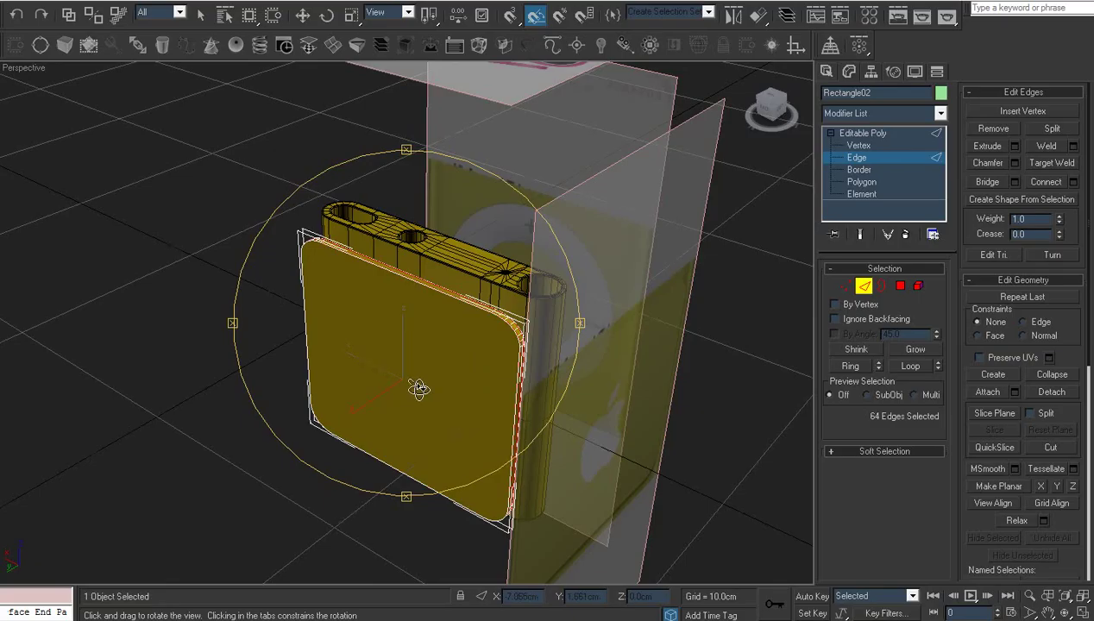
- At vertex level, connect the top and bottom front vertices where the near rounded corners meet the plate's horizontal edges
{"action": "left_click_drag", "start_coordinate": [417, 389], "coordinate": [520, 386]}
{"action": "scroll", "coordinate": [484, 372], "scroll_direction": "up", "scroll_amount": 5}
{"action": "left_click", "coordinate": [869, 148]}
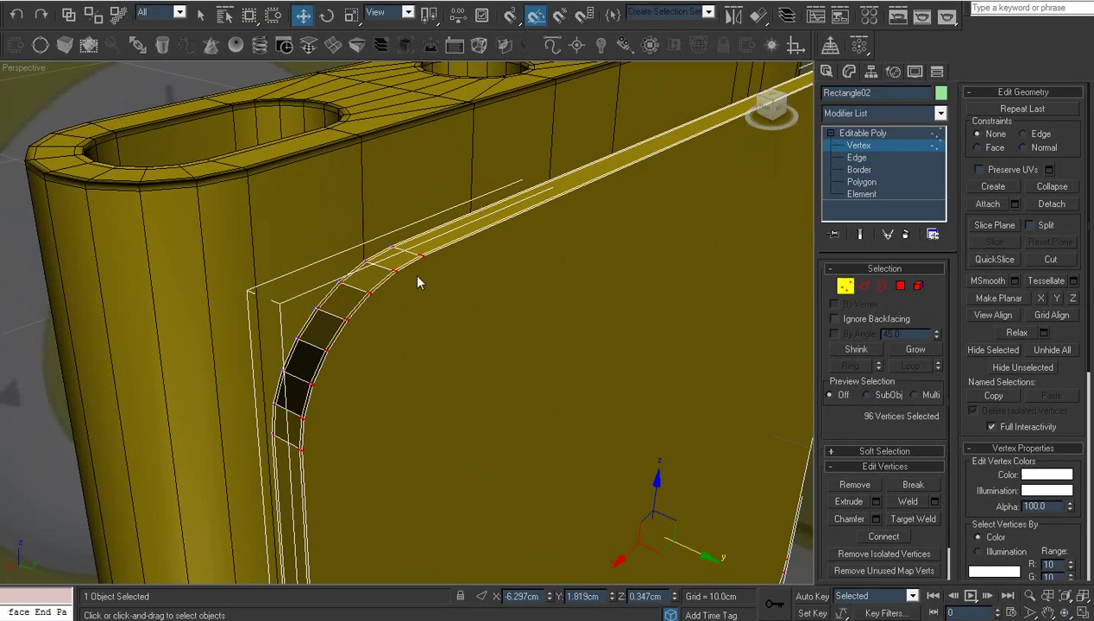
{"action": "left_click", "coordinate": [422, 257]}
{"action": "scroll", "coordinate": [440, 346], "scroll_direction": "down", "scroll_amount": 5}
{"action": "middle_click_drag", "start_coordinate": [462, 371], "coordinate": [447, 233]}
{"action": "scroll", "coordinate": [434, 373], "scroll_direction": "up", "scroll_amount": 5}
{"action": "middle_click_drag", "start_coordinate": [447, 408], "coordinate": [435, 336]}
{"action": "scroll", "coordinate": [436, 336], "scroll_direction": "up", "scroll_amount": 3}
{"action": "left_click", "coordinate": [393, 406], "text": "ctrl"}
{"action": "key", "text": "ctrl+shift+e"}
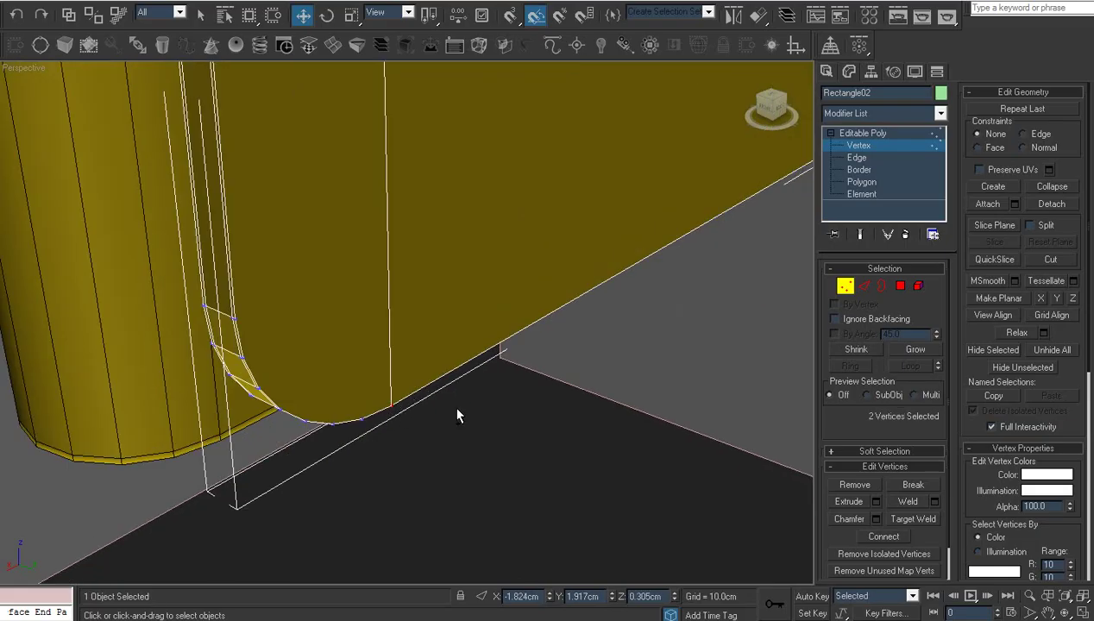
- Connect the second pair of front corner-arc vertices, counted from the horizontal edges, with a vertical edge across the plate
{"action": "left_click", "coordinate": [374, 424]}
{"action": "left_click", "coordinate": [362, 419]}
{"action": "scroll", "coordinate": [364, 419], "scroll_direction": "down", "scroll_amount": 5}
{"action": "middle_click_drag", "start_coordinate": [366, 406], "coordinate": [421, 332]}
{"action": "scroll", "coordinate": [398, 413], "scroll_direction": "up", "scroll_amount": 6}
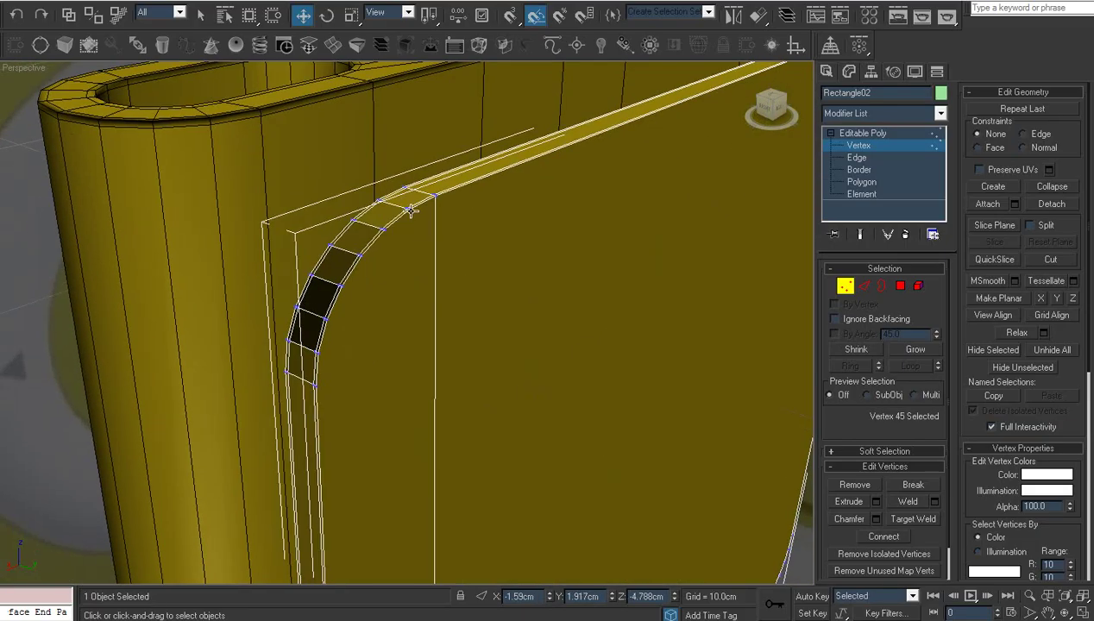
{"action": "left_click", "coordinate": [410, 209]}
{"action": "left_click", "coordinate": [460, 290]}
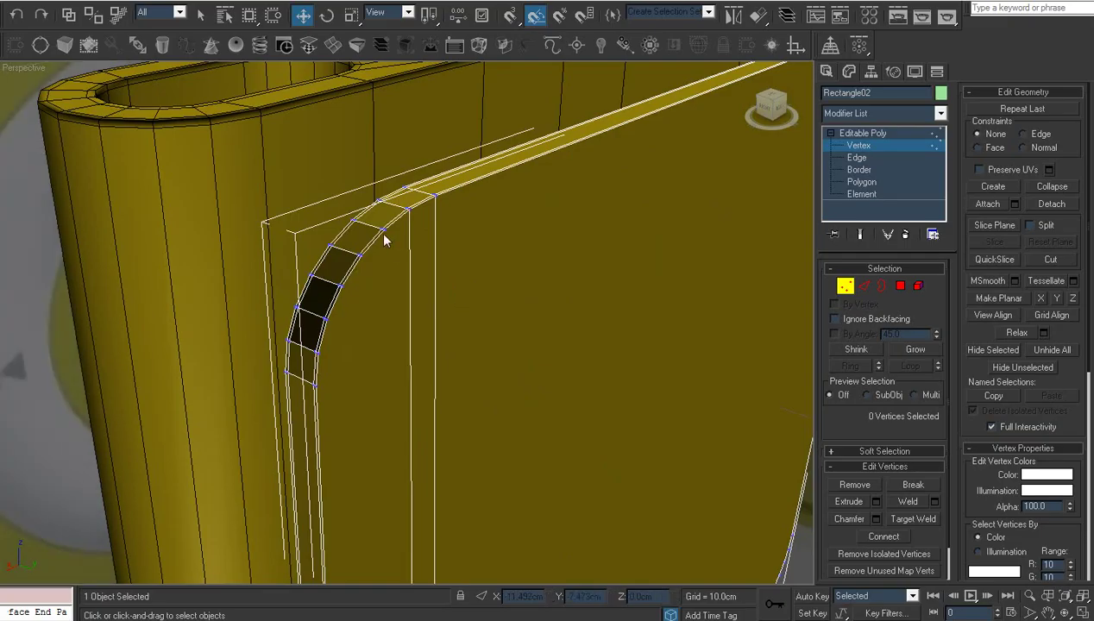
- Connect the third pair of top and bottom corner-arc vertices on the plate's front face
{"action": "left_click", "coordinate": [383, 230]}
{"action": "scroll", "coordinate": [384, 233], "scroll_direction": "down", "scroll_amount": 5}
{"action": "middle_click_drag", "start_coordinate": [406, 378], "coordinate": [423, 249]}
{"action": "scroll", "coordinate": [421, 414], "scroll_direction": "up", "scroll_amount": 3}
{"action": "middle_click_drag", "start_coordinate": [421, 423], "coordinate": [456, 313]}
{"action": "scroll", "coordinate": [457, 314], "scroll_direction": "up", "scroll_amount": 3}
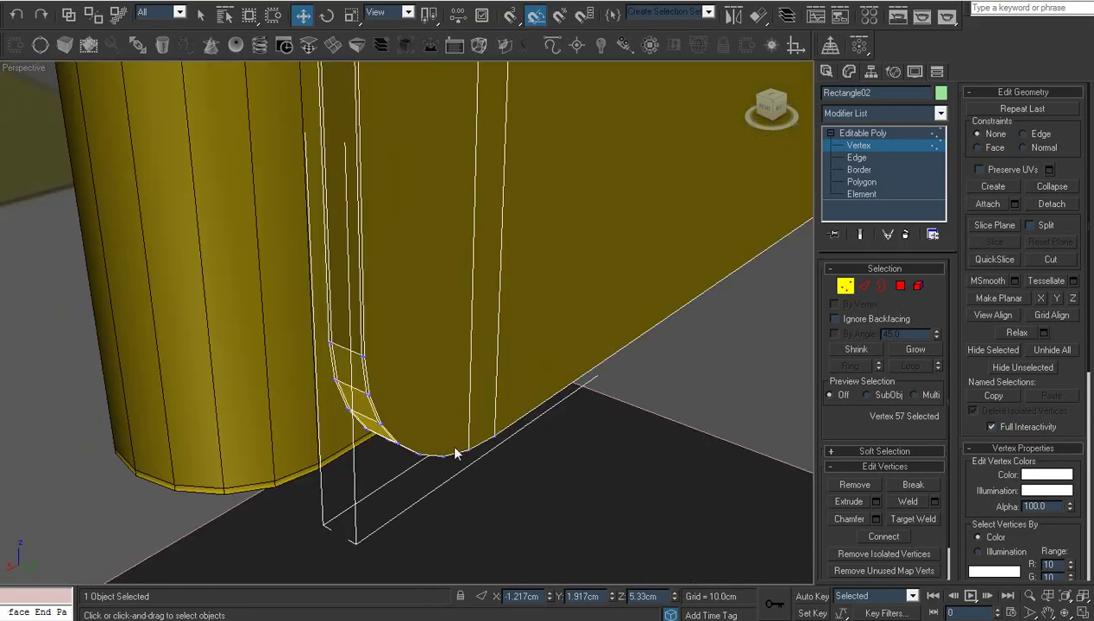
{"action": "left_click", "coordinate": [443, 453], "text": "ctrl"}
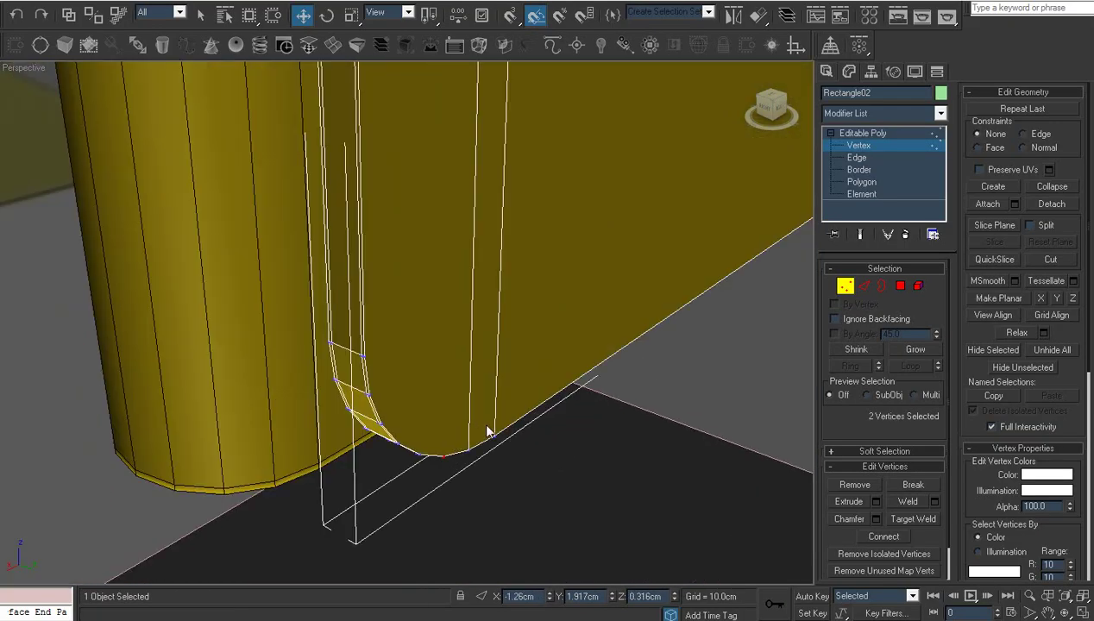
{"action": "key", "text": "ctrl+shift+e"}
- Connect the fourth pair of matching corner-arc vertices on the front face and clear the selection
{"action": "middle_click_drag", "start_coordinate": [489, 285], "coordinate": [492, 517]}
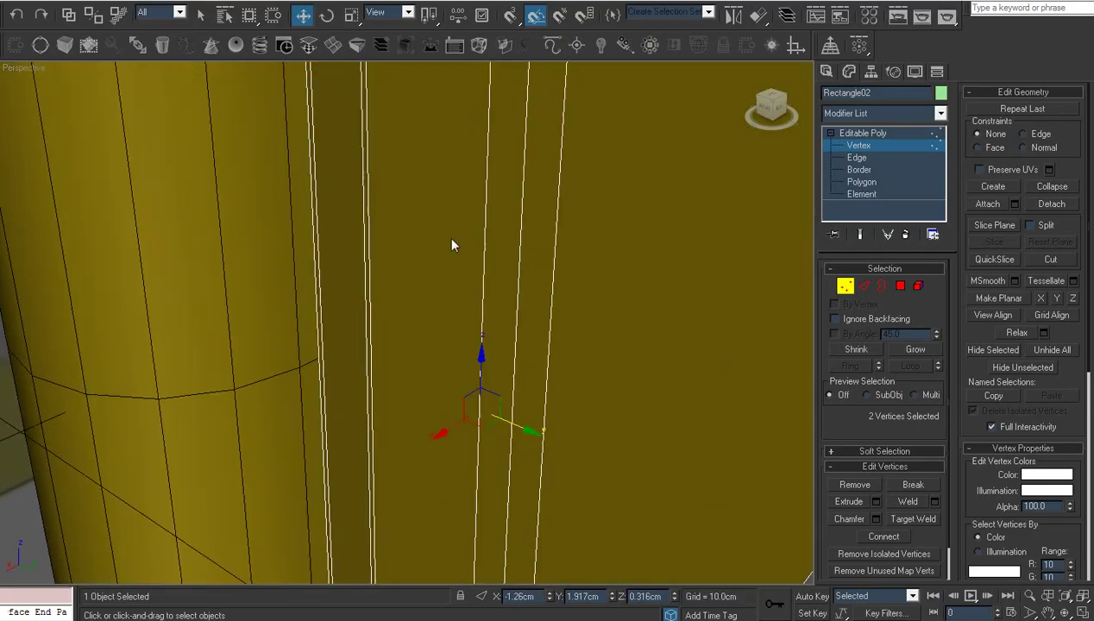
{"action": "middle_click_drag", "start_coordinate": [447, 236], "coordinate": [442, 449]}
{"action": "scroll", "coordinate": [417, 468], "scroll_direction": "down", "scroll_amount": 3}
{"action": "mouse_move", "coordinate": [439, 210]}
{"action": "middle_mouse_down"}
{"action": "mouse_move", "coordinate": [418, 468]}
{"action": "mouse_move", "coordinate": [457, 239]}
{"action": "middle_mouse_up"}
{"action": "scroll", "coordinate": [421, 405], "scroll_direction": "up", "scroll_amount": 3}
{"action": "left_click", "coordinate": [394, 401]}
{"action": "scroll", "coordinate": [408, 409], "scroll_direction": "down", "scroll_amount": 6}
{"action": "scroll", "coordinate": [445, 431], "scroll_direction": "up", "scroll_amount": 4}
{"action": "middle_click_drag", "start_coordinate": [444, 432], "coordinate": [342, 402]}
{"action": "left_click", "coordinate": [382, 376], "text": "ctrl"}
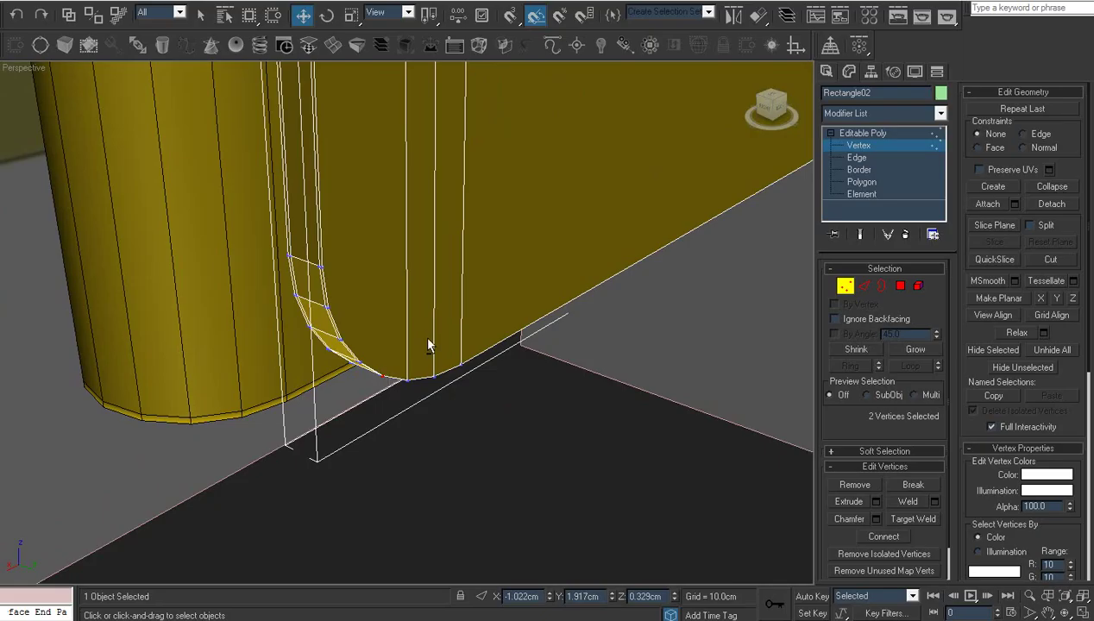
{"action": "key", "text": "ctrl+shift+e"}
{"action": "left_click", "coordinate": [433, 260]}
- Join the fifth top corner-arc vertex to its matching bottom vertex with a new vertical edge
{"action": "scroll", "coordinate": [433, 259], "scroll_direction": "down", "scroll_amount": 2}
{"action": "middle_click_drag", "start_coordinate": [407, 192], "coordinate": [410, 311]}
{"action": "scroll", "coordinate": [421, 393], "scroll_direction": "up", "scroll_amount": 4}
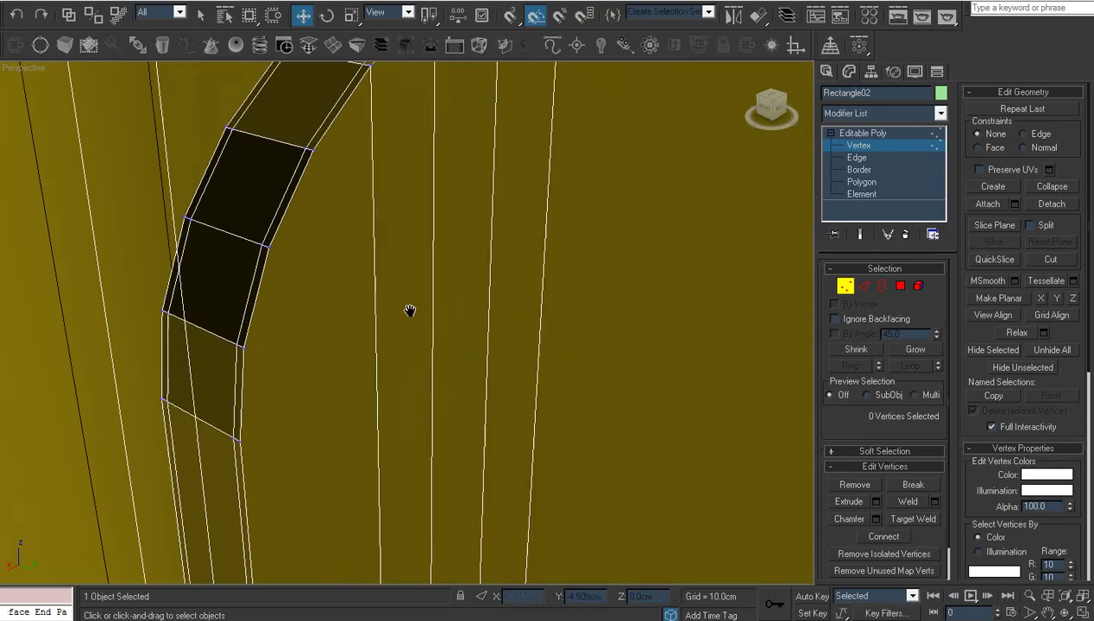
{"action": "middle_click_drag", "start_coordinate": [413, 79], "coordinate": [411, 292]}
{"action": "left_click", "coordinate": [310, 368]}
{"action": "scroll", "coordinate": [357, 401], "scroll_direction": "down", "scroll_amount": 6}
{"action": "middle_click_drag", "start_coordinate": [366, 483], "coordinate": [380, 265]}
{"action": "scroll", "coordinate": [381, 266], "scroll_direction": "up", "scroll_amount": 4}
{"action": "scroll", "coordinate": [381, 266], "scroll_direction": "up", "scroll_amount": 2}
{"action": "middle_click_drag", "start_coordinate": [371, 320], "coordinate": [480, 288]}
{"action": "scroll", "coordinate": [479, 290], "scroll_direction": "up", "scroll_amount": 3}
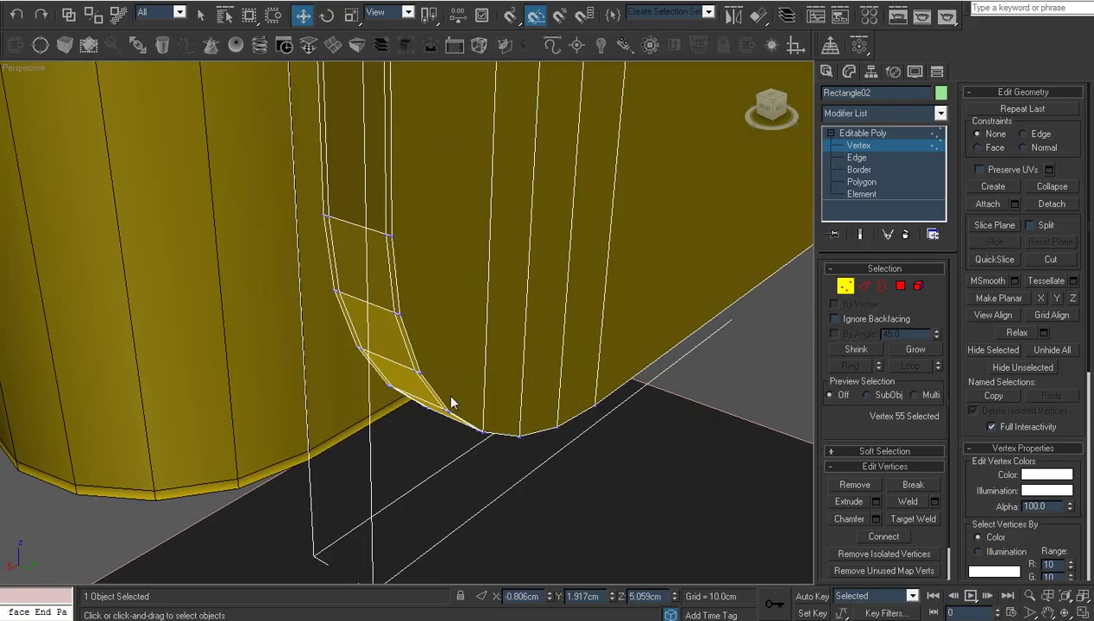
{"action": "left_click", "coordinate": [448, 410], "text": "ctrl"}
{"action": "key", "text": "ctrl+shift+e"}
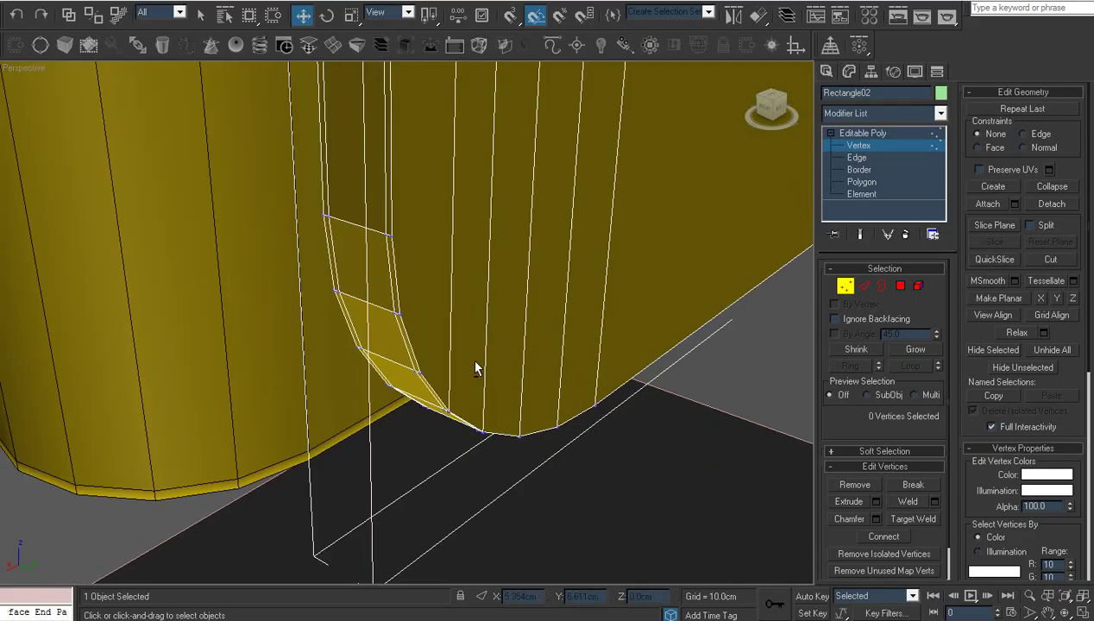
- Connect the sixth pair of corner-arc vertices, working from the bottom corner to the top corner
{"action": "left_click", "coordinate": [421, 372]}
{"action": "scroll", "coordinate": [458, 268], "scroll_direction": "down", "scroll_amount": 5}
{"action": "middle_click_drag", "start_coordinate": [458, 172], "coordinate": [434, 367]}
{"action": "scroll", "coordinate": [458, 289], "scroll_direction": "up", "scroll_amount": 5}
{"action": "left_click", "coordinate": [379, 335], "text": "ctrl"}
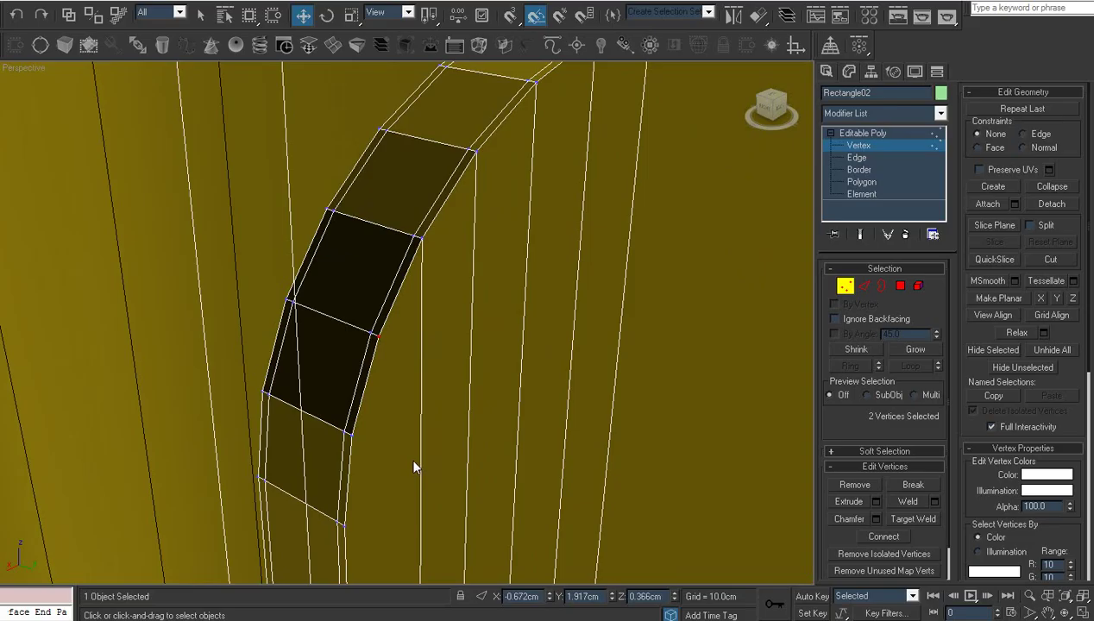
{"action": "key", "text": "ctrl+shift+e"}
- Connect the seventh pair of corner-arc vertices beside the plate's near vertical side and clear the selection
{"action": "left_click", "coordinate": [353, 435]}
{"action": "scroll", "coordinate": [371, 458], "scroll_direction": "down", "scroll_amount": 5}
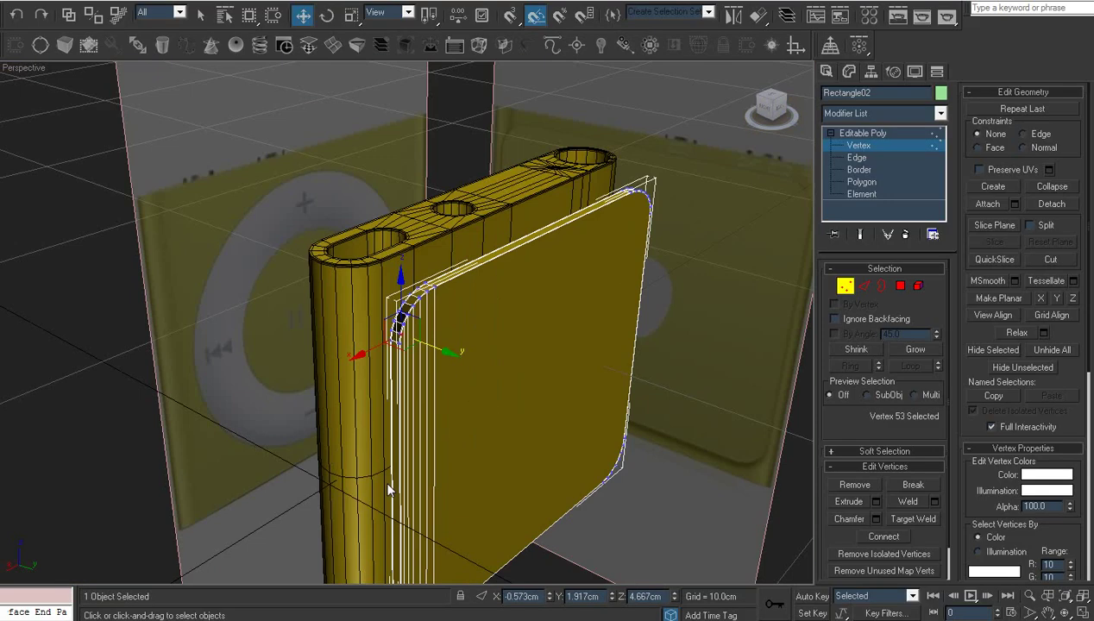
{"action": "middle_click_drag", "start_coordinate": [391, 487], "coordinate": [479, 303]}
{"action": "scroll", "coordinate": [392, 378], "scroll_direction": "up", "scroll_amount": 4}
{"action": "scroll", "coordinate": [392, 380], "scroll_direction": "up", "scroll_amount": 2}
{"action": "scroll", "coordinate": [480, 311], "scroll_direction": "up", "scroll_amount": 3}
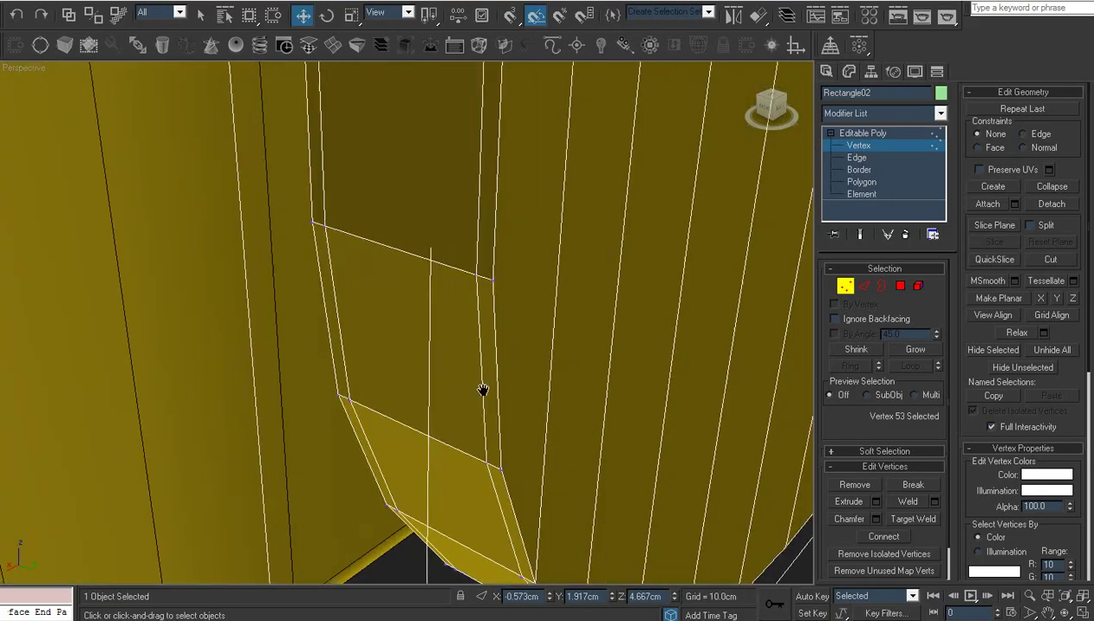
{"action": "middle_click_drag", "start_coordinate": [484, 391], "coordinate": [437, 376]}
{"action": "left_click", "coordinate": [408, 425], "text": "ctrl"}
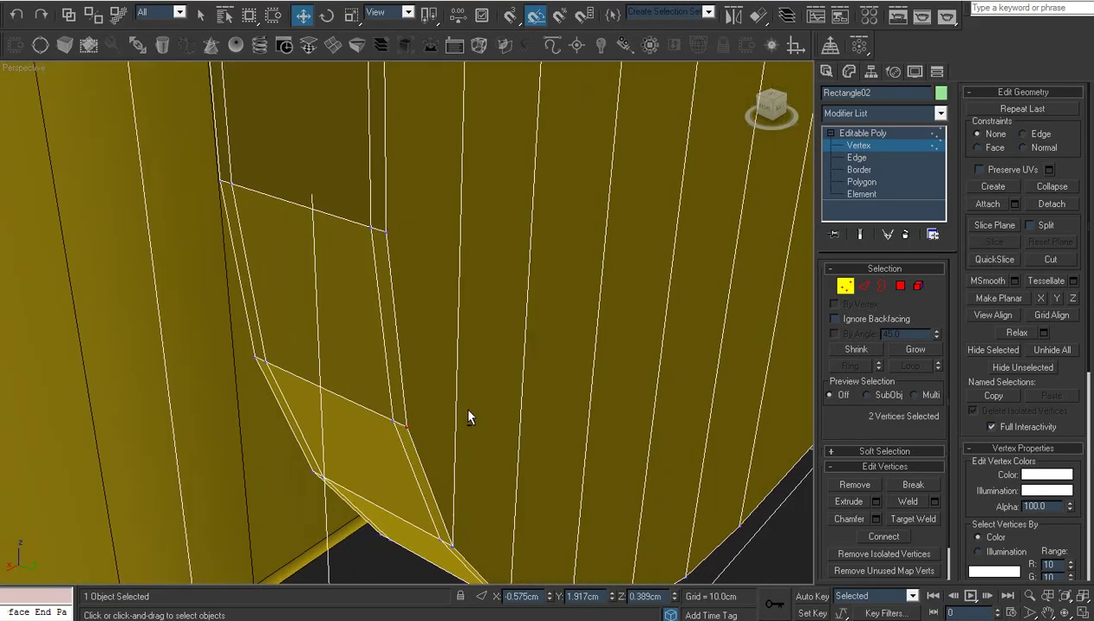
{"action": "key", "text": "ctrl+shift+e"}
{"action": "left_click", "coordinate": [466, 409]}
- Leave vertex editing and return to the object level of the plate's Editable Poly
{"action": "scroll", "coordinate": [467, 408], "scroll_direction": "down", "scroll_amount": 7}
{"action": "mouse_move", "coordinate": [462, 238]}
{"action": "middle_mouse_down"}
{"action": "mouse_move", "coordinate": [422, 375]}
{"action": "mouse_move", "coordinate": [449, 534]}
{"action": "middle_mouse_up"}
{"action": "middle_click_drag", "start_coordinate": [409, 95], "coordinate": [435, 398]}
{"action": "scroll", "coordinate": [436, 399], "scroll_direction": "up", "scroll_amount": 3}
{"action": "middle_click_drag", "start_coordinate": [441, 483], "coordinate": [449, 394]}
{"action": "middle_click_drag", "start_coordinate": [508, 418], "coordinate": [500, 393]}
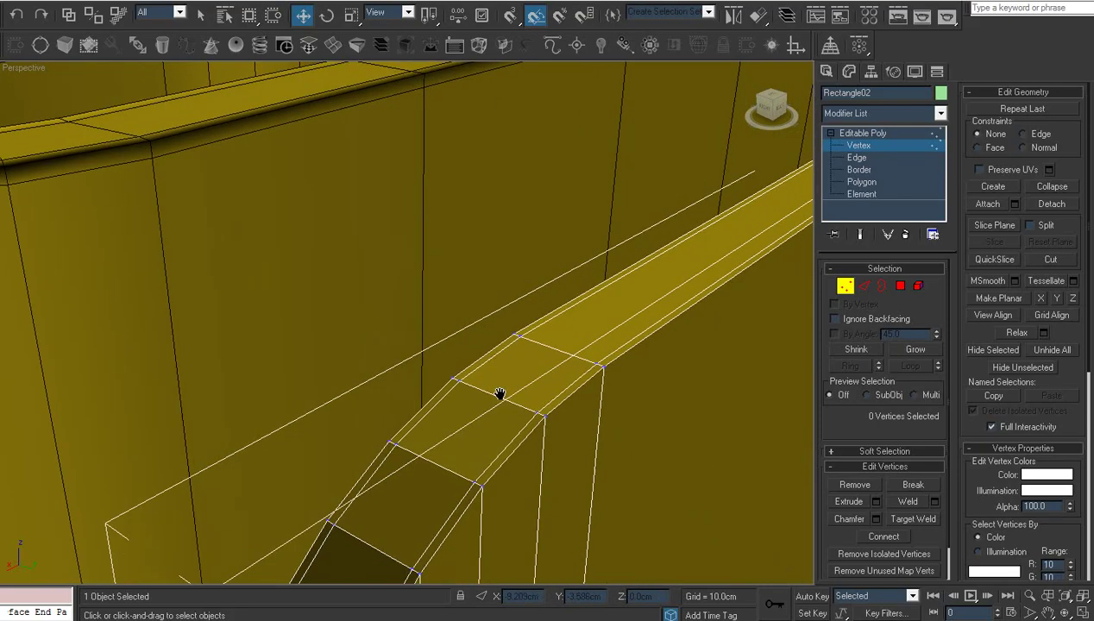
{"action": "left_click", "coordinate": [858, 136]}
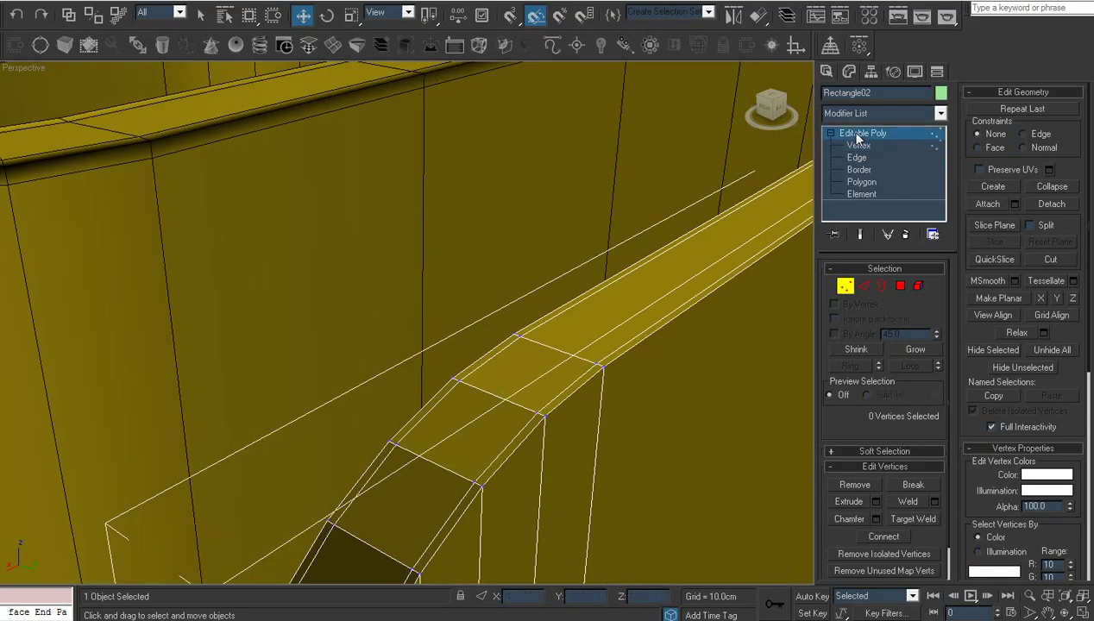
{"action": "key", "text": "z"}
{"action": "scroll", "coordinate": [537, 377], "scroll_direction": "up", "scroll_amount": 4}
{"action": "middle_click_drag", "start_coordinate": [468, 276], "coordinate": [602, 383]}
- Try a Symmetry modifier on the plate with the mirror axis set to Z and Flip enabled
{"action": "left_click", "coordinate": [872, 116]}
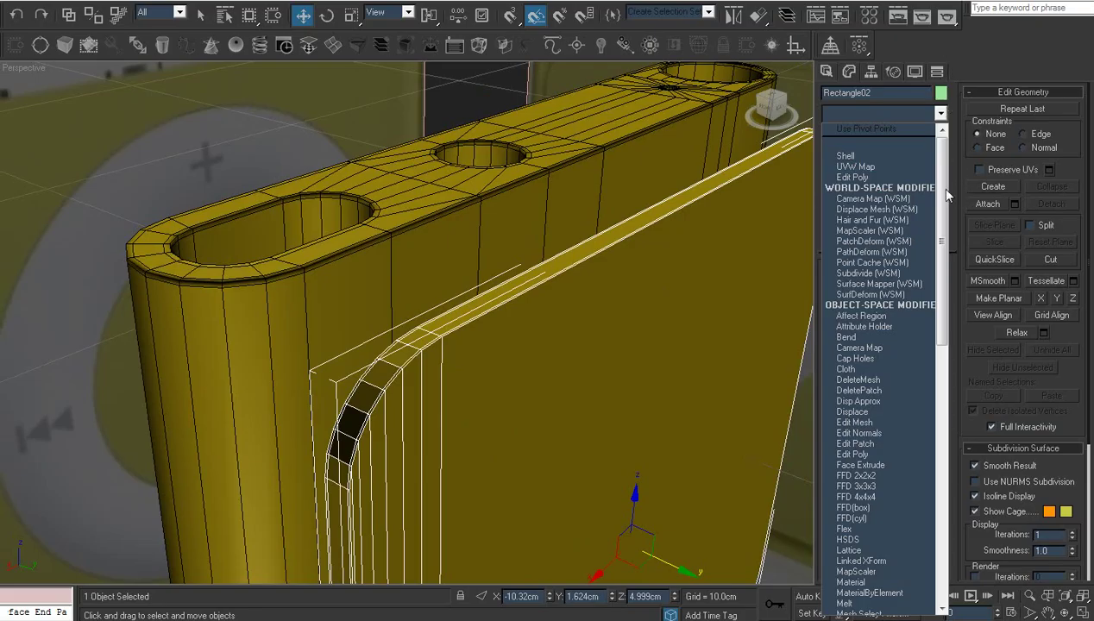
{"action": "left_click_drag", "start_coordinate": [942, 195], "coordinate": [942, 391]}
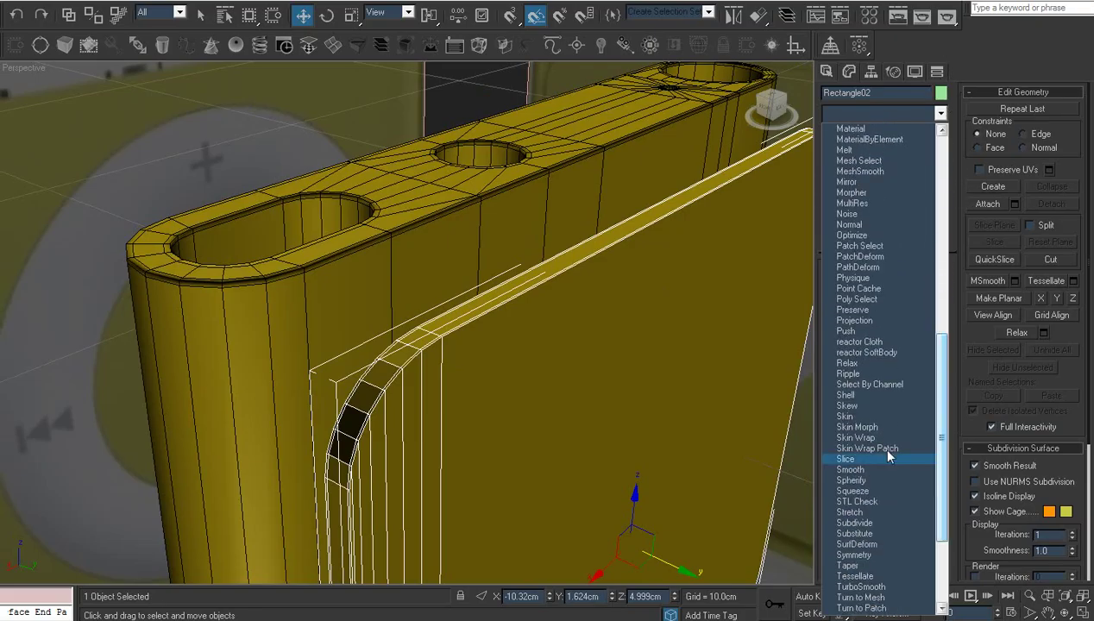
{"action": "left_click", "coordinate": [877, 561]}
{"action": "middle_click_drag", "start_coordinate": [776, 399], "coordinate": [459, 353]}
{"action": "scroll", "coordinate": [523, 322], "scroll_direction": "down", "scroll_amount": 3}
{"action": "middle_click_drag", "start_coordinate": [548, 313], "coordinate": [684, 251]}
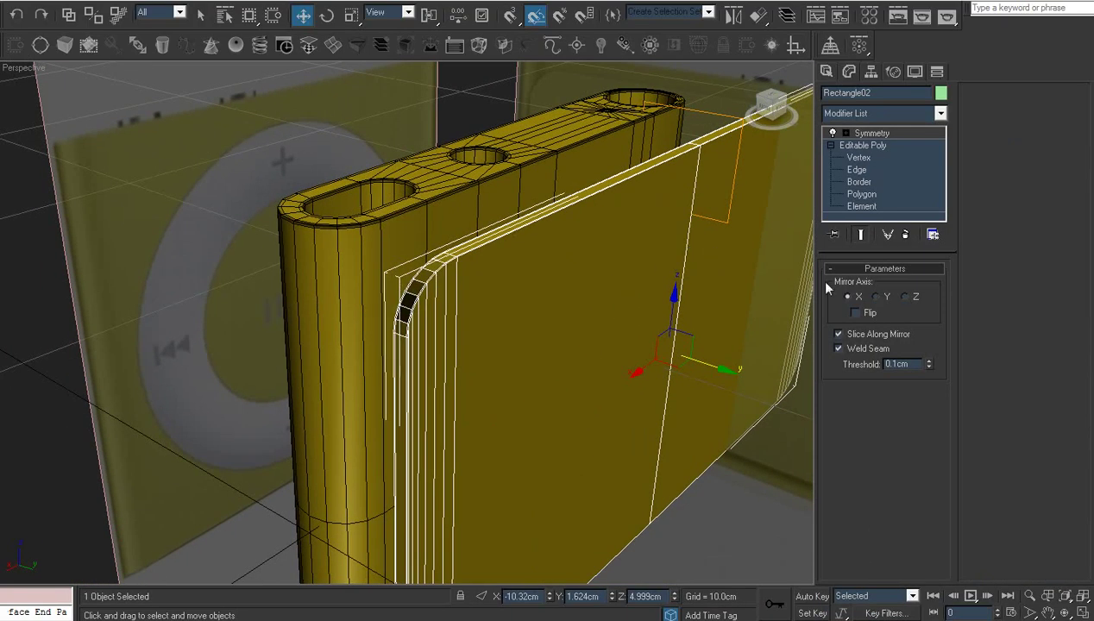
{"action": "left_click", "coordinate": [876, 296]}
{"action": "left_click", "coordinate": [906, 297]}
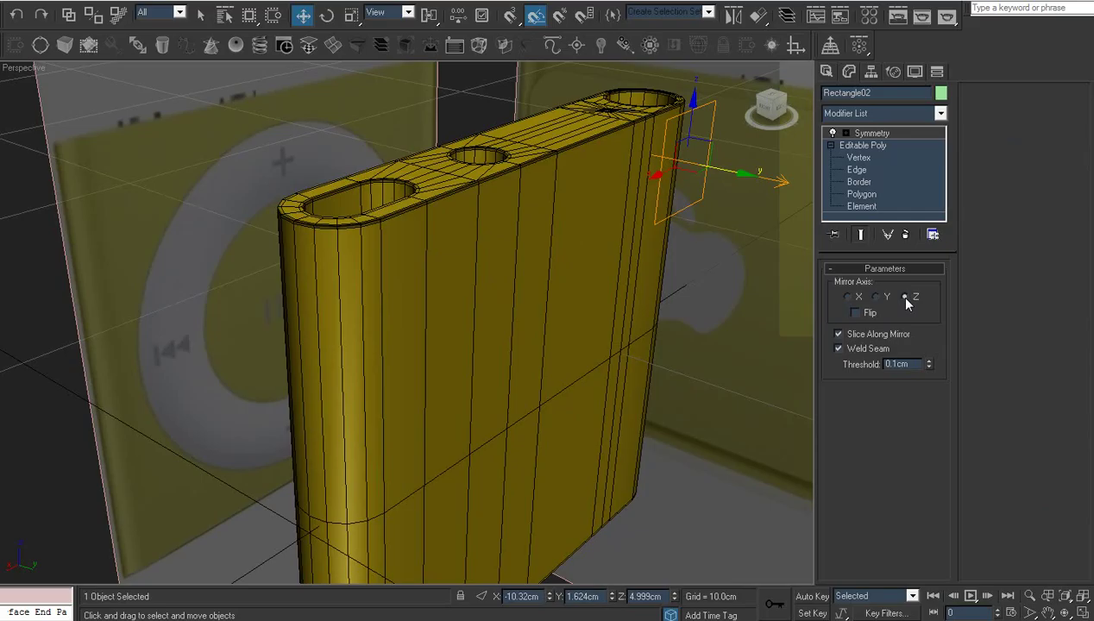
{"action": "left_click", "coordinate": [855, 312]}
- In the Top view, select the Symmetry modifier's Mirror and set its X and Y positions to 0 cm
{"action": "middle_click_drag", "start_coordinate": [606, 271], "coordinate": [590, 316]}
{"action": "scroll", "coordinate": [585, 303], "scroll_direction": "up", "scroll_amount": 3}
{"action": "key", "text": "t"}
{"action": "scroll", "coordinate": [591, 317], "scroll_direction": "up", "scroll_amount": 4}
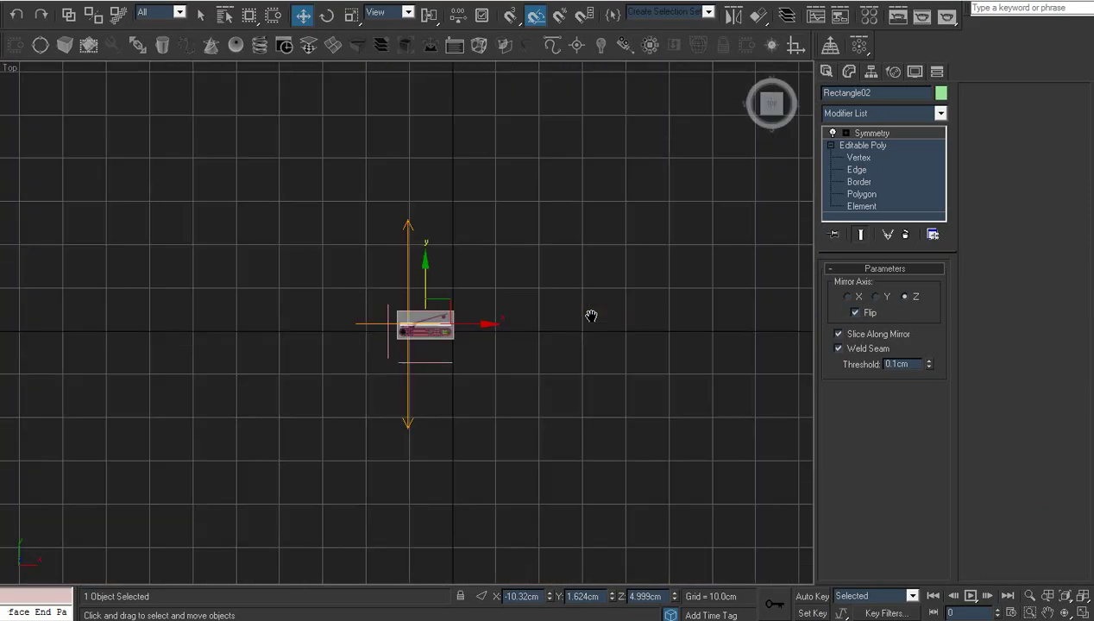
{"action": "scroll", "coordinate": [491, 377], "scroll_direction": "up", "scroll_amount": 8}
{"action": "middle_click_drag", "start_coordinate": [491, 376], "coordinate": [427, 372]}
{"action": "scroll", "coordinate": [426, 372], "scroll_direction": "up", "scroll_amount": 5}
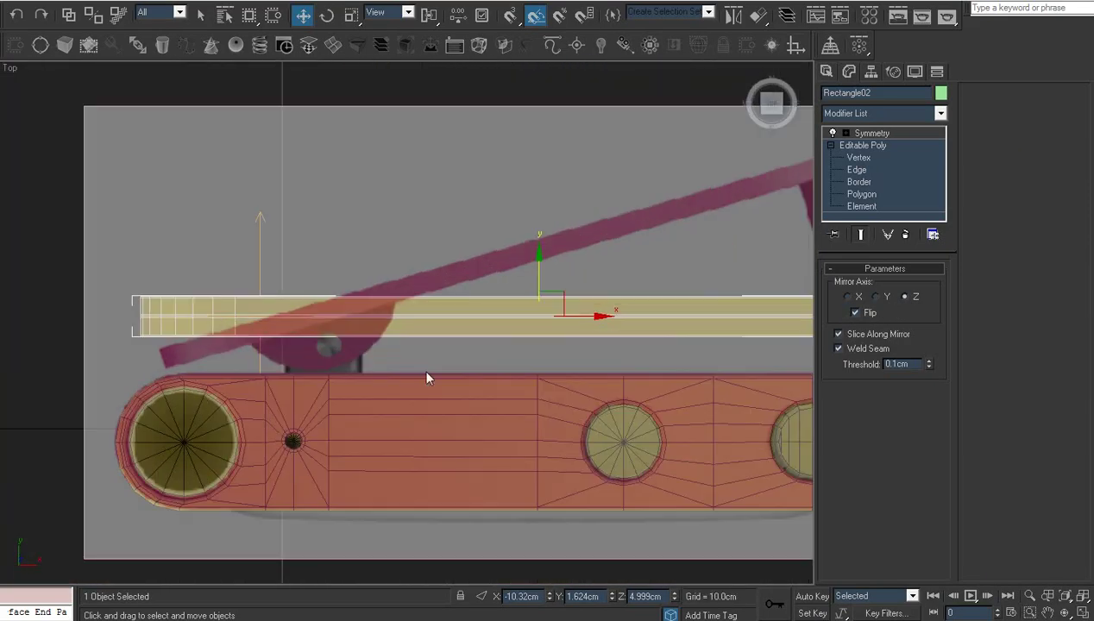
{"action": "left_click", "coordinate": [847, 133]}
{"action": "left_click", "coordinate": [874, 146]}
{"action": "right_click", "coordinate": [582, 217]}
{"action": "left_click", "coordinate": [597, 236]}
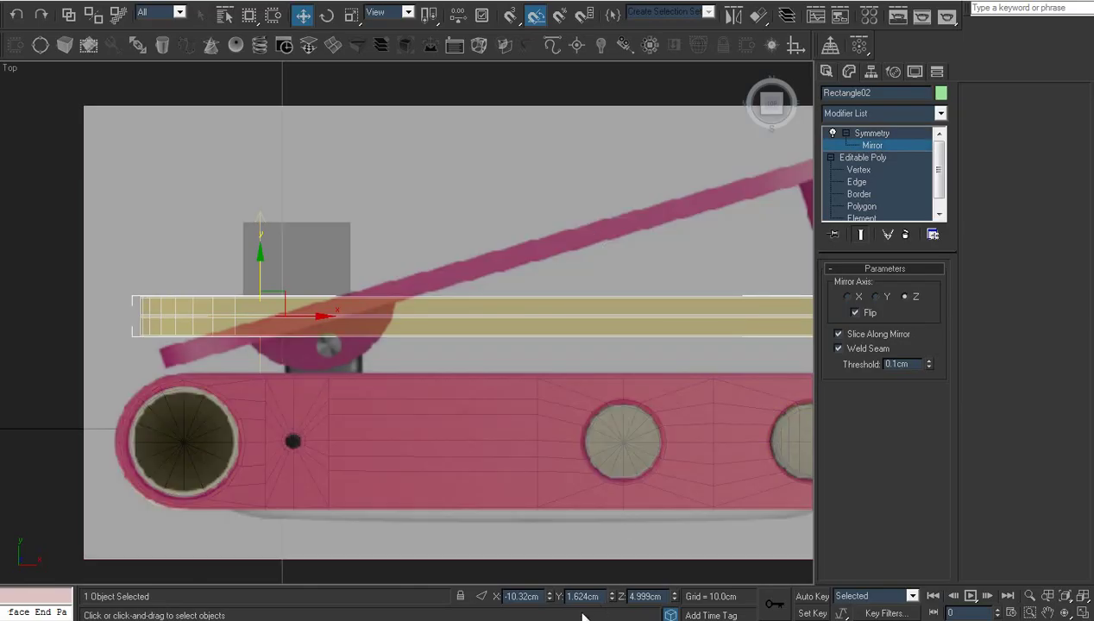
{"action": "right_click", "coordinate": [551, 598]}
{"action": "right_click", "coordinate": [609, 596]}
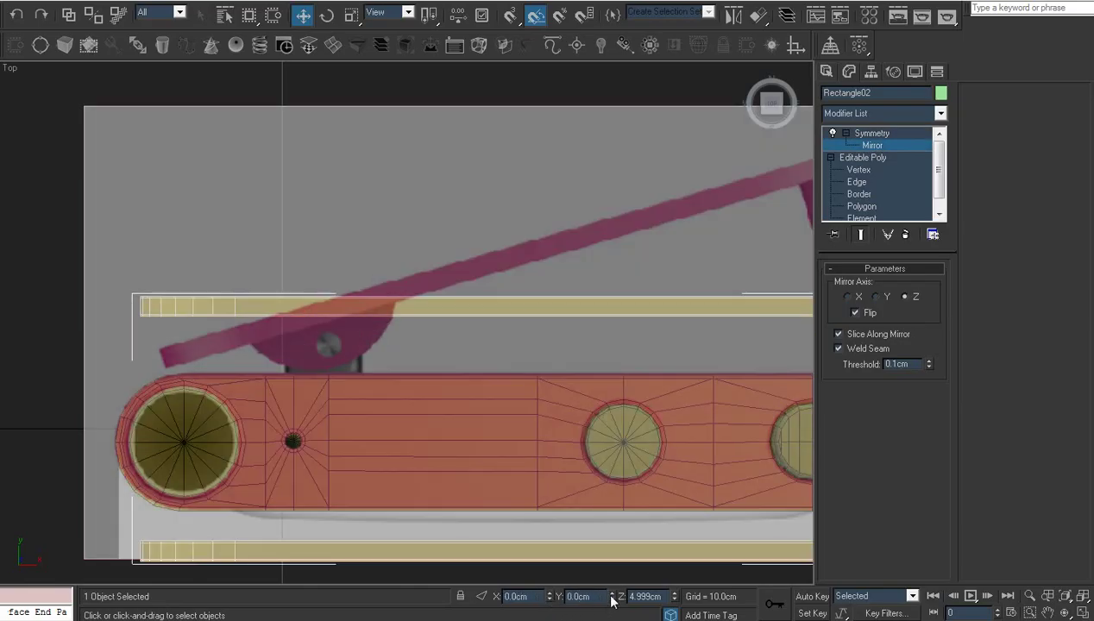
- Move the mirror along Y to about 1.765 cm, in line with the plate's thickness
{"action": "scroll", "coordinate": [599, 480], "scroll_direction": "down", "scroll_amount": 3}
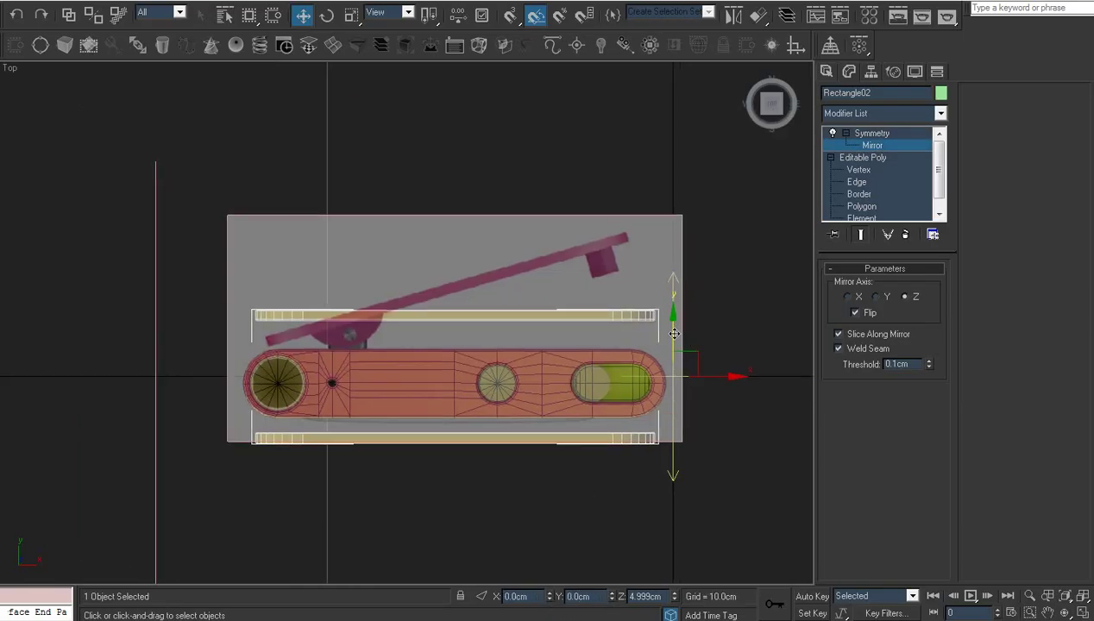
{"action": "left_click_drag", "start_coordinate": [674, 334], "coordinate": [685, 273]}
{"action": "scroll", "coordinate": [628, 331], "scroll_direction": "up", "scroll_amount": 2}
{"action": "middle_click_drag", "start_coordinate": [629, 331], "coordinate": [366, 374]}
{"action": "scroll", "coordinate": [511, 363], "scroll_direction": "up", "scroll_amount": 3}
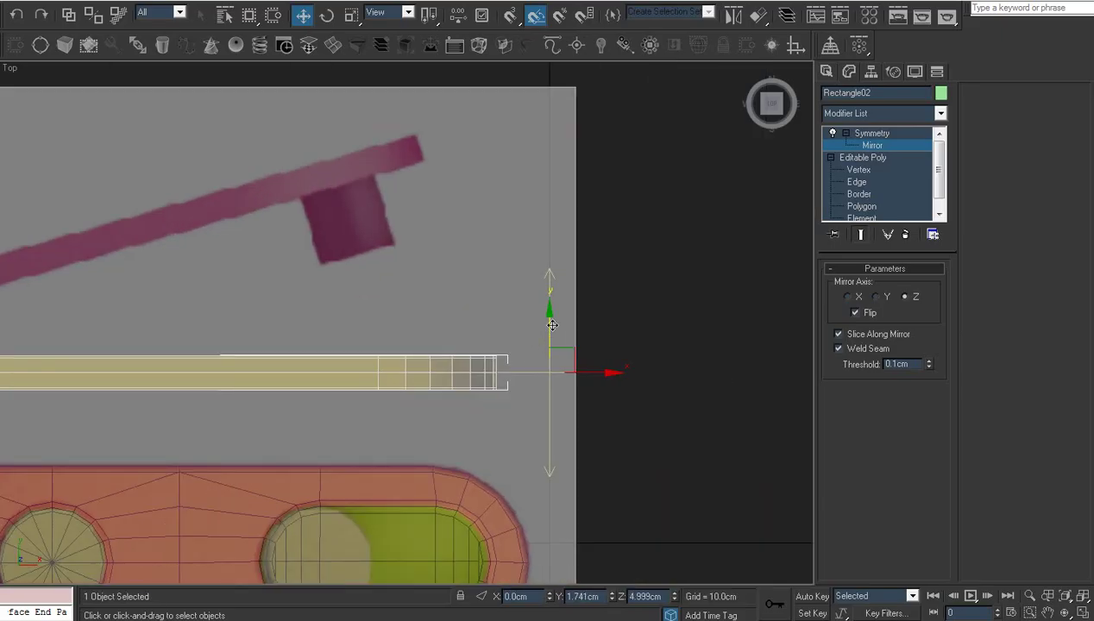
{"action": "left_click_drag", "start_coordinate": [552, 325], "coordinate": [553, 322]}
{"action": "scroll", "coordinate": [515, 348], "scroll_direction": "down", "scroll_amount": 2}
{"action": "middle_click_drag", "start_coordinate": [521, 361], "coordinate": [524, 362]}
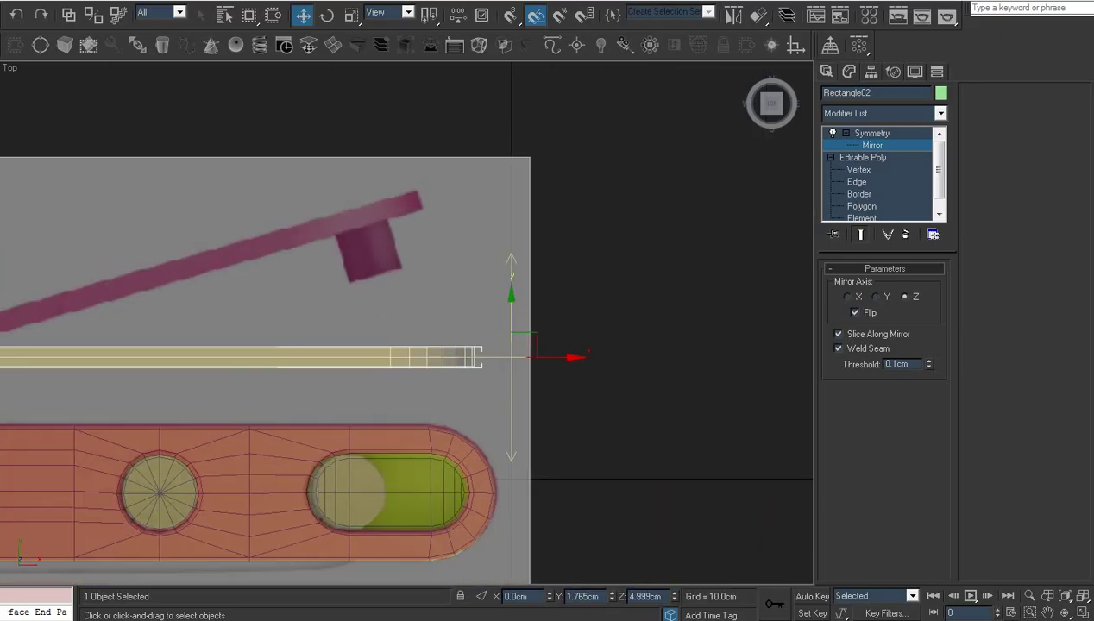
- Turn off Flip for the symmetry, inspect the plate from an angled view, and delete the Symmetry modifier
{"action": "left_click", "coordinate": [1065, 613]}
{"action": "left_click_drag", "start_coordinate": [391, 379], "coordinate": [653, 274]}
{"action": "middle_click_drag", "start_coordinate": [539, 358], "coordinate": [285, 246]}
{"action": "scroll", "coordinate": [371, 308], "scroll_direction": "down", "scroll_amount": 2}
{"action": "middle_click_drag", "start_coordinate": [371, 308], "coordinate": [397, 310]}
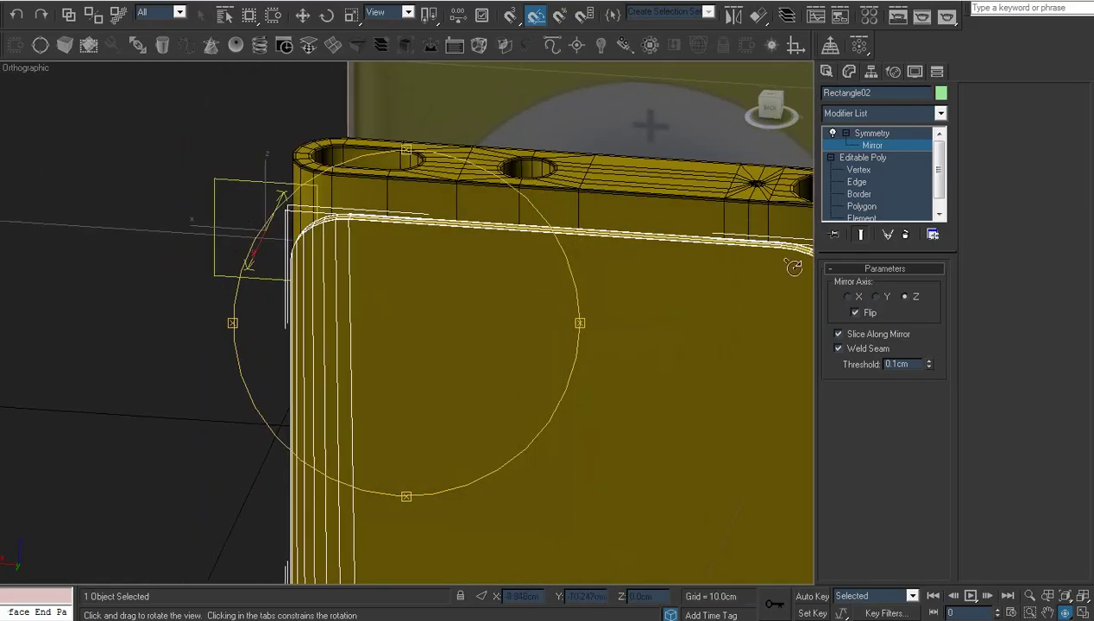
{"action": "left_click", "coordinate": [856, 315]}
{"action": "left_click_drag", "start_coordinate": [334, 372], "coordinate": [427, 361]}
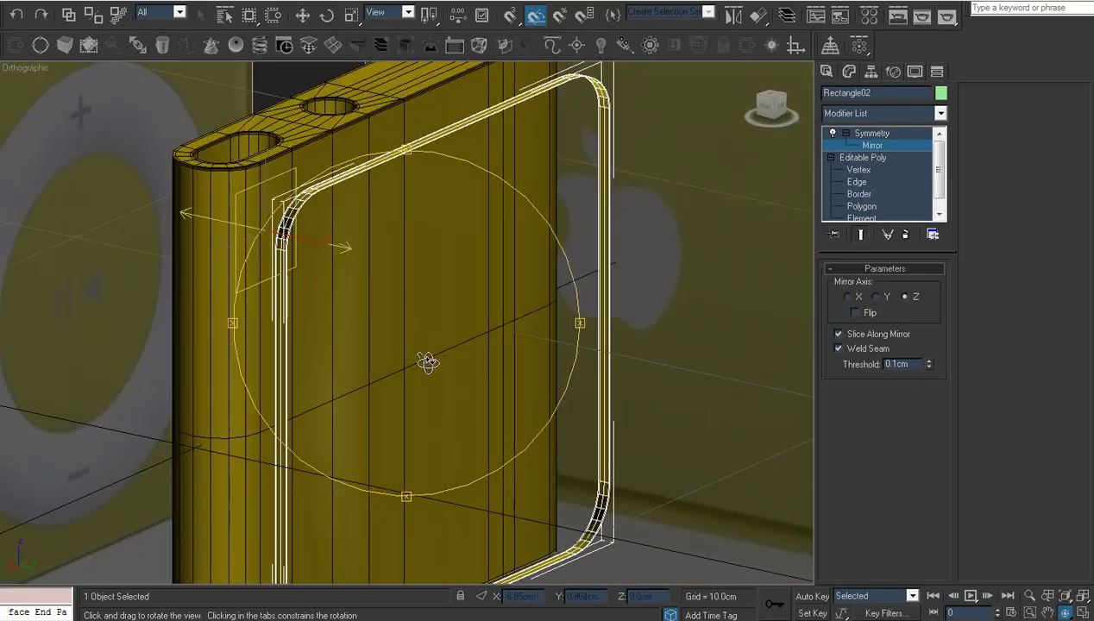
{"action": "right_click", "coordinate": [863, 138]}
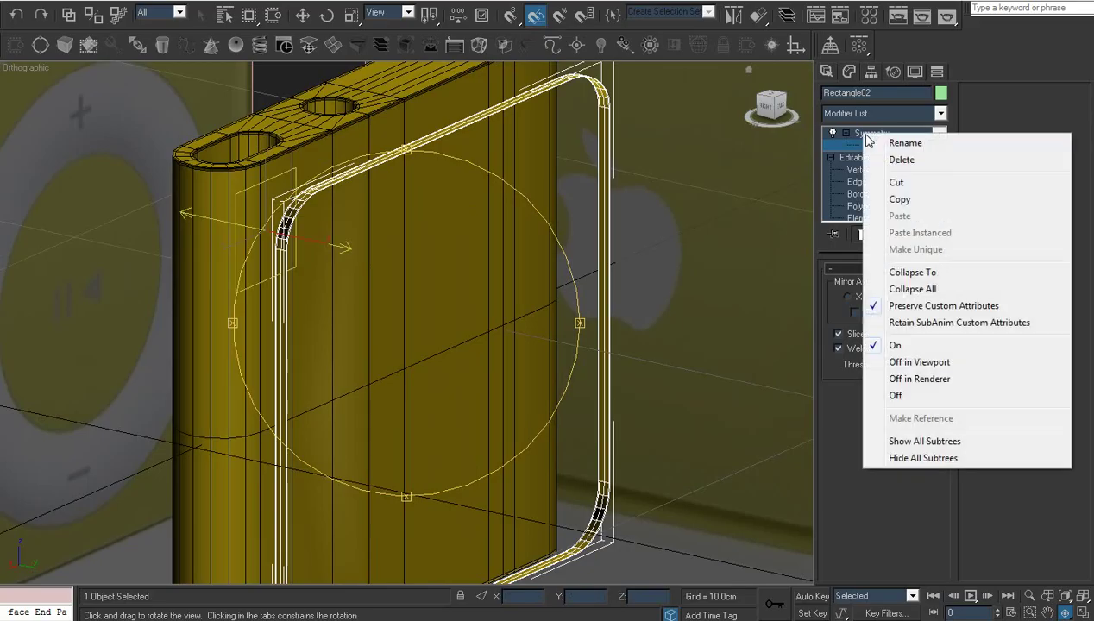
{"action": "left_click", "coordinate": [885, 161]}
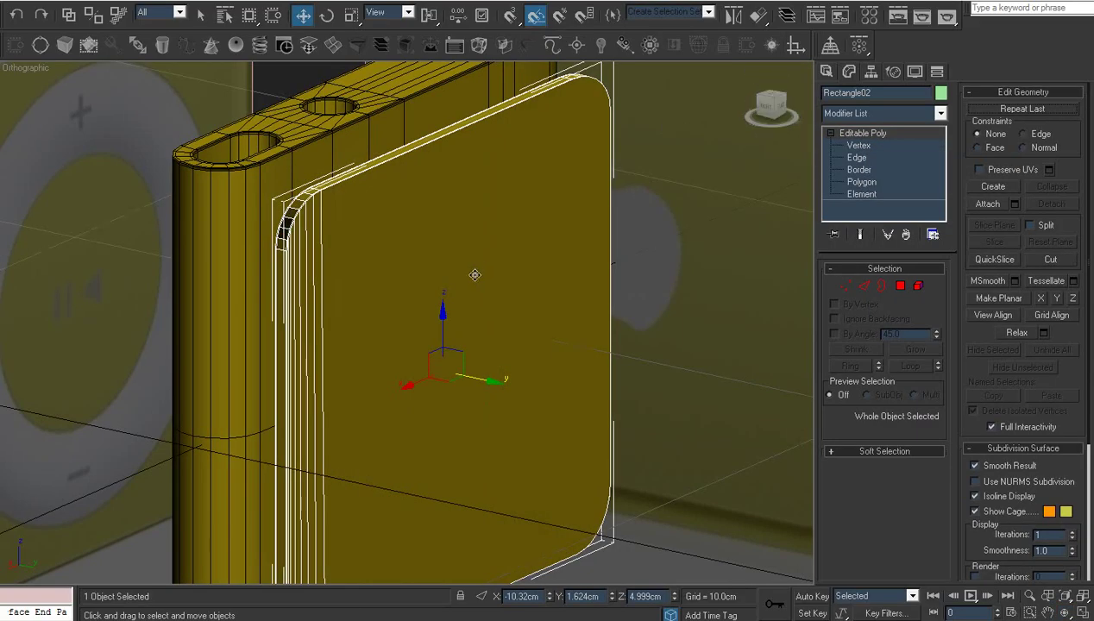
- Add a Symmetry modifier to the plate with X as the mirror axis
{"action": "scroll", "coordinate": [491, 348], "scroll_direction": "up", "scroll_amount": 2}
{"action": "mouse_move", "coordinate": [473, 273]}
{"action": "middle_mouse_down"}
{"action": "mouse_move", "coordinate": [491, 348]}
{"action": "mouse_move", "coordinate": [493, 268]}
{"action": "middle_mouse_up"}
{"action": "scroll", "coordinate": [491, 348], "scroll_direction": "down", "scroll_amount": 2}
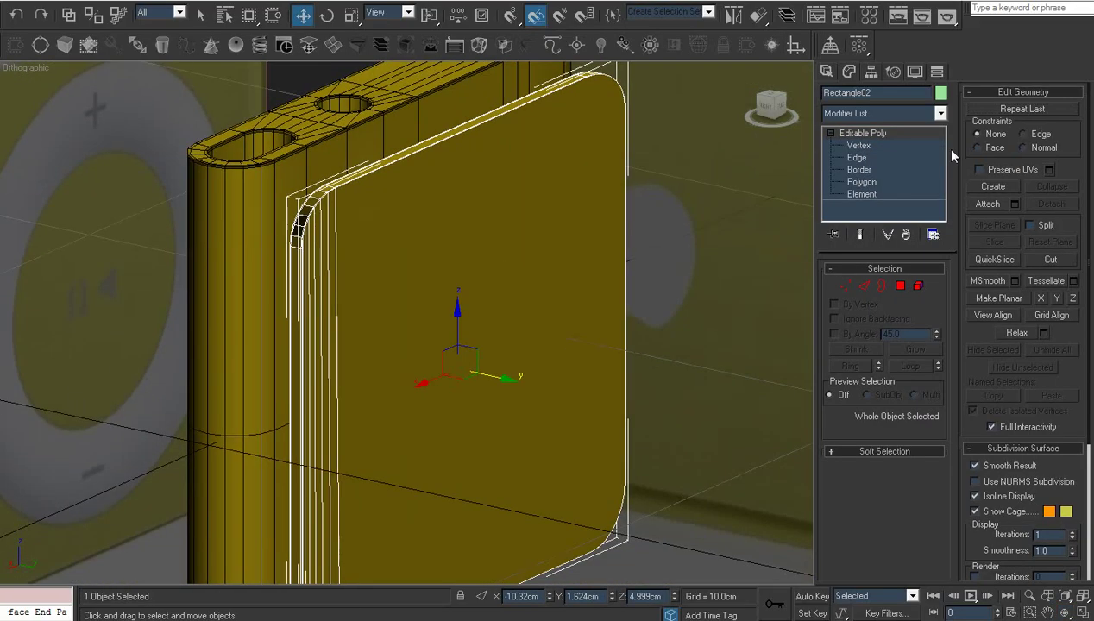
{"action": "left_click", "coordinate": [938, 115]}
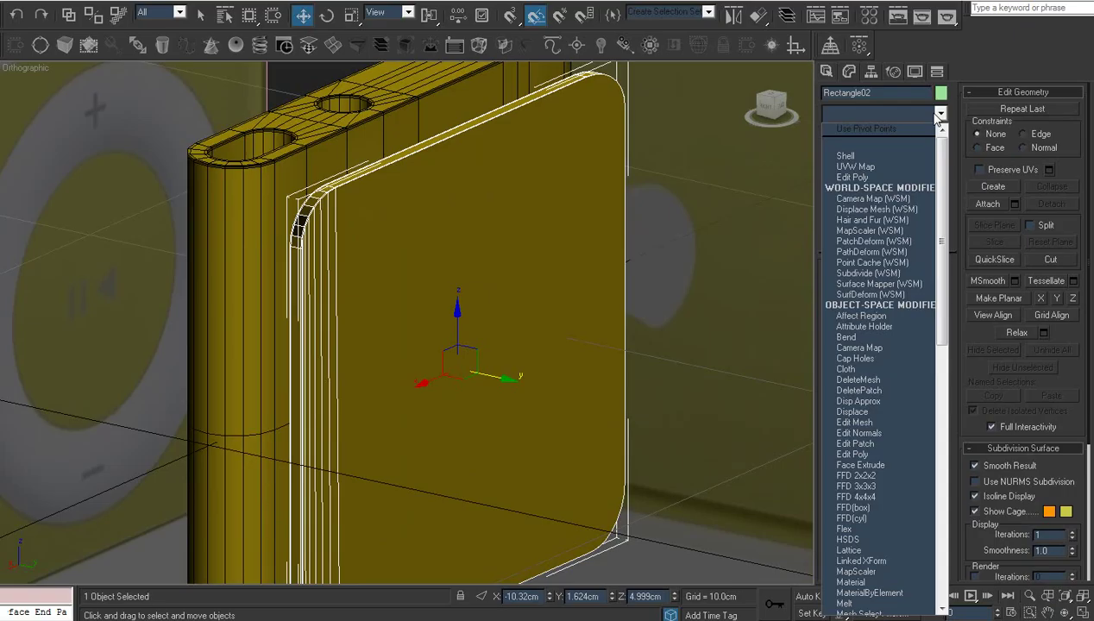
{"action": "left_click_drag", "start_coordinate": [944, 153], "coordinate": [942, 356]}
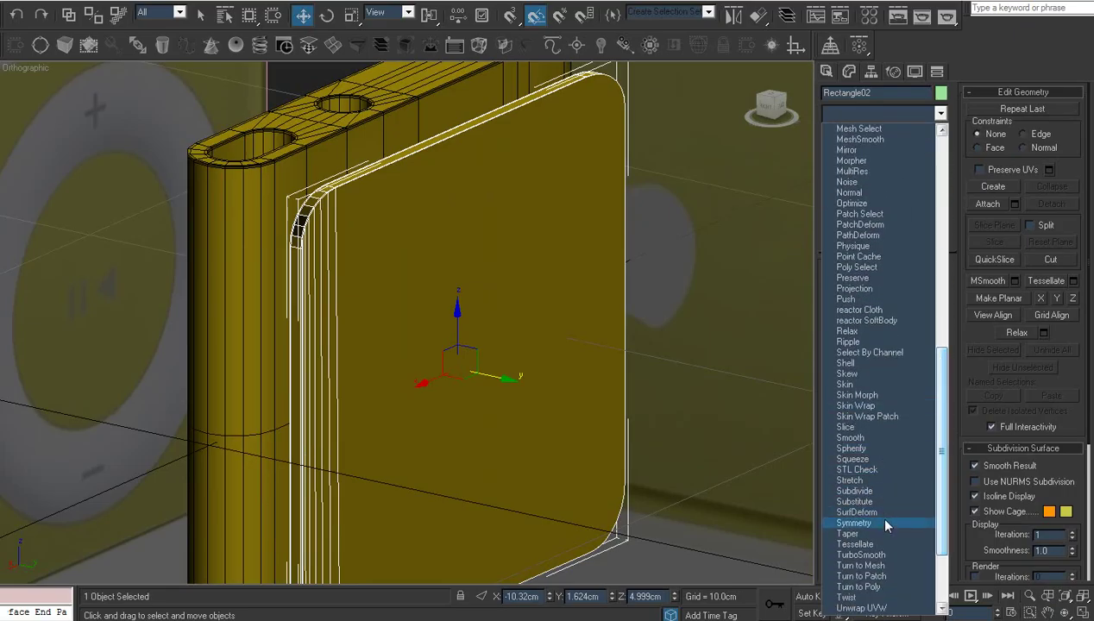
{"action": "left_click", "coordinate": [877, 516]}
{"action": "middle_click_drag", "start_coordinate": [648, 222], "coordinate": [624, 246]}
{"action": "scroll", "coordinate": [624, 245], "scroll_direction": "down", "scroll_amount": 2}
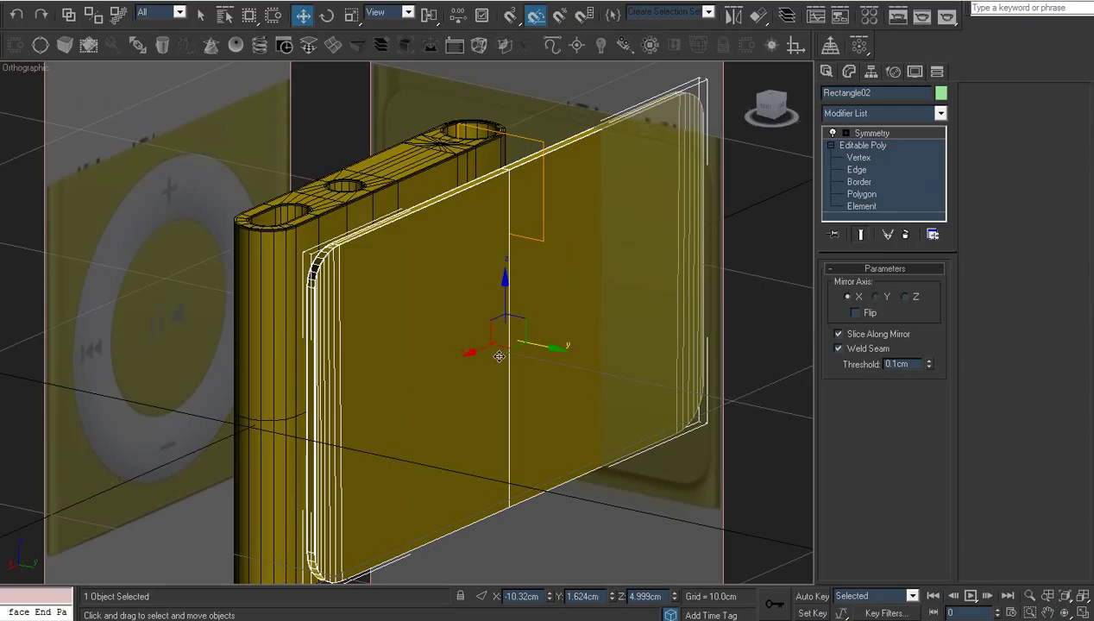
- In the Front view, select the Symmetry modifier's Mirror and move it along X to about -6.43 cm
{"action": "key", "text": "f"}
{"action": "scroll", "coordinate": [489, 362], "scroll_direction": "up", "scroll_amount": 5}
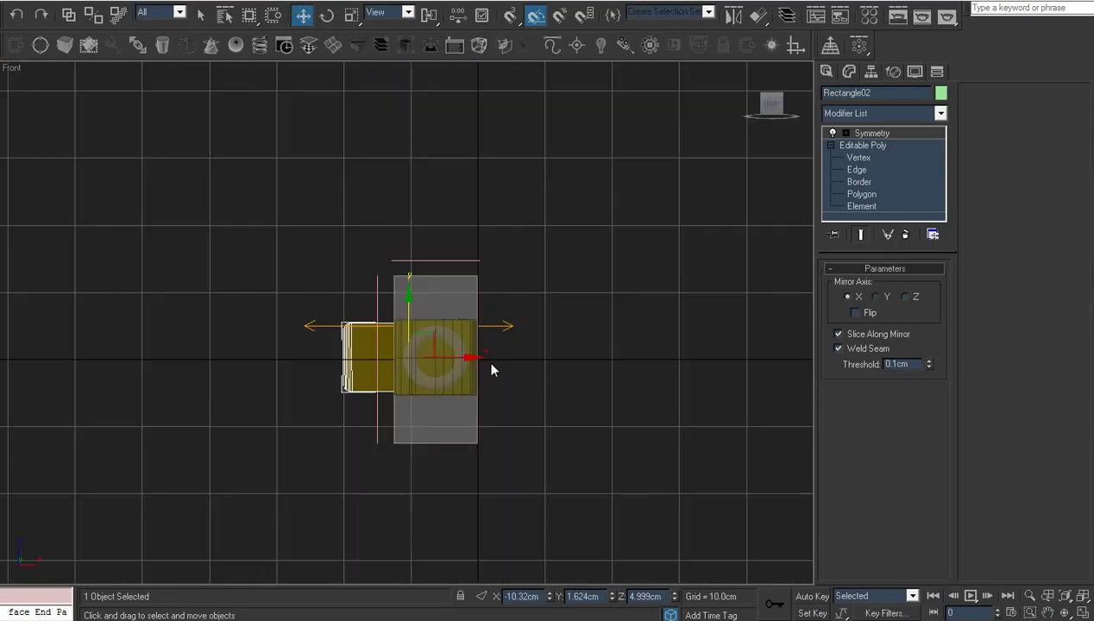
{"action": "middle_click_drag", "start_coordinate": [488, 364], "coordinate": [497, 334]}
{"action": "scroll", "coordinate": [509, 354], "scroll_direction": "up", "scroll_amount": 3}
{"action": "key", "text": "1"}
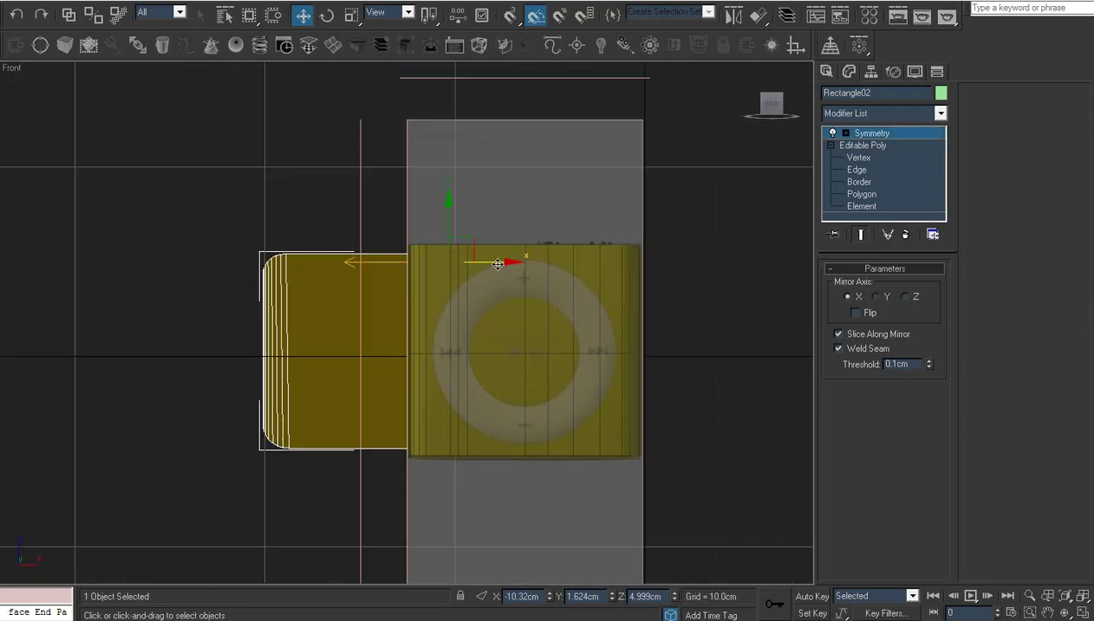
{"action": "left_click_drag", "start_coordinate": [498, 263], "coordinate": [571, 266]}
- In the Back view, fine-tune the mirror to about X -6.315 cm, matching the body's centre edge, and delete the Symmetry modifier
{"action": "key", "text": "v"}
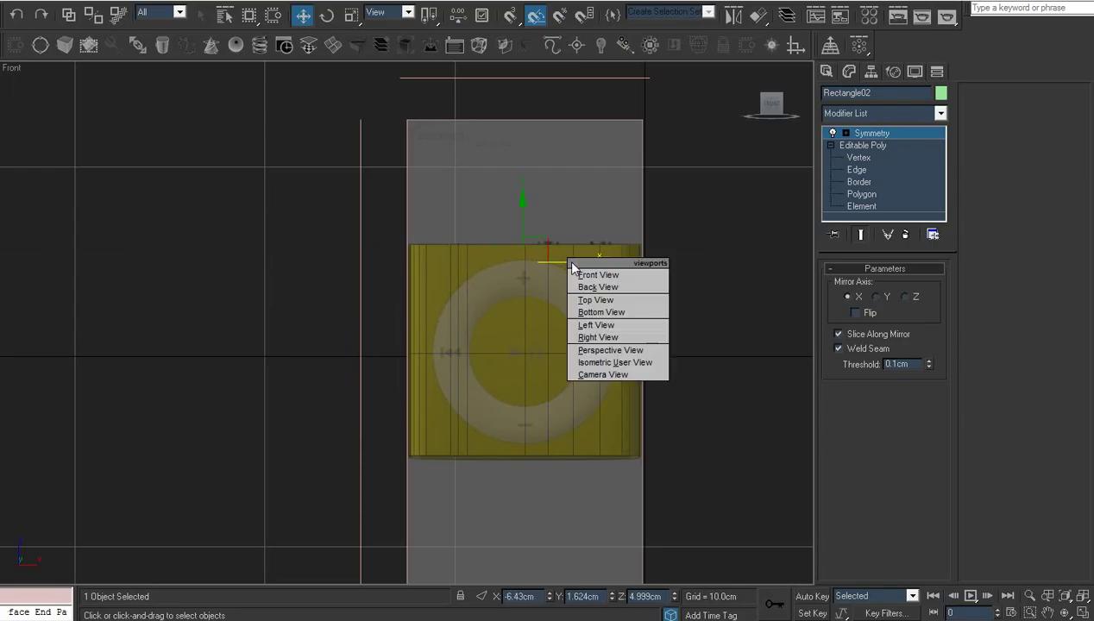
{"action": "left_click", "coordinate": [597, 289]}
{"action": "scroll", "coordinate": [419, 322], "scroll_direction": "up", "scroll_amount": 3}
{"action": "middle_click_drag", "start_coordinate": [298, 329], "coordinate": [475, 317]}
{"action": "left_click_drag", "start_coordinate": [498, 210], "coordinate": [494, 209]}
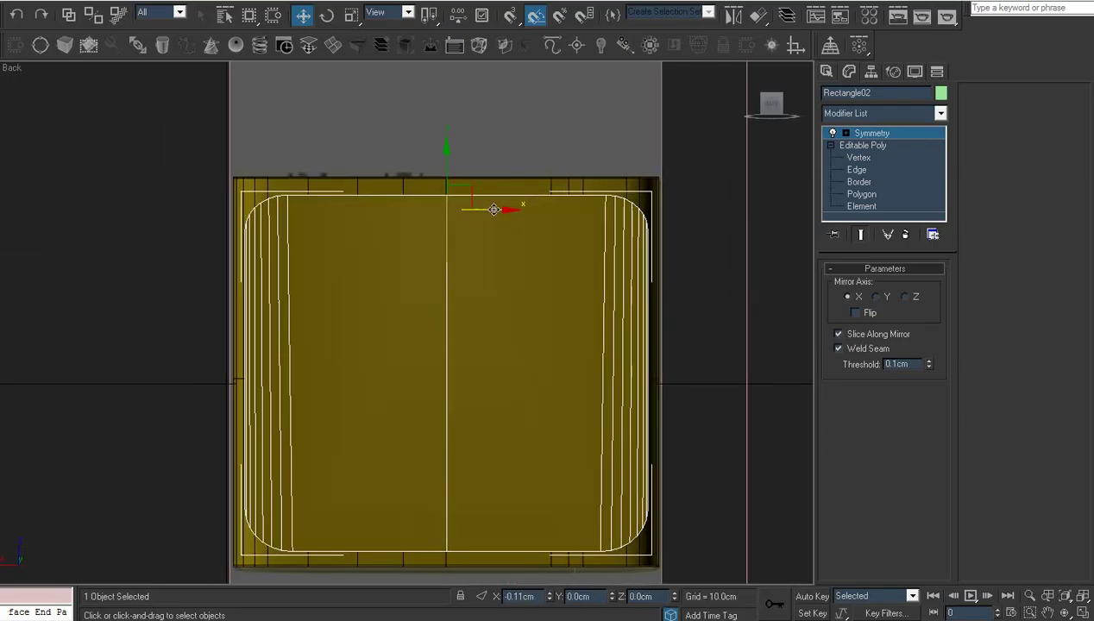
{"action": "scroll", "coordinate": [494, 209], "scroll_direction": "up", "scroll_amount": 10}
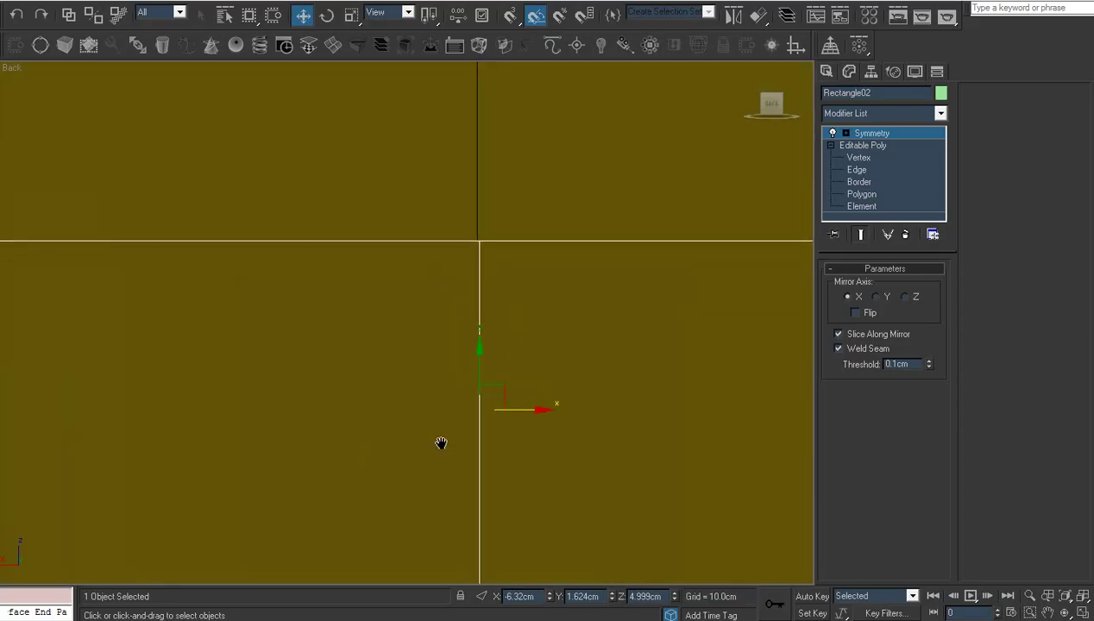
{"action": "left_click_drag", "start_coordinate": [470, 404], "coordinate": [468, 404]}
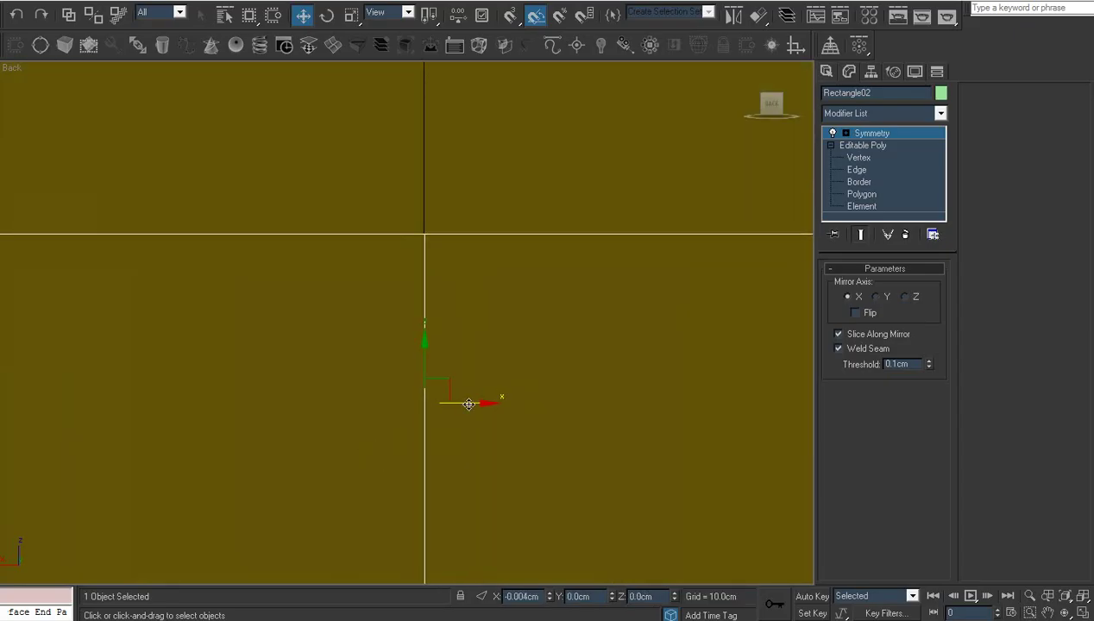
{"action": "scroll", "coordinate": [471, 412], "scroll_direction": "down", "scroll_amount": 6}
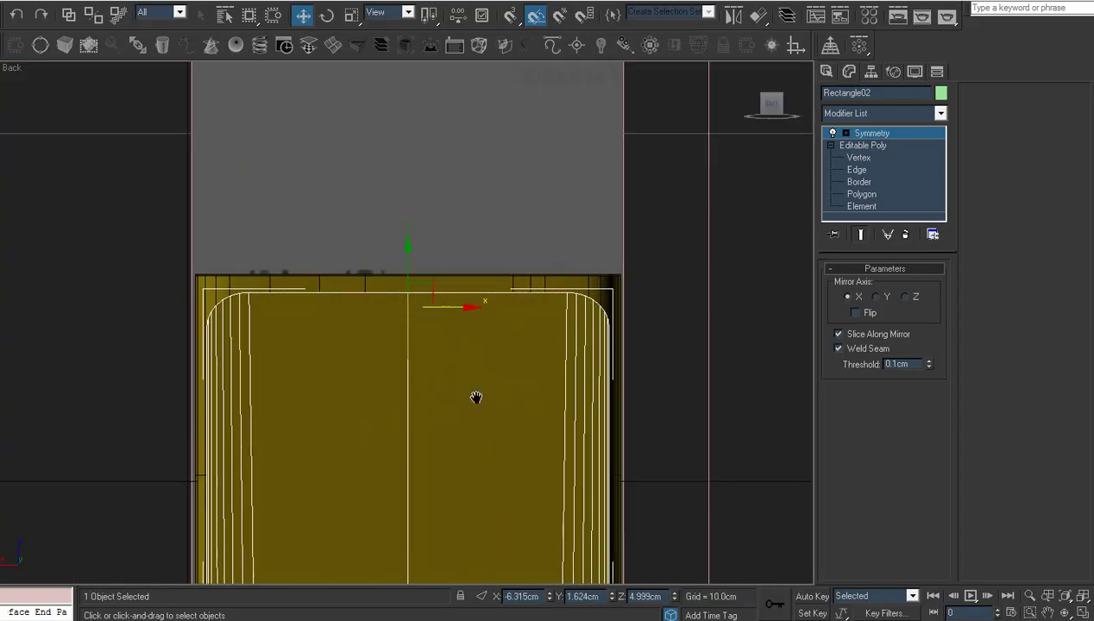
{"action": "middle_click_drag", "start_coordinate": [486, 429], "coordinate": [486, 376]}
{"action": "scroll", "coordinate": [486, 376], "scroll_direction": "up", "scroll_amount": 1}
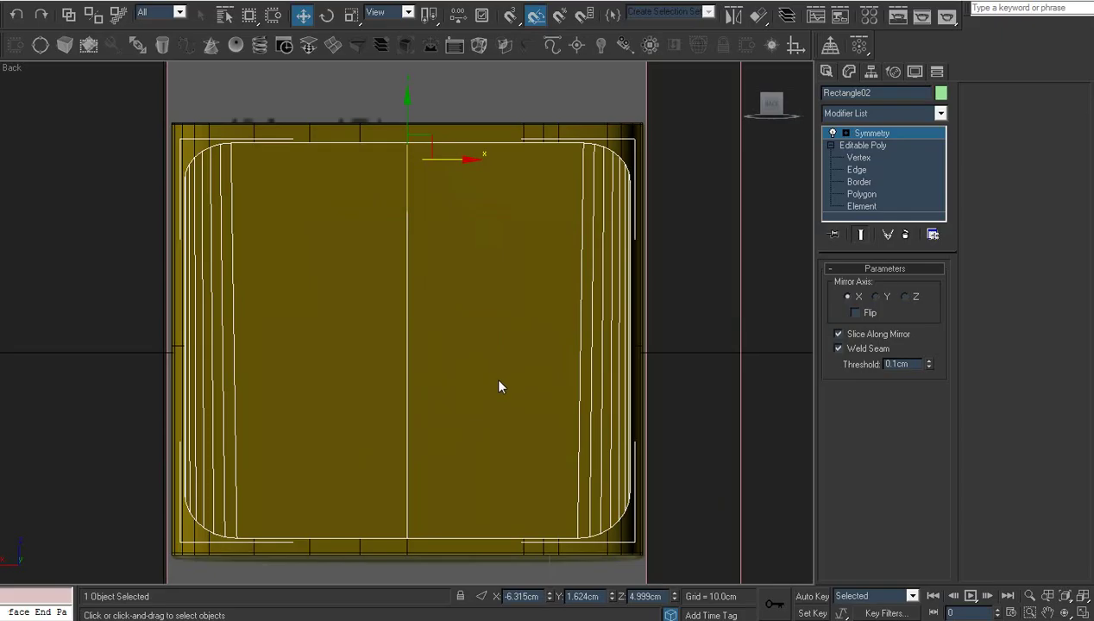
{"action": "right_click", "coordinate": [874, 136]}
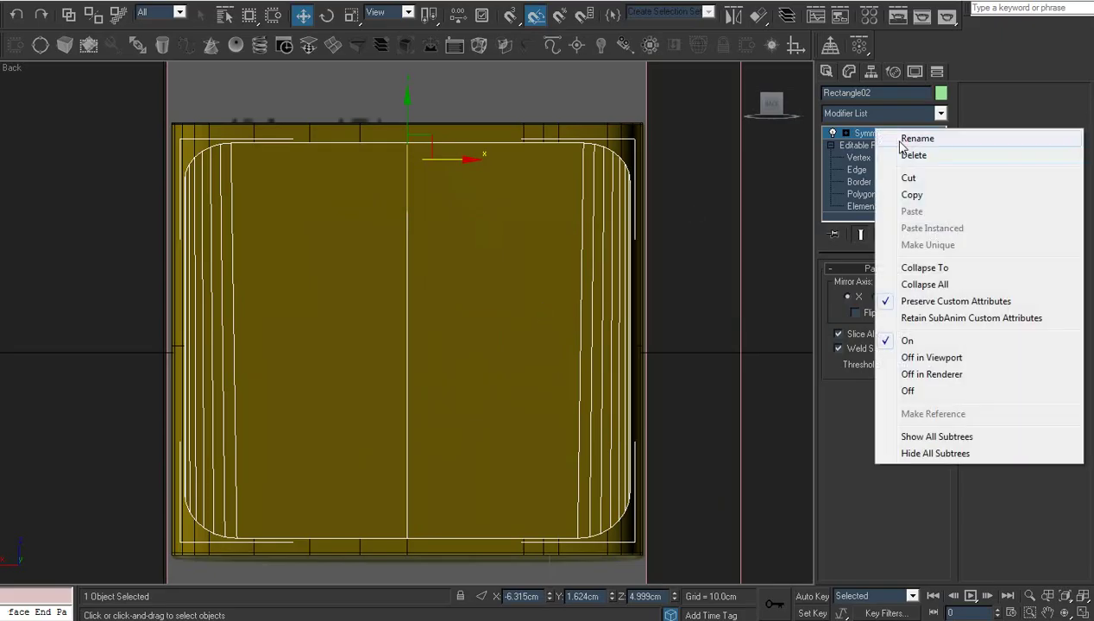
{"action": "left_click", "coordinate": [899, 152]}
- Select the vertices at both ends of the plate's innermost vertical corner edge and scale them along X until the edge is straight
{"action": "left_click", "coordinate": [856, 149]}
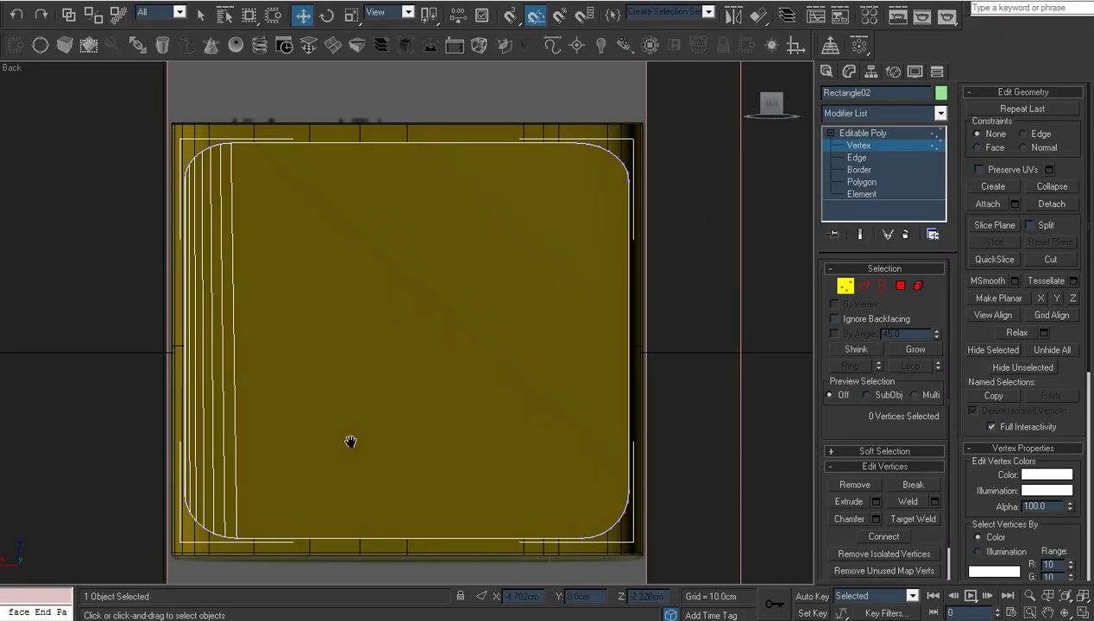
{"action": "middle_click_drag", "start_coordinate": [350, 441], "coordinate": [522, 376]}
{"action": "scroll", "coordinate": [521, 376], "scroll_direction": "up", "scroll_amount": 2}
{"action": "left_click_drag", "start_coordinate": [305, 448], "coordinate": [303, 444]}
{"action": "key", "text": "z"}
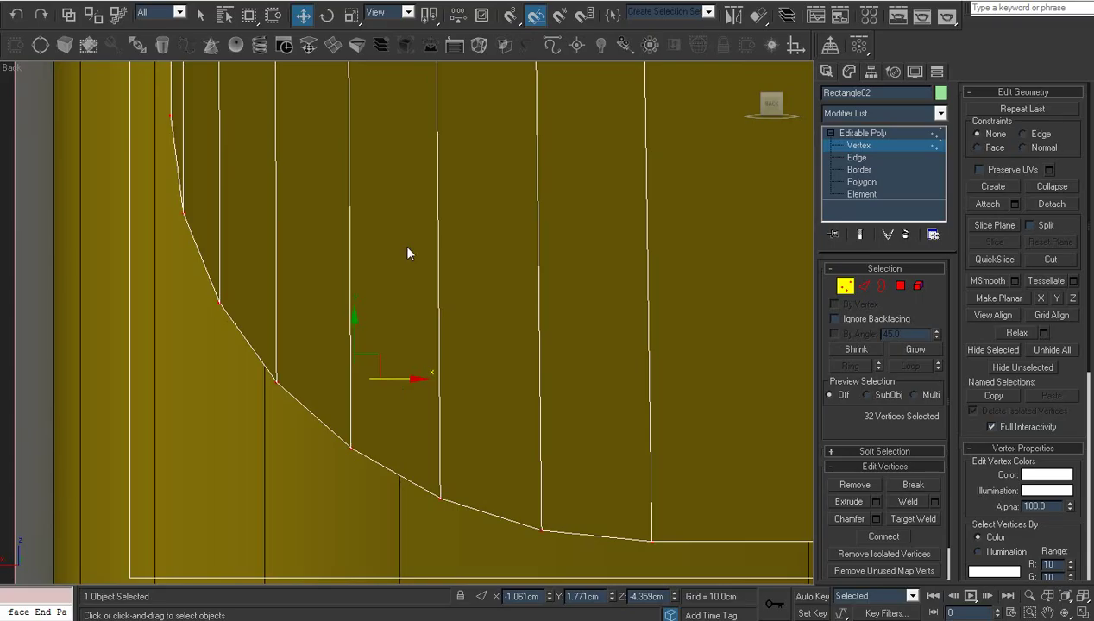
{"action": "middle_click_drag", "start_coordinate": [407, 250], "coordinate": [435, 425]}
{"action": "scroll", "coordinate": [435, 425], "scroll_direction": "down", "scroll_amount": 5}
{"action": "middle_click_drag", "start_coordinate": [429, 87], "coordinate": [413, 428]}
{"action": "left_click_drag", "start_coordinate": [422, 125], "coordinate": [419, 128]}
{"action": "middle_click_drag", "start_coordinate": [448, 542], "coordinate": [418, 378]}
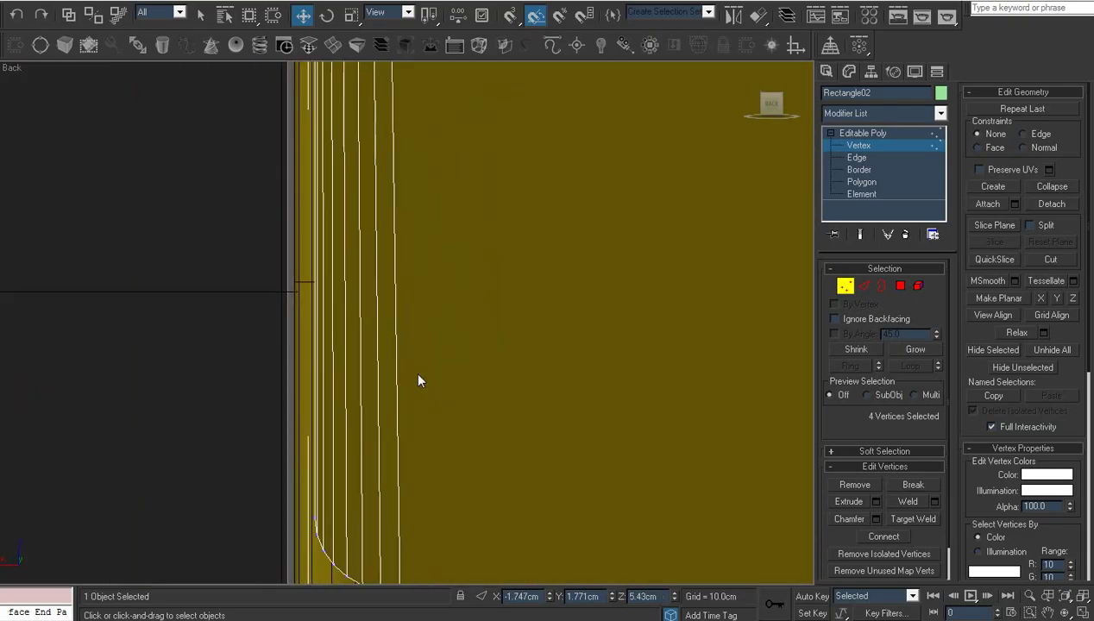
{"action": "scroll", "coordinate": [417, 380], "scroll_direction": "down", "scroll_amount": 2}
{"action": "middle_click_drag", "start_coordinate": [429, 471], "coordinate": [420, 419]}
{"action": "left_click_drag", "start_coordinate": [388, 485], "coordinate": [388, 485], "text": "ctrl"}
{"action": "key", "text": "z"}
{"action": "right_click", "coordinate": [465, 314]}
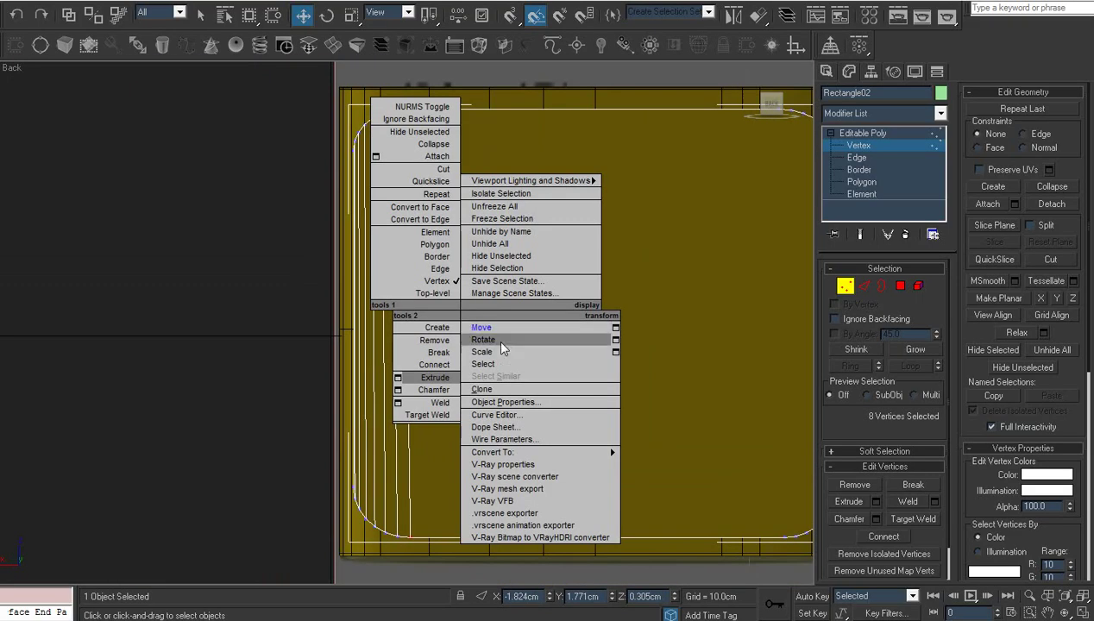
{"action": "left_click", "coordinate": [498, 349]}
{"action": "left_click_drag", "start_coordinate": [479, 323], "coordinate": [251, 327]}
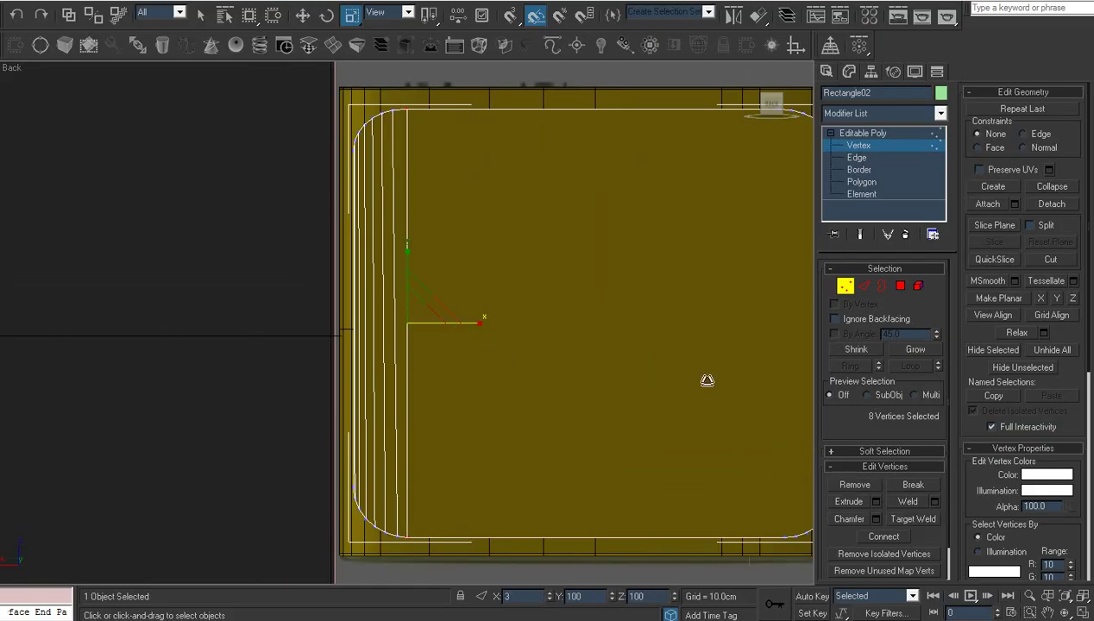
- Select the vertices at both ends of the second vertical edge from the inside and flatten them by scaling along X
{"action": "left_click", "coordinate": [436, 99]}
{"action": "left_click_drag", "start_coordinate": [400, 100], "coordinate": [311, 590]}
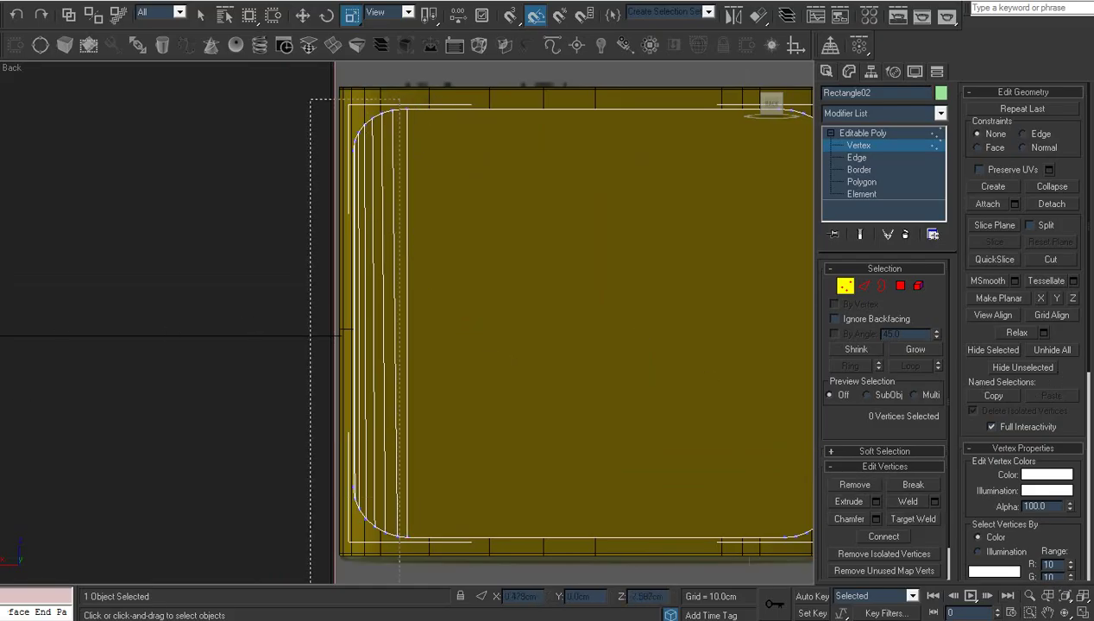
{"action": "left_click_drag", "start_coordinate": [391, 590], "coordinate": [389, 590]}
{"action": "key", "text": "z"}
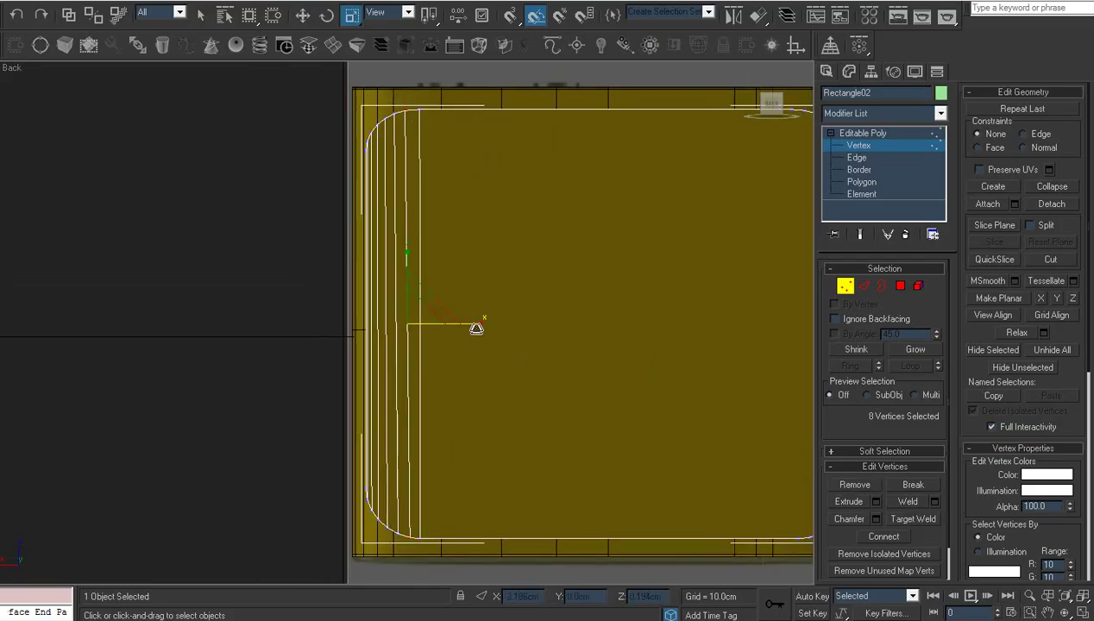
{"action": "left_click_drag", "start_coordinate": [478, 325], "coordinate": [178, 398]}
- Select the upper and lower corner vertices of the third vertical edge from the inside and align them by scaling along X
{"action": "middle_click_drag", "start_coordinate": [332, 317], "coordinate": [308, 459]}
{"action": "scroll", "coordinate": [363, 269], "scroll_direction": "up", "scroll_amount": 2}
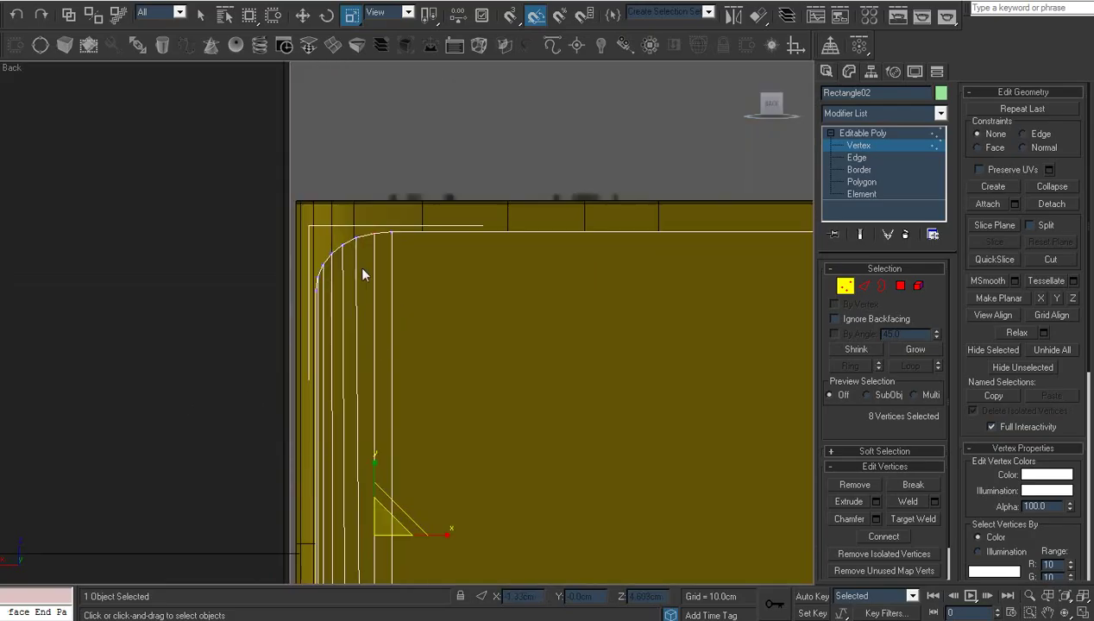
{"action": "left_click_drag", "start_coordinate": [363, 247], "coordinate": [364, 250]}
{"action": "scroll", "coordinate": [355, 362], "scroll_direction": "down", "scroll_amount": 2}
{"action": "middle_click_drag", "start_coordinate": [352, 422], "coordinate": [357, 190]}
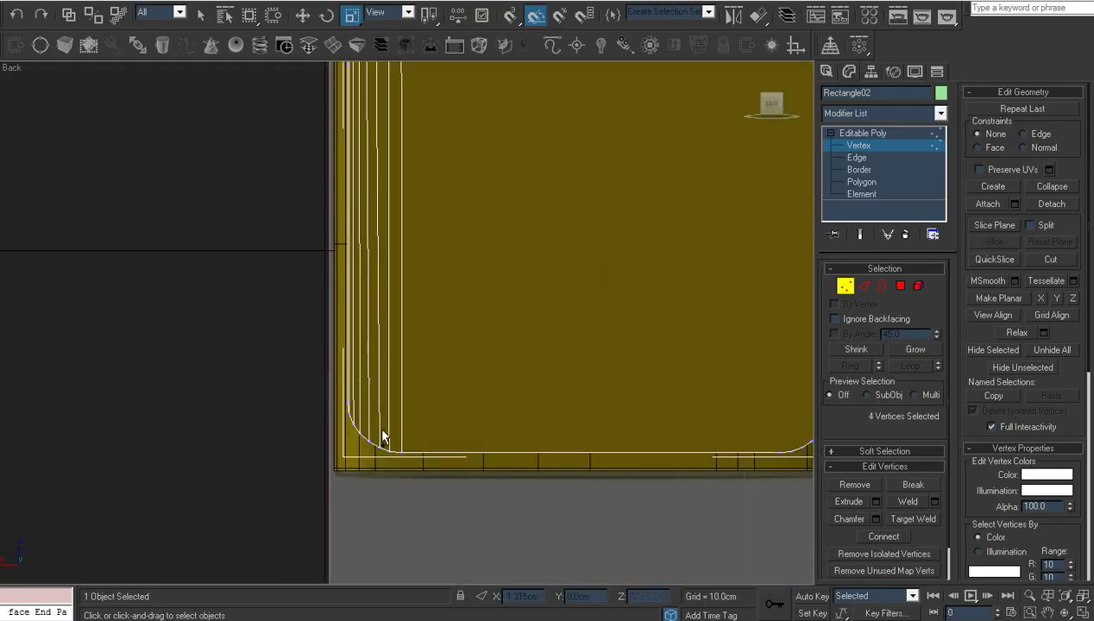
{"action": "left_click_drag", "start_coordinate": [374, 433], "coordinate": [387, 454], "text": "ctrl"}
{"action": "key", "text": "z"}
{"action": "left_click_drag", "start_coordinate": [474, 325], "coordinate": [1088, 335]}
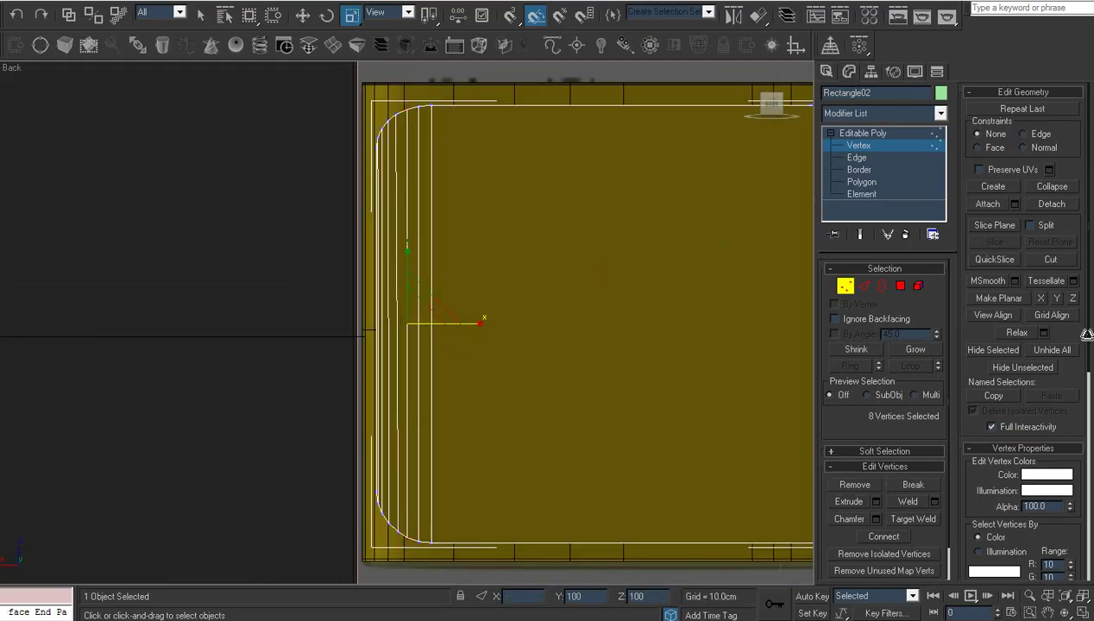
- Select the upper and lower corner vertices of the fourth vertical edge from the inside and scale them along X until vertical
{"action": "scroll", "coordinate": [746, 332], "scroll_direction": "up", "scroll_amount": 2}
{"action": "right_click", "coordinate": [488, 261]}
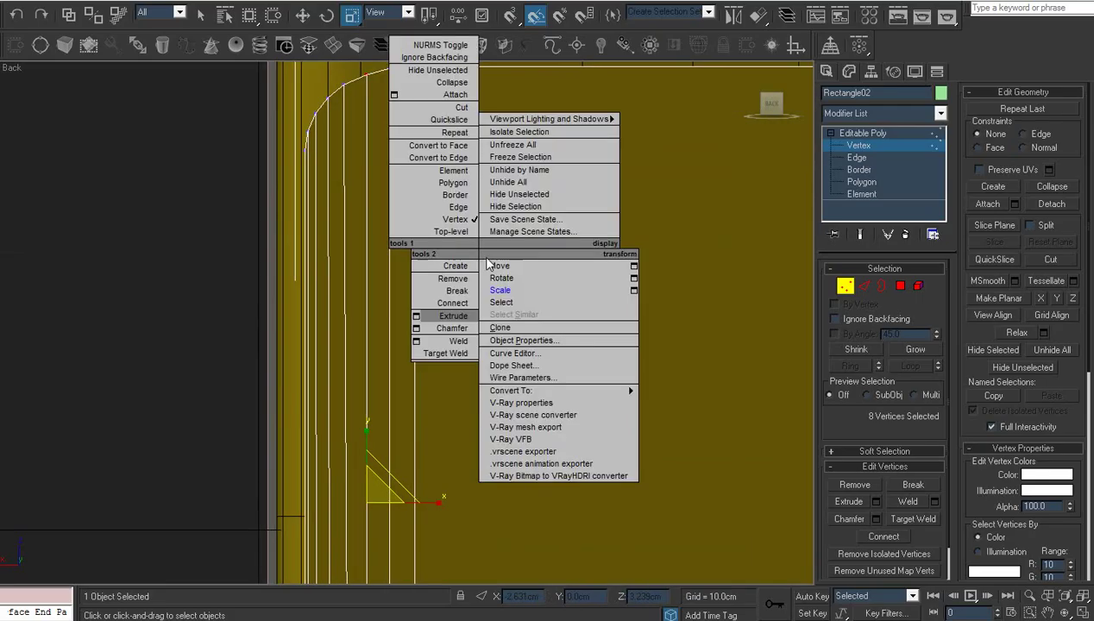
{"action": "left_click", "coordinate": [489, 266]}
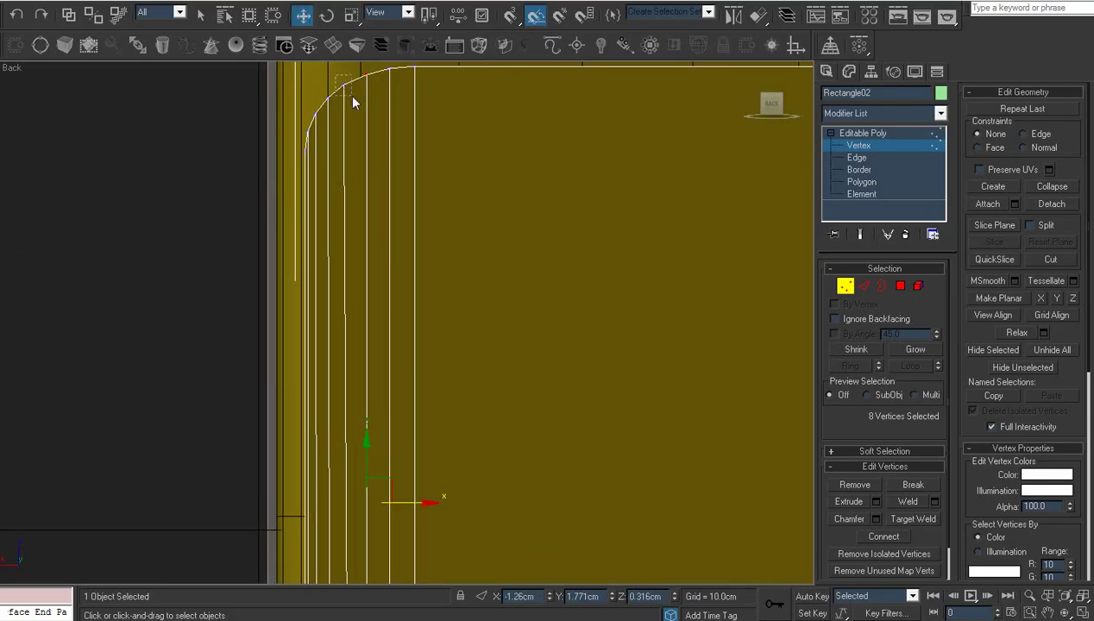
{"action": "left_click_drag", "start_coordinate": [352, 97], "coordinate": [353, 97]}
{"action": "middle_click_drag", "start_coordinate": [442, 332], "coordinate": [472, 91]}
{"action": "middle_click_drag", "start_coordinate": [404, 401], "coordinate": [410, 173]}
{"action": "middle_click_drag", "start_coordinate": [410, 332], "coordinate": [415, 195]}
{"action": "scroll", "coordinate": [414, 195], "scroll_direction": "up", "scroll_amount": 3}
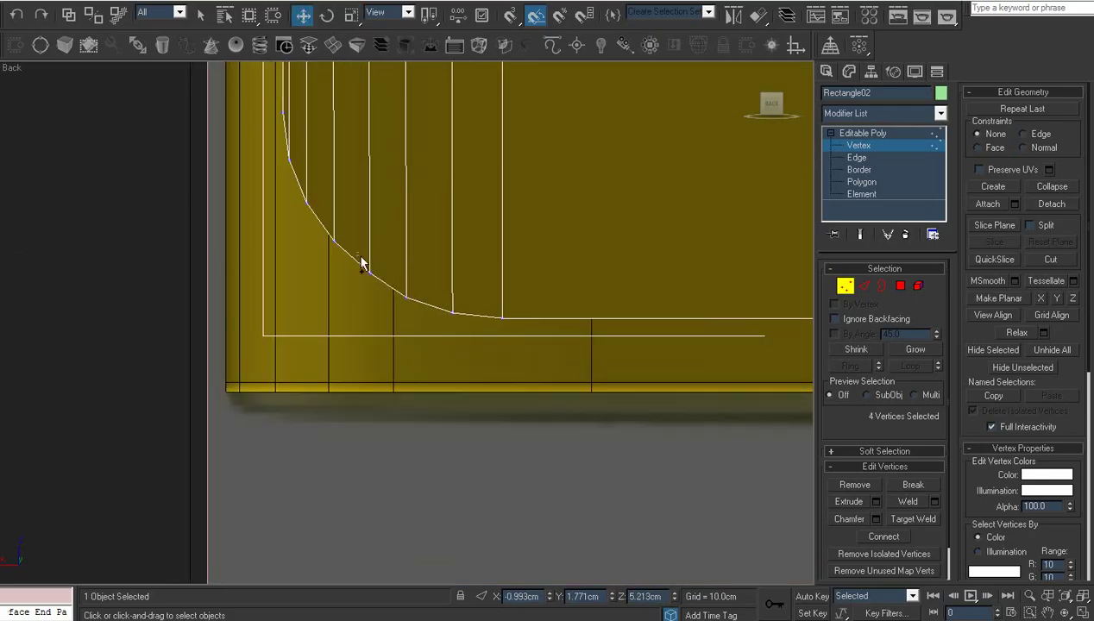
{"action": "left_click_drag", "start_coordinate": [359, 256], "coordinate": [380, 302], "text": "ctrl"}
{"action": "scroll", "coordinate": [381, 302], "scroll_direction": "down", "scroll_amount": 3}
{"action": "middle_click_drag", "start_coordinate": [395, 103], "coordinate": [404, 296]}
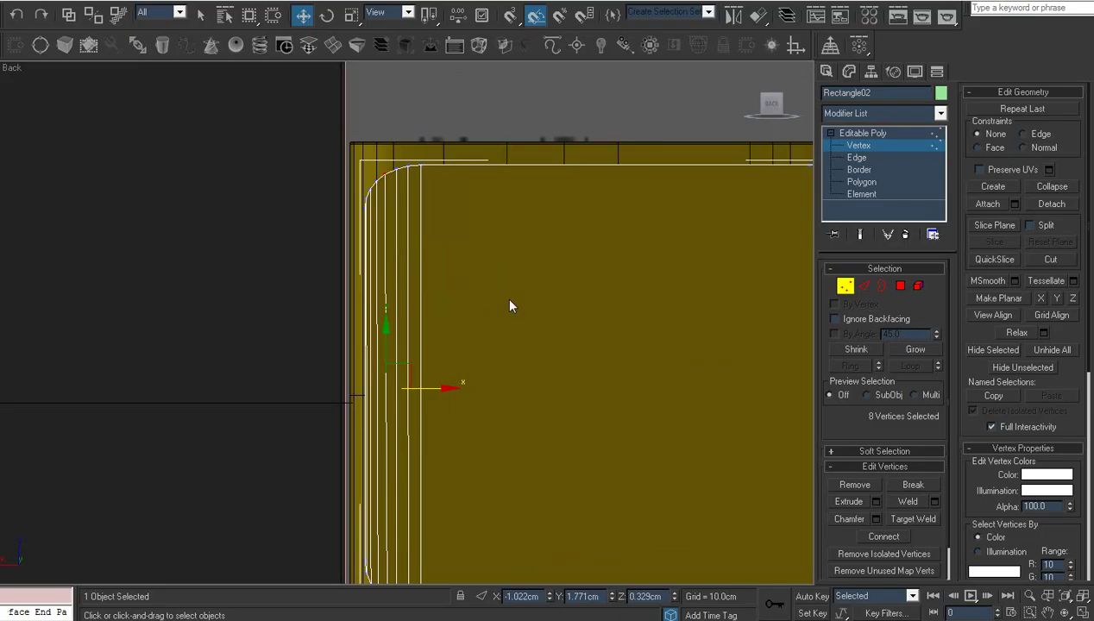
{"action": "right_click", "coordinate": [508, 299]}
{"action": "left_click", "coordinate": [546, 335]}
{"action": "mouse_move", "coordinate": [453, 386]}
{"action": "left_mouse_down"}
{"action": "mouse_move", "coordinate": [80, 390]}
{"action": "mouse_move", "coordinate": [430, 394]}
{"action": "mouse_move", "coordinate": [452, 373]}
{"action": "left_mouse_up"}
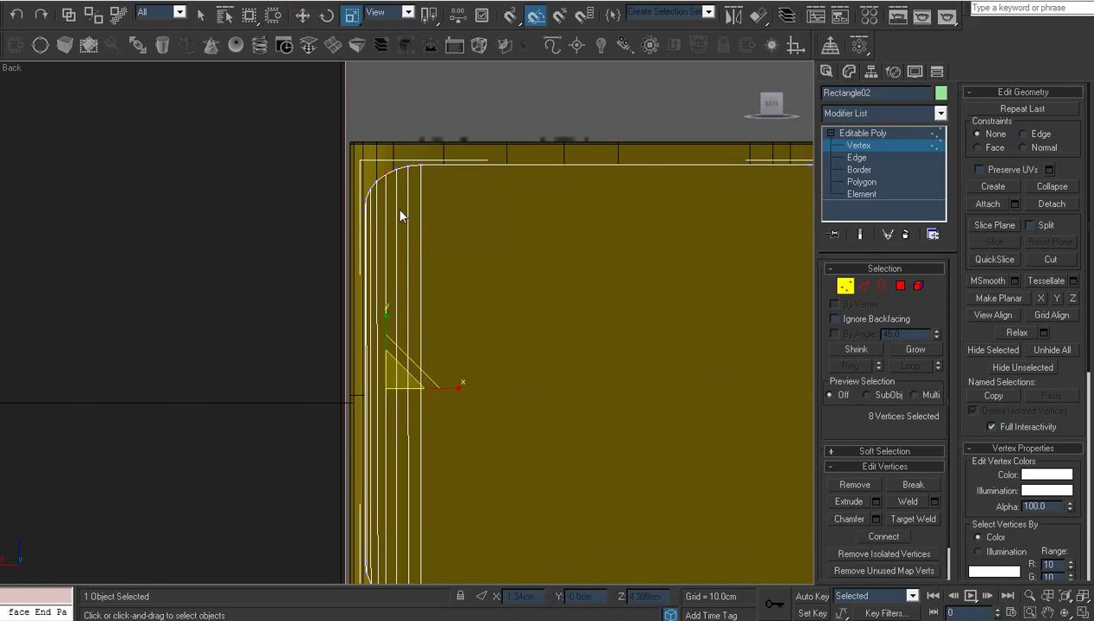
- Select only the end vertices of the fifth vertical edge from the inside and straighten that edge by scaling along X
{"action": "scroll", "coordinate": [400, 218], "scroll_direction": "up", "scroll_amount": 5}
{"action": "middle_click_drag", "start_coordinate": [347, 182], "coordinate": [433, 430]}
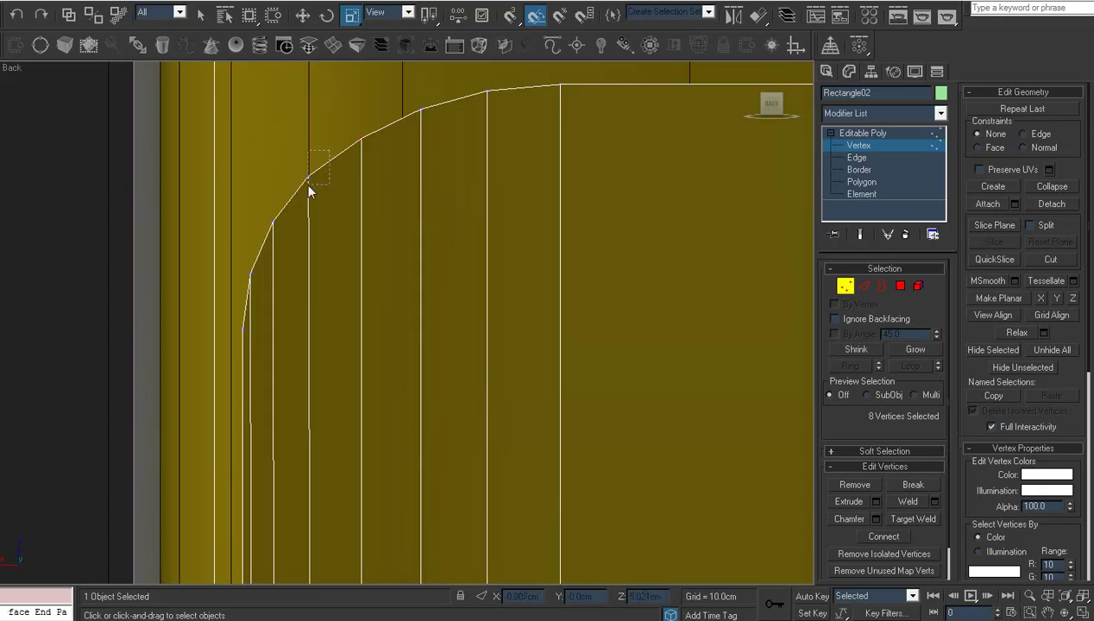
{"action": "left_click_drag", "start_coordinate": [309, 186], "coordinate": [307, 188]}
{"action": "scroll", "coordinate": [403, 347], "scroll_direction": "down", "scroll_amount": 3}
{"action": "middle_click_drag", "start_coordinate": [408, 354], "coordinate": [427, 71]}
{"action": "scroll", "coordinate": [471, 393], "scroll_direction": "up", "scroll_amount": 3}
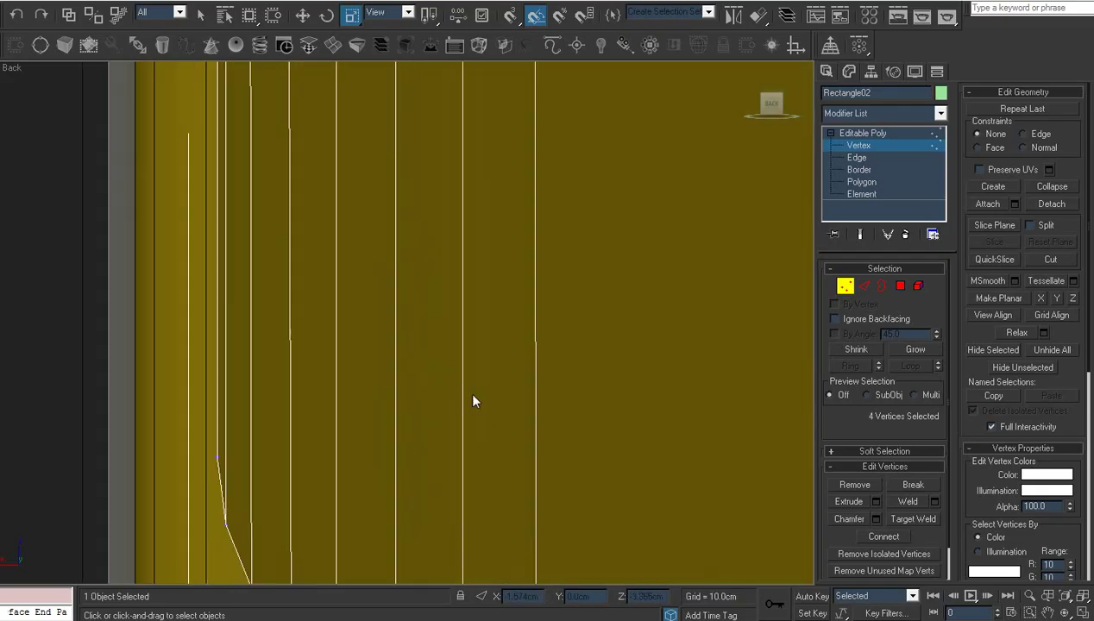
{"action": "middle_click_drag", "start_coordinate": [473, 395], "coordinate": [442, 292]}
{"action": "scroll", "coordinate": [442, 292], "scroll_direction": "down", "scroll_amount": 3}
{"action": "left_click_drag", "start_coordinate": [348, 364], "coordinate": [384, 414], "text": "ctrl"}
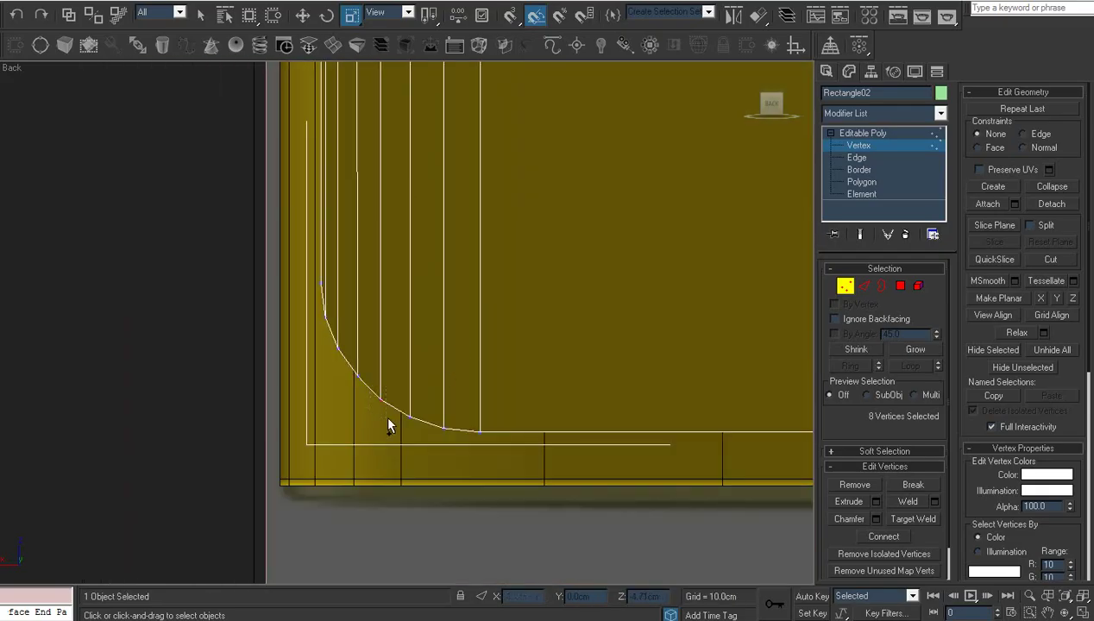
{"action": "key", "text": "z"}
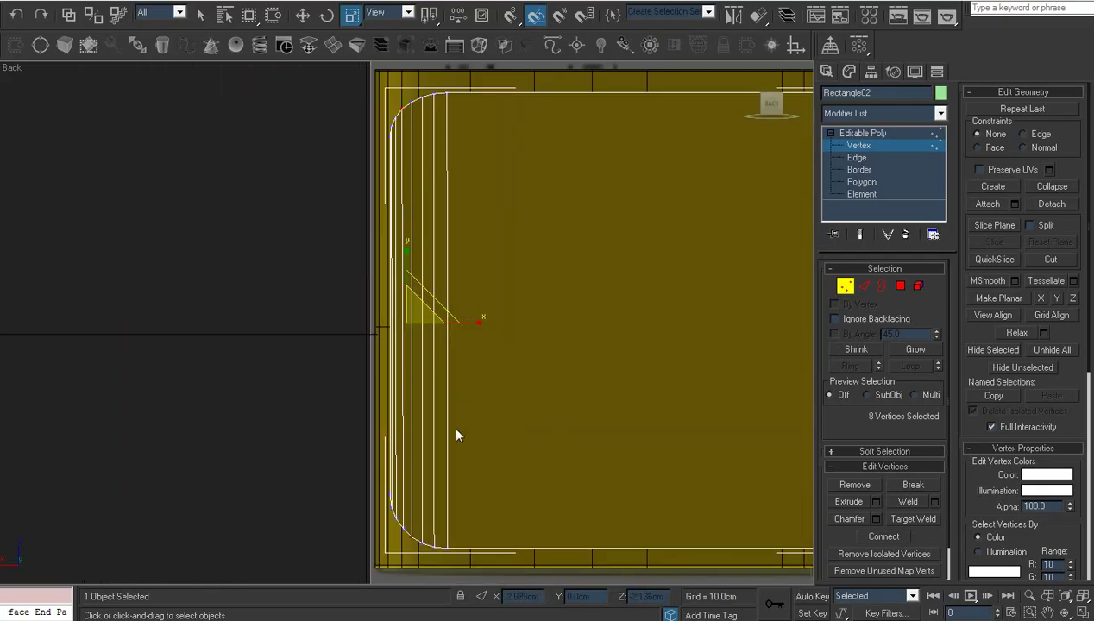
{"action": "mouse_move", "coordinate": [408, 550]}
{"action": "left_mouse_down", "text": "alt"}
{"action": "mouse_move", "coordinate": [422, 527]}
{"action": "mouse_move", "coordinate": [399, 535]}
{"action": "left_mouse_up", "text": "alt"}
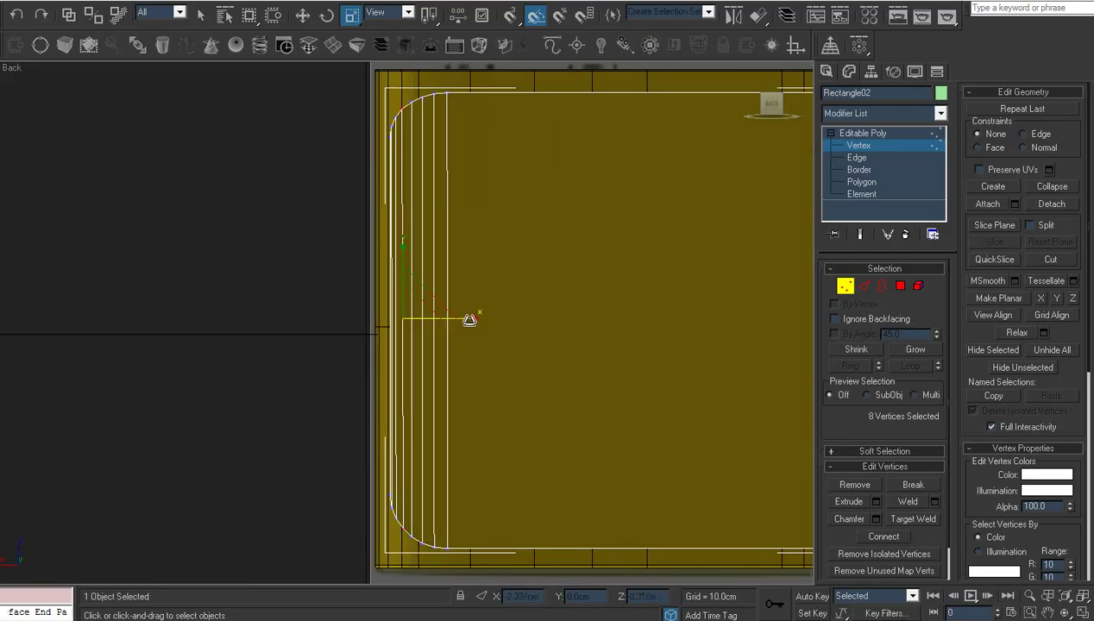
{"action": "left_click_drag", "start_coordinate": [469, 320], "coordinate": [734, 453]}
- Select the upper and lower corner vertices of the sixth vertical edge from the inside and straighten that edge by scaling along X
{"action": "scroll", "coordinate": [496, 344], "scroll_direction": "up", "scroll_amount": 6}
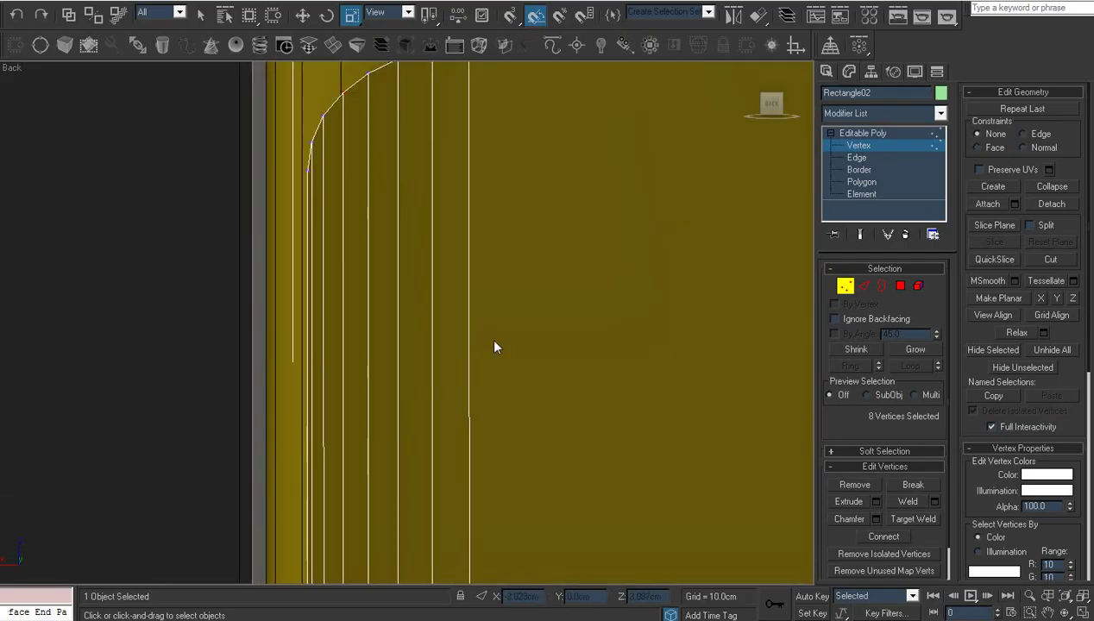
{"action": "middle_click_drag", "start_coordinate": [346, 168], "coordinate": [386, 376]}
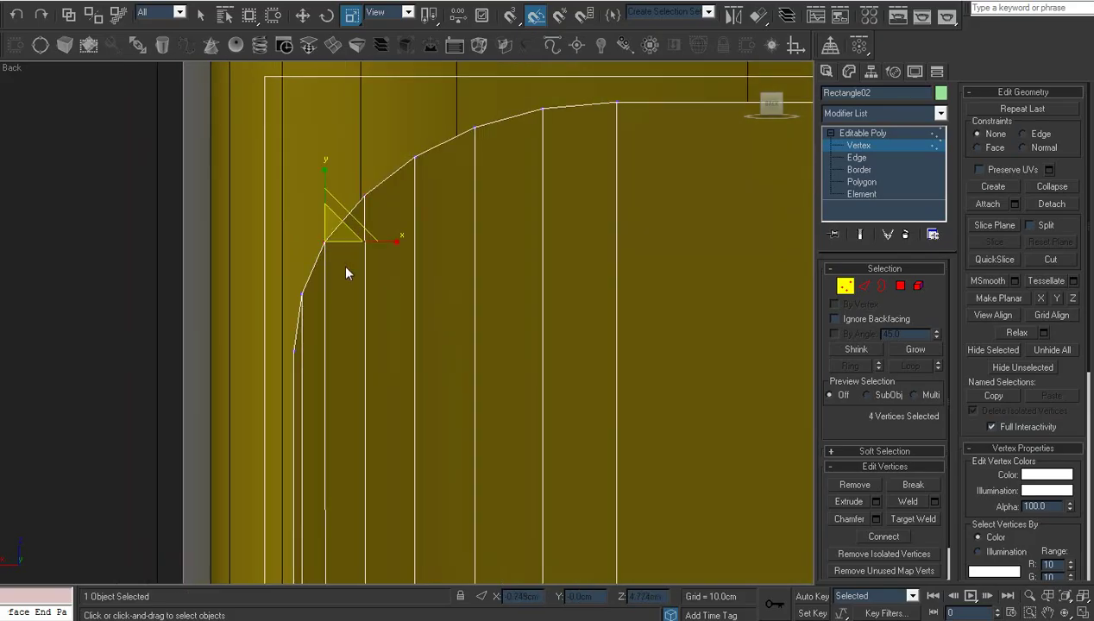
{"action": "scroll", "coordinate": [346, 269], "scroll_direction": "down", "scroll_amount": 3}
{"action": "middle_click_drag", "start_coordinate": [342, 331], "coordinate": [356, 69]}
{"action": "scroll", "coordinate": [421, 399], "scroll_direction": "up", "scroll_amount": 2}
{"action": "middle_click_drag", "start_coordinate": [367, 406], "coordinate": [410, 242]}
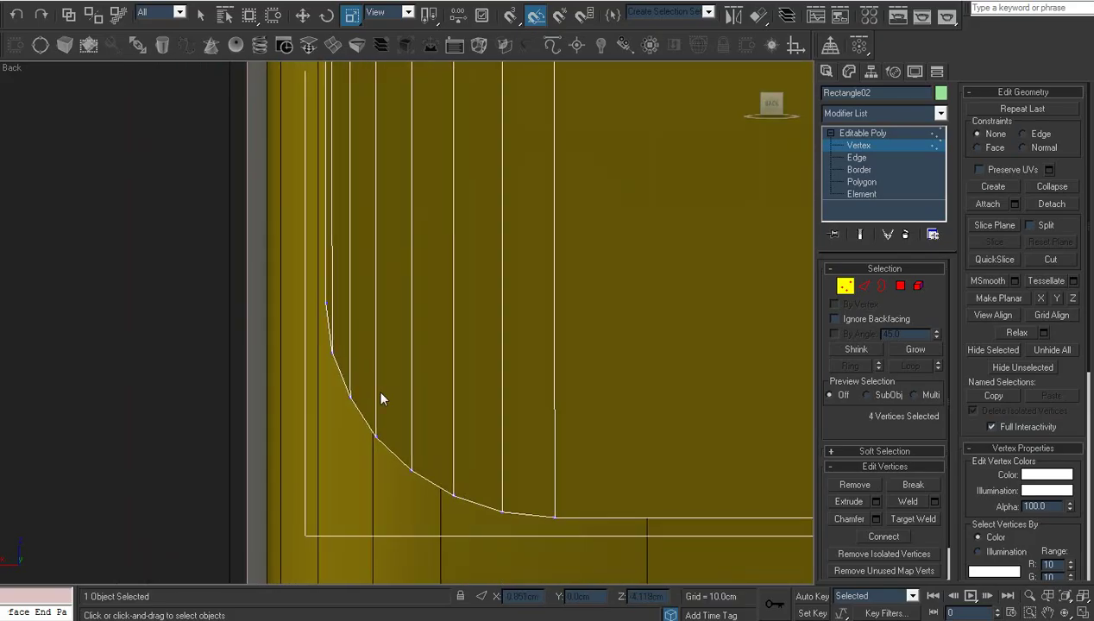
{"action": "middle_click_drag", "start_coordinate": [361, 409], "coordinate": [416, 333]}
{"action": "scroll", "coordinate": [483, 322], "scroll_direction": "down", "scroll_amount": 5}
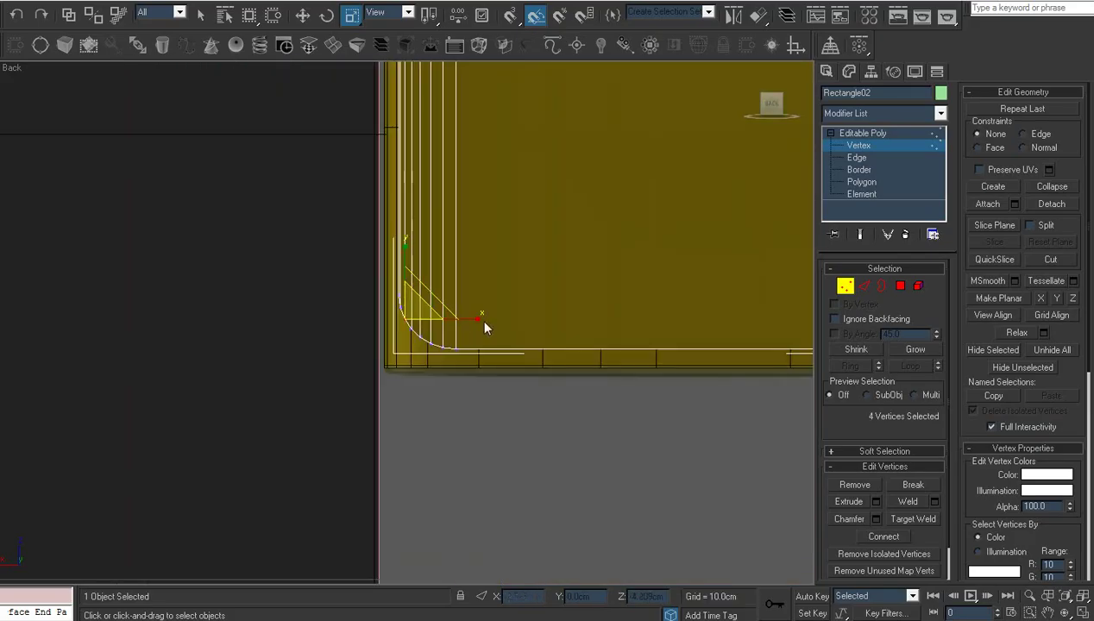
{"action": "middle_click_drag", "start_coordinate": [480, 302], "coordinate": [481, 491]}
{"action": "scroll", "coordinate": [485, 452], "scroll_direction": "up", "scroll_amount": 2}
{"action": "scroll", "coordinate": [481, 420], "scroll_direction": "up", "scroll_amount": 4}
{"action": "middle_click_drag", "start_coordinate": [480, 233], "coordinate": [443, 429]}
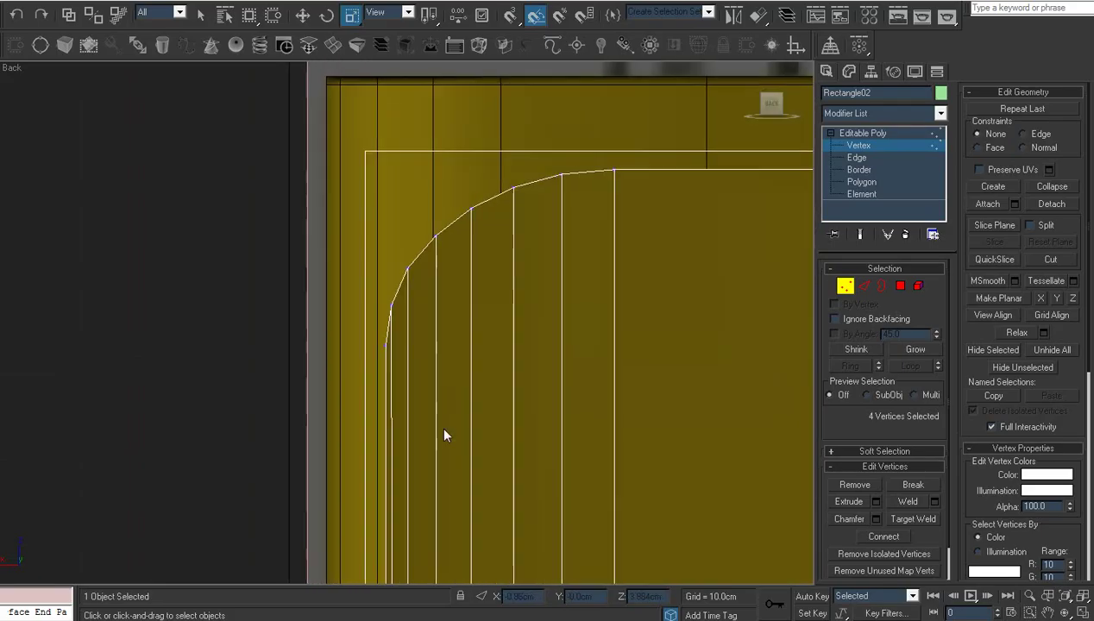
{"action": "left_click_drag", "start_coordinate": [422, 252], "coordinate": [399, 275], "text": "ctrl"}
{"action": "scroll", "coordinate": [466, 449], "scroll_direction": "down", "scroll_amount": 4}
{"action": "middle_click_drag", "start_coordinate": [471, 554], "coordinate": [359, 509]}
{"action": "scroll", "coordinate": [399, 422], "scroll_direction": "down", "scroll_amount": 5}
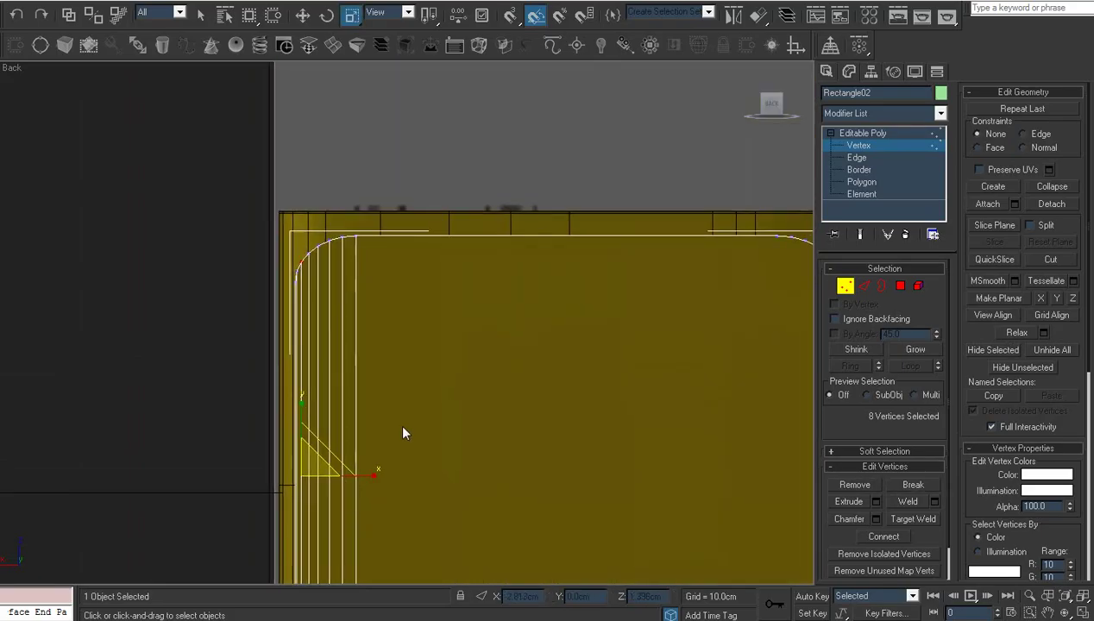
- Select the plate's long upper and lower horizontal edges and connect them with 1 segment to split the plate vertically down its middle
{"action": "left_click", "coordinate": [863, 134]}
{"action": "left_click", "coordinate": [856, 158]}
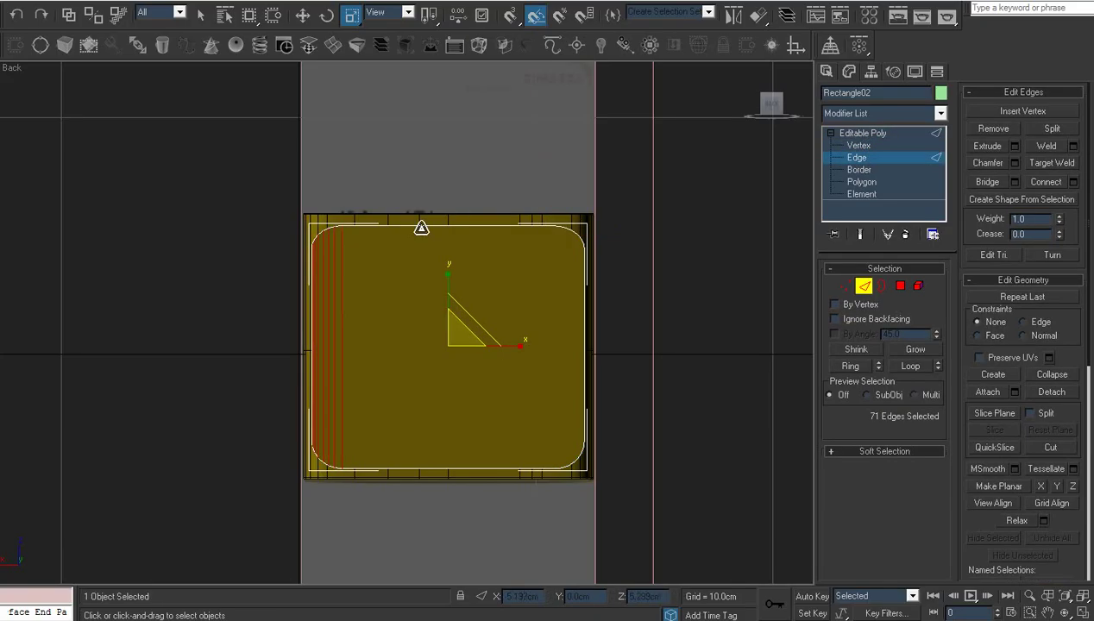
{"action": "left_click", "coordinate": [452, 226]}
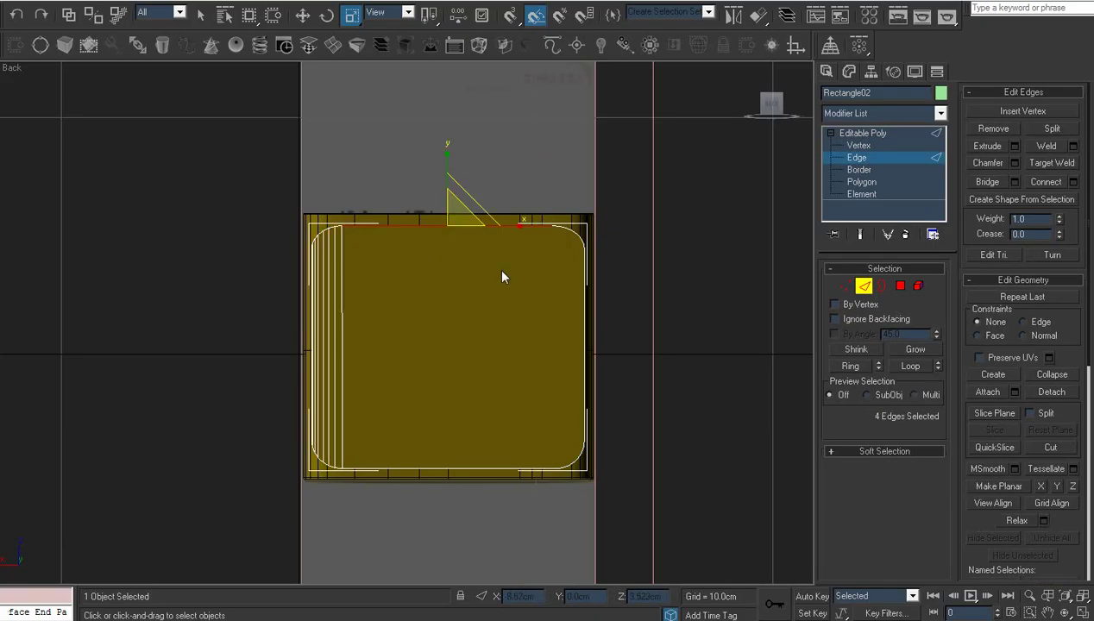
{"action": "left_click", "coordinate": [459, 468], "text": "ctrl"}
{"action": "left_click", "coordinate": [1066, 596]}
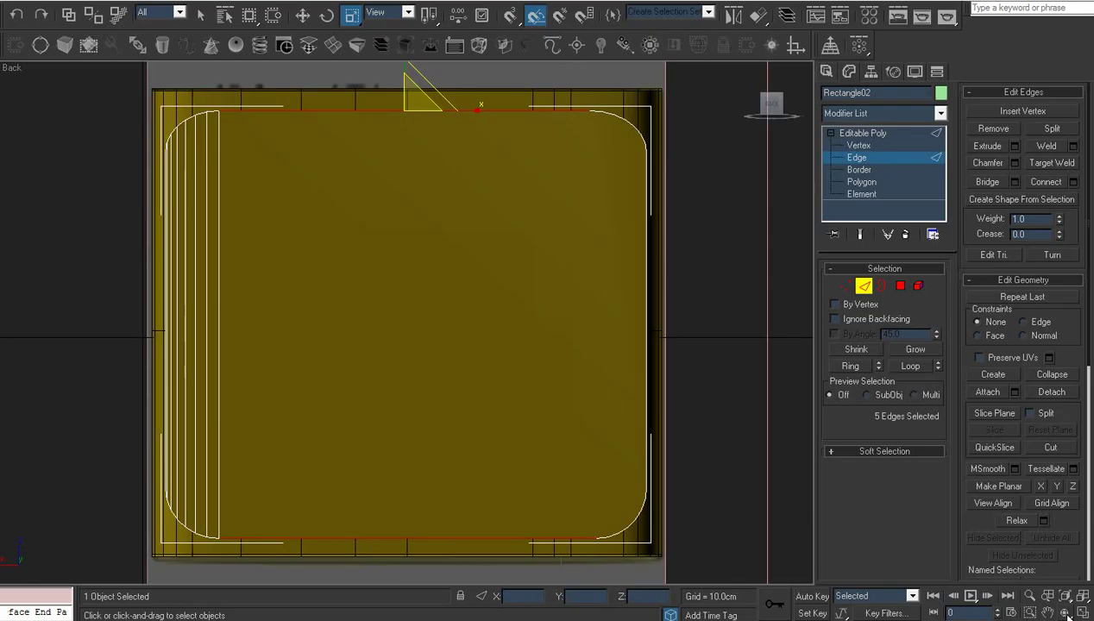
{"action": "left_click", "coordinate": [1067, 613]}
{"action": "left_click_drag", "start_coordinate": [309, 194], "coordinate": [388, 271]}
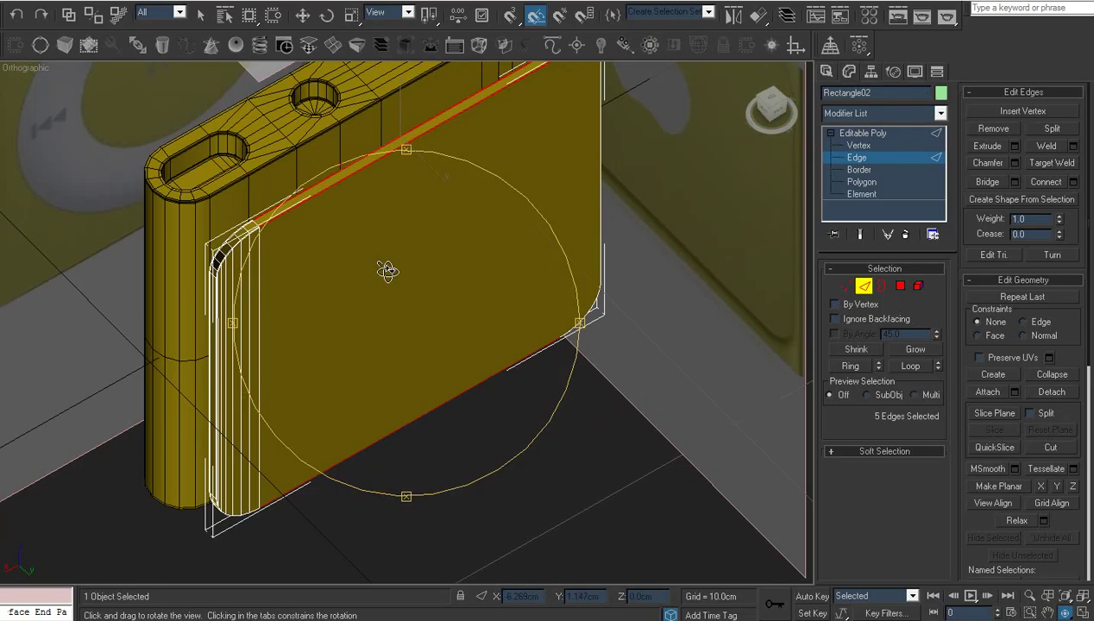
{"action": "right_click", "coordinate": [392, 260]}
{"action": "right_click", "coordinate": [475, 228]}
{"action": "left_click", "coordinate": [399, 278]}
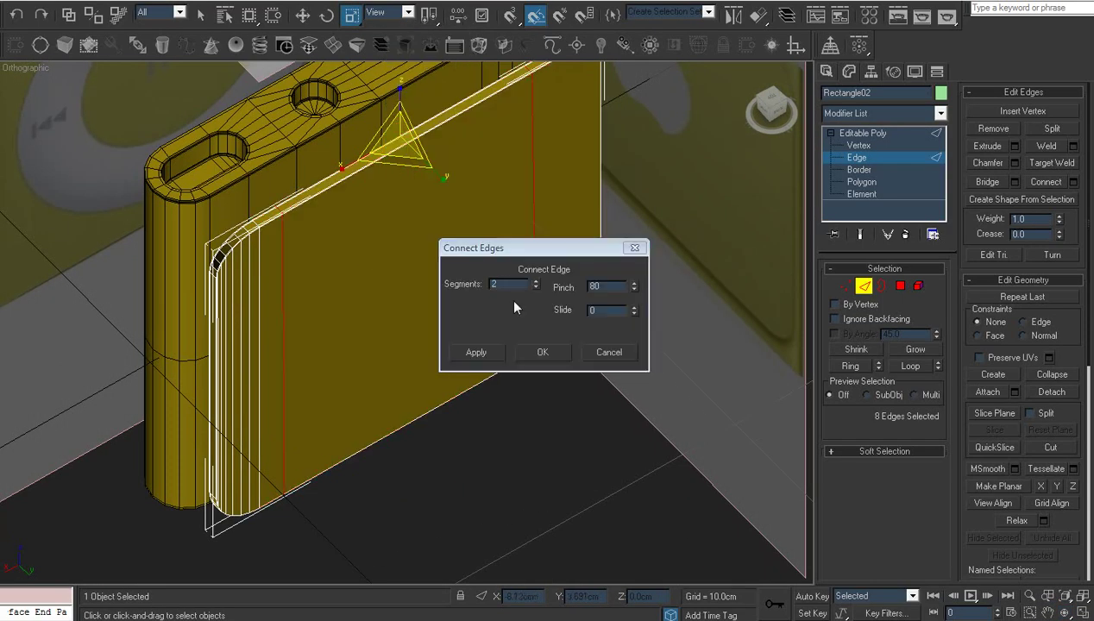
{"action": "left_click", "coordinate": [536, 287]}
{"action": "left_click", "coordinate": [559, 351]}
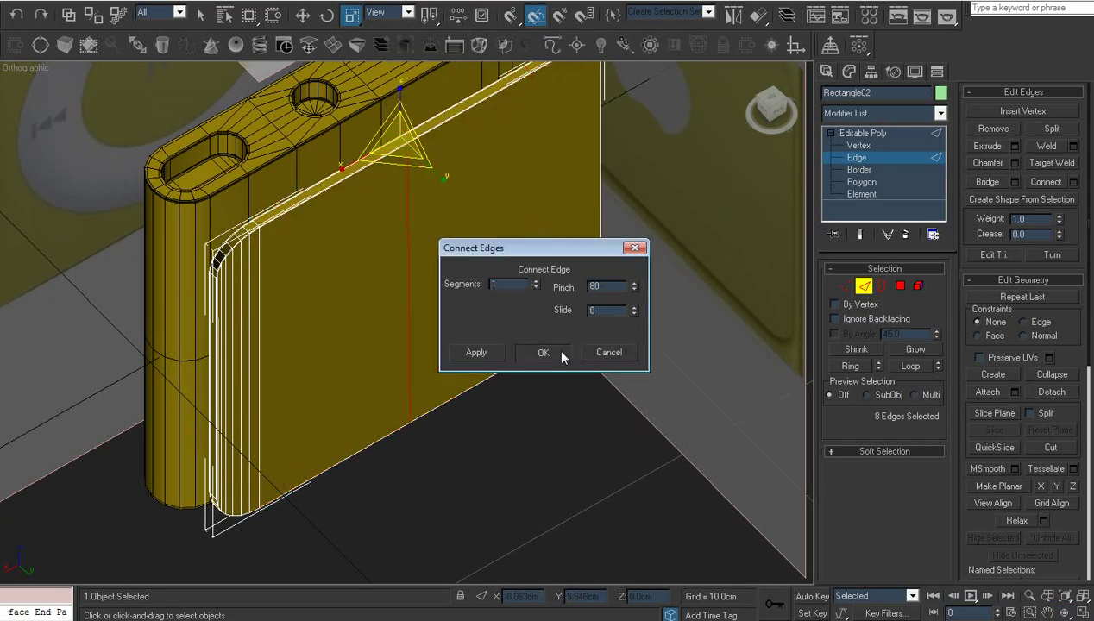
- Delete the vertices of the plate's uncleaned half beyond the new middle edge
{"action": "middle_click_drag", "start_coordinate": [549, 339], "coordinate": [549, 342]}
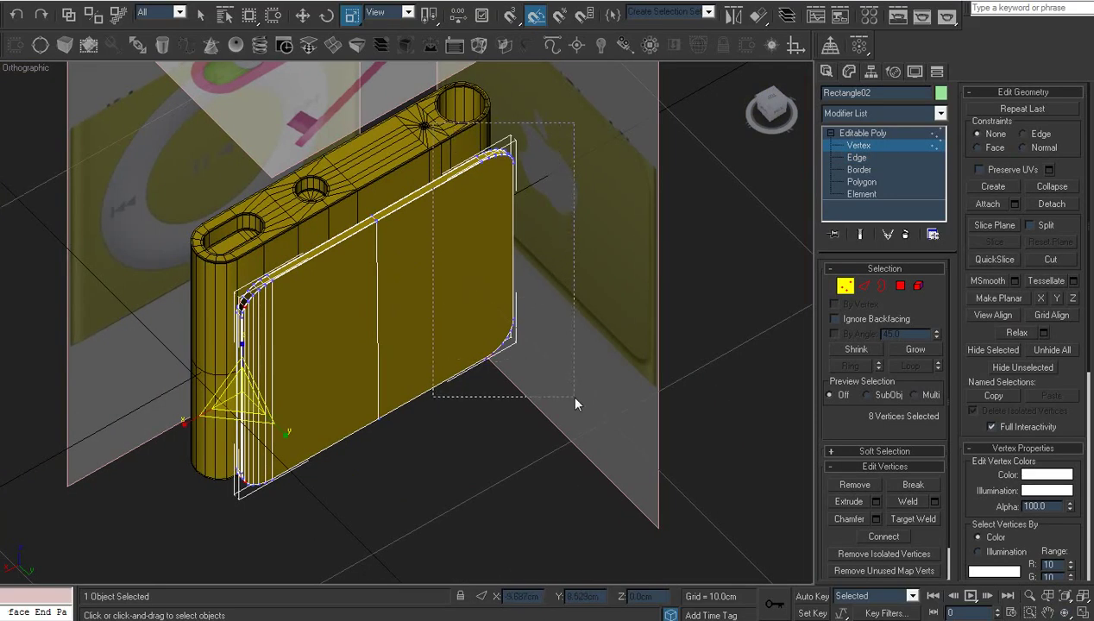
{"action": "left_click_drag", "start_coordinate": [575, 398], "coordinate": [575, 399]}
{"action": "key", "text": "Delete"}
{"action": "scroll", "coordinate": [574, 398], "scroll_direction": "up", "scroll_amount": 3}
{"action": "middle_click_drag", "start_coordinate": [464, 353], "coordinate": [553, 361]}
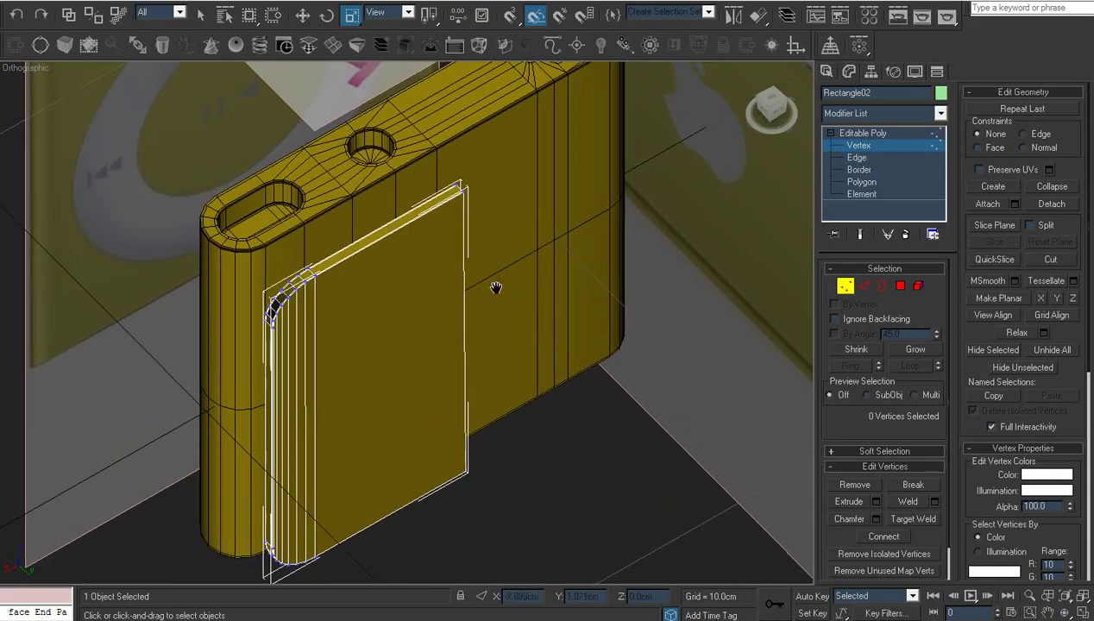
{"action": "scroll", "coordinate": [522, 361], "scroll_direction": "up", "scroll_amount": 3}
{"action": "middle_click_drag", "start_coordinate": [496, 288], "coordinate": [551, 308]}
{"action": "scroll", "coordinate": [523, 361], "scroll_direction": "down", "scroll_amount": 3}
{"action": "scroll", "coordinate": [550, 308], "scroll_direction": "up", "scroll_amount": 3}
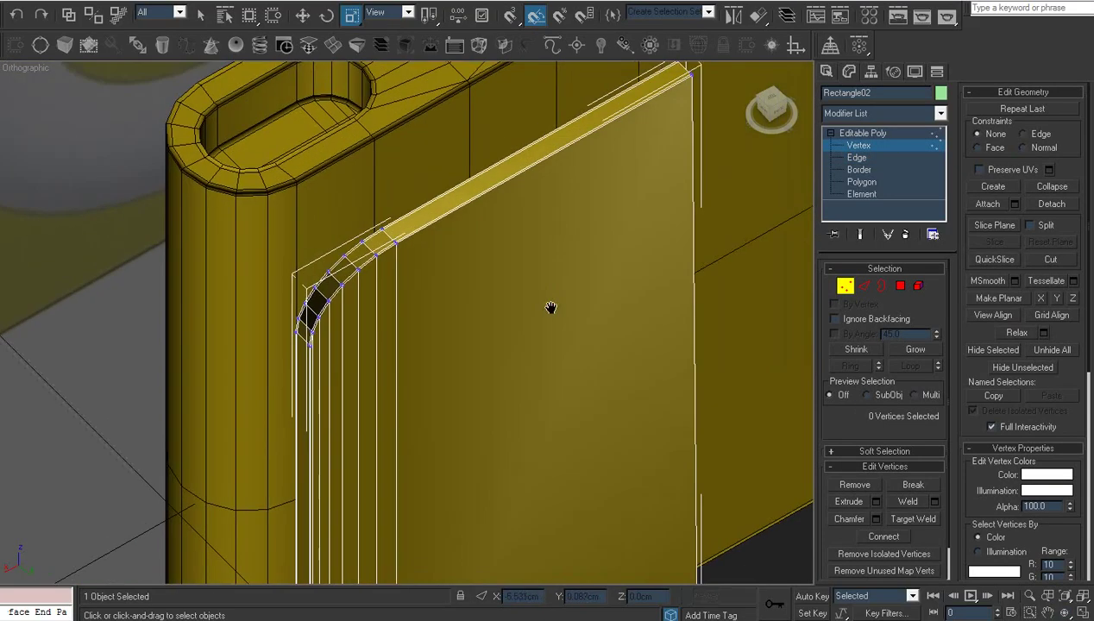
- Add a Symmetry modifier to the remaining half plate, mirrored on the Z axis with Flip enabled
{"action": "left_click", "coordinate": [875, 134]}
{"action": "scroll", "coordinate": [491, 250], "scroll_direction": "up", "scroll_amount": 5}
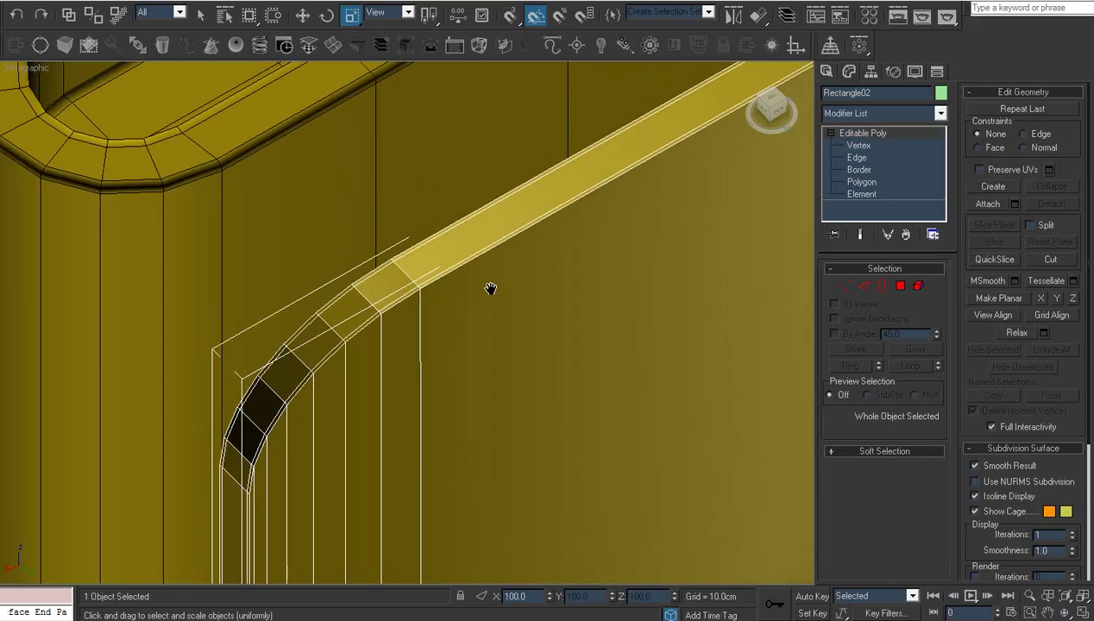
{"action": "middle_click_drag", "start_coordinate": [491, 288], "coordinate": [491, 290]}
{"action": "left_click", "coordinate": [888, 117]}
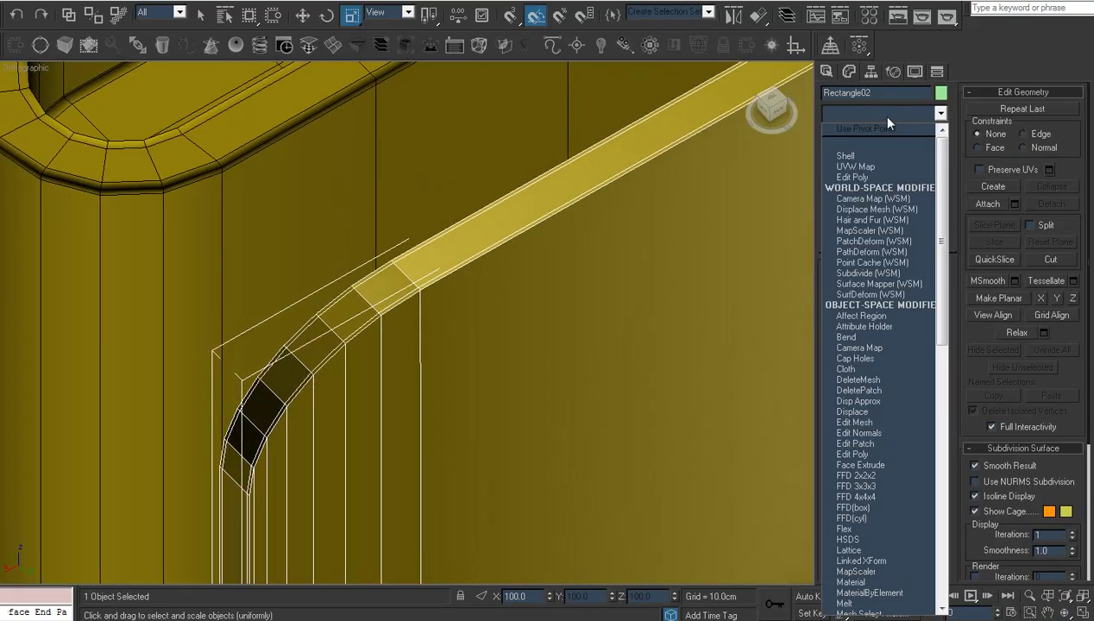
{"action": "left_click_drag", "start_coordinate": [942, 174], "coordinate": [934, 485]}
{"action": "left_click", "coordinate": [927, 417]}
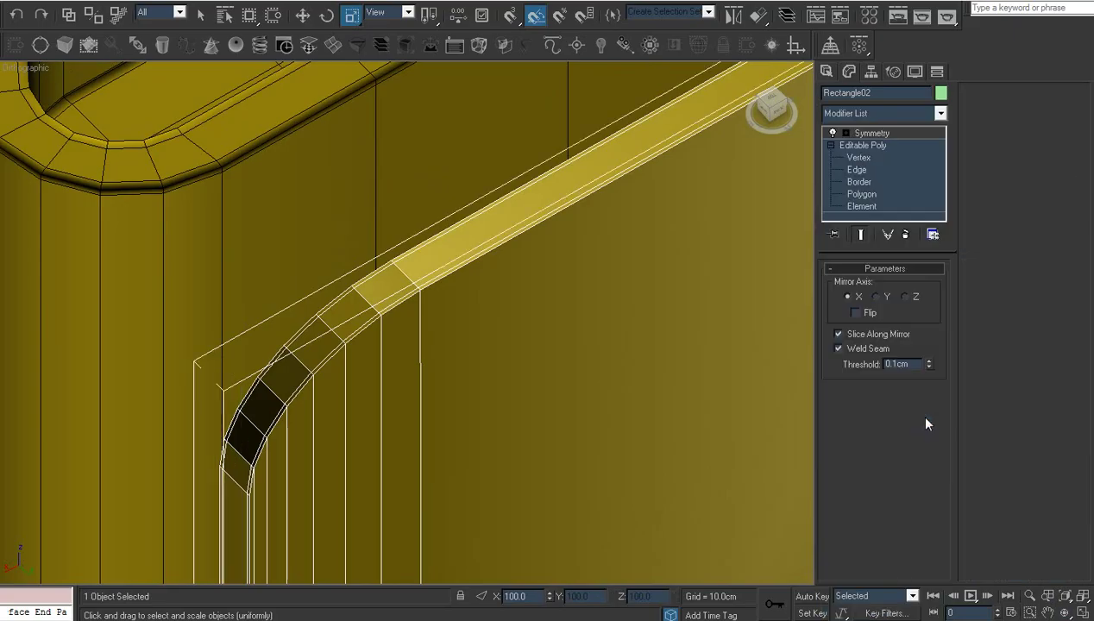
{"action": "scroll", "coordinate": [591, 306], "scroll_direction": "down", "scroll_amount": 3}
{"action": "middle_click_drag", "start_coordinate": [591, 306], "coordinate": [413, 344]}
{"action": "scroll", "coordinate": [533, 300], "scroll_direction": "down", "scroll_amount": 5}
{"action": "scroll", "coordinate": [534, 300], "scroll_direction": "up", "scroll_amount": 1}
{"action": "left_click", "coordinate": [876, 296]}
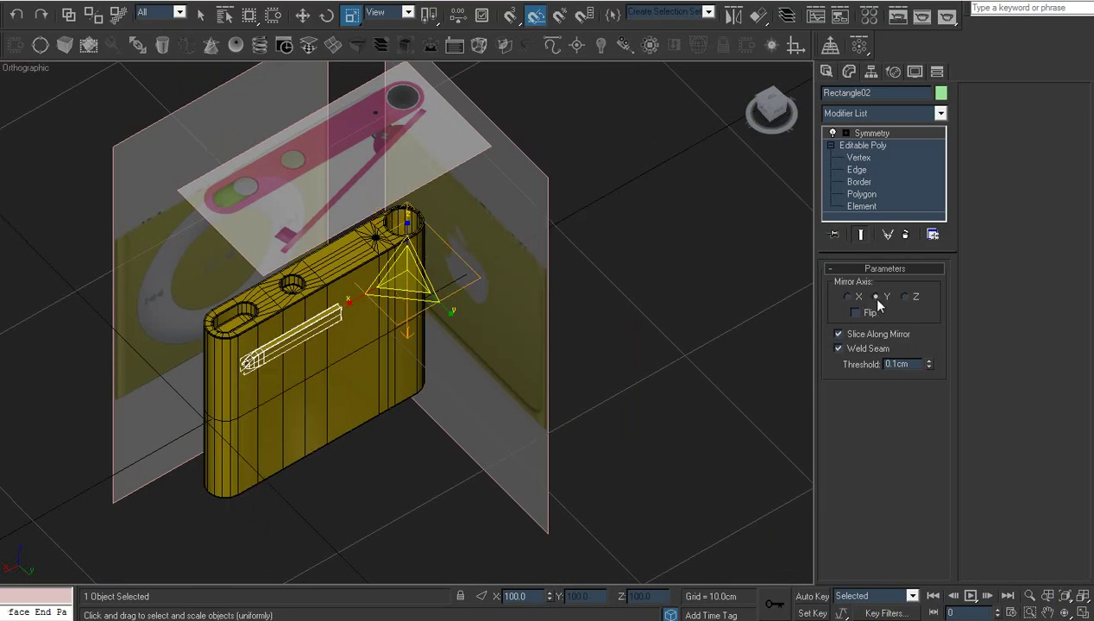
{"action": "left_click", "coordinate": [905, 297]}
{"action": "left_click", "coordinate": [855, 313]}
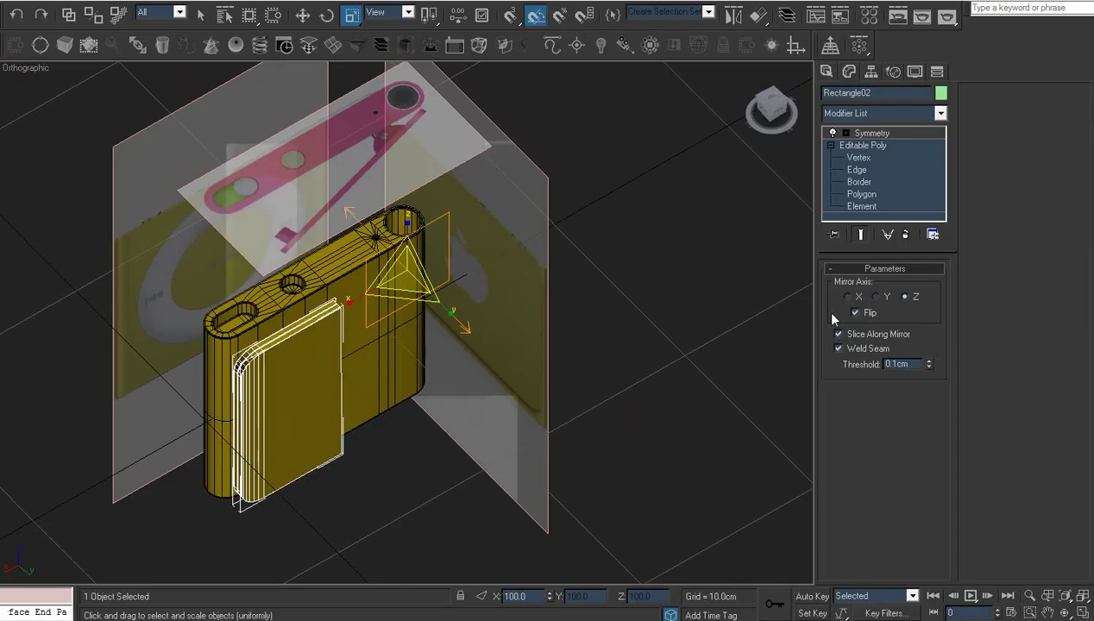
- Move the Symmetry mirror plane along Y to 1.736 cm so that the plate gets thinner
{"action": "right_click", "coordinate": [518, 322]}
{"action": "left_click", "coordinate": [536, 340]}
{"action": "scroll", "coordinate": [537, 347], "scroll_direction": "up", "scroll_amount": 5}
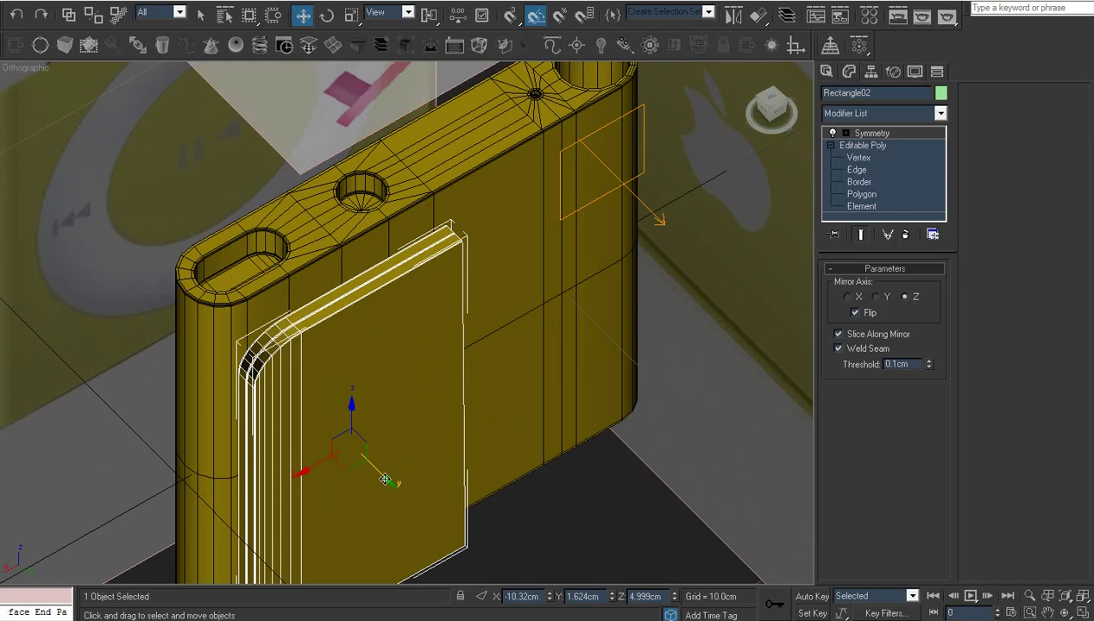
{"action": "key", "text": "1"}
{"action": "left_click_drag", "start_coordinate": [636, 196], "coordinate": [638, 201]}
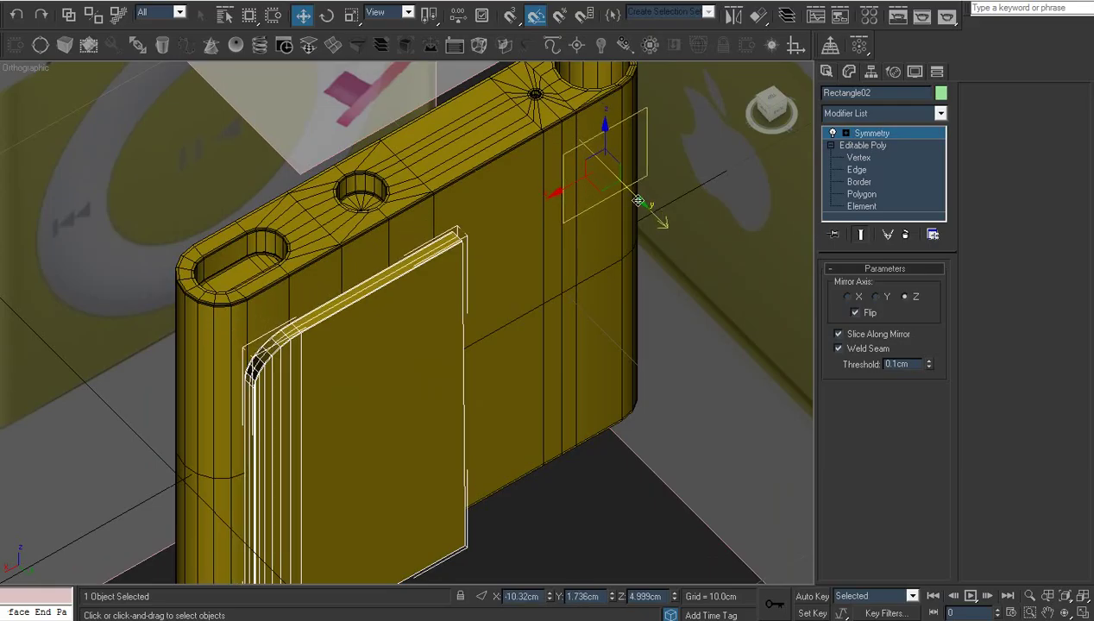
- Convert the mirrored half plate to Editable Poly and enter its Edge level
{"action": "scroll", "coordinate": [638, 201], "scroll_direction": "down", "scroll_amount": 3}
{"action": "right_click", "coordinate": [482, 253]}
{"action": "mouse_move", "coordinate": [623, 397]}
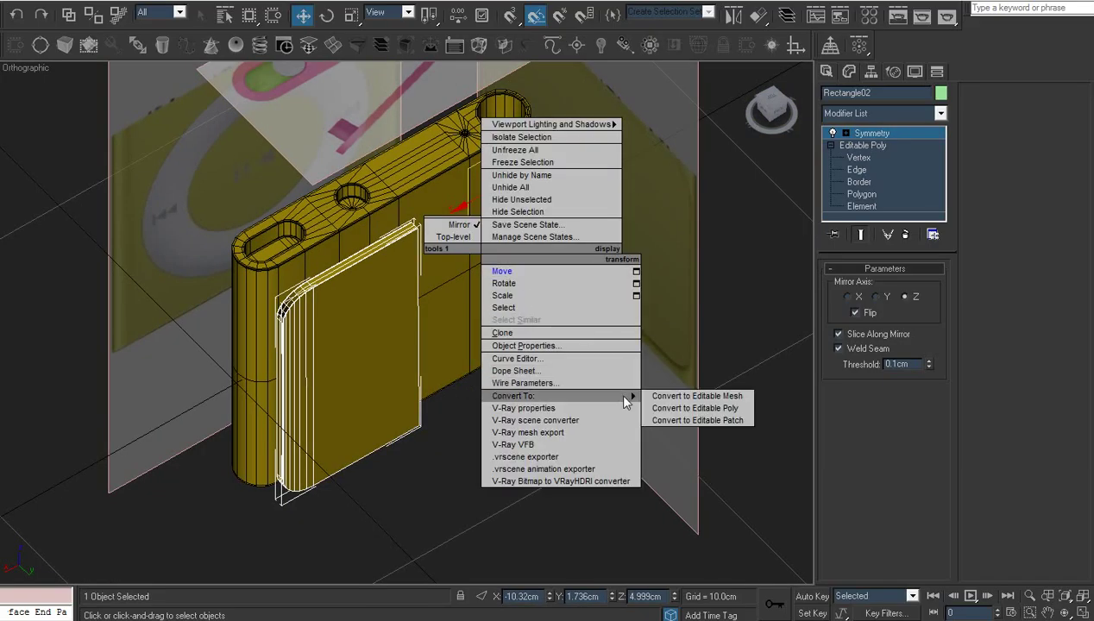
{"action": "left_click", "coordinate": [688, 409]}
{"action": "scroll", "coordinate": [389, 363], "scroll_direction": "up", "scroll_amount": 3}
{"action": "middle_click_drag", "start_coordinate": [388, 362], "coordinate": [482, 453]}
{"action": "scroll", "coordinate": [482, 453], "scroll_direction": "up", "scroll_amount": 5}
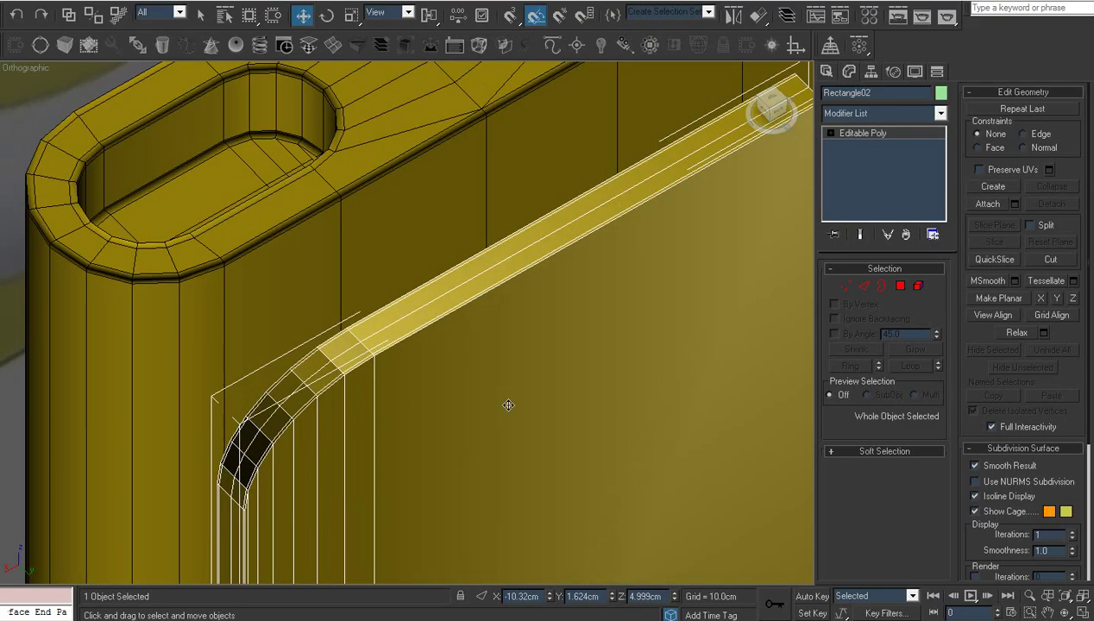
{"action": "scroll", "coordinate": [508, 405], "scroll_direction": "up", "scroll_amount": 3}
{"action": "left_click", "coordinate": [831, 134]}
{"action": "left_click", "coordinate": [855, 158]}
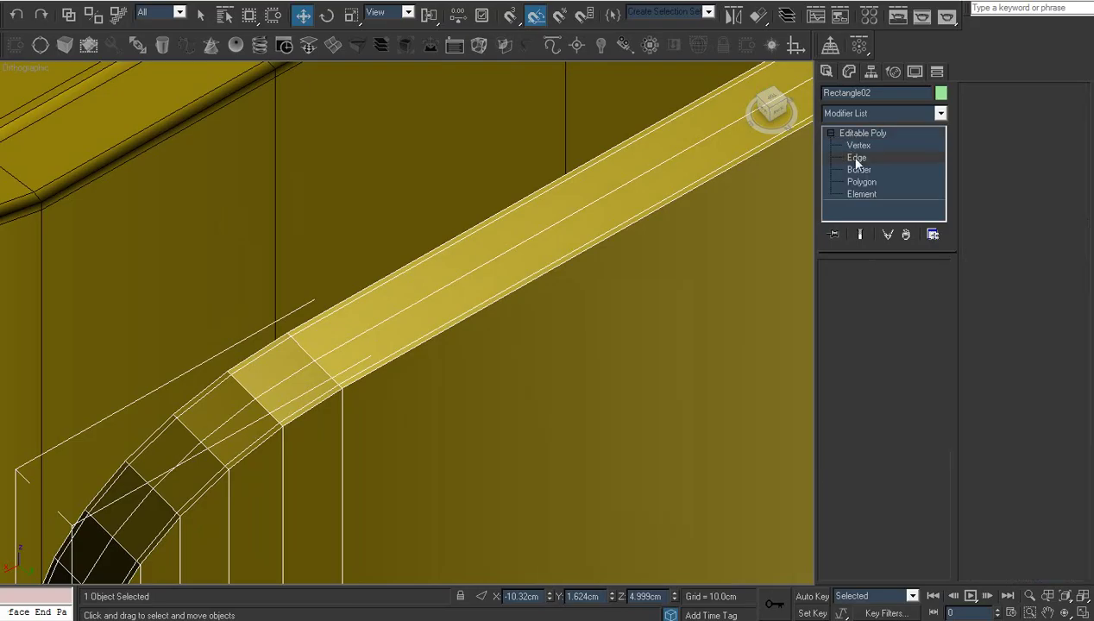
{"action": "double_click", "coordinate": [679, 157]}
{"action": "key", "text": "z"}
{"action": "scroll", "coordinate": [628, 169], "scroll_direction": "up", "scroll_amount": 10}
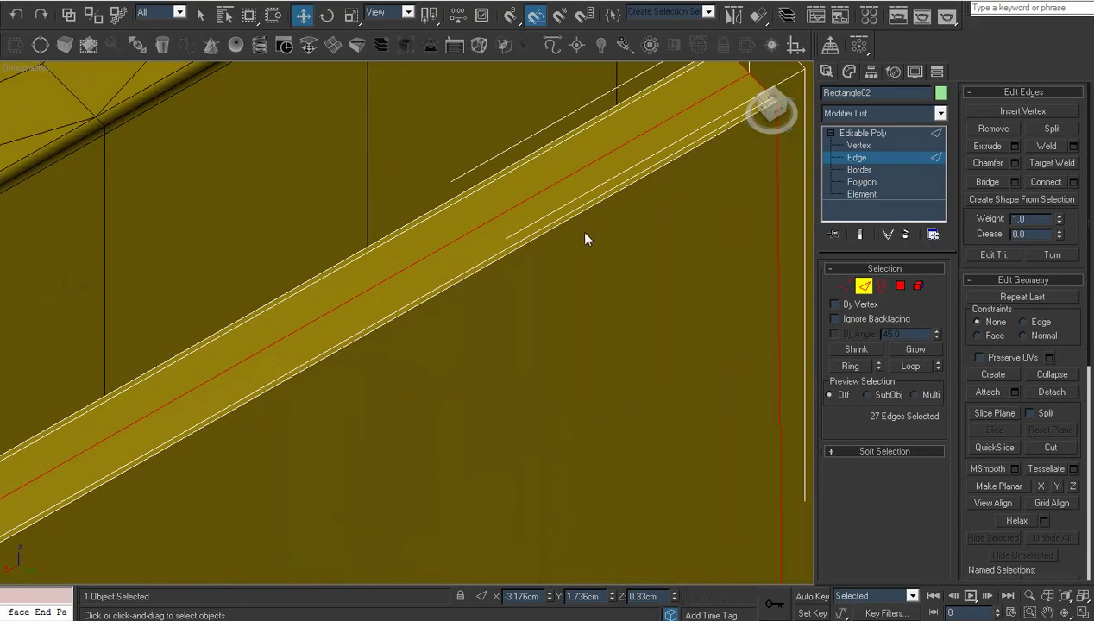
{"action": "middle_click_drag", "start_coordinate": [725, 87], "coordinate": [555, 266]}
{"action": "scroll", "coordinate": [555, 267], "scroll_direction": "up", "scroll_amount": 2}
{"action": "left_click", "coordinate": [556, 267]}
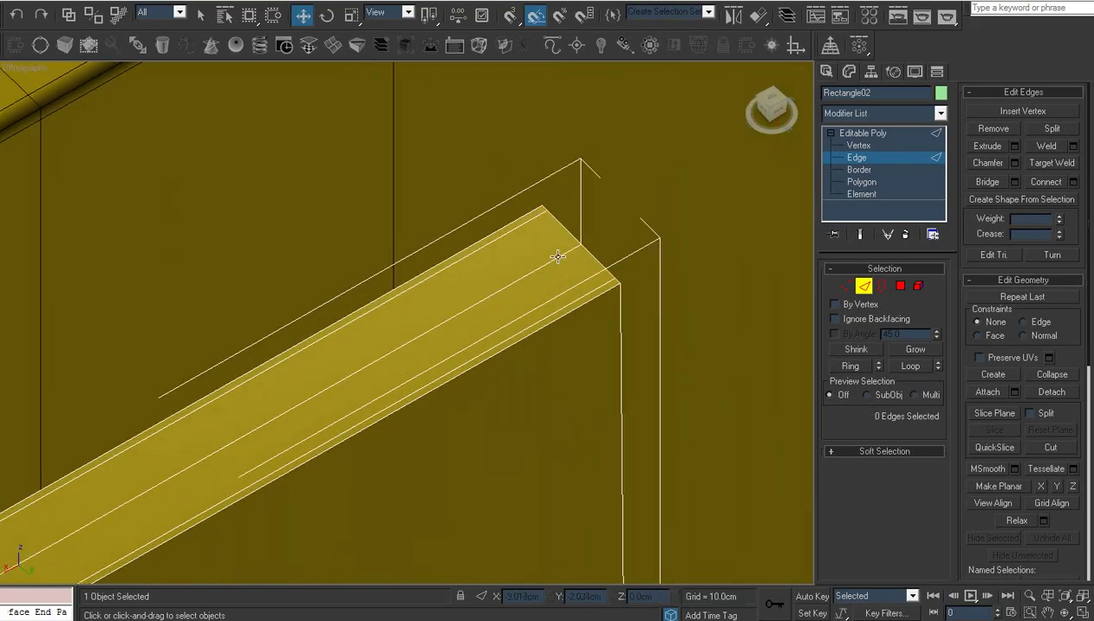
- Select the edge loop along the middle of the plate's rim and chamfer it by 0.13 cm with 1 segment
{"action": "left_click", "coordinate": [559, 255]}
{"action": "key", "text": "z"}
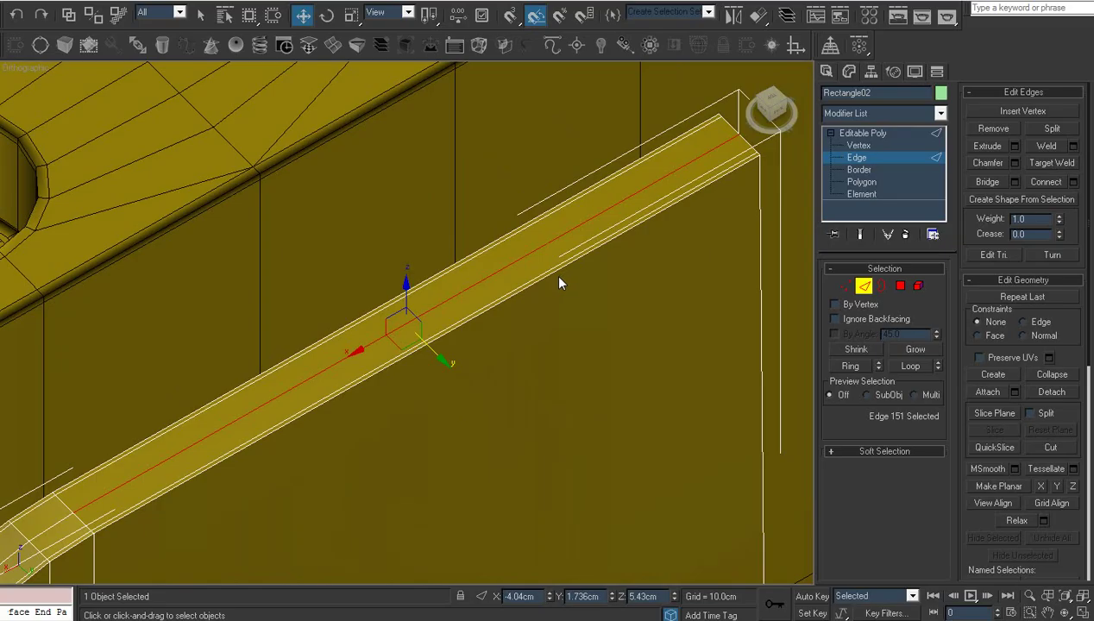
{"action": "key", "text": "alt+l"}
{"action": "key", "text": "z"}
{"action": "scroll", "coordinate": [380, 250], "scroll_direction": "up", "scroll_amount": 8}
{"action": "scroll", "coordinate": [311, 190], "scroll_direction": "up", "scroll_amount": 4}
{"action": "middle_click_drag", "start_coordinate": [304, 189], "coordinate": [610, 244]}
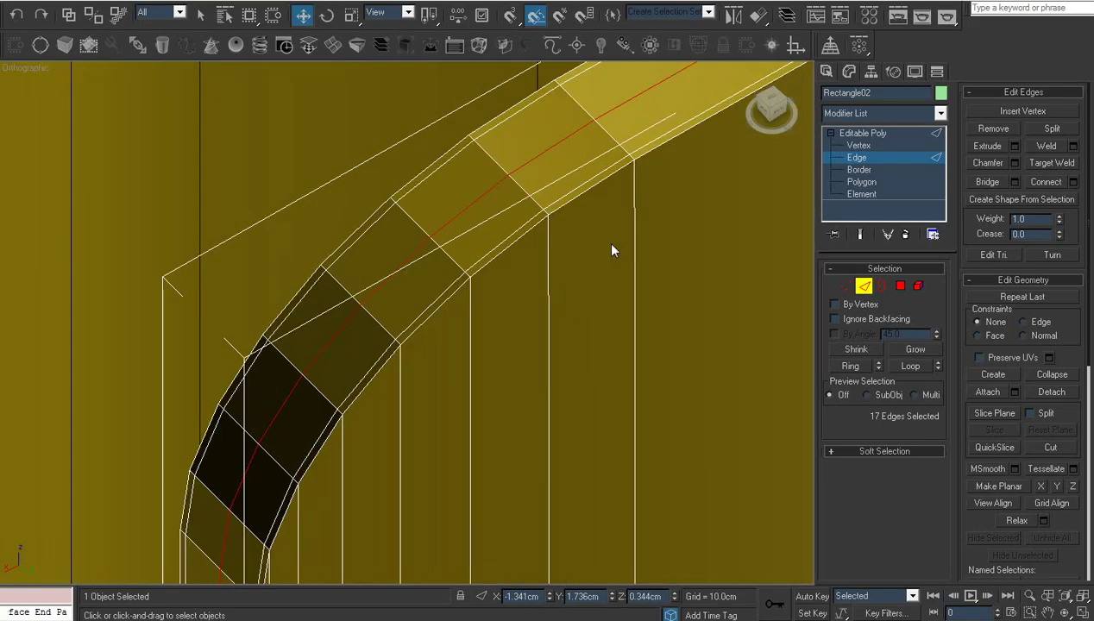
{"action": "right_click", "coordinate": [610, 243]}
{"action": "left_click", "coordinate": [529, 328]}
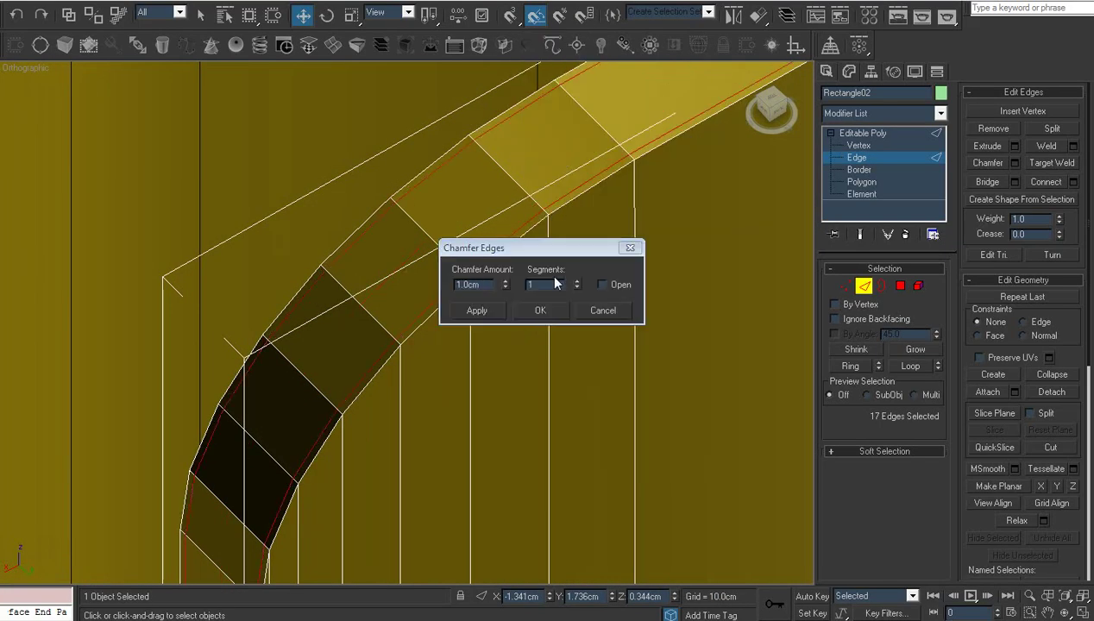
{"action": "left_click_drag", "start_coordinate": [506, 285], "coordinate": [511, 273]}
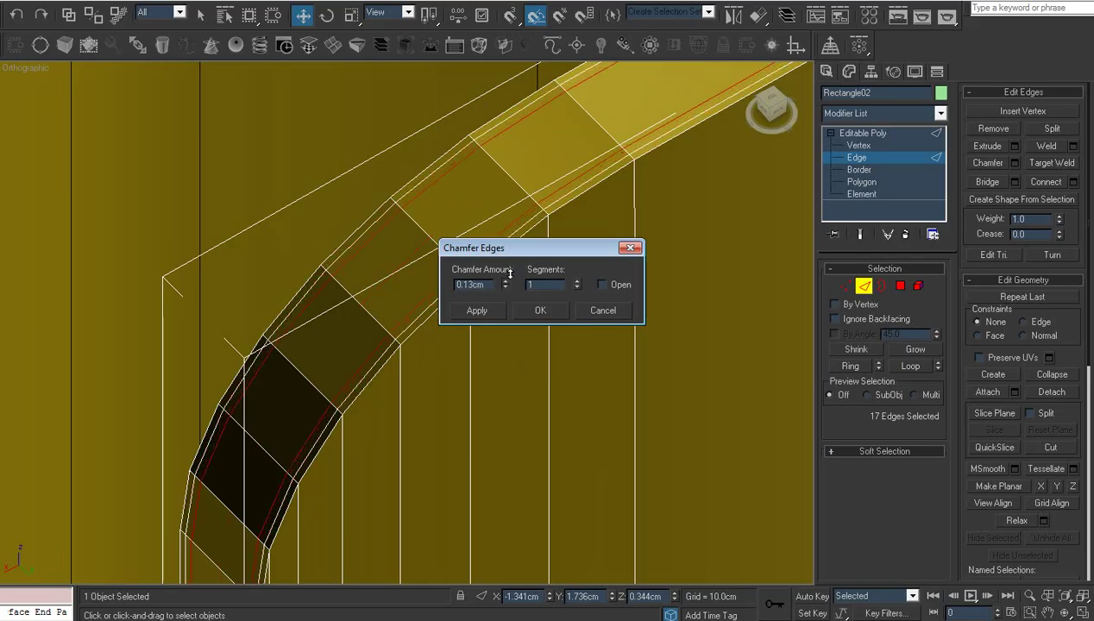
{"action": "left_click", "coordinate": [544, 317]}
- Select the ring of all vertical edges on the half plate and connect them with one horizontal loop across the middle
{"action": "scroll", "coordinate": [545, 313], "scroll_direction": "down", "scroll_amount": 10}
{"action": "middle_click_drag", "start_coordinate": [544, 313], "coordinate": [443, 259]}
{"action": "scroll", "coordinate": [471, 319], "scroll_direction": "up", "scroll_amount": 2}
{"action": "left_click", "coordinate": [381, 371]}
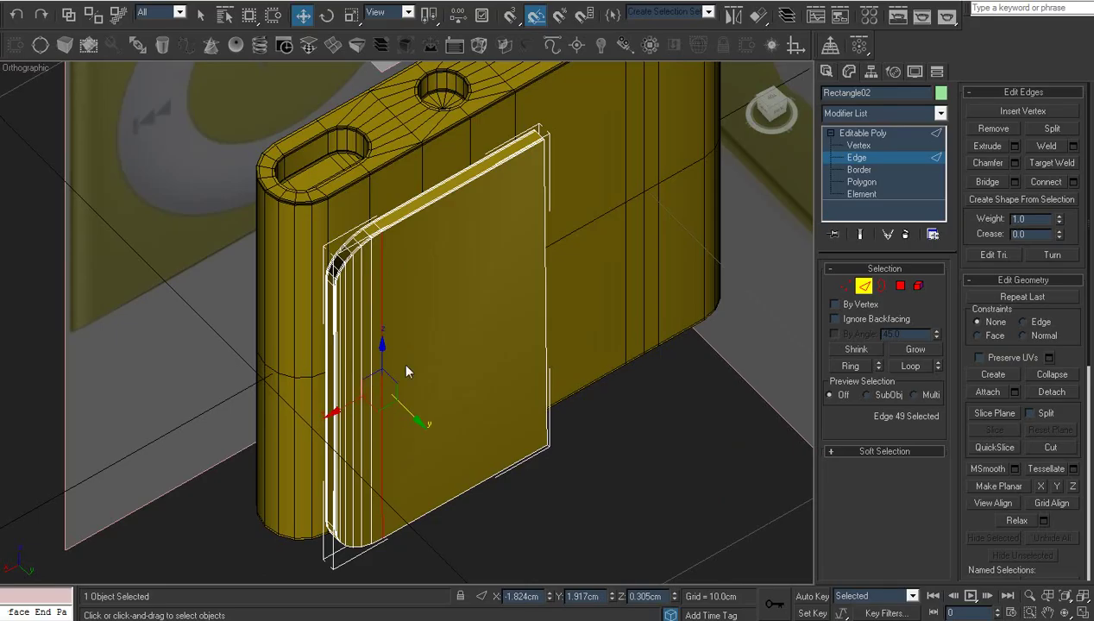
{"action": "key", "text": "alt+r"}
{"action": "right_click", "coordinate": [421, 356]}
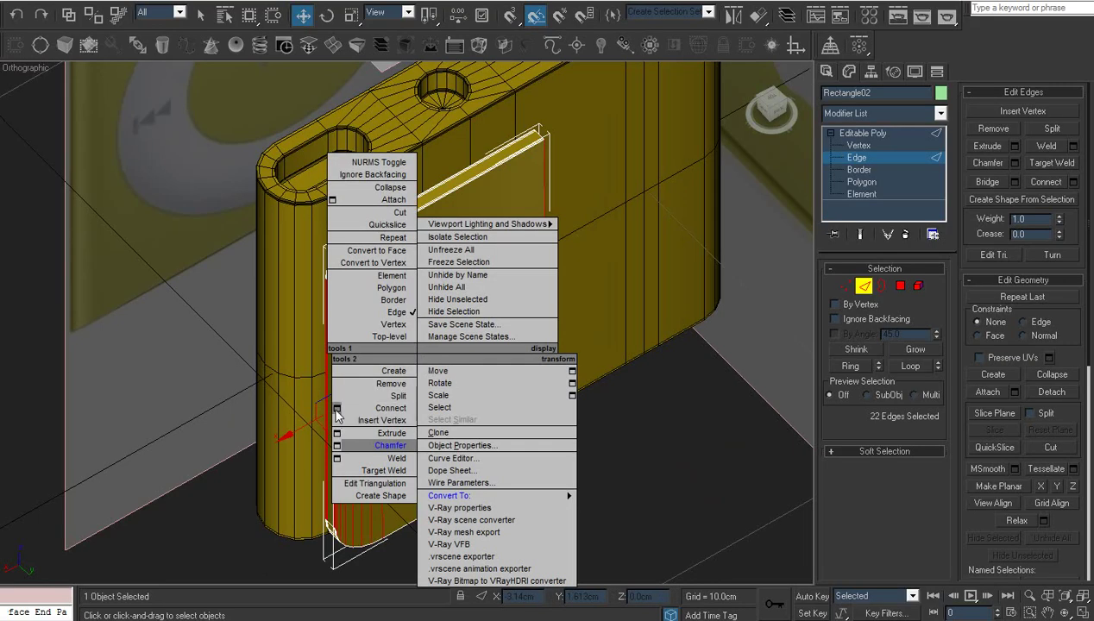
{"action": "left_click", "coordinate": [334, 409]}
{"action": "left_click", "coordinate": [537, 352]}
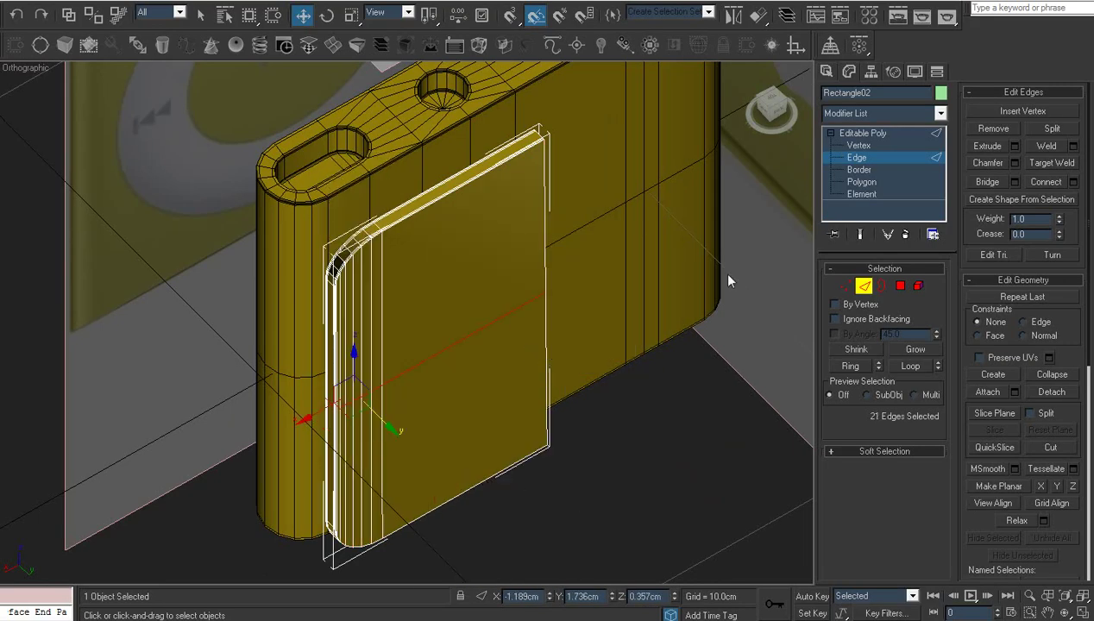
- Leave the Edge level and add a Symmetry modifier to the half plate with the mirror axis set to X
{"action": "left_click", "coordinate": [863, 135]}
{"action": "left_click", "coordinate": [893, 116]}
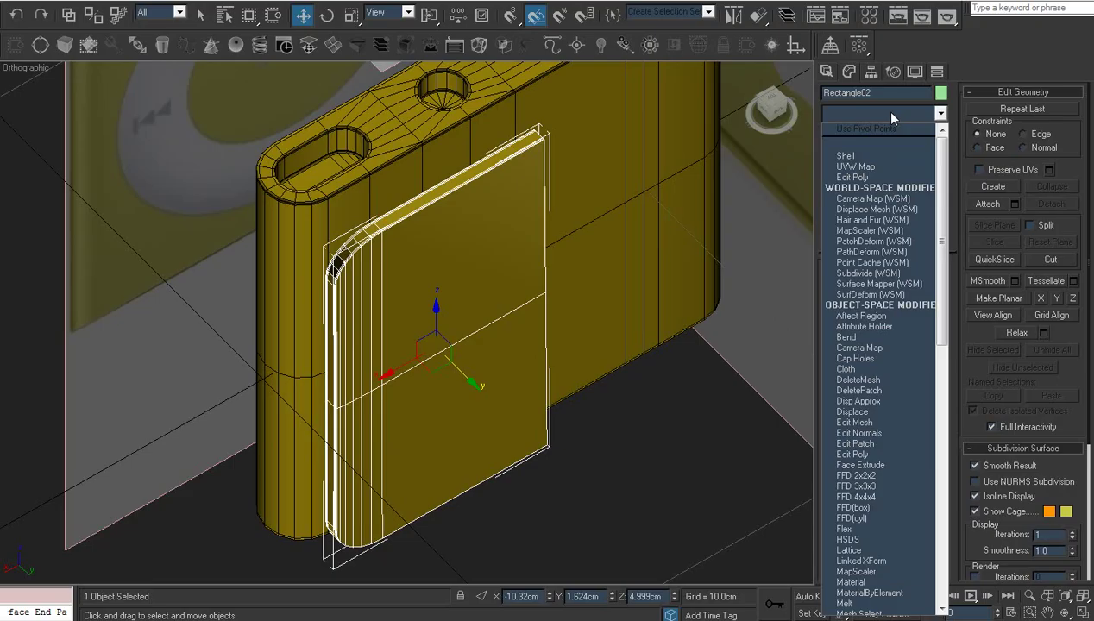
{"action": "scroll", "coordinate": [885, 345], "scroll_direction": "down", "scroll_amount": 15}
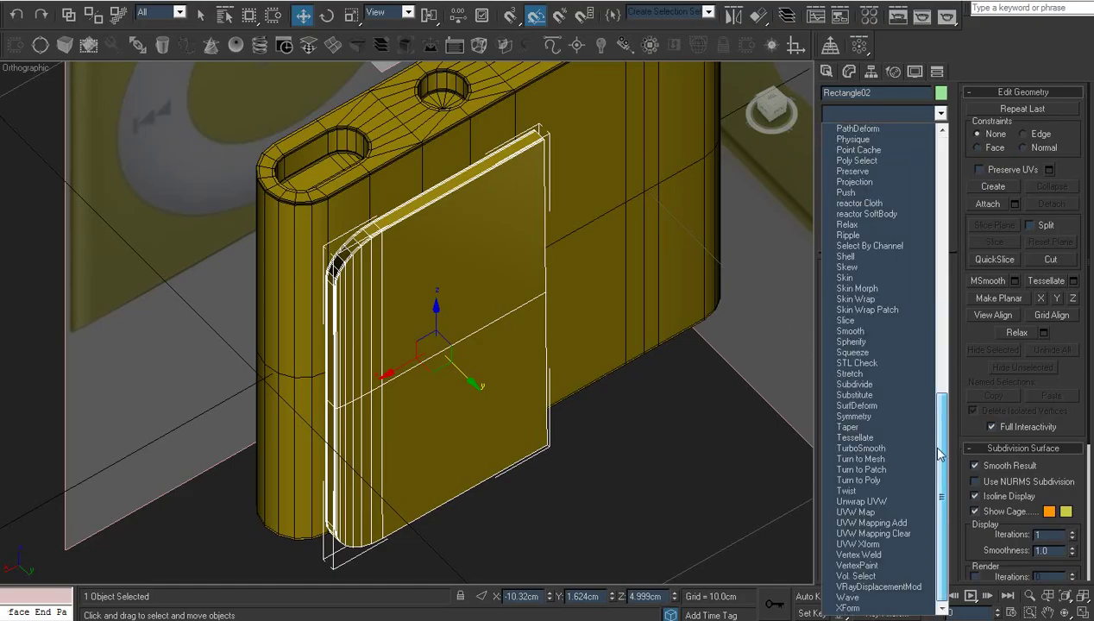
{"action": "left_click", "coordinate": [885, 415]}
{"action": "left_click", "coordinate": [877, 297]}
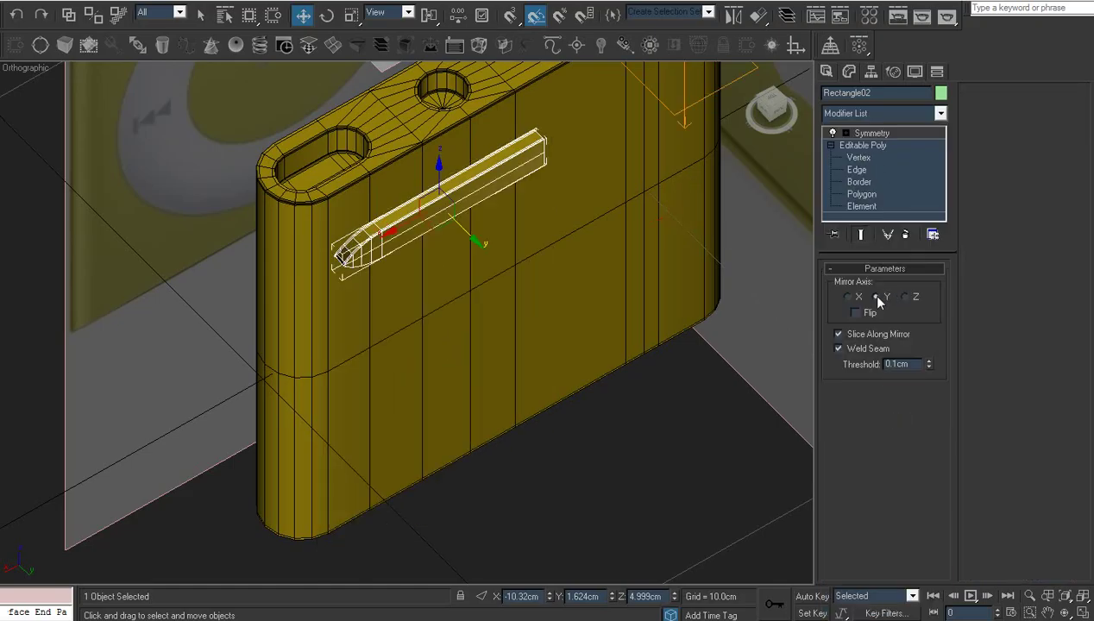
{"action": "left_click", "coordinate": [906, 297]}
{"action": "left_click", "coordinate": [848, 297]}
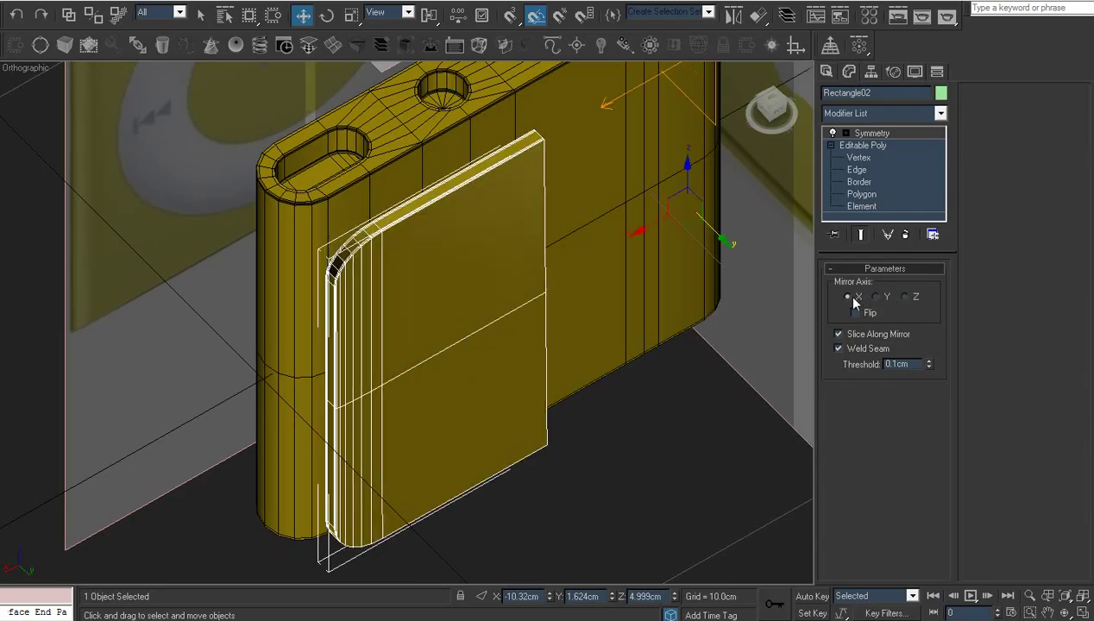
- Move the Symmetry mirror plane along X to -6.249 cm to complete the plate's second half, and set the weld threshold to 0.0 cm
{"action": "middle_click_drag", "start_coordinate": [714, 287], "coordinate": [707, 329]}
{"action": "scroll", "coordinate": [707, 329], "scroll_direction": "down", "scroll_amount": 2}
{"action": "key", "text": "1"}
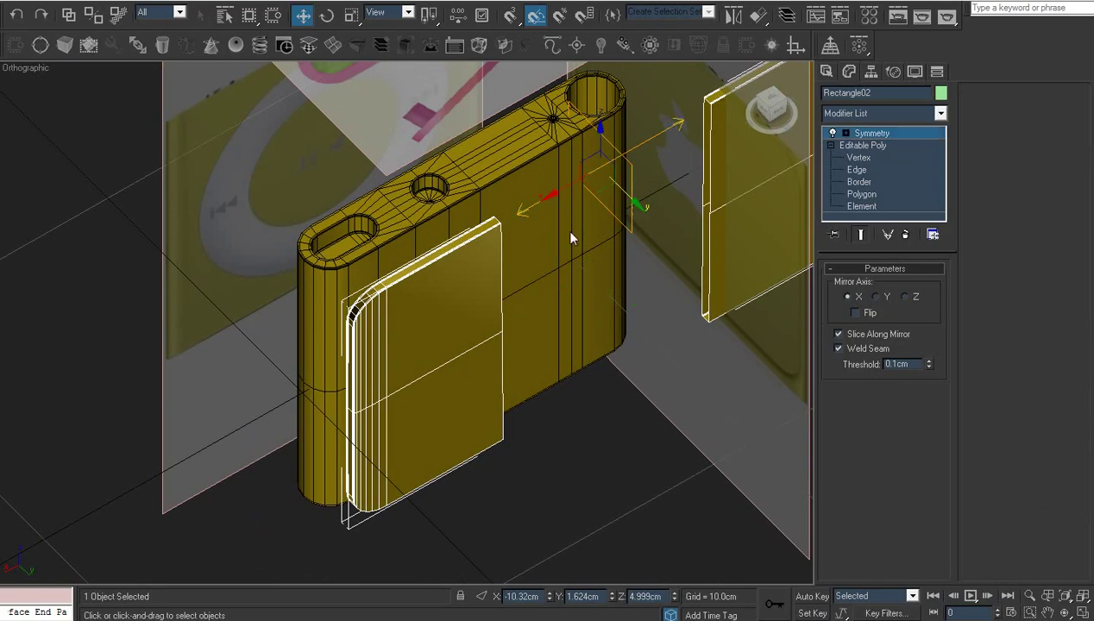
{"action": "left_click_drag", "start_coordinate": [556, 189], "coordinate": [445, 251]}
{"action": "left_click", "coordinate": [929, 367]}
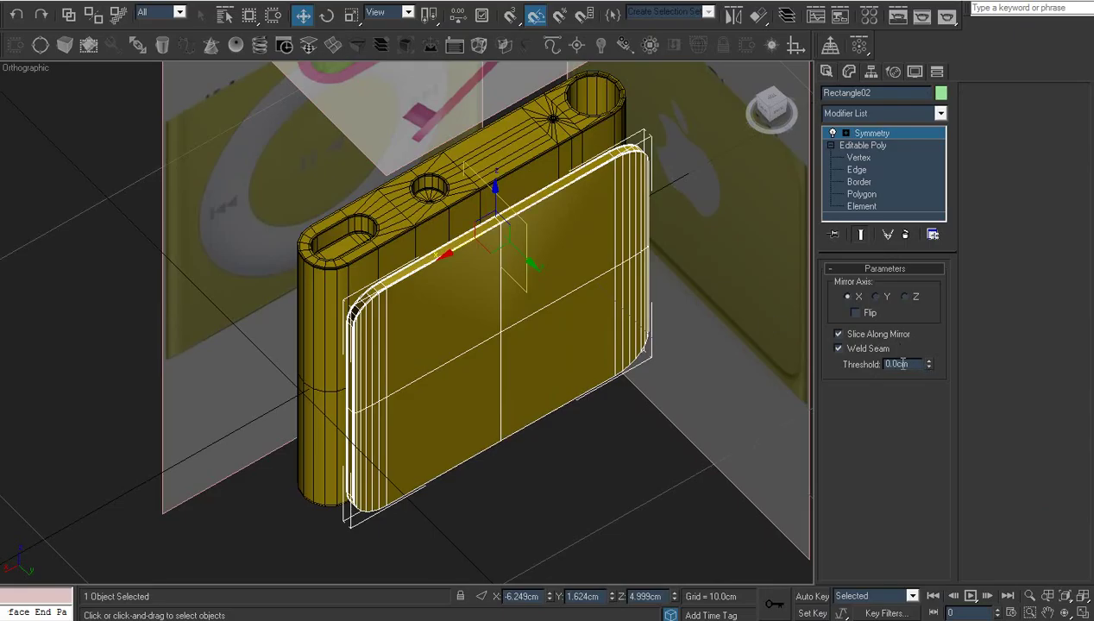
{"action": "middle_click_drag", "start_coordinate": [499, 308], "coordinate": [415, 382]}
{"action": "scroll", "coordinate": [415, 387], "scroll_direction": "up", "scroll_amount": 4}
{"action": "scroll", "coordinate": [432, 357], "scroll_direction": "down", "scroll_amount": 2}
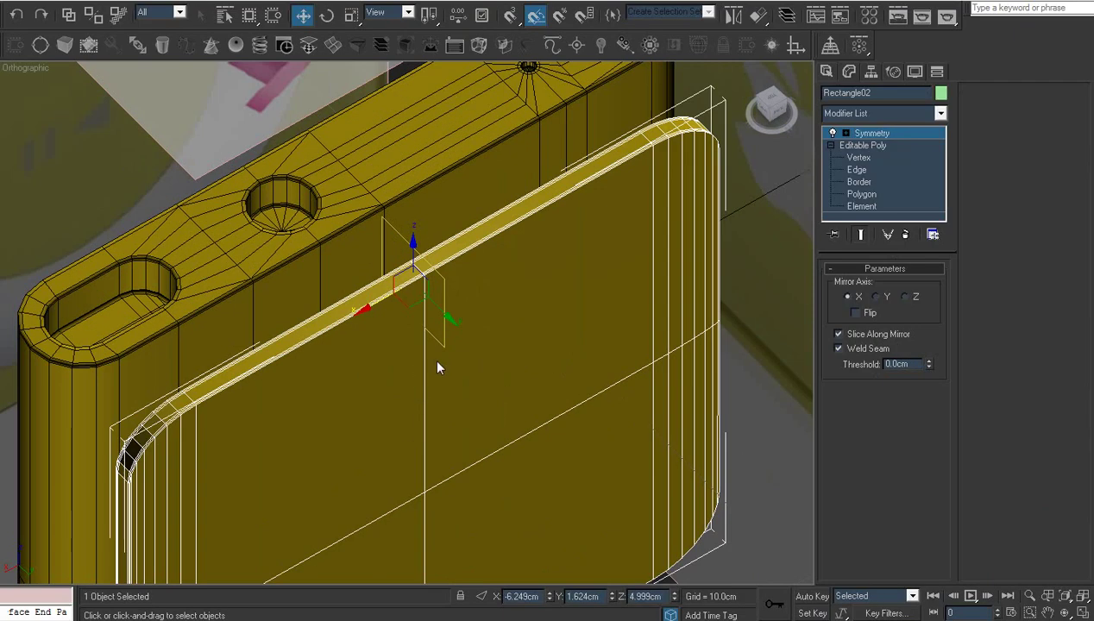
- In the back view, adjust the mirror plane along X to -6.291 cm so that the two plate halves nearly meet
{"action": "key", "text": "f"}
{"action": "key", "text": "v"}
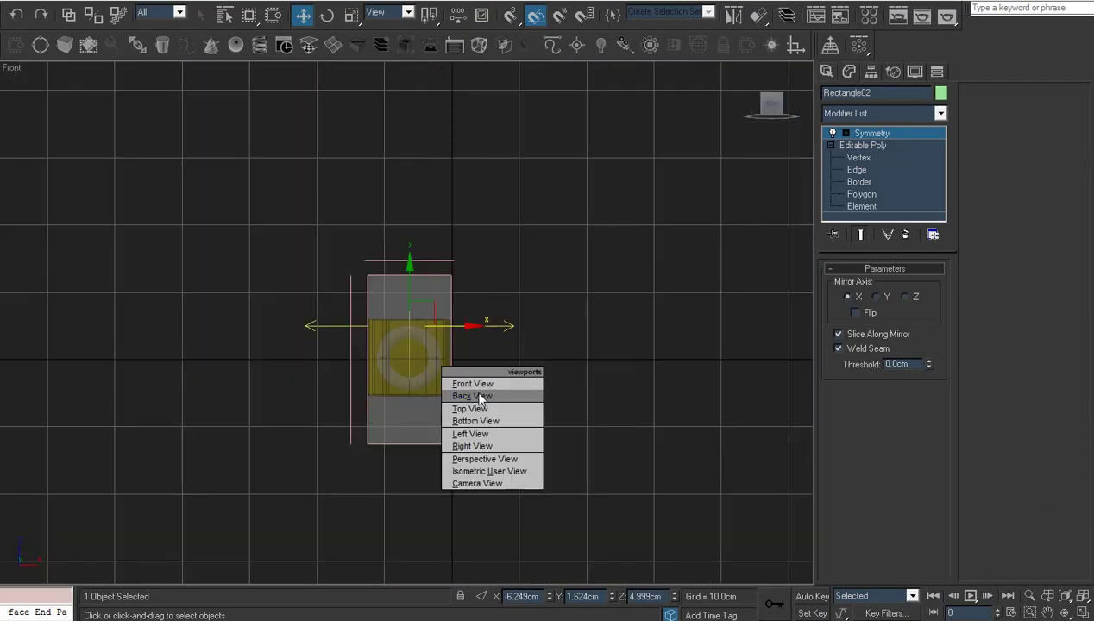
{"action": "left_click", "coordinate": [482, 397]}
{"action": "scroll", "coordinate": [473, 389], "scroll_direction": "up", "scroll_amount": 4}
{"action": "scroll", "coordinate": [456, 368], "scroll_direction": "up", "scroll_amount": 2}
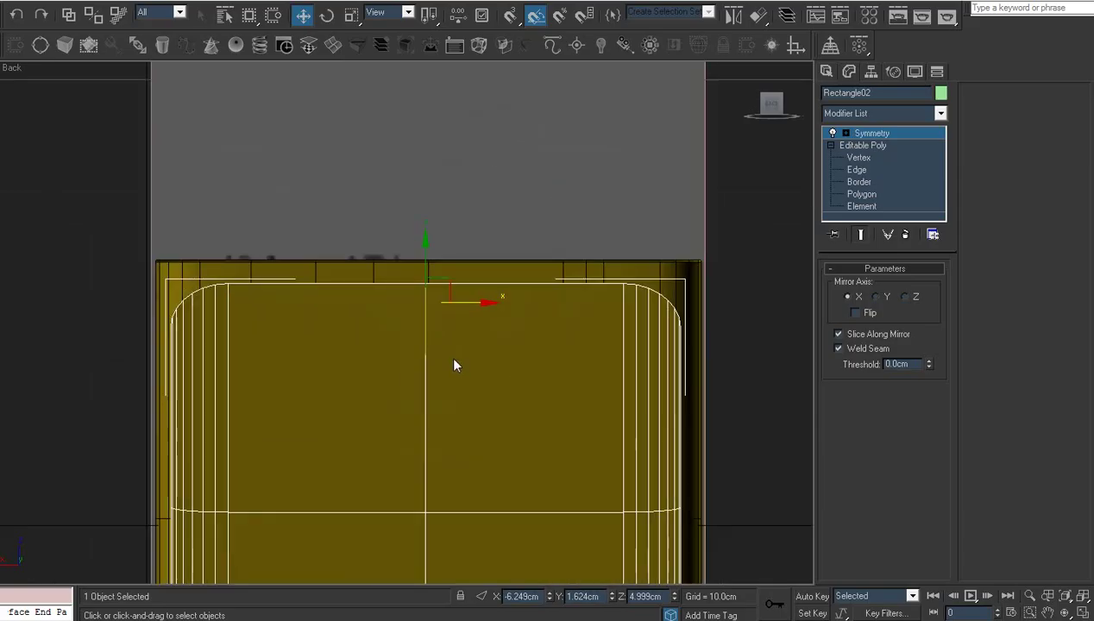
{"action": "scroll", "coordinate": [455, 363], "scroll_direction": "up", "scroll_amount": 4}
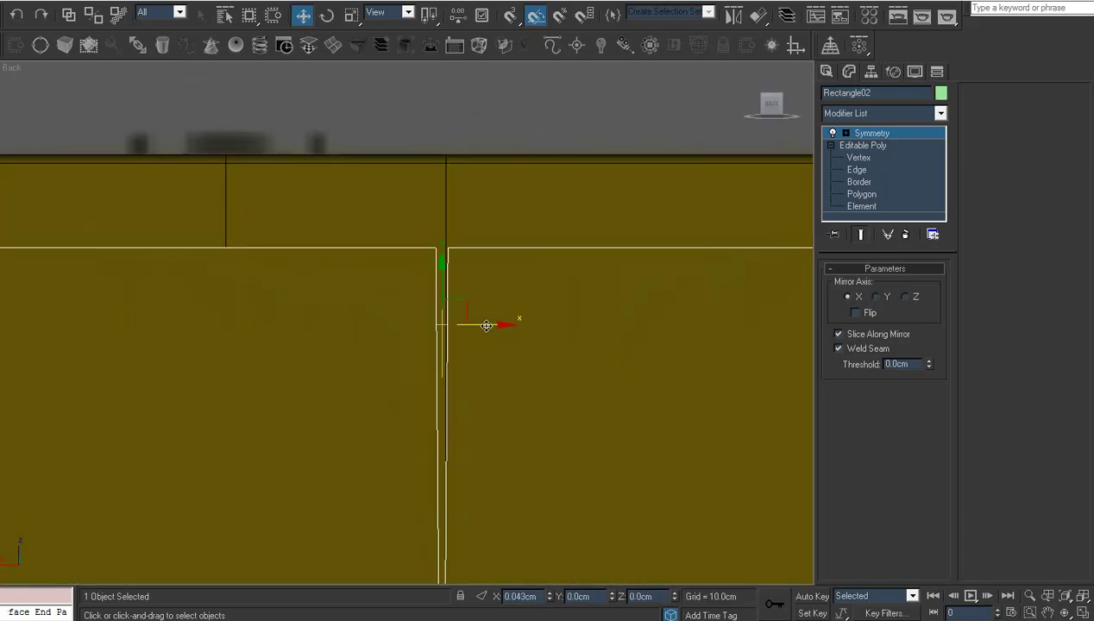
{"action": "key", "text": "z"}
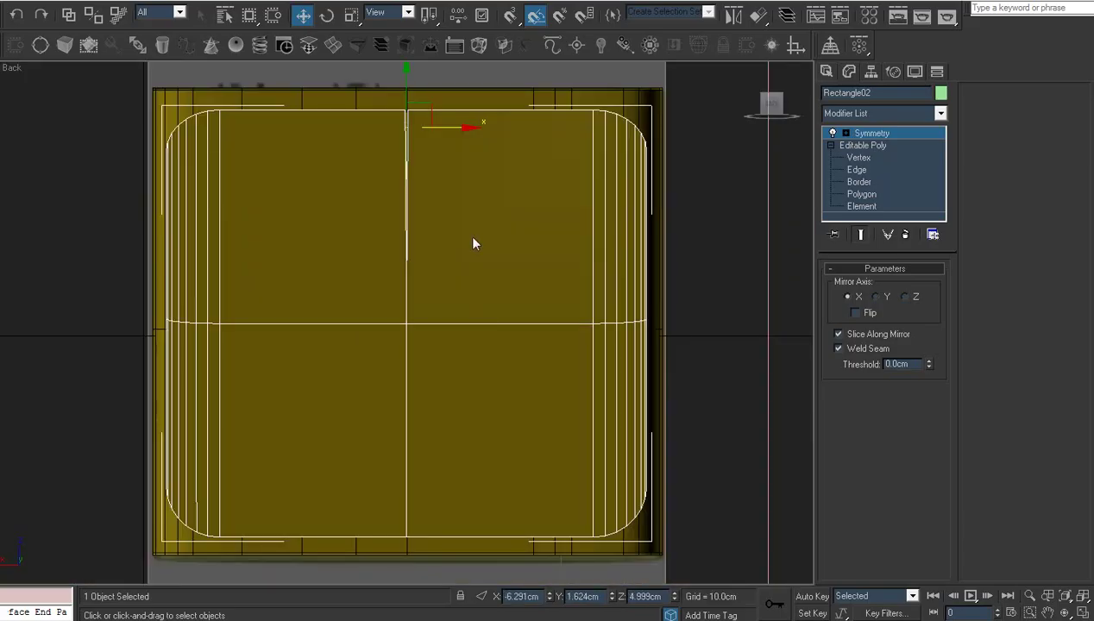
- Convert the mirrored plate to Editable Poly and enter its Vertex level
{"action": "scroll", "coordinate": [466, 259], "scroll_direction": "up", "scroll_amount": 2}
{"action": "right_click", "coordinate": [430, 232]}
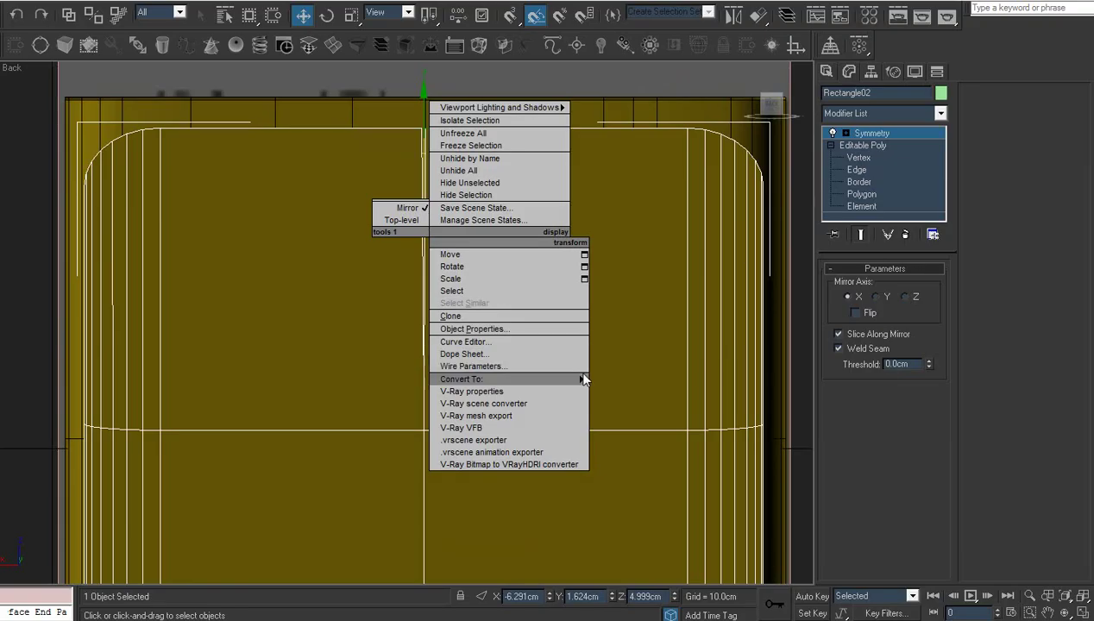
{"action": "mouse_move", "coordinate": [584, 377]}
{"action": "left_click", "coordinate": [614, 388]}
{"action": "key", "text": "1"}
- Select all vertices along the plate's vertical centre seam and scale them along X to straighten the seam
{"action": "scroll", "coordinate": [552, 393], "scroll_direction": "down", "scroll_amount": 4}
{"action": "middle_click_drag", "start_coordinate": [523, 411], "coordinate": [525, 392]}
{"action": "left_click_drag", "start_coordinate": [442, 539], "coordinate": [374, 184]}
{"action": "key", "text": "r"}
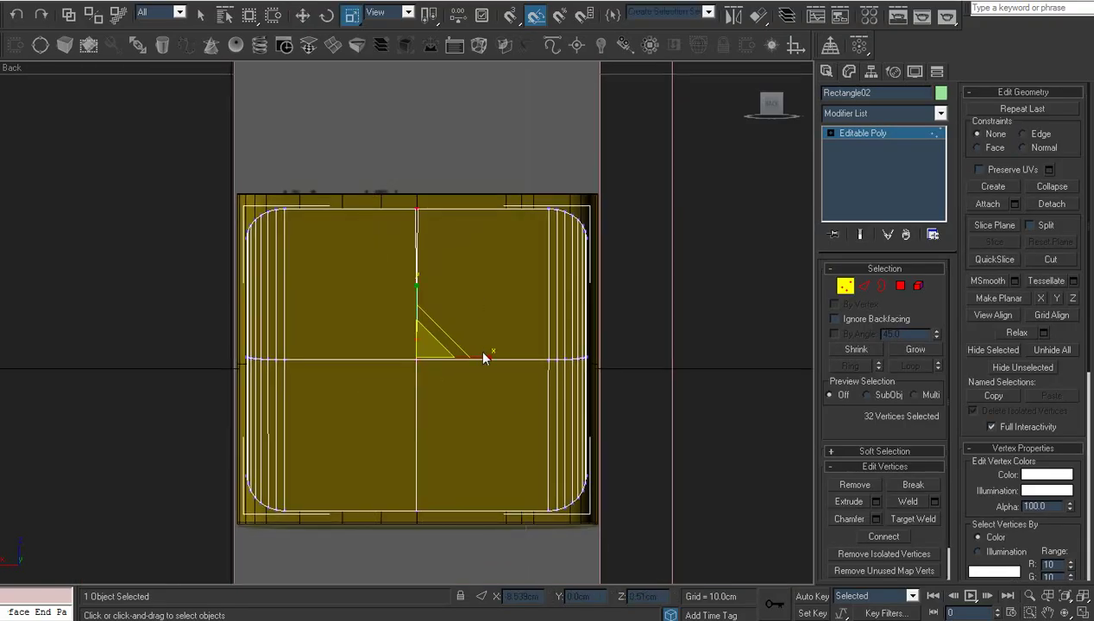
{"action": "left_click_drag", "start_coordinate": [484, 357], "coordinate": [797, 378]}
- Weld the selected centre seam vertices with a weld threshold of 0.01 cm
{"action": "scroll", "coordinate": [550, 385], "scroll_direction": "up", "scroll_amount": 8}
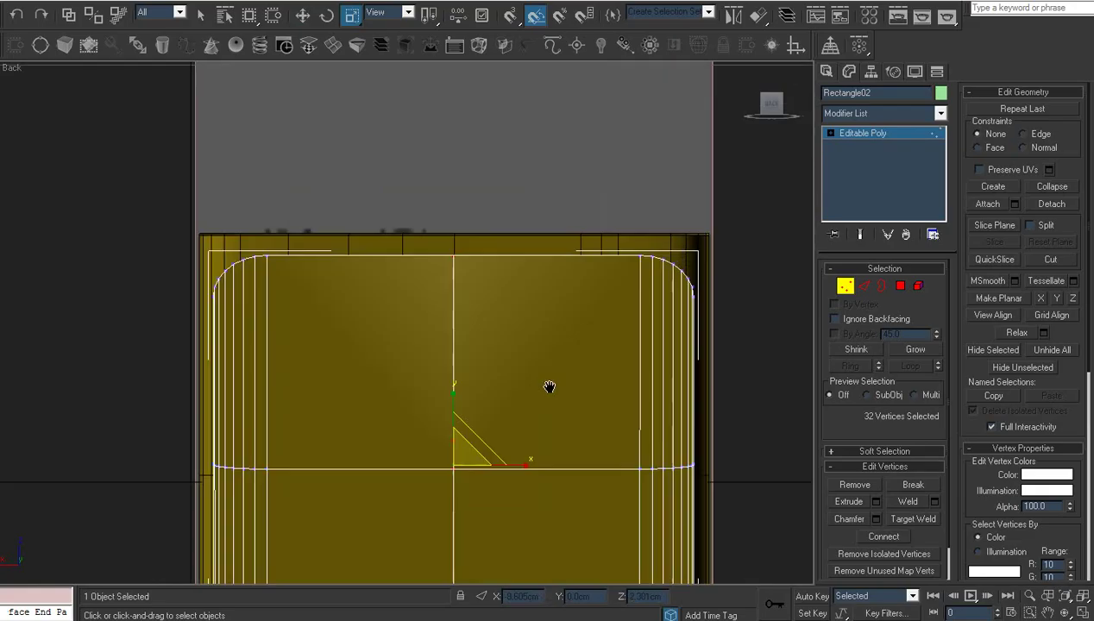
{"action": "left_click", "coordinate": [1064, 598]}
{"action": "left_click", "coordinate": [1065, 613]}
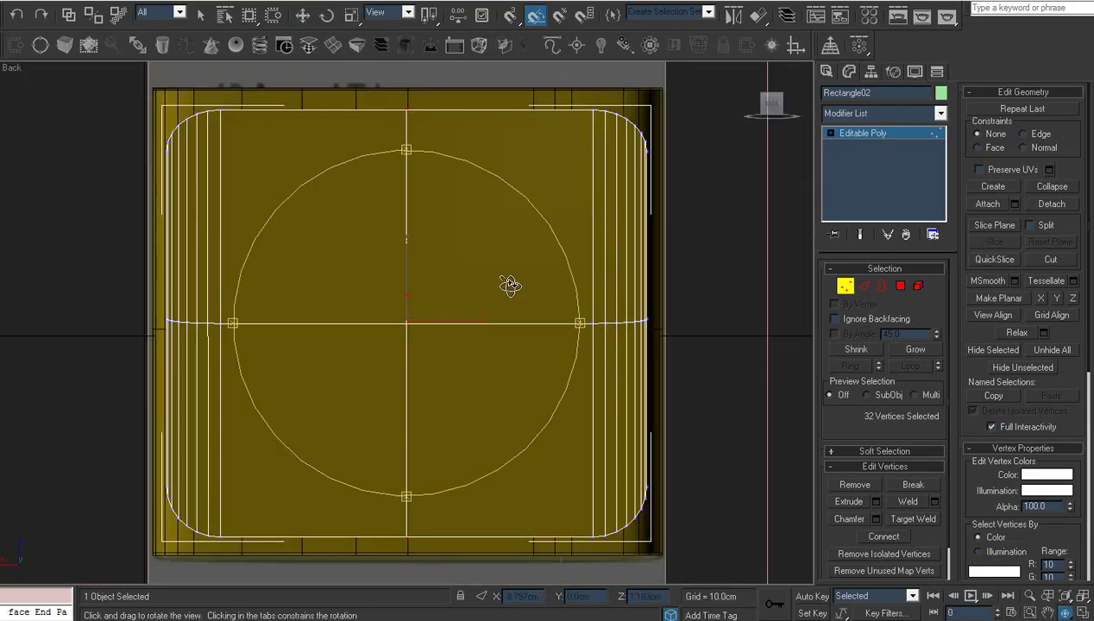
{"action": "left_click_drag", "start_coordinate": [509, 285], "coordinate": [409, 205]}
{"action": "scroll", "coordinate": [442, 321], "scroll_direction": "up", "scroll_amount": 5}
{"action": "middle_click_drag", "start_coordinate": [480, 212], "coordinate": [441, 376]}
{"action": "scroll", "coordinate": [442, 376], "scroll_direction": "up", "scroll_amount": 4}
{"action": "scroll", "coordinate": [435, 371], "scroll_direction": "up", "scroll_amount": 2}
{"action": "middle_click_drag", "start_coordinate": [523, 316], "coordinate": [418, 374]}
{"action": "scroll", "coordinate": [418, 375], "scroll_direction": "up", "scroll_amount": 3}
{"action": "right_click", "coordinate": [489, 289]}
{"action": "right_click", "coordinate": [611, 281]}
{"action": "right_click", "coordinate": [614, 288]}
{"action": "left_click", "coordinate": [545, 364]}
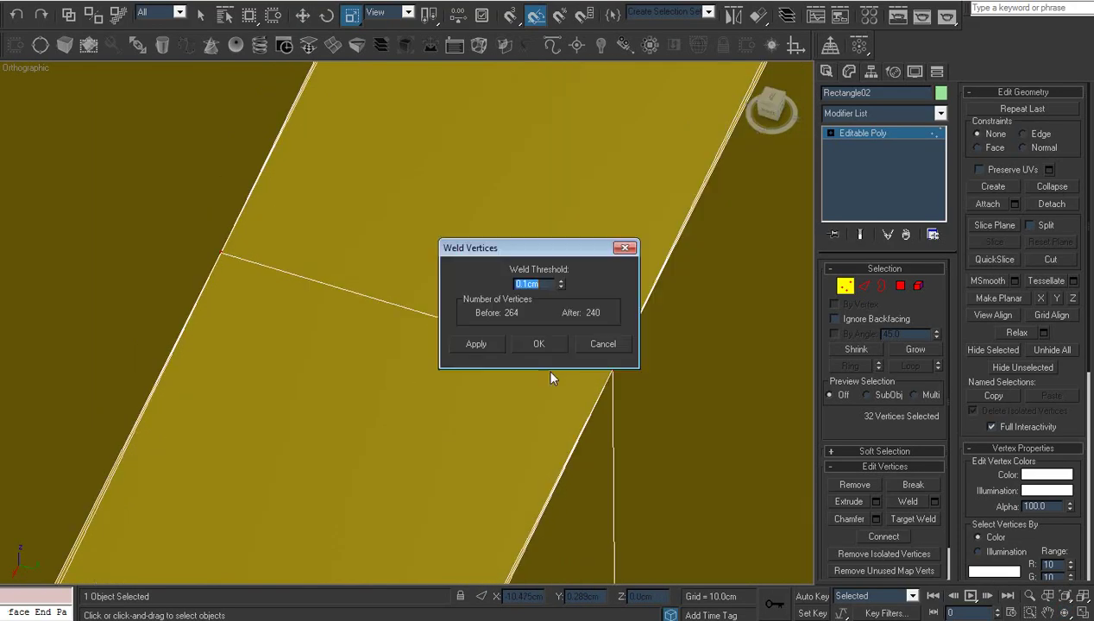
{"action": "right_click", "coordinate": [560, 286]}
{"action": "left_click", "coordinate": [561, 281]}
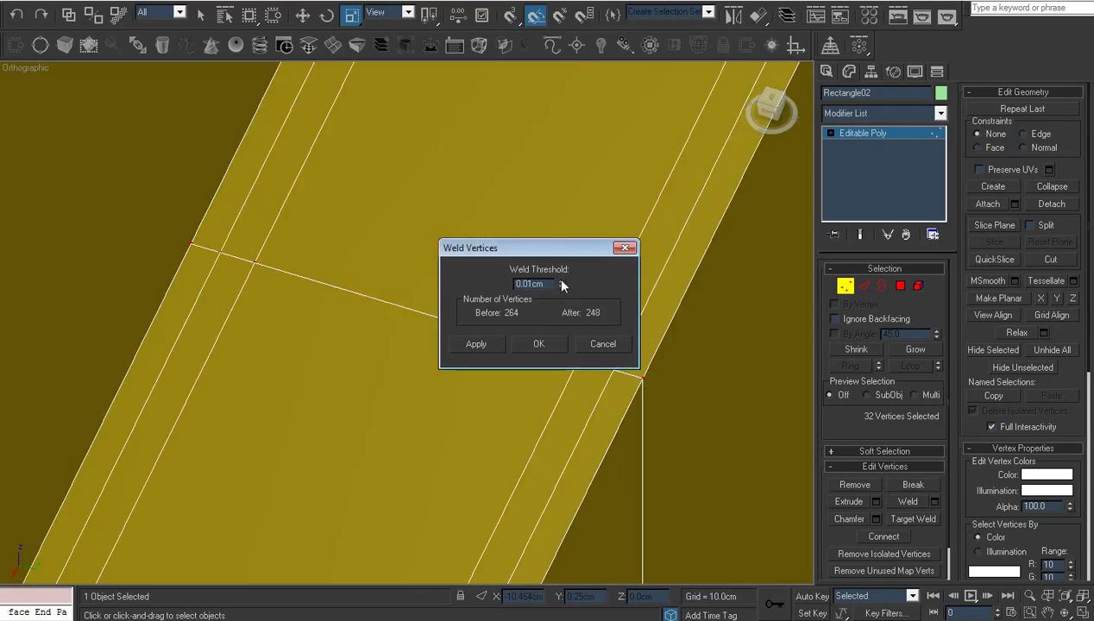
{"action": "left_click", "coordinate": [540, 345]}
- Select the whole plate as an element, assign it to smoothing group 30, and return to object level
{"action": "scroll", "coordinate": [544, 349], "scroll_direction": "down", "scroll_amount": 10}
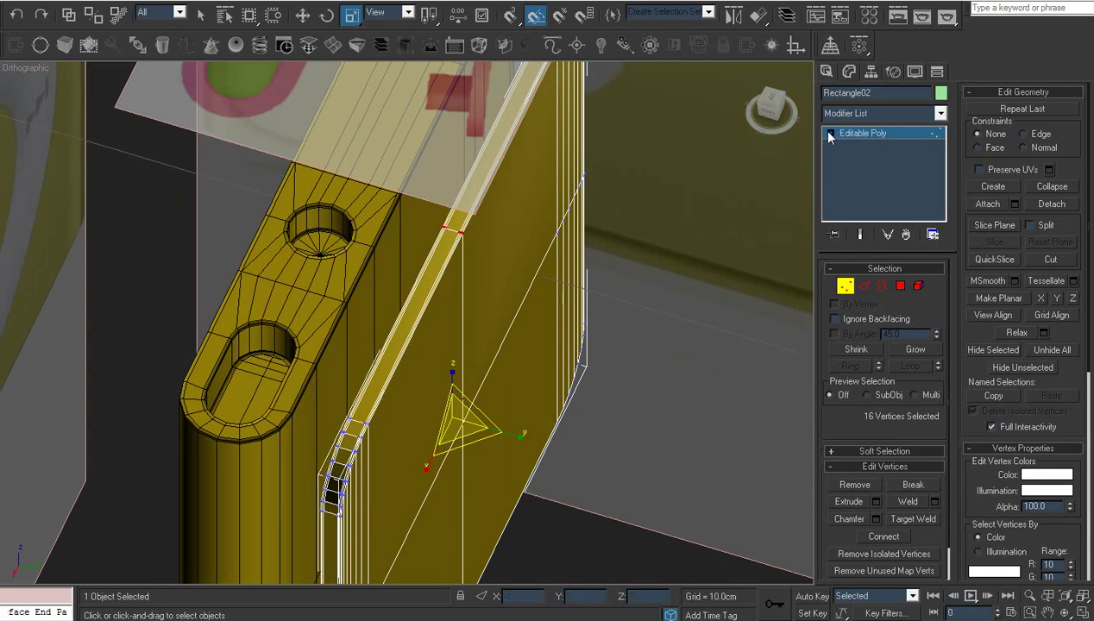
{"action": "left_click", "coordinate": [829, 133]}
{"action": "left_click", "coordinate": [856, 136]}
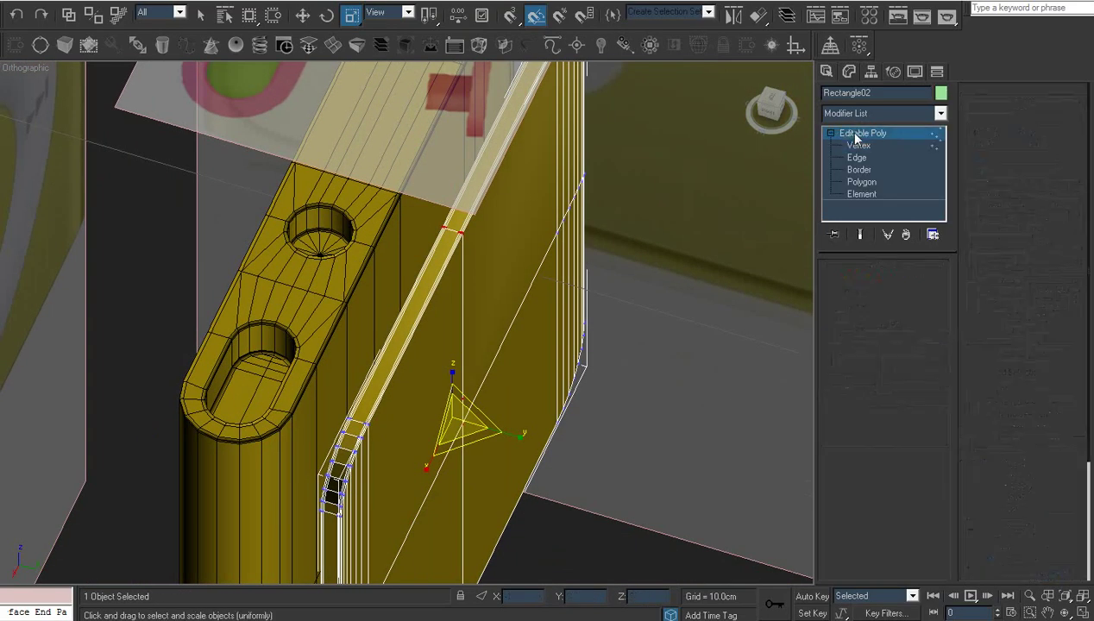
{"action": "key", "text": "z"}
{"action": "left_click", "coordinate": [863, 193]}
{"action": "left_click", "coordinate": [421, 274]}
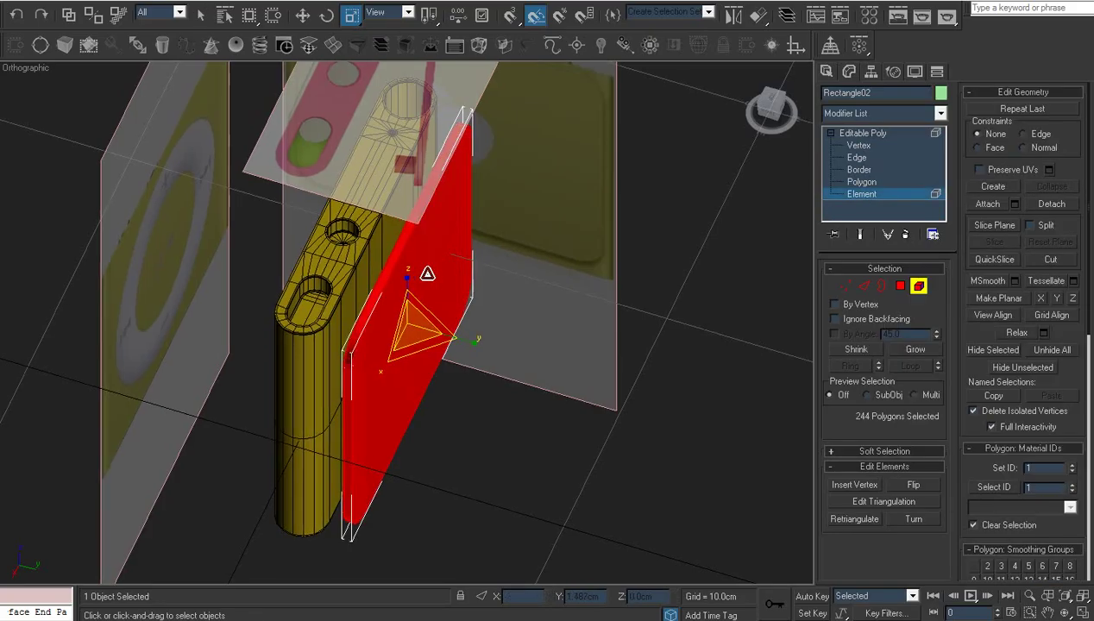
{"action": "key", "text": "z"}
{"action": "scroll", "coordinate": [1062, 395], "scroll_direction": "down", "scroll_amount": 3}
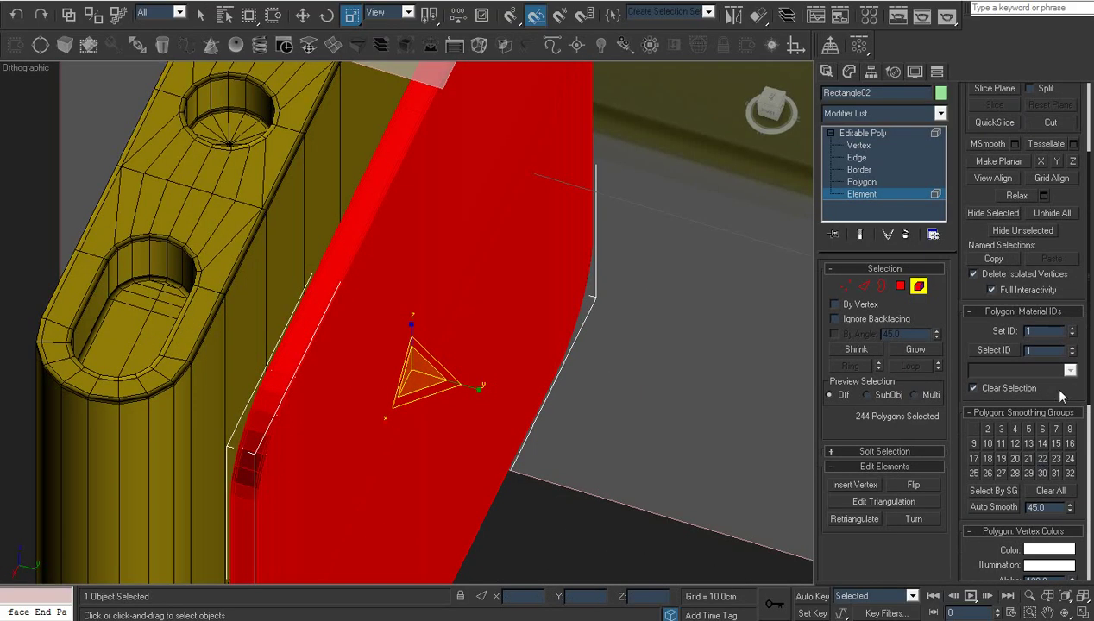
{"action": "left_click", "coordinate": [1044, 474]}
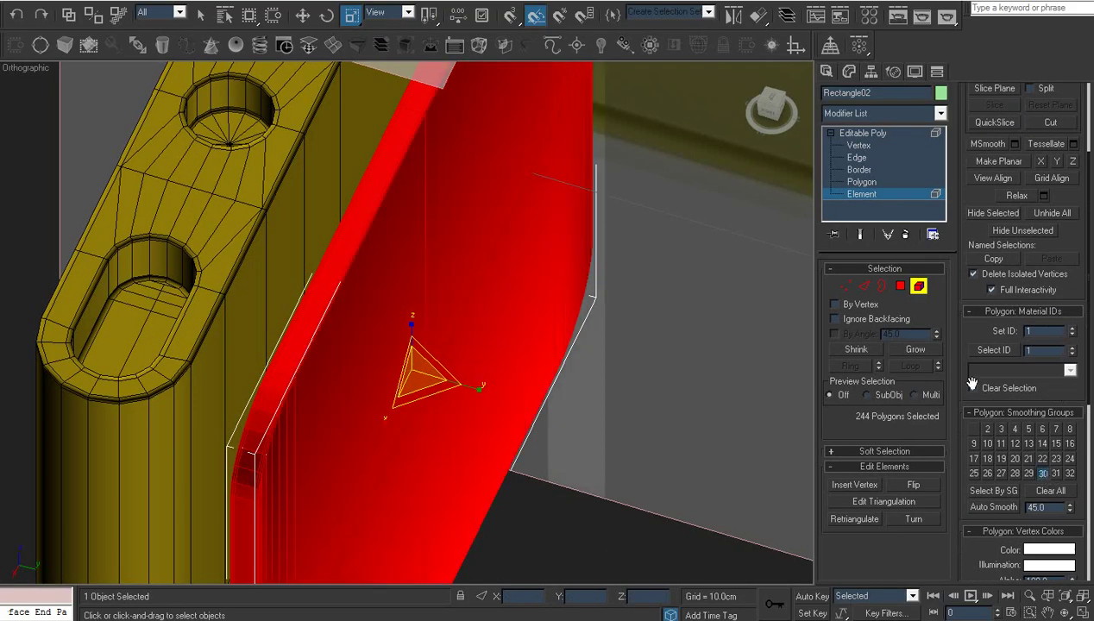
{"action": "left_click", "coordinate": [867, 134]}
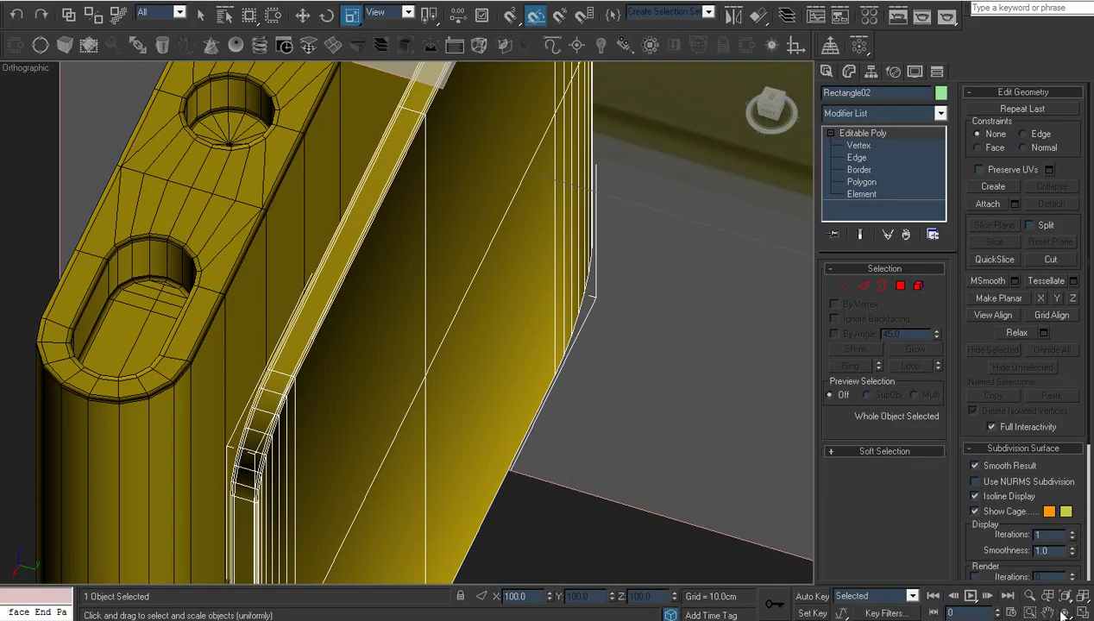
- Examine the shading and edge flow at the plate's rounded upper corner from several distances
{"action": "left_click", "coordinate": [1064, 612]}
{"action": "left_click_drag", "start_coordinate": [512, 398], "coordinate": [450, 387]}
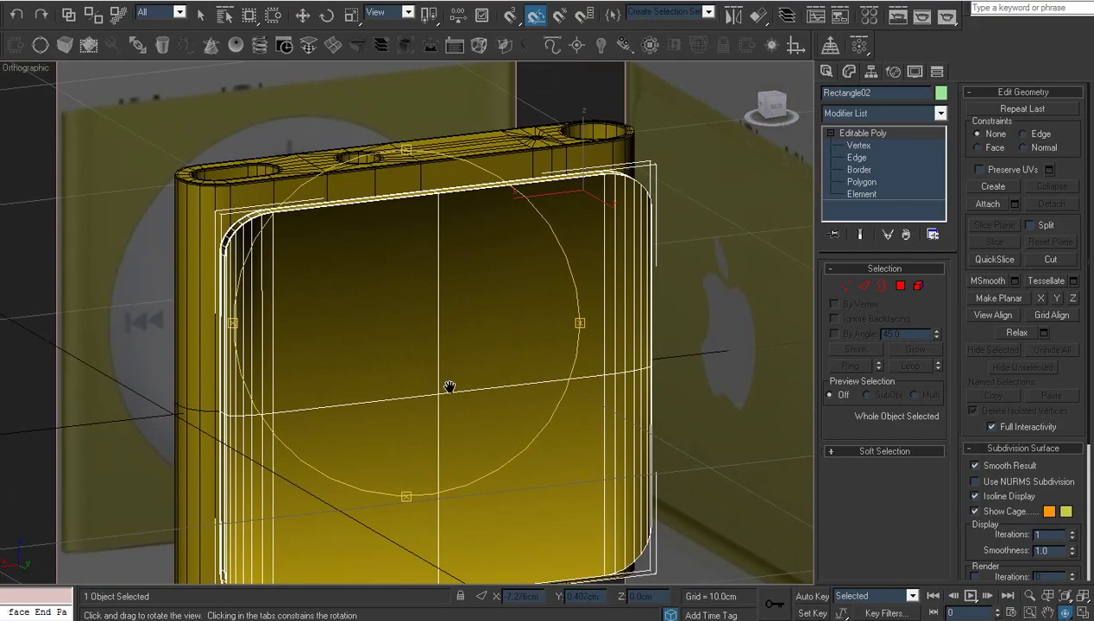
{"action": "scroll", "coordinate": [387, 328], "scroll_direction": "up", "scroll_amount": 2}
{"action": "middle_click_drag", "start_coordinate": [387, 328], "coordinate": [604, 378]}
{"action": "scroll", "coordinate": [458, 426], "scroll_direction": "up", "scroll_amount": 3}
{"action": "scroll", "coordinate": [423, 362], "scroll_direction": "up", "scroll_amount": 3}
{"action": "scroll", "coordinate": [388, 374], "scroll_direction": "down", "scroll_amount": 2}
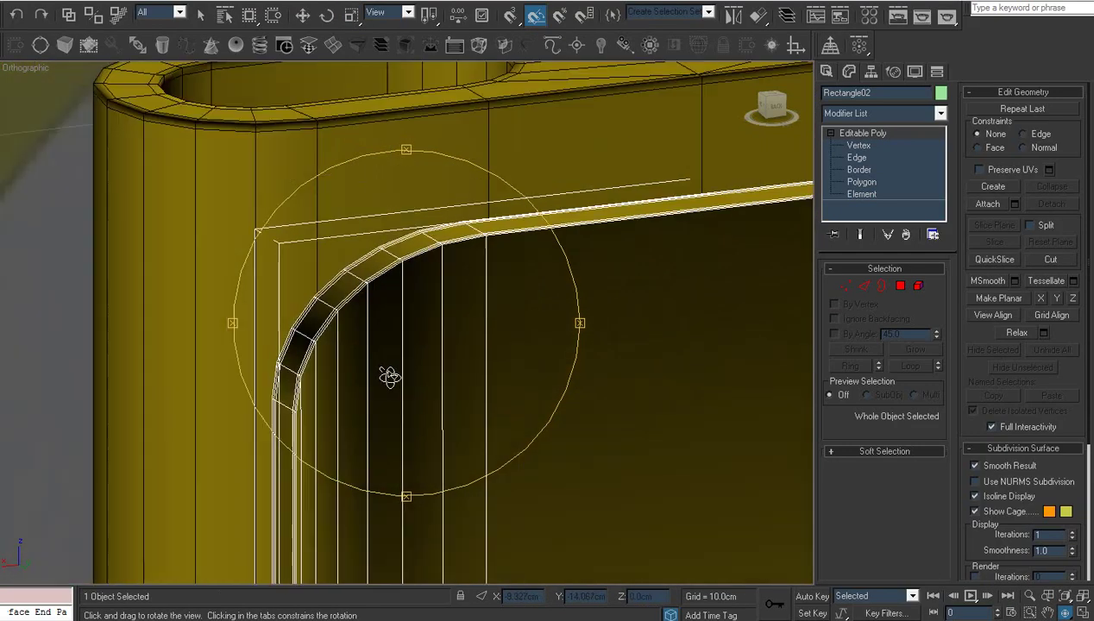
{"action": "middle_click_drag", "start_coordinate": [390, 377], "coordinate": [425, 259]}
{"action": "scroll", "coordinate": [414, 388], "scroll_direction": "down", "scroll_amount": 3}
{"action": "middle_click_drag", "start_coordinate": [403, 403], "coordinate": [371, 308]}
{"action": "scroll", "coordinate": [410, 371], "scroll_direction": "down", "scroll_amount": 3}
- Enter the Edge level and select the horizontal edge loop running across the middle of the plate
{"action": "key", "text": "2"}
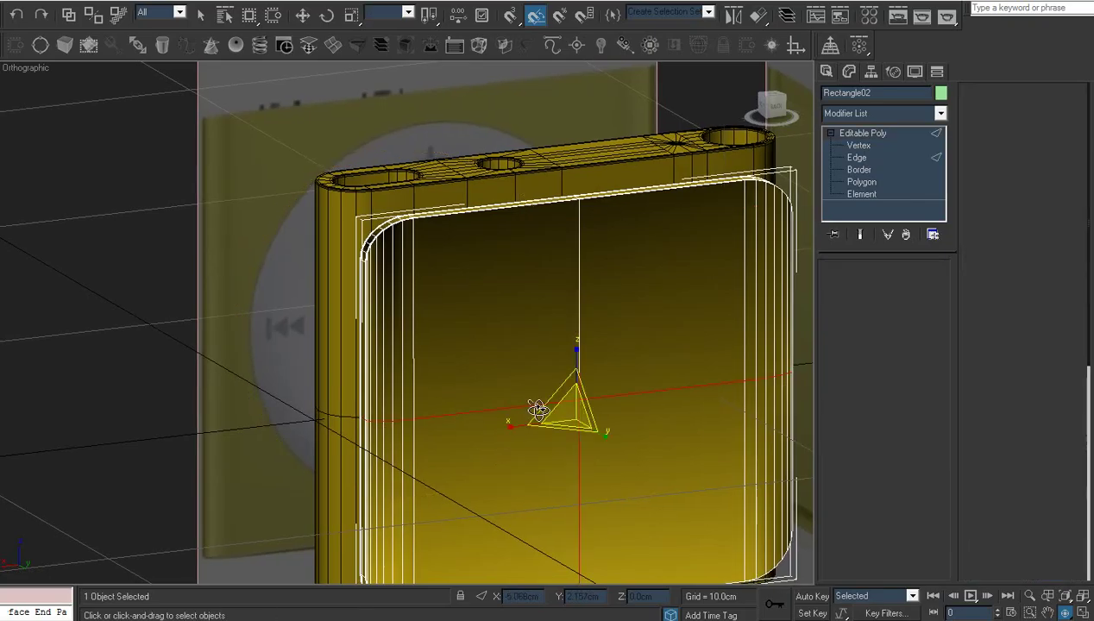
{"action": "left_click", "coordinate": [554, 268]}
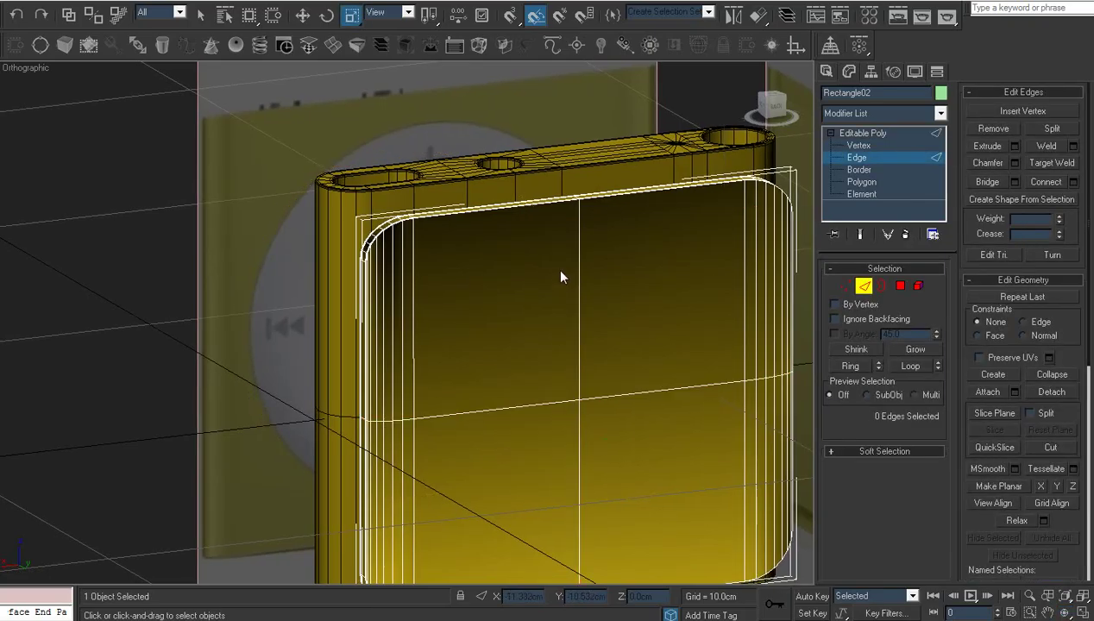
{"action": "left_click", "coordinate": [616, 394]}
{"action": "key", "text": "alt+l"}
{"action": "right_click", "coordinate": [680, 267]}
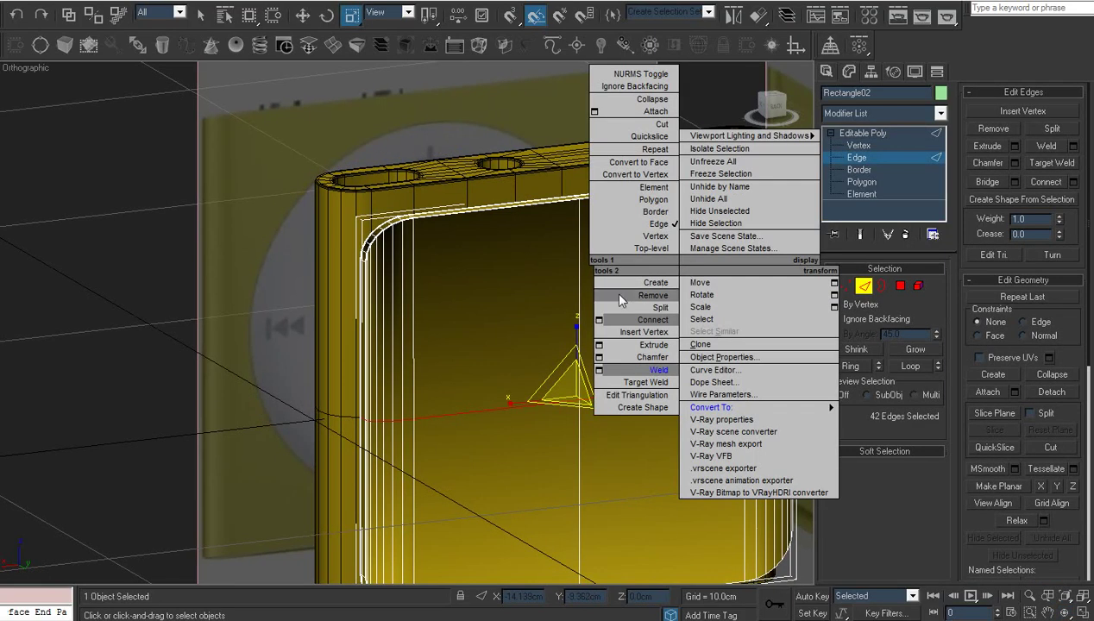
{"action": "left_click", "coordinate": [599, 358]}
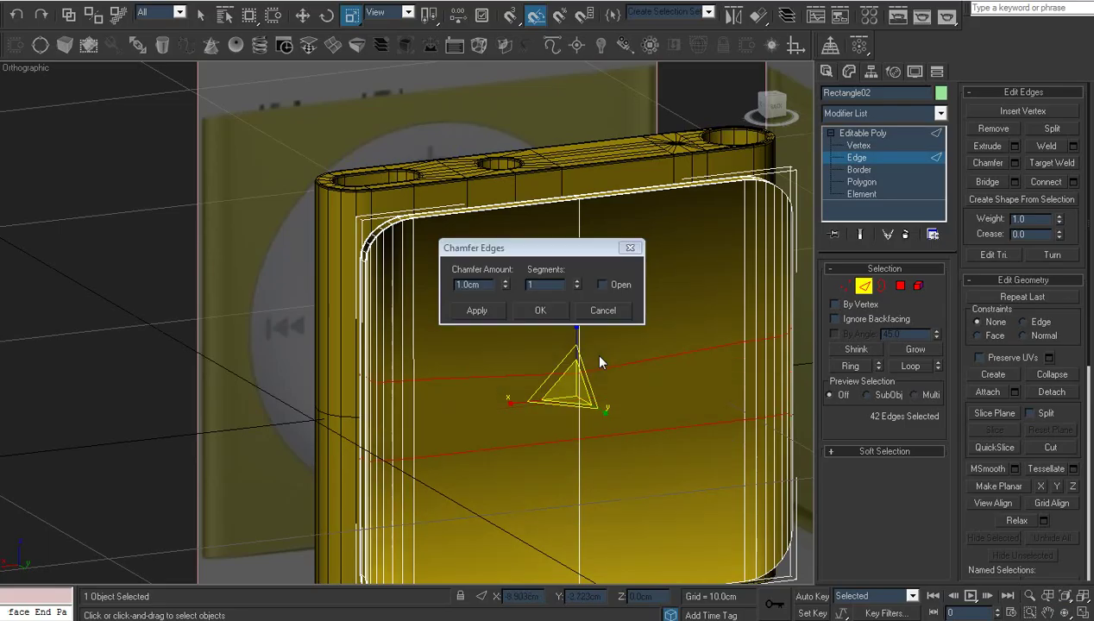
{"action": "left_click_drag", "start_coordinate": [506, 286], "coordinate": [504, 252]}
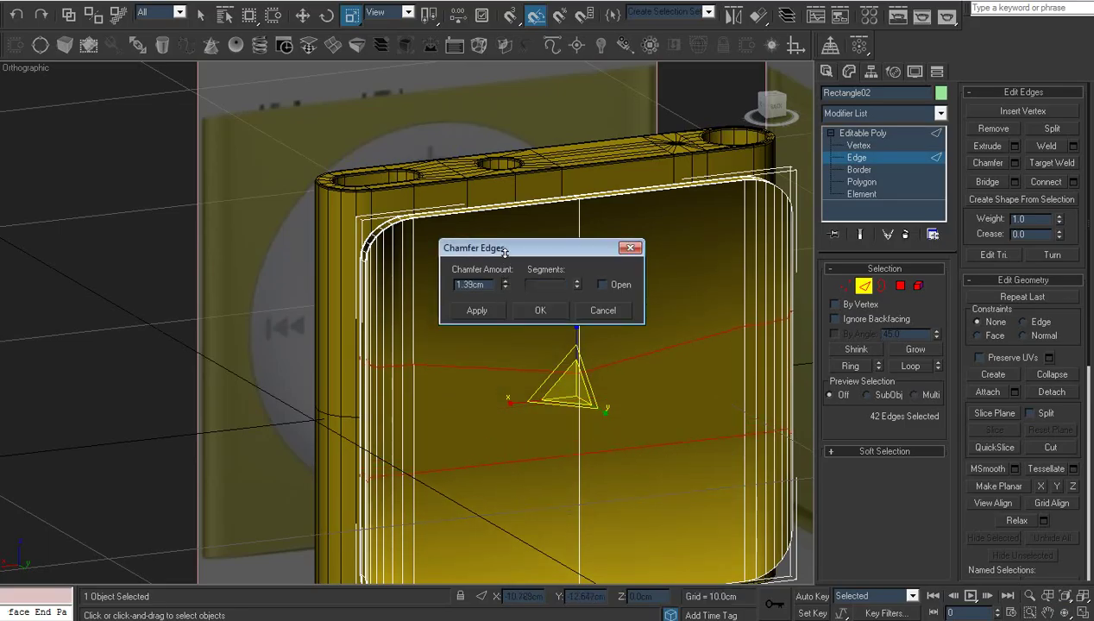
{"action": "left_click", "coordinate": [602, 310]}
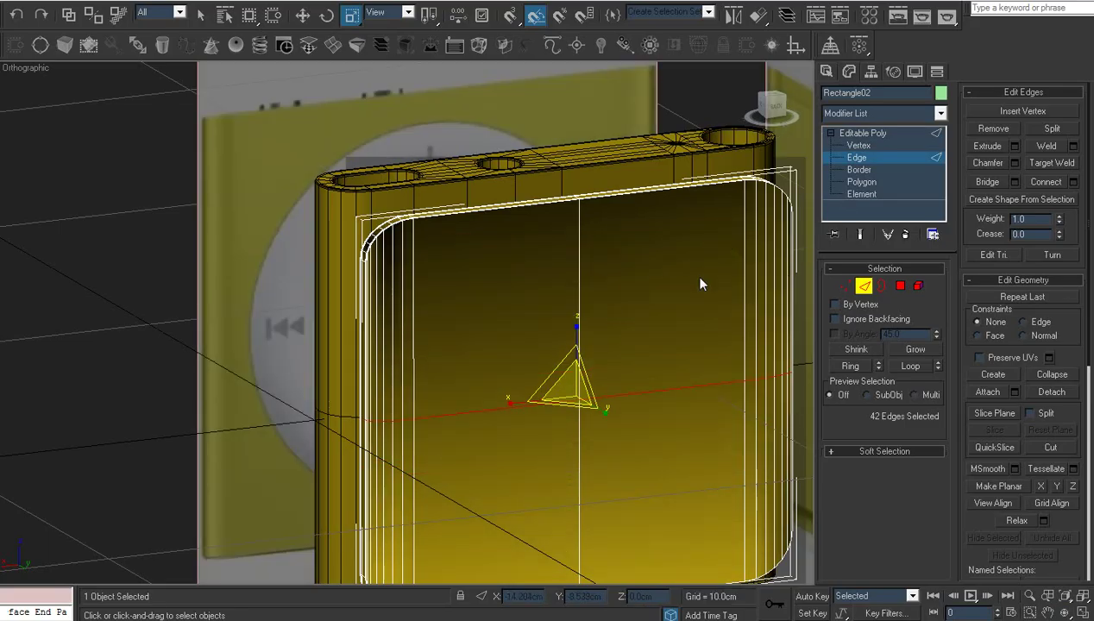
- Remove the selected horizontal edge loop from the plate and switch to Polygon level
{"action": "left_click", "coordinate": [682, 296]}
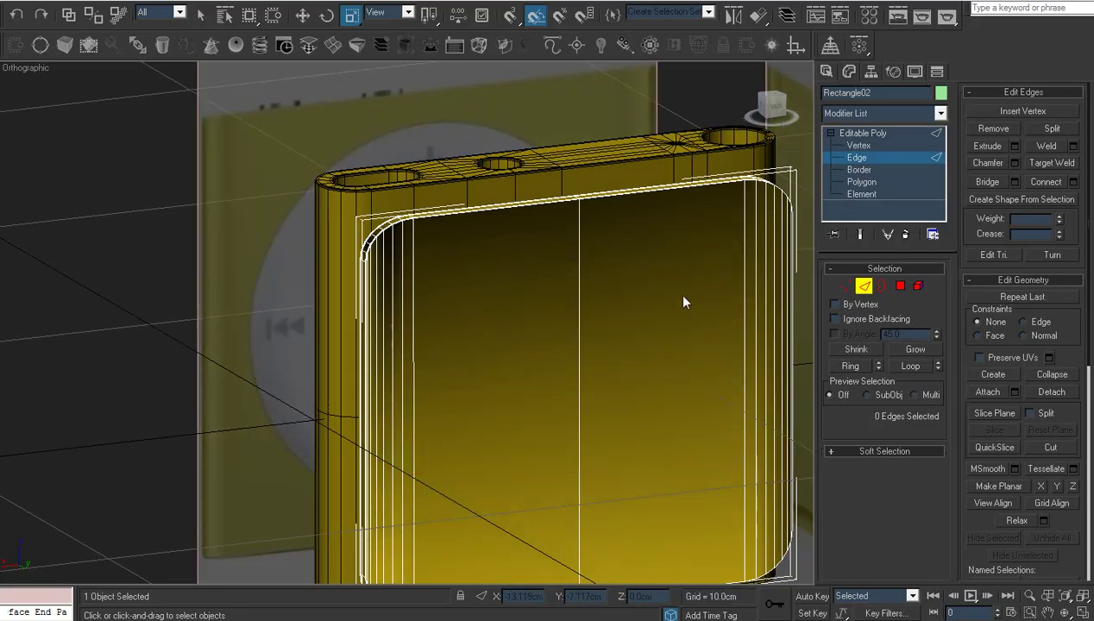
{"action": "left_click", "coordinate": [861, 182]}
{"action": "left_click", "coordinate": [733, 227]}
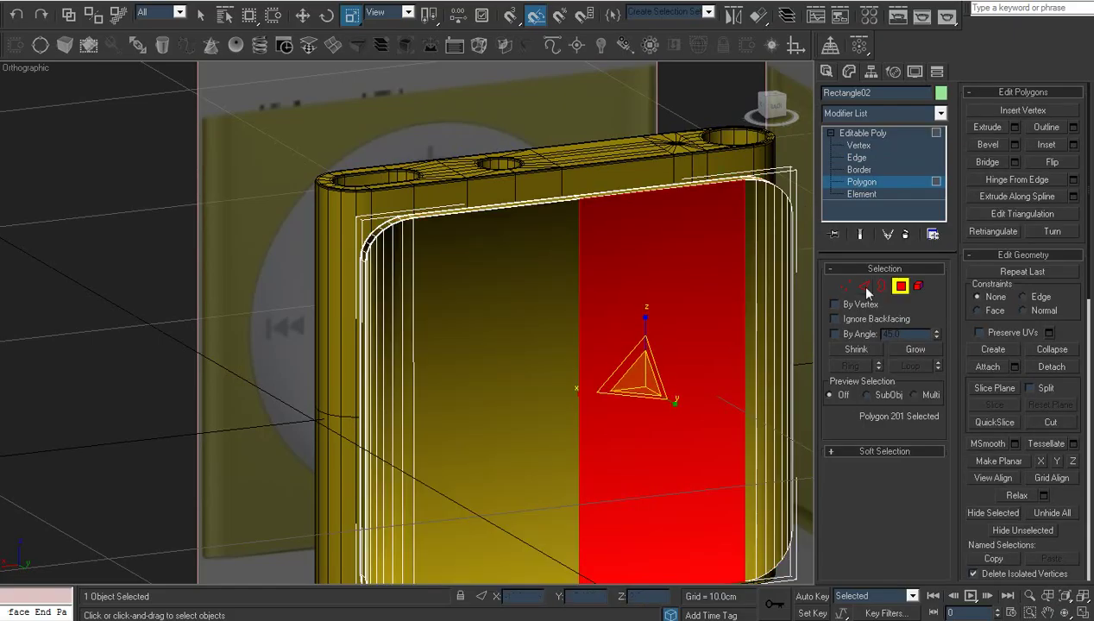
- Turn on selection by angle at 5.0 with backfacing ignored, and select the polygons of the plate's flat face
{"action": "left_click", "coordinate": [847, 336]}
{"action": "double_click", "coordinate": [915, 338]}
{"action": "key", "text": "Return"}
{"action": "left_click", "coordinate": [562, 288]}
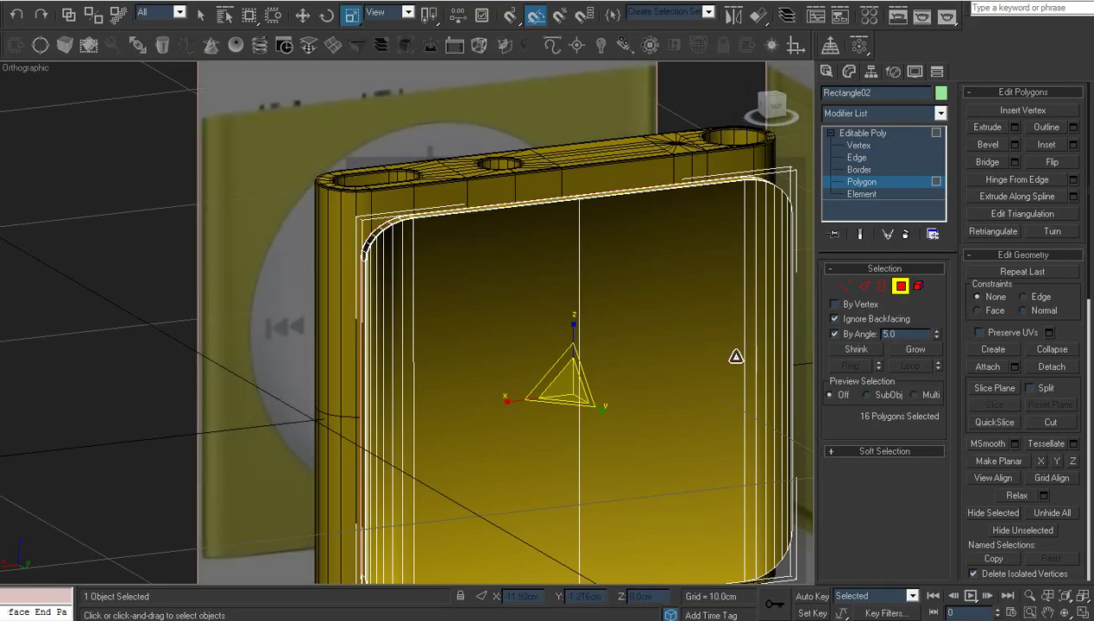
{"action": "left_click", "coordinate": [800, 408]}
{"action": "left_click", "coordinate": [727, 450]}
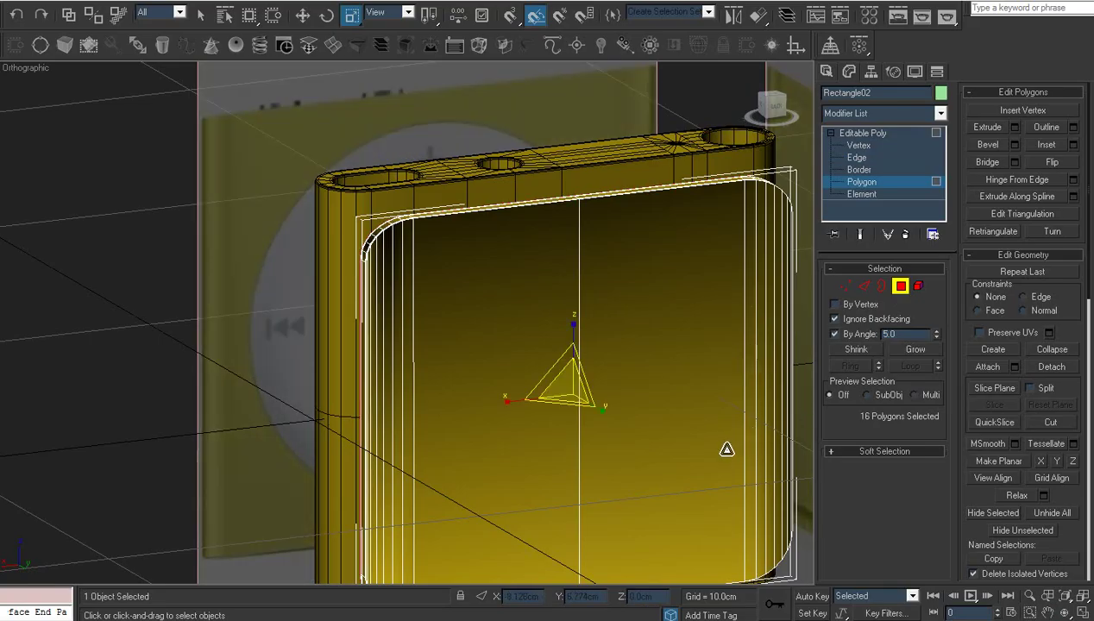
- Clear the polygon selection and reselect the plate's flat face by angle
{"action": "scroll", "coordinate": [690, 483], "scroll_direction": "up", "scroll_amount": 4}
{"action": "middle_click_drag", "start_coordinate": [682, 494], "coordinate": [777, 388]}
{"action": "scroll", "coordinate": [737, 366], "scroll_direction": "down", "scroll_amount": 4}
{"action": "middle_click_drag", "start_coordinate": [699, 359], "coordinate": [641, 373]}
{"action": "left_click", "coordinate": [671, 358]}
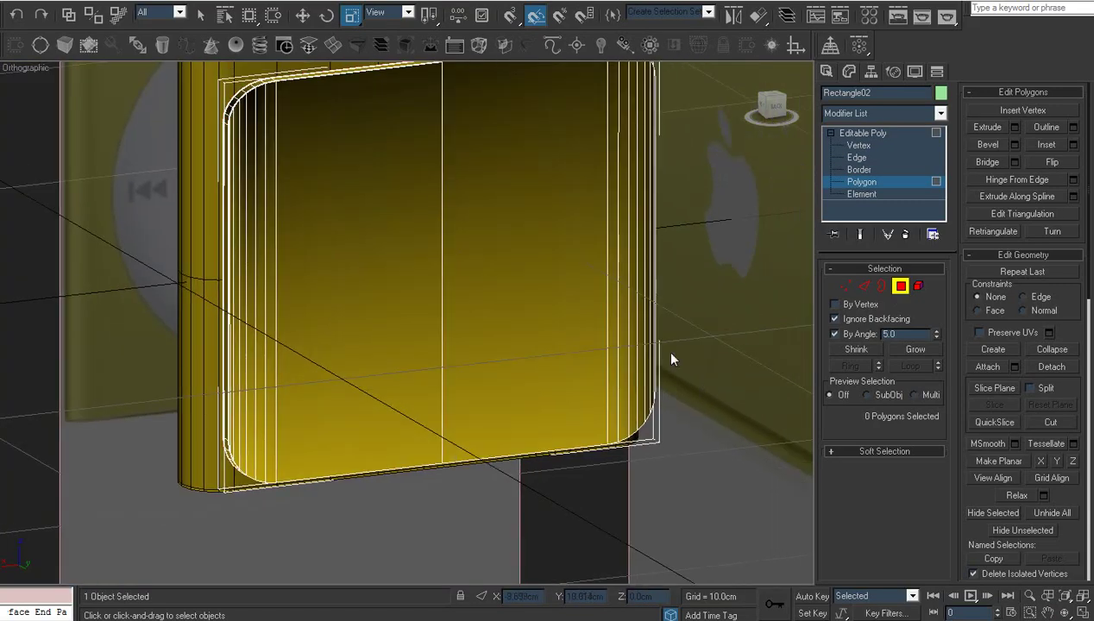
{"action": "left_click", "coordinate": [640, 292]}
- Inset the selected flat-face polygons as a group by a small amount and clear the selection
{"action": "left_click", "coordinate": [1064, 596]}
{"action": "left_click", "coordinate": [1065, 613]}
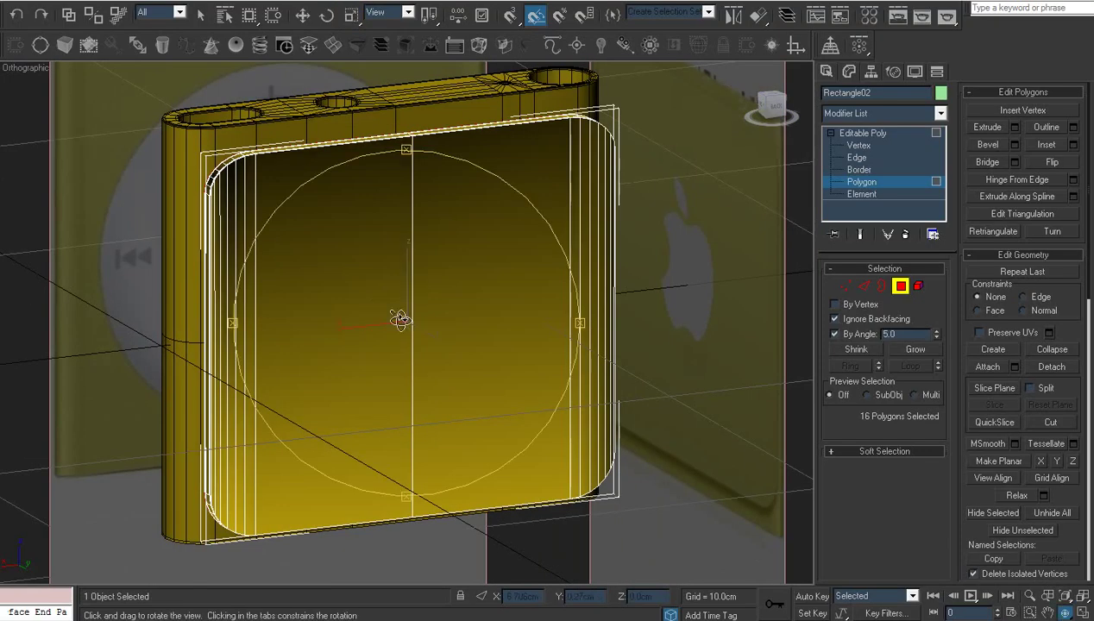
{"action": "left_click_drag", "start_coordinate": [400, 320], "coordinate": [513, 317]}
{"action": "scroll", "coordinate": [512, 317], "scroll_direction": "up", "scroll_amount": 6}
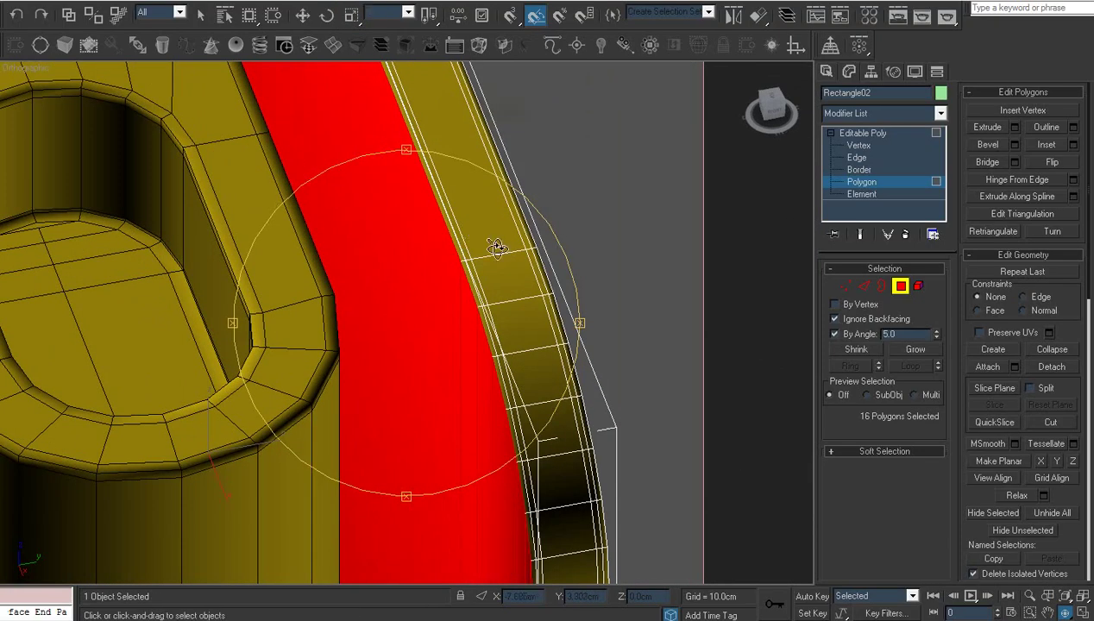
{"action": "right_click", "coordinate": [496, 268]}
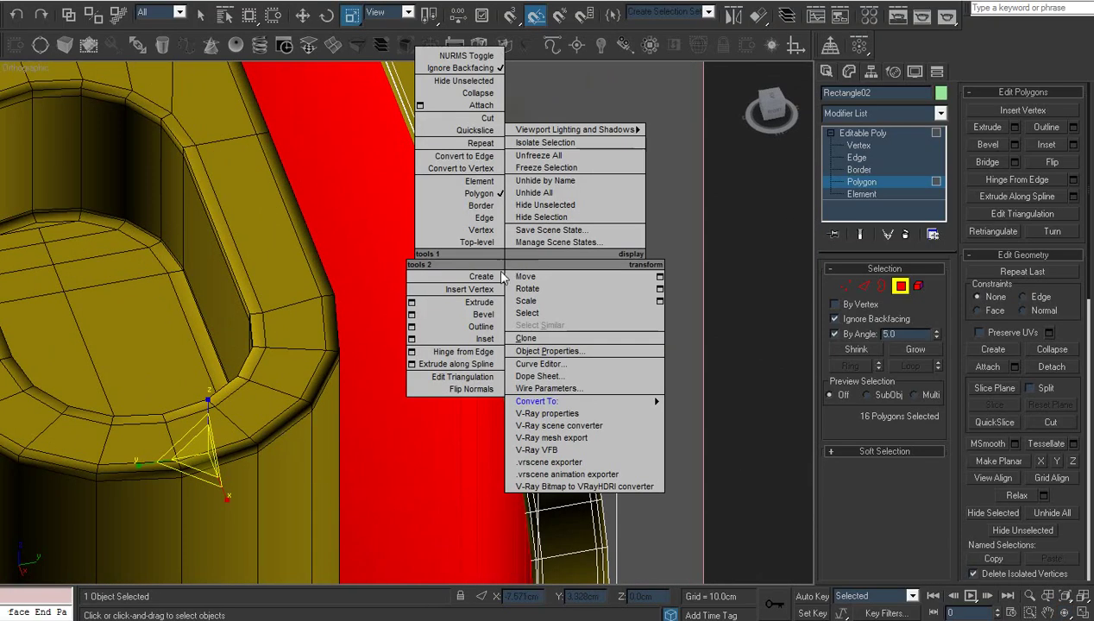
{"action": "left_click", "coordinate": [413, 339]}
{"action": "right_click", "coordinate": [618, 291]}
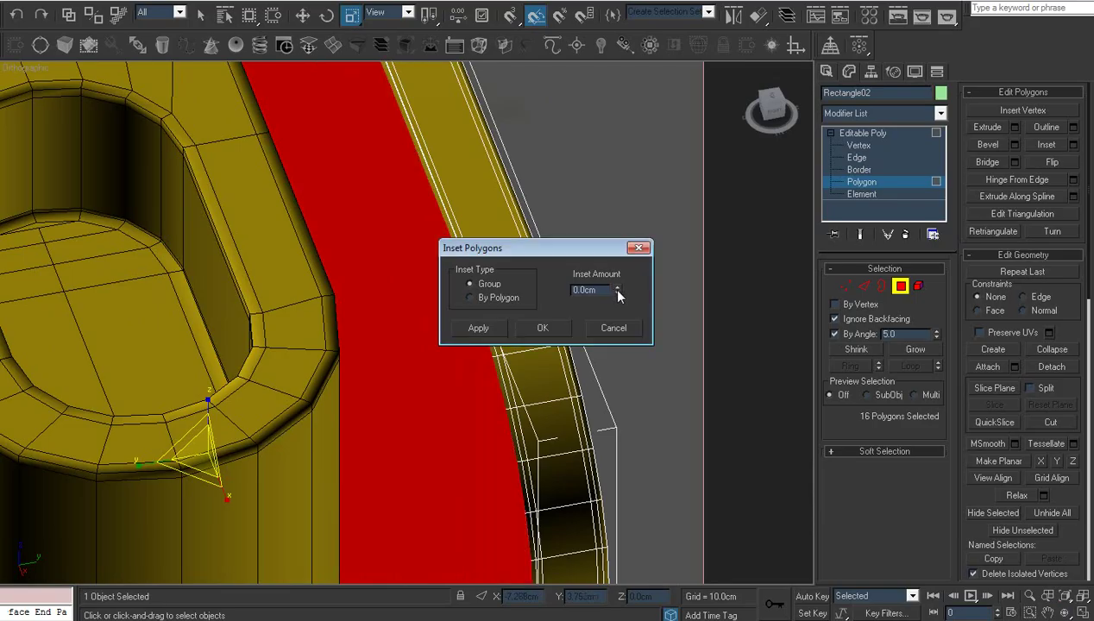
{"action": "left_click", "coordinate": [618, 290]}
{"action": "left_click_drag", "start_coordinate": [618, 290], "coordinate": [619, 287]}
{"action": "left_click", "coordinate": [552, 328]}
{"action": "left_click", "coordinate": [649, 359]}
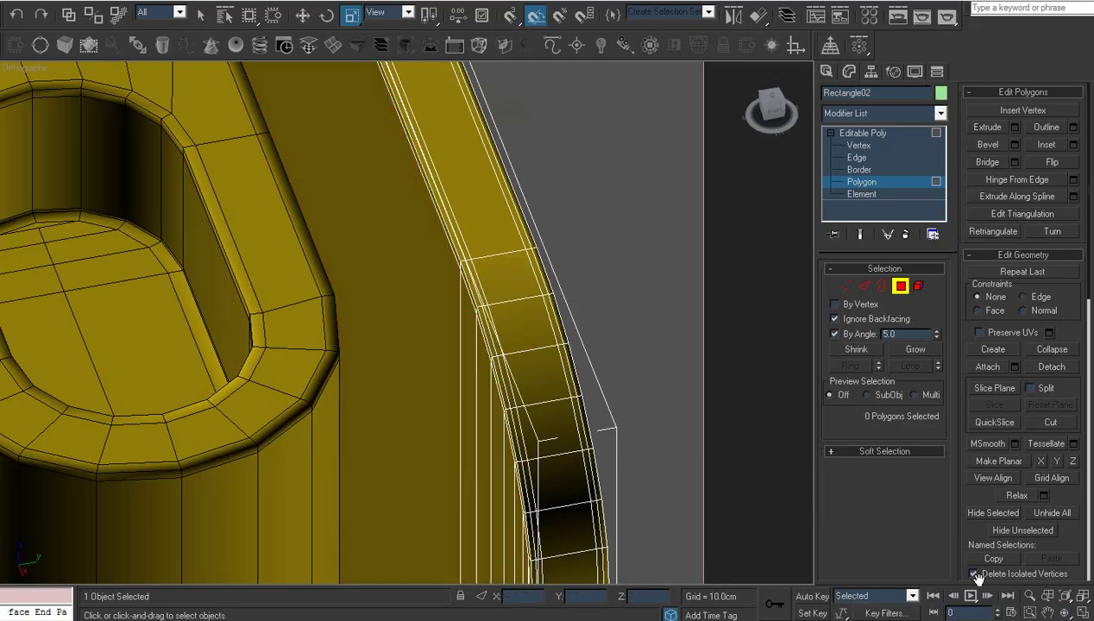
- Turn off Ignore Backfacing and select the polygons of the plate's opposite flat face
{"action": "left_click", "coordinate": [1065, 613]}
{"action": "left_click_drag", "start_coordinate": [501, 380], "coordinate": [463, 365]}
{"action": "right_click", "coordinate": [463, 365]}
{"action": "left_click", "coordinate": [407, 248]}
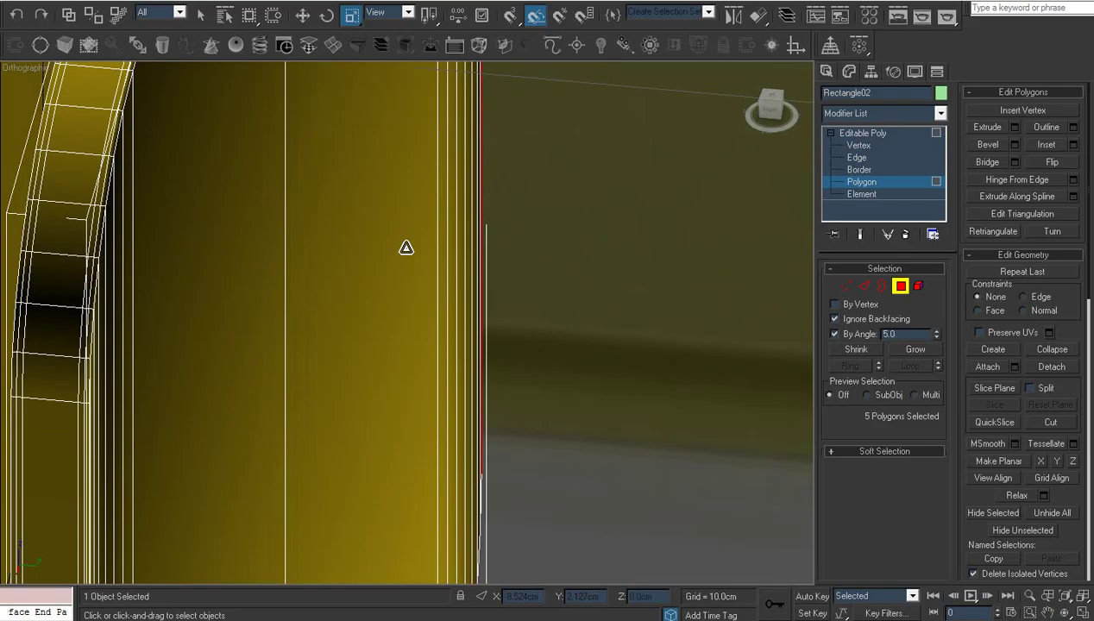
{"action": "middle_click_drag", "start_coordinate": [449, 183], "coordinate": [455, 470]}
{"action": "scroll", "coordinate": [457, 431], "scroll_direction": "down", "scroll_amount": 5}
{"action": "middle_click_drag", "start_coordinate": [464, 135], "coordinate": [476, 462]}
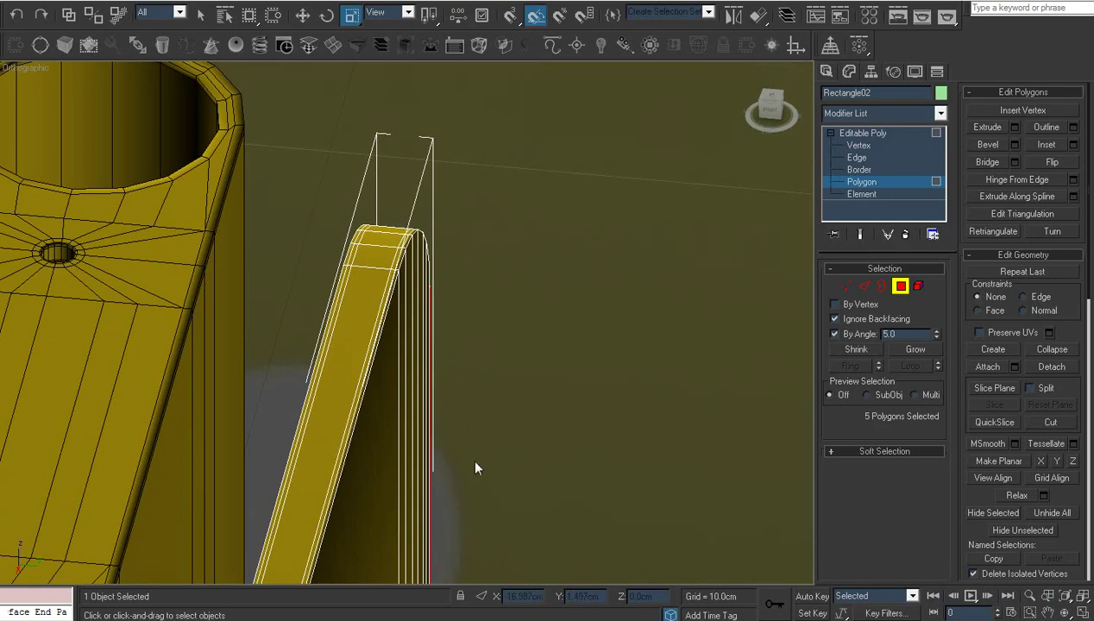
{"action": "left_click", "coordinate": [851, 324]}
{"action": "left_click", "coordinate": [388, 330]}
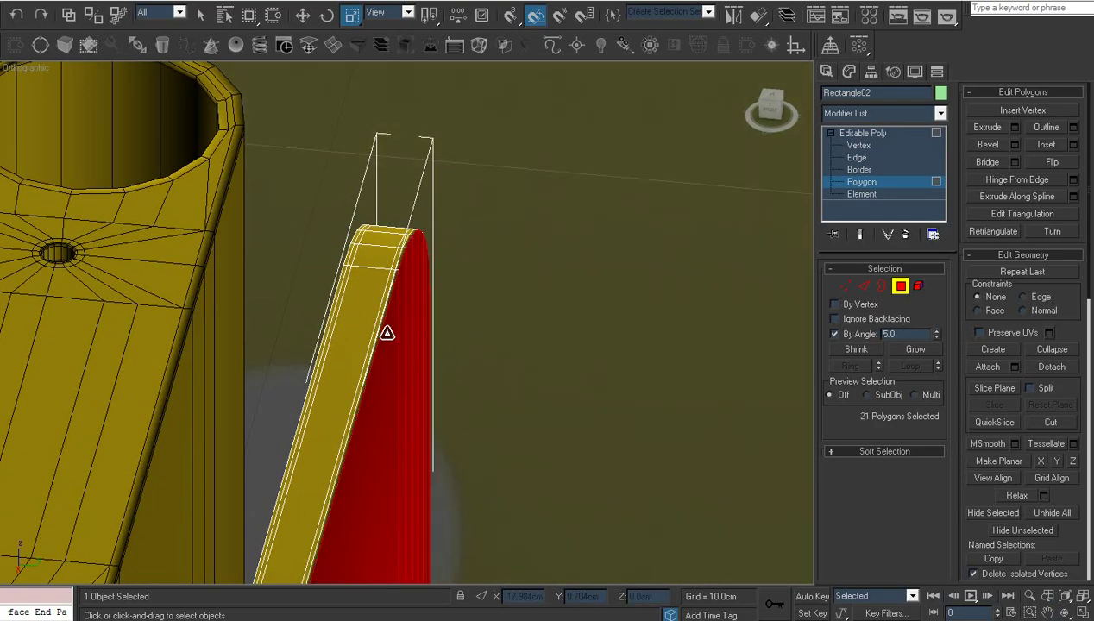
- Inset the selected polygons of the opposite face with the same settings and leave Polygon level
{"action": "scroll", "coordinate": [388, 330], "scroll_direction": "down", "scroll_amount": 6}
{"action": "middle_click_drag", "start_coordinate": [388, 331], "coordinate": [403, 255]}
{"action": "scroll", "coordinate": [403, 257], "scroll_direction": "up", "scroll_amount": 6}
{"action": "right_click", "coordinate": [423, 245]}
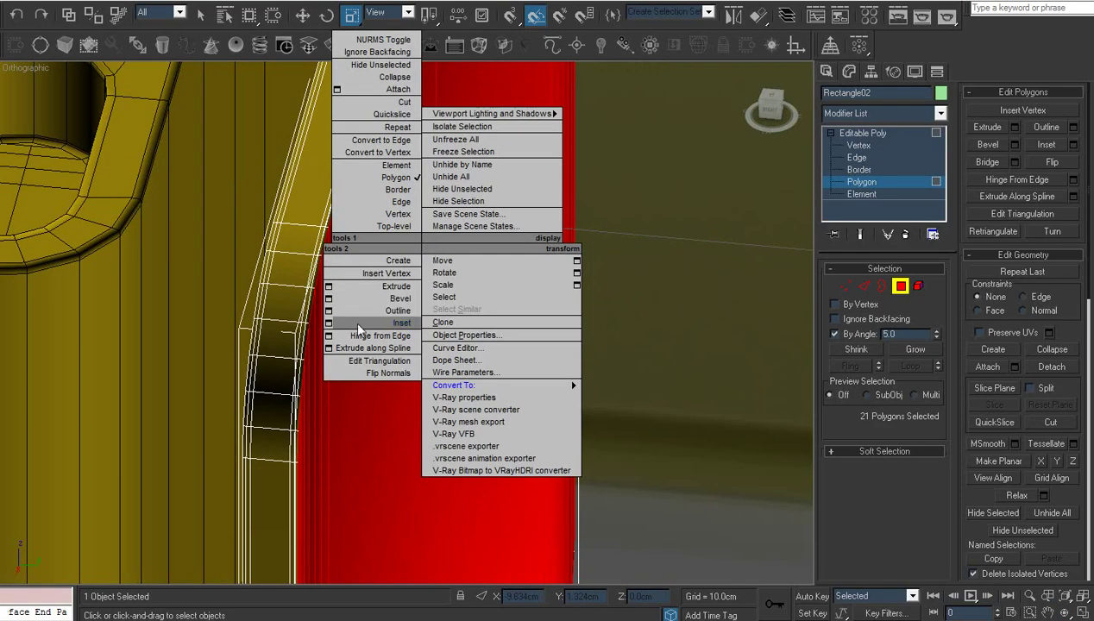
{"action": "left_click", "coordinate": [328, 324]}
{"action": "left_click", "coordinate": [532, 325]}
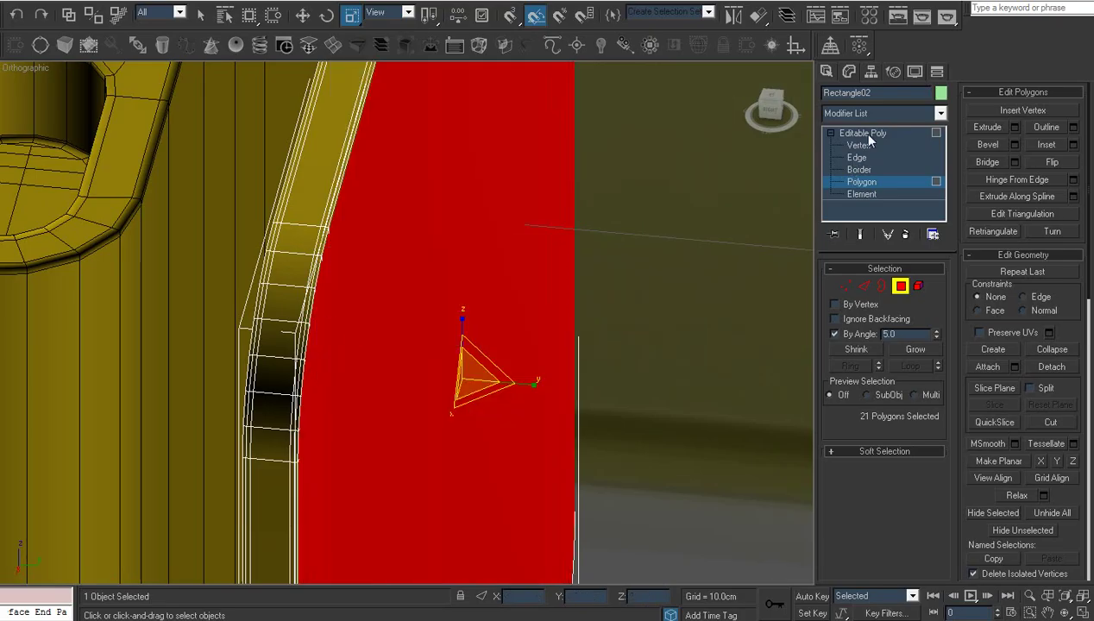
{"action": "left_click", "coordinate": [866, 135]}
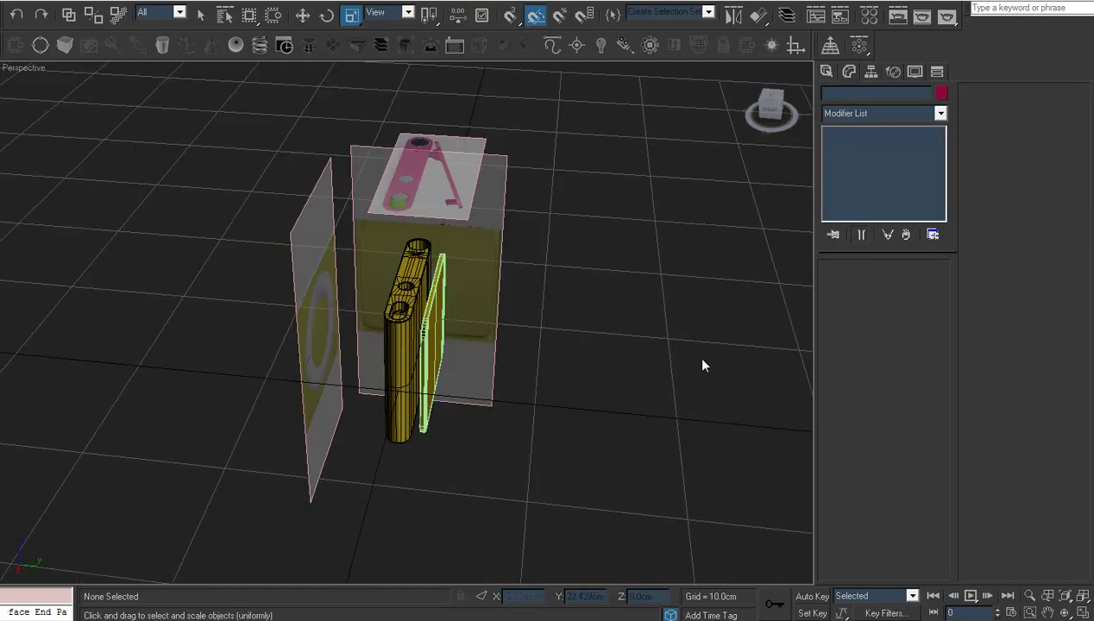
- Switch to the Top view with edges displayed and compare the plate with the reference drawing of the clip
{"action": "left_click", "coordinate": [1063, 611]}
{"action": "left_click_drag", "start_coordinate": [452, 372], "coordinate": [417, 362]}
{"action": "scroll", "coordinate": [417, 363], "scroll_direction": "up", "scroll_amount": 5}
{"action": "mouse_move", "coordinate": [436, 366]}
{"action": "middle_mouse_down"}
{"action": "mouse_move", "coordinate": [480, 304]}
{"action": "mouse_move", "coordinate": [455, 366]}
{"action": "middle_mouse_up"}
{"action": "scroll", "coordinate": [459, 318], "scroll_direction": "down", "scroll_amount": 2}
{"action": "key", "text": "t"}
{"action": "scroll", "coordinate": [454, 332], "scroll_direction": "up", "scroll_amount": 2}
{"action": "scroll", "coordinate": [455, 367], "scroll_direction": "up", "scroll_amount": 2}
{"action": "key", "text": "r"}
{"action": "left_click", "coordinate": [460, 259]}
{"action": "key", "text": "F4"}
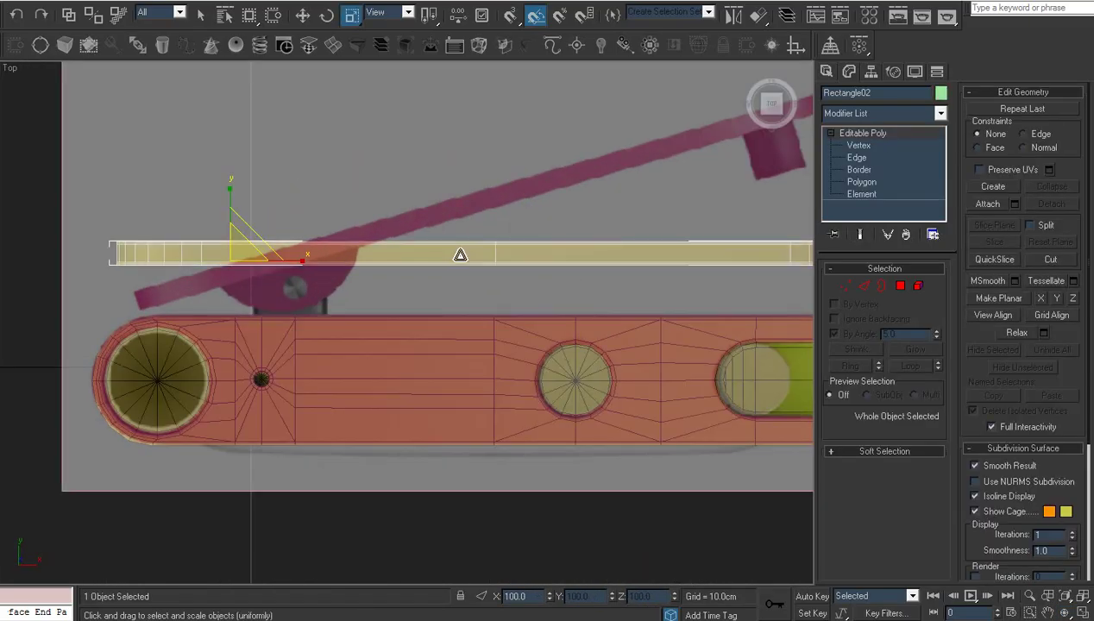
{"action": "left_click", "coordinate": [464, 274]}
- Examine the player's top outline against the reference, from the clip area to the elongated switch slot
{"action": "scroll", "coordinate": [463, 274], "scroll_direction": "down", "scroll_amount": 3}
{"action": "middle_click_drag", "start_coordinate": [464, 276], "coordinate": [477, 288]}
{"action": "scroll", "coordinate": [393, 326], "scroll_direction": "up", "scroll_amount": 4}
{"action": "middle_click_drag", "start_coordinate": [404, 355], "coordinate": [353, 381]}
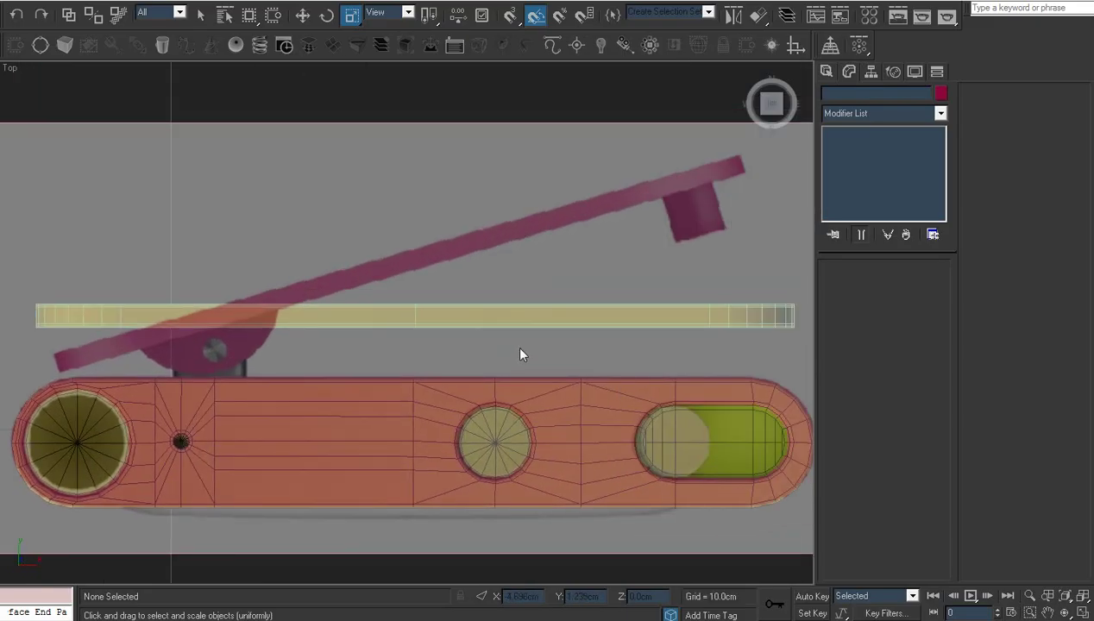
{"action": "scroll", "coordinate": [520, 352], "scroll_direction": "down", "scroll_amount": 4}
{"action": "middle_click_drag", "start_coordinate": [512, 348], "coordinate": [488, 346]}
{"action": "scroll", "coordinate": [310, 348], "scroll_direction": "up", "scroll_amount": 2}
{"action": "middle_click_drag", "start_coordinate": [311, 348], "coordinate": [407, 301]}
{"action": "scroll", "coordinate": [554, 312], "scroll_direction": "up", "scroll_amount": 2}
{"action": "scroll", "coordinate": [485, 348], "scroll_direction": "up", "scroll_amount": 2}
{"action": "scroll", "coordinate": [453, 401], "scroll_direction": "up", "scroll_amount": 2}
{"action": "scroll", "coordinate": [406, 302], "scroll_direction": "down", "scroll_amount": 2}
{"action": "middle_click_drag", "start_coordinate": [715, 395], "coordinate": [504, 394]}
{"action": "middle_click_drag", "start_coordinate": [732, 412], "coordinate": [323, 395]}
{"action": "scroll", "coordinate": [464, 388], "scroll_direction": "up", "scroll_amount": 2}
{"action": "scroll", "coordinate": [322, 393], "scroll_direction": "up", "scroll_amount": 2}
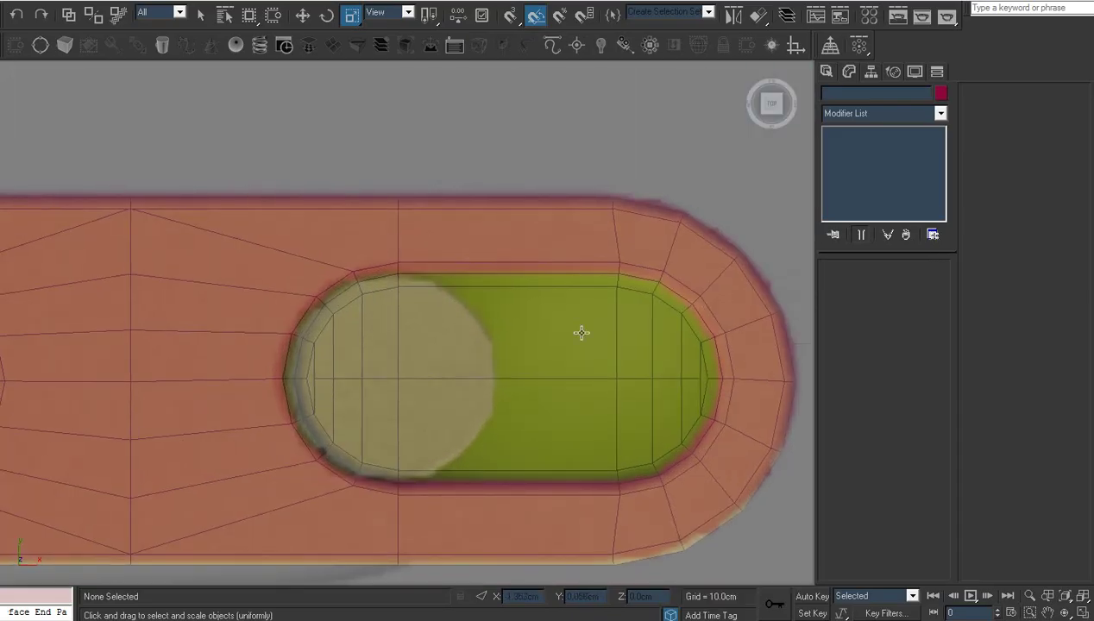
- Draw a circle spline from its center over the round switch button inside the elongated slot
{"action": "left_click", "coordinate": [826, 72]}
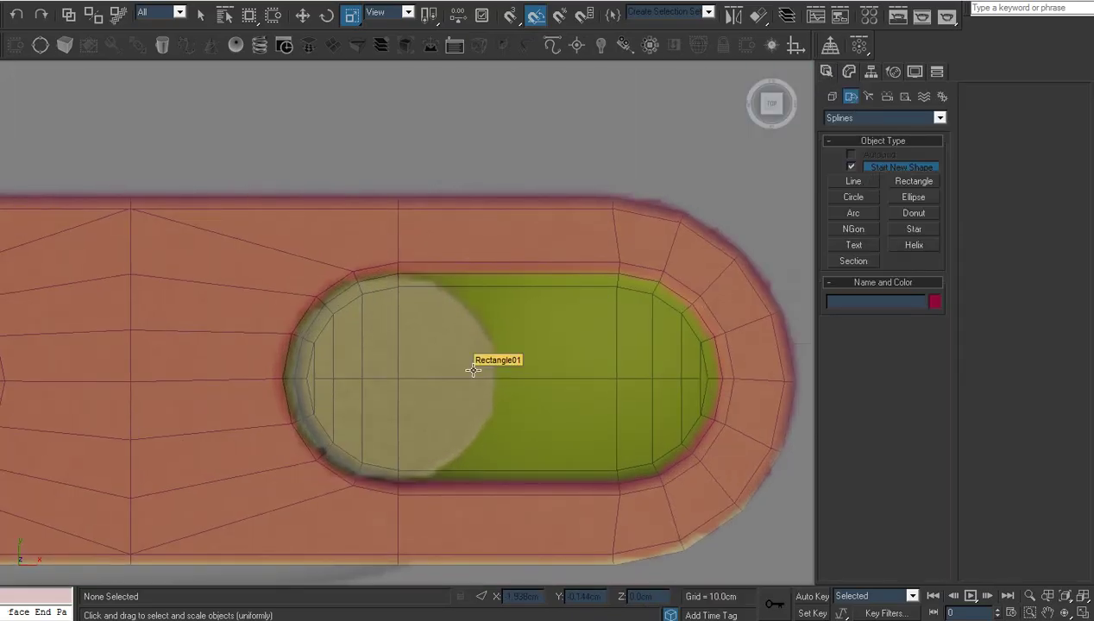
{"action": "left_click", "coordinate": [854, 197]}
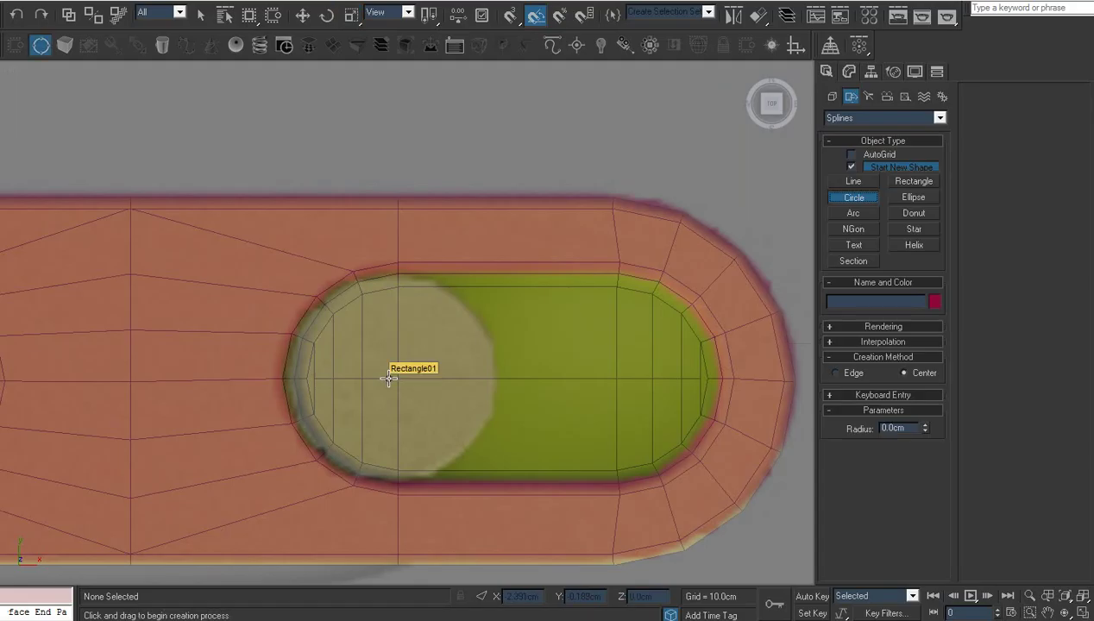
{"action": "left_click_drag", "start_coordinate": [390, 378], "coordinate": [396, 374]}
{"action": "left_click_drag", "start_coordinate": [444, 362], "coordinate": [472, 313]}
{"action": "right_click", "coordinate": [472, 314]}
- Activate Move and raise the circle above the player to Z 9.614 cm
{"action": "scroll", "coordinate": [485, 332], "scroll_direction": "down", "scroll_amount": 2}
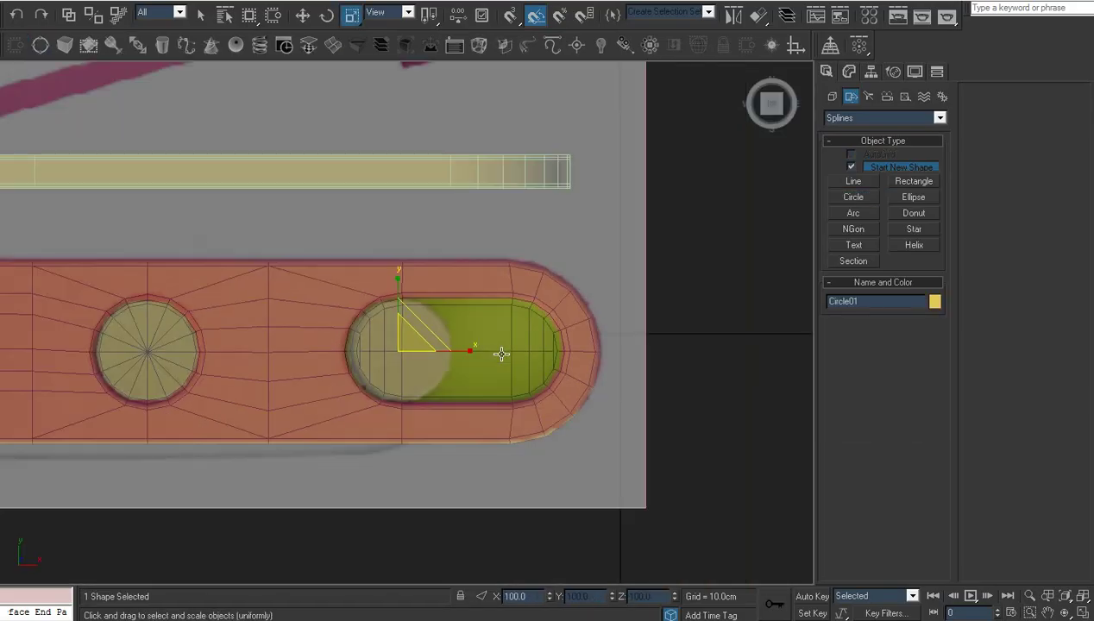
{"action": "right_click", "coordinate": [500, 353]}
{"action": "left_click", "coordinate": [506, 369]}
{"action": "scroll", "coordinate": [505, 373], "scroll_direction": "down", "scroll_amount": 2}
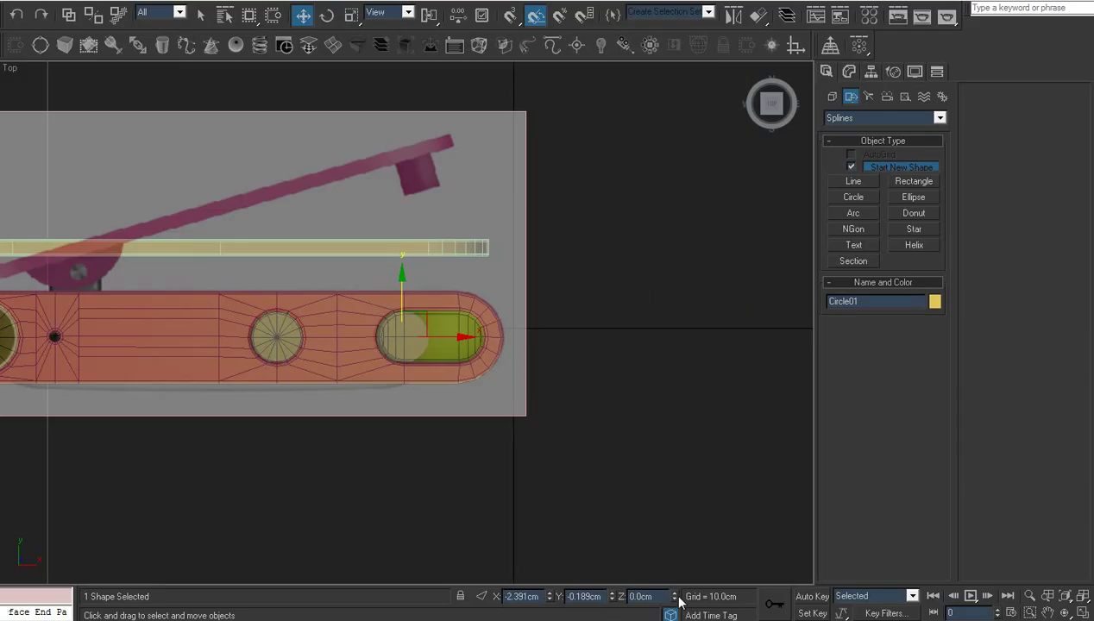
{"action": "left_click_drag", "start_coordinate": [676, 597], "coordinate": [675, 595]}
{"action": "left_click_drag", "start_coordinate": [665, 391], "coordinate": [665, 269]}
{"action": "left_click_drag", "start_coordinate": [659, 149], "coordinate": [659, 148]}
- Lower the circle in the Front view to just above the player's top edge, at Z 6.079 cm
{"action": "key", "text": "f"}
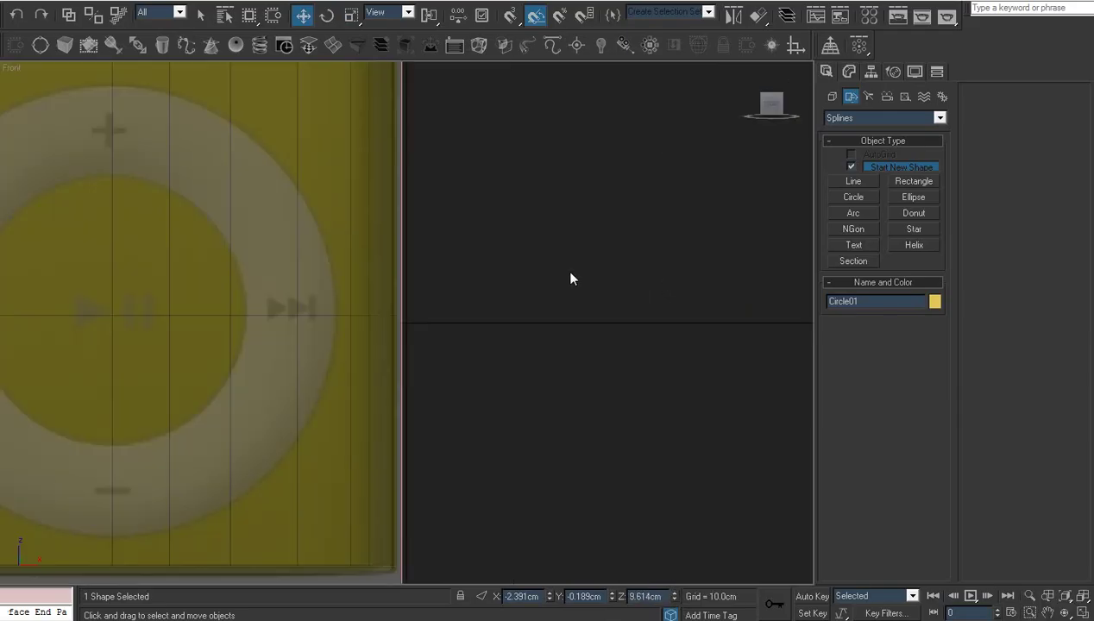
{"action": "key", "text": "z"}
{"action": "scroll", "coordinate": [567, 322], "scroll_direction": "down", "scroll_amount": 8}
{"action": "middle_click_drag", "start_coordinate": [570, 322], "coordinate": [583, 270]}
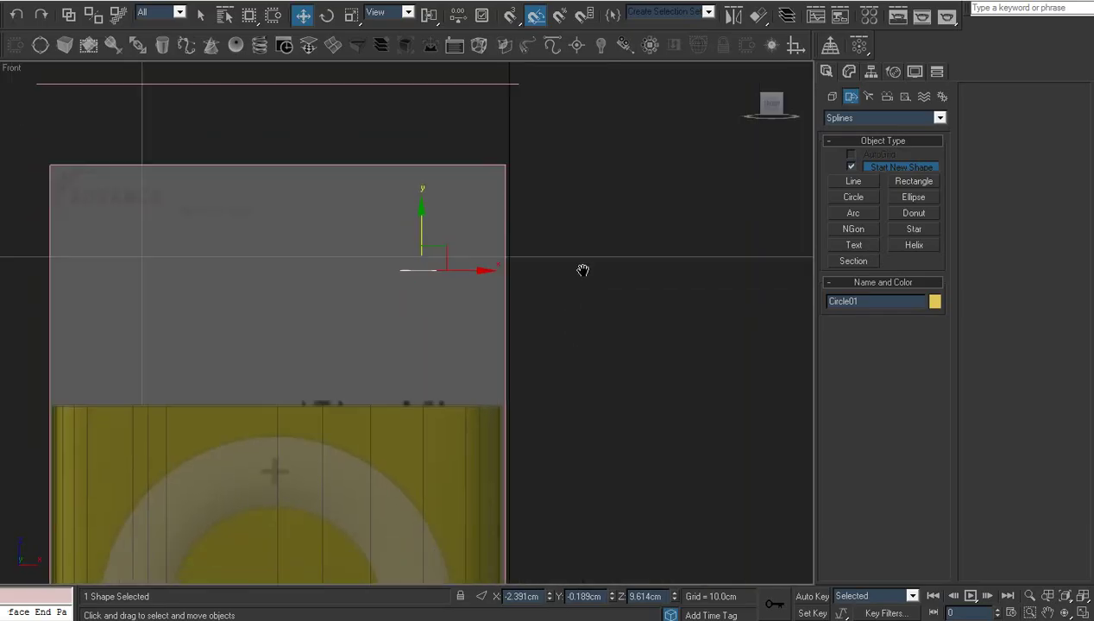
{"action": "scroll", "coordinate": [583, 270], "scroll_direction": "up", "scroll_amount": 2}
{"action": "left_click_drag", "start_coordinate": [438, 179], "coordinate": [461, 432]}
{"action": "key", "text": "z"}
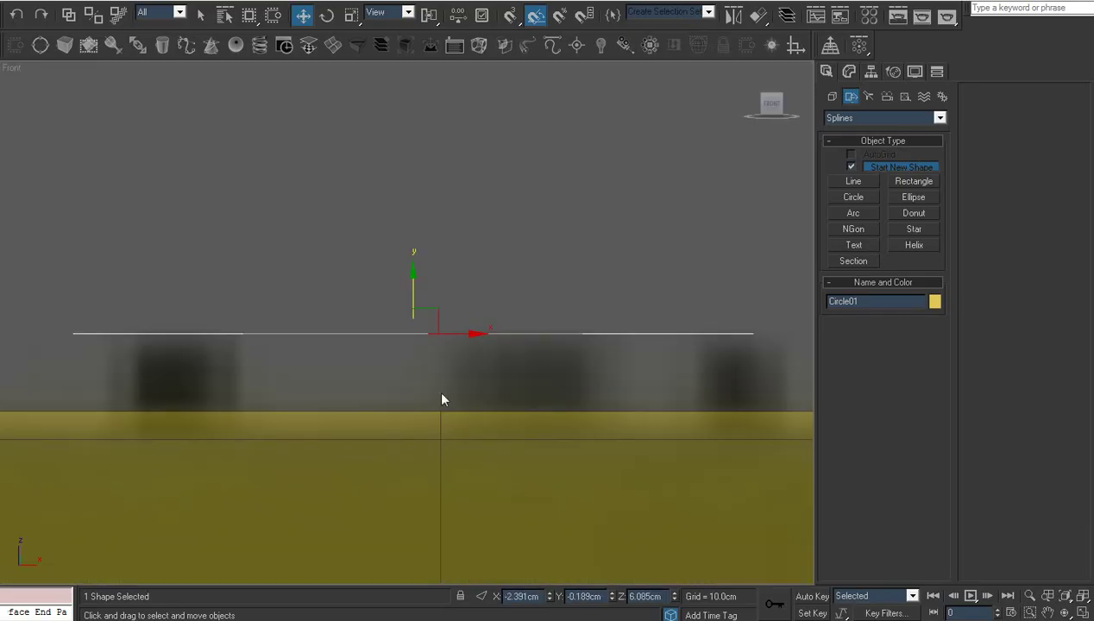
{"action": "left_click_drag", "start_coordinate": [412, 289], "coordinate": [413, 294]}
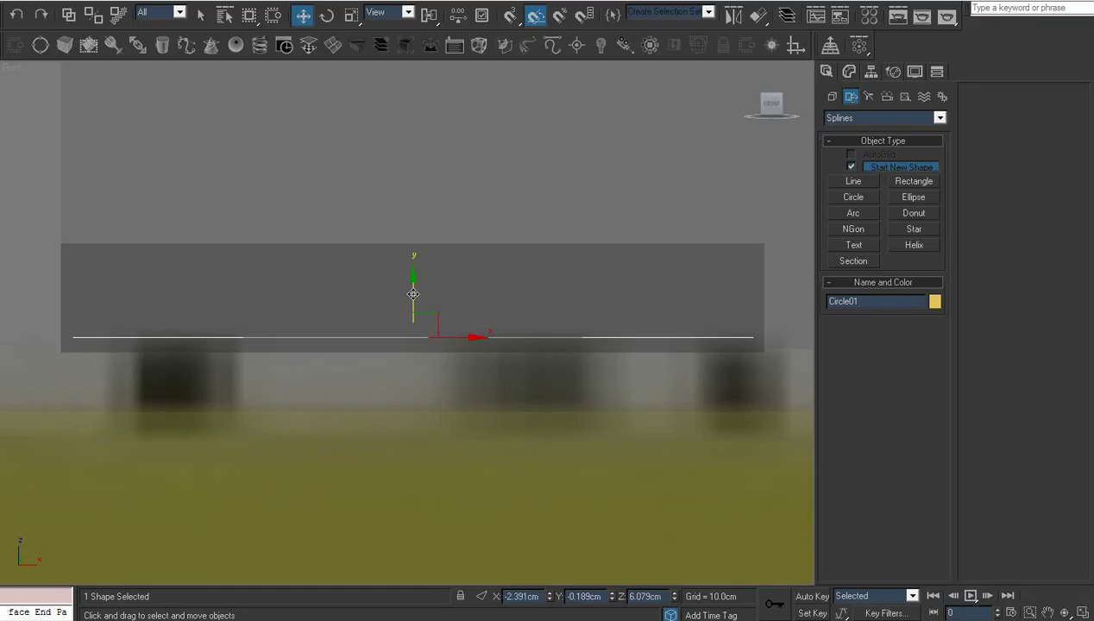
- Align the circle with the switch button in the Top view by shifting it along X to -2.367 cm
{"action": "key", "text": "t"}
{"action": "key", "text": "z"}
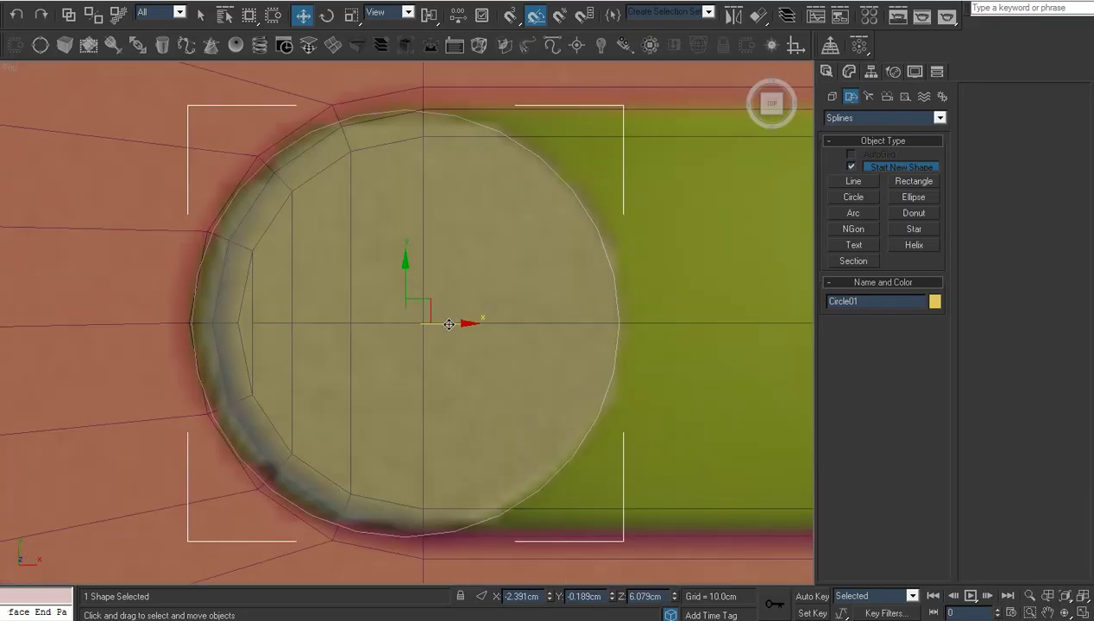
{"action": "left_click_drag", "start_coordinate": [448, 325], "coordinate": [458, 326]}
{"action": "scroll", "coordinate": [459, 326], "scroll_direction": "down", "scroll_amount": 3}
- Convert the switch circle to an Editable Poly
{"action": "right_click", "coordinate": [458, 325]}
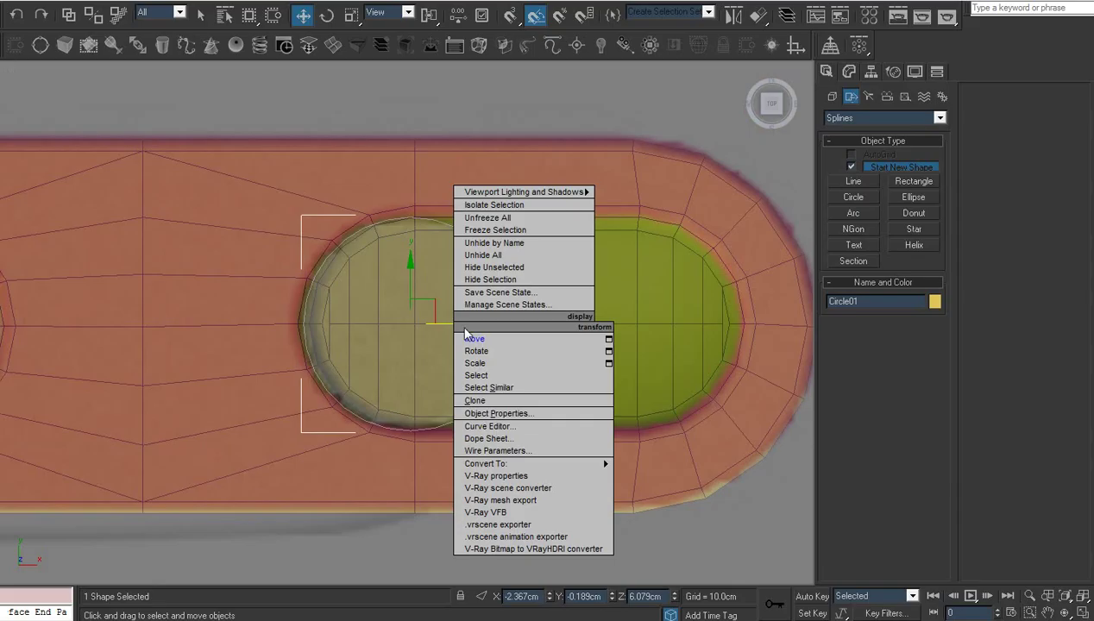
{"action": "mouse_move", "coordinate": [595, 464]}
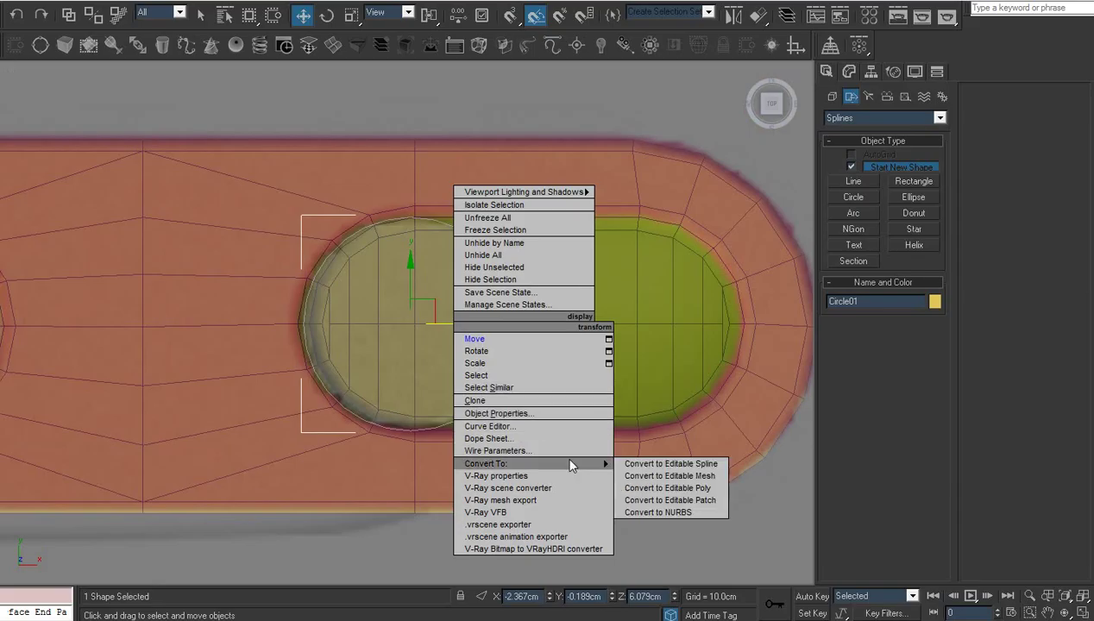
{"action": "left_click", "coordinate": [661, 489]}
{"action": "left_click", "coordinate": [1064, 612]}
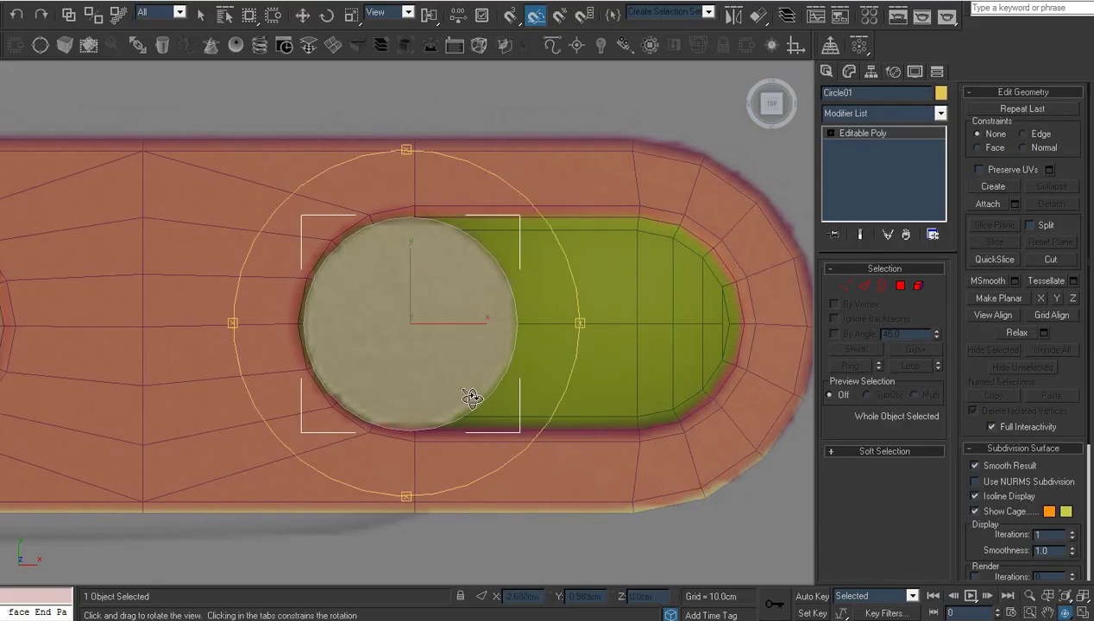
{"action": "left_click_drag", "start_coordinate": [472, 397], "coordinate": [332, 368]}
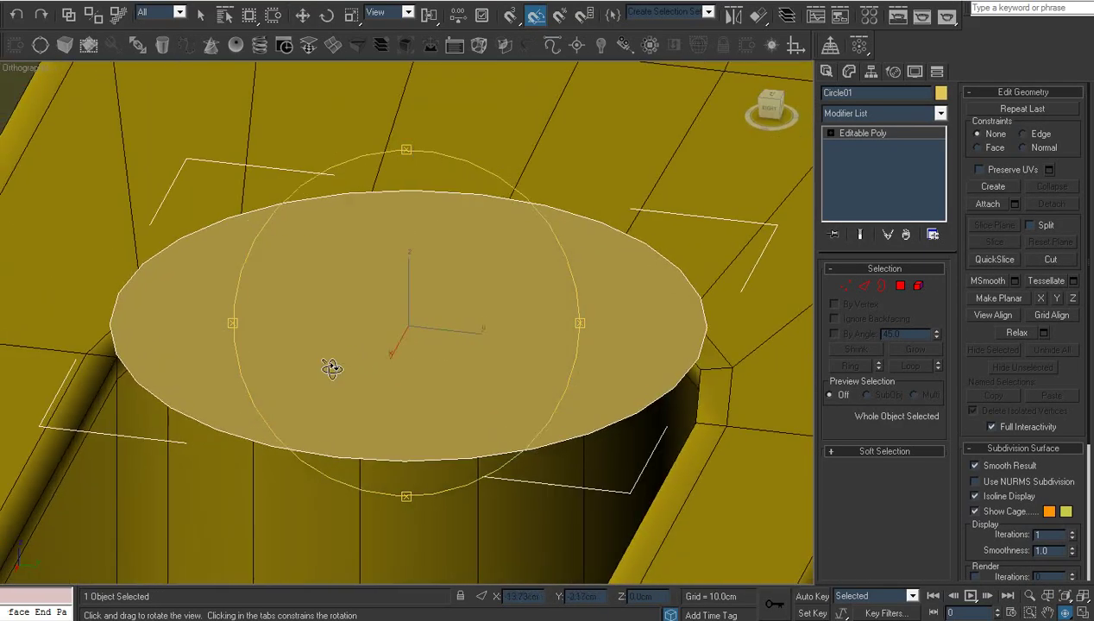
{"action": "right_click", "coordinate": [333, 367]}
{"action": "right_click", "coordinate": [357, 335]}
{"action": "mouse_move", "coordinate": [502, 477]}
{"action": "left_click", "coordinate": [559, 491]}
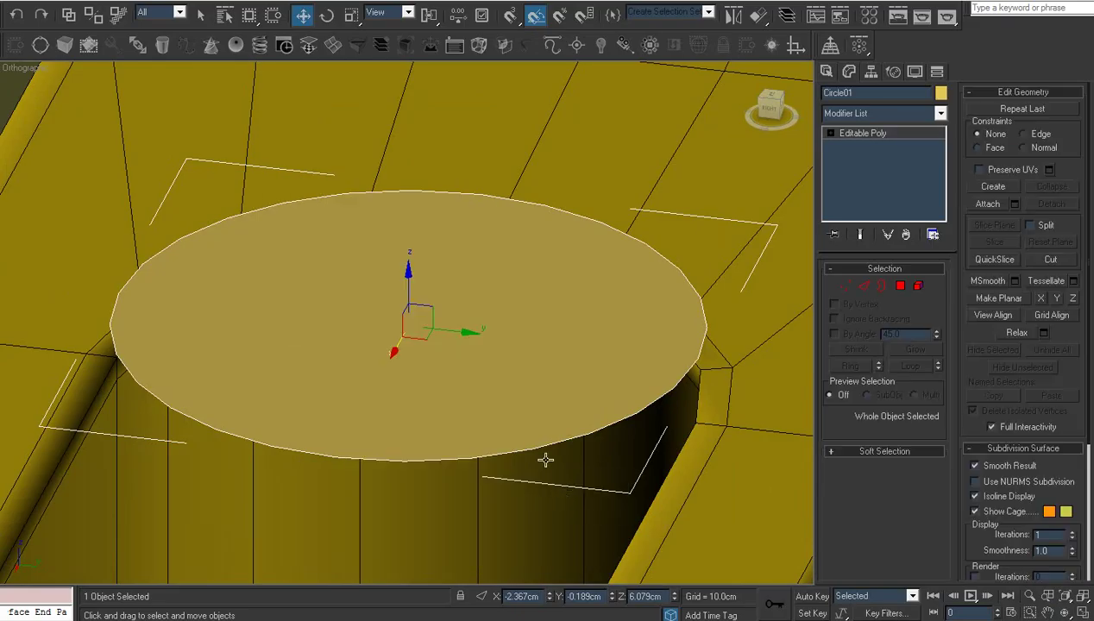
- Select the disc's border and extend a copy of it 0.661 cm downward into the slot to form the button's side wall
{"action": "scroll", "coordinate": [521, 423], "scroll_direction": "down", "scroll_amount": 2}
{"action": "middle_click_drag", "start_coordinate": [523, 426], "coordinate": [521, 413]}
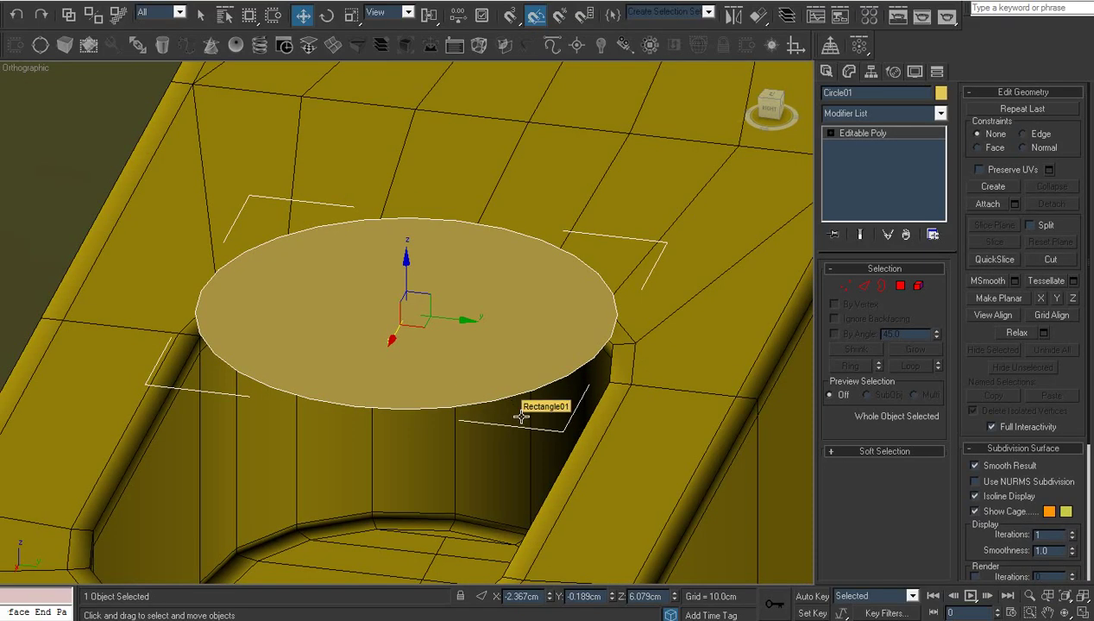
{"action": "key", "text": "3"}
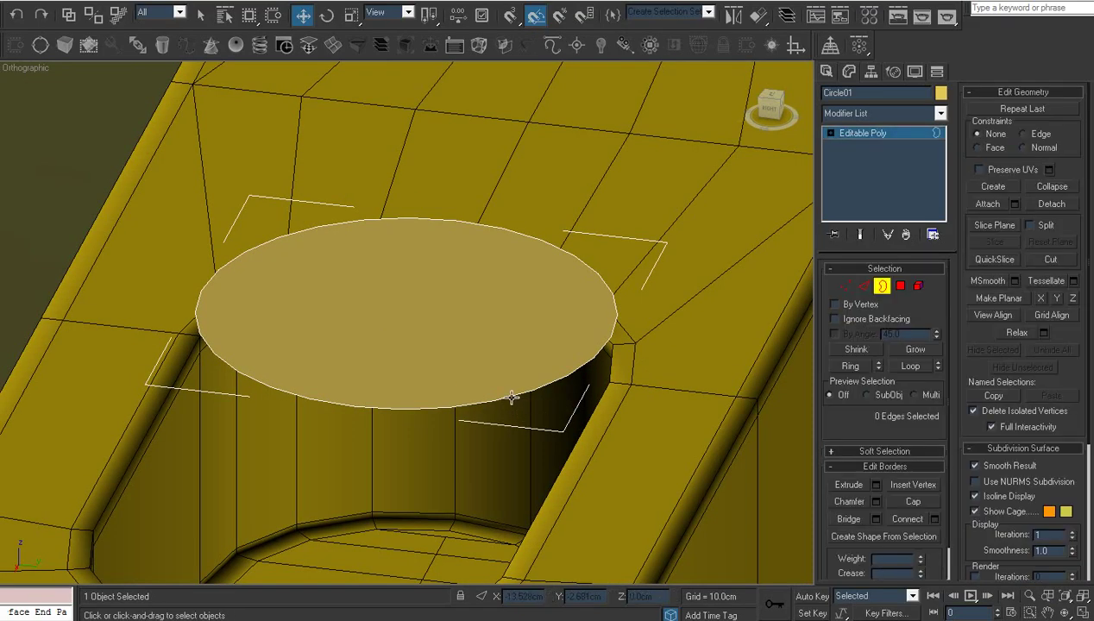
{"action": "left_click", "coordinate": [513, 397]}
{"action": "right_click", "coordinate": [511, 399]}
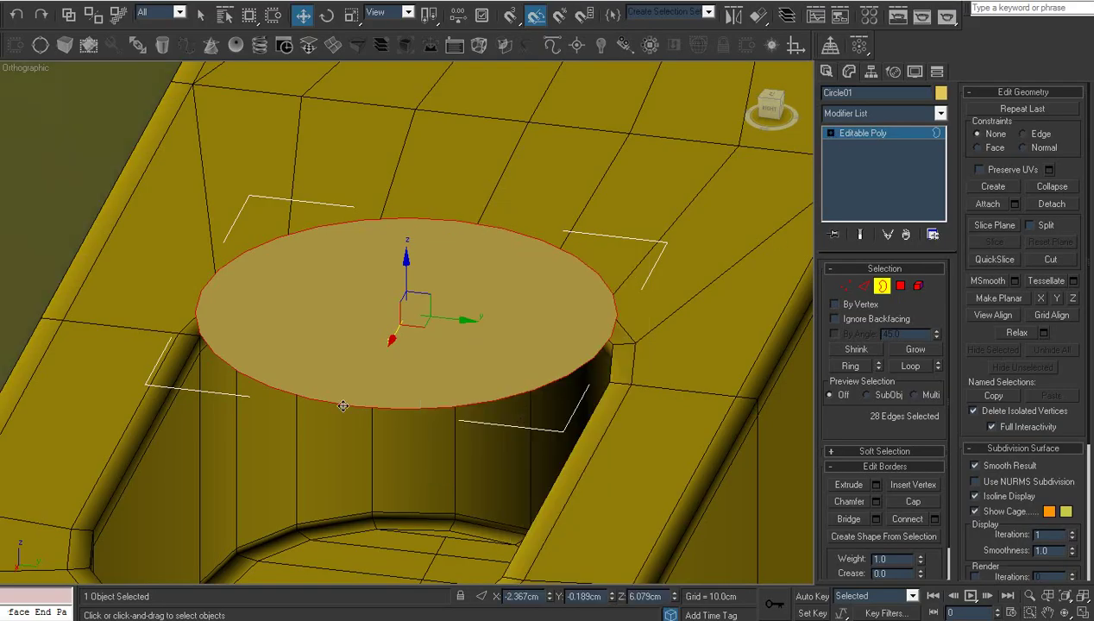
{"action": "left_click_drag", "start_coordinate": [396, 277], "coordinate": [429, 489], "text": "shift"}
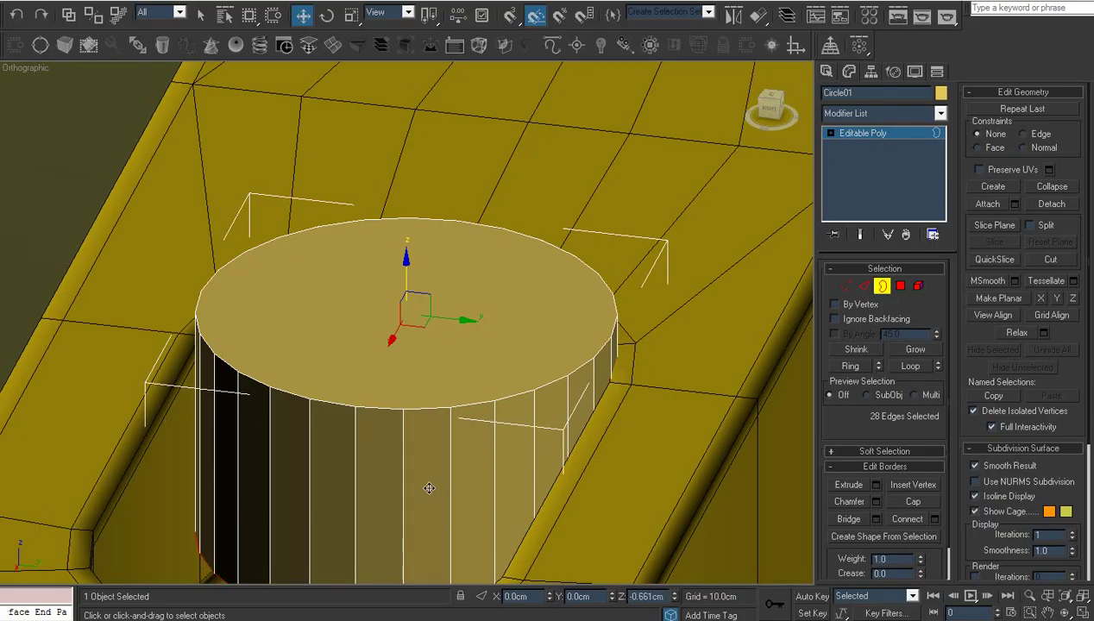
- Inset the button's round top polygon by 0.02 cm as a group
{"action": "scroll", "coordinate": [449, 350], "scroll_direction": "up", "scroll_amount": 2}
{"action": "middle_click_drag", "start_coordinate": [450, 344], "coordinate": [411, 448]}
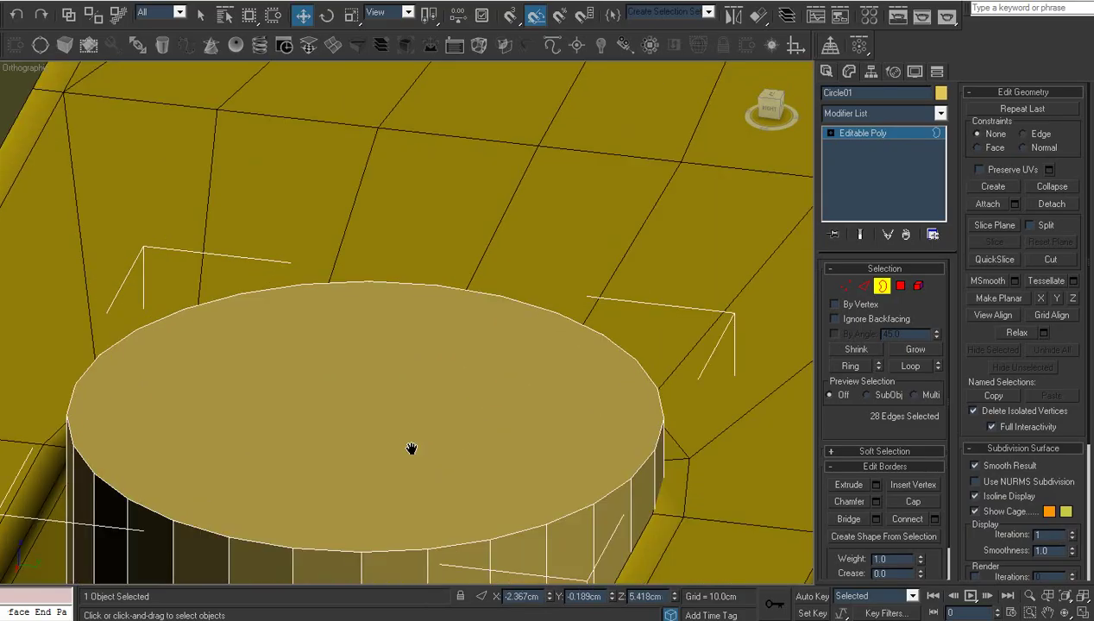
{"action": "key", "text": "4"}
{"action": "left_click", "coordinate": [454, 369]}
{"action": "right_click", "coordinate": [454, 370]}
{"action": "left_click", "coordinate": [357, 446]}
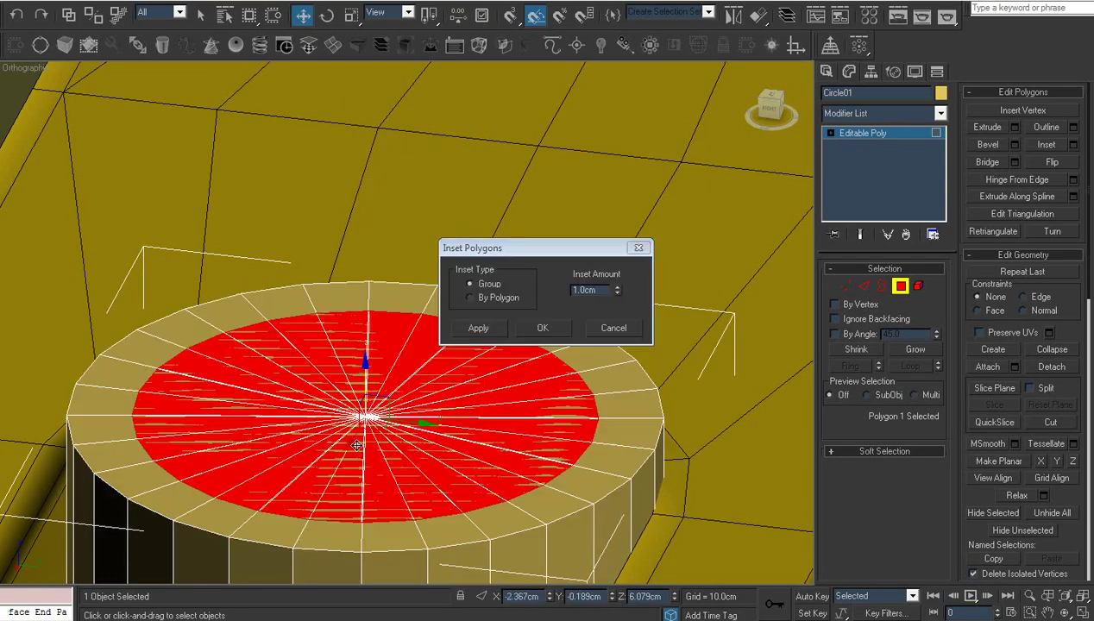
{"action": "right_click", "coordinate": [619, 292]}
{"action": "left_click_drag", "start_coordinate": [618, 291], "coordinate": [617, 299]}
{"action": "left_click", "coordinate": [617, 287]}
{"action": "left_click", "coordinate": [617, 287]}
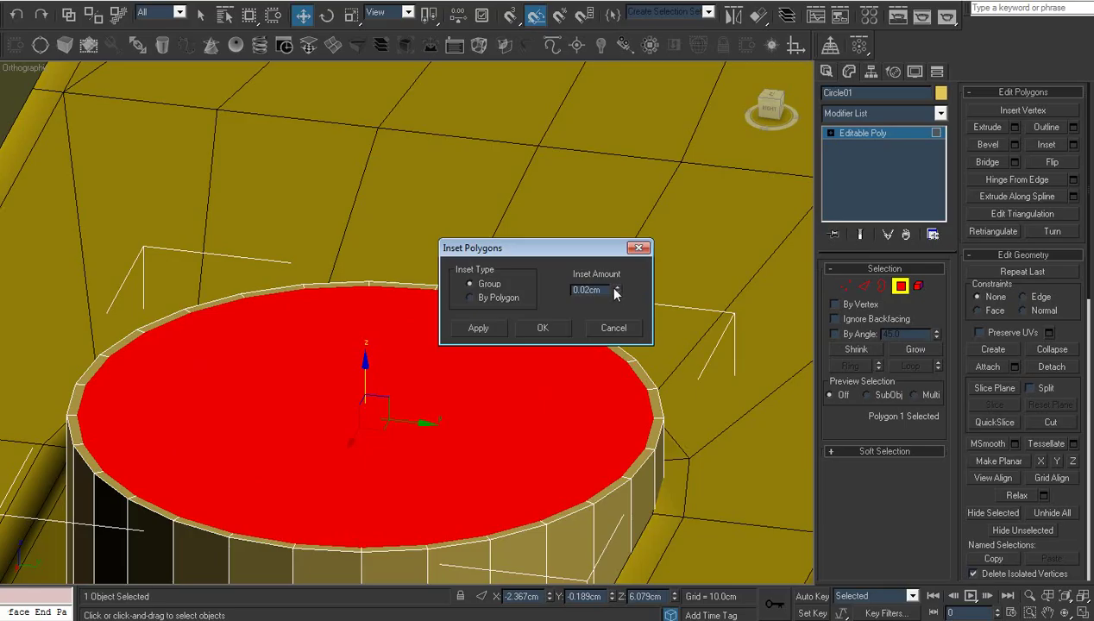
{"action": "left_click", "coordinate": [559, 326]}
- Connect the ring of vertical side-wall edges with one segment at slide -96, adding a supporting loop just below the button's top rim
{"action": "scroll", "coordinate": [529, 341], "scroll_direction": "down", "scroll_amount": 2}
{"action": "middle_click_drag", "start_coordinate": [529, 341], "coordinate": [521, 312]}
{"action": "key", "text": "2"}
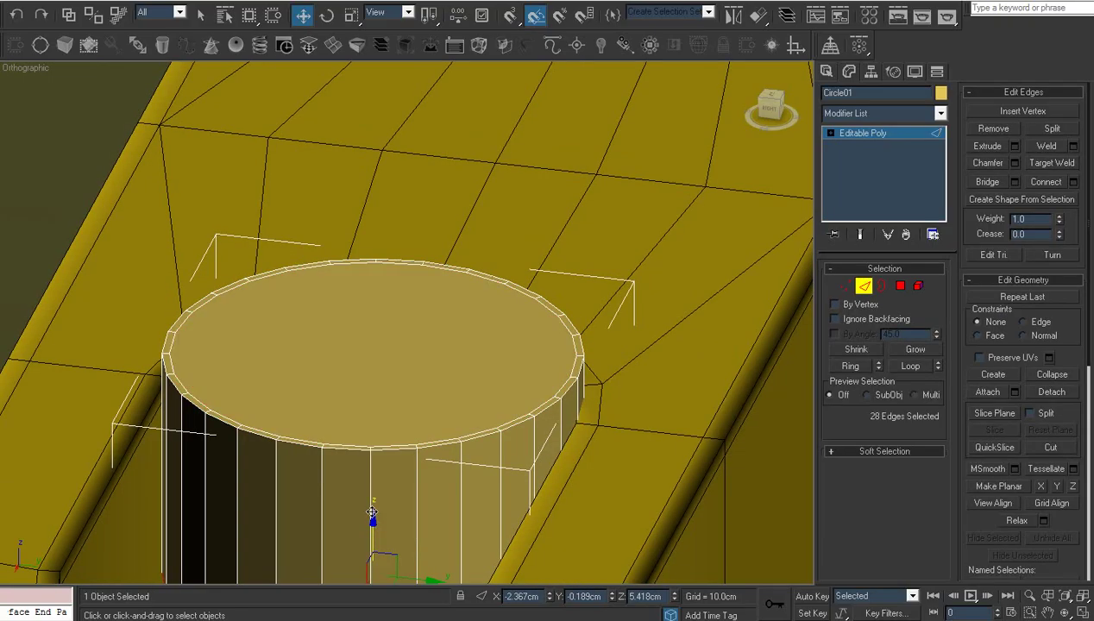
{"action": "left_click", "coordinate": [370, 506]}
{"action": "key", "text": "alt+r"}
{"action": "right_click", "coordinate": [441, 391]}
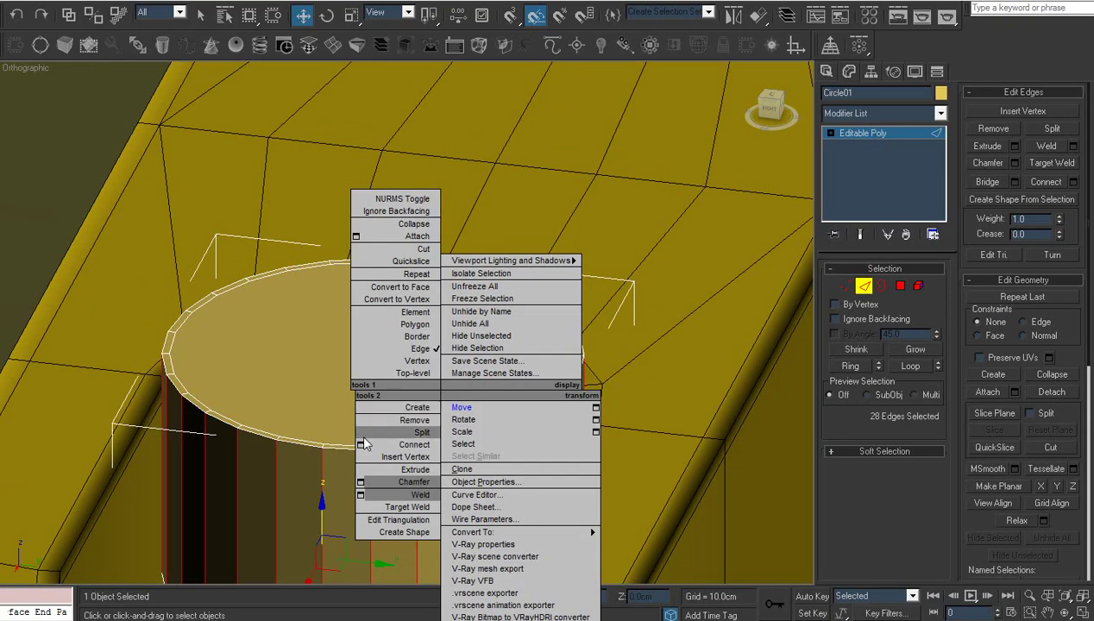
{"action": "left_click", "coordinate": [361, 444]}
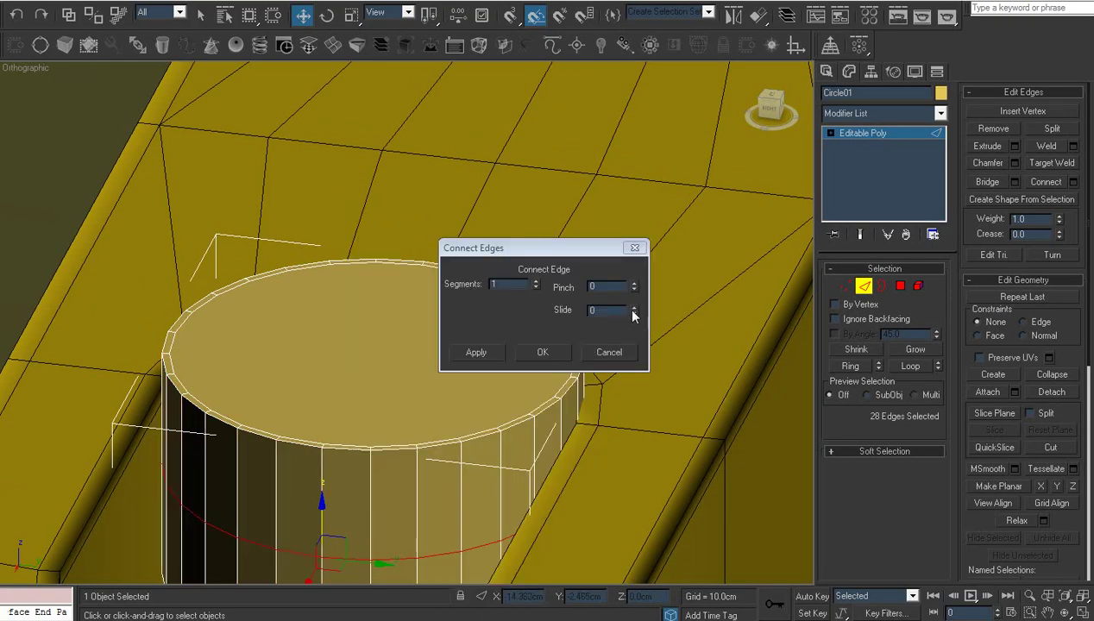
{"action": "left_click_drag", "start_coordinate": [632, 310], "coordinate": [630, 451]}
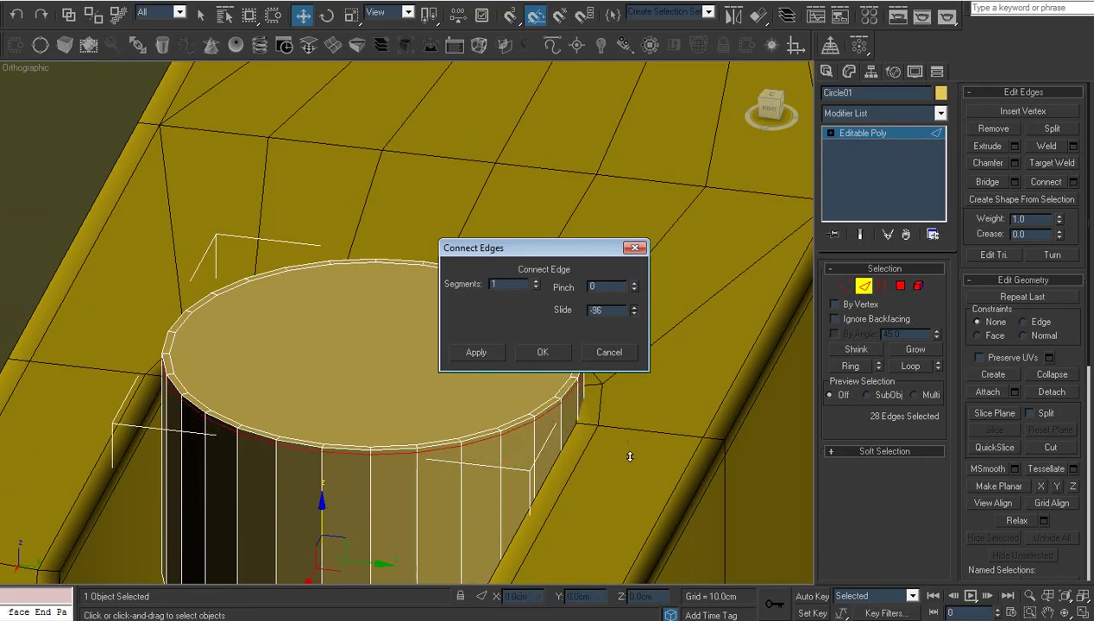
{"action": "left_click", "coordinate": [548, 353]}
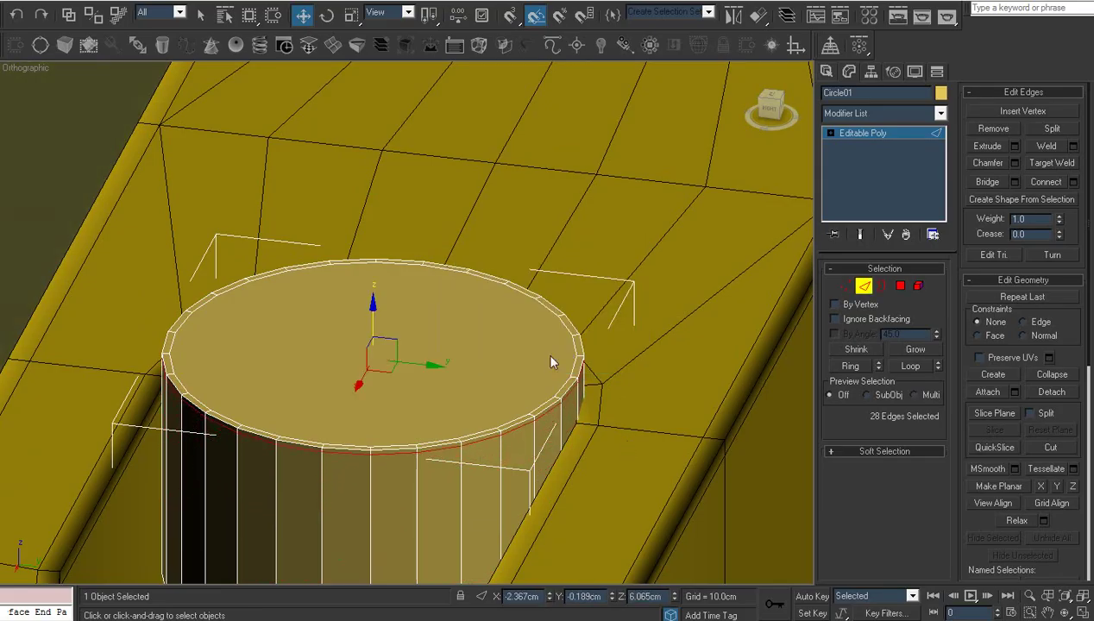
- Select the whole button element and assign it smoothing group 30
{"action": "left_click", "coordinate": [832, 134]}
{"action": "left_click", "coordinate": [853, 134]}
{"action": "mouse_move", "coordinate": [427, 330]}
{"action": "middle_mouse_down"}
{"action": "mouse_move", "coordinate": [439, 340]}
{"action": "mouse_move", "coordinate": [434, 312]}
{"action": "middle_mouse_up"}
{"action": "scroll", "coordinate": [434, 312], "scroll_direction": "down", "scroll_amount": 4}
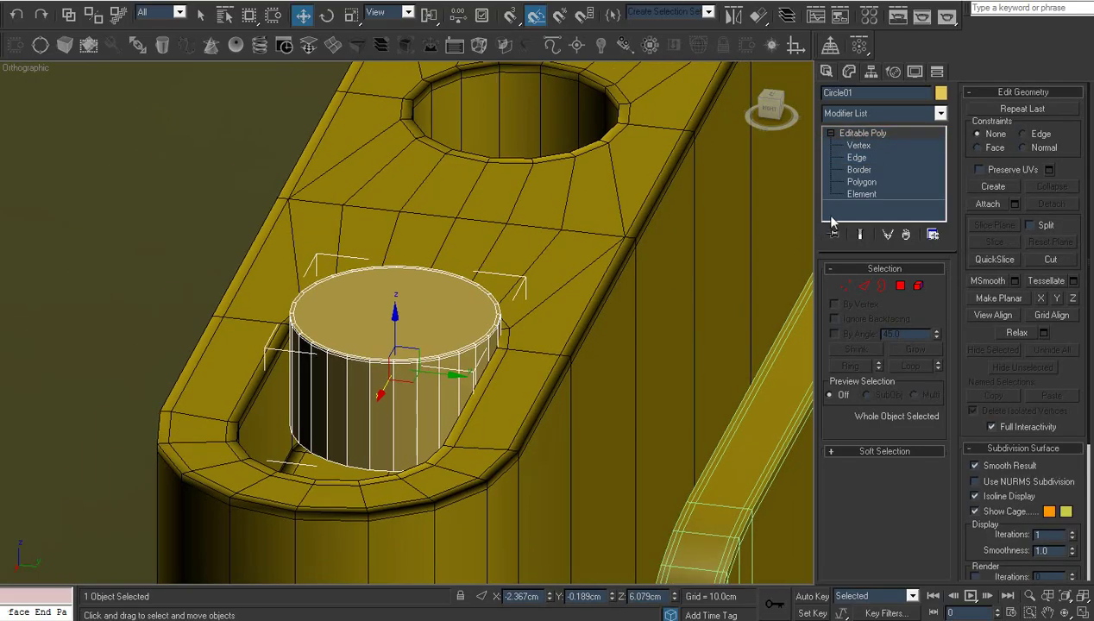
{"action": "left_click", "coordinate": [854, 194]}
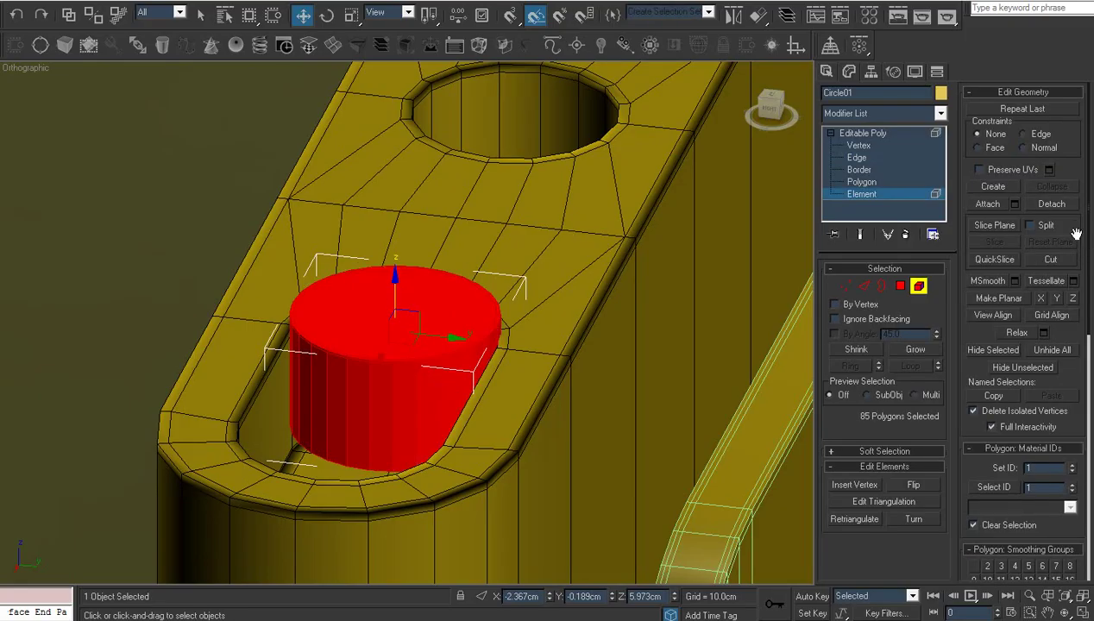
{"action": "left_click_drag", "start_coordinate": [1075, 543], "coordinate": [1074, 405]}
{"action": "left_click", "coordinate": [1041, 475]}
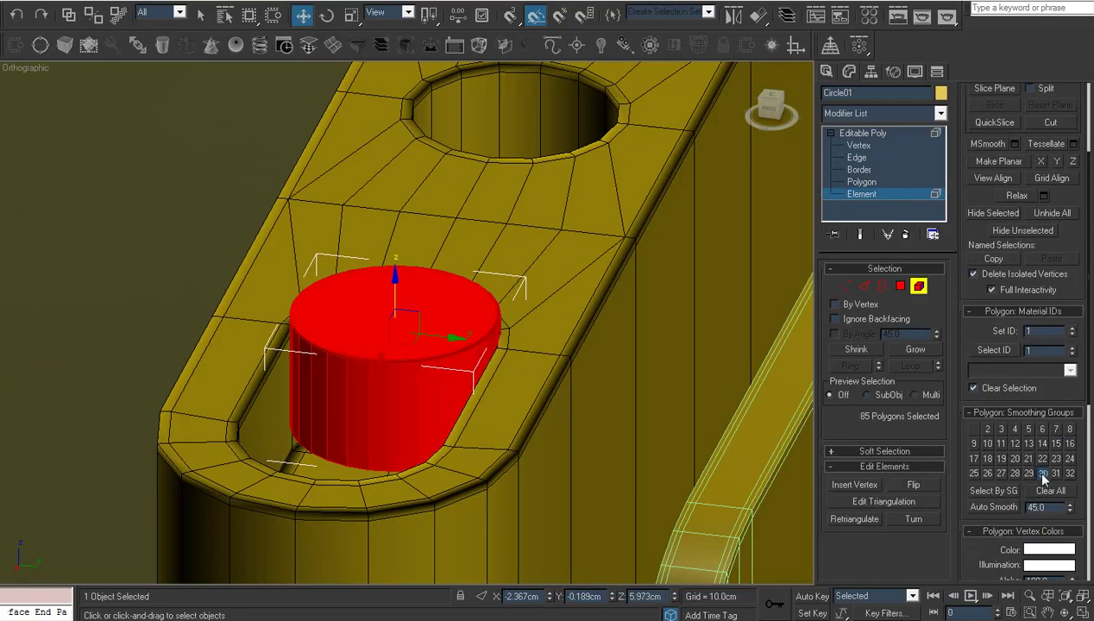
{"action": "left_click", "coordinate": [868, 134]}
{"action": "scroll", "coordinate": [543, 258], "scroll_direction": "down", "scroll_amount": 3}
{"action": "middle_click_drag", "start_coordinate": [543, 259], "coordinate": [491, 238]}
{"action": "scroll", "coordinate": [543, 266], "scroll_direction": "down", "scroll_amount": 2}
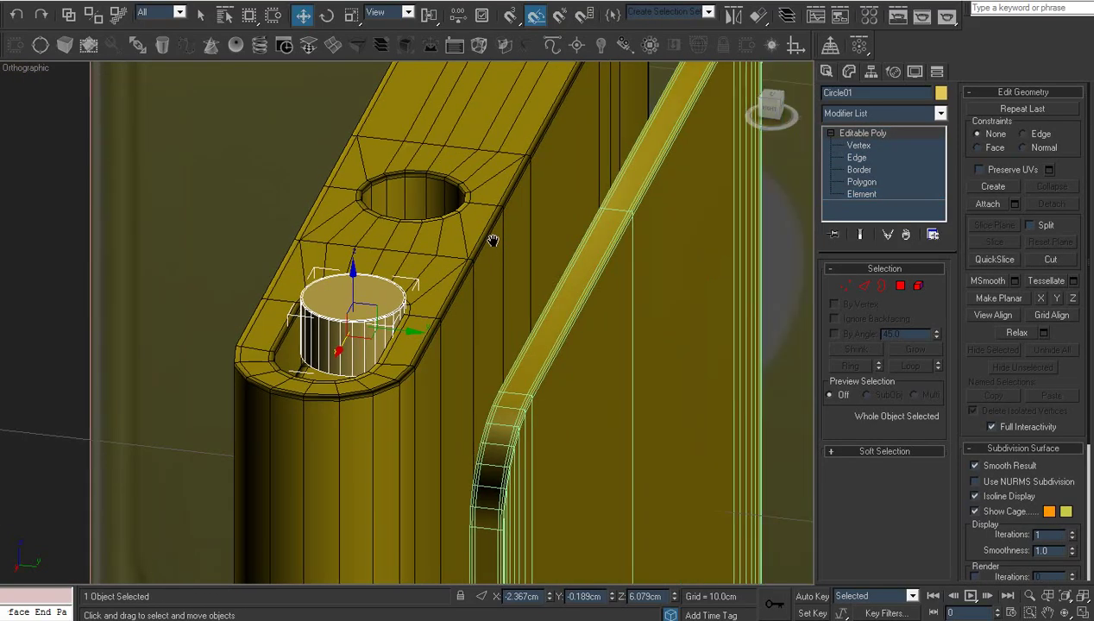
{"action": "scroll", "coordinate": [459, 341], "scroll_direction": "up", "scroll_amount": 5}
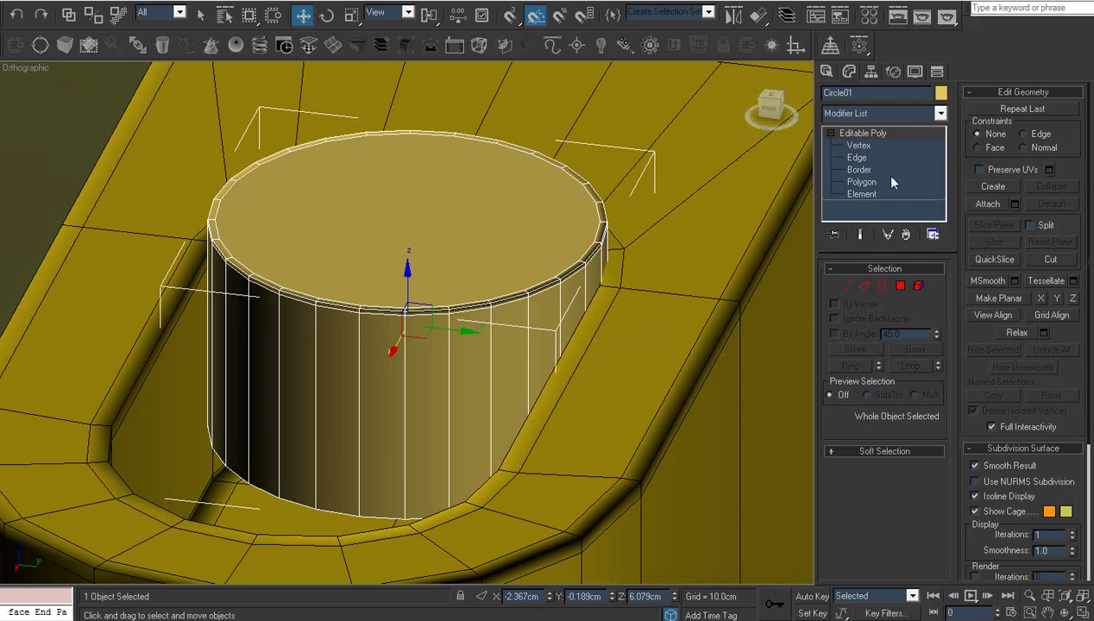
- In the Top view, move the button along X to -1.191 cm, against the rounded outer end of the slot
{"action": "key", "text": "t"}
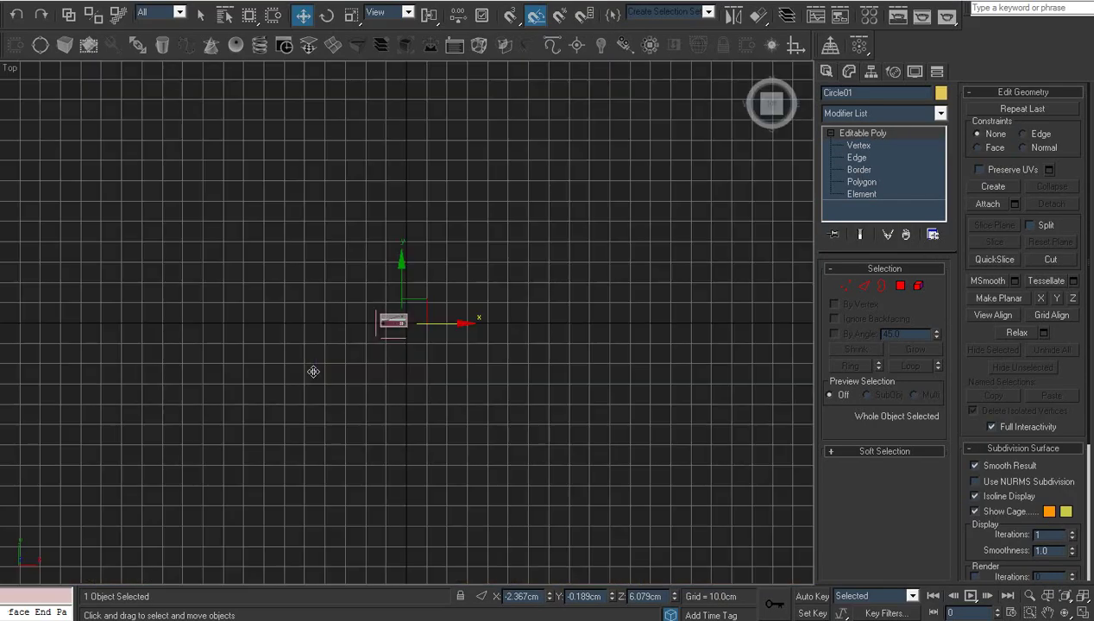
{"action": "key", "text": "z"}
{"action": "scroll", "coordinate": [478, 376], "scroll_direction": "down", "scroll_amount": 5}
{"action": "middle_click_drag", "start_coordinate": [451, 388], "coordinate": [308, 335]}
{"action": "middle_click_drag", "start_coordinate": [435, 352], "coordinate": [368, 355]}
{"action": "scroll", "coordinate": [366, 353], "scroll_direction": "up", "scroll_amount": 2}
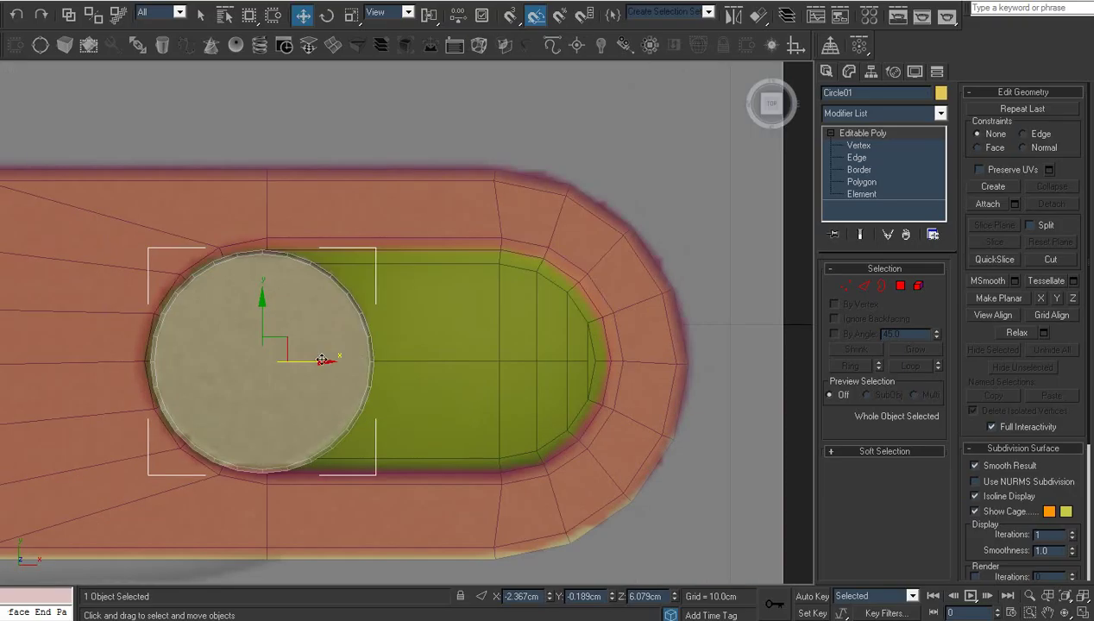
{"action": "left_click_drag", "start_coordinate": [309, 363], "coordinate": [545, 367]}
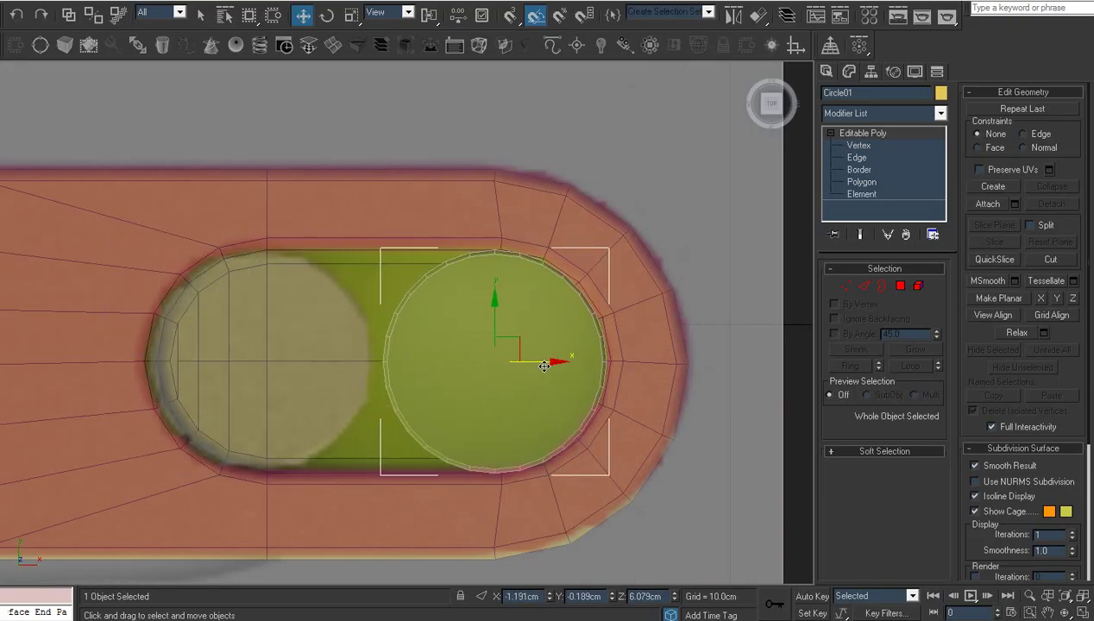
- Orbit to the slot's open side and select the border at the bottom of the button's side wall
{"action": "left_click", "coordinate": [864, 173]}
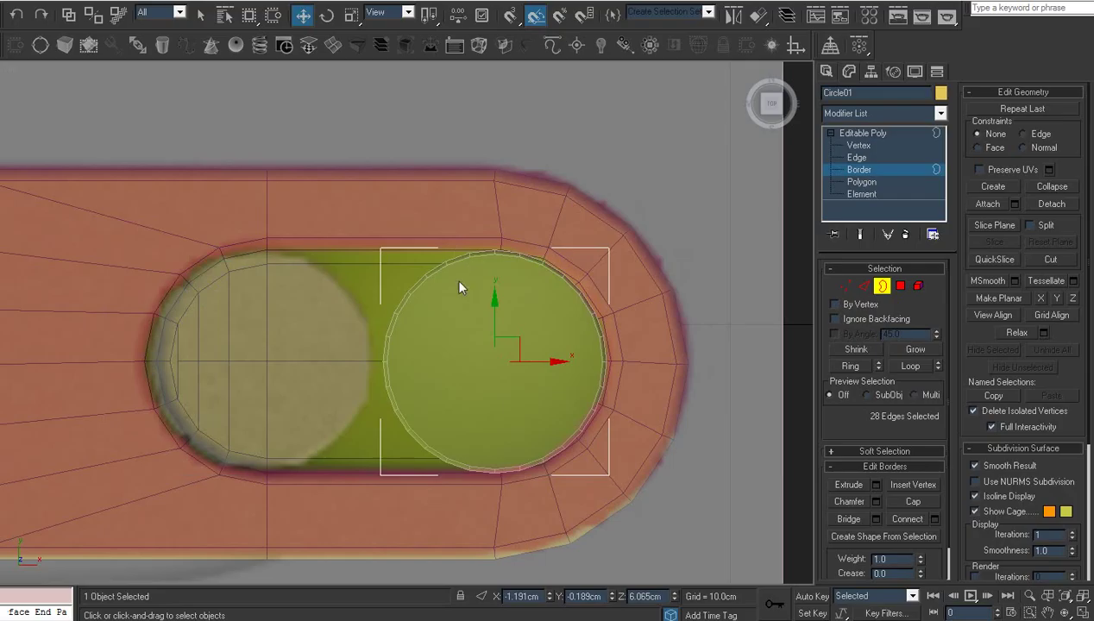
{"action": "left_click", "coordinate": [1066, 611]}
{"action": "left_click_drag", "start_coordinate": [509, 436], "coordinate": [526, 327]}
{"action": "left_click_drag", "start_coordinate": [467, 421], "coordinate": [501, 431]}
{"action": "scroll", "coordinate": [442, 412], "scroll_direction": "up", "scroll_amount": 2}
{"action": "right_click", "coordinate": [442, 413]}
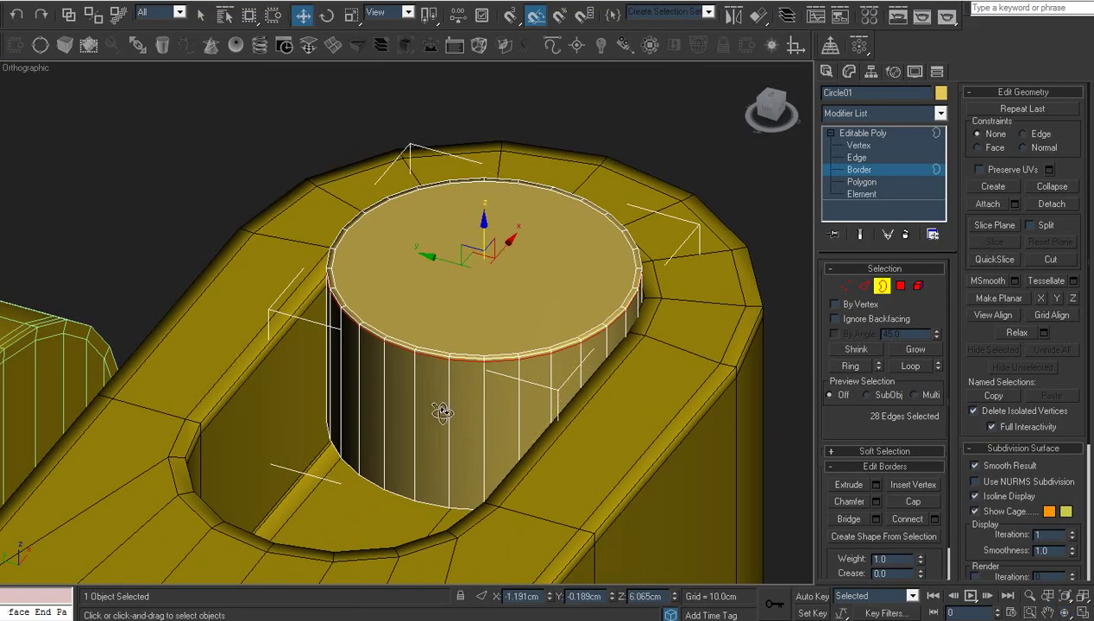
{"action": "left_click", "coordinate": [405, 496]}
{"action": "scroll", "coordinate": [406, 501], "scroll_direction": "up", "scroll_amount": 3}
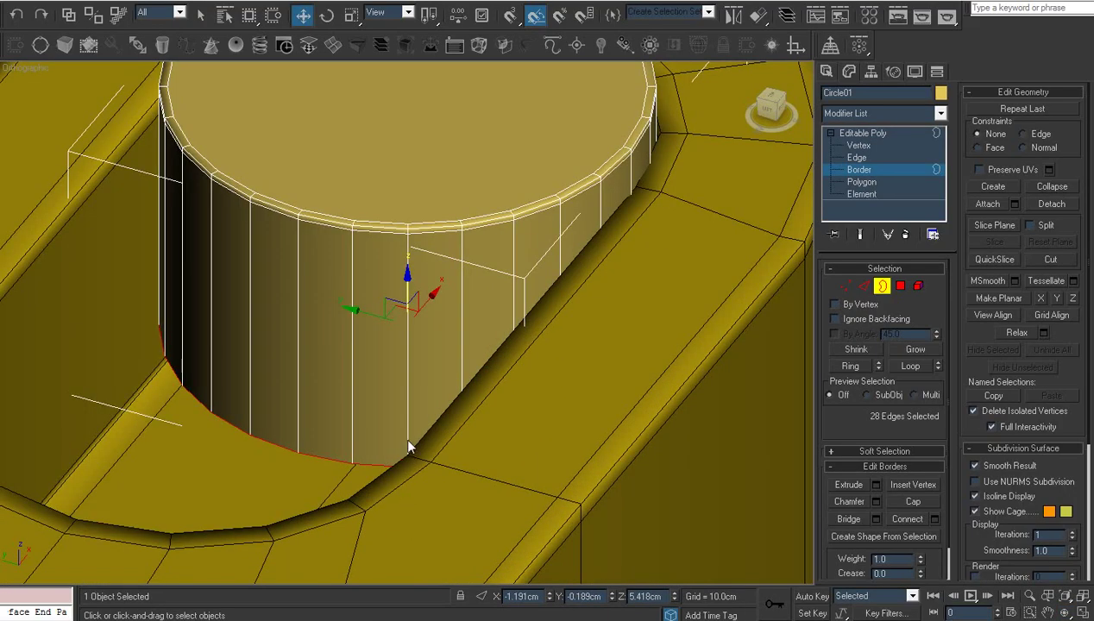
- Keep only the slot-facing half of the bottom border edges selected and extend a copy along X to -2.702 cm in the Top view
{"action": "key", "text": "t"}
{"action": "key", "text": "z"}
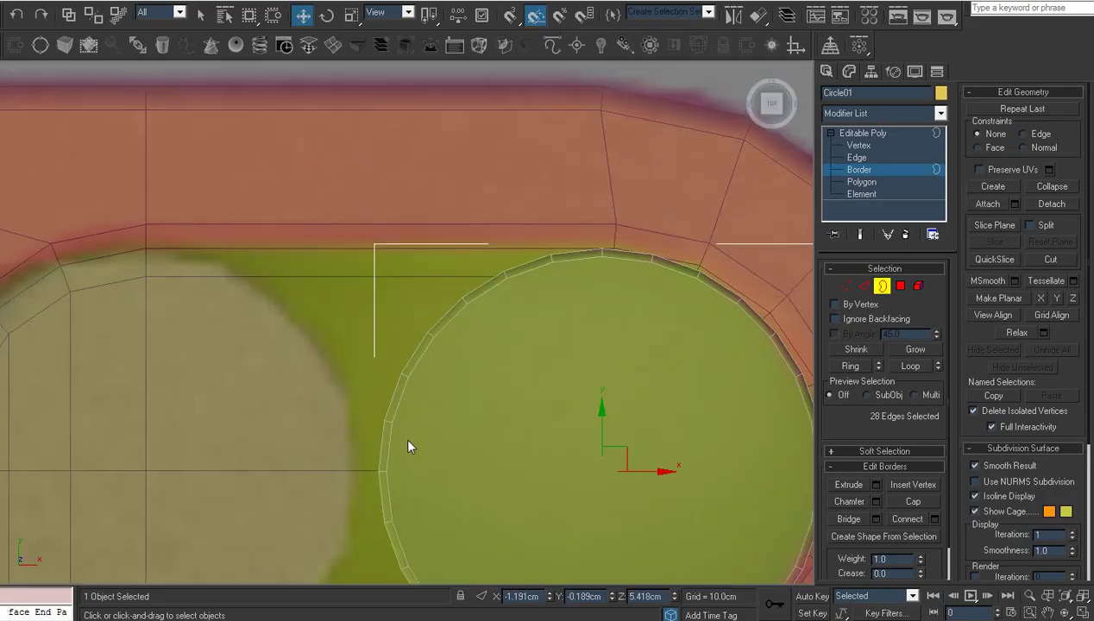
{"action": "scroll", "coordinate": [409, 441], "scroll_direction": "down", "scroll_amount": 3}
{"action": "middle_click_drag", "start_coordinate": [409, 441], "coordinate": [356, 401]}
{"action": "left_click", "coordinate": [875, 159]}
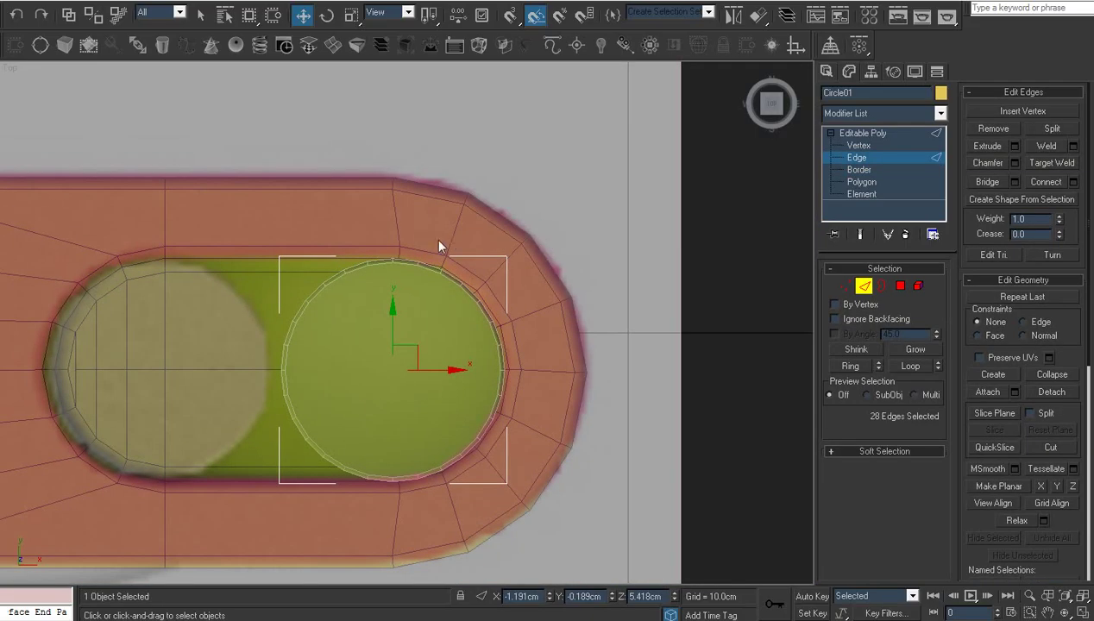
{"action": "left_click_drag", "start_coordinate": [574, 492], "coordinate": [580, 511], "text": "alt"}
{"action": "middle_click_drag", "start_coordinate": [404, 389], "coordinate": [496, 397]}
{"action": "left_click_drag", "start_coordinate": [467, 381], "coordinate": [240, 383], "text": "shift"}
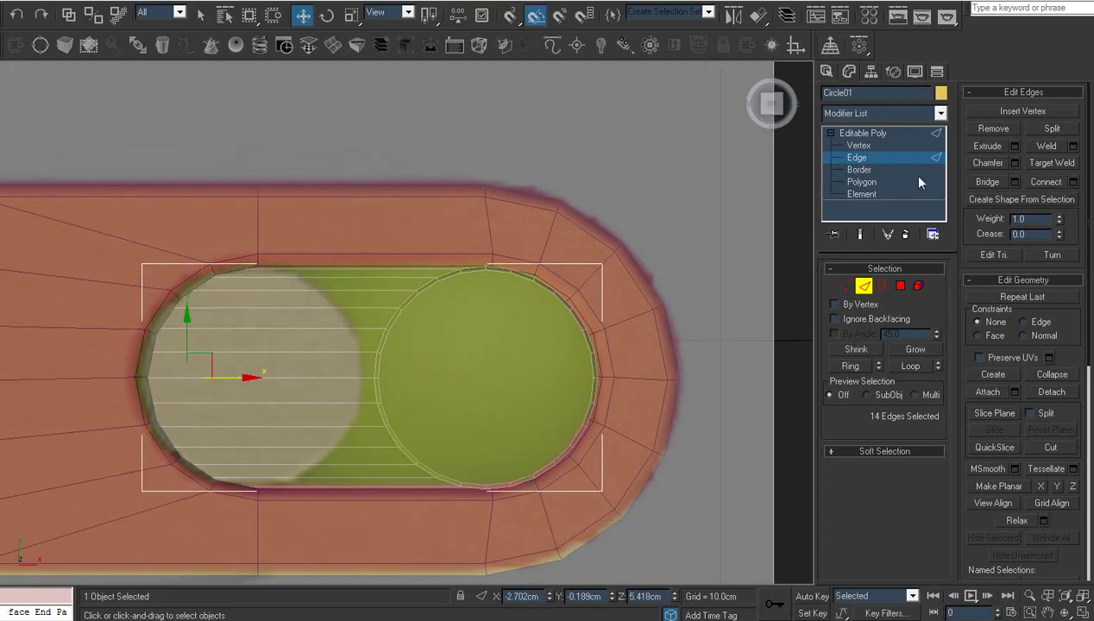
- Isolate the button and extend a copy of its open bottom border downward to Z 5.339 cm, giving the base plate thickness
{"action": "left_click", "coordinate": [882, 136]}
{"action": "key", "text": "alt+q"}
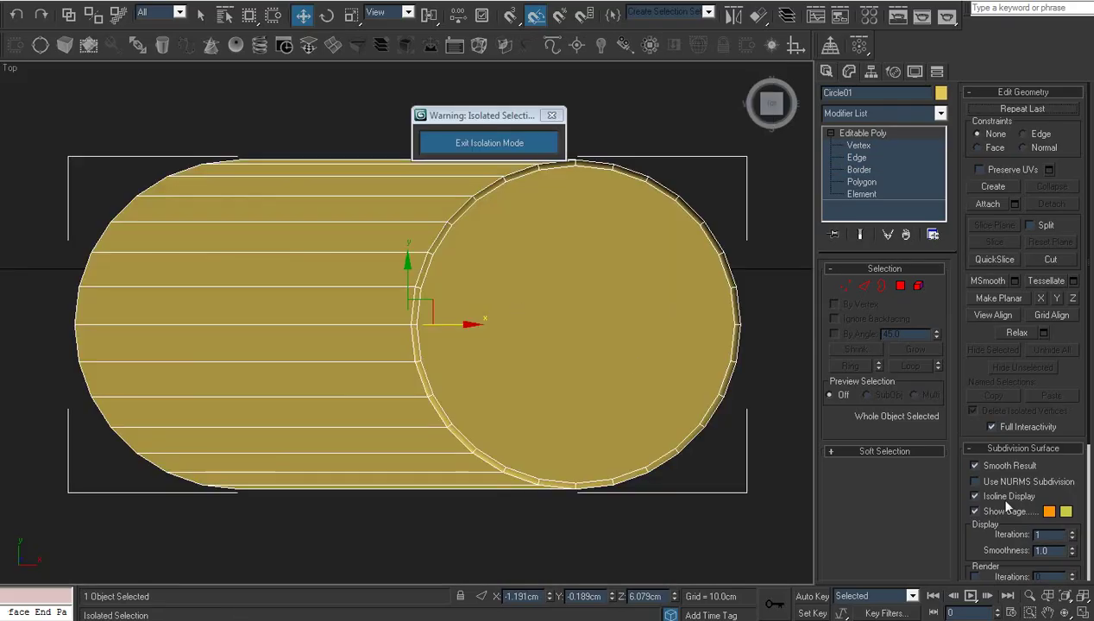
{"action": "left_click", "coordinate": [1067, 612]}
{"action": "left_click_drag", "start_coordinate": [439, 425], "coordinate": [518, 357]}
{"action": "right_click", "coordinate": [518, 358]}
{"action": "left_click", "coordinate": [861, 170]}
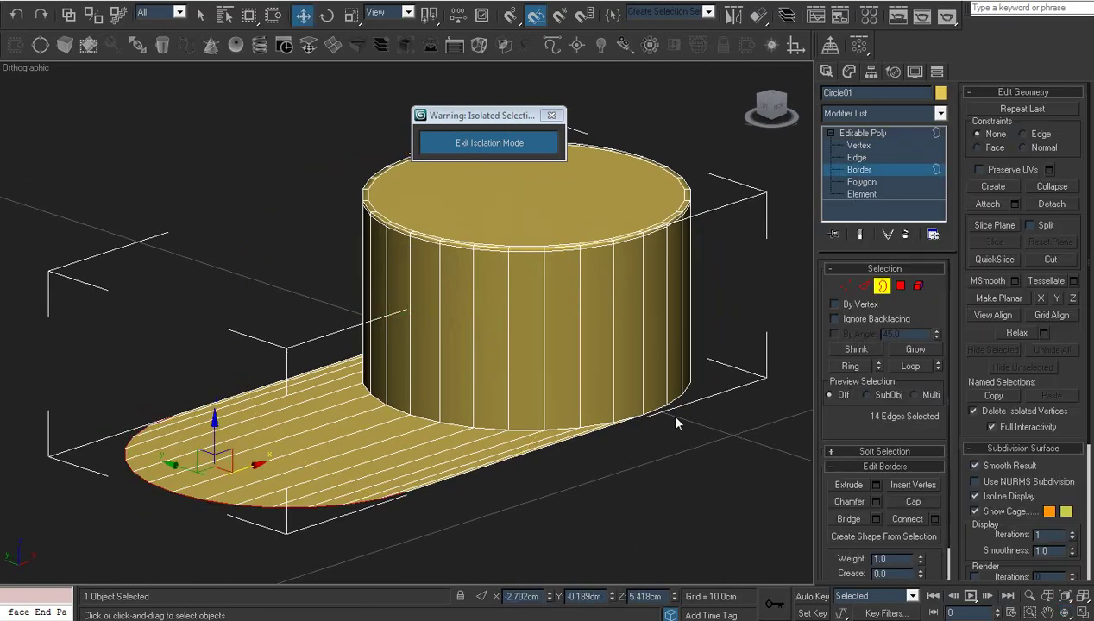
{"action": "left_click", "coordinate": [658, 411]}
{"action": "left_click_drag", "start_coordinate": [407, 371], "coordinate": [407, 388], "text": "shift"}
- Connect the cylinder's vertical edges with one segment at slide 96, adding a supporting loop just above the base plate
{"action": "scroll", "coordinate": [420, 319], "scroll_direction": "up", "scroll_amount": 5}
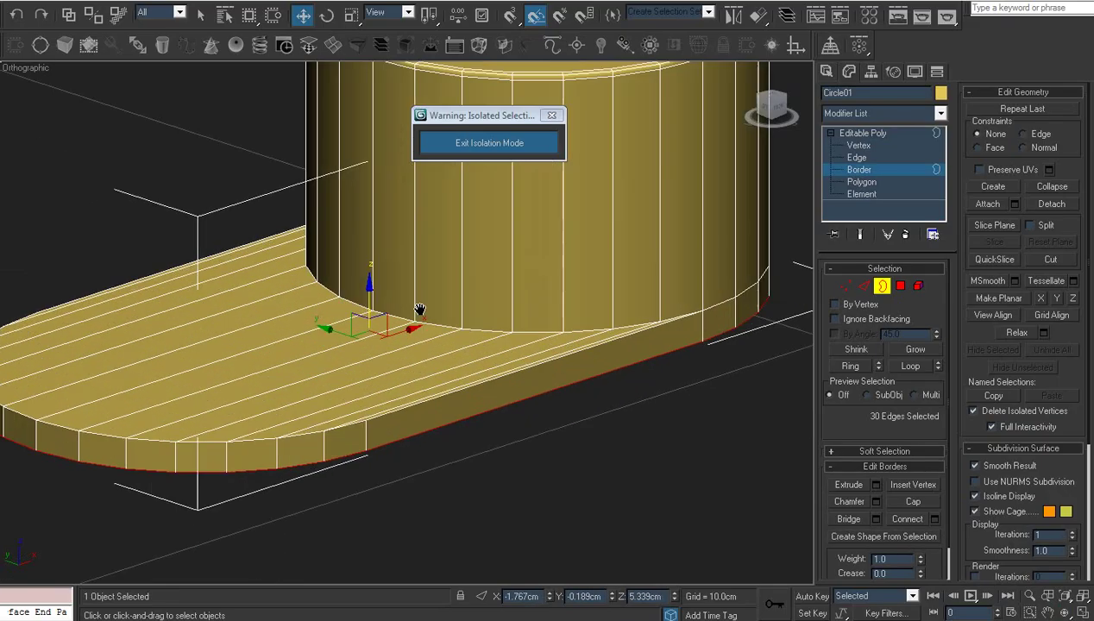
{"action": "middle_click_drag", "start_coordinate": [475, 328], "coordinate": [424, 348]}
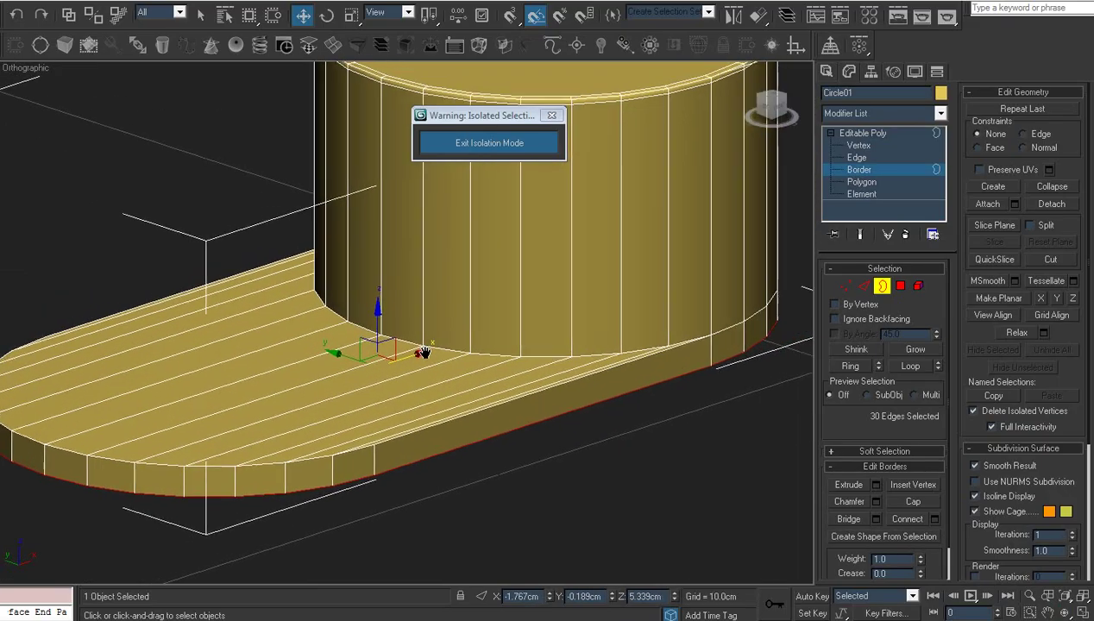
{"action": "middle_click_drag", "start_coordinate": [510, 339], "coordinate": [481, 378]}
{"action": "key", "text": "2"}
{"action": "left_click", "coordinate": [443, 354]}
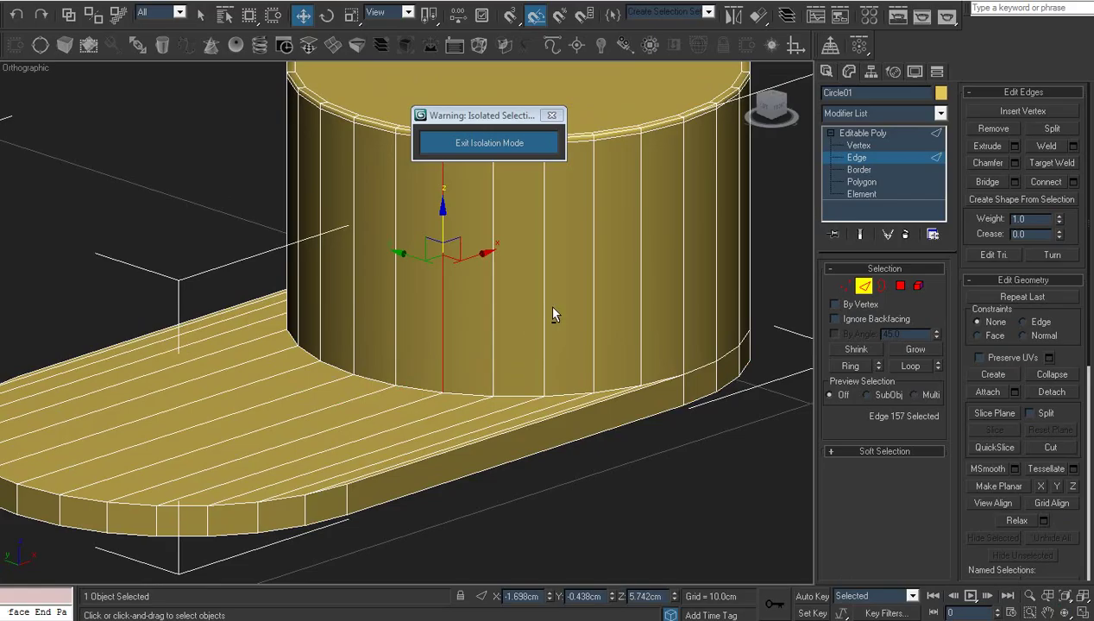
{"action": "key", "text": "alt+r"}
{"action": "right_click", "coordinate": [568, 302]}
{"action": "left_click", "coordinate": [485, 354]}
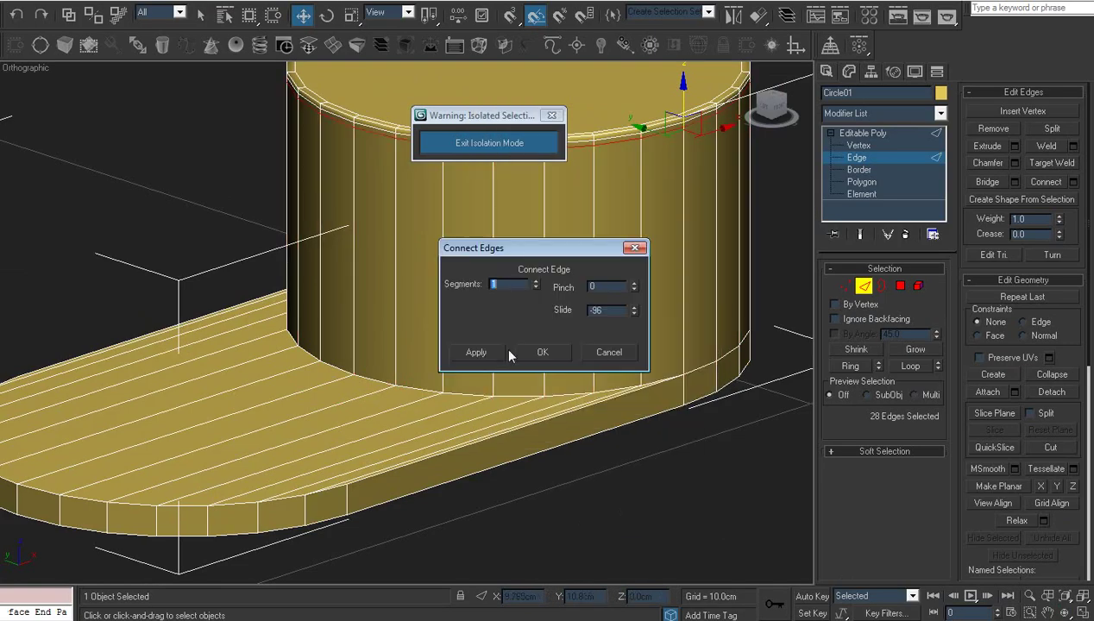
{"action": "left_click", "coordinate": [593, 313]}
{"action": "left_click", "coordinate": [544, 352]}
- Connect the vertical edges around the base plate's rim with two segments pinched close to its upper and lower borders
{"action": "left_click", "coordinate": [348, 495]}
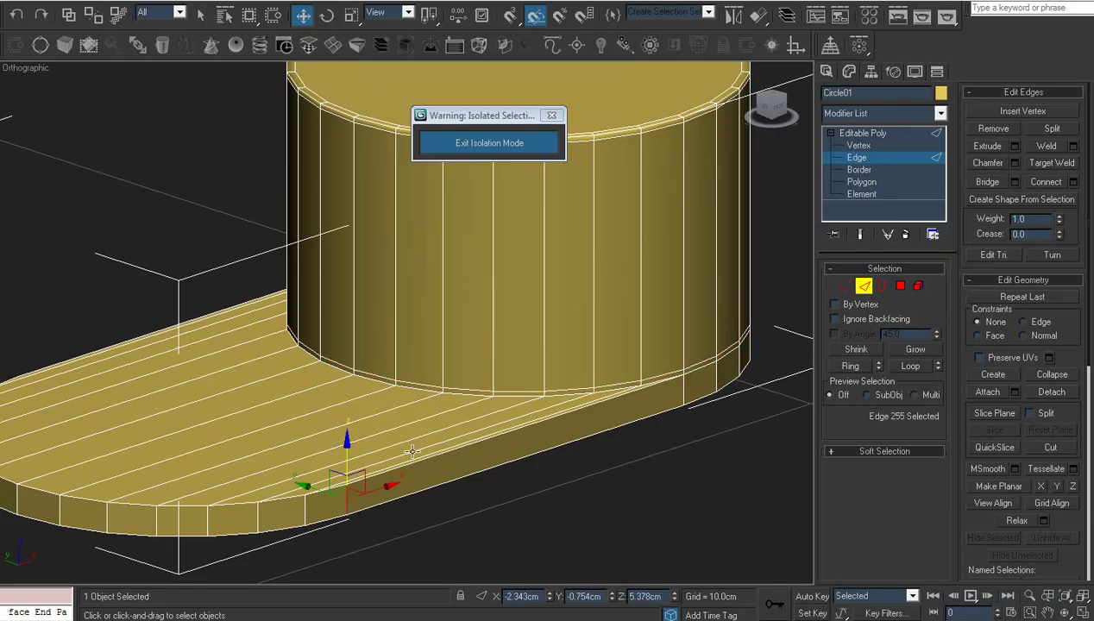
{"action": "key", "text": "alt+r"}
{"action": "right_click", "coordinate": [409, 391]}
{"action": "left_click", "coordinate": [328, 445]}
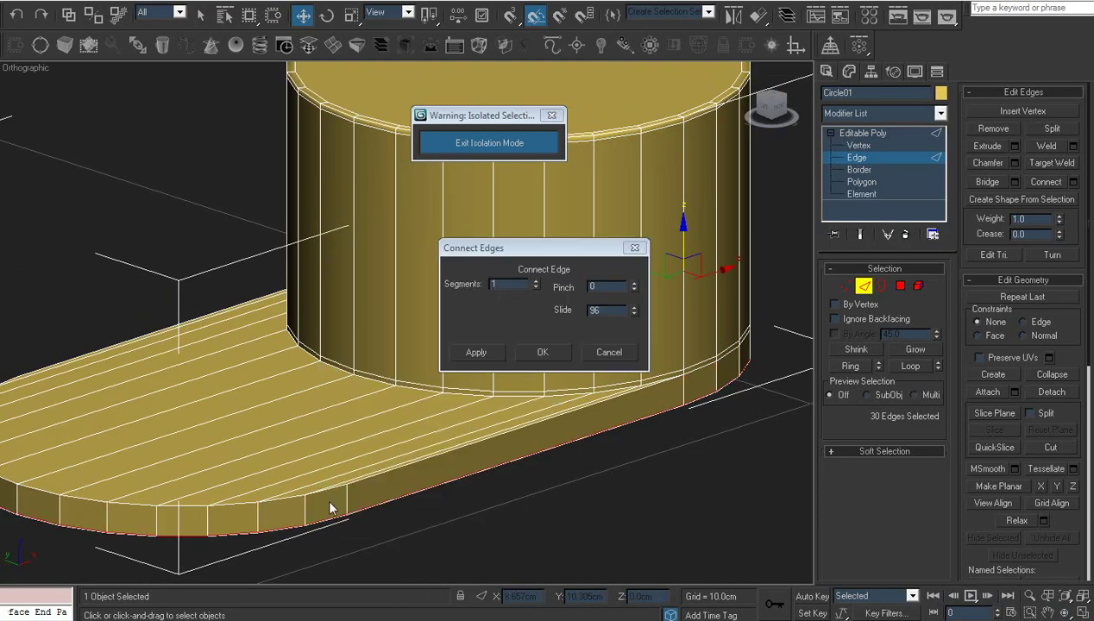
{"action": "right_click", "coordinate": [635, 313]}
{"action": "left_click", "coordinate": [536, 282]}
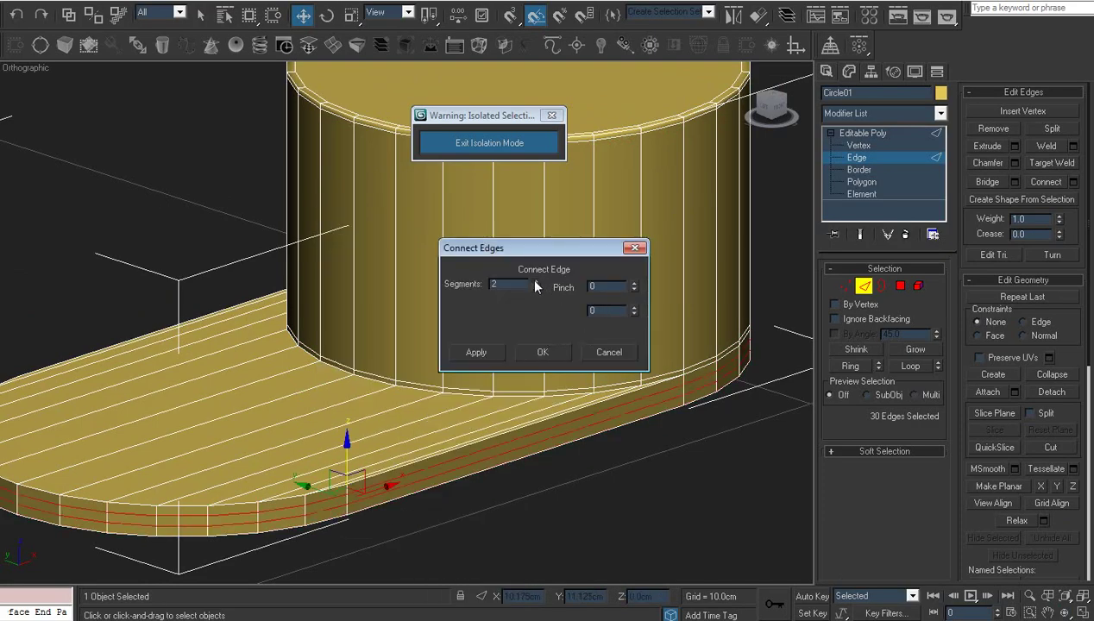
{"action": "double_click", "coordinate": [623, 311]}
{"action": "type", "text": "95"}
{"action": "key", "text": "Return"}
{"action": "right_click", "coordinate": [634, 312]}
{"action": "key", "text": "Return"}
{"action": "left_click", "coordinate": [543, 352]}
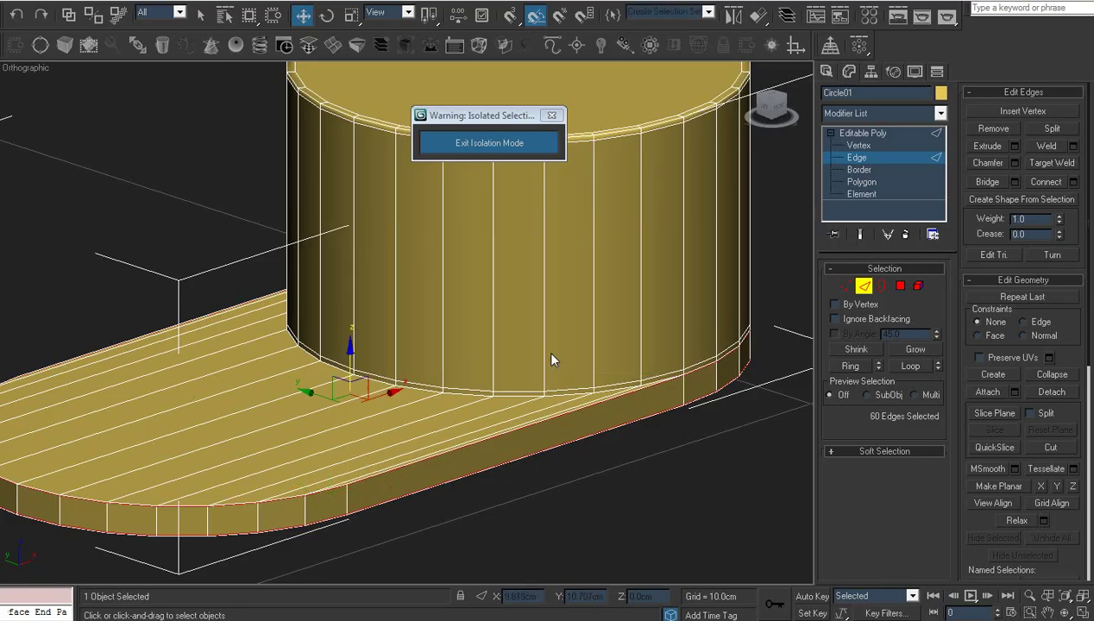
- Connect the lengthwise edges across the base plate's top with two segments pinched at 95, adding supporting loops near both ends
{"action": "middle_click_drag", "start_coordinate": [470, 369], "coordinate": [533, 370]}
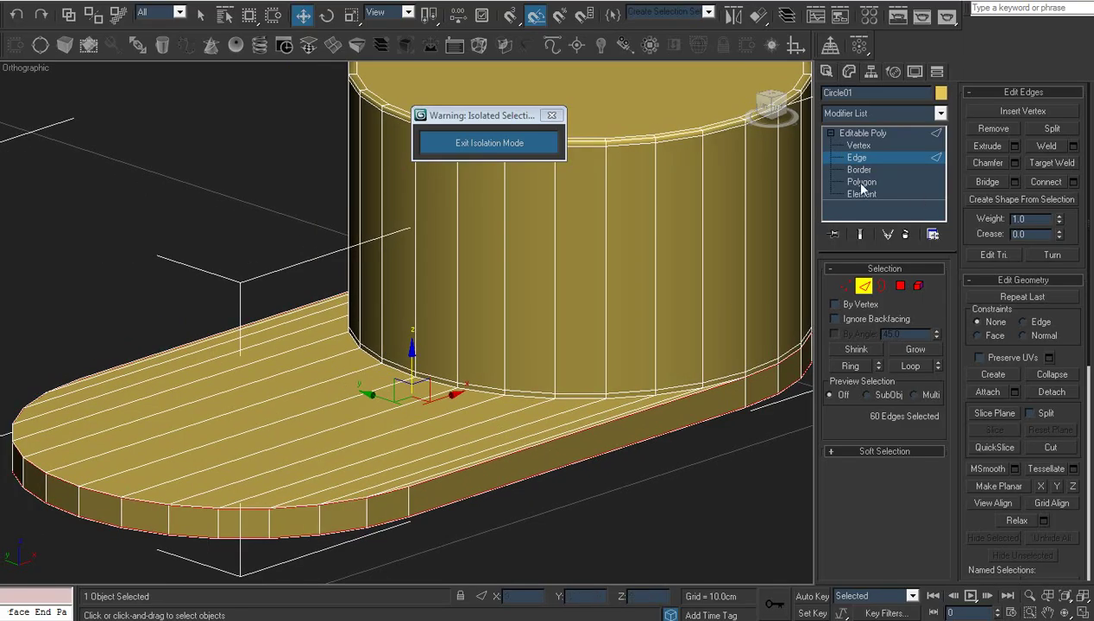
{"action": "left_click", "coordinate": [505, 455]}
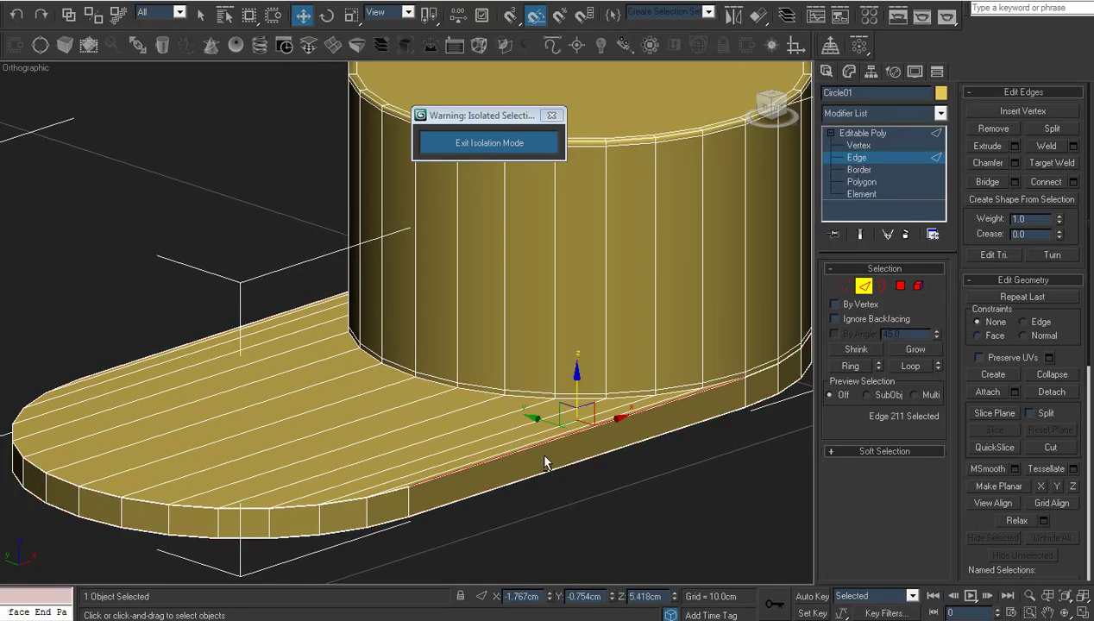
{"action": "key", "text": "alt+r"}
{"action": "right_click", "coordinate": [519, 353]}
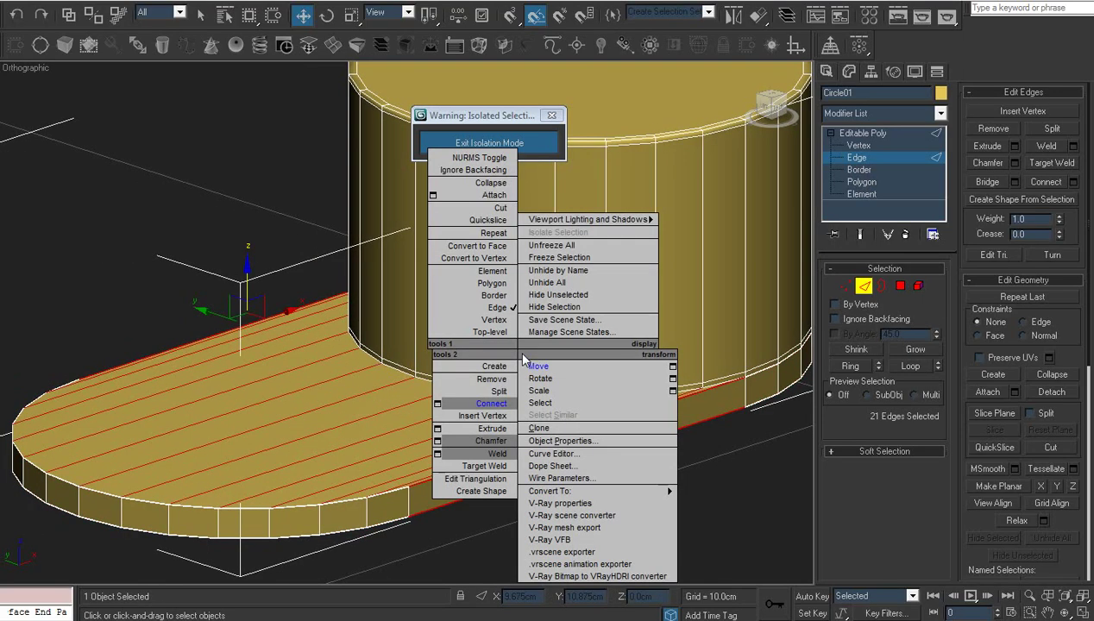
{"action": "left_click", "coordinate": [440, 402]}
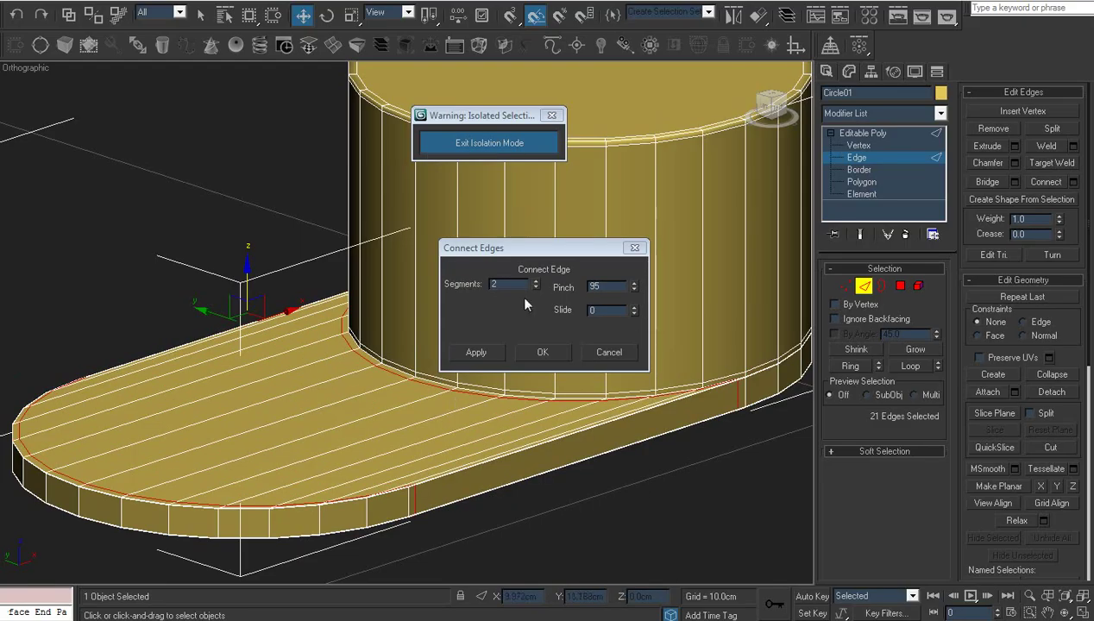
{"action": "left_click", "coordinate": [545, 351]}
{"action": "middle_click_drag", "start_coordinate": [589, 349], "coordinate": [557, 355]}
- Assign smoothing group 30 to the whole button element and return to object level
{"action": "left_click", "coordinate": [861, 193]}
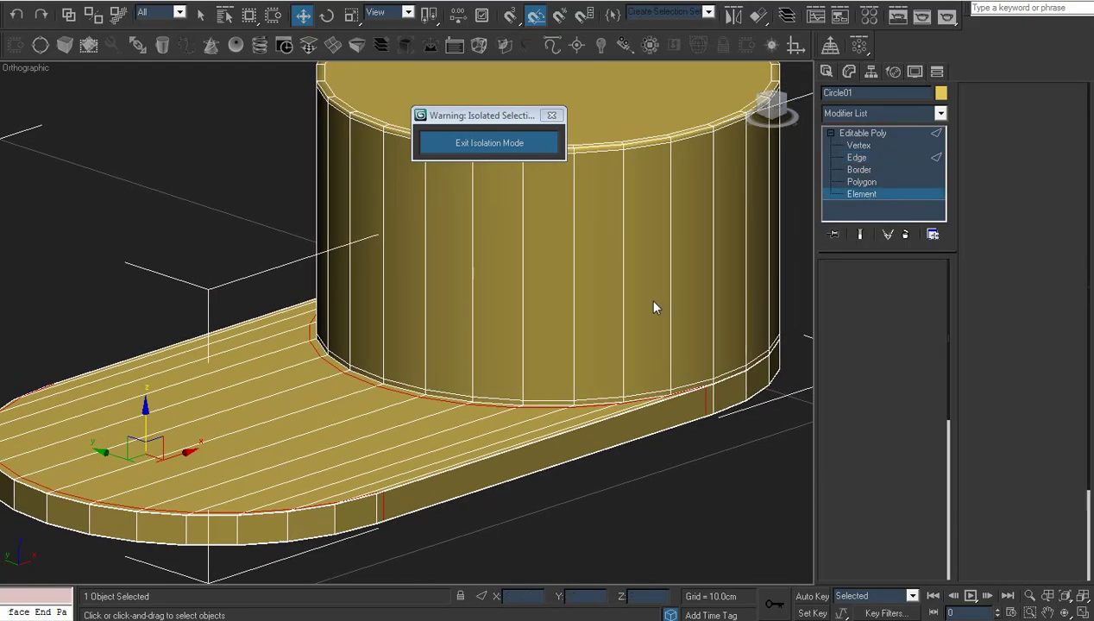
{"action": "left_click", "coordinate": [648, 298]}
{"action": "scroll", "coordinate": [1084, 379], "scroll_direction": "down", "scroll_amount": 5}
{"action": "scroll", "coordinate": [1083, 380], "scroll_direction": "down", "scroll_amount": 3}
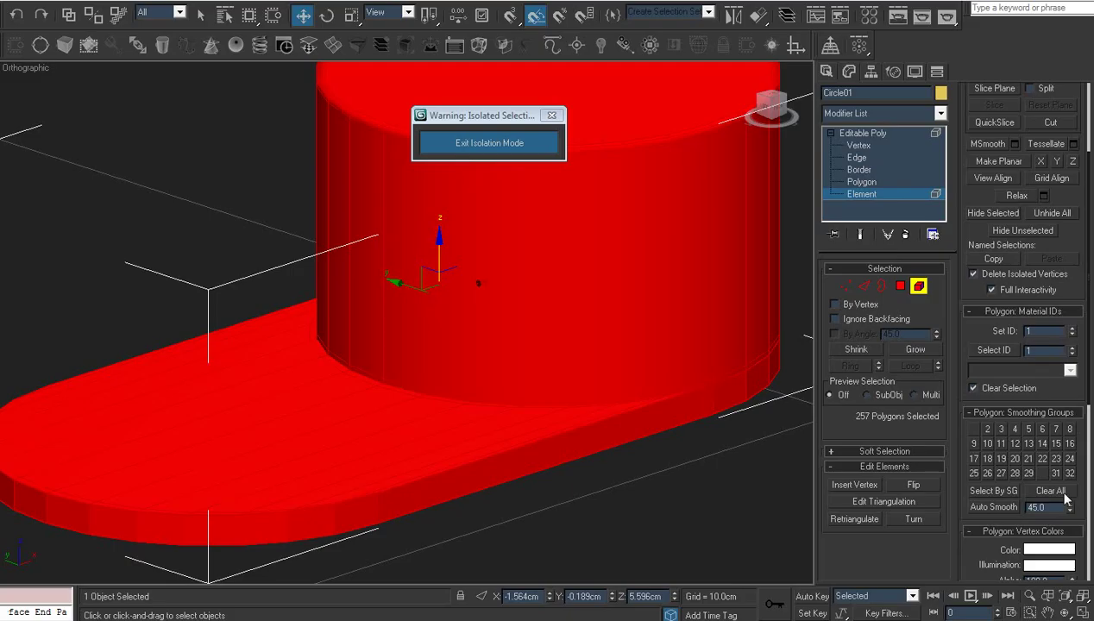
{"action": "left_click", "coordinate": [1043, 473]}
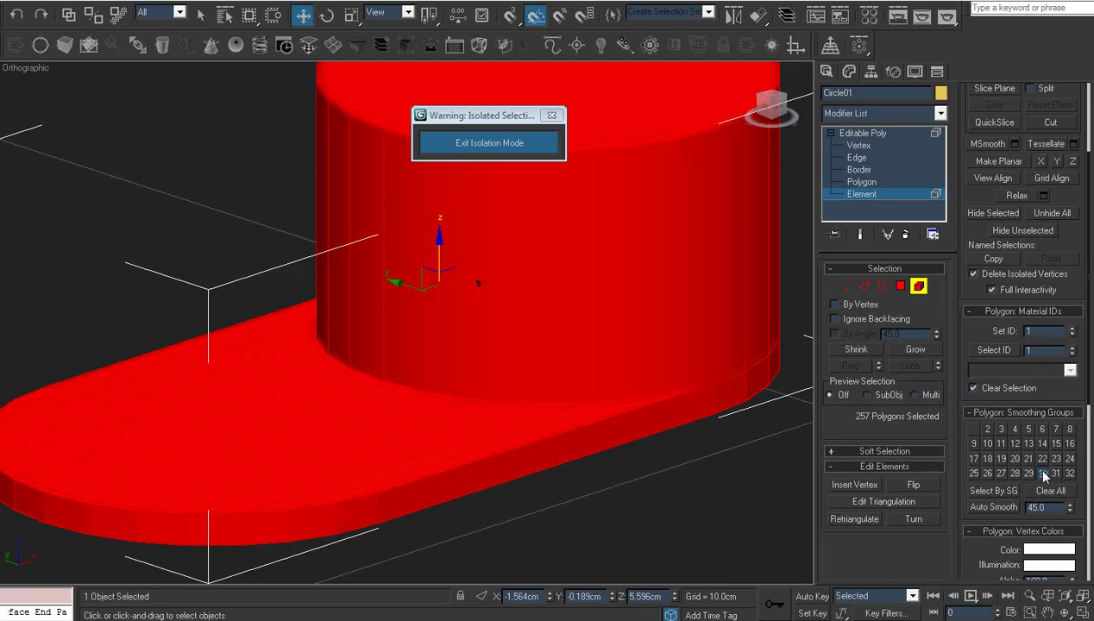
{"action": "left_click", "coordinate": [867, 133]}
- In the Front view, select all vertices of the base plate, including the cylinder's lower supporting loop
{"action": "scroll", "coordinate": [631, 276], "scroll_direction": "down", "scroll_amount": 2}
{"action": "key", "text": "f"}
{"action": "key", "text": "z"}
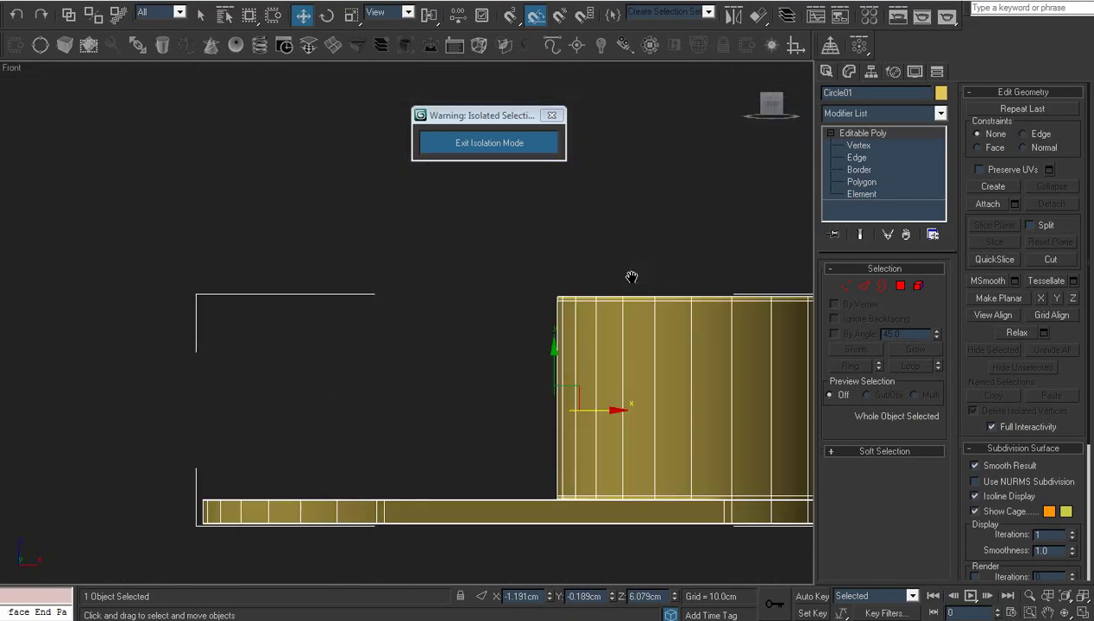
{"action": "middle_click_drag", "start_coordinate": [606, 352], "coordinate": [335, 288]}
{"action": "scroll", "coordinate": [334, 288], "scroll_direction": "down", "scroll_amount": 3}
{"action": "key", "text": "1"}
{"action": "left_click_drag", "start_coordinate": [615, 479], "coordinate": [39, 380]}
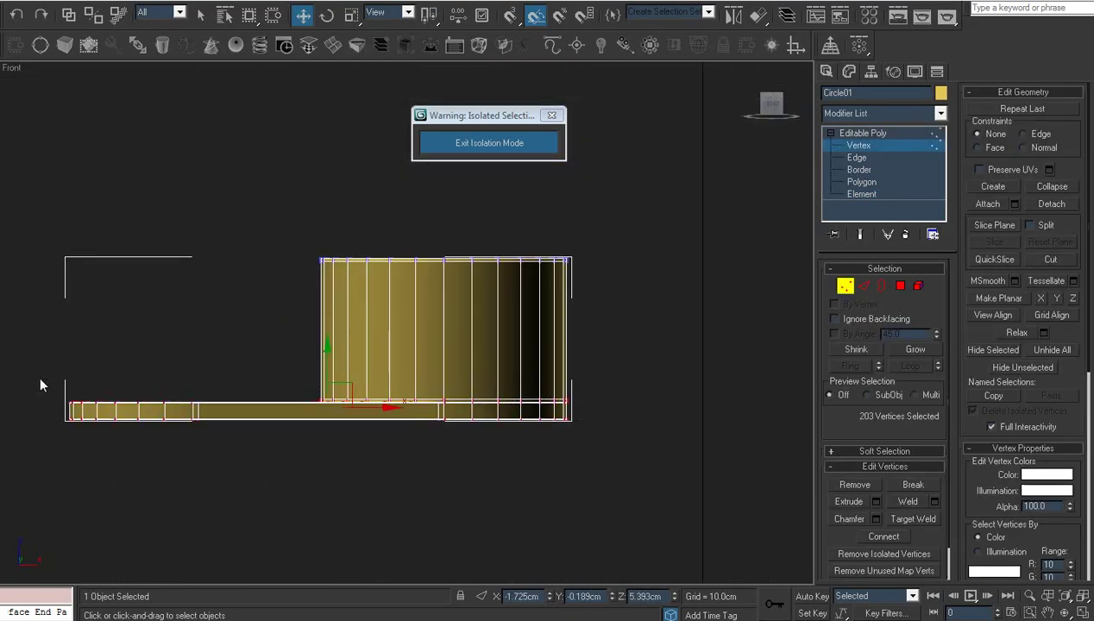
- Exit isolation, show the Front view in wireframe, and lower the base plate vertices to Z 5.272 cm inside the slot
{"action": "left_click", "coordinate": [451, 147]}
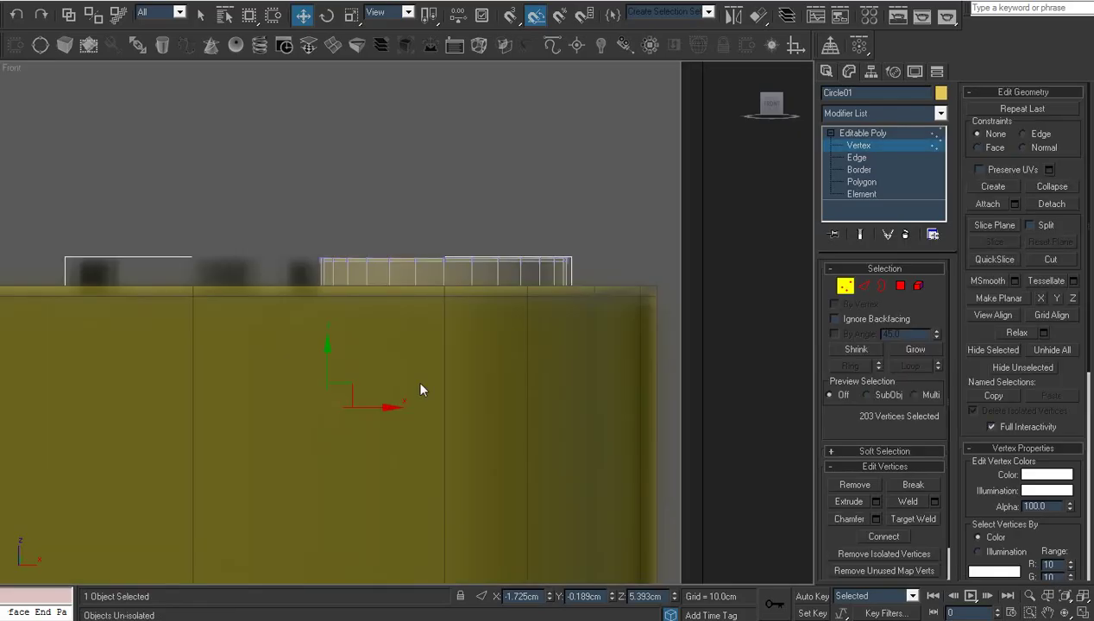
{"action": "left_click", "coordinate": [17, 72]}
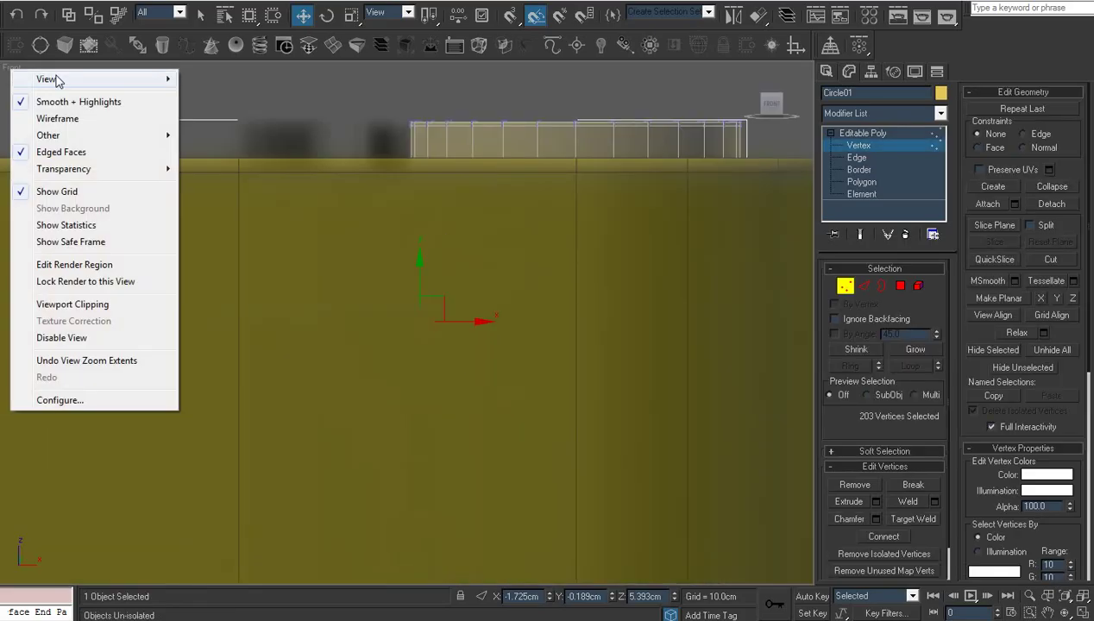
{"action": "left_click", "coordinate": [57, 118]}
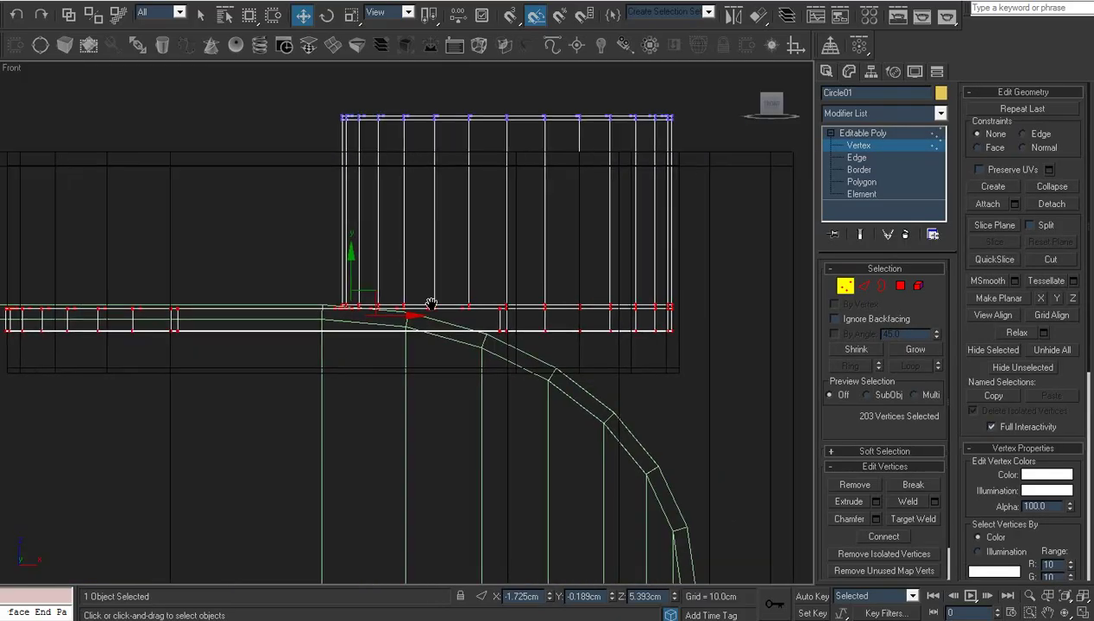
{"action": "left_click_drag", "start_coordinate": [712, 297], "coordinate": [2, 354]}
{"action": "scroll", "coordinate": [147, 386], "scroll_direction": "down", "scroll_amount": 2}
{"action": "middle_click_drag", "start_coordinate": [147, 387], "coordinate": [223, 396]}
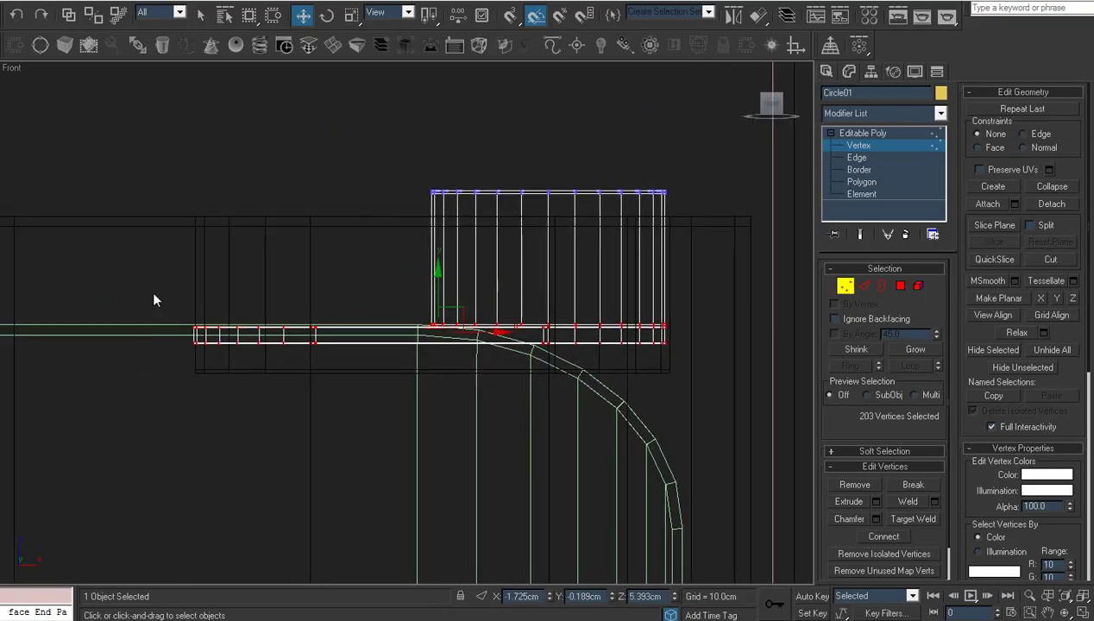
{"action": "left_click_drag", "start_coordinate": [159, 296], "coordinate": [758, 365]}
{"action": "left_click_drag", "start_coordinate": [441, 284], "coordinate": [443, 309]}
{"action": "left_click", "coordinate": [863, 134]}
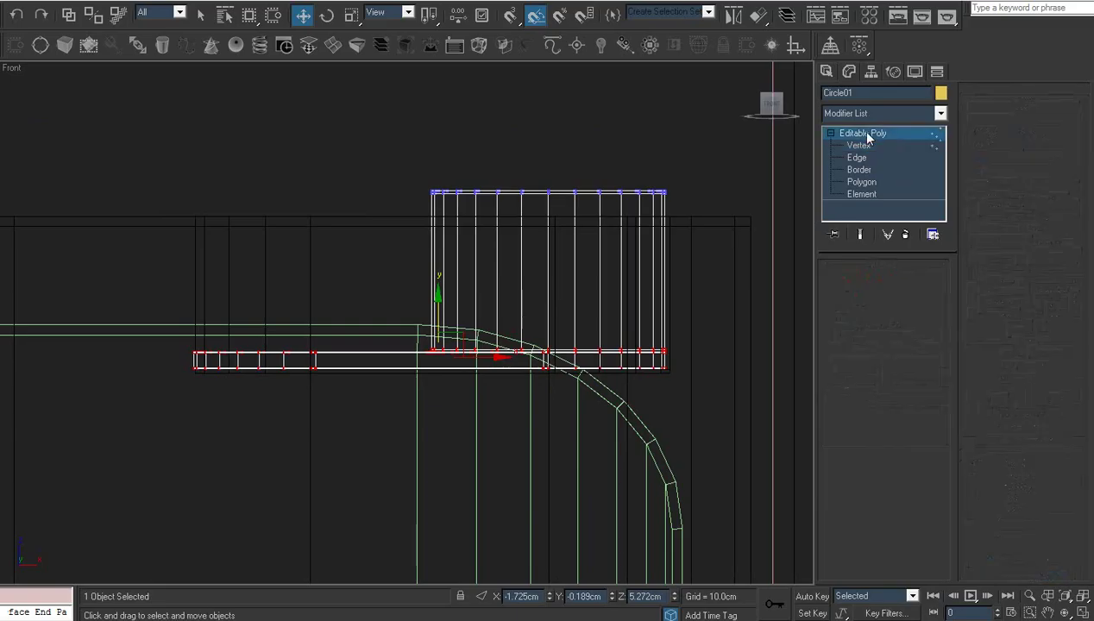
- Restore the smooth shaded display in the Front view and isolate the button again
{"action": "left_click", "coordinate": [10, 69]}
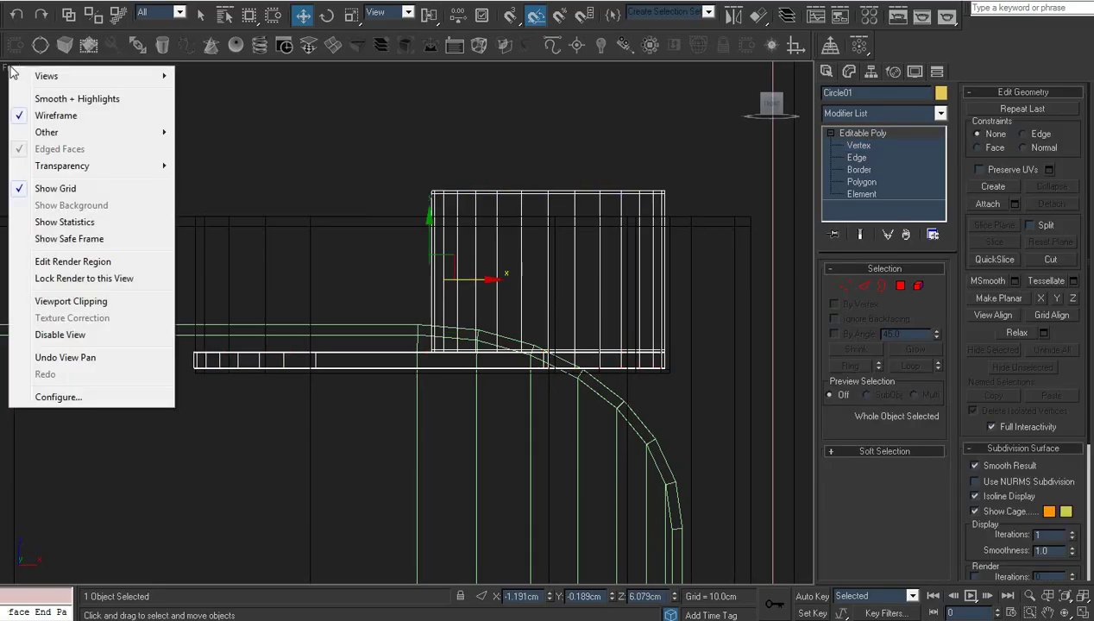
{"action": "left_click", "coordinate": [61, 115]}
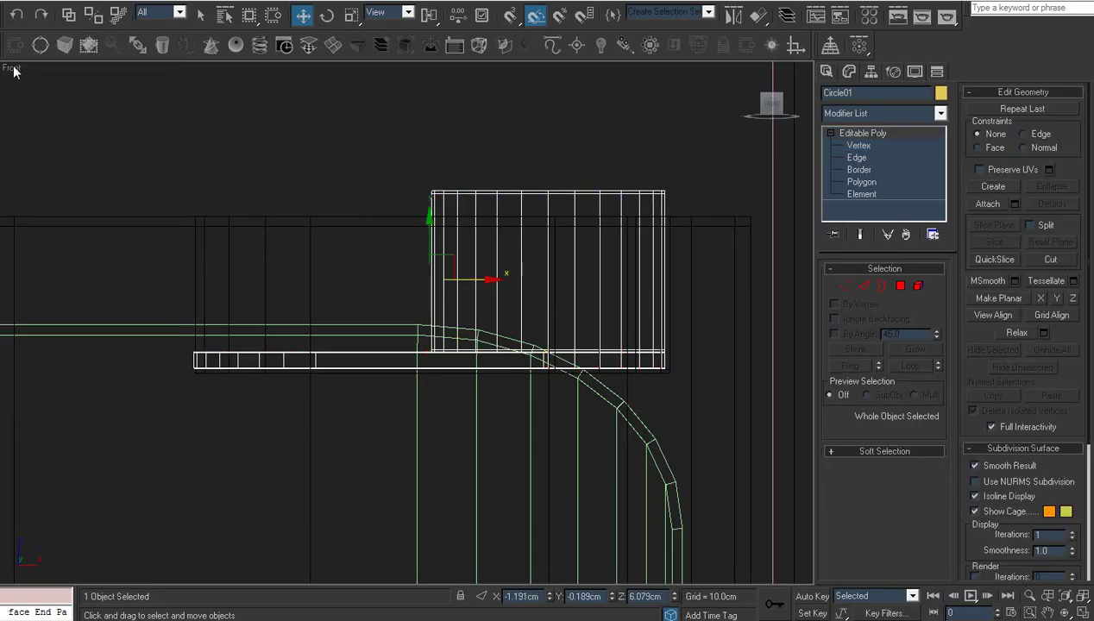
{"action": "left_click", "coordinate": [14, 68]}
{"action": "left_click", "coordinate": [50, 100]}
{"action": "middle_click_drag", "start_coordinate": [444, 260], "coordinate": [331, 321]}
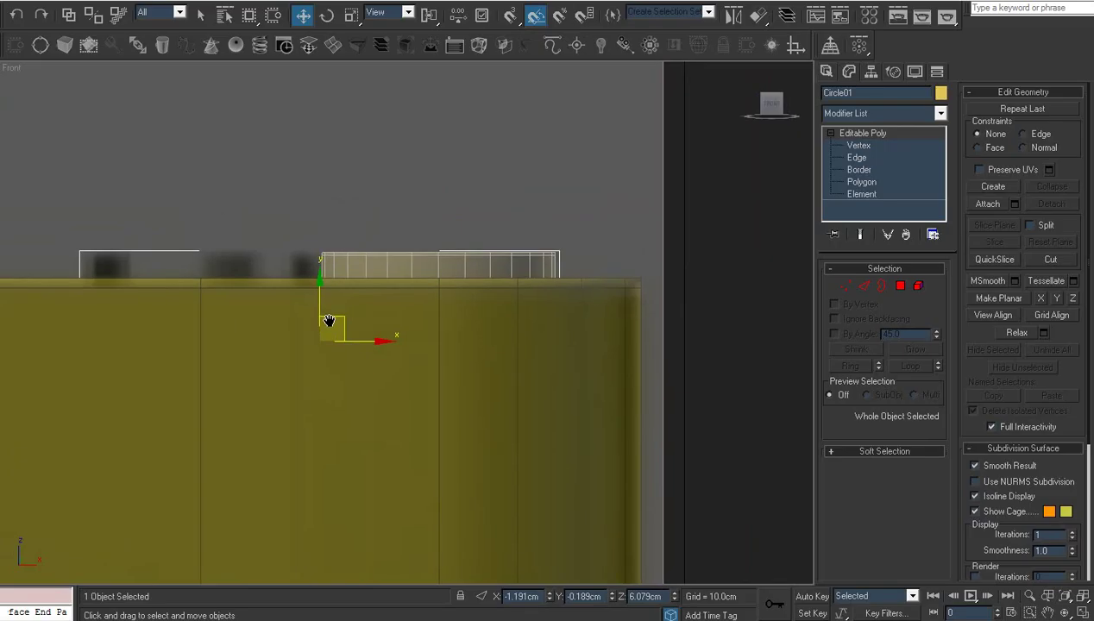
{"action": "key", "text": "alt+q"}
- Select the open border on the base plate's underside and cap it
{"action": "left_click", "coordinate": [1067, 613]}
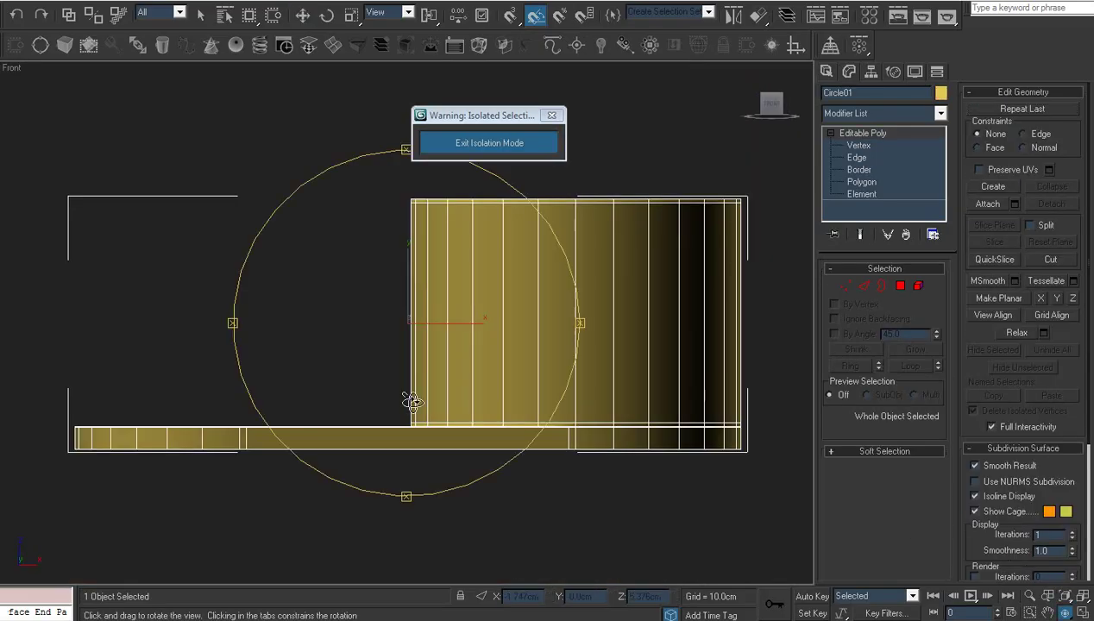
{"action": "left_click_drag", "start_coordinate": [411, 396], "coordinate": [431, 338]}
{"action": "left_click", "coordinate": [870, 171]}
{"action": "left_click", "coordinate": [684, 367]}
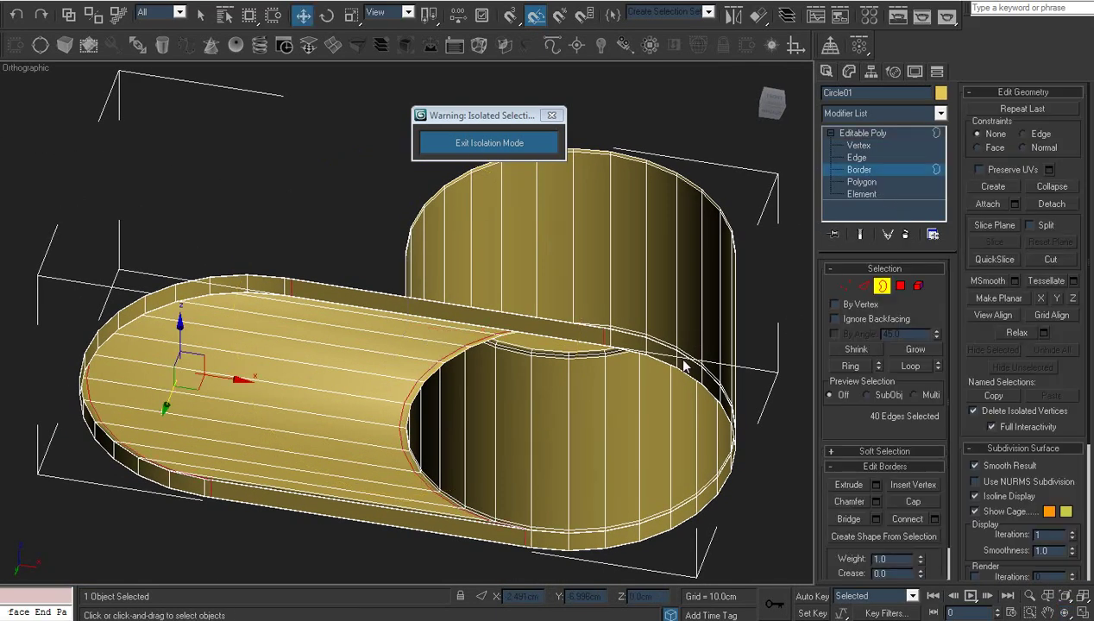
{"action": "left_click", "coordinate": [681, 372]}
{"action": "middle_click_drag", "start_coordinate": [638, 501], "coordinate": [636, 409]}
{"action": "scroll", "coordinate": [636, 409], "scroll_direction": "down", "scroll_amount": 1}
{"action": "middle_click_drag", "start_coordinate": [545, 389], "coordinate": [559, 404]}
{"action": "scroll", "coordinate": [555, 398], "scroll_direction": "up", "scroll_amount": 4}
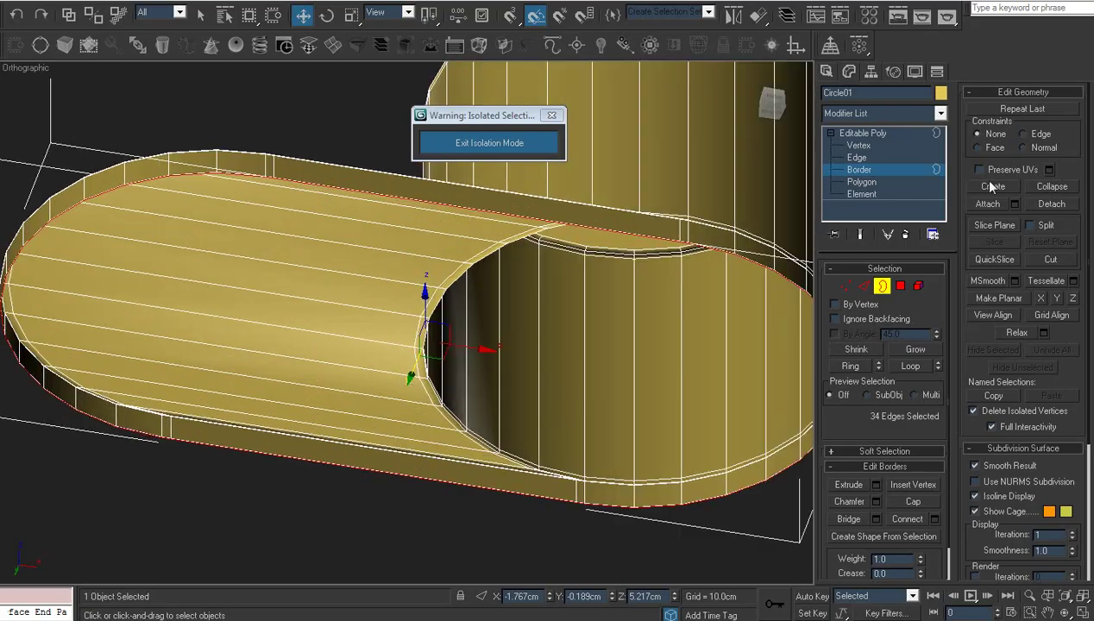
{"action": "left_click", "coordinate": [930, 502]}
- Connect the two opposite supporting-loop vertices on the cap's straight sides, next to the rounded end away from the cylinder
{"action": "left_click", "coordinate": [859, 146]}
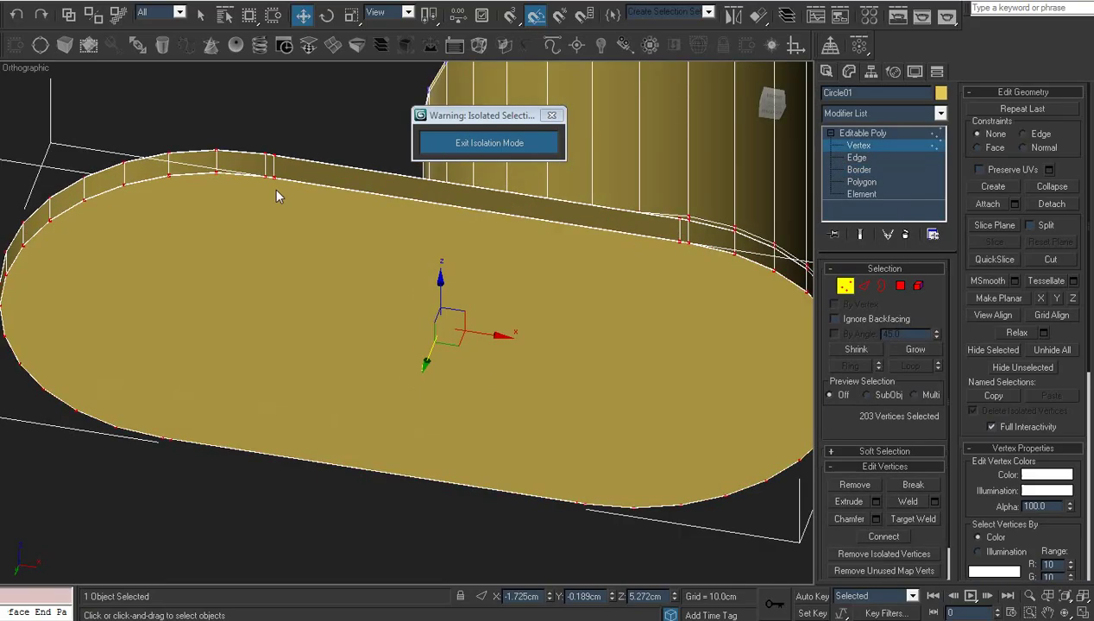
{"action": "middle_click_drag", "start_coordinate": [276, 193], "coordinate": [308, 155]}
{"action": "left_click", "coordinate": [177, 224]}
{"action": "scroll", "coordinate": [179, 225], "scroll_direction": "down", "scroll_amount": 4}
{"action": "scroll", "coordinate": [330, 373], "scroll_direction": "up", "scroll_amount": 4}
{"action": "middle_click_drag", "start_coordinate": [241, 398], "coordinate": [467, 350]}
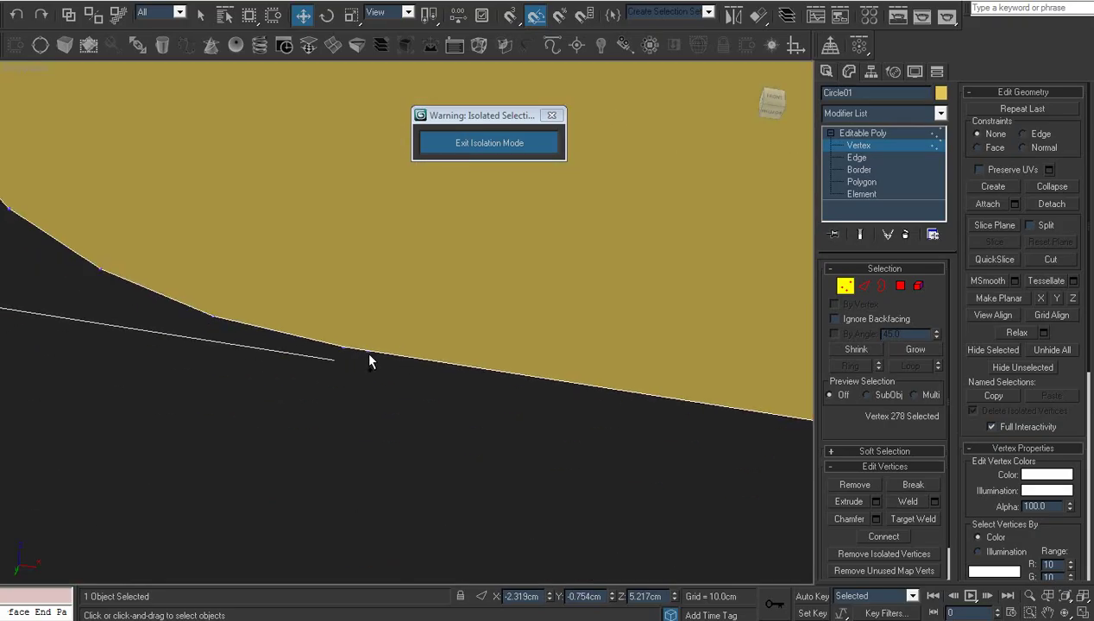
{"action": "left_click", "coordinate": [368, 353], "text": "ctrl"}
{"action": "key", "text": "ctrl+shift+e"}
{"action": "left_click", "coordinate": [467, 321]}
- Connect the opposite vertices one position into the rounded end's arc with an edge across the cap
{"action": "scroll", "coordinate": [463, 285], "scroll_direction": "down", "scroll_amount": 4}
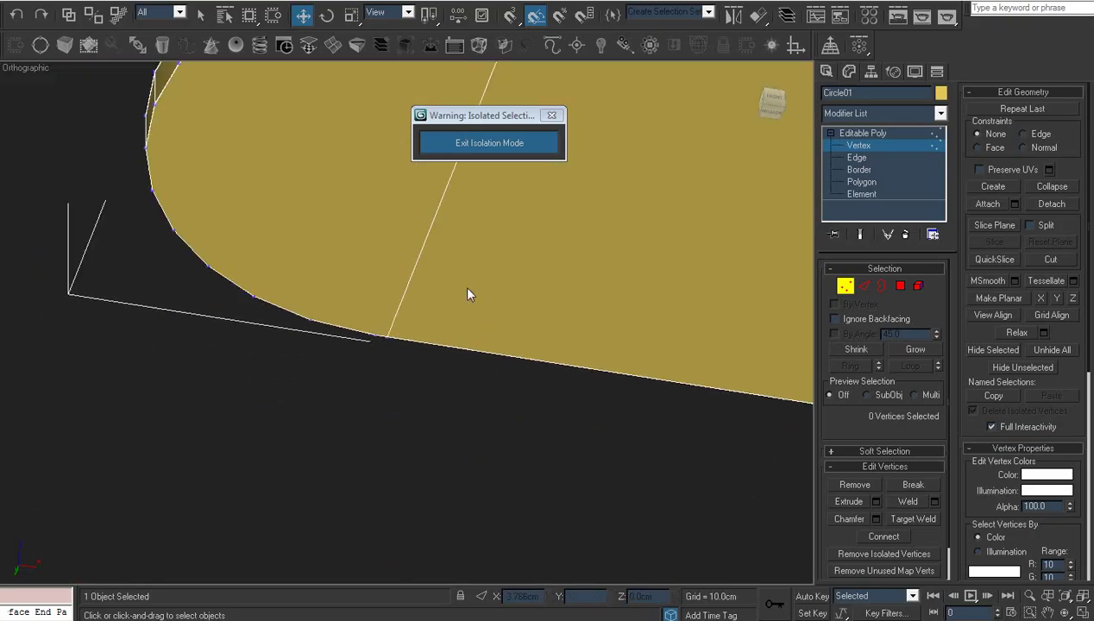
{"action": "middle_click_drag", "start_coordinate": [444, 199], "coordinate": [429, 332]}
{"action": "scroll", "coordinate": [427, 328], "scroll_direction": "down", "scroll_amount": 2}
{"action": "middle_click_drag", "start_coordinate": [375, 293], "coordinate": [369, 395]}
{"action": "scroll", "coordinate": [369, 395], "scroll_direction": "up", "scroll_amount": 2}
{"action": "middle_click_drag", "start_coordinate": [315, 372], "coordinate": [362, 321]}
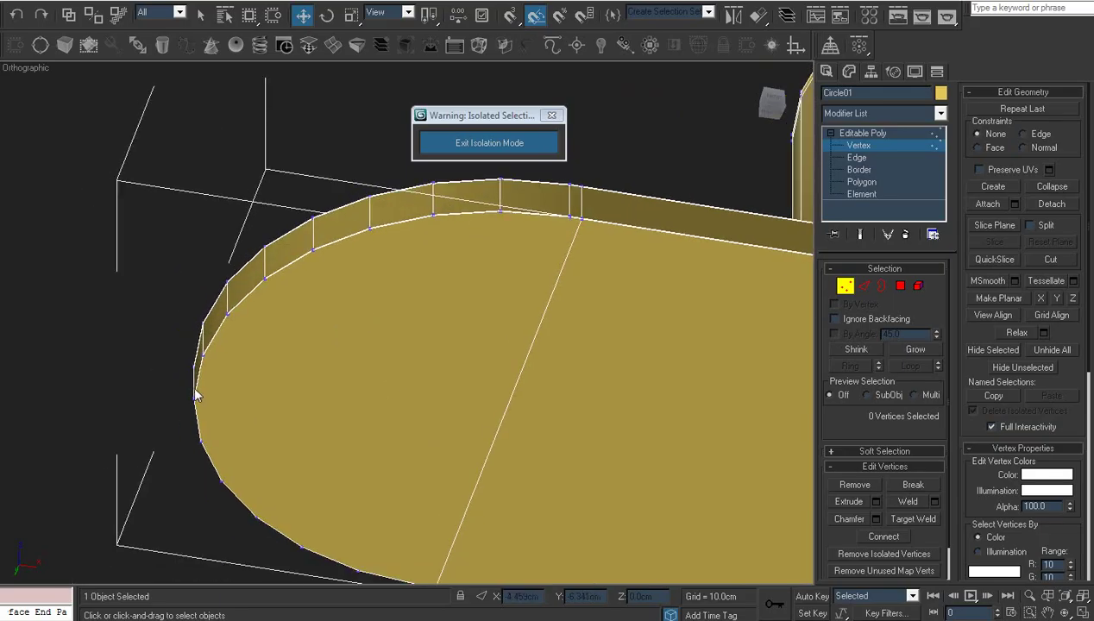
{"action": "left_click", "coordinate": [501, 210]}
{"action": "middle_click_drag", "start_coordinate": [444, 546], "coordinate": [434, 449]}
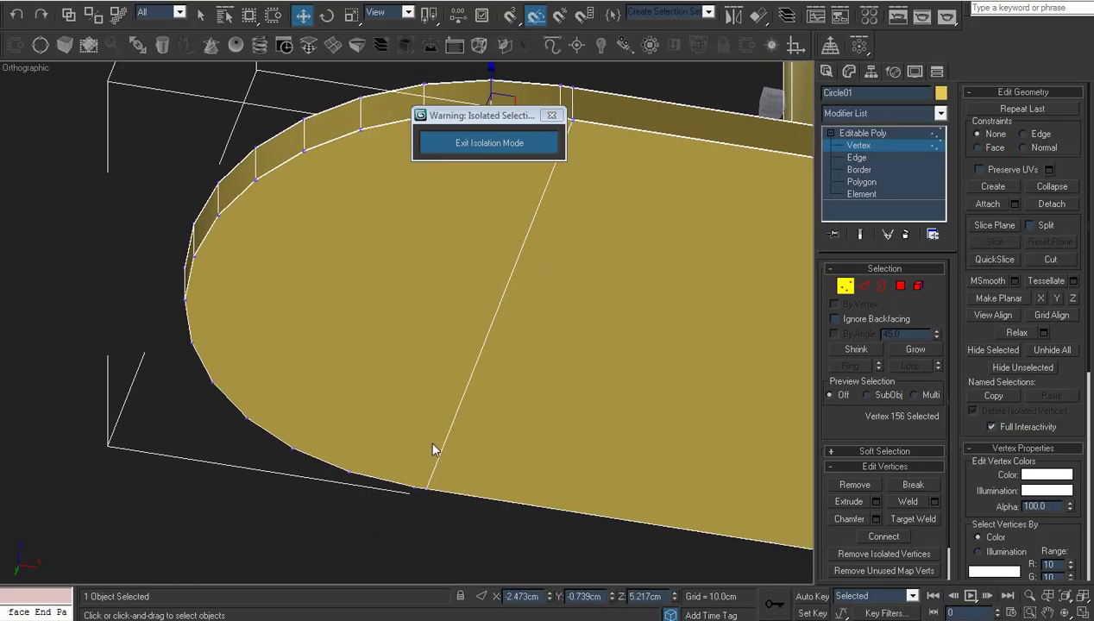
{"action": "left_click", "coordinate": [347, 472], "text": "ctrl"}
{"action": "key", "text": "ctrl+shift+e"}
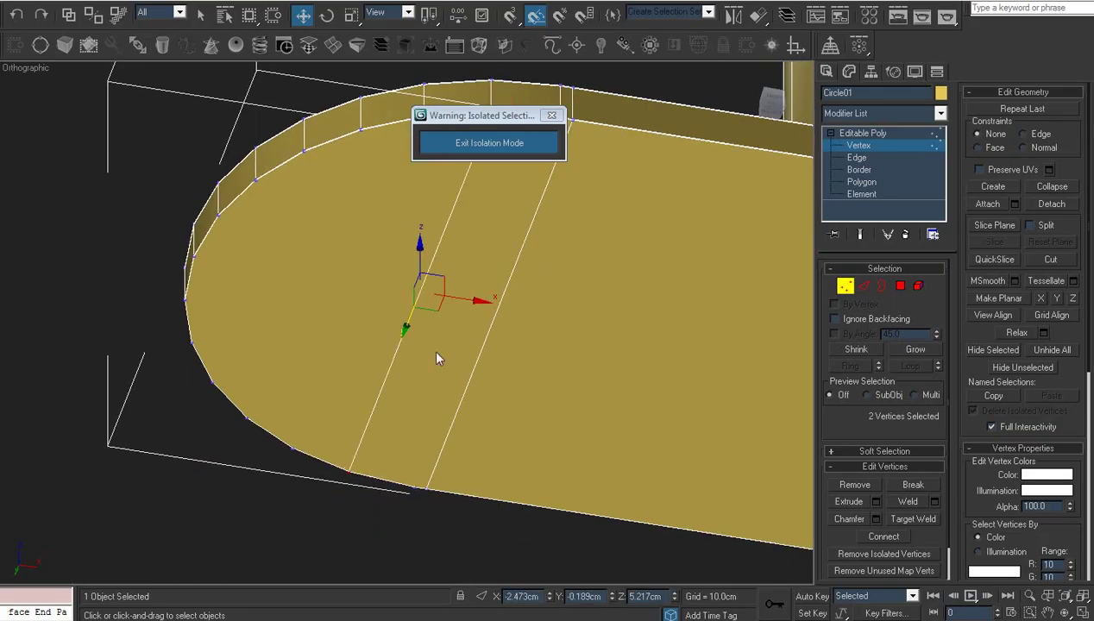
- Connect the next two pairs of opposite vertices along the rounded end with edges across the cap
{"action": "middle_click_drag", "start_coordinate": [412, 241], "coordinate": [423, 360]}
{"action": "left_click", "coordinate": [434, 237]}
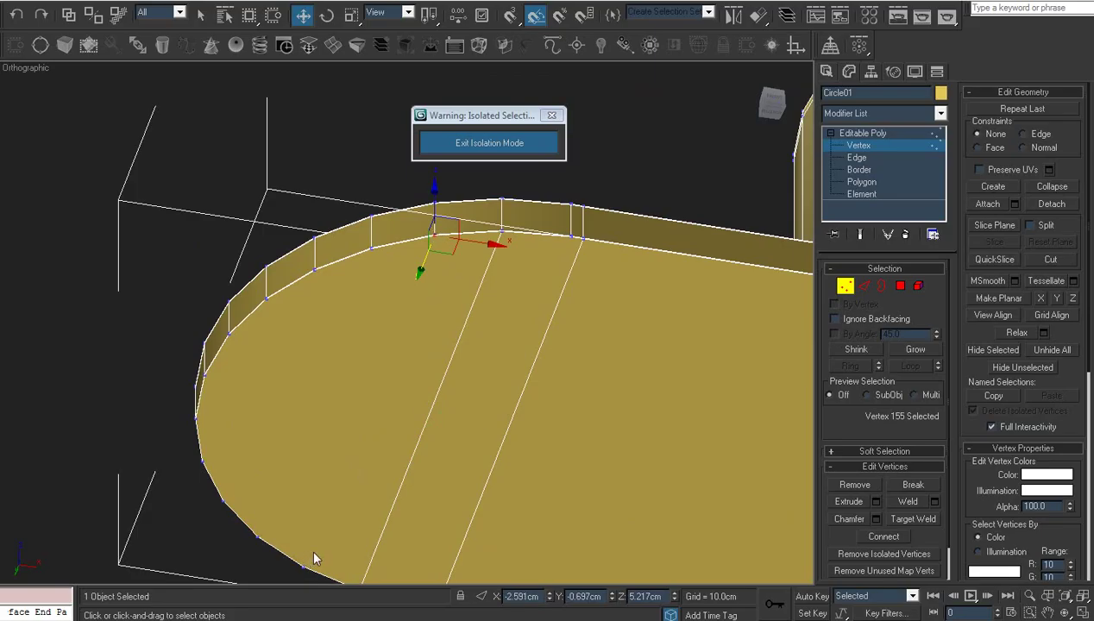
{"action": "left_click_drag", "start_coordinate": [301, 572], "coordinate": [333, 537], "text": "ctrl"}
{"action": "key", "text": "ctrl+shift+e"}
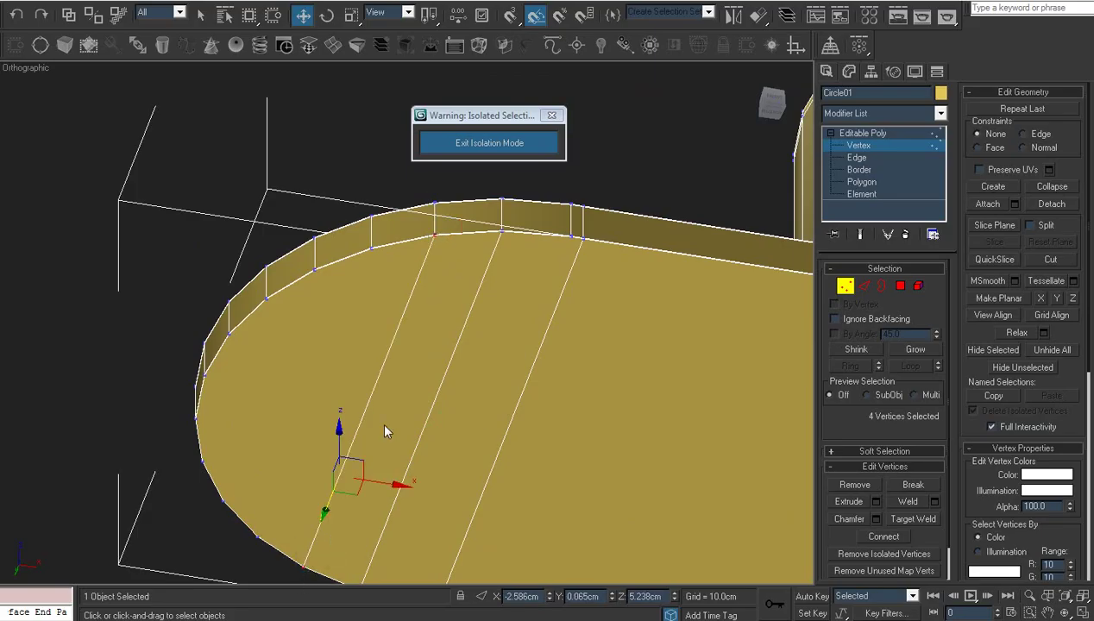
{"action": "left_click", "coordinate": [385, 424]}
{"action": "left_click_drag", "start_coordinate": [388, 230], "coordinate": [363, 257]}
{"action": "left_click_drag", "start_coordinate": [273, 509], "coordinate": [243, 547], "text": "ctrl"}
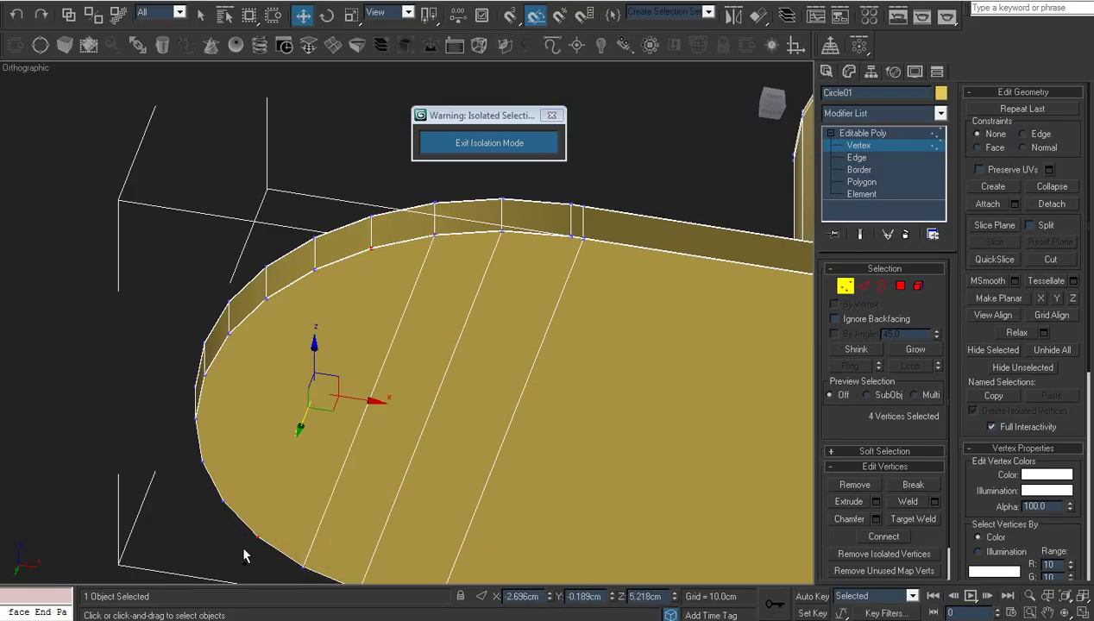
{"action": "key", "text": "ctrl+shift+e"}
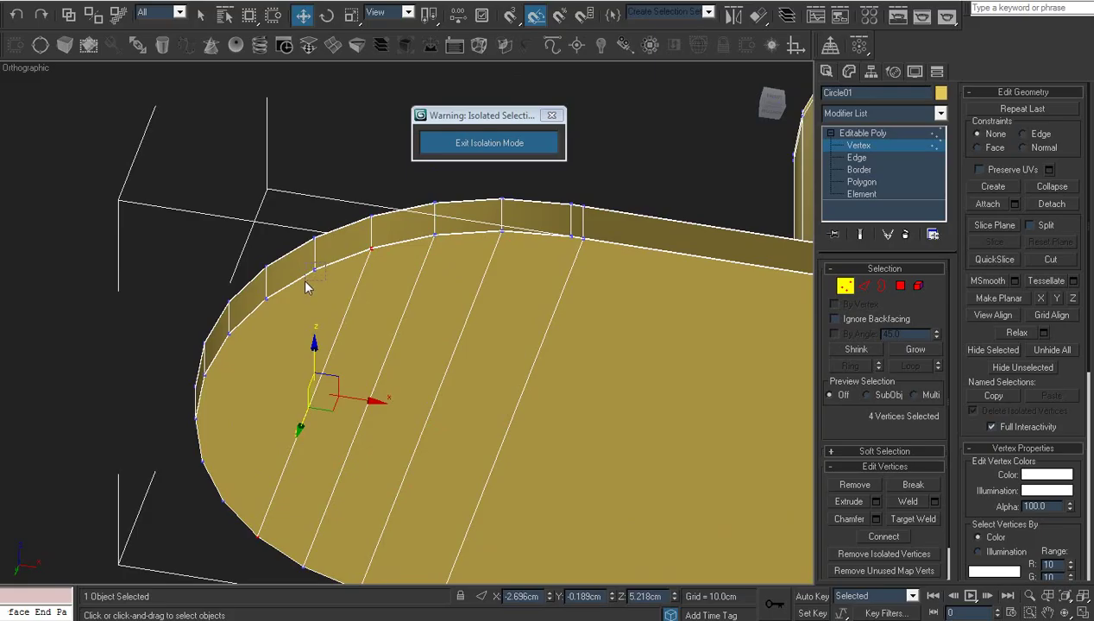
- Connect two further pairs of opposite vertices toward the tip of the rounded end, continuing the parallel edges
{"action": "left_click_drag", "start_coordinate": [305, 281], "coordinate": [305, 281]}
{"action": "left_click_drag", "start_coordinate": [240, 486], "coordinate": [218, 508], "text": "ctrl"}
{"action": "key", "text": "ctrl+shift+e"}
{"action": "left_click", "coordinate": [305, 381]}
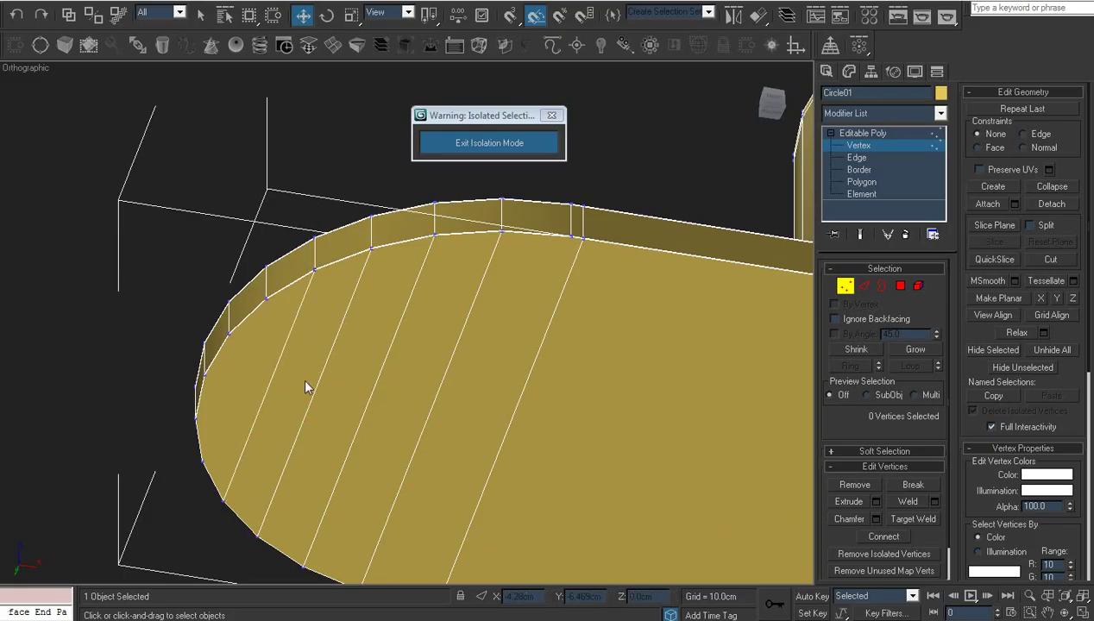
{"action": "left_click", "coordinate": [268, 302]}
{"action": "left_click", "coordinate": [203, 459], "text": "ctrl"}
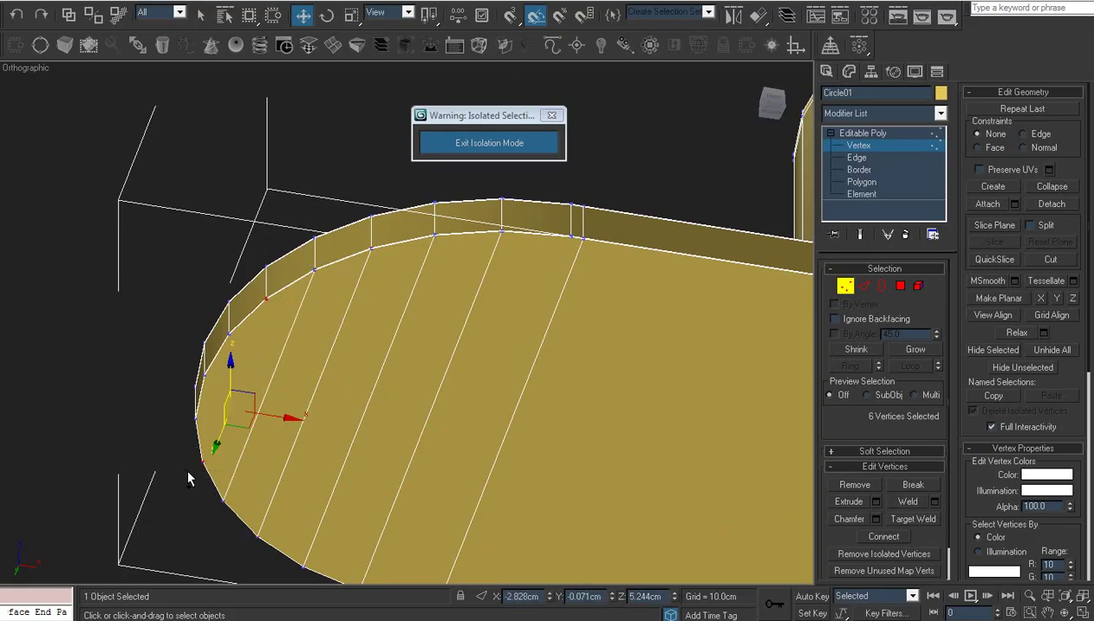
{"action": "key", "text": "ctrl+shift+e"}
{"action": "left_click", "coordinate": [560, 357]}
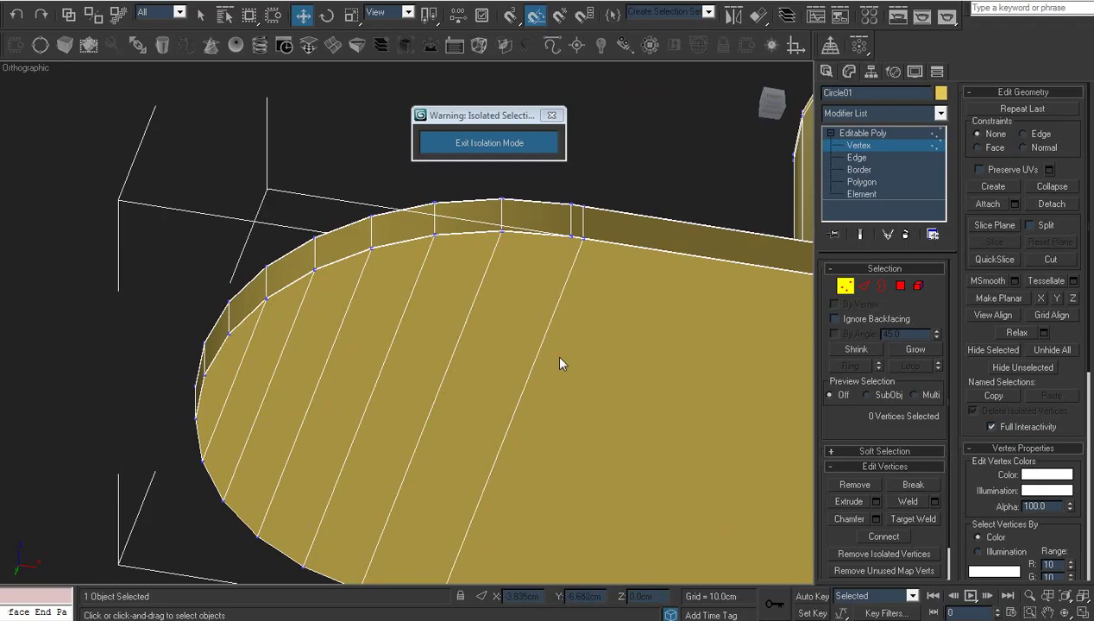
- Connect the skipped vertex pair where the arc meets the straight sides, just beside the first cross edge
{"action": "middle_click_drag", "start_coordinate": [560, 357], "coordinate": [473, 366]}
{"action": "left_click_drag", "start_coordinate": [485, 243], "coordinate": [487, 240]}
{"action": "middle_click_drag", "start_coordinate": [467, 411], "coordinate": [411, 352]}
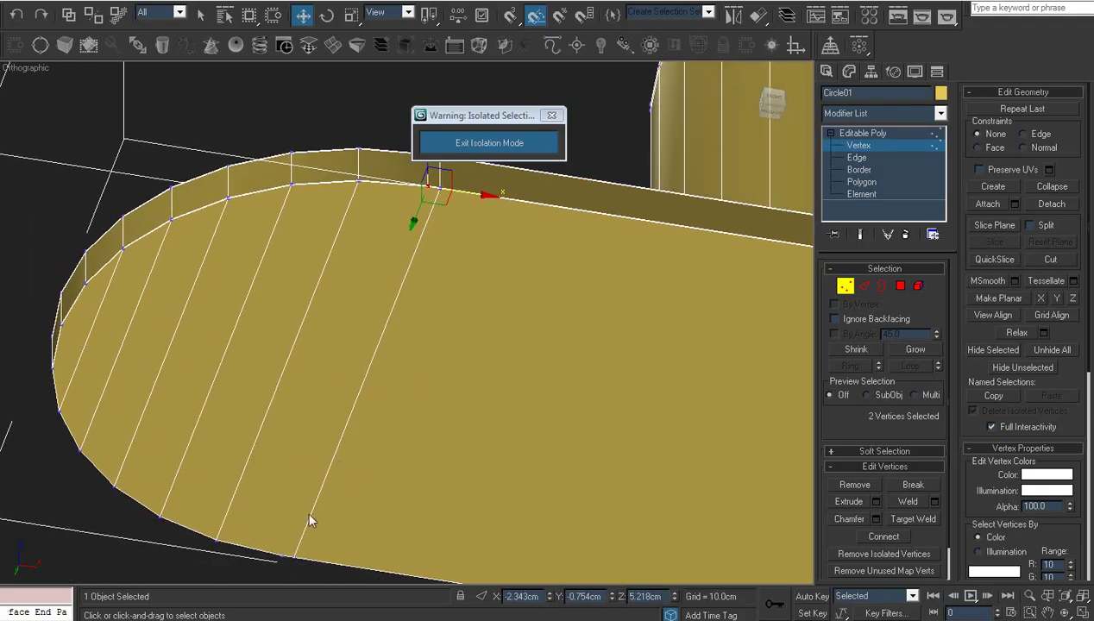
{"action": "left_click_drag", "start_coordinate": [271, 548], "coordinate": [287, 561], "text": "ctrl"}
{"action": "key", "text": "ctrl+shift+e"}
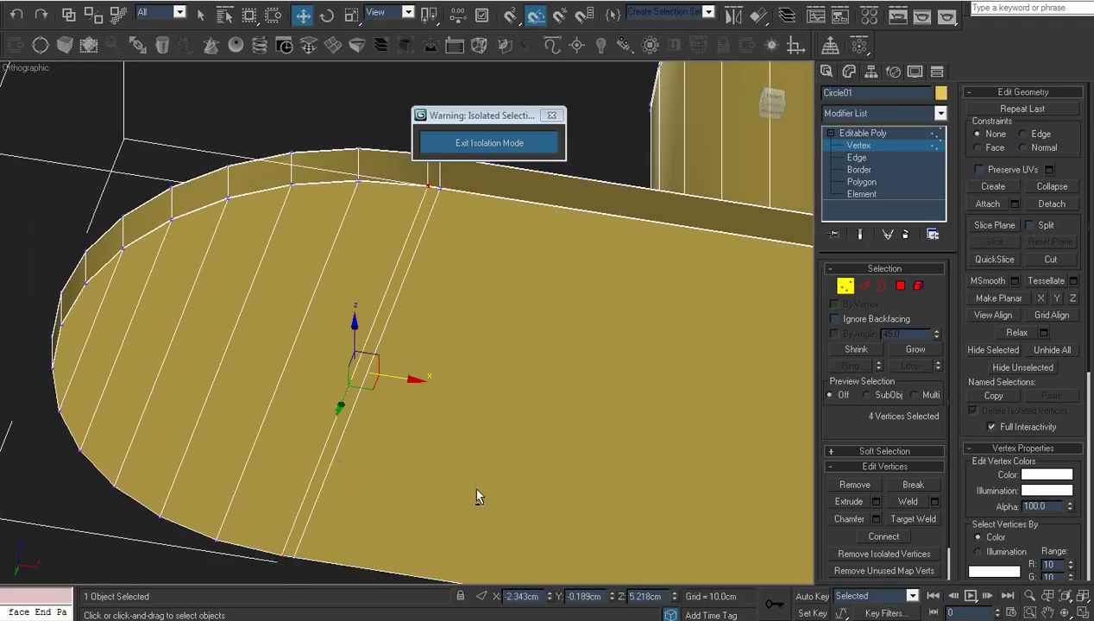
- Connect the vertex pair where the opposite rounded end meets the straight sides with an edge across the bottom cap
{"action": "left_click", "coordinate": [649, 460]}
{"action": "middle_click_drag", "start_coordinate": [649, 466], "coordinate": [404, 411], "text": "alt"}
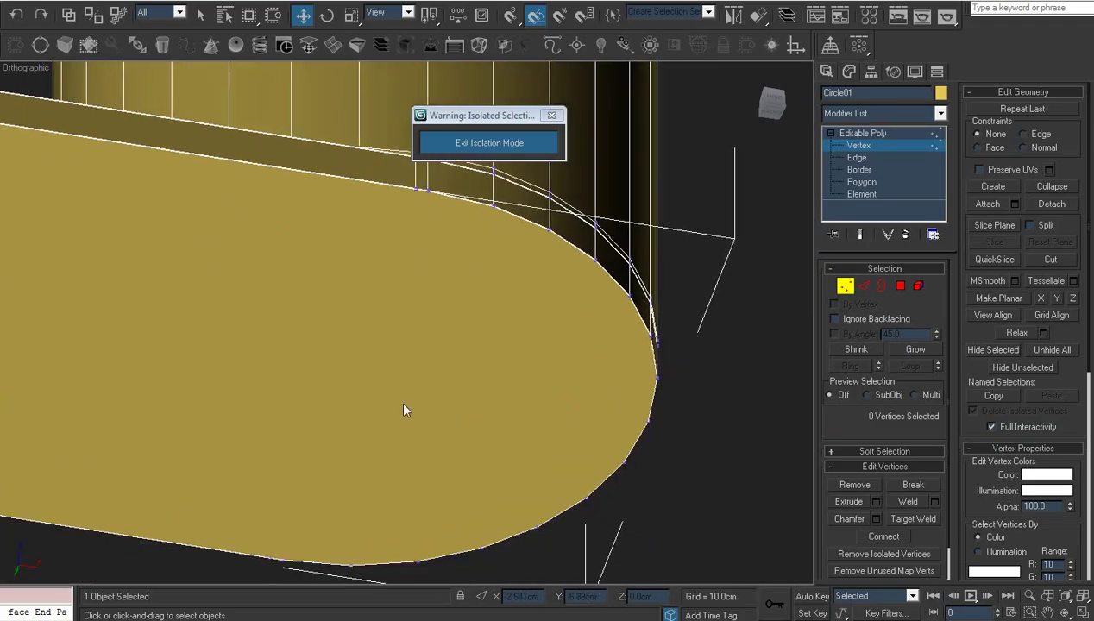
{"action": "left_click_drag", "start_coordinate": [257, 573], "coordinate": [274, 550]}
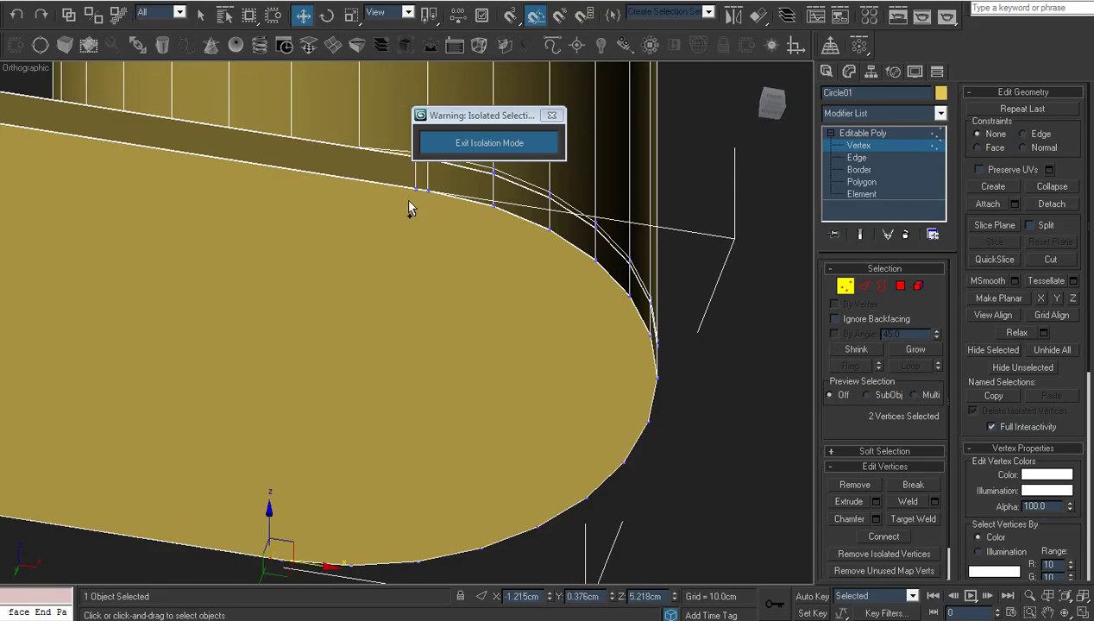
{"action": "left_click_drag", "start_coordinate": [409, 200], "coordinate": [420, 183], "text": "ctrl"}
{"action": "key", "text": "ctrl+shift+e"}
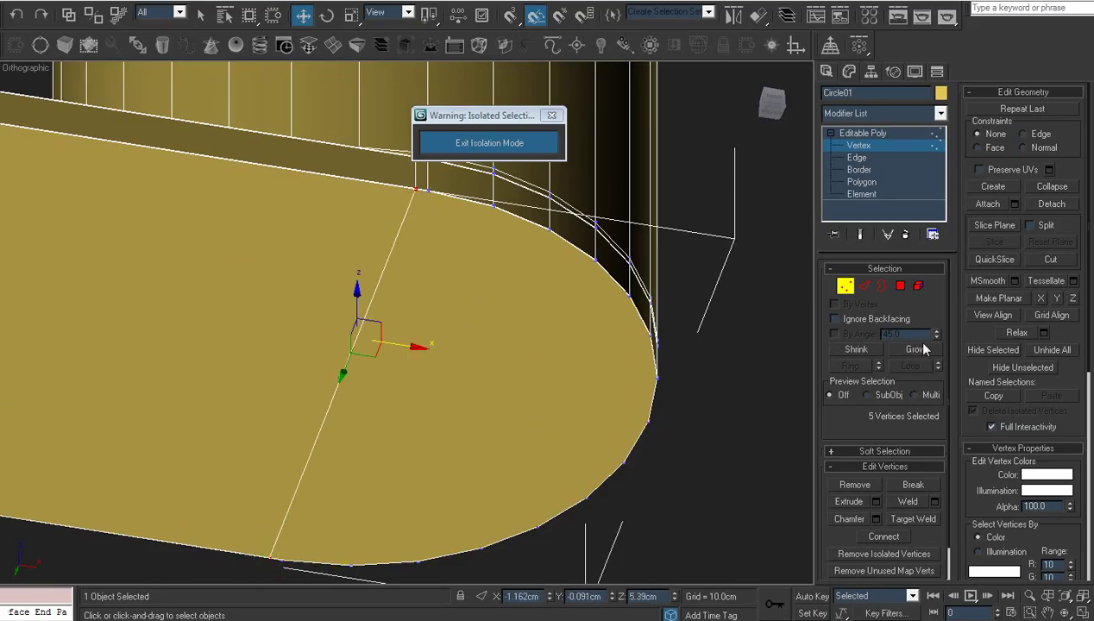
- Restrict selection to front-facing vertices and connect the adjacent pair at the start of this rounded end's arc
{"action": "left_click", "coordinate": [851, 319]}
{"action": "left_click", "coordinate": [484, 274]}
{"action": "left_click_drag", "start_coordinate": [433, 197], "coordinate": [414, 196]}
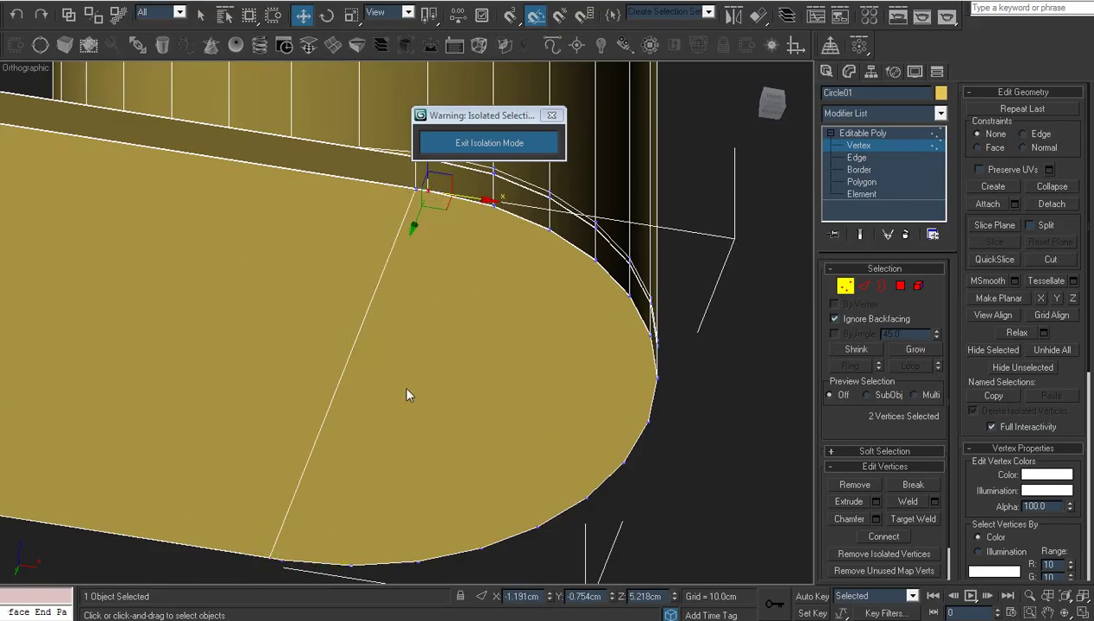
{"action": "left_click_drag", "start_coordinate": [271, 572], "coordinate": [277, 577], "text": "ctrl"}
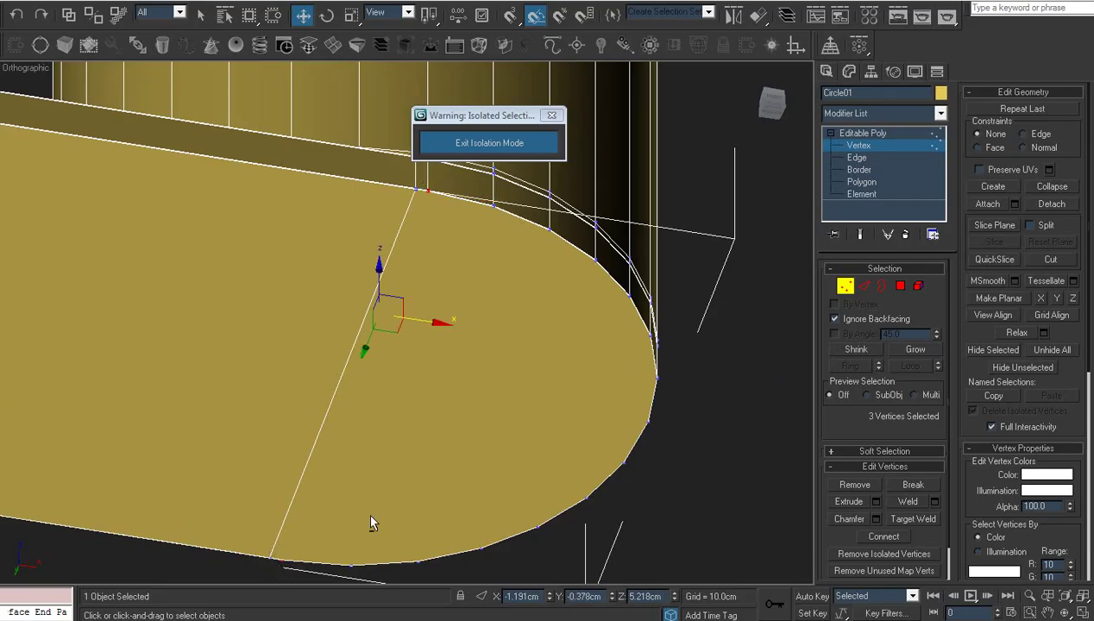
{"action": "key", "text": "ctrl+shift+e"}
- Connect the next two opposite vertex pairs along this arc with parallel edges across the cap
{"action": "left_click_drag", "start_coordinate": [498, 200], "coordinate": [497, 197]}
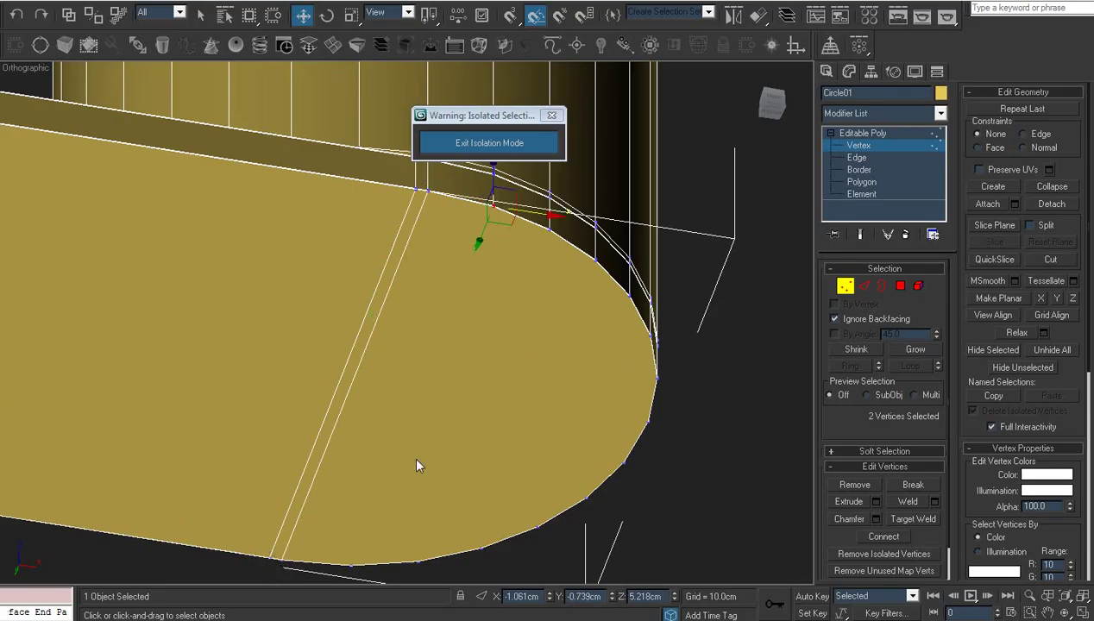
{"action": "left_click_drag", "start_coordinate": [336, 576], "coordinate": [337, 577], "text": "ctrl"}
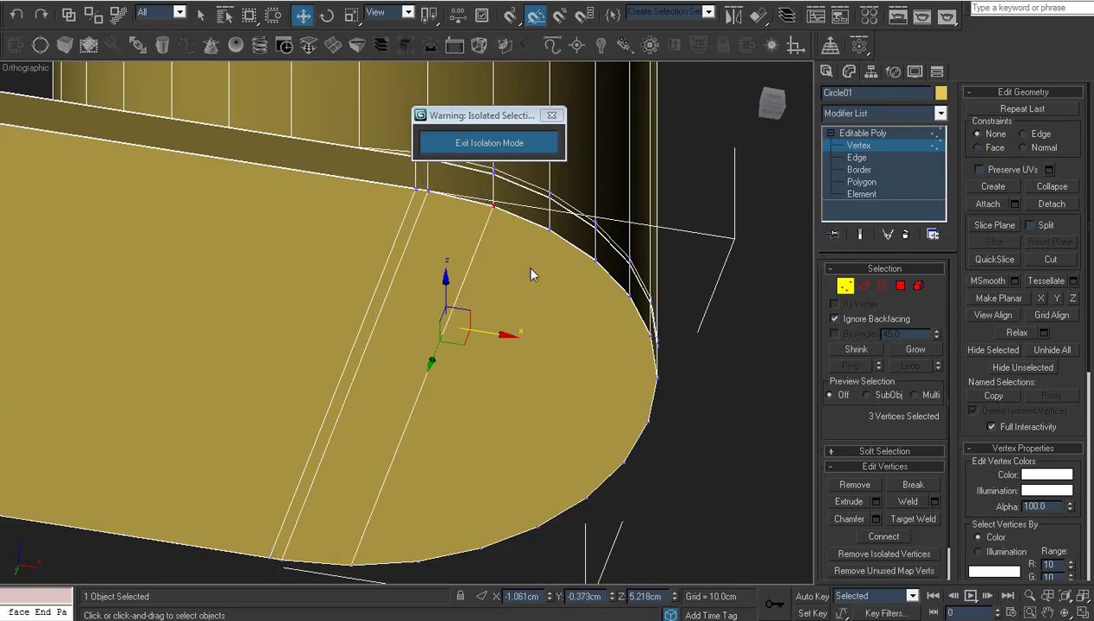
{"action": "left_click_drag", "start_coordinate": [555, 218], "coordinate": [556, 216]}
{"action": "left_click_drag", "start_coordinate": [448, 529], "coordinate": [403, 575], "text": "ctrl"}
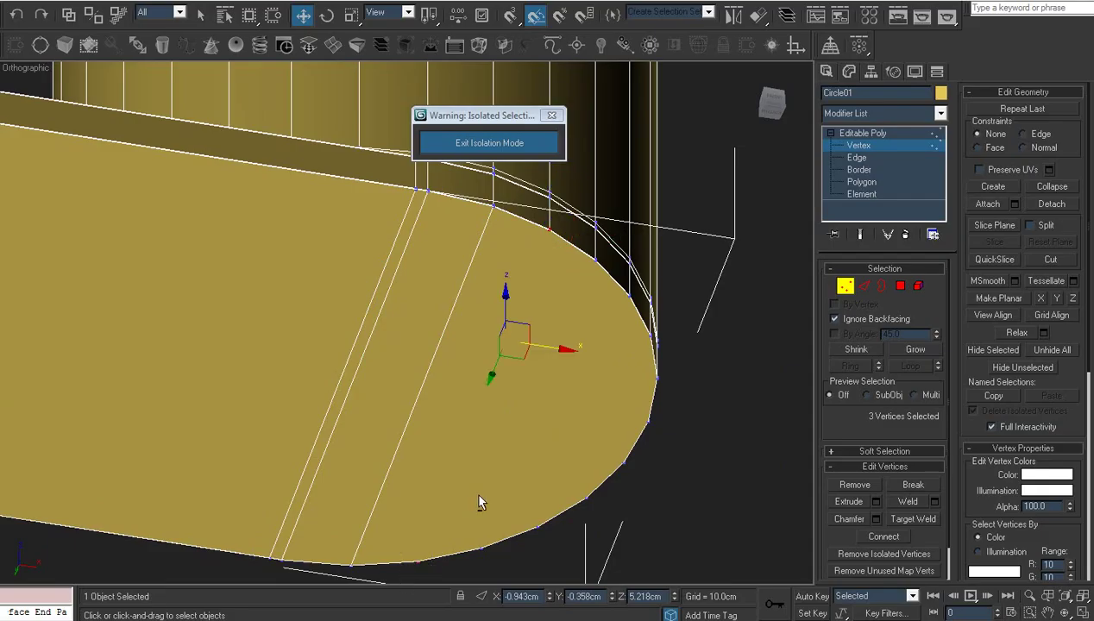
{"action": "key", "text": "ctrl+shift+e"}
- Connect two more opposite vertex pairs on this rounded end, continuing the cross edges toward its tip
{"action": "middle_click_drag", "start_coordinate": [494, 456], "coordinate": [399, 453]}
{"action": "left_click_drag", "start_coordinate": [511, 252], "coordinate": [511, 252]}
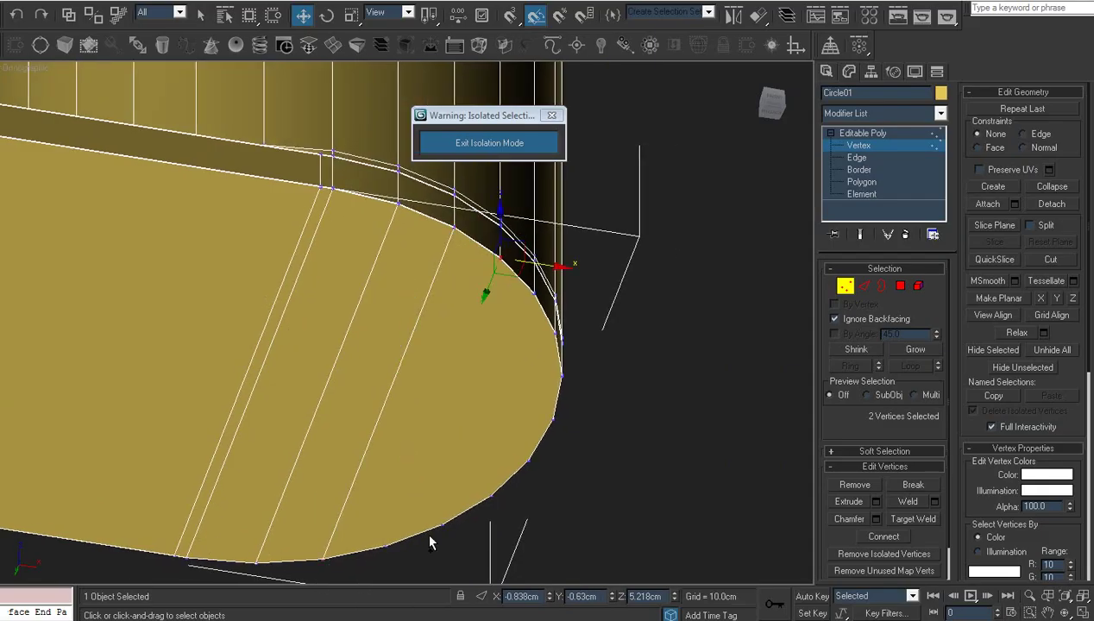
{"action": "left_click_drag", "start_coordinate": [357, 565], "coordinate": [357, 565], "text": "ctrl"}
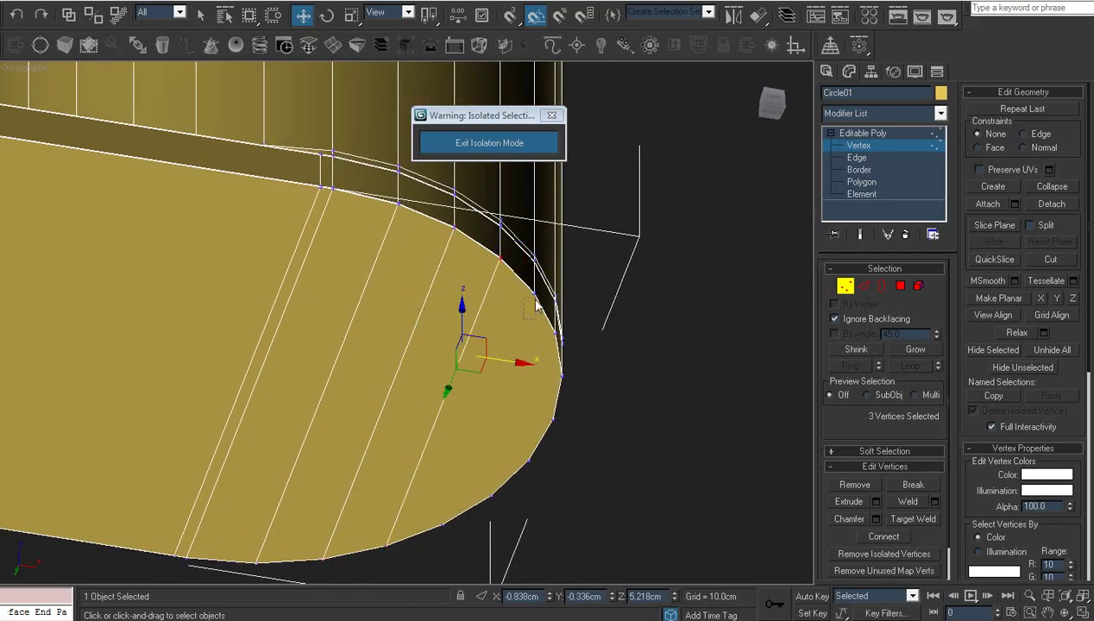
{"action": "left_click_drag", "start_coordinate": [535, 299], "coordinate": [535, 299]}
{"action": "left_click_drag", "start_coordinate": [459, 512], "coordinate": [420, 542], "text": "ctrl"}
{"action": "key", "text": "ctrl+shift+e"}
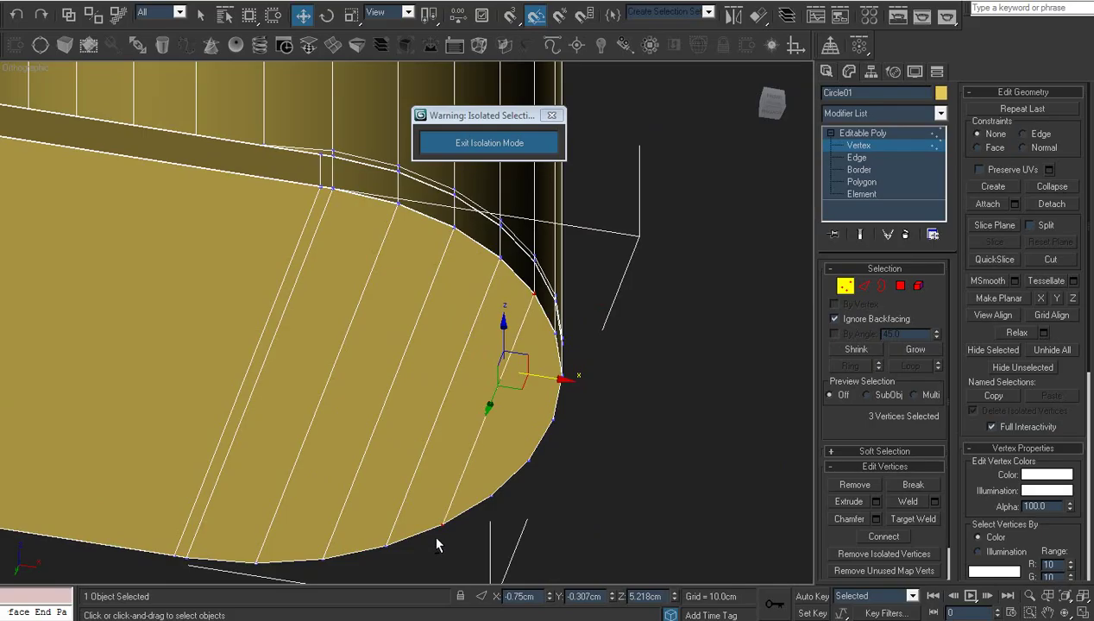
- Connect the last opposite vertex pair beside the tip of this rounded end
{"action": "left_click", "coordinate": [577, 337]}
{"action": "left_click_drag", "start_coordinate": [546, 346], "coordinate": [570, 326]}
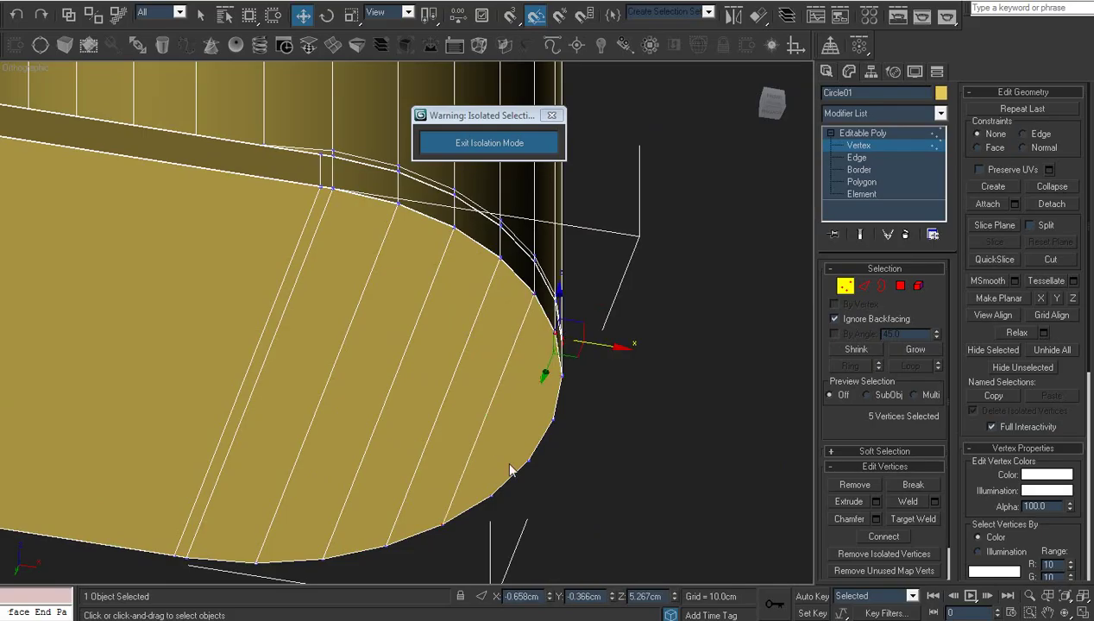
{"action": "left_click_drag", "start_coordinate": [478, 512], "coordinate": [513, 481], "text": "ctrl"}
{"action": "key", "text": "ctrl+shift+e"}
- Examine the closely spaced edges along the bottom cap's rim at the first rounded end
{"action": "middle_click_drag", "start_coordinate": [513, 481], "coordinate": [679, 469]}
{"action": "scroll", "coordinate": [530, 518], "scroll_direction": "down", "scroll_amount": 4}
{"action": "scroll", "coordinate": [529, 496], "scroll_direction": "up", "scroll_amount": 2}
{"action": "scroll", "coordinate": [553, 483], "scroll_direction": "up", "scroll_amount": 4}
{"action": "mouse_move", "coordinate": [448, 448]}
{"action": "middle_mouse_down"}
{"action": "mouse_move", "coordinate": [575, 512]}
{"action": "mouse_move", "coordinate": [476, 479]}
{"action": "mouse_move", "coordinate": [466, 450]}
{"action": "middle_mouse_up"}
{"action": "scroll", "coordinate": [477, 479], "scroll_direction": "up", "scroll_amount": 3}
{"action": "scroll", "coordinate": [472, 472], "scroll_direction": "up", "scroll_amount": 3}
{"action": "key", "text": "2"}
{"action": "left_click", "coordinate": [350, 562]}
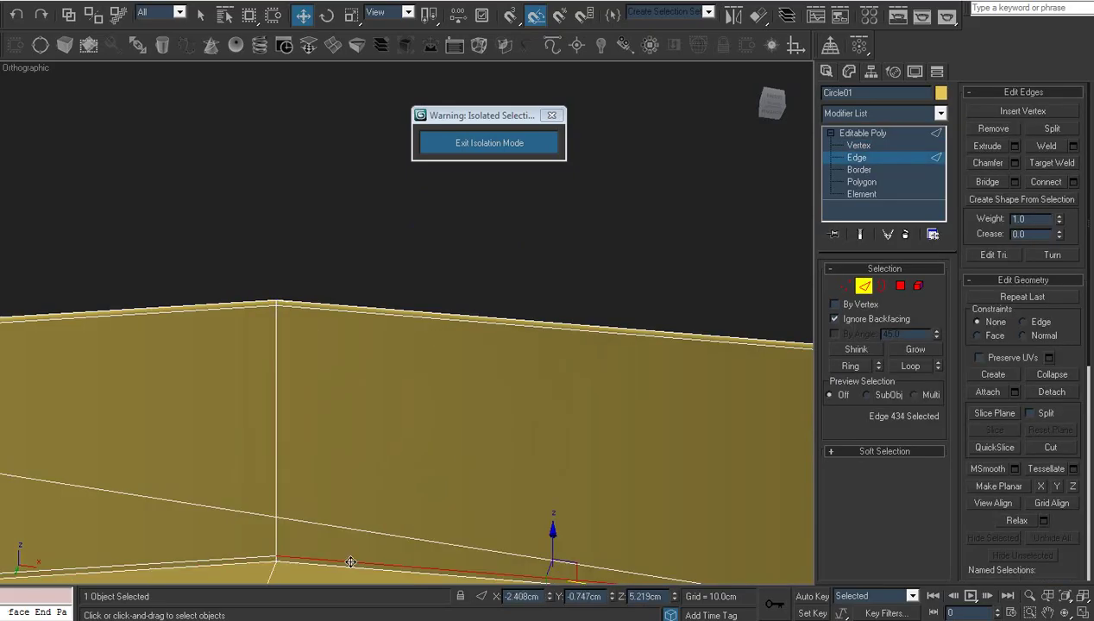
{"action": "key", "text": "z"}
{"action": "scroll", "coordinate": [376, 534], "scroll_direction": "down", "scroll_amount": 4}
- Select all bottom cap polygons at once using selection by angle with a threshold of 10
{"action": "left_click", "coordinate": [862, 183]}
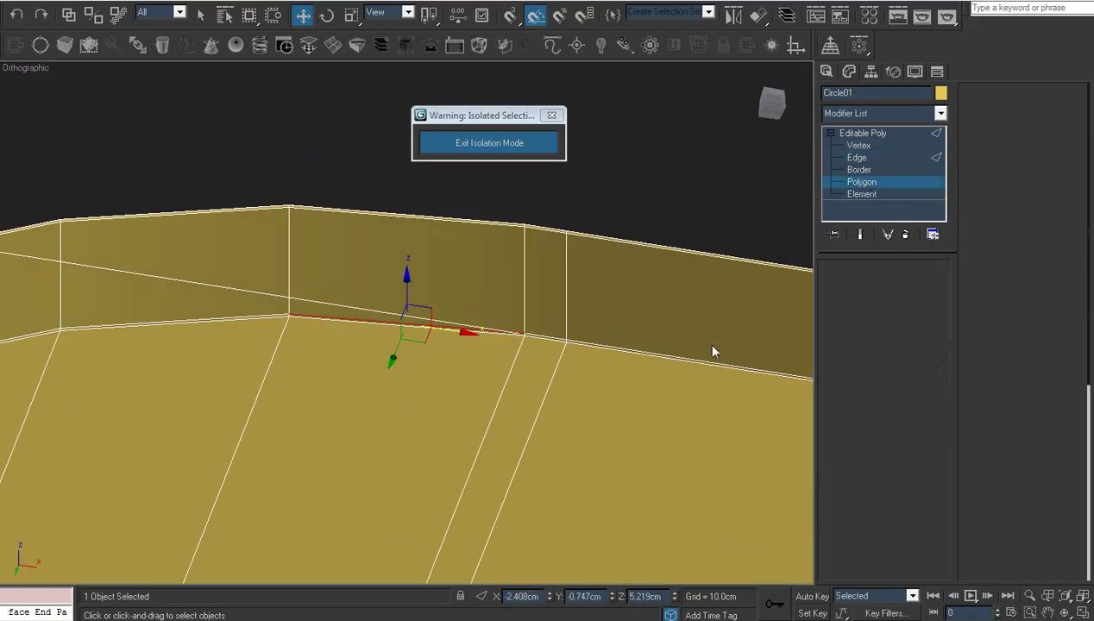
{"action": "left_click", "coordinate": [595, 475]}
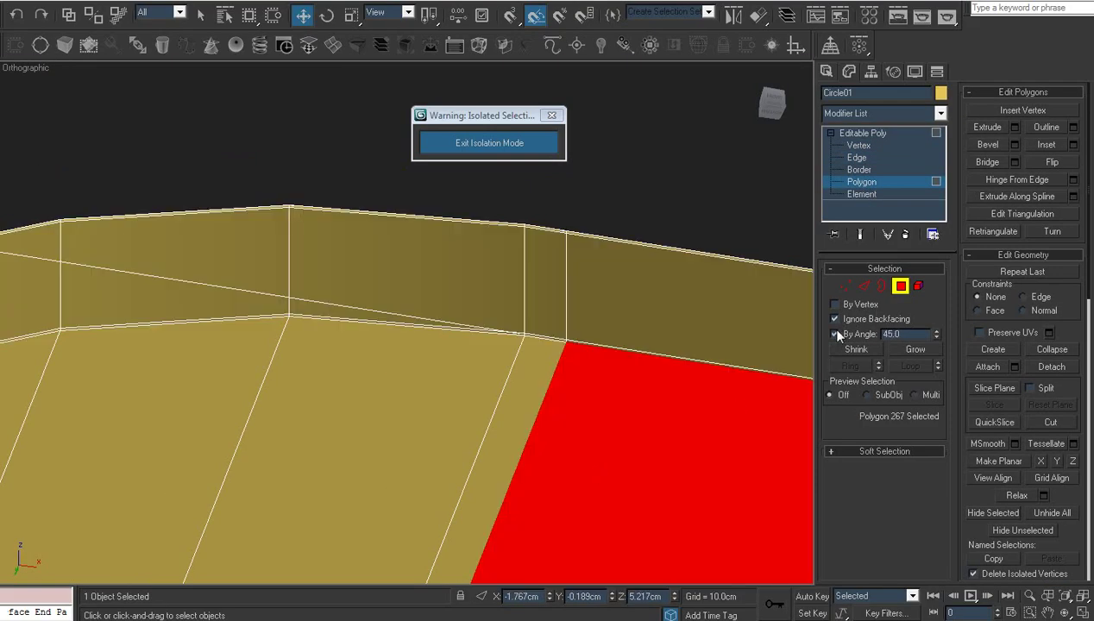
{"action": "left_click", "coordinate": [908, 337]}
{"action": "type", "text": "10"}
{"action": "key", "text": "Return"}
{"action": "left_click", "coordinate": [634, 233]}
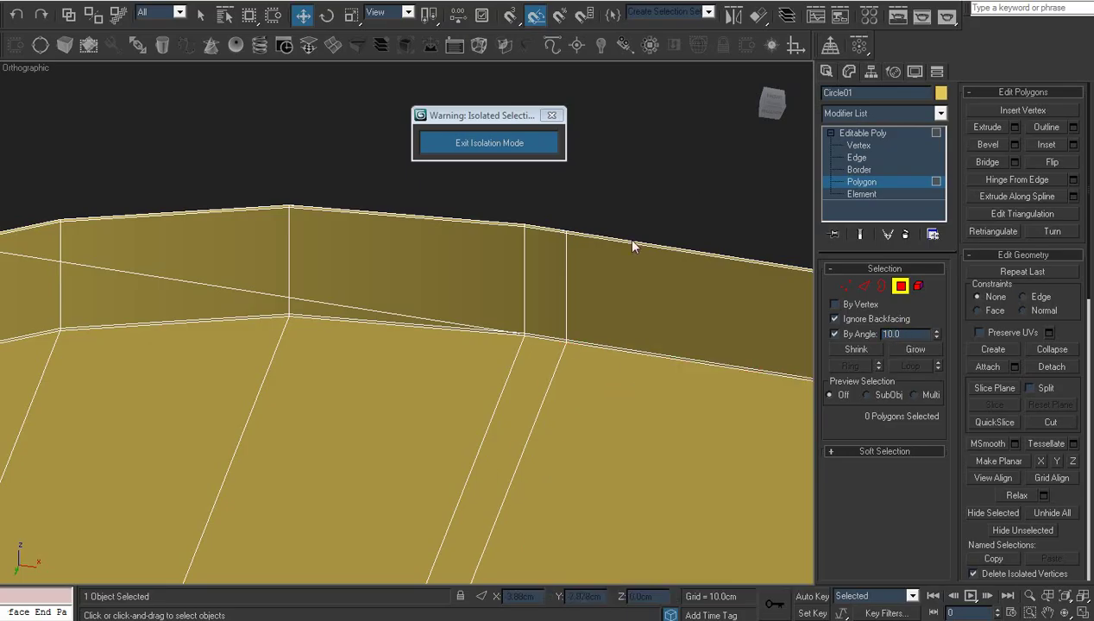
{"action": "left_click", "coordinate": [552, 423]}
- Inset the selected bottom cap polygons slightly to form a narrow supporting loop inside the rim
{"action": "scroll", "coordinate": [552, 423], "scroll_direction": "down", "scroll_amount": 6}
{"action": "scroll", "coordinate": [564, 338], "scroll_direction": "up", "scroll_amount": 1}
{"action": "middle_click_drag", "start_coordinate": [564, 338], "coordinate": [562, 371]}
{"action": "right_click", "coordinate": [582, 301]}
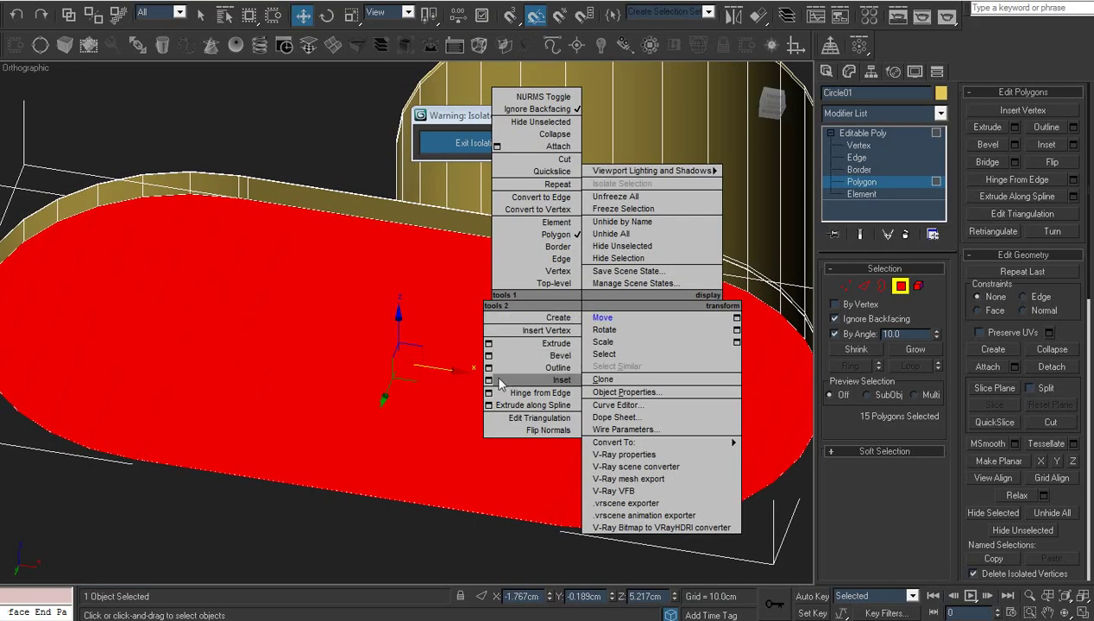
{"action": "left_click", "coordinate": [489, 379]}
{"action": "left_click", "coordinate": [551, 326]}
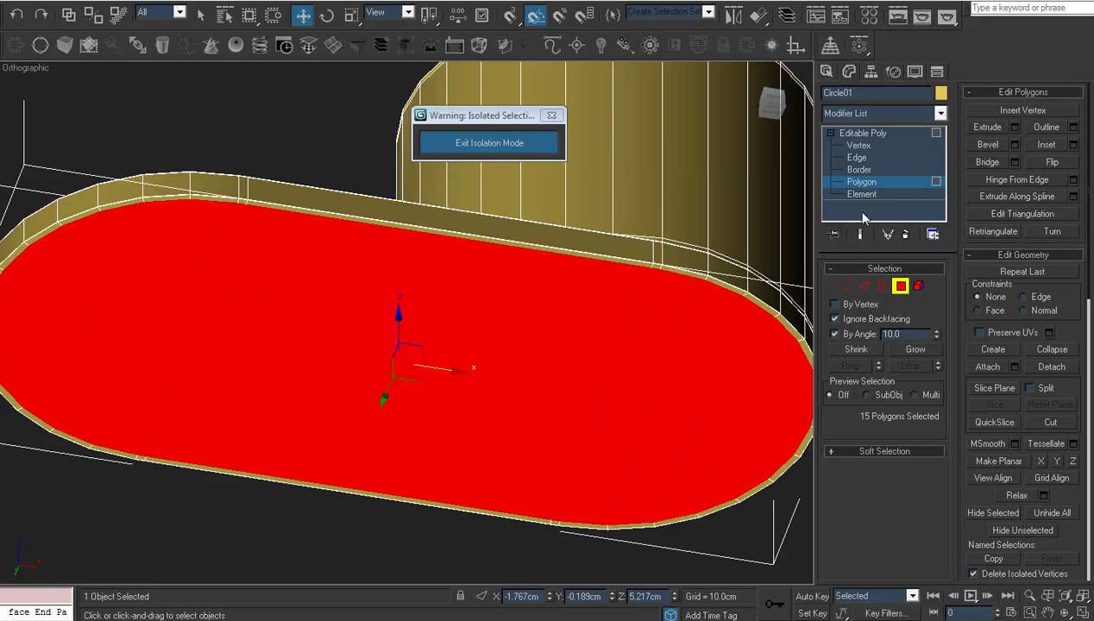
- Select the whole button element and assign smoothing group 30 to all its polygons
{"action": "left_click", "coordinate": [863, 133]}
{"action": "left_click", "coordinate": [859, 194]}
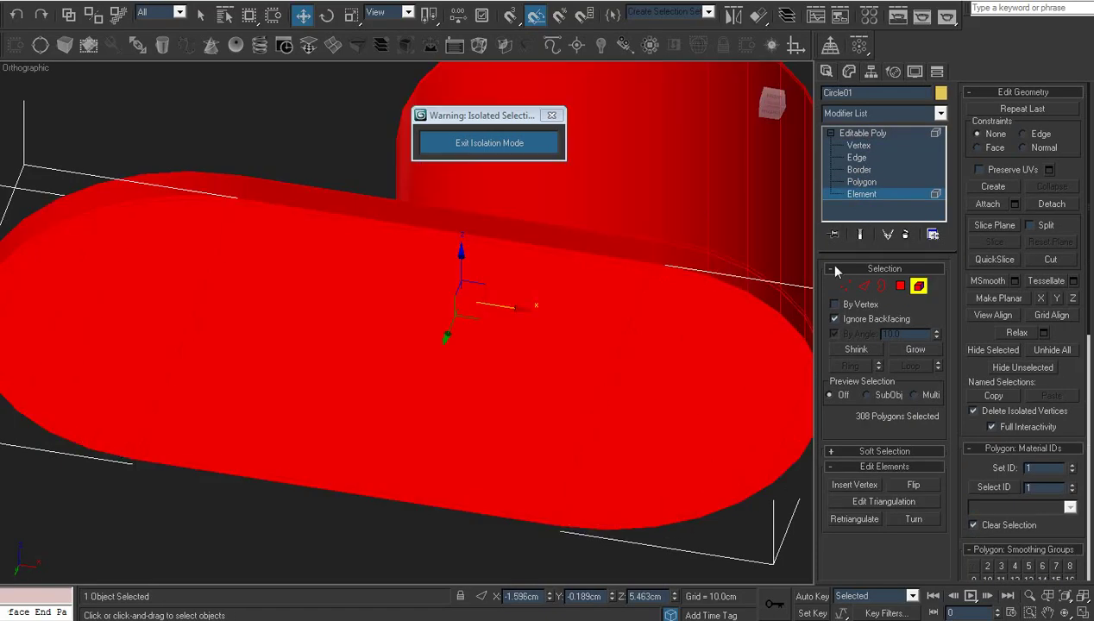
{"action": "scroll", "coordinate": [1044, 469], "scroll_direction": "down", "scroll_amount": 3}
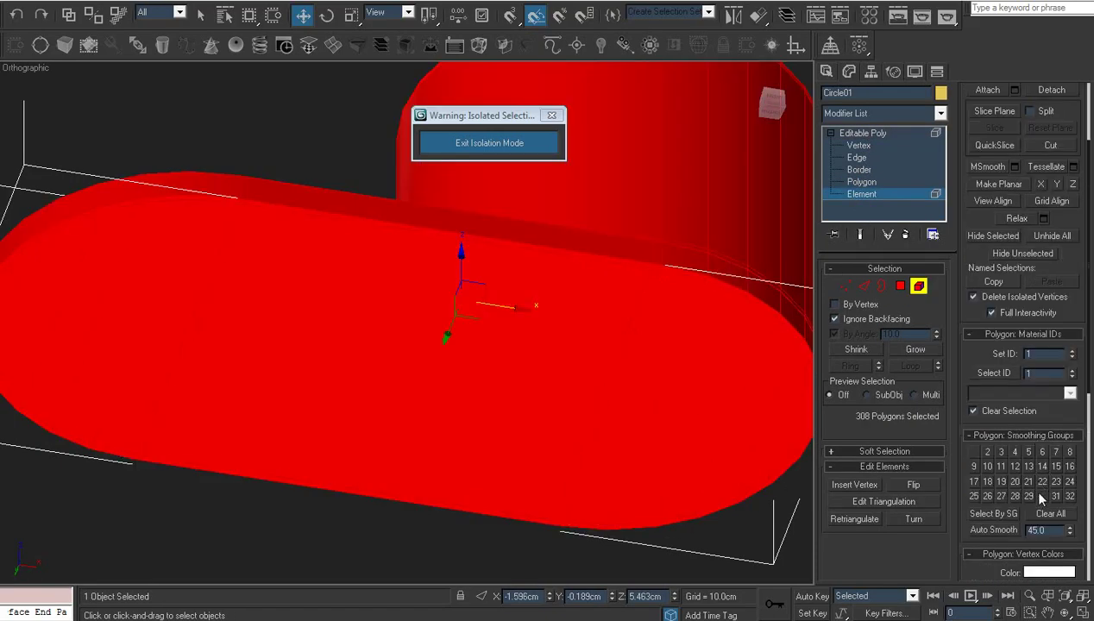
{"action": "left_click", "coordinate": [1042, 497]}
{"action": "left_click", "coordinate": [863, 134]}
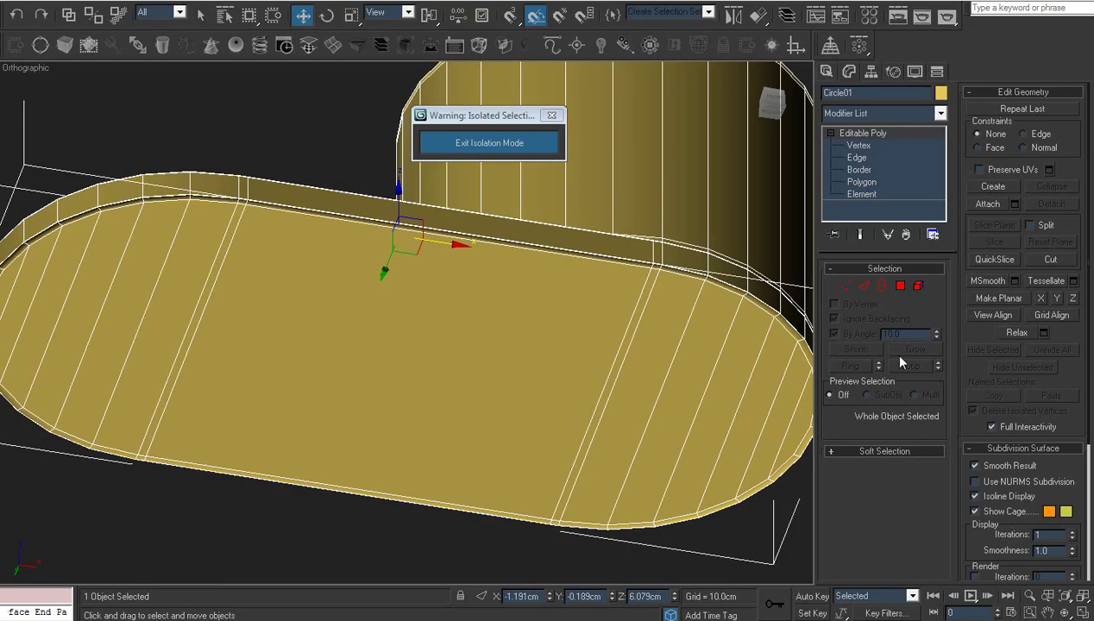
- Select only the flat top polygon of the cylinder and inset it by 0.02 cm
{"action": "left_click", "coordinate": [1068, 614]}
{"action": "left_click_drag", "start_coordinate": [435, 280], "coordinate": [461, 383]}
{"action": "scroll", "coordinate": [462, 383], "scroll_direction": "down", "scroll_amount": 2}
{"action": "middle_click_drag", "start_coordinate": [536, 323], "coordinate": [471, 404]}
{"action": "scroll", "coordinate": [484, 293], "scroll_direction": "up", "scroll_amount": 4}
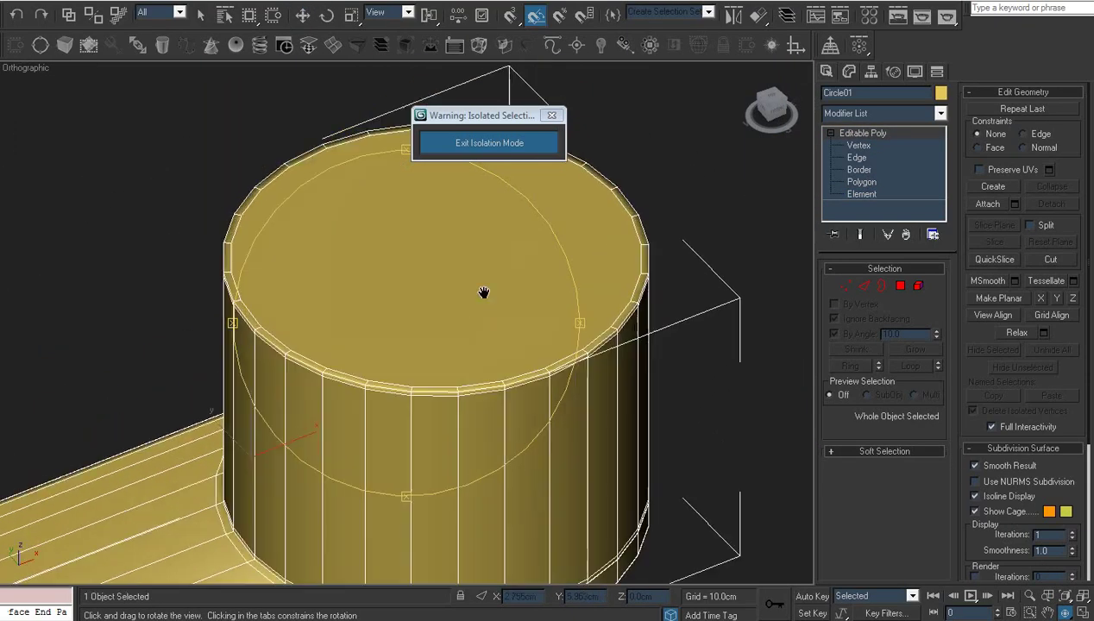
{"action": "middle_click_drag", "start_coordinate": [467, 309], "coordinate": [443, 333]}
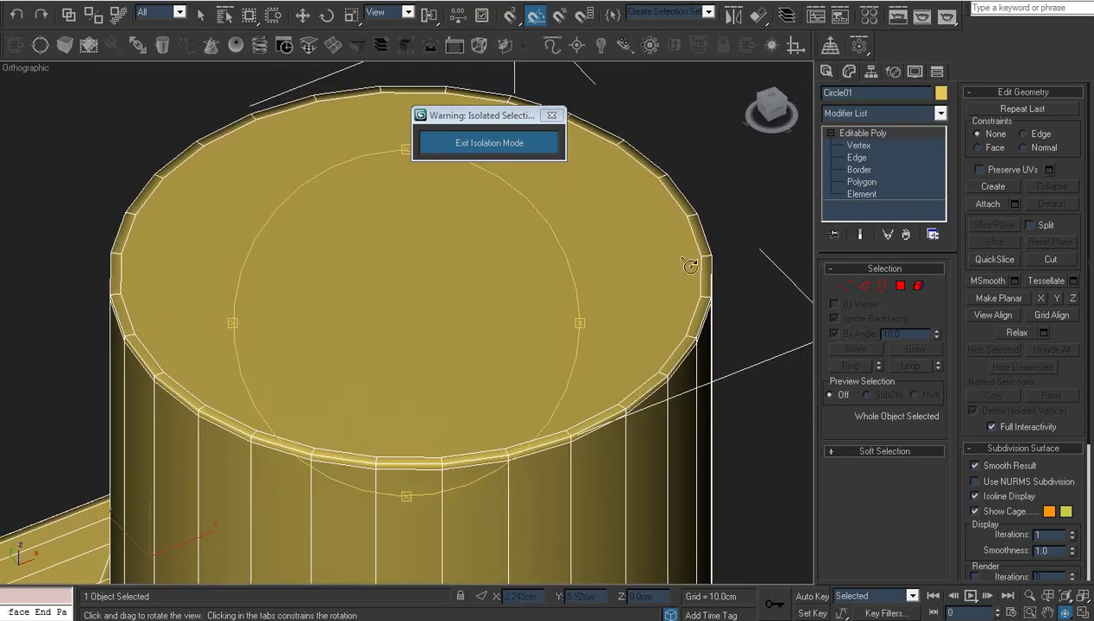
{"action": "left_click", "coordinate": [861, 183]}
{"action": "left_click", "coordinate": [595, 227]}
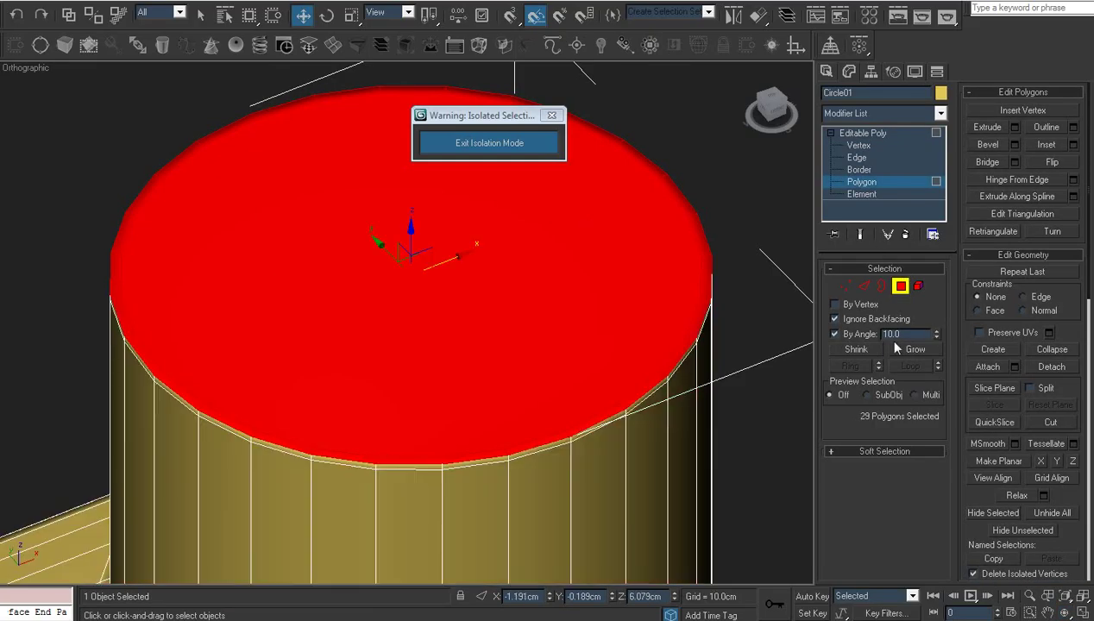
{"action": "left_click", "coordinate": [860, 351]}
{"action": "right_click", "coordinate": [644, 275]}
{"action": "left_click", "coordinate": [546, 350]}
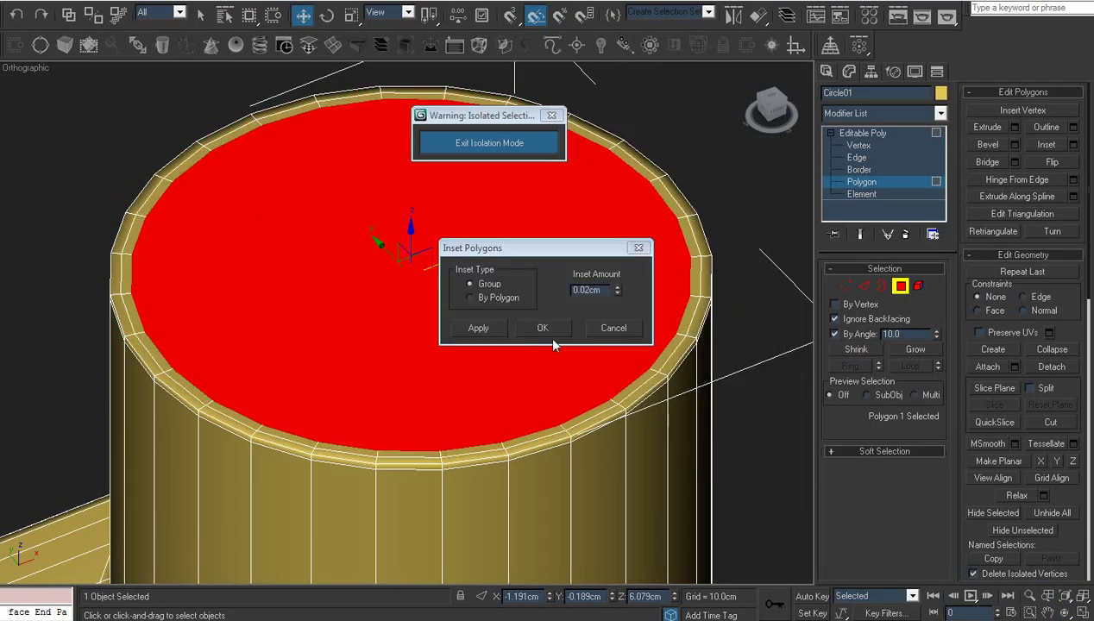
{"action": "left_click", "coordinate": [555, 335]}
- Collapse the cylinder's inset top polygon into a single centre point and leave polygon editing
{"action": "right_click", "coordinate": [557, 339]}
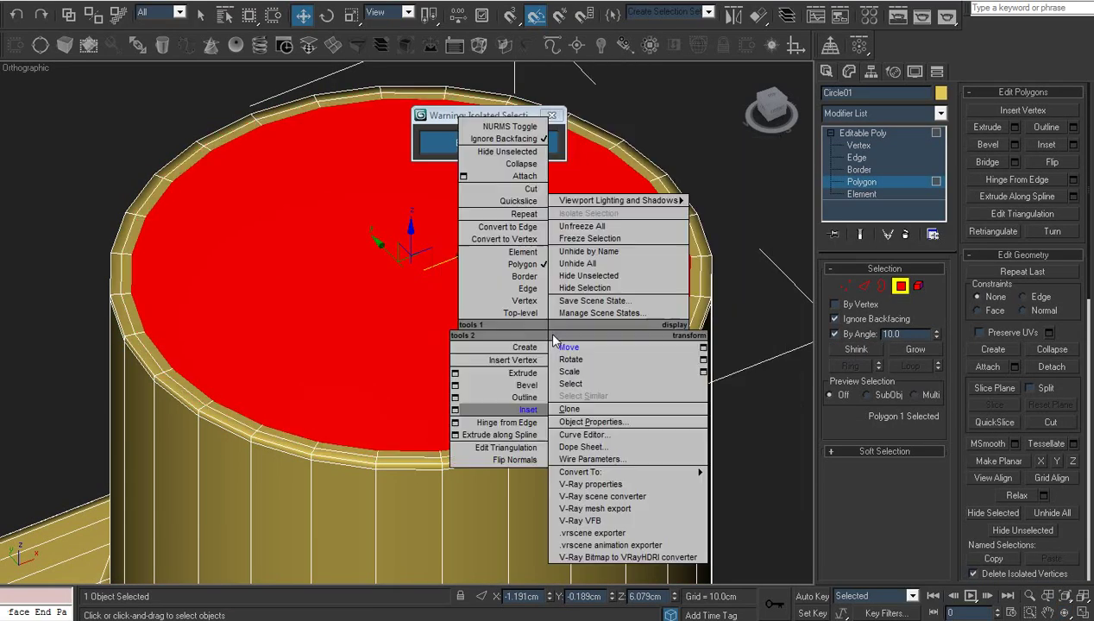
{"action": "left_click", "coordinate": [513, 165]}
{"action": "left_click", "coordinate": [897, 135]}
{"action": "middle_click_drag", "start_coordinate": [690, 231], "coordinate": [556, 275]}
{"action": "scroll", "coordinate": [556, 275], "scroll_direction": "down", "scroll_amount": 3}
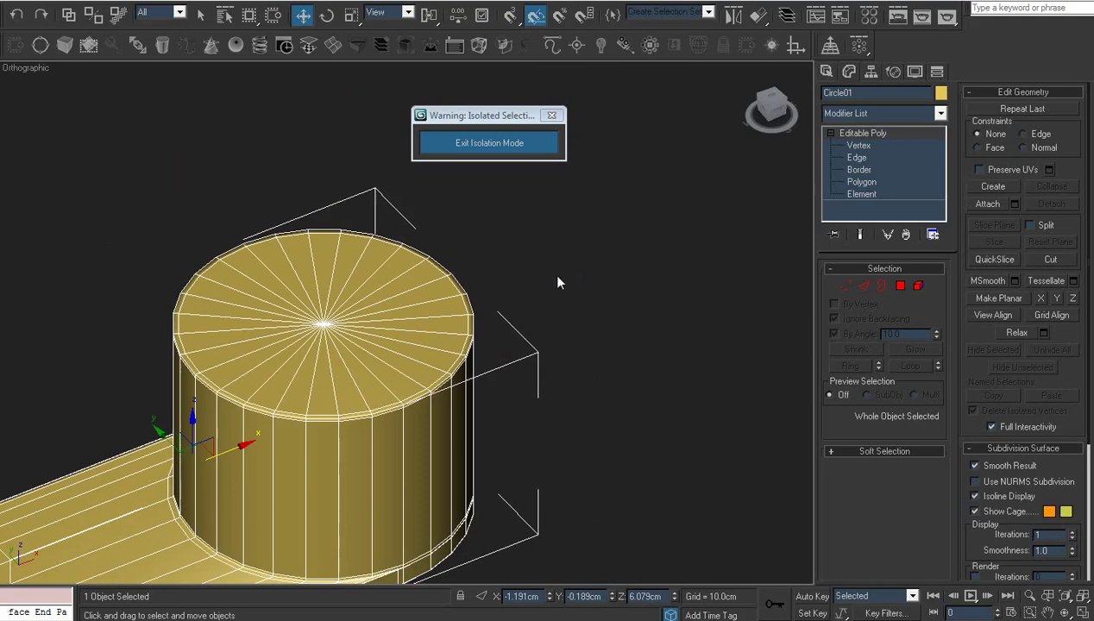
{"action": "middle_click_drag", "start_coordinate": [376, 367], "coordinate": [575, 271]}
{"action": "scroll", "coordinate": [573, 266], "scroll_direction": "up", "scroll_amount": 3}
{"action": "middle_click_drag", "start_coordinate": [619, 315], "coordinate": [571, 281]}
{"action": "scroll", "coordinate": [594, 271], "scroll_direction": "down", "scroll_amount": 3}
- Set up the fourth material slot as a VRayMtl named Botton and assign it to the switch button
{"action": "key", "text": "m"}
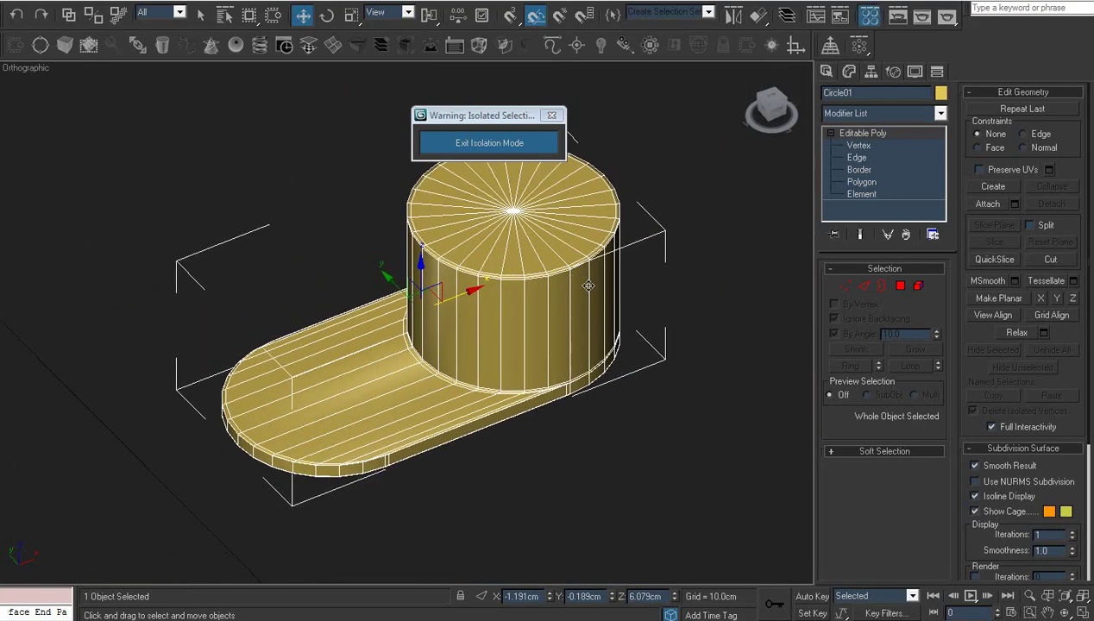
{"action": "left_click", "coordinate": [321, 163]}
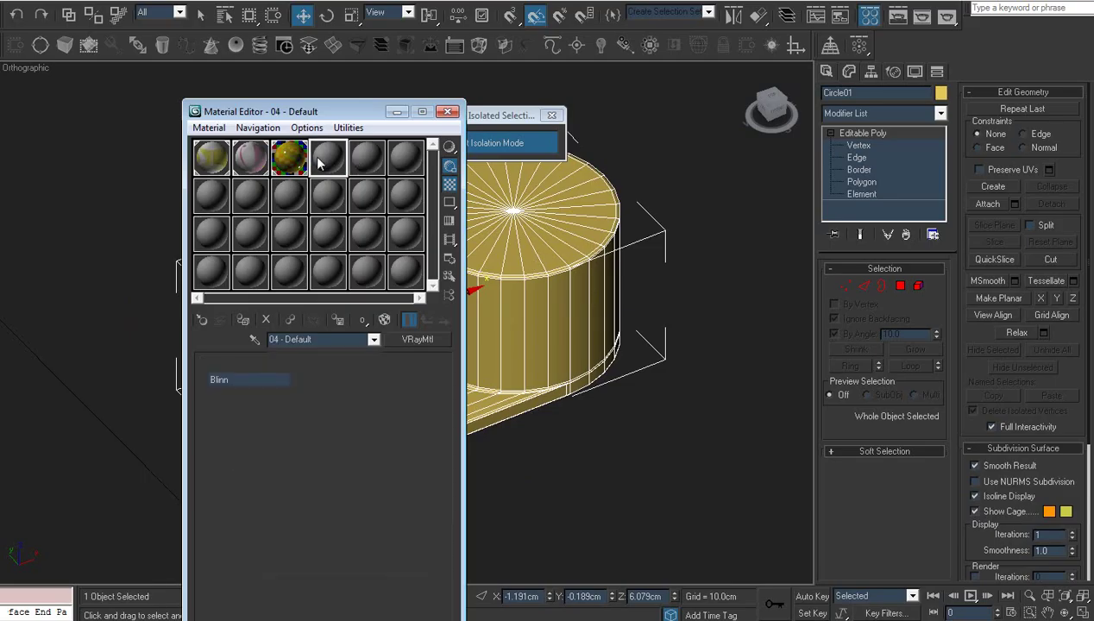
{"action": "left_click", "coordinate": [418, 339]}
{"action": "double_click", "coordinate": [222, 404]}
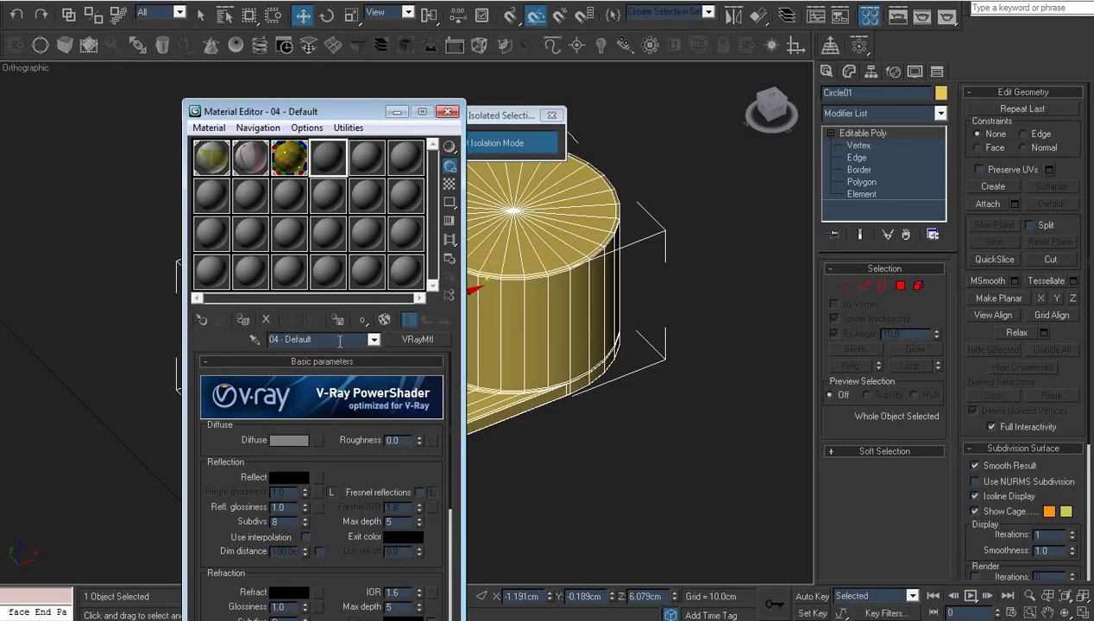
{"action": "left_click", "coordinate": [340, 341]}
{"action": "type", "text": "Botton"}
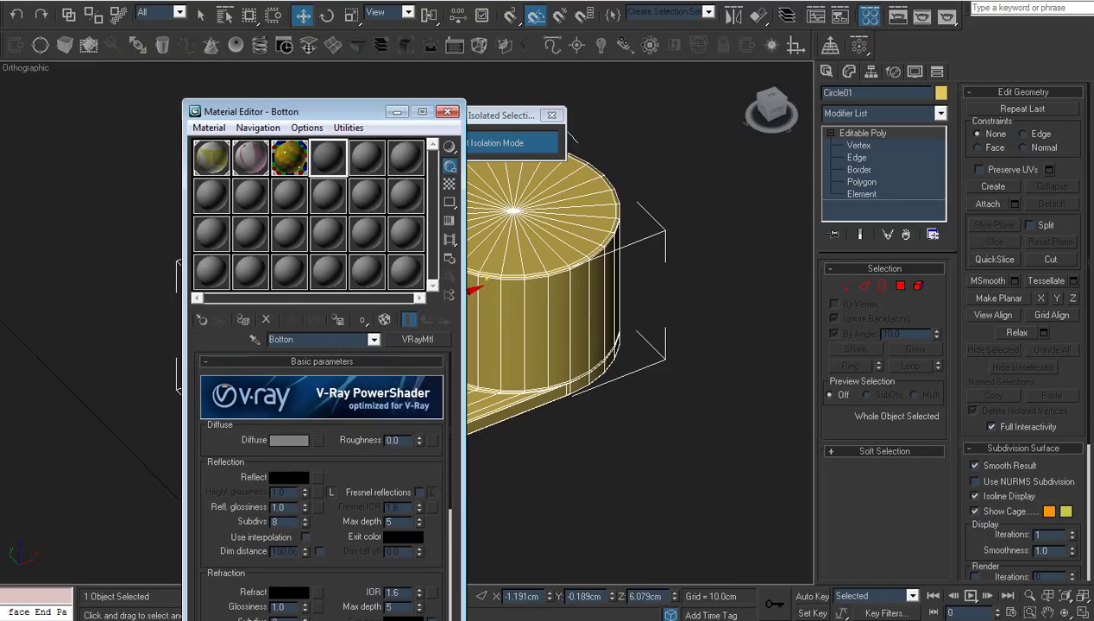
{"action": "left_click", "coordinate": [243, 320]}
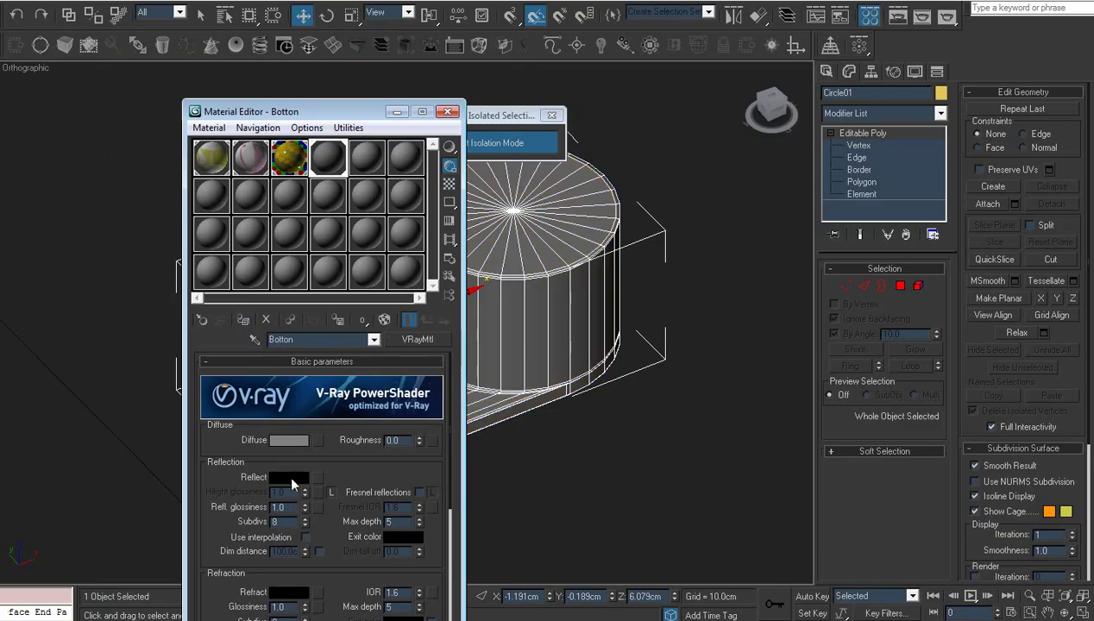
- Set the Botton material's reflection to grey value 57 and its reflection glossiness to 0.69, with the sample background shown
{"action": "left_click", "coordinate": [288, 477]}
{"action": "left_click_drag", "start_coordinate": [446, 76], "coordinate": [445, 92]}
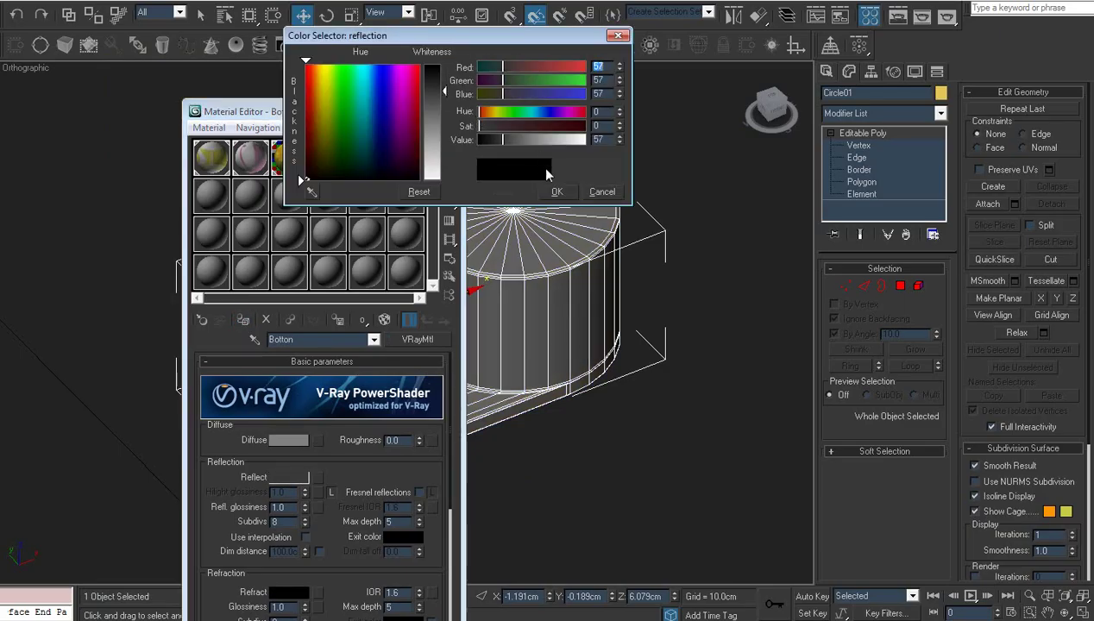
{"action": "left_click", "coordinate": [555, 191]}
{"action": "left_click", "coordinate": [448, 185]}
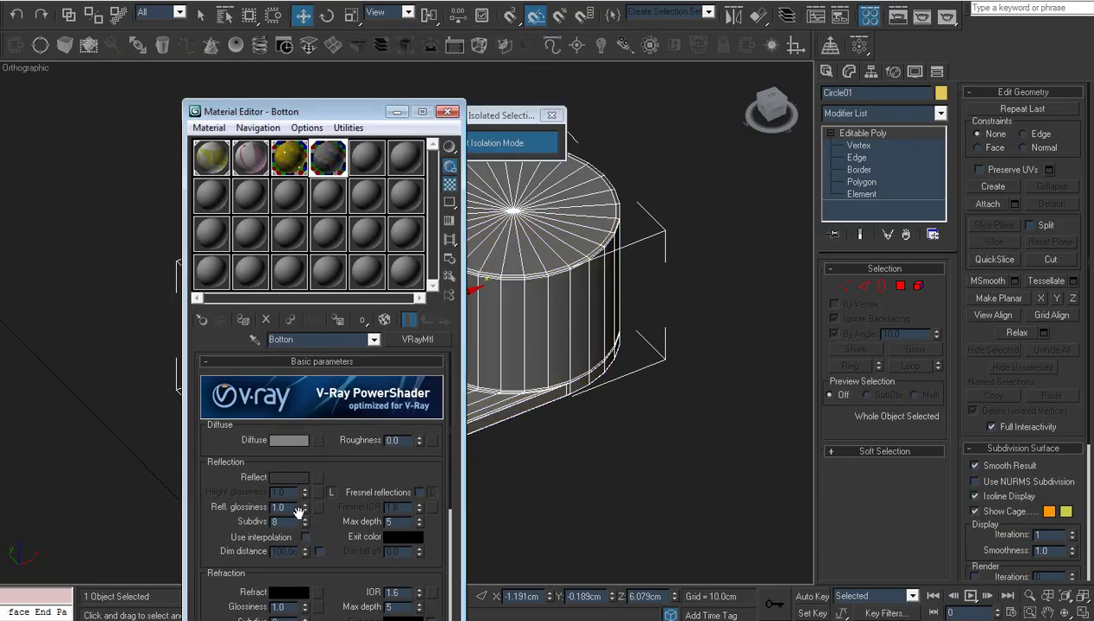
{"action": "left_click_drag", "start_coordinate": [304, 511], "coordinate": [306, 527]}
- Set the Botton material's diffuse colour to a lighter grey and close the material editor
{"action": "left_click", "coordinate": [296, 443]}
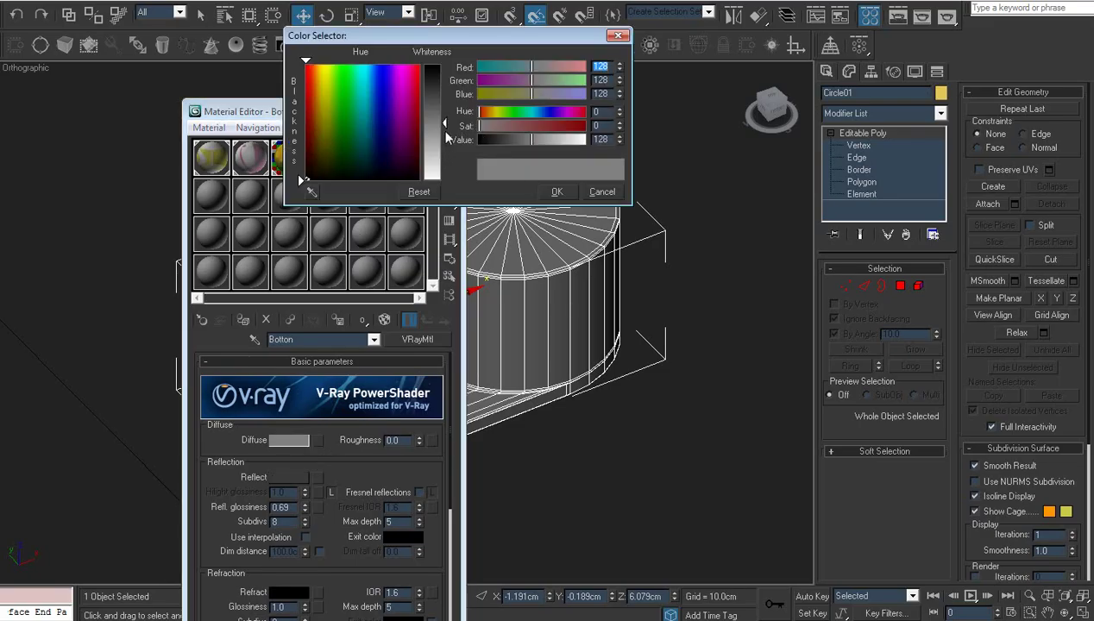
{"action": "left_click_drag", "start_coordinate": [445, 131], "coordinate": [445, 156]}
{"action": "left_click", "coordinate": [558, 194]}
{"action": "left_click", "coordinate": [446, 112]}
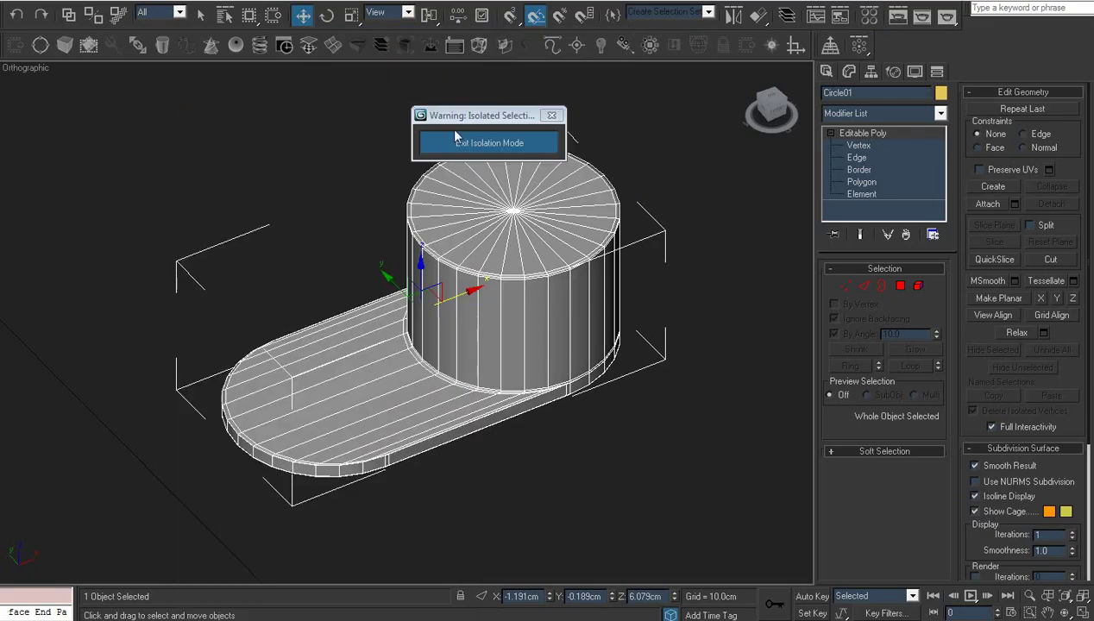
- Exit isolation mode and switch to a perspective view of the button inside the player's slot
{"action": "left_click", "coordinate": [481, 148]}
{"action": "middle_click_drag", "start_coordinate": [490, 235], "coordinate": [491, 267]}
{"action": "scroll", "coordinate": [492, 268], "scroll_direction": "up", "scroll_amount": 3}
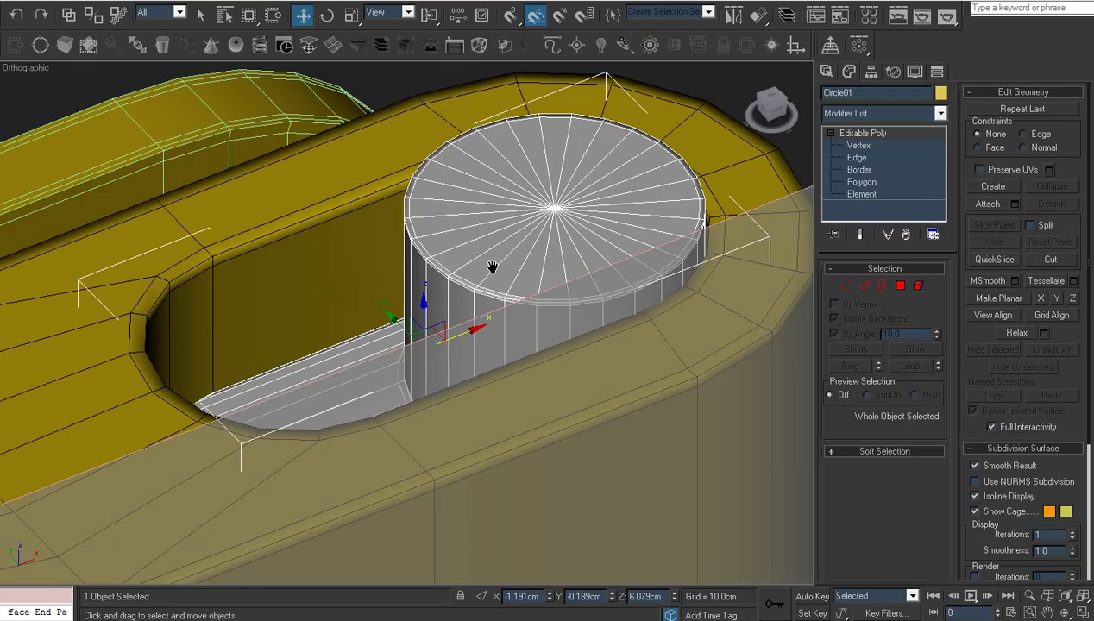
{"action": "key", "text": "p"}
{"action": "left_click", "coordinate": [1065, 613]}
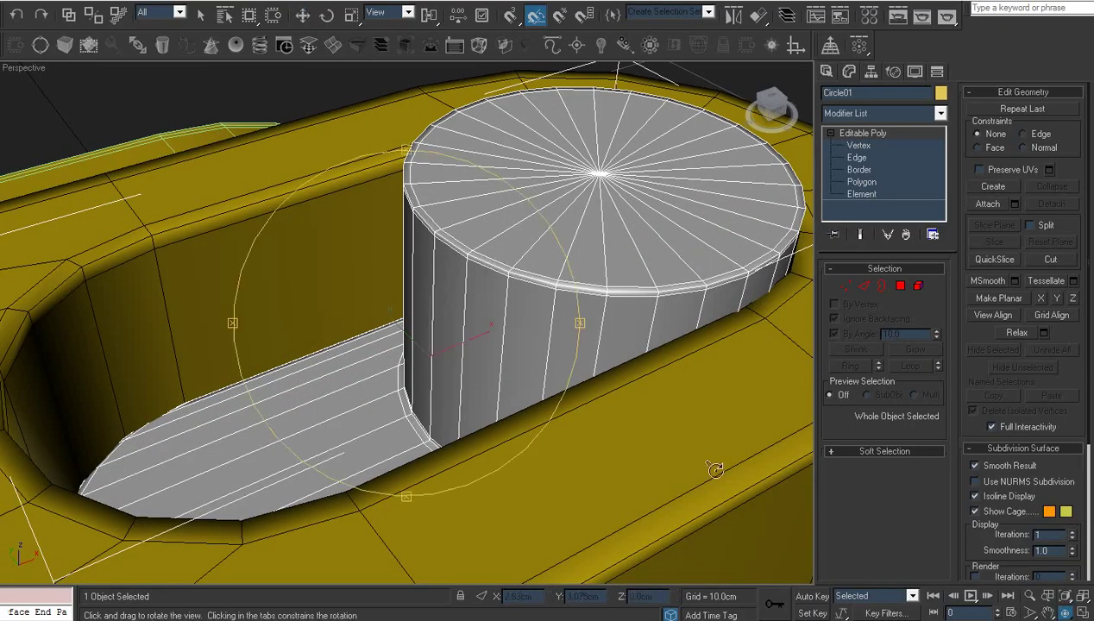
- Clone the whole switch element along X so that the copy's cylinder sits in the round hole beside the slot
{"action": "left_click_drag", "start_coordinate": [362, 385], "coordinate": [485, 367]}
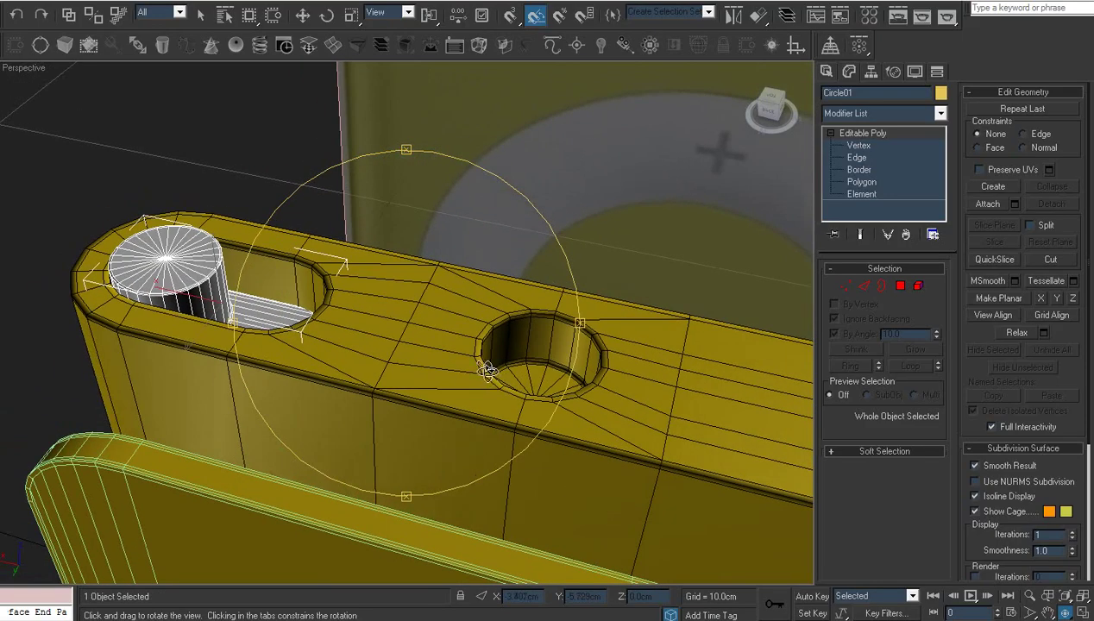
{"action": "key", "text": "t"}
{"action": "key", "text": "z"}
{"action": "key", "text": "w"}
{"action": "scroll", "coordinate": [509, 362], "scroll_direction": "down", "scroll_amount": 8}
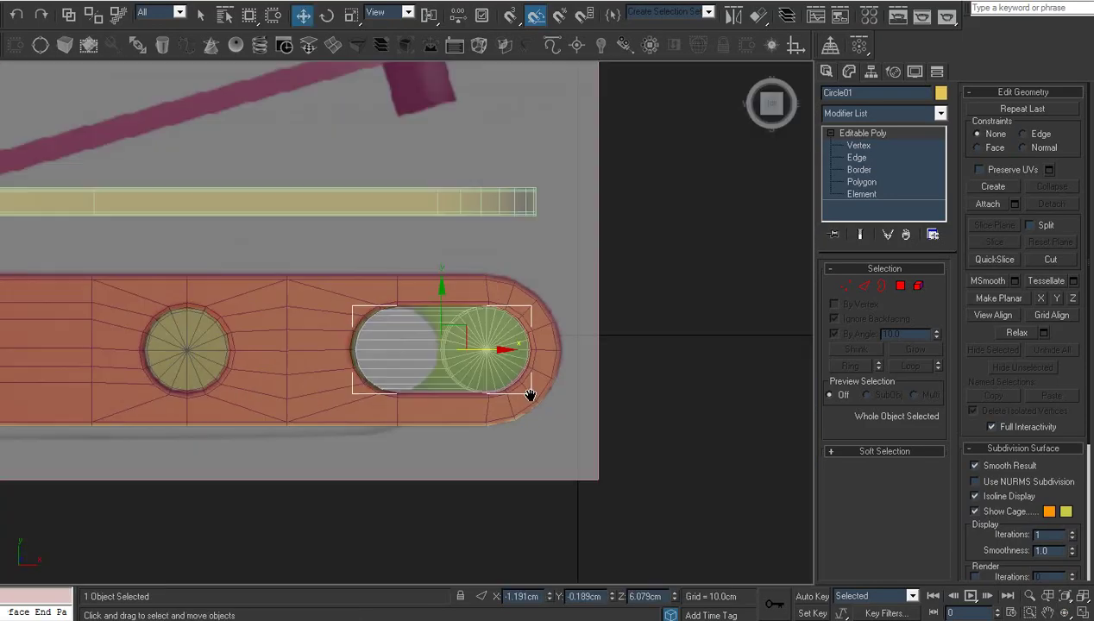
{"action": "middle_click_drag", "start_coordinate": [448, 383], "coordinate": [552, 367]}
{"action": "mouse_move", "coordinate": [469, 367]}
{"action": "middle_mouse_down"}
{"action": "mouse_move", "coordinate": [576, 368]}
{"action": "mouse_move", "coordinate": [468, 378]}
{"action": "middle_mouse_up"}
{"action": "scroll", "coordinate": [576, 370], "scroll_direction": "up", "scroll_amount": 4}
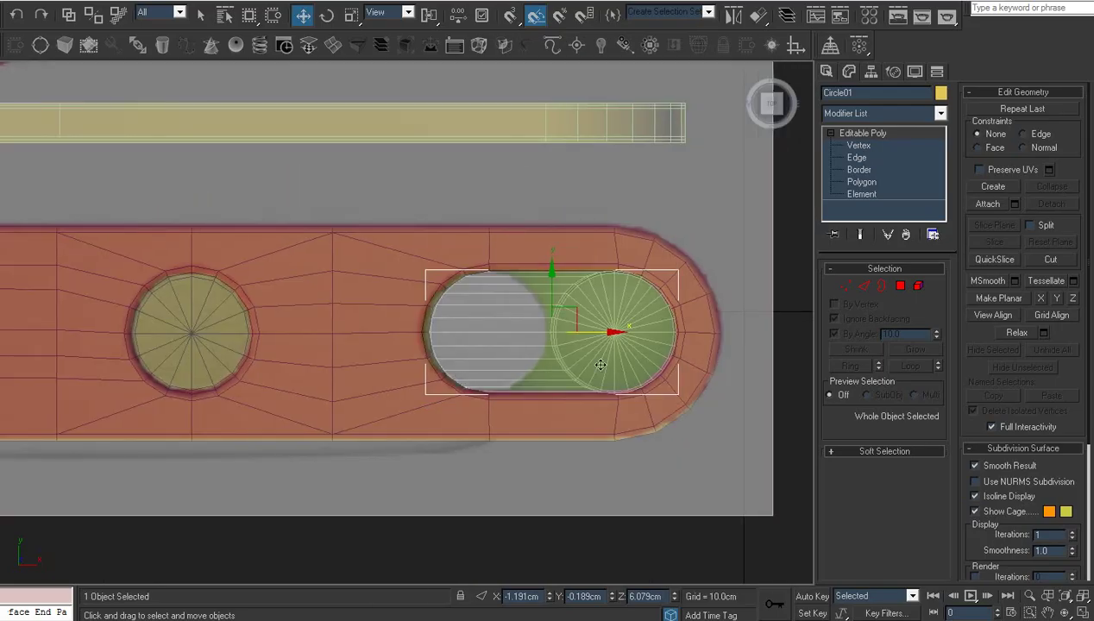
{"action": "middle_click_drag", "start_coordinate": [595, 360], "coordinate": [565, 364]}
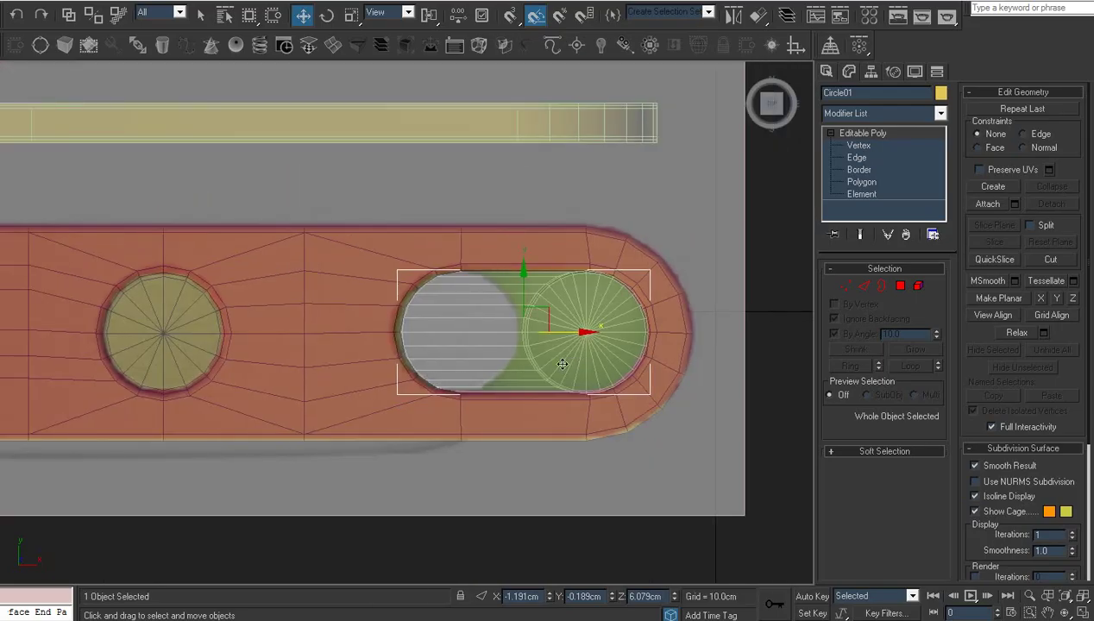
{"action": "left_click", "coordinate": [863, 194]}
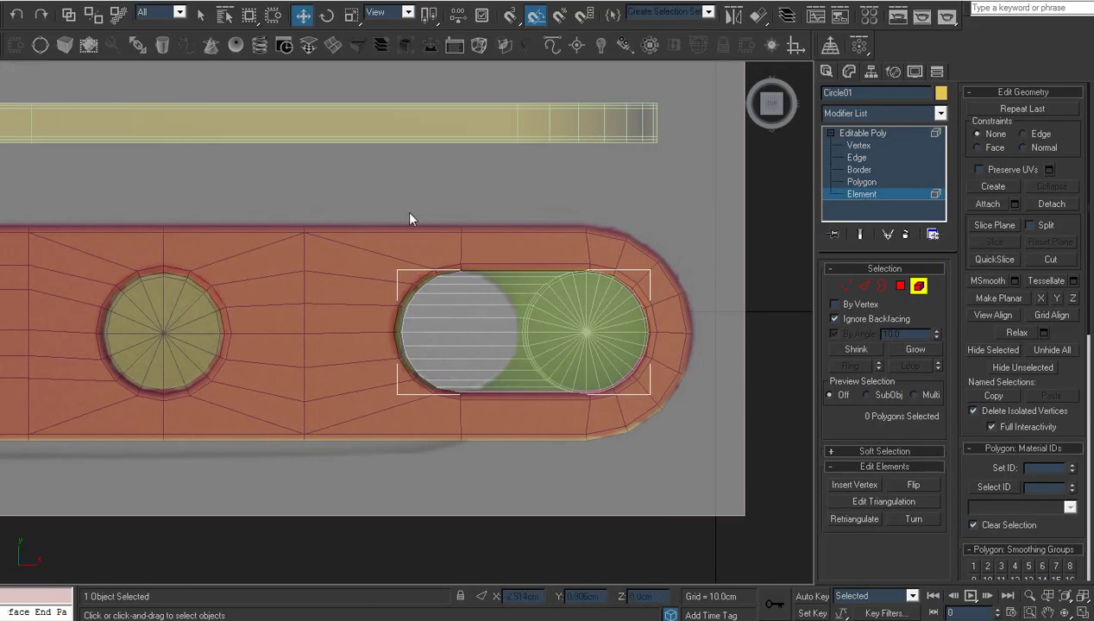
{"action": "left_click_drag", "start_coordinate": [682, 423], "coordinate": [683, 422]}
{"action": "middle_click_drag", "start_coordinate": [537, 396], "coordinate": [620, 400]}
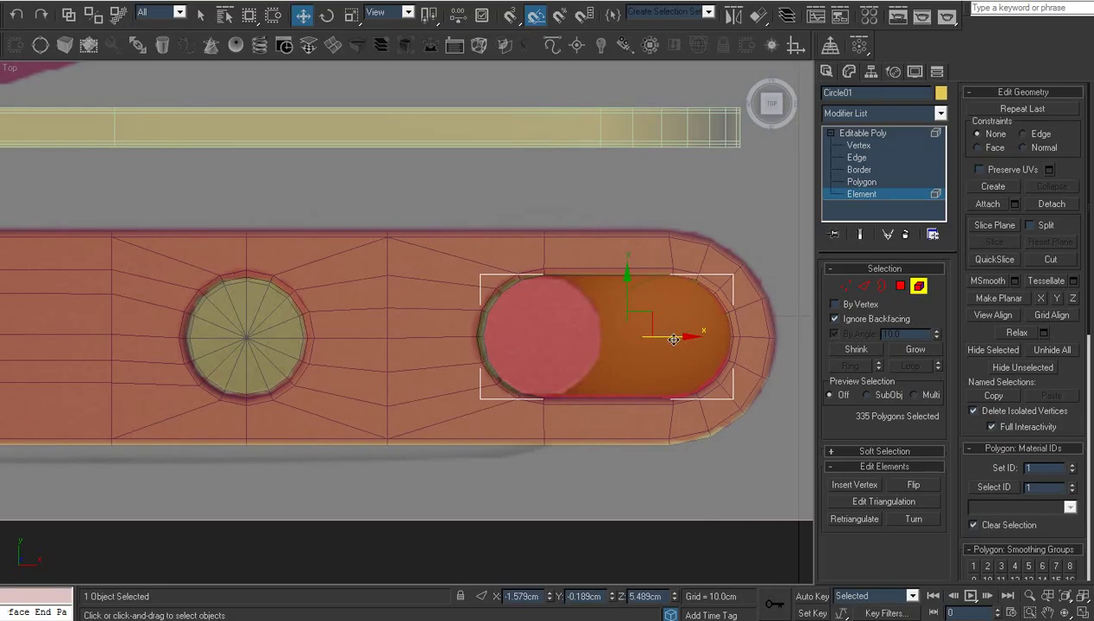
{"action": "left_click_drag", "start_coordinate": [674, 336], "coordinate": [251, 329], "text": "shift"}
{"action": "left_click", "coordinate": [601, 301]}
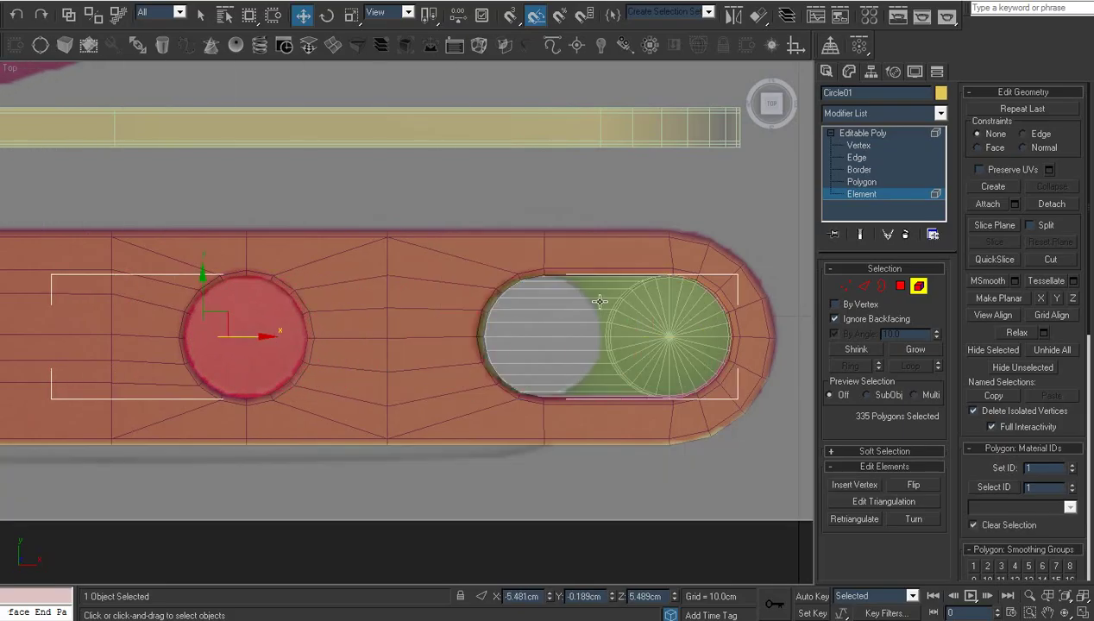
- Isolate the object containing both switch elements from the rest of the scene
{"action": "key", "text": "z"}
{"action": "key", "text": "p"}
{"action": "left_click", "coordinate": [1067, 597]}
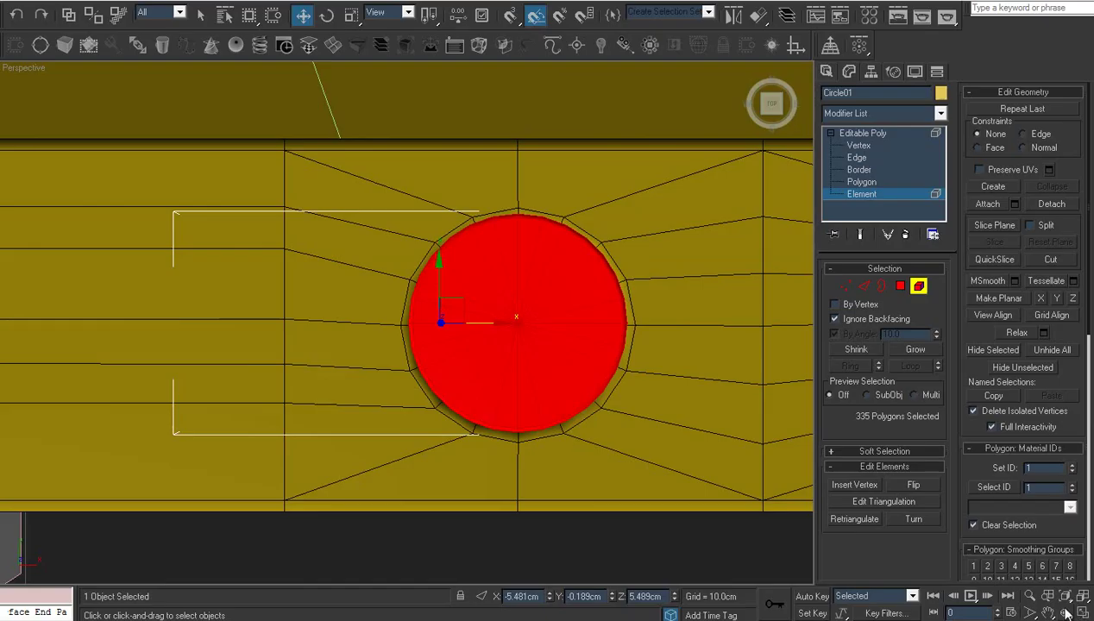
{"action": "left_click", "coordinate": [1065, 612]}
{"action": "left_click_drag", "start_coordinate": [496, 403], "coordinate": [648, 247]}
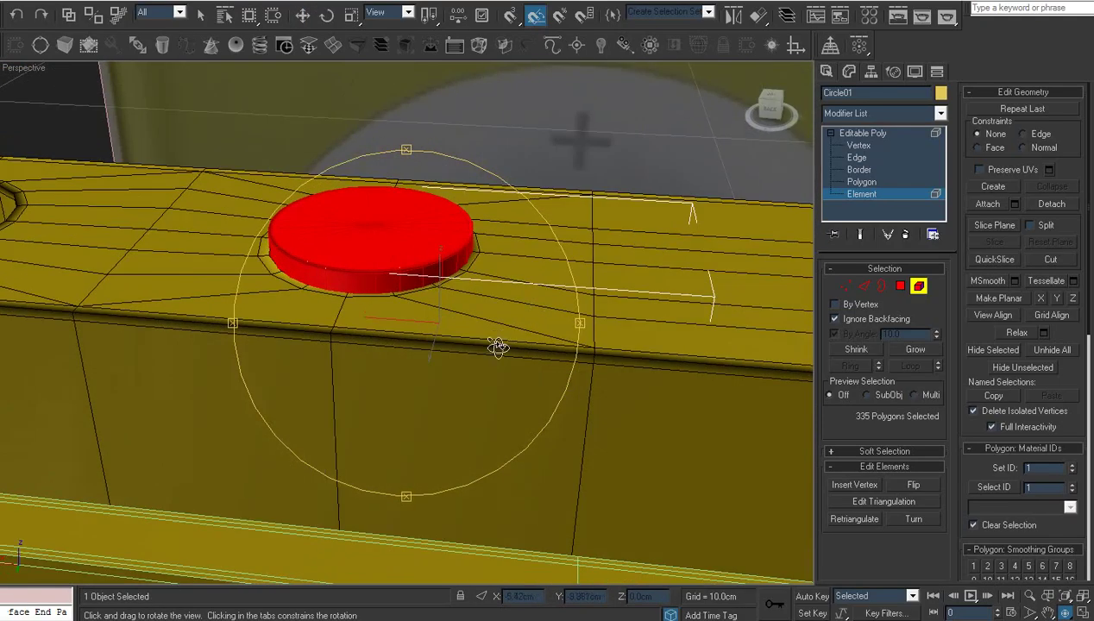
{"action": "scroll", "coordinate": [498, 346], "scroll_direction": "down", "scroll_amount": 5}
{"action": "mouse_move", "coordinate": [498, 347]}
{"action": "middle_mouse_down"}
{"action": "mouse_move", "coordinate": [511, 335]}
{"action": "mouse_move", "coordinate": [484, 362]}
{"action": "middle_mouse_up"}
{"action": "scroll", "coordinate": [537, 353], "scroll_direction": "up", "scroll_amount": 3}
{"action": "right_click", "coordinate": [483, 363]}
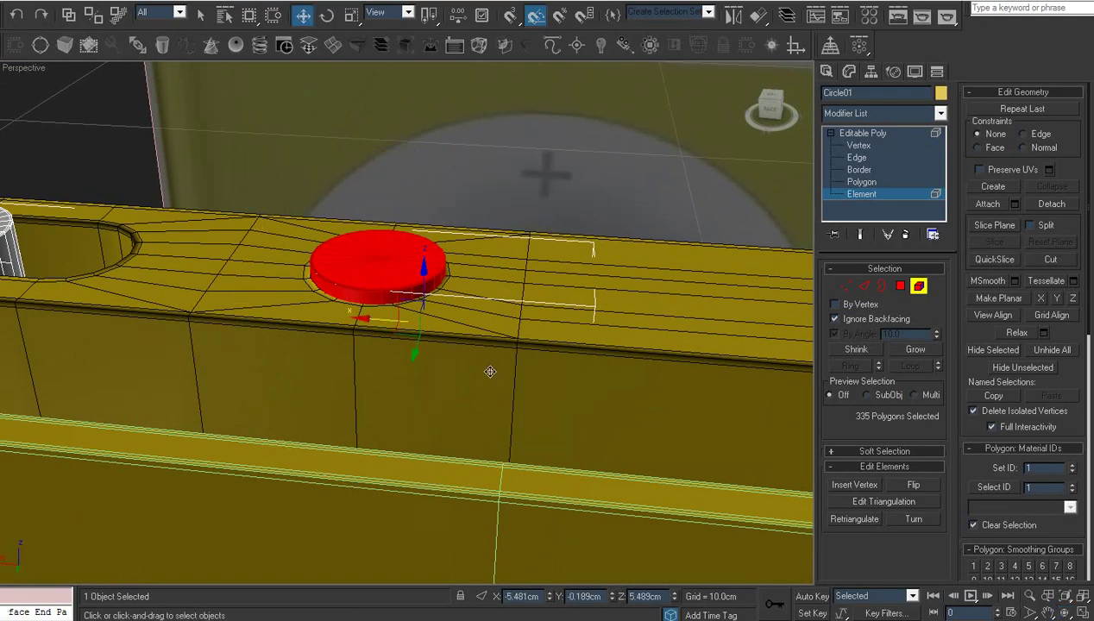
{"action": "key", "text": "alt+q"}
- Delete the side and underside edges of the flat base plate on the copied switch element
{"action": "left_click", "coordinate": [848, 158]}
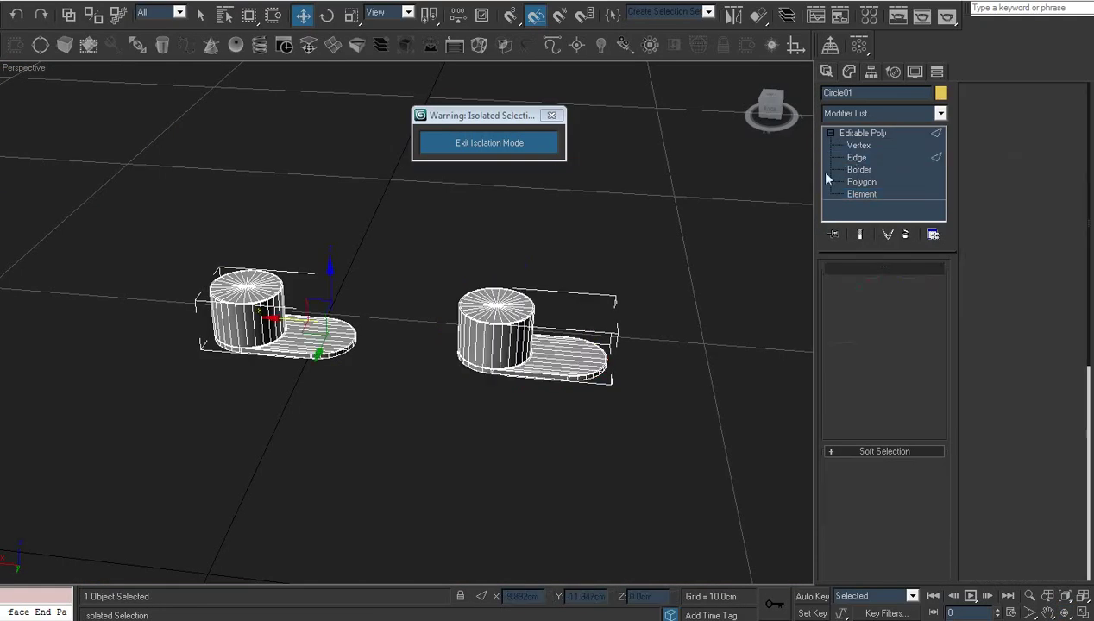
{"action": "scroll", "coordinate": [647, 385], "scroll_direction": "up", "scroll_amount": 5}
{"action": "scroll", "coordinate": [647, 379], "scroll_direction": "down", "scroll_amount": 2}
{"action": "middle_click_drag", "start_coordinate": [647, 380], "coordinate": [439, 313]}
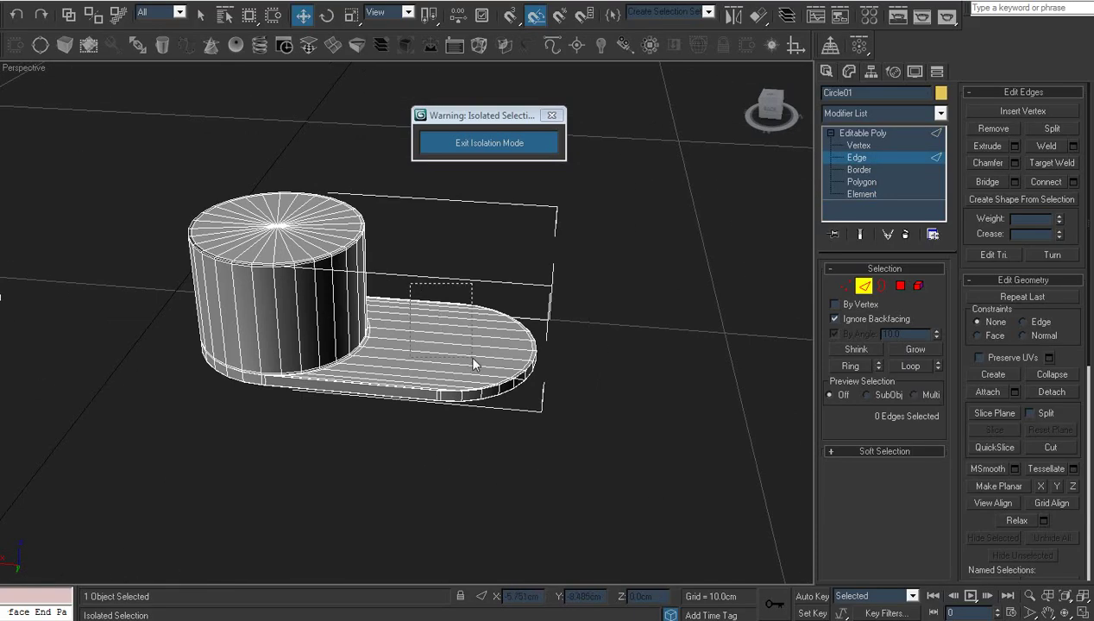
{"action": "left_click_drag", "start_coordinate": [472, 365], "coordinate": [571, 442]}
{"action": "scroll", "coordinate": [571, 442], "scroll_direction": "up", "scroll_amount": 2}
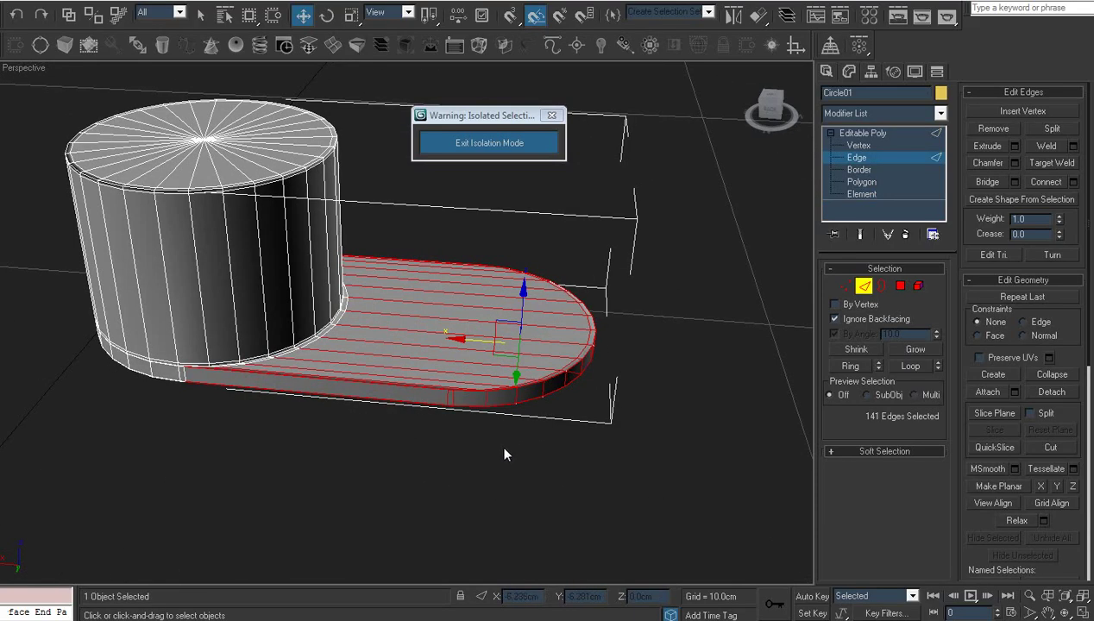
{"action": "key", "text": "f"}
{"action": "scroll", "coordinate": [504, 449], "scroll_direction": "down", "scroll_amount": 2}
{"action": "middle_click_drag", "start_coordinate": [504, 448], "coordinate": [317, 352]}
{"action": "scroll", "coordinate": [530, 382], "scroll_direction": "down", "scroll_amount": 1}
{"action": "left_click", "coordinate": [532, 382]}
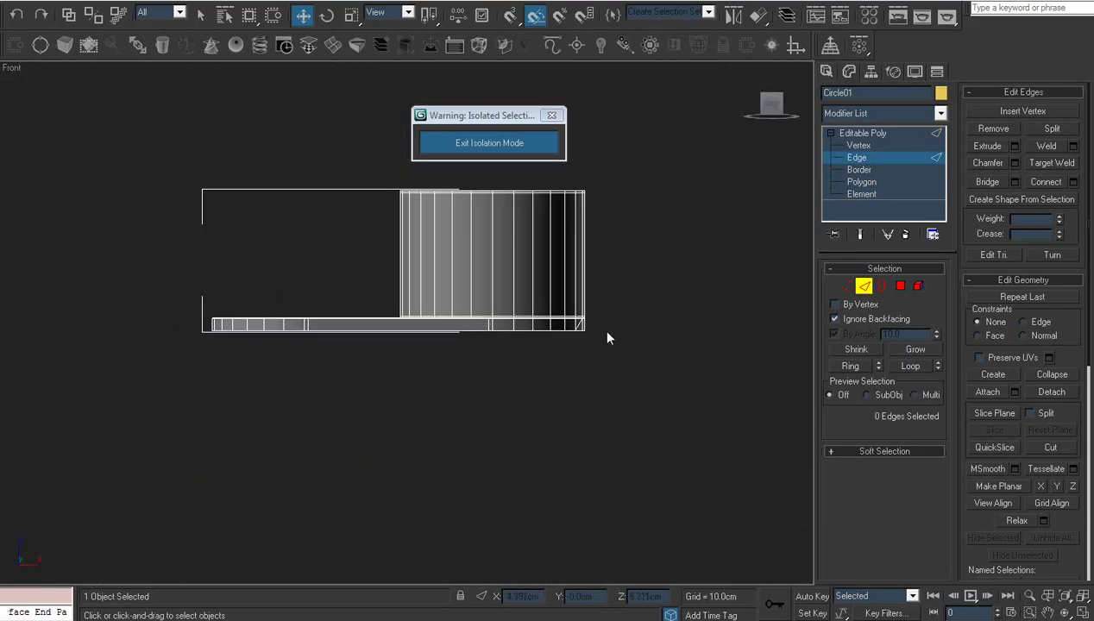
{"action": "left_click_drag", "start_coordinate": [557, 340], "coordinate": [179, 360]}
{"action": "key", "text": "z"}
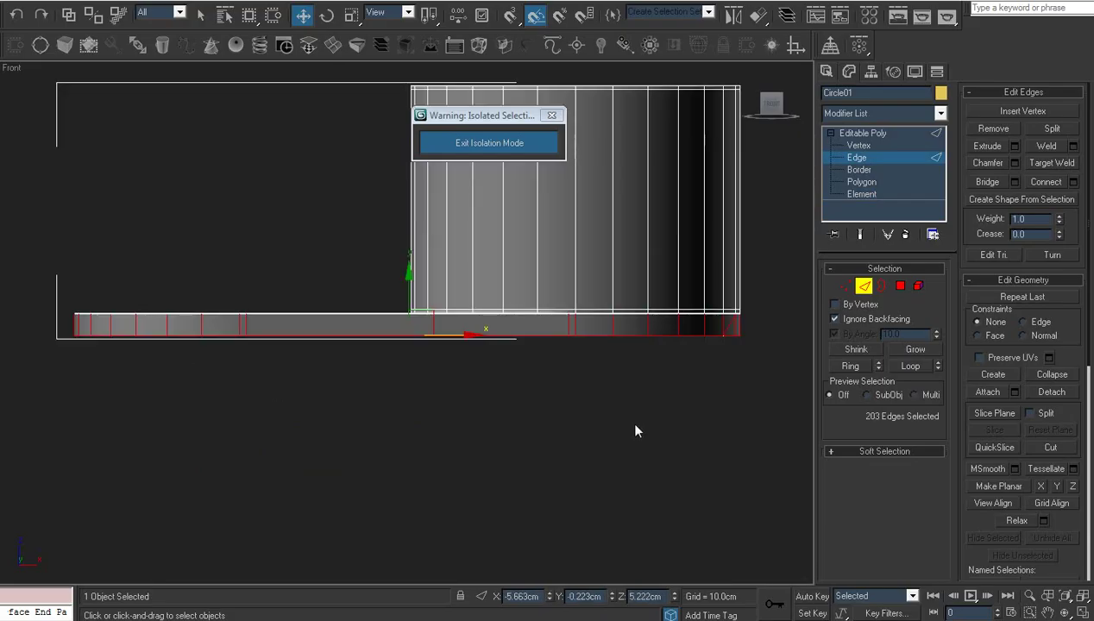
{"action": "key", "text": "Delete"}
- Delete the leftover edges of the copied element's base plate that extend beyond the cylinder
{"action": "double_click", "coordinate": [100, 324]}
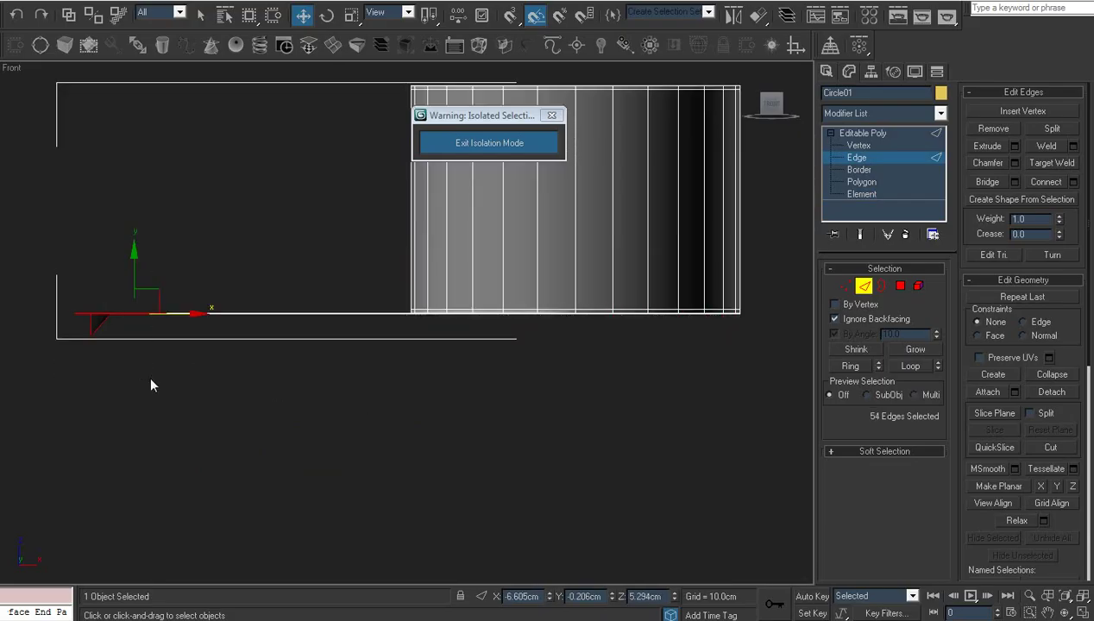
{"action": "key", "text": "Delete"}
{"action": "left_click_drag", "start_coordinate": [134, 268], "coordinate": [268, 374]}
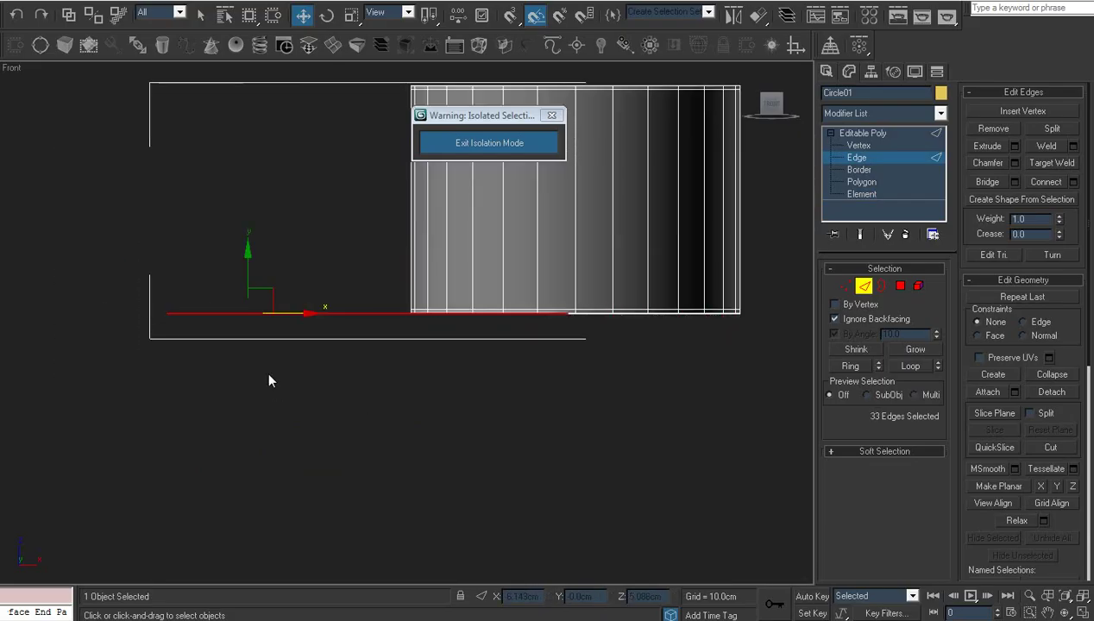
{"action": "key", "text": "Delete"}
- Remove the leftover rim strip around the copied cylinder's lower edge and select its open bottom border
{"action": "left_click", "coordinate": [1066, 613]}
{"action": "left_click_drag", "start_coordinate": [394, 305], "coordinate": [431, 350]}
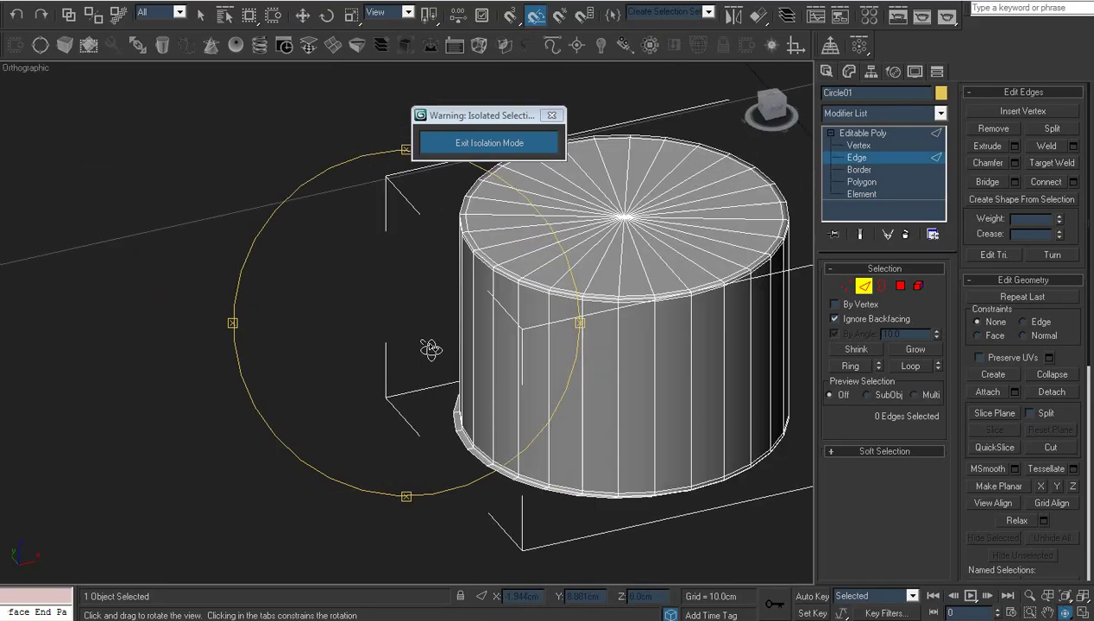
{"action": "middle_click_drag", "start_coordinate": [518, 382], "coordinate": [241, 268]}
{"action": "scroll", "coordinate": [243, 268], "scroll_direction": "up", "scroll_amount": 2}
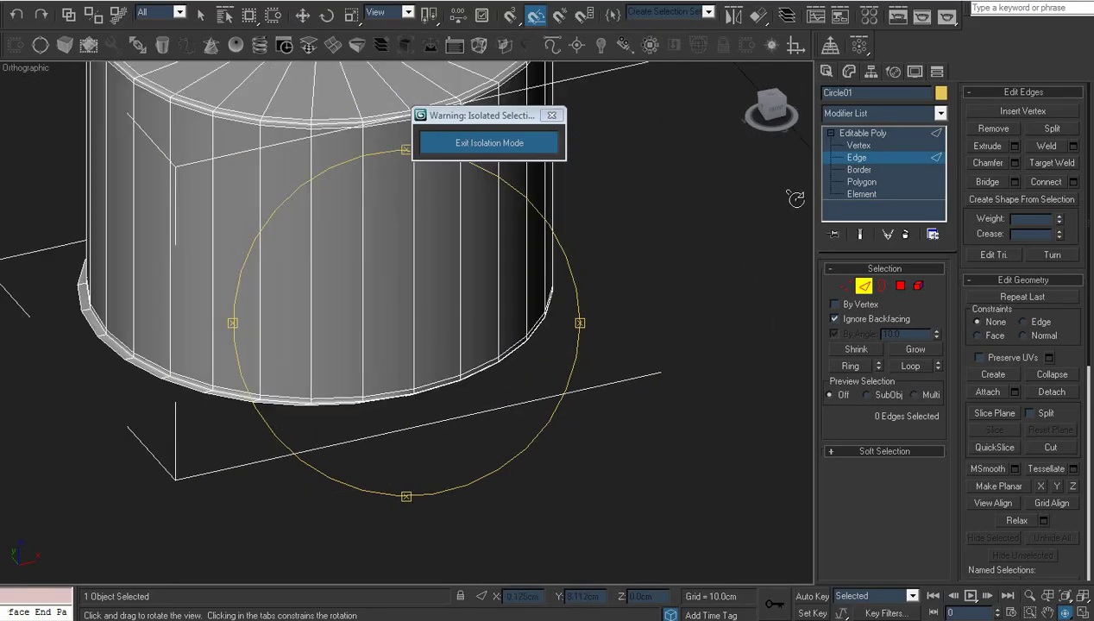
{"action": "left_click", "coordinate": [863, 173]}
{"action": "left_click", "coordinate": [425, 403]}
{"action": "key", "text": "z"}
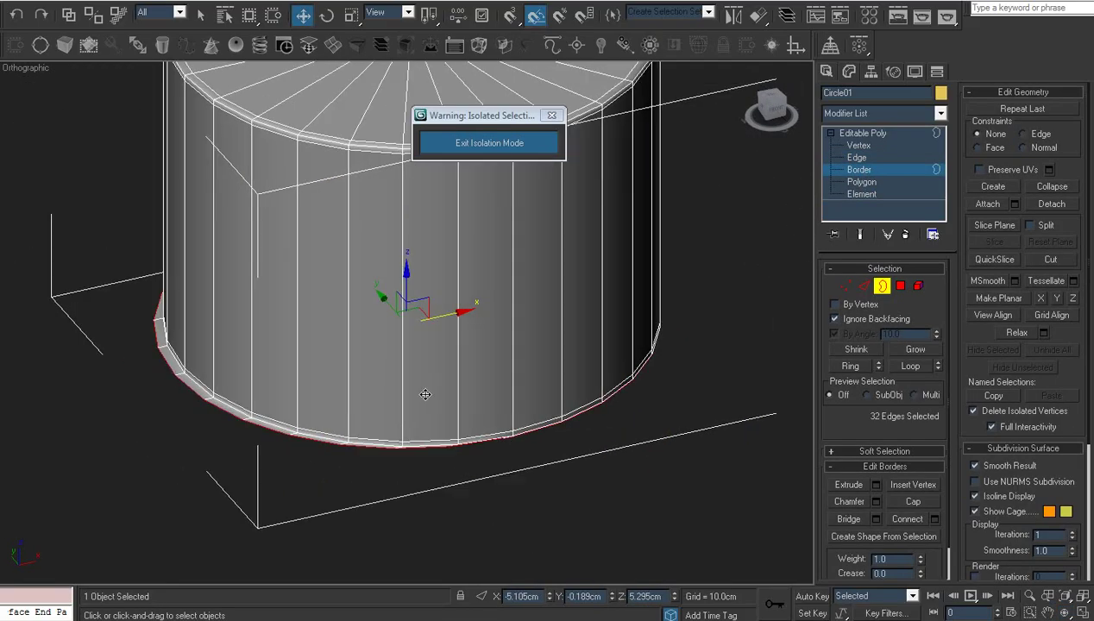
{"action": "left_click", "coordinate": [431, 415]}
{"action": "left_click", "coordinate": [440, 442]}
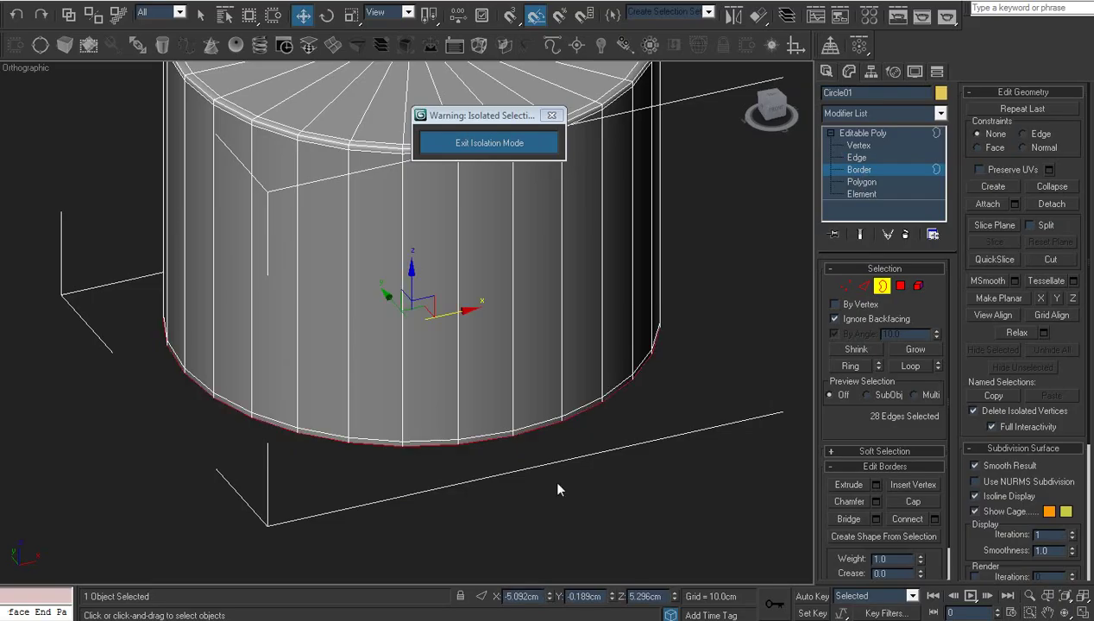
- Close the cylinder's open bottom by scaling a copy of the border inward and collapsing it to a centre point
{"action": "left_click", "coordinate": [1063, 612]}
{"action": "left_click_drag", "start_coordinate": [418, 362], "coordinate": [432, 281]}
{"action": "right_click", "coordinate": [466, 295]}
{"action": "right_click", "coordinate": [483, 301]}
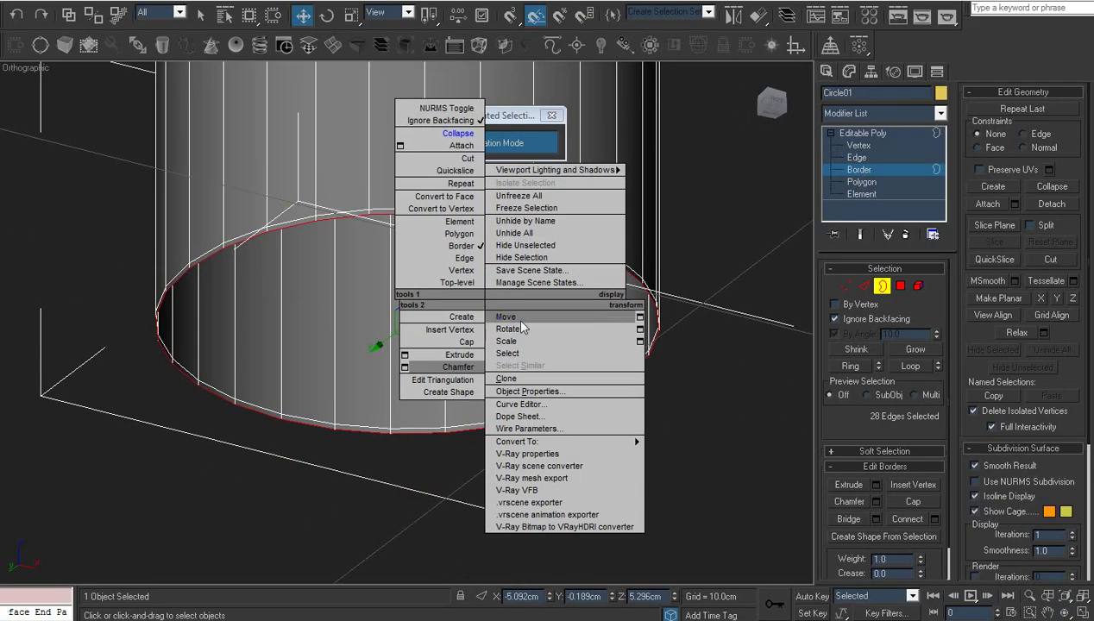
{"action": "left_click", "coordinate": [524, 339]}
{"action": "left_click_drag", "start_coordinate": [402, 318], "coordinate": [404, 349], "text": "shift"}
{"action": "right_click", "coordinate": [403, 349]}
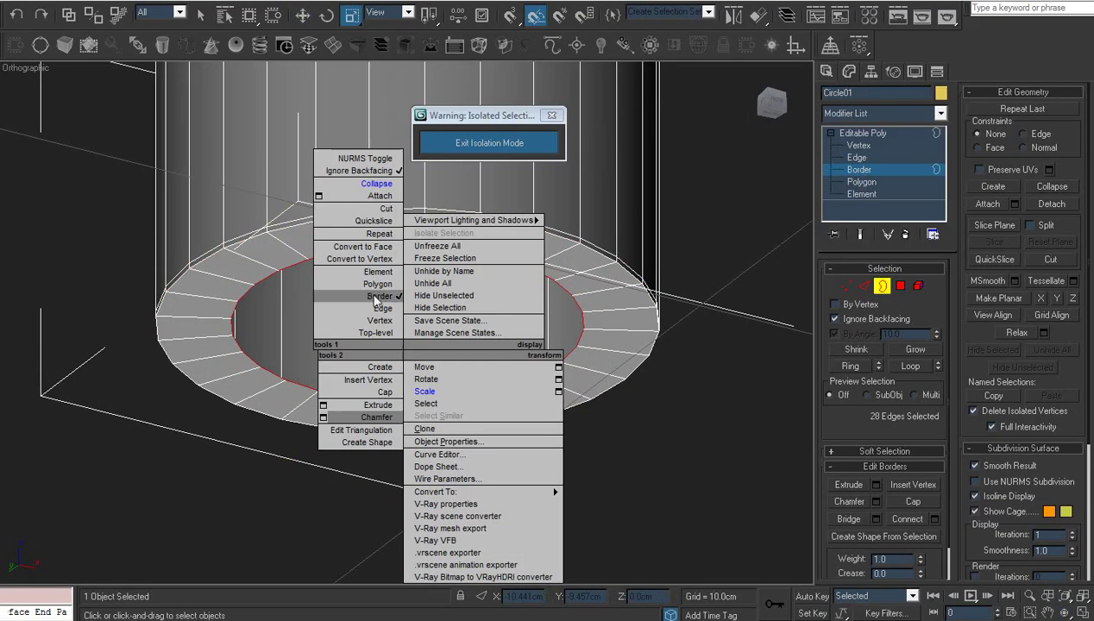
{"action": "left_click", "coordinate": [375, 184]}
{"action": "scroll", "coordinate": [379, 207], "scroll_direction": "up", "scroll_amount": 2}
{"action": "middle_click_drag", "start_coordinate": [394, 267], "coordinate": [412, 361]}
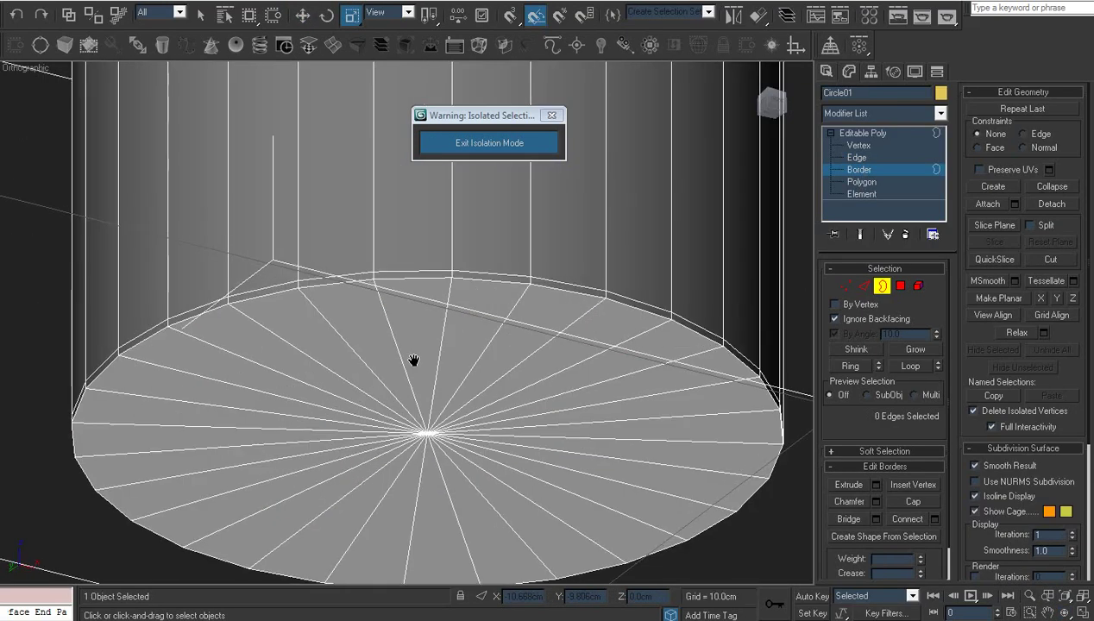
- Select the bottom faces from the centre vertex and inset them as a group by 0.02 cm
{"action": "key", "text": "1"}
{"action": "left_click", "coordinate": [427, 435]}
{"action": "right_click", "coordinate": [427, 434]}
{"action": "left_click", "coordinate": [398, 287]}
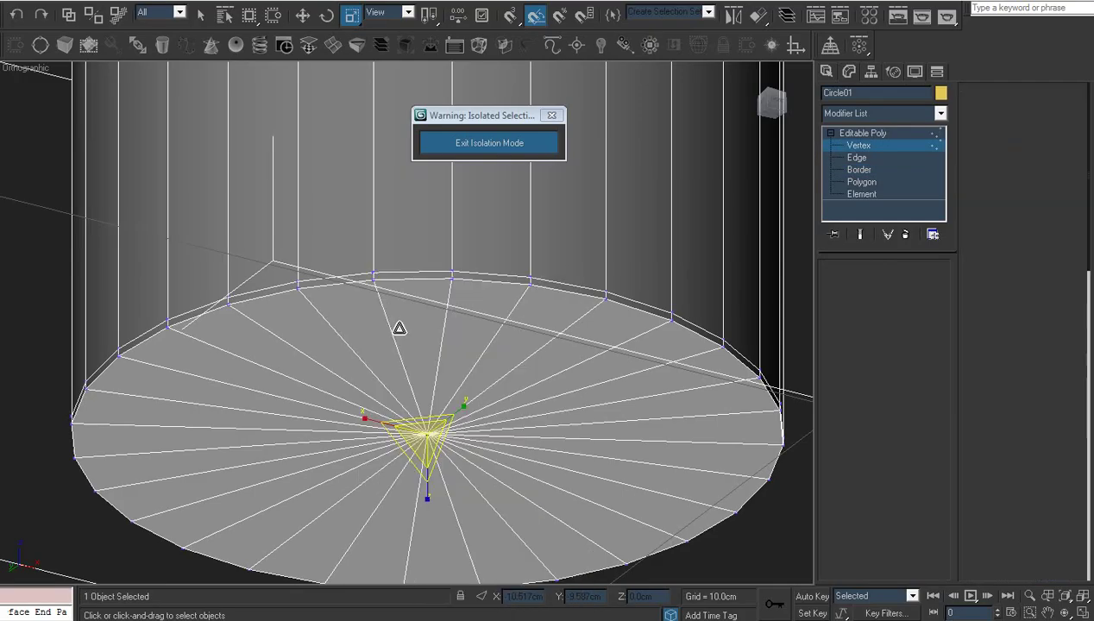
{"action": "right_click", "coordinate": [471, 350]}
{"action": "left_click", "coordinate": [377, 429]}
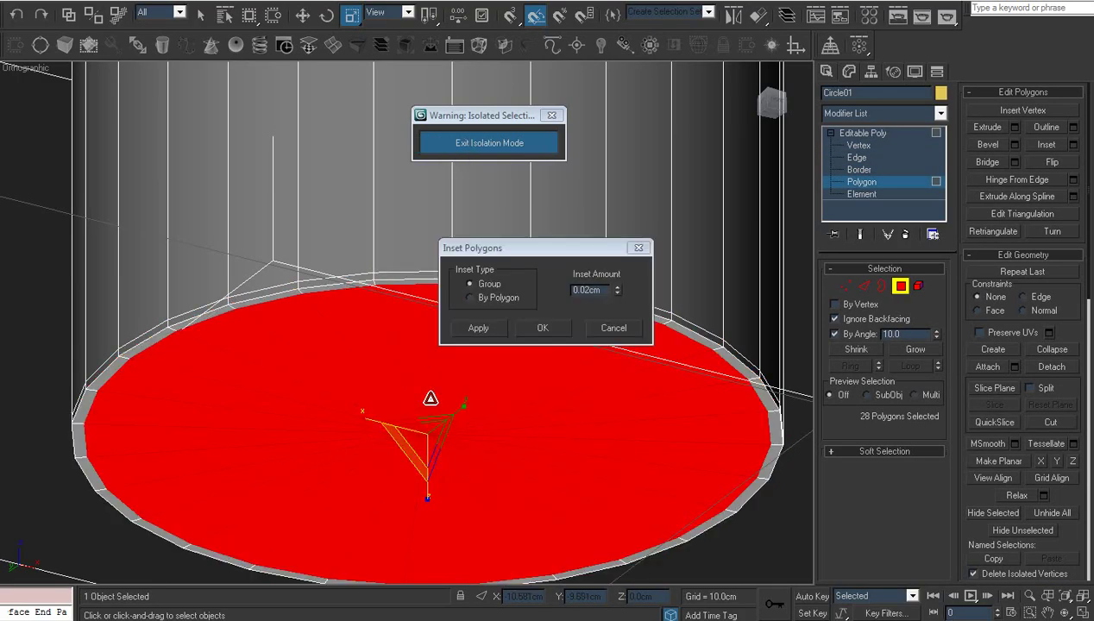
{"action": "left_click", "coordinate": [531, 331]}
- Select the whole cylinder element and assign it smoothing group 30
{"action": "left_click", "coordinate": [858, 195]}
{"action": "left_click", "coordinate": [659, 218]}
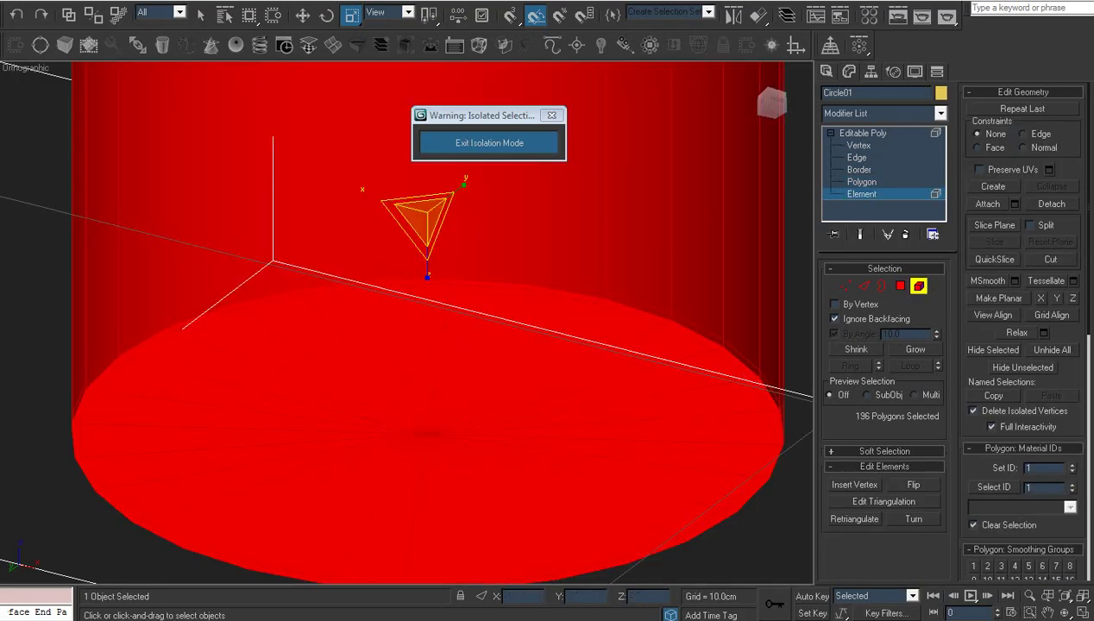
{"action": "scroll", "coordinate": [1064, 381], "scroll_direction": "down", "scroll_amount": 3}
{"action": "left_click", "coordinate": [1042, 497]}
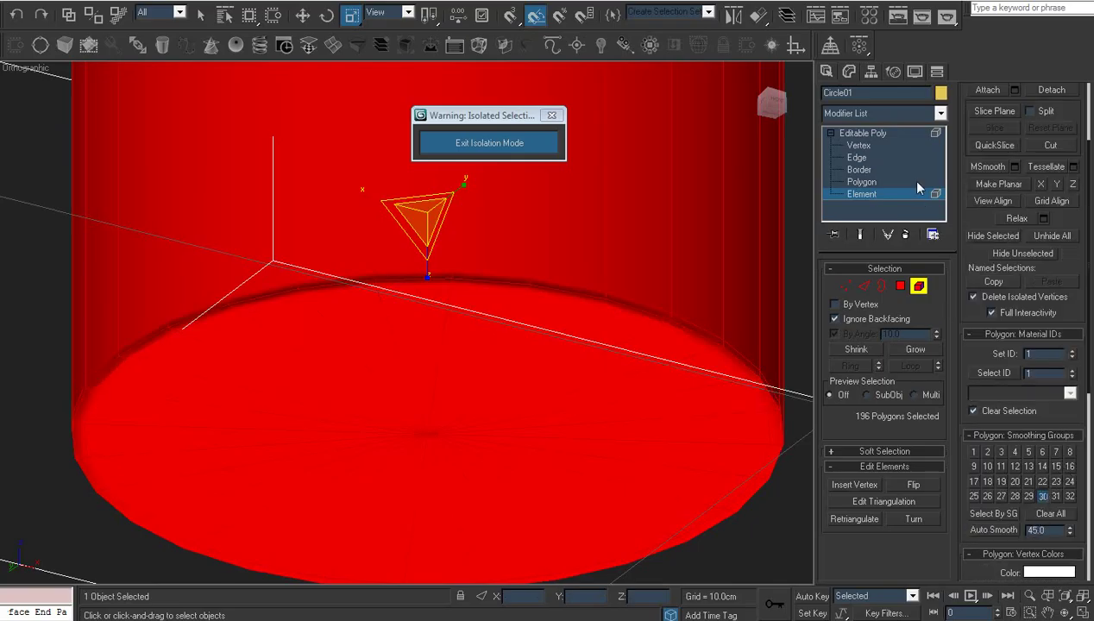
- Finish the sub-object editing, exit isolation mode to show the full player again and clear the selection
{"action": "left_click", "coordinate": [876, 133]}
{"action": "left_click", "coordinate": [523, 149]}
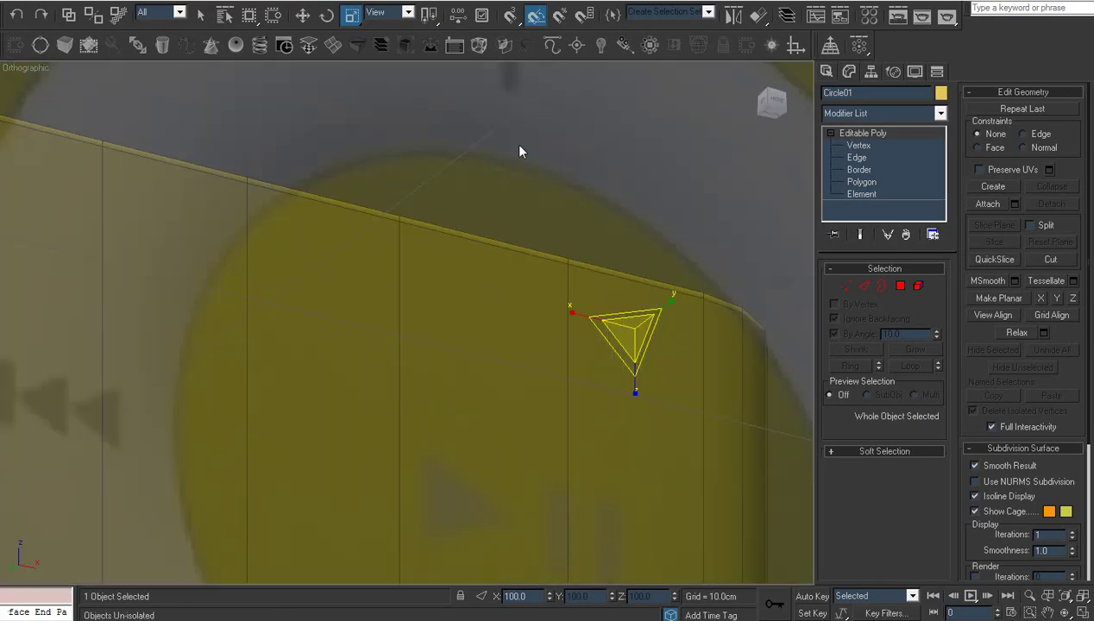
{"action": "left_click", "coordinate": [1066, 612]}
{"action": "left_click_drag", "start_coordinate": [397, 340], "coordinate": [495, 384]}
{"action": "scroll", "coordinate": [495, 384], "scroll_direction": "down", "scroll_amount": 3}
{"action": "middle_click_drag", "start_coordinate": [495, 378], "coordinate": [368, 371]}
{"action": "scroll", "coordinate": [541, 339], "scroll_direction": "down", "scroll_amount": 3}
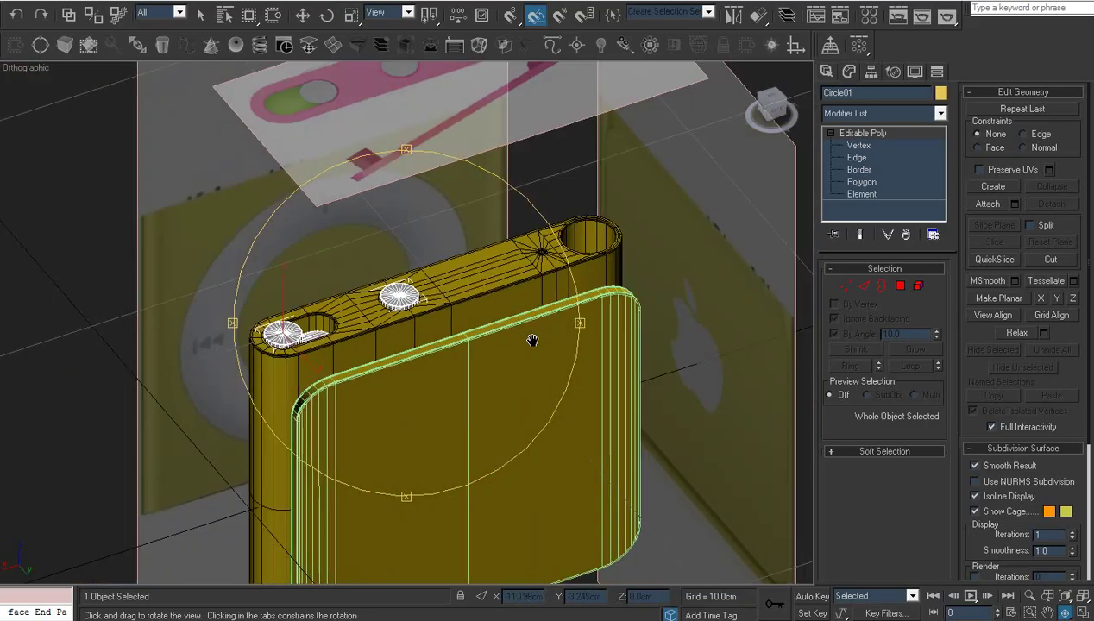
{"action": "right_click", "coordinate": [570, 368]}
{"action": "left_click", "coordinate": [632, 452]}
{"action": "left_click", "coordinate": [99, 320]}
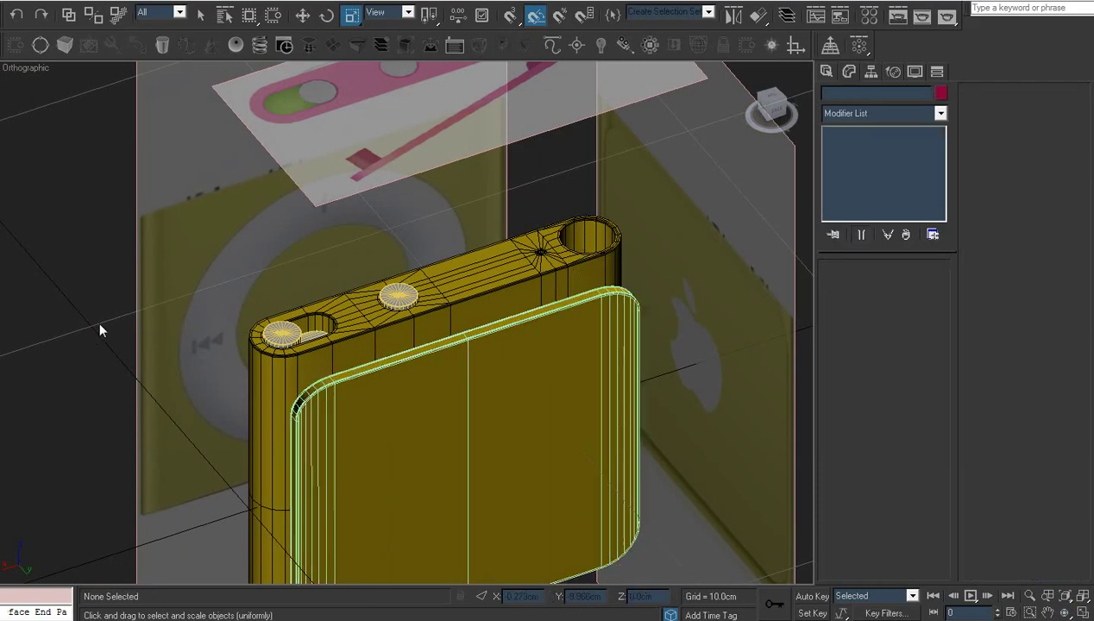
{"action": "middle_click_drag", "start_coordinate": [208, 336], "coordinate": [198, 334]}
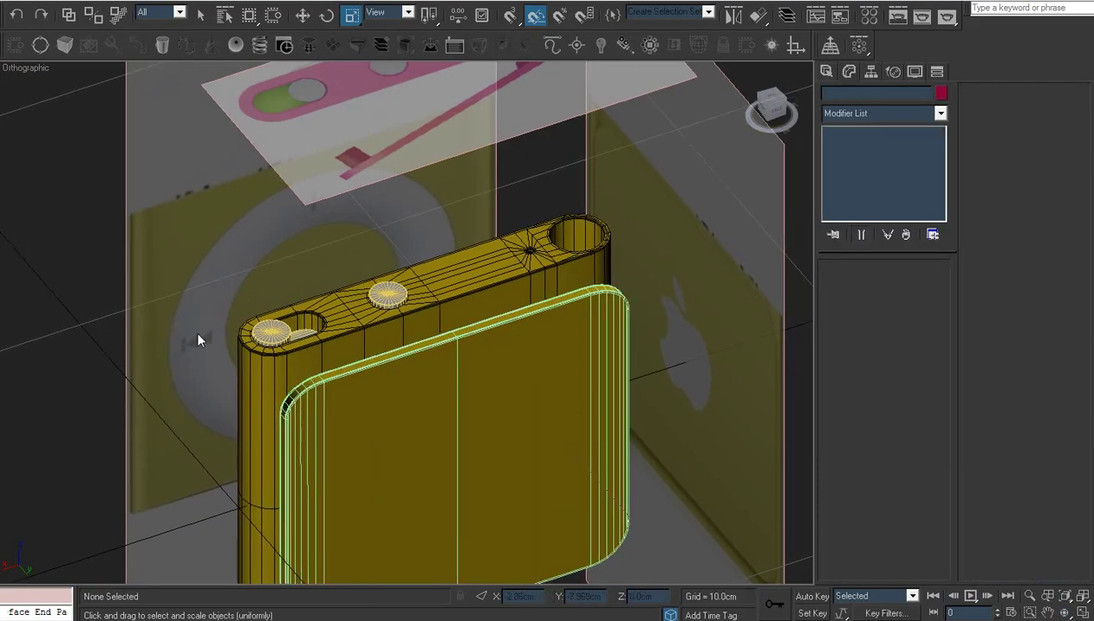
- Set the reflection glossiness of the yellow 03 - Default material to 0.76 and close the Material Editor
{"action": "key", "text": "m"}
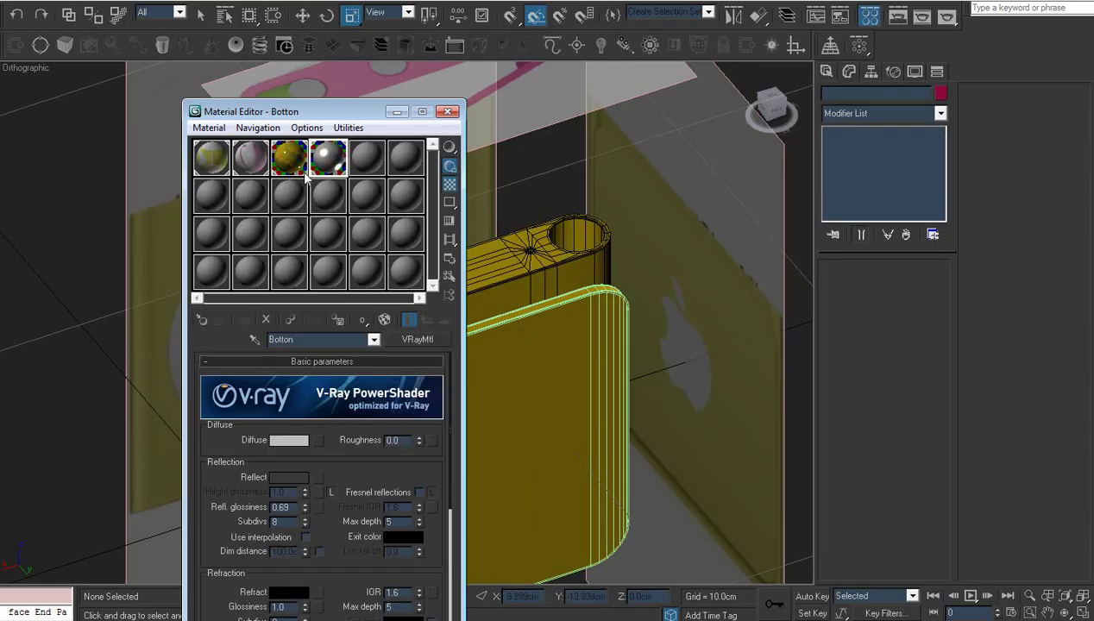
{"action": "left_click", "coordinate": [294, 167]}
{"action": "left_click_drag", "start_coordinate": [304, 505], "coordinate": [307, 516]}
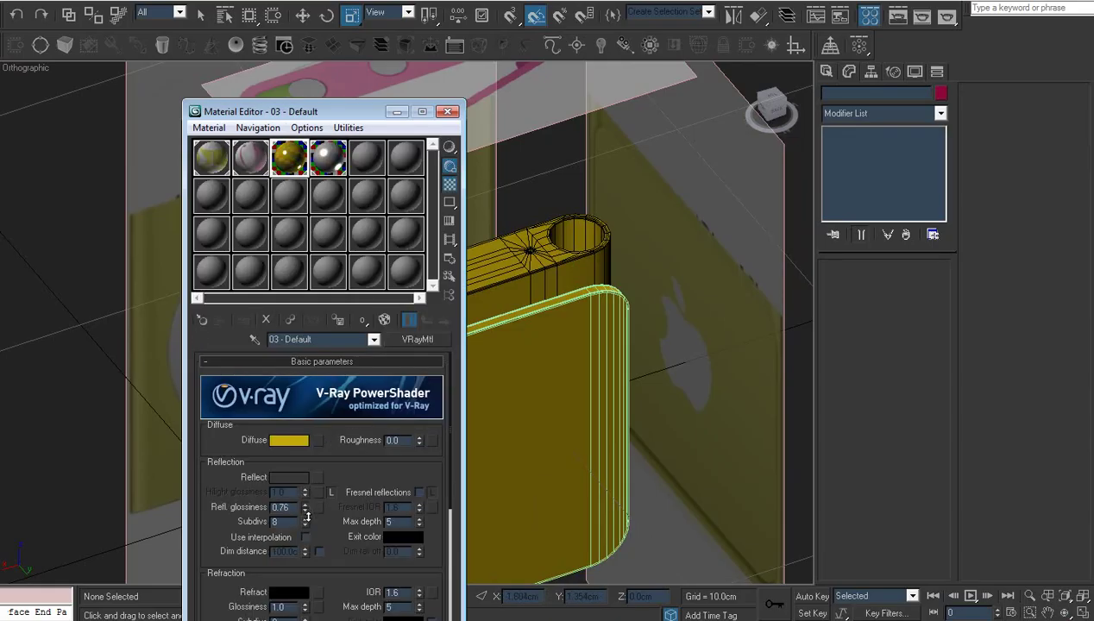
{"action": "left_click", "coordinate": [290, 477]}
{"action": "left_click", "coordinate": [448, 112]}
{"action": "scroll", "coordinate": [498, 285], "scroll_direction": "up", "scroll_amount": 3}
{"action": "middle_click_drag", "start_coordinate": [498, 287], "coordinate": [555, 239]}
{"action": "scroll", "coordinate": [520, 304], "scroll_direction": "down", "scroll_amount": 3}
{"action": "middle_click_drag", "start_coordinate": [519, 306], "coordinate": [462, 279]}
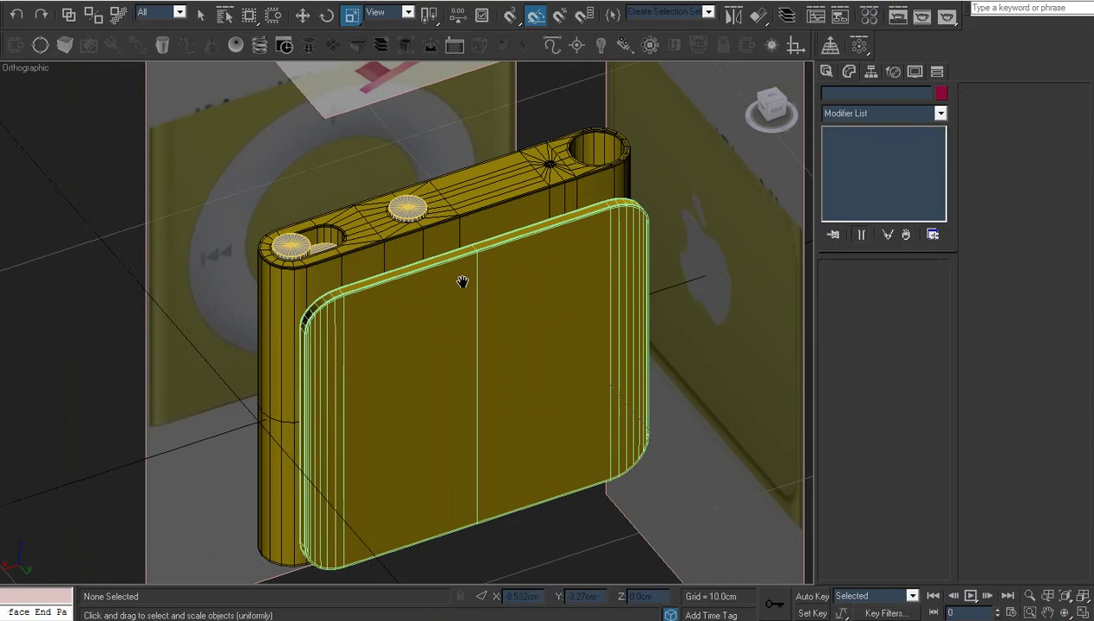
- Select all the player objects, set their object colour to black and clear the selection
{"action": "key", "text": "ctrl+a"}
{"action": "left_click", "coordinate": [944, 95]}
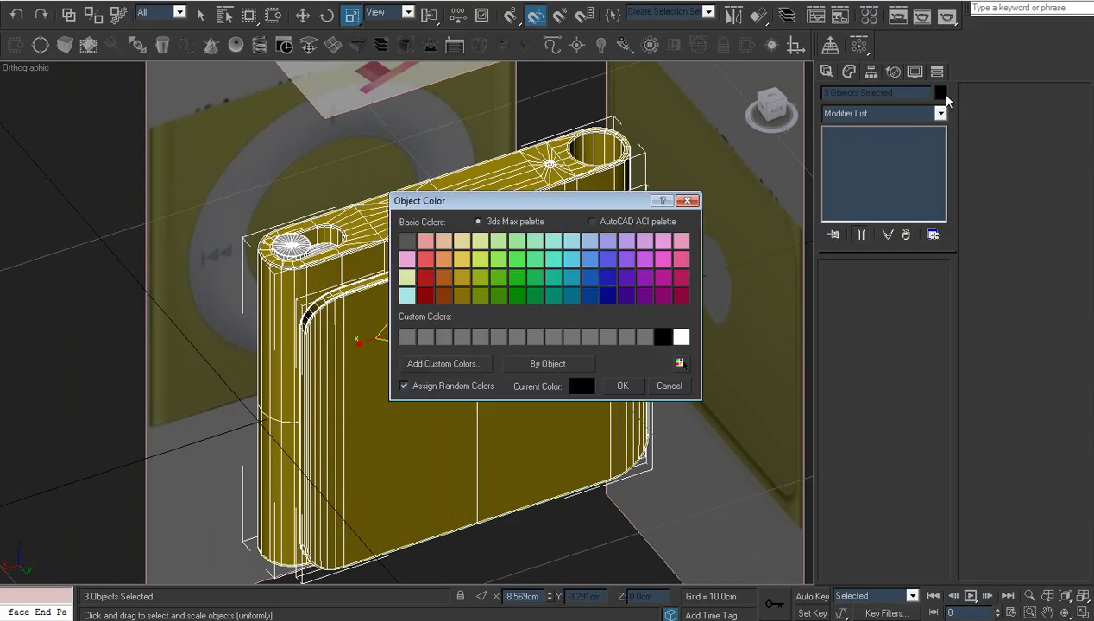
{"action": "left_click", "coordinate": [633, 385]}
{"action": "left_click", "coordinate": [677, 391]}
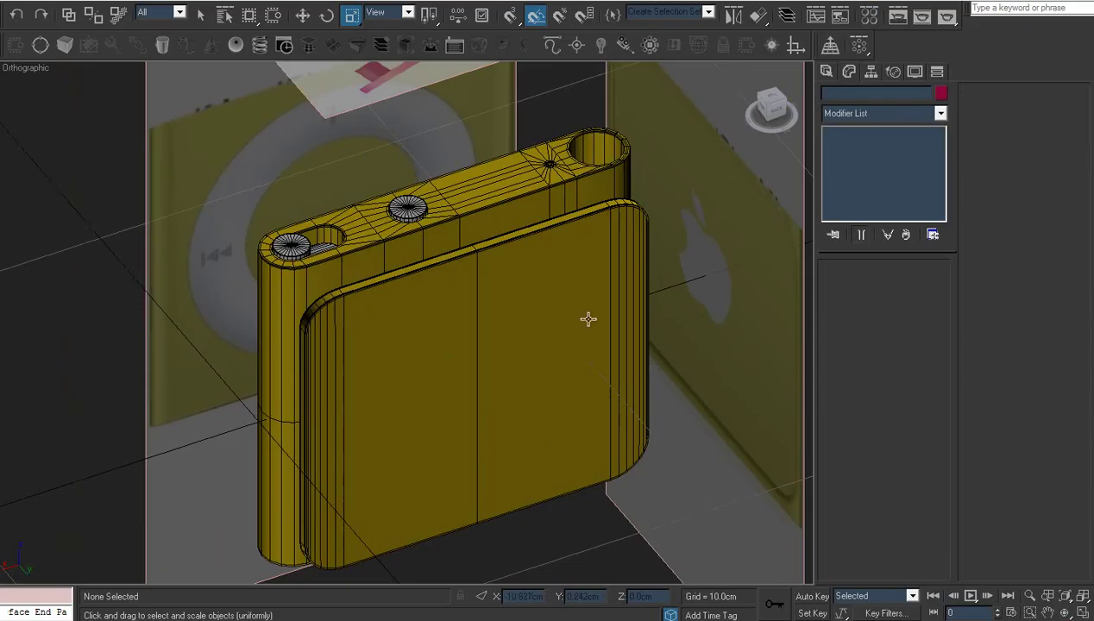
- In the front view, draw a circle of about 4.8 cm radius from the control ring's centre to its outer edge
{"action": "scroll", "coordinate": [593, 378], "scroll_direction": "up", "scroll_amount": 3}
{"action": "middle_click_drag", "start_coordinate": [587, 318], "coordinate": [596, 378]}
{"action": "scroll", "coordinate": [594, 378], "scroll_direction": "down", "scroll_amount": 3}
{"action": "key", "text": "f"}
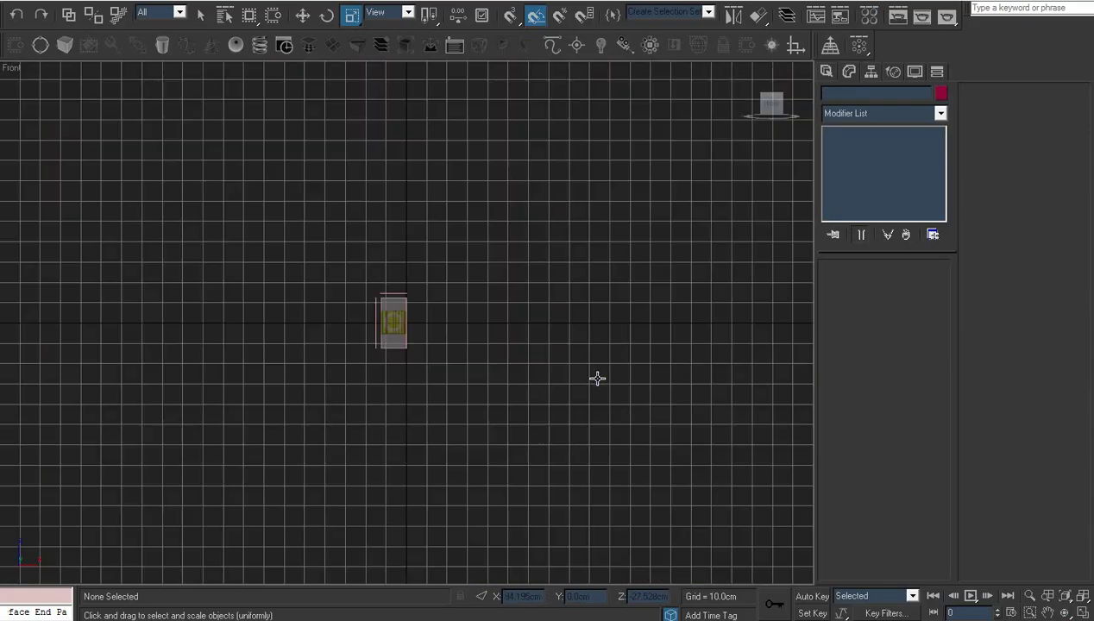
{"action": "key", "text": "z"}
{"action": "scroll", "coordinate": [532, 377], "scroll_direction": "up", "scroll_amount": 3}
{"action": "scroll", "coordinate": [528, 373], "scroll_direction": "down", "scroll_amount": 3}
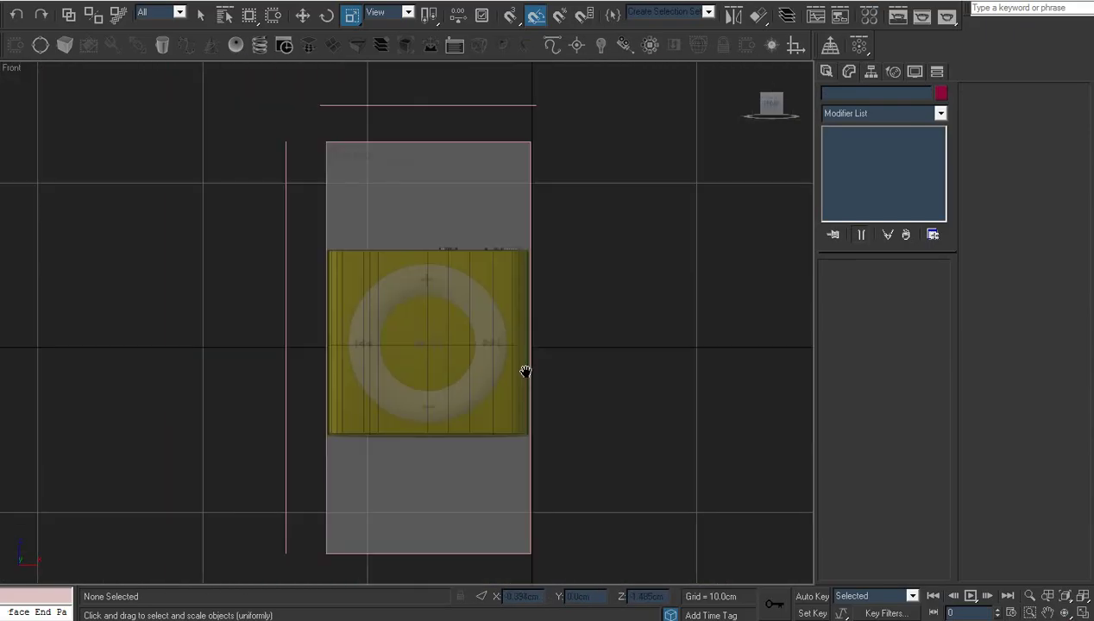
{"action": "scroll", "coordinate": [544, 378], "scroll_direction": "up", "scroll_amount": 5}
{"action": "middle_click_drag", "start_coordinate": [549, 380], "coordinate": [484, 332]}
{"action": "scroll", "coordinate": [495, 342], "scroll_direction": "down", "scroll_amount": 2}
{"action": "scroll", "coordinate": [580, 291], "scroll_direction": "up", "scroll_amount": 2}
{"action": "middle_click_drag", "start_coordinate": [569, 302], "coordinate": [566, 294]}
{"action": "left_click", "coordinate": [827, 72]}
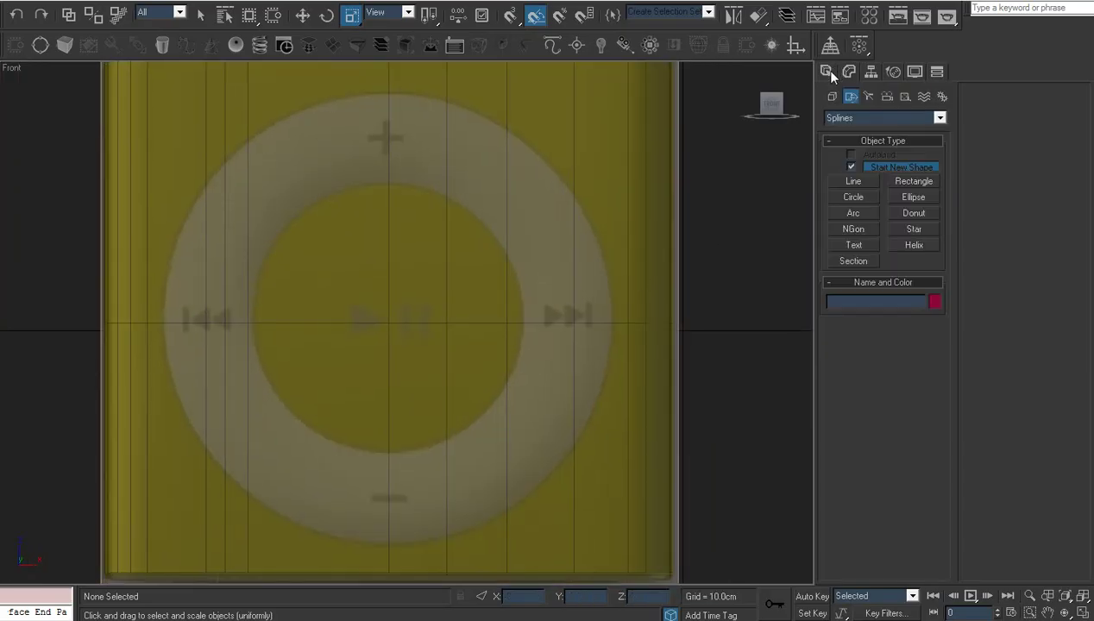
{"action": "left_click", "coordinate": [863, 199]}
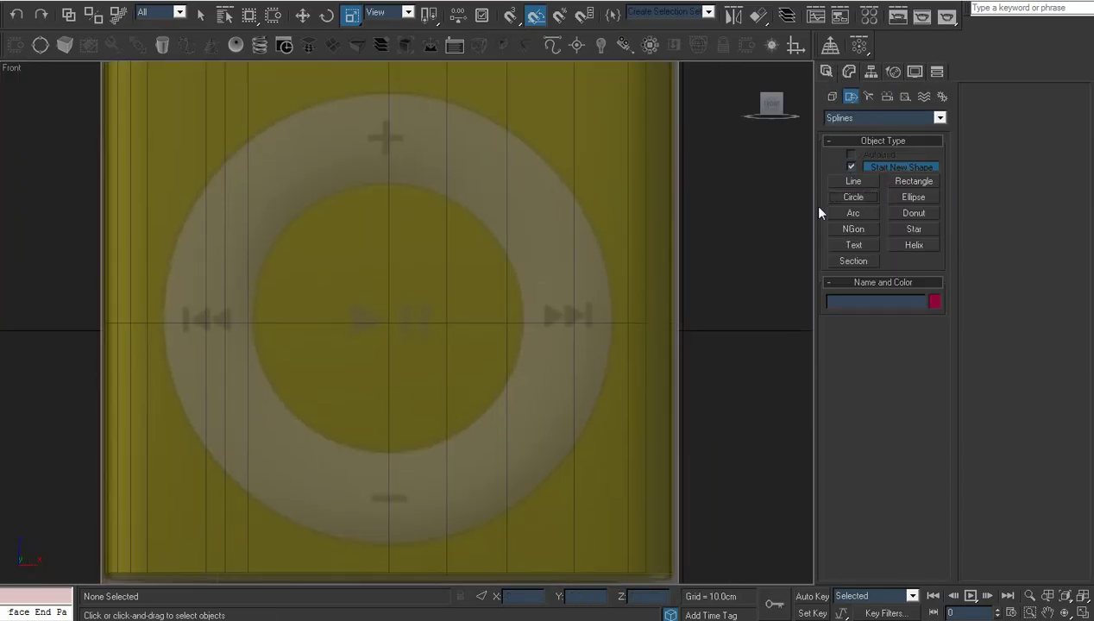
{"action": "left_click_drag", "start_coordinate": [388, 321], "coordinate": [579, 203]}
{"action": "right_click", "coordinate": [570, 208]}
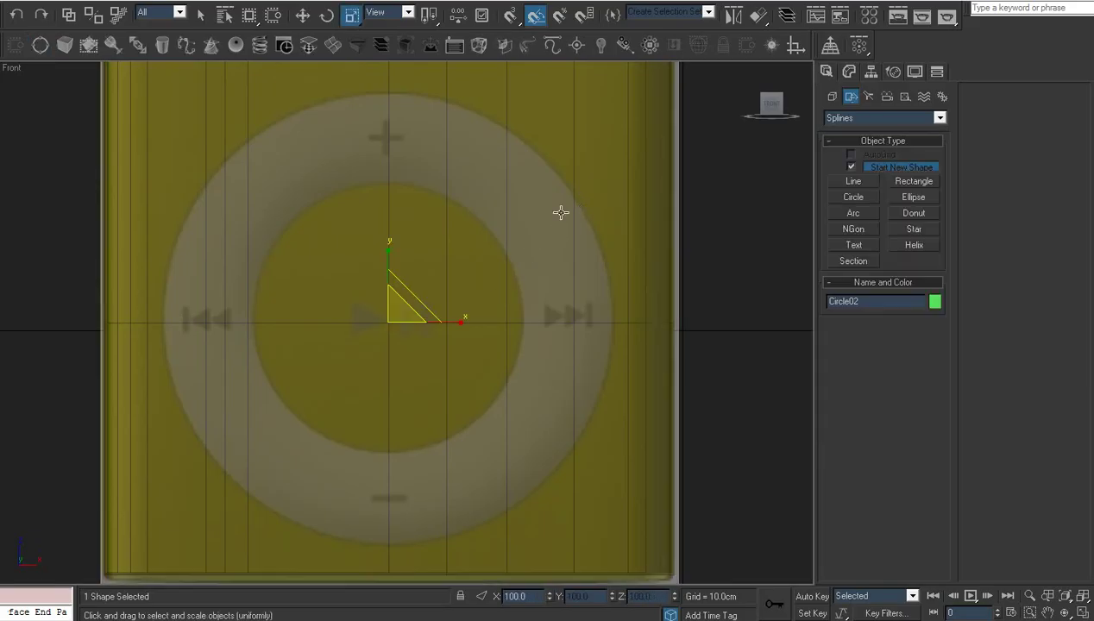
- Move the circle along its depth axis so it sits just in front of the player's front face
{"action": "right_click", "coordinate": [503, 215]}
{"action": "left_click", "coordinate": [515, 231]}
{"action": "scroll", "coordinate": [511, 223], "scroll_direction": "down", "scroll_amount": 4}
{"action": "left_click", "coordinate": [1064, 614]}
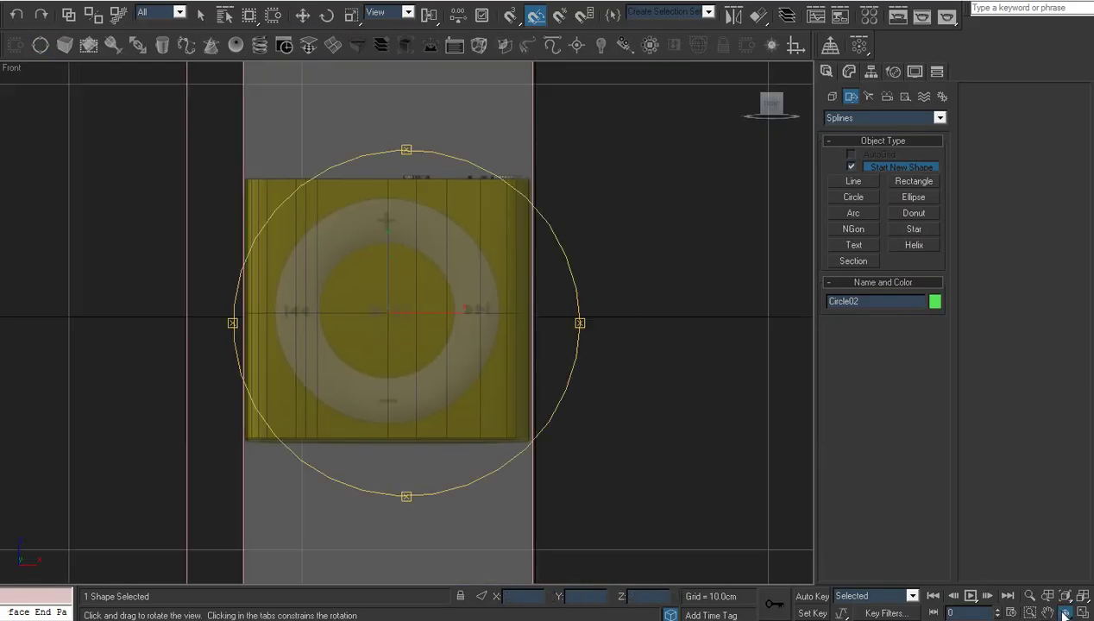
{"action": "left_click_drag", "start_coordinate": [322, 282], "coordinate": [393, 361]}
{"action": "right_click", "coordinate": [393, 361]}
{"action": "left_click_drag", "start_coordinate": [340, 297], "coordinate": [365, 308]}
{"action": "key", "text": "f"}
{"action": "key", "text": "z"}
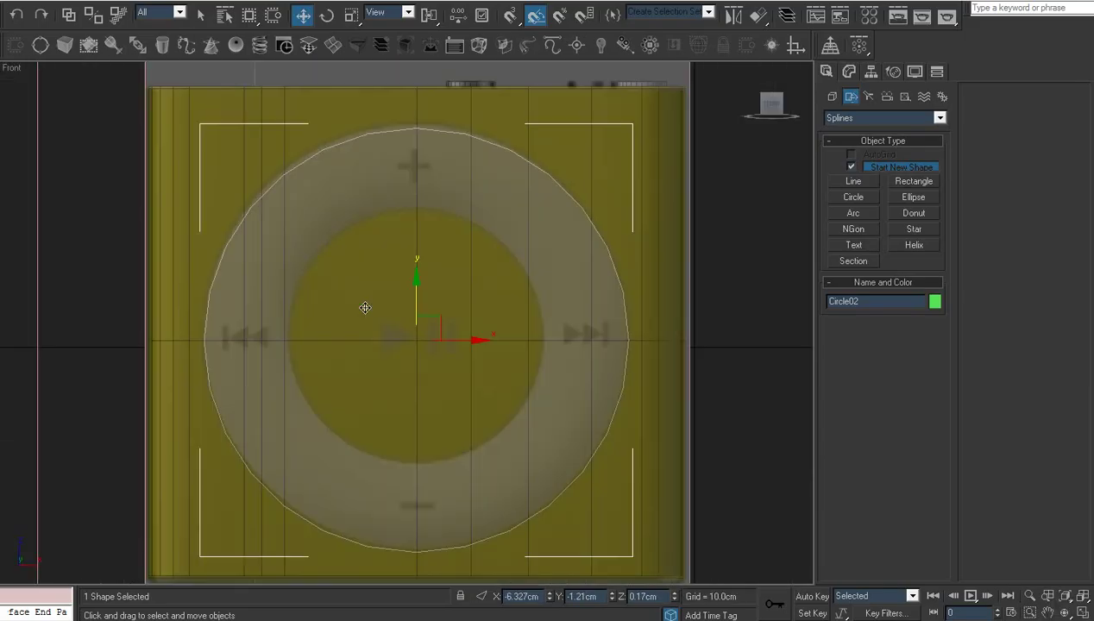
- Set the circle's interpolation steps to 10 and convert it to an editable spline
{"action": "left_click", "coordinate": [852, 74]}
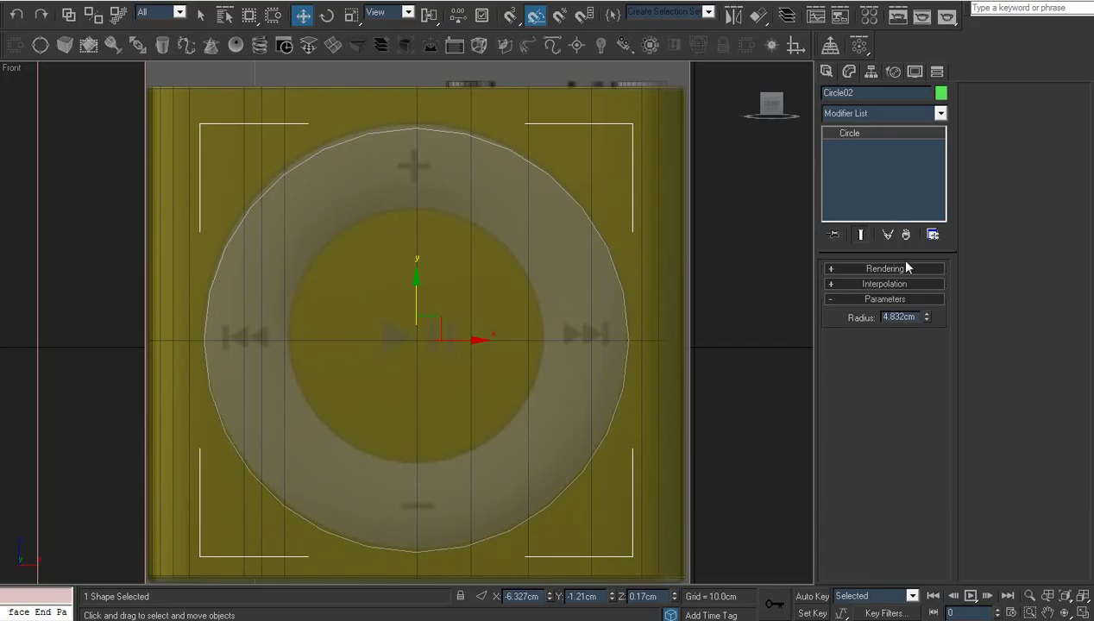
{"action": "left_click", "coordinate": [910, 286]}
{"action": "double_click", "coordinate": [912, 297]}
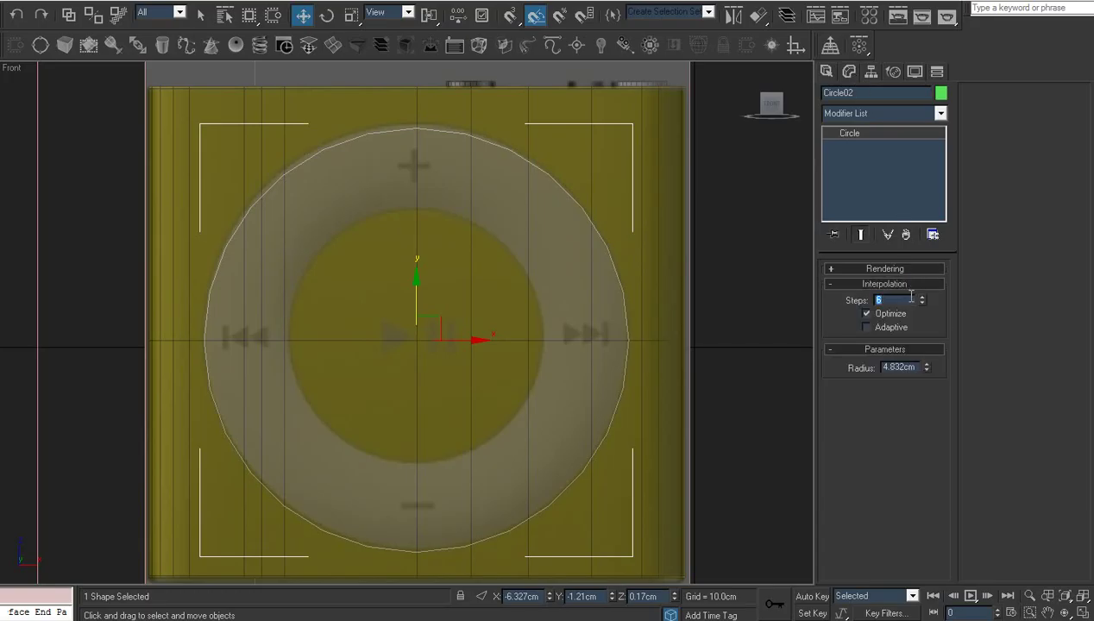
{"action": "type", "text": "10"}
{"action": "key", "text": "Return"}
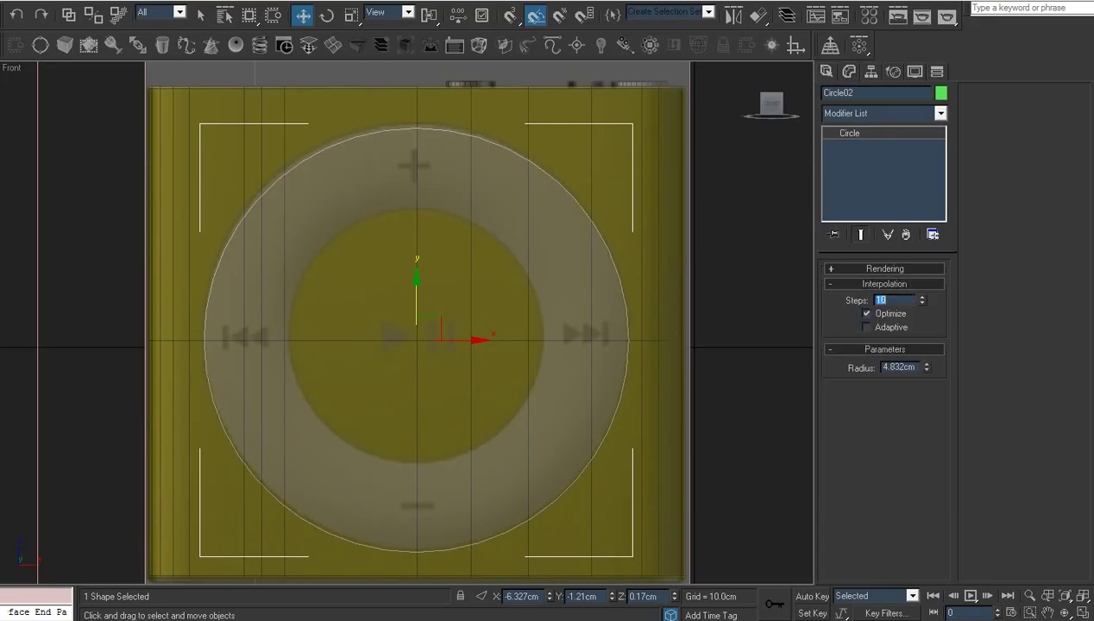
{"action": "right_click", "coordinate": [464, 208]}
{"action": "left_click", "coordinate": [643, 347]}
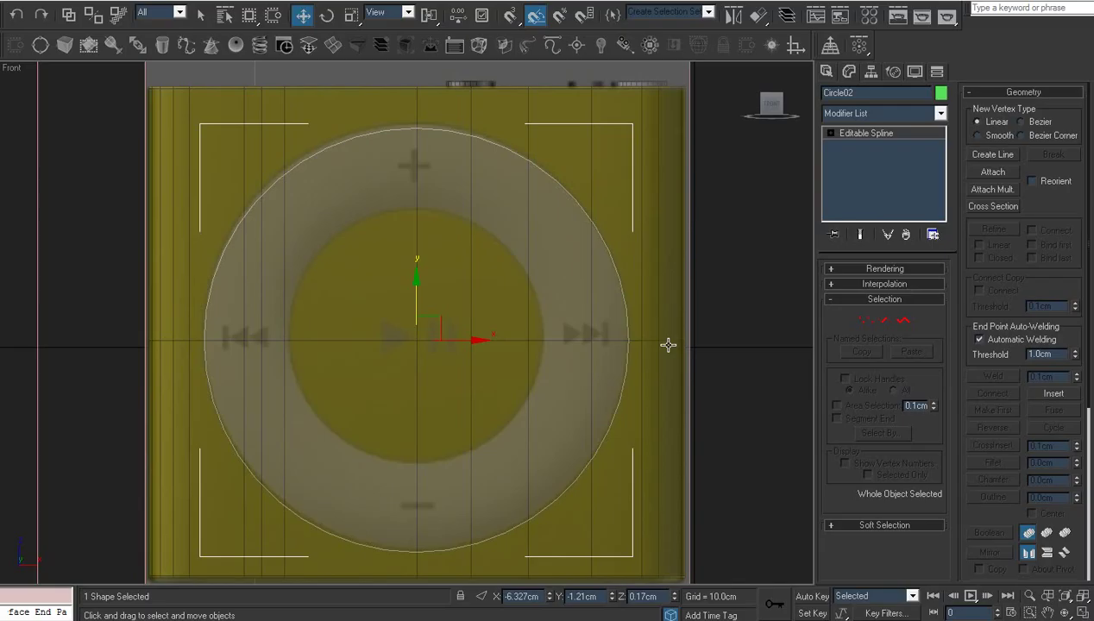
- Align the circle to the player body Rectangle01 in X, Y and Z position
{"action": "key", "text": "alt+a"}
{"action": "left_click", "coordinate": [610, 165]}
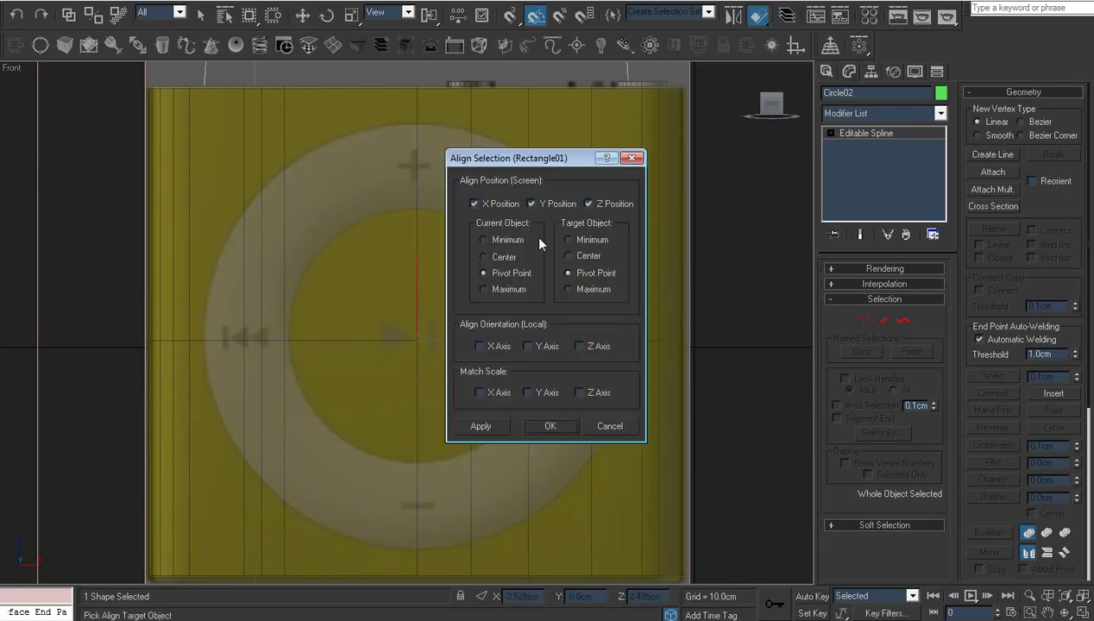
{"action": "left_click", "coordinate": [566, 424]}
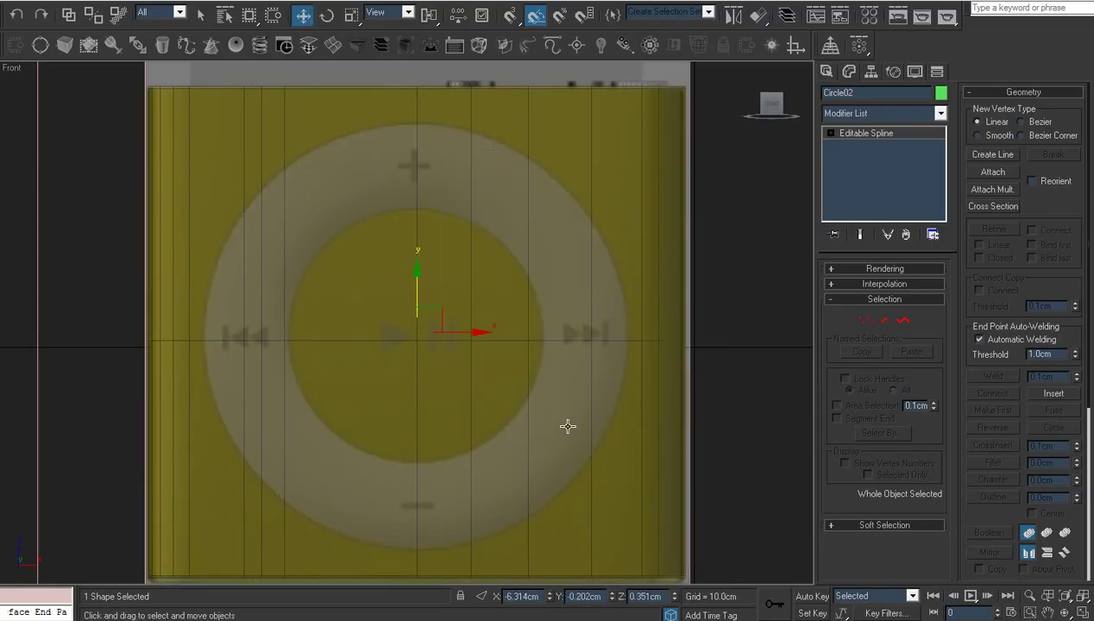
- Move the aligned circle along the Y axis out of the body to about -1.2 cm, just in front of the face
{"action": "right_click", "coordinate": [515, 359]}
{"action": "left_click", "coordinate": [524, 372]}
{"action": "key", "text": "p"}
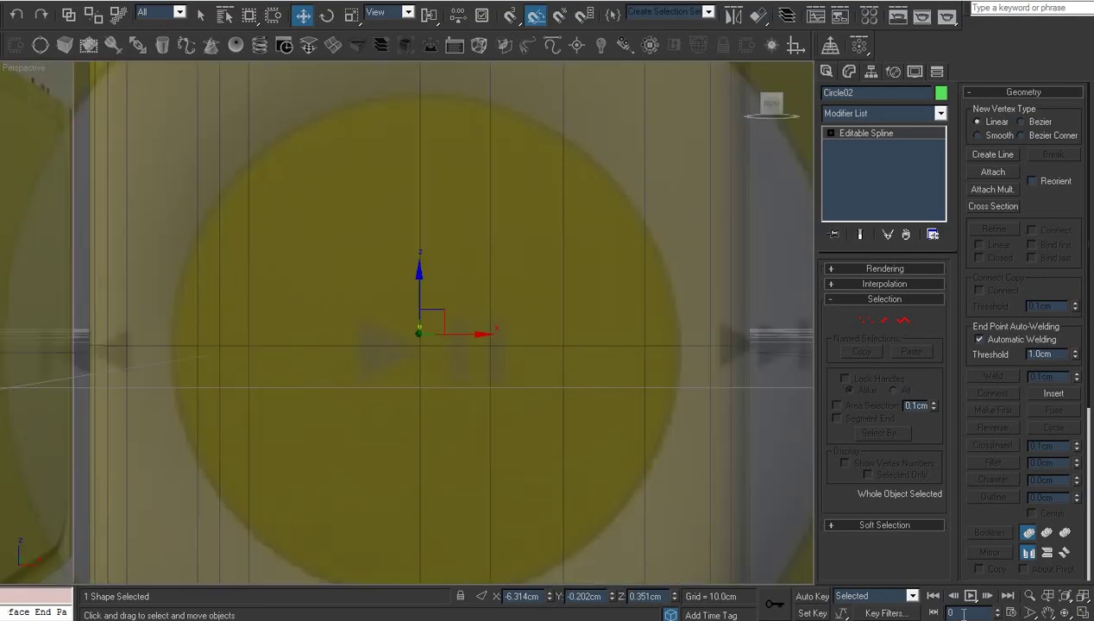
{"action": "key", "text": "z"}
{"action": "left_click", "coordinate": [1065, 612]}
{"action": "left_click_drag", "start_coordinate": [440, 292], "coordinate": [507, 330]}
{"action": "right_click", "coordinate": [507, 330]}
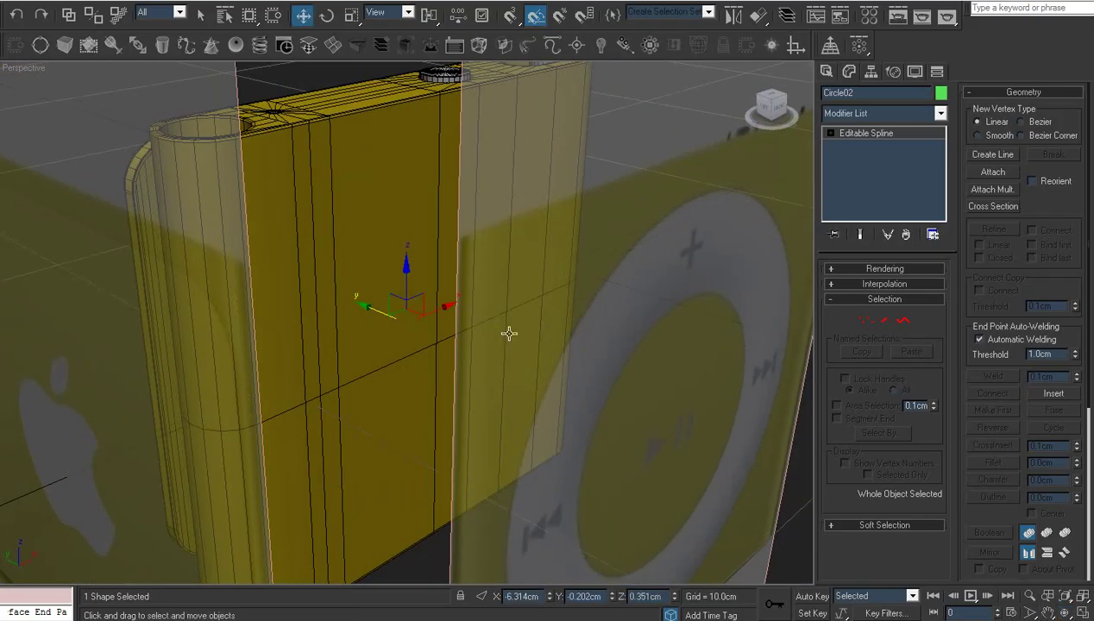
{"action": "left_click_drag", "start_coordinate": [371, 308], "coordinate": [402, 318]}
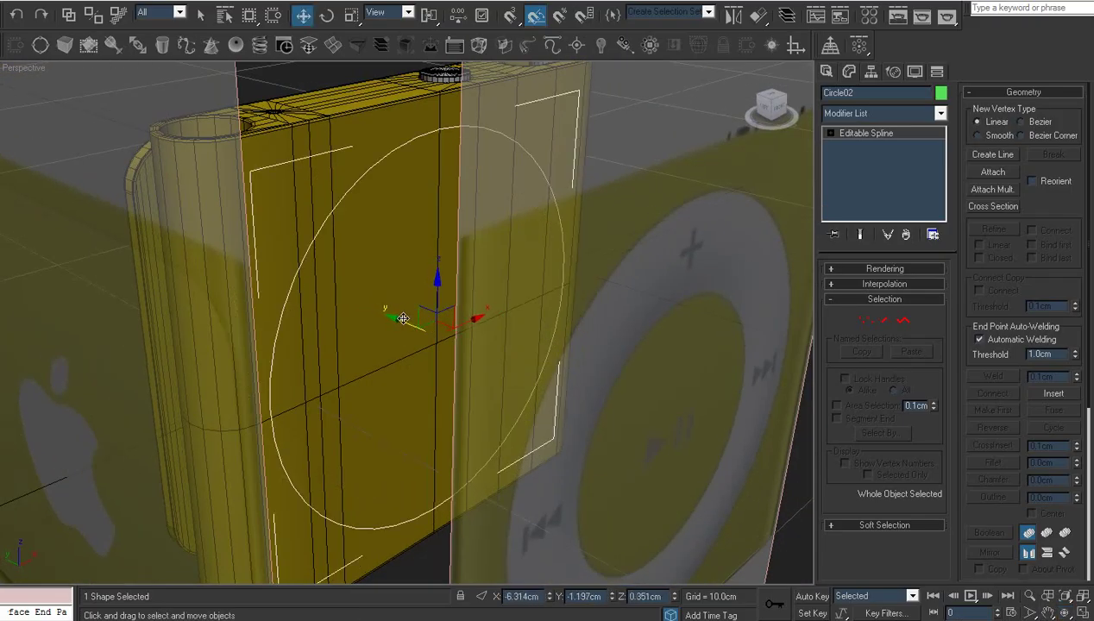
- Select the circle's spline and make a uniformly scaled-down copy of it that matches the control ring's inner edge
{"action": "key", "text": "f"}
{"action": "key", "text": "z"}
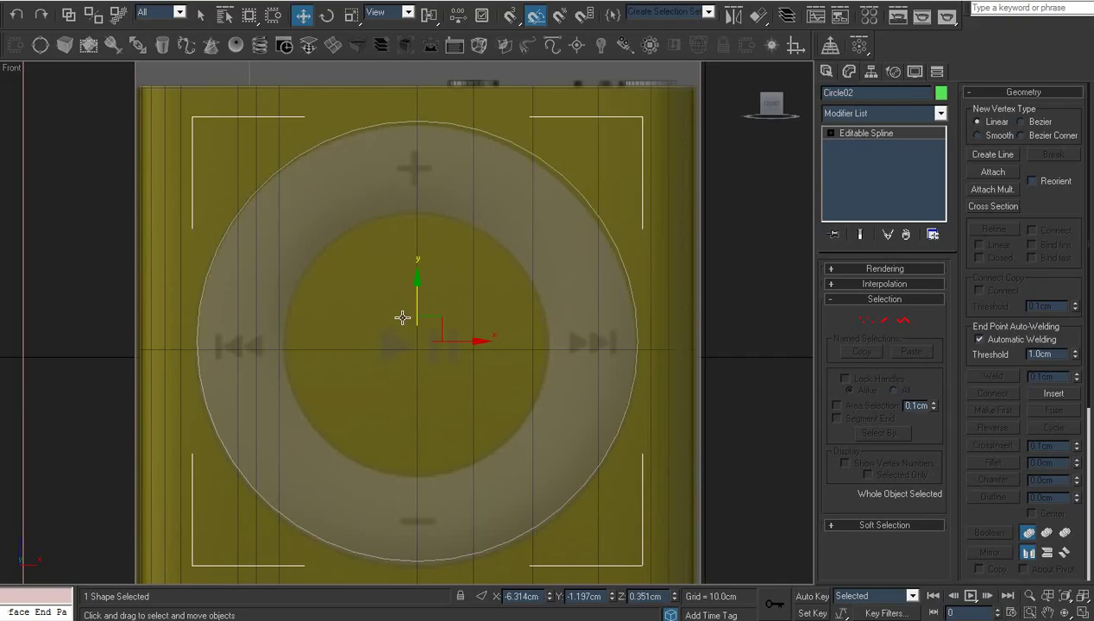
{"action": "scroll", "coordinate": [406, 316], "scroll_direction": "up", "scroll_amount": 1}
{"action": "scroll", "coordinate": [436, 320], "scroll_direction": "up", "scroll_amount": 2}
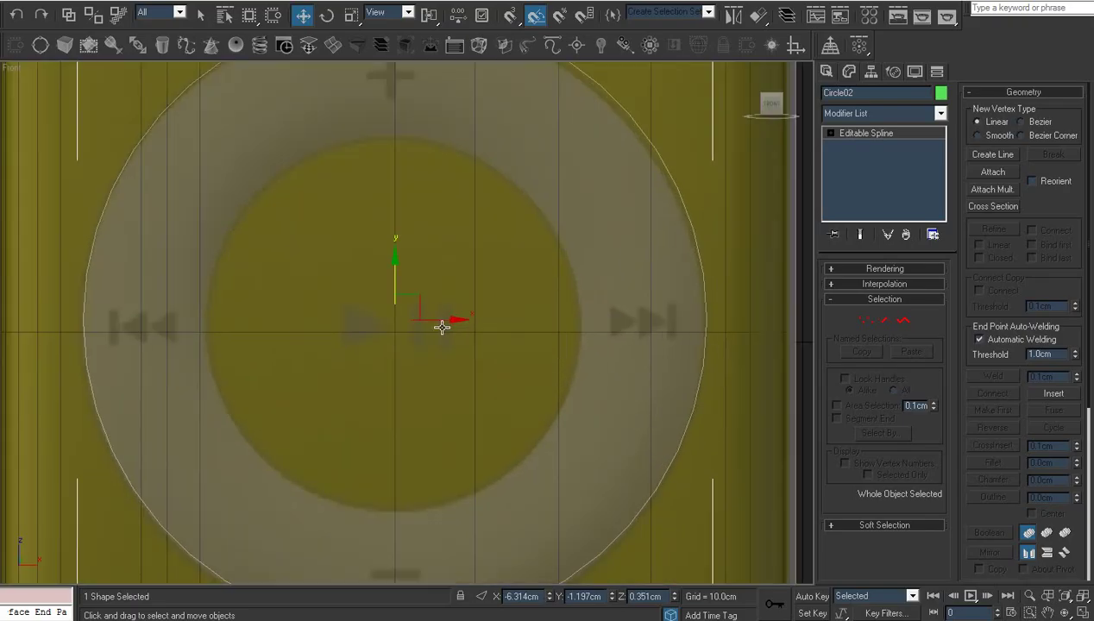
{"action": "scroll", "coordinate": [443, 327], "scroll_direction": "down", "scroll_amount": 1}
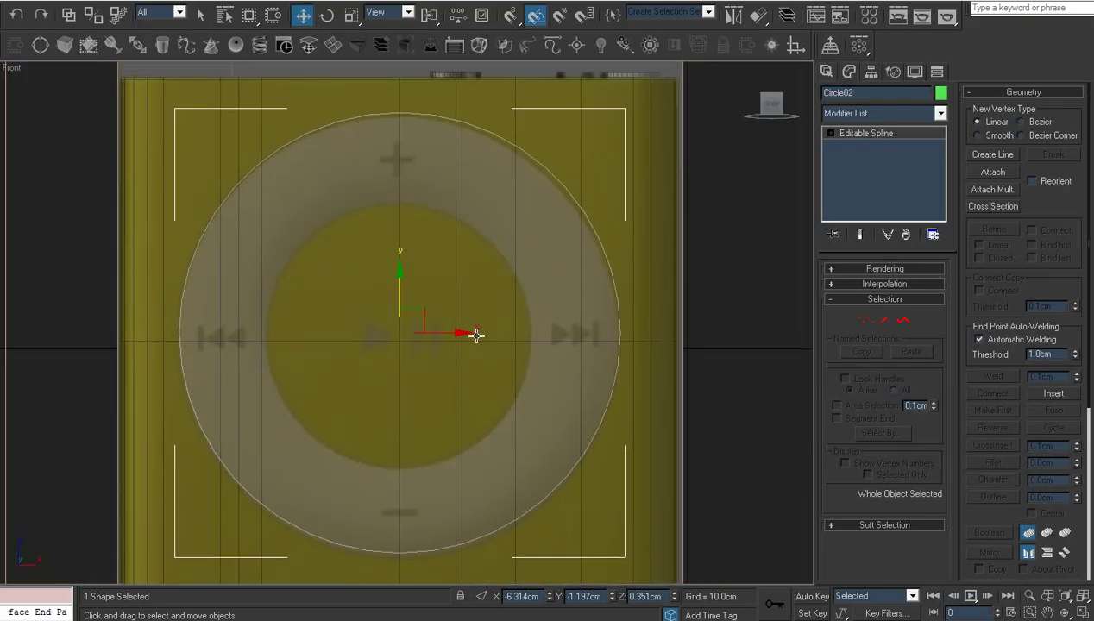
{"action": "left_click", "coordinate": [831, 134]}
{"action": "left_click", "coordinate": [850, 170]}
{"action": "left_click", "coordinate": [593, 222]}
{"action": "right_click", "coordinate": [593, 224]}
{"action": "left_click", "coordinate": [630, 262]}
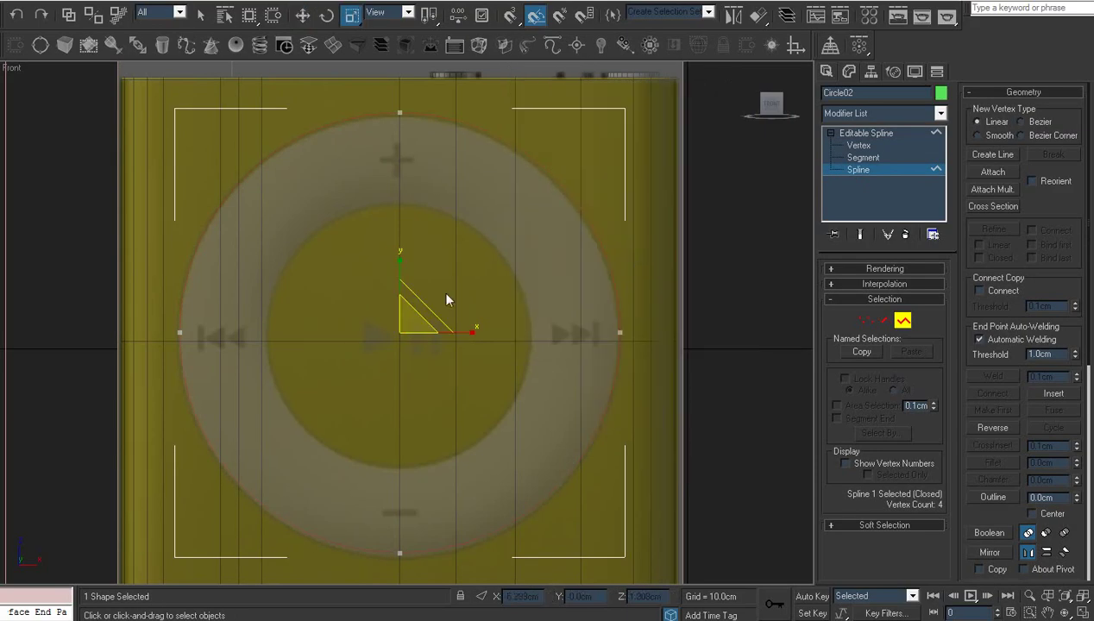
{"action": "left_click_drag", "start_coordinate": [413, 321], "coordinate": [412, 376], "text": "shift"}
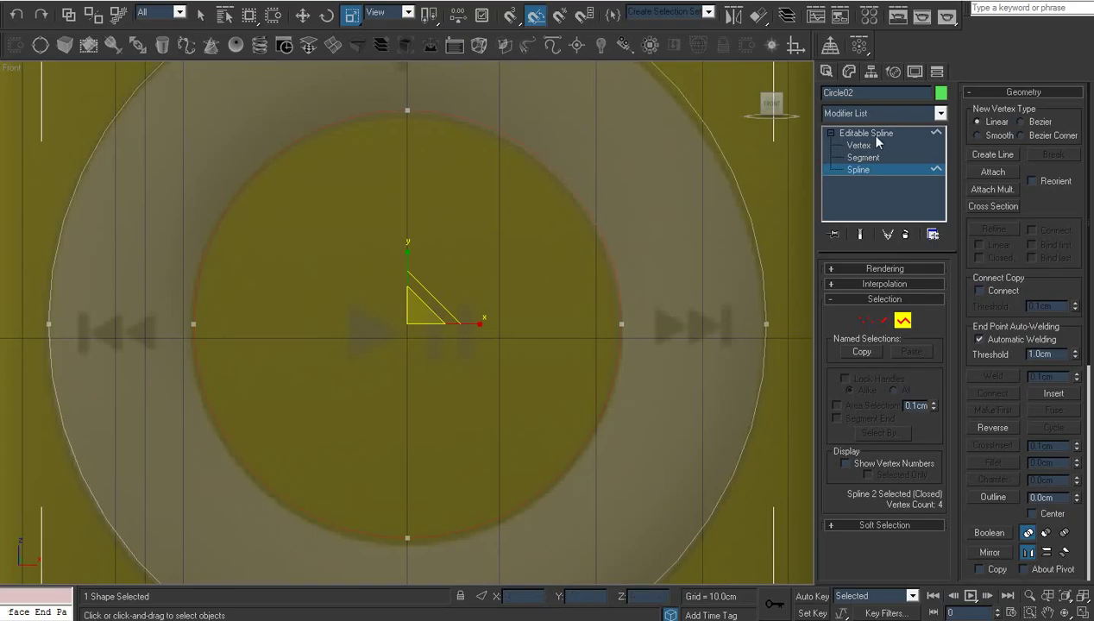
- Leave the spline sub-object level and convert the two-circle shape to an editable poly
{"action": "left_click", "coordinate": [866, 134]}
{"action": "right_click", "coordinate": [507, 227]}
{"action": "mouse_move", "coordinate": [652, 370]}
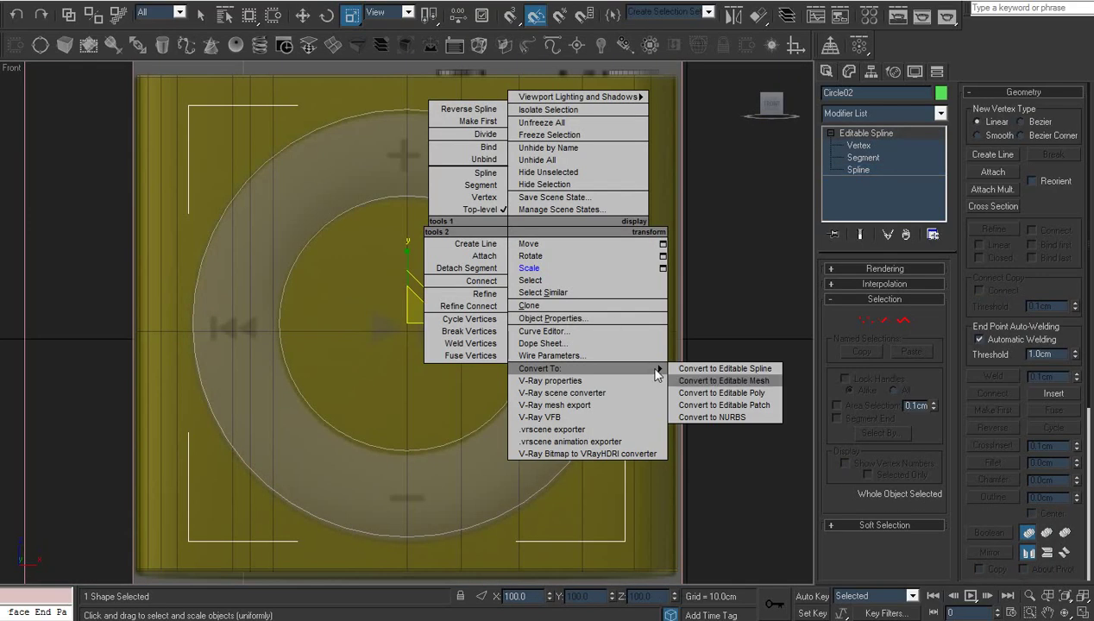
{"action": "left_click", "coordinate": [714, 394]}
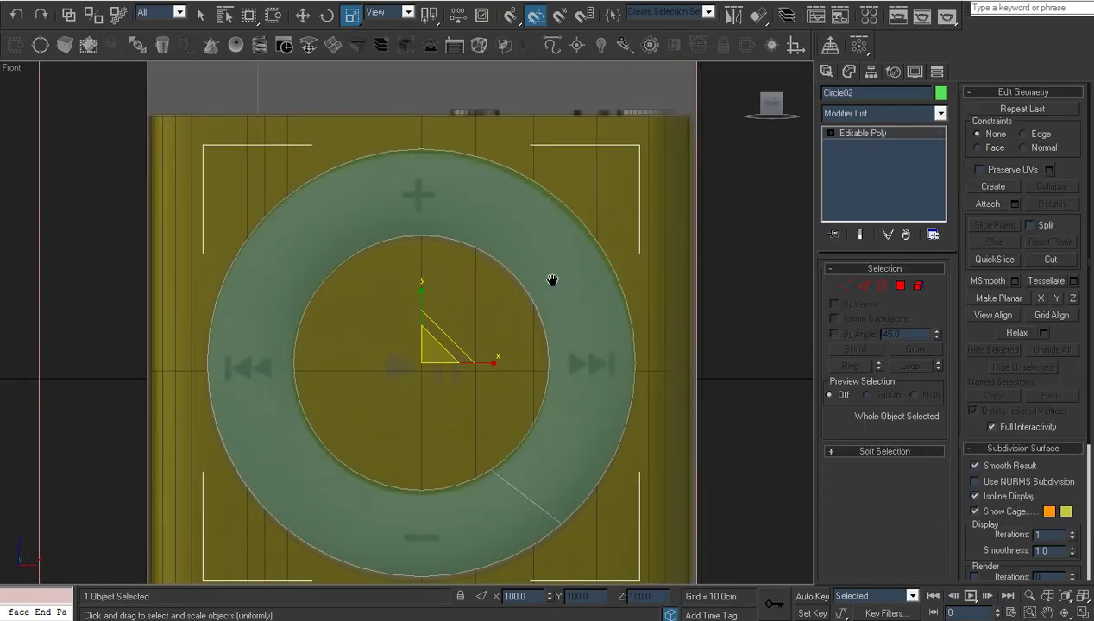
- Inset the ring polygon slightly as a group and delete the middle polygon, leaving two narrow bands of faces
{"action": "key", "text": "4"}
{"action": "left_click", "coordinate": [546, 260]}
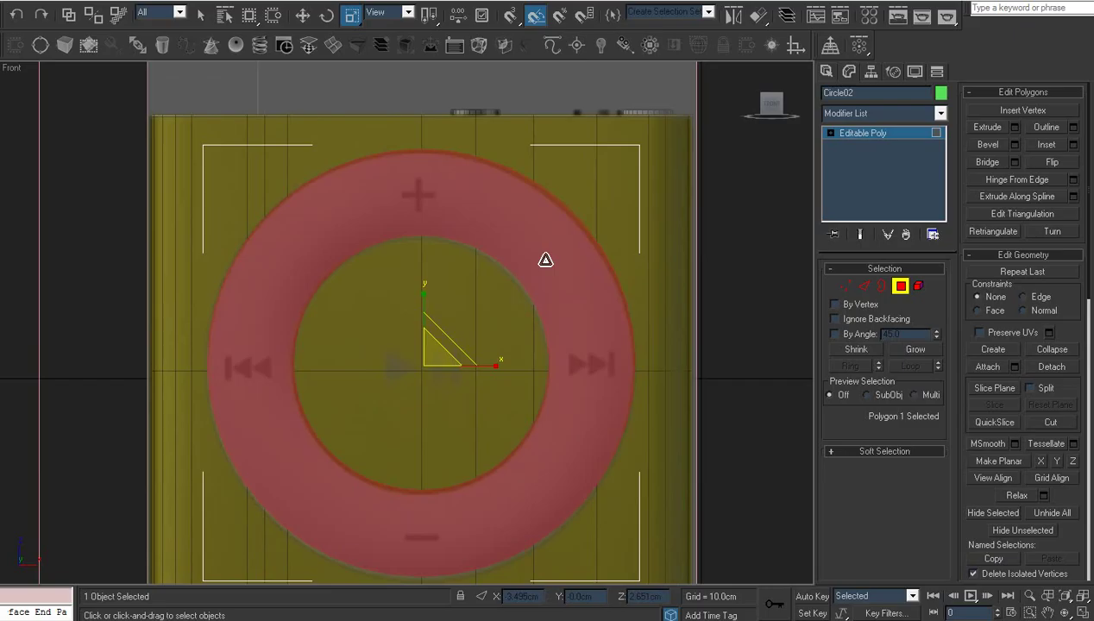
{"action": "right_click", "coordinate": [545, 260]}
{"action": "left_click", "coordinate": [450, 341]}
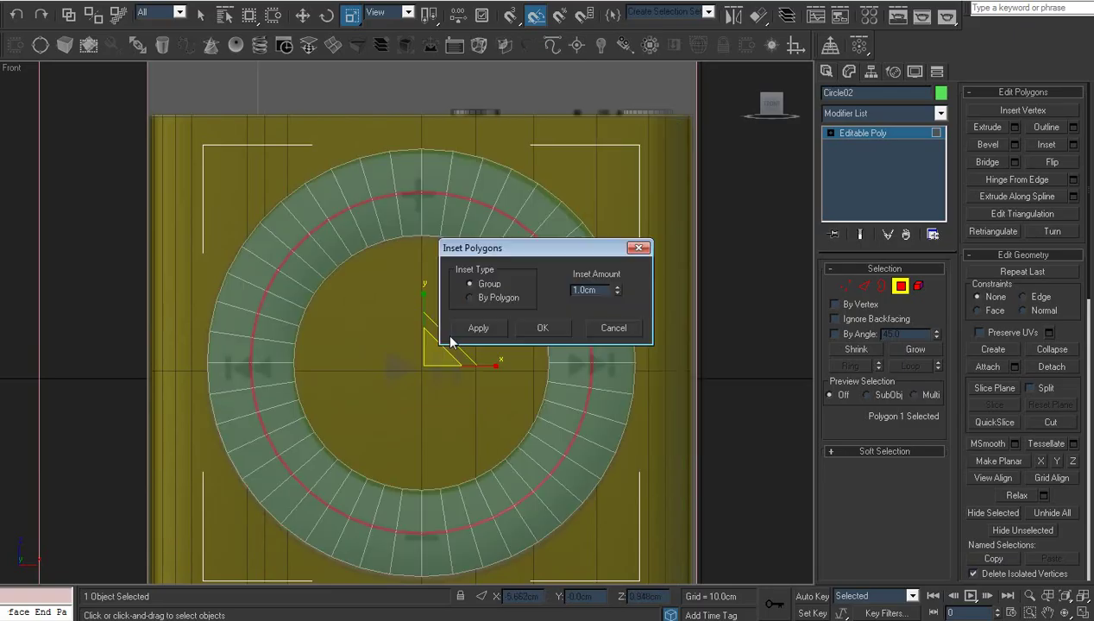
{"action": "right_click", "coordinate": [617, 291]}
{"action": "left_click_drag", "start_coordinate": [618, 287], "coordinate": [619, 269]}
{"action": "left_click", "coordinate": [543, 328]}
{"action": "left_click", "coordinate": [551, 325]}
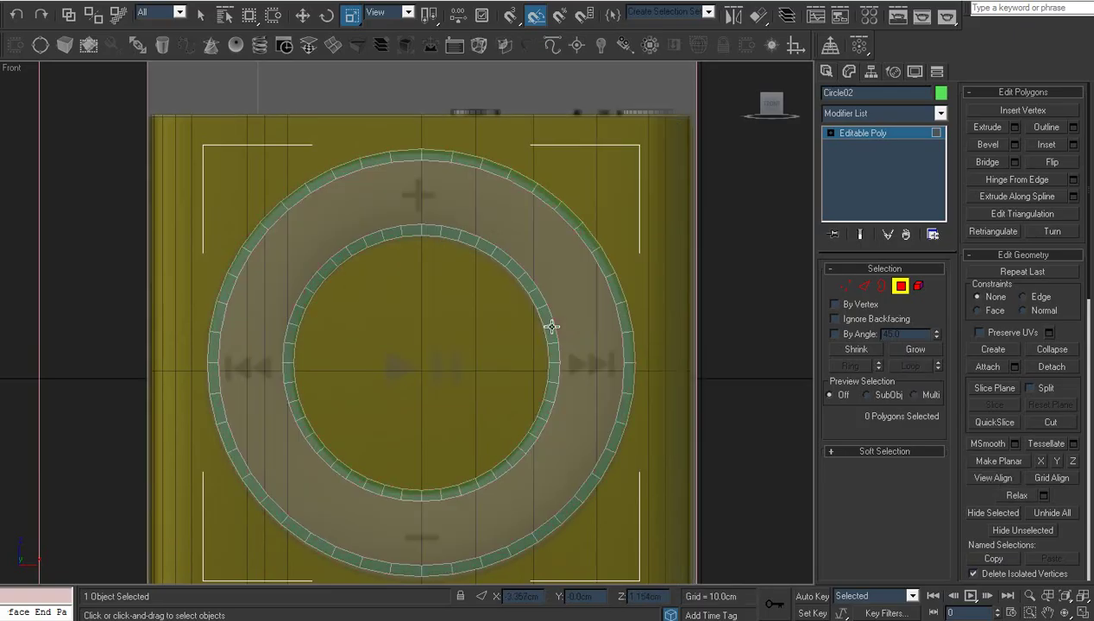
- Select the two facing borders between the narrow bands and bridge them into a ring of quads
{"action": "key", "text": "3"}
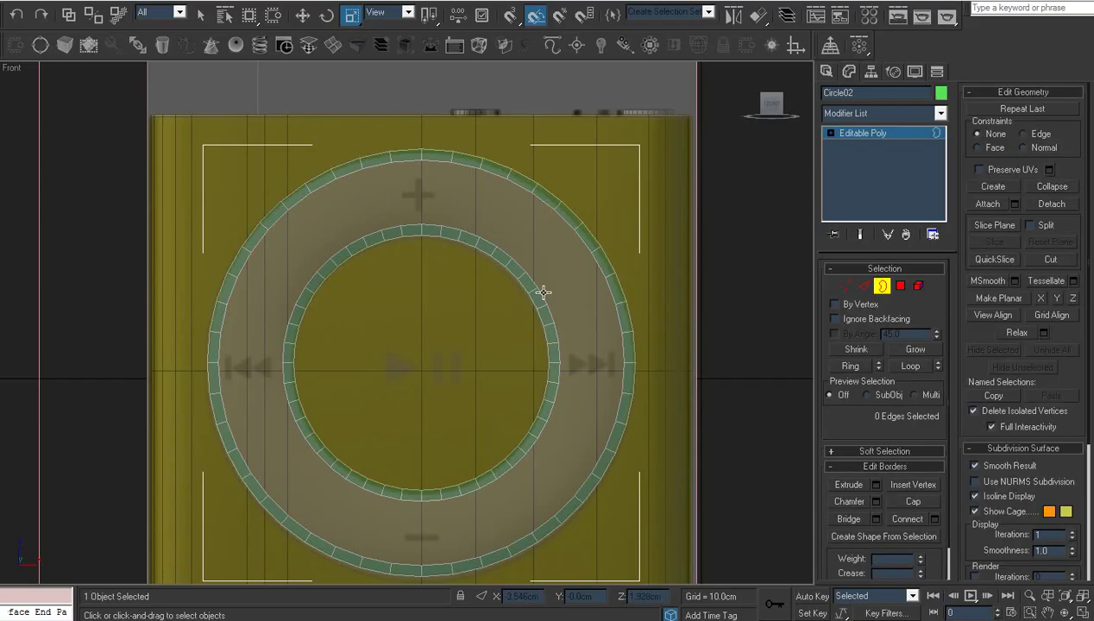
{"action": "left_click", "coordinate": [539, 289]}
{"action": "left_click", "coordinate": [582, 240], "text": "ctrl"}
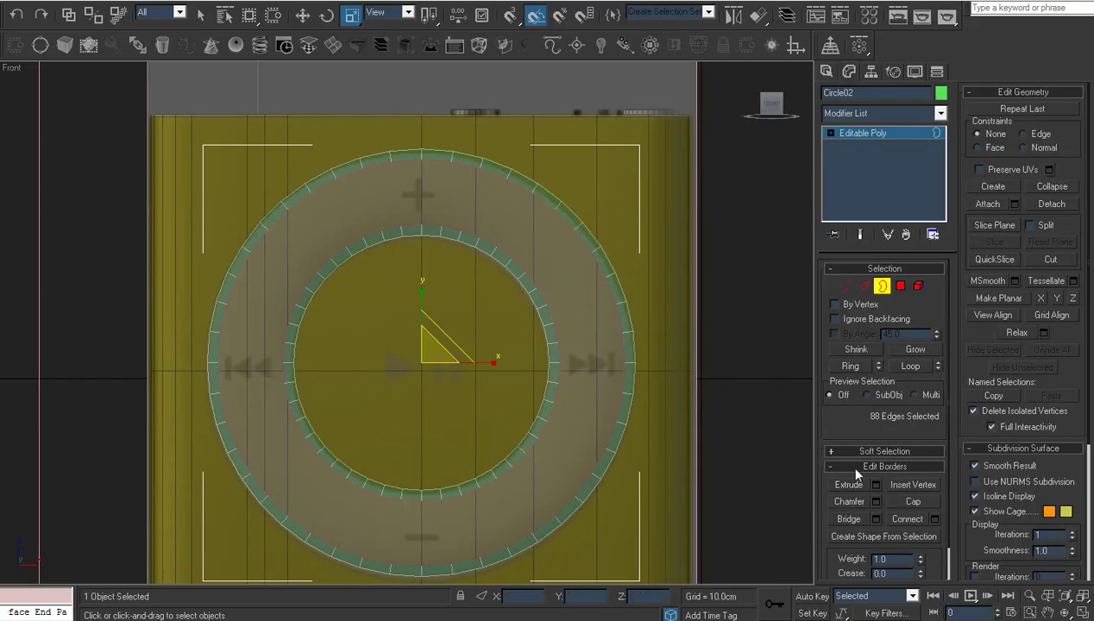
{"action": "left_click", "coordinate": [858, 516]}
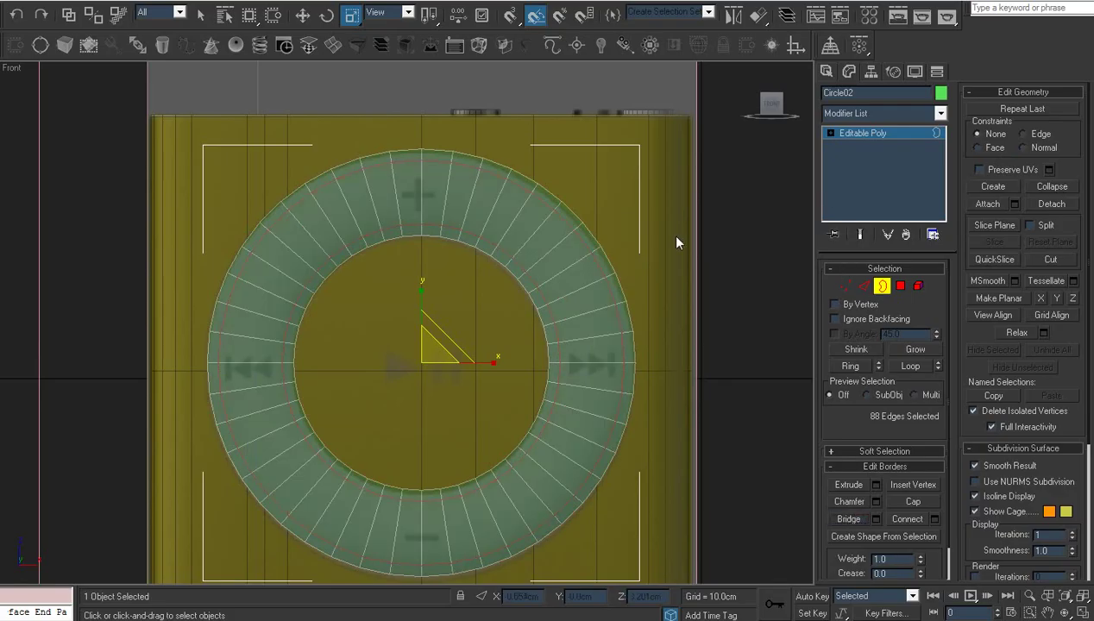
- Remove the two concentric edge loops left between the ring's inner and outer rims, keeping single quads across its face
{"action": "key", "text": "2"}
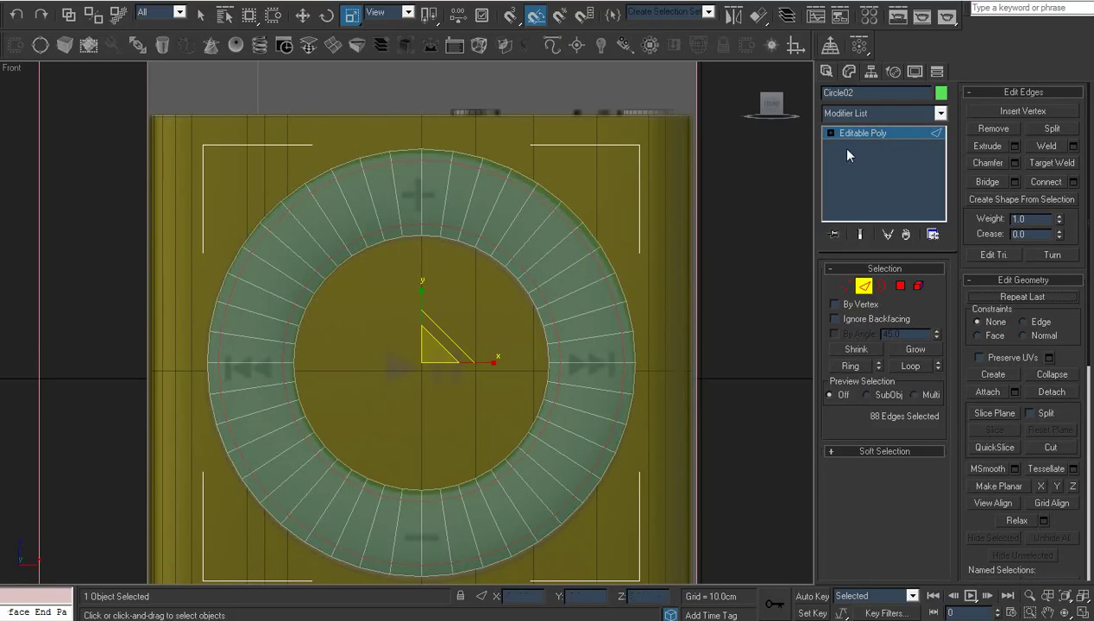
{"action": "left_click", "coordinate": [828, 132]}
{"action": "left_click", "coordinate": [609, 259]}
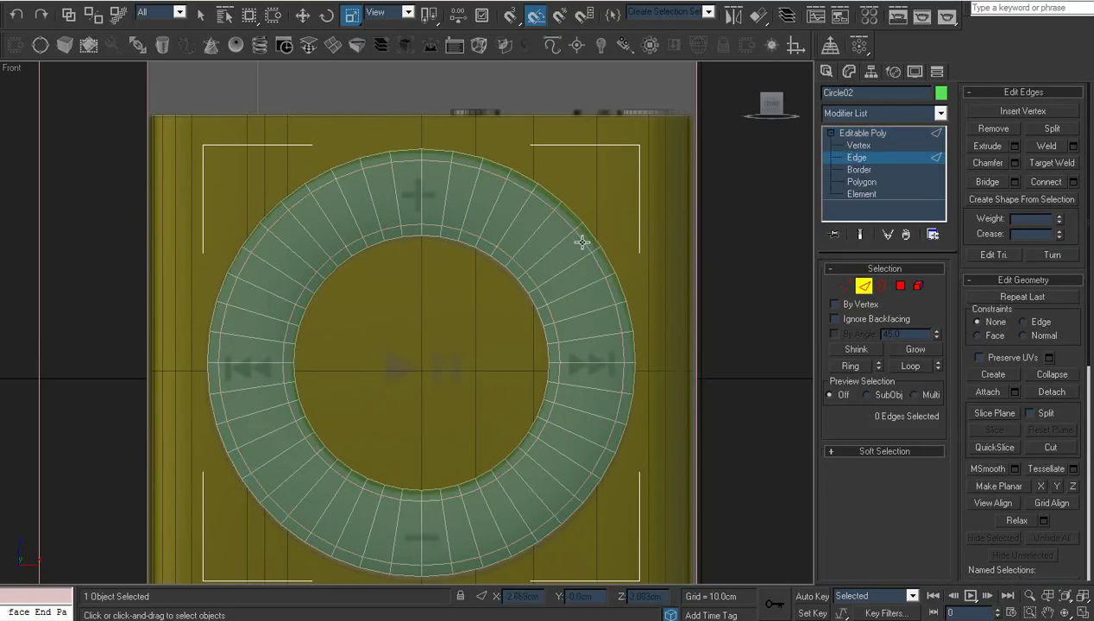
{"action": "left_click", "coordinate": [581, 241]}
{"action": "scroll", "coordinate": [597, 250], "scroll_direction": "up", "scroll_amount": 4}
{"action": "middle_click_drag", "start_coordinate": [630, 246], "coordinate": [537, 311]}
{"action": "left_click", "coordinate": [566, 299], "text": "ctrl"}
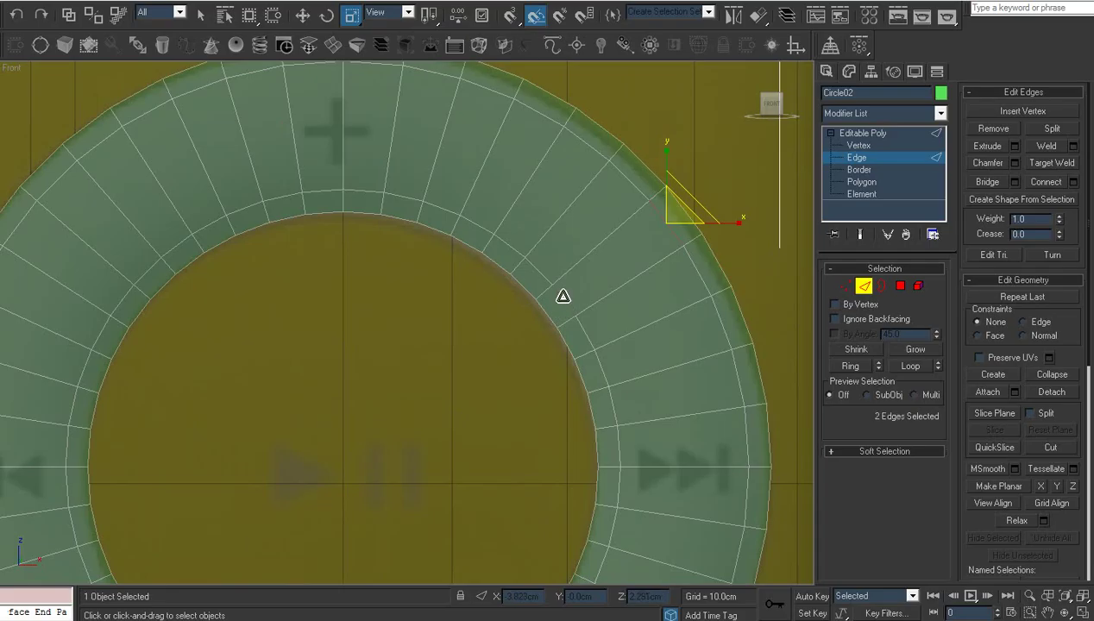
{"action": "key", "text": "alt+l"}
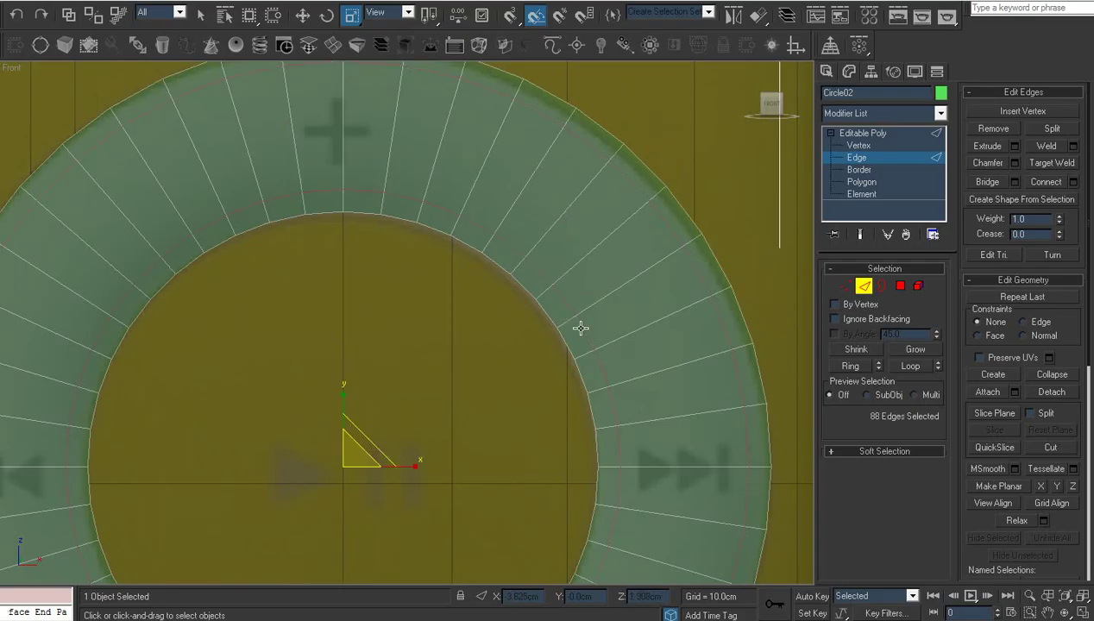
{"action": "key", "text": "ctrl+BackSpace"}
{"action": "scroll", "coordinate": [574, 330], "scroll_direction": "down", "scroll_amount": 4}
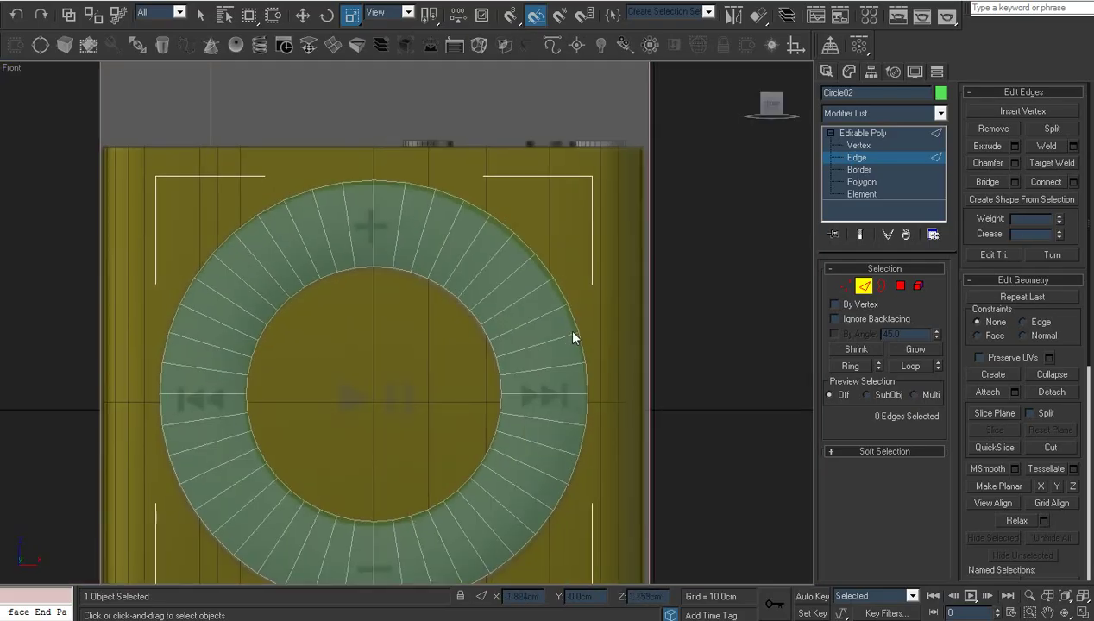
- Select the ring's outer border and extrude it slightly along Y toward the player body to form the outer side wall
{"action": "left_click", "coordinate": [1068, 613]}
{"action": "left_click_drag", "start_coordinate": [383, 329], "coordinate": [428, 325]}
{"action": "scroll", "coordinate": [430, 326], "scroll_direction": "up", "scroll_amount": 2}
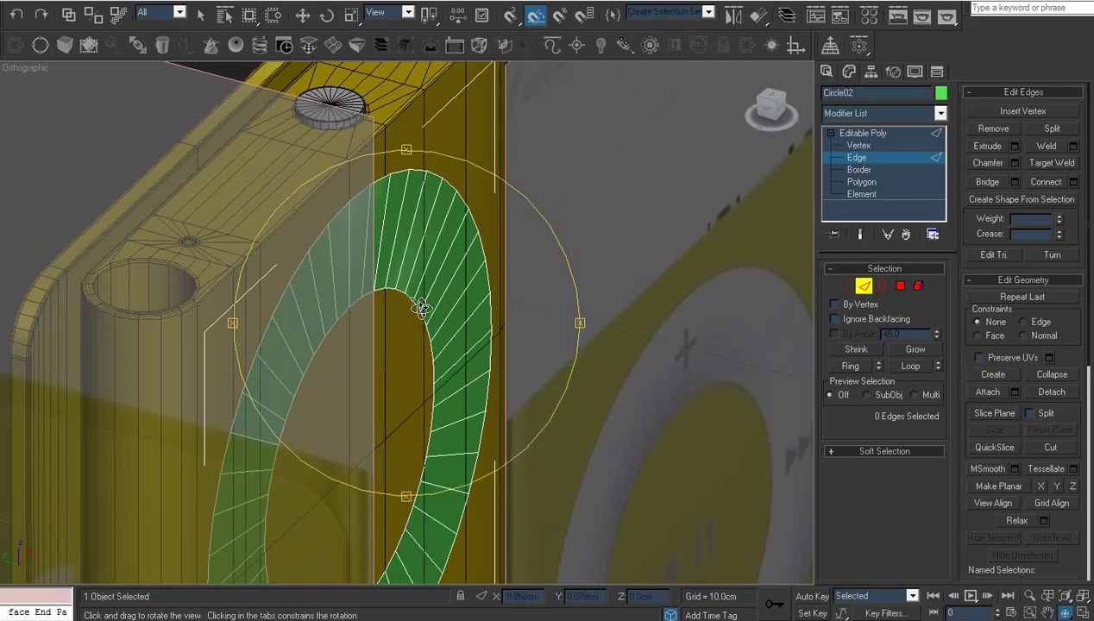
{"action": "left_click", "coordinate": [888, 133]}
{"action": "right_click", "coordinate": [491, 261]}
{"action": "key", "text": "w"}
{"action": "key", "text": "z"}
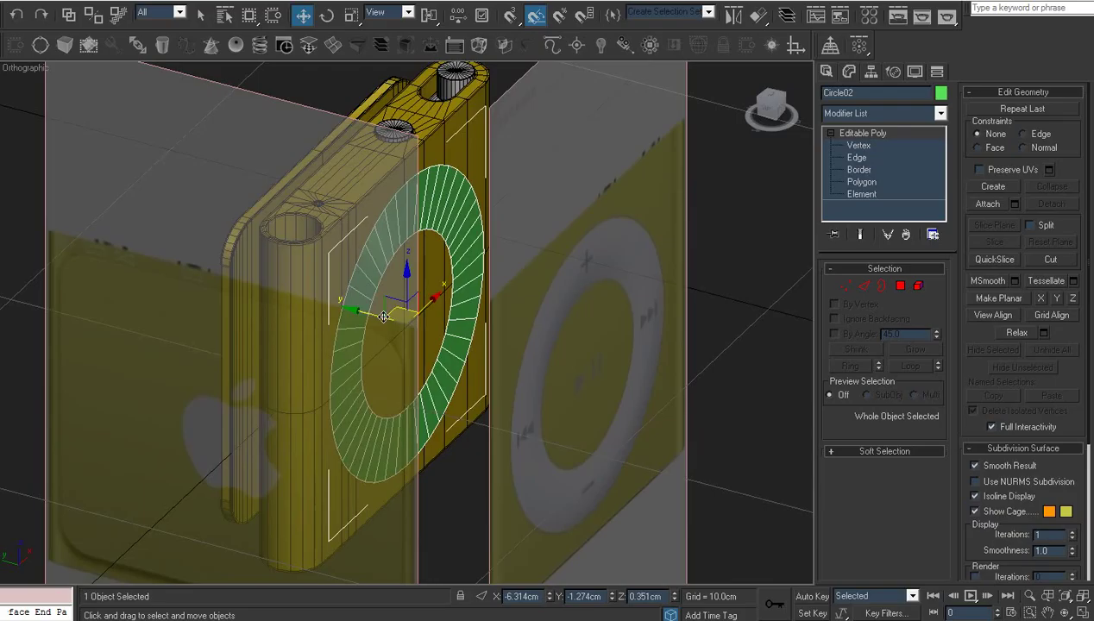
{"action": "key", "text": "t"}
{"action": "key", "text": "z"}
{"action": "scroll", "coordinate": [430, 340], "scroll_direction": "up", "scroll_amount": 2}
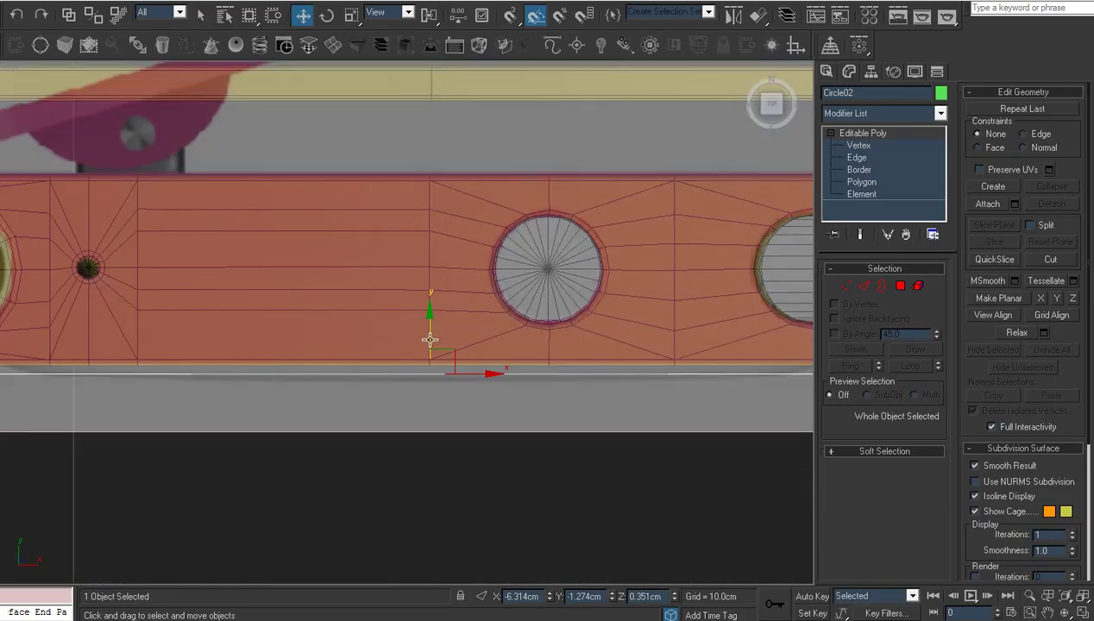
{"action": "left_click", "coordinate": [855, 170]}
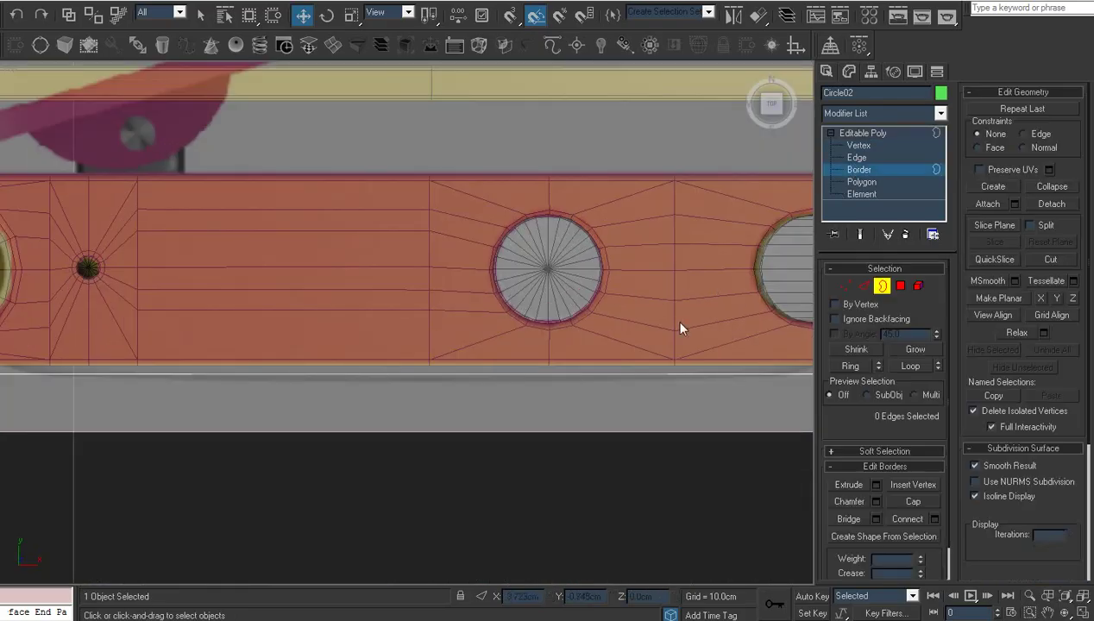
{"action": "left_click", "coordinate": [675, 371]}
{"action": "right_click", "coordinate": [610, 372]}
{"action": "left_click", "coordinate": [620, 380]}
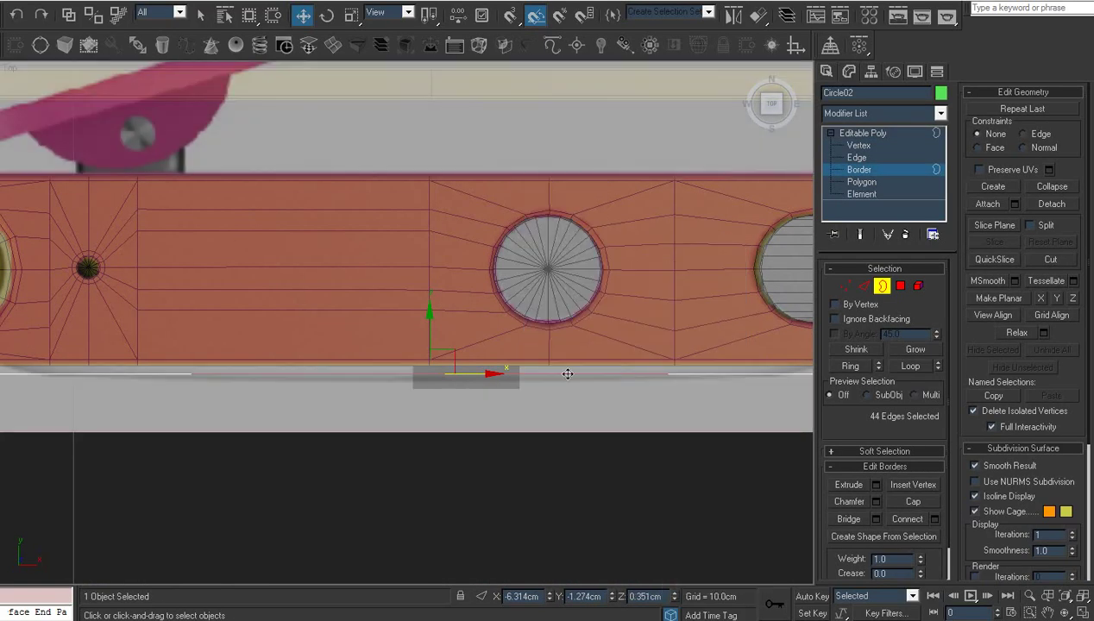
{"action": "left_click_drag", "start_coordinate": [429, 331], "coordinate": [430, 315], "text": "shift"}
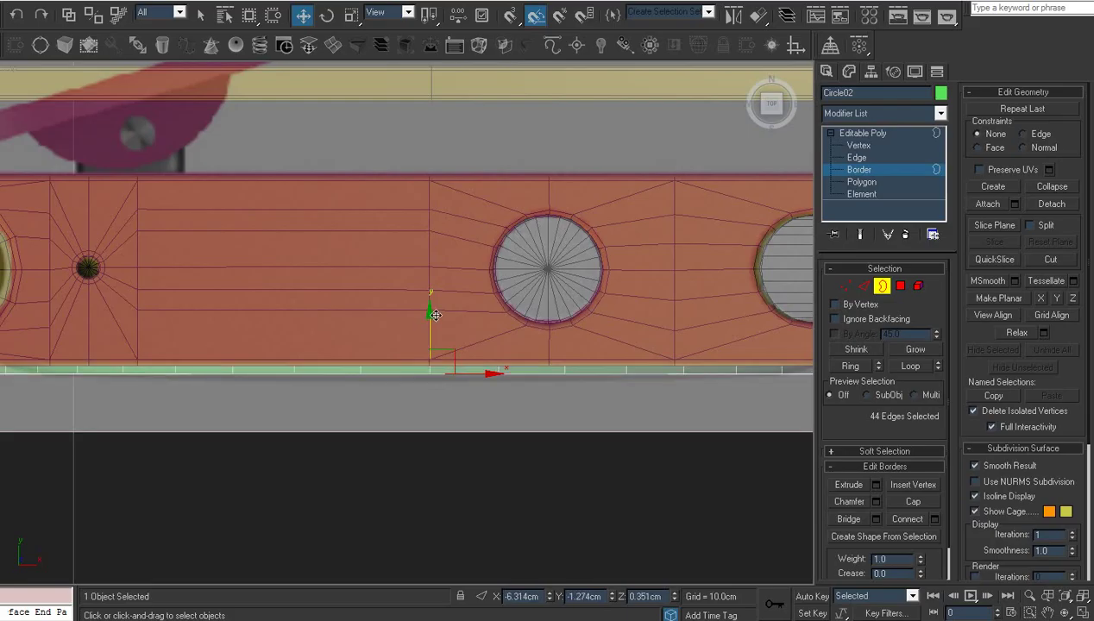
- Select the ring's inner border and extrude it slightly along Y toward the player body to form the inner side wall
{"action": "left_click", "coordinate": [866, 158]}
{"action": "middle_click_drag", "start_coordinate": [641, 365], "coordinate": [453, 337]}
{"action": "scroll", "coordinate": [453, 338], "scroll_direction": "up", "scroll_amount": 5}
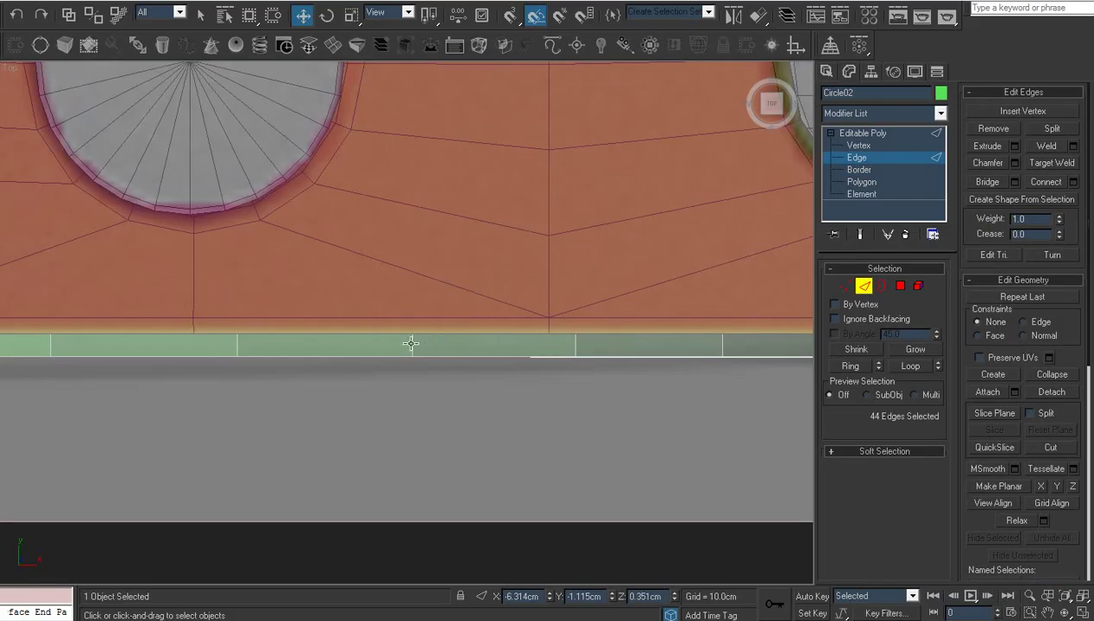
{"action": "left_click", "coordinate": [411, 343]}
{"action": "left_click", "coordinate": [1065, 614]}
{"action": "left_click_drag", "start_coordinate": [436, 432], "coordinate": [464, 379]}
{"action": "middle_click_drag", "start_coordinate": [464, 379], "coordinate": [535, 94]}
{"action": "left_click_drag", "start_coordinate": [534, 95], "coordinate": [508, 366]}
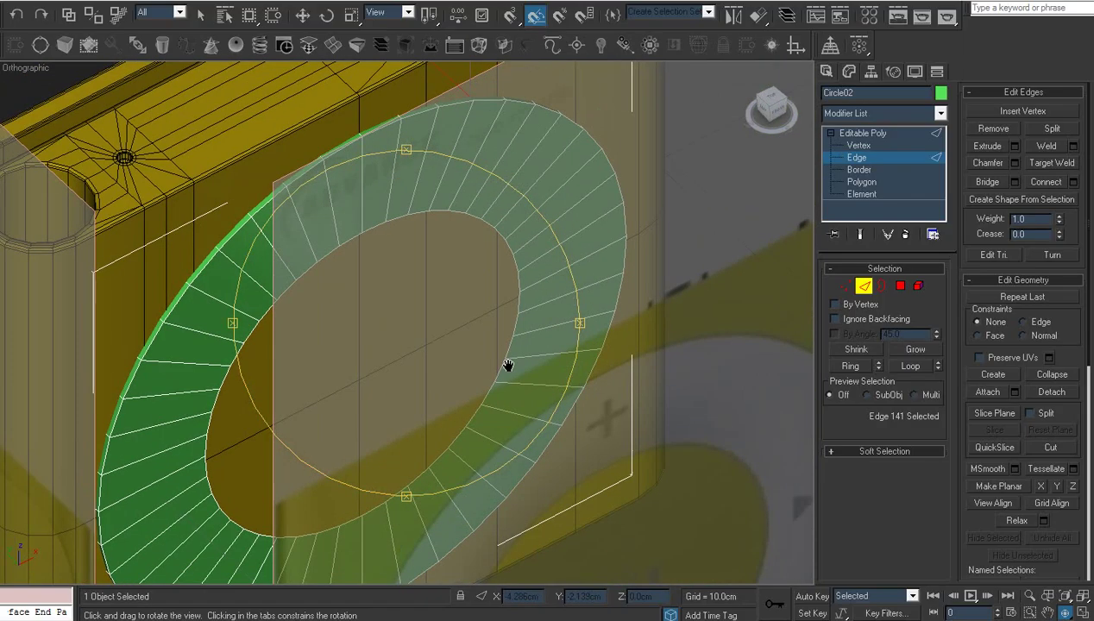
{"action": "key", "text": "3"}
{"action": "left_click", "coordinate": [508, 339]}
{"action": "key", "text": "z"}
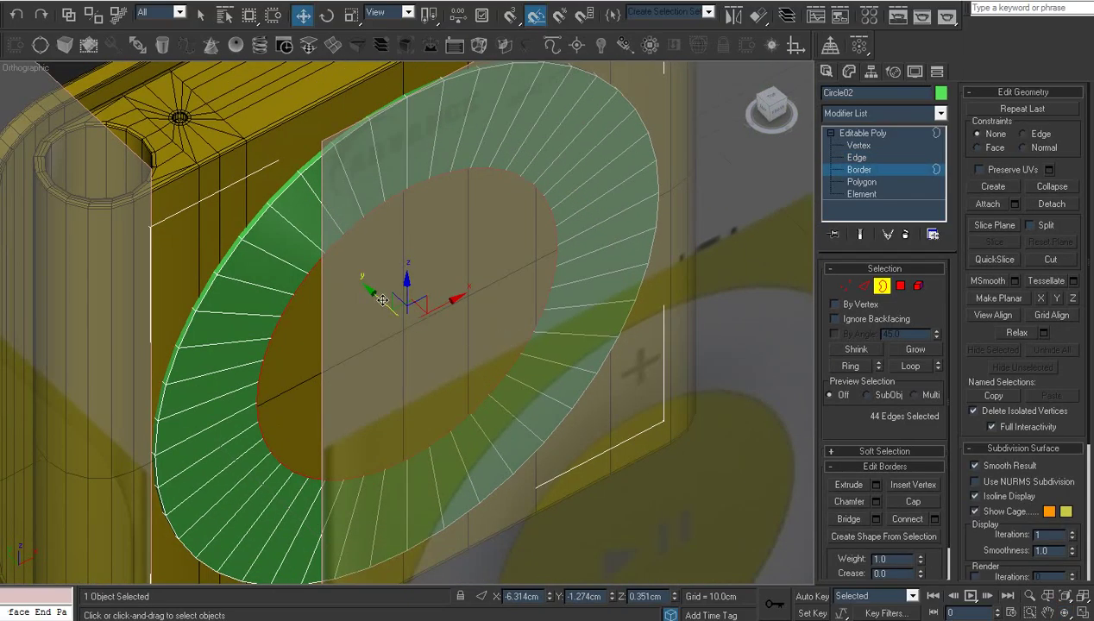
{"action": "left_click_drag", "start_coordinate": [380, 299], "coordinate": [373, 296], "text": "shift"}
- Select the short crosswise edges around both the outer and inner side walls of the ring
{"action": "scroll", "coordinate": [373, 296], "scroll_direction": "up", "scroll_amount": 2}
{"action": "middle_click_drag", "start_coordinate": [374, 296], "coordinate": [450, 381]}
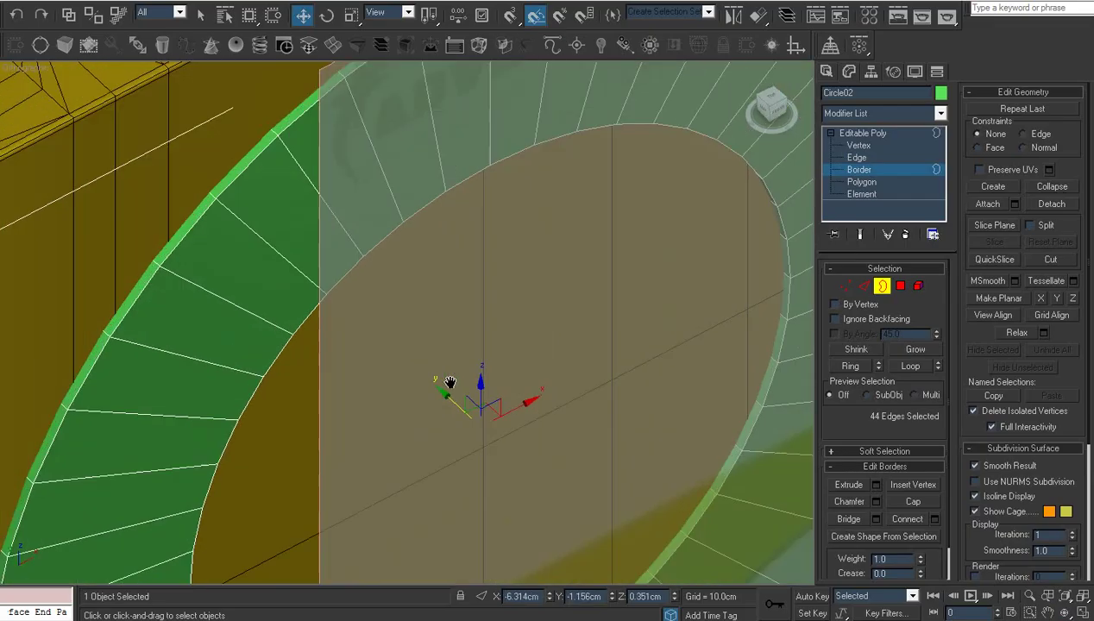
{"action": "scroll", "coordinate": [414, 350], "scroll_direction": "up", "scroll_amount": 1}
{"action": "middle_click_drag", "start_coordinate": [410, 348], "coordinate": [491, 474]}
{"action": "middle_click_drag", "start_coordinate": [465, 300], "coordinate": [488, 377]}
{"action": "key", "text": "2"}
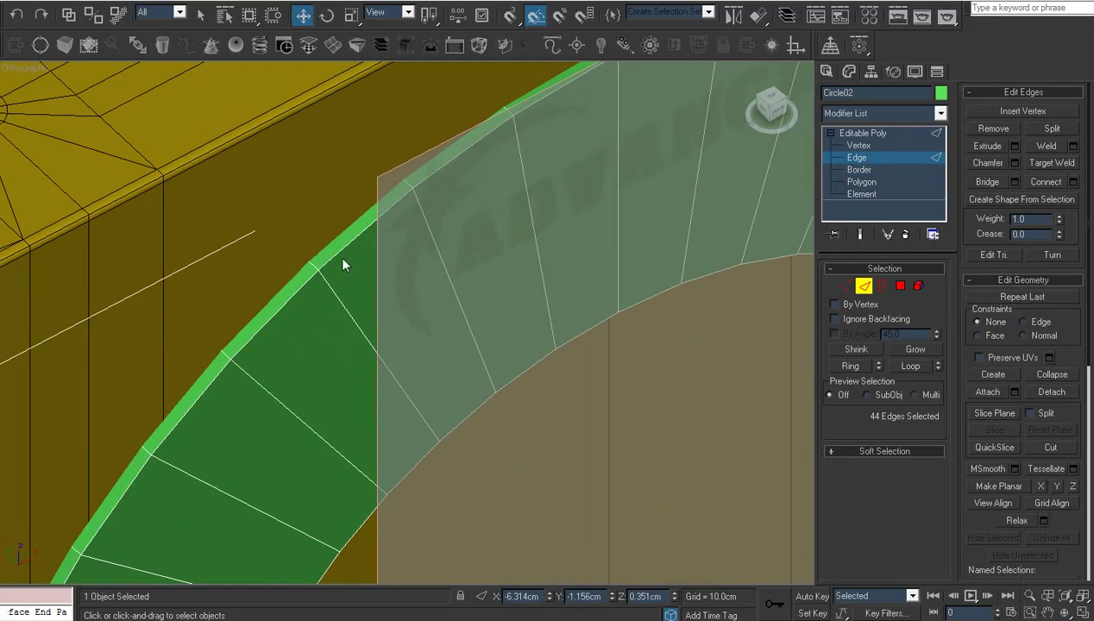
{"action": "left_click", "coordinate": [312, 263]}
{"action": "scroll", "coordinate": [586, 423], "scroll_direction": "up", "scroll_amount": 3}
{"action": "scroll", "coordinate": [604, 432], "scroll_direction": "down", "scroll_amount": 5}
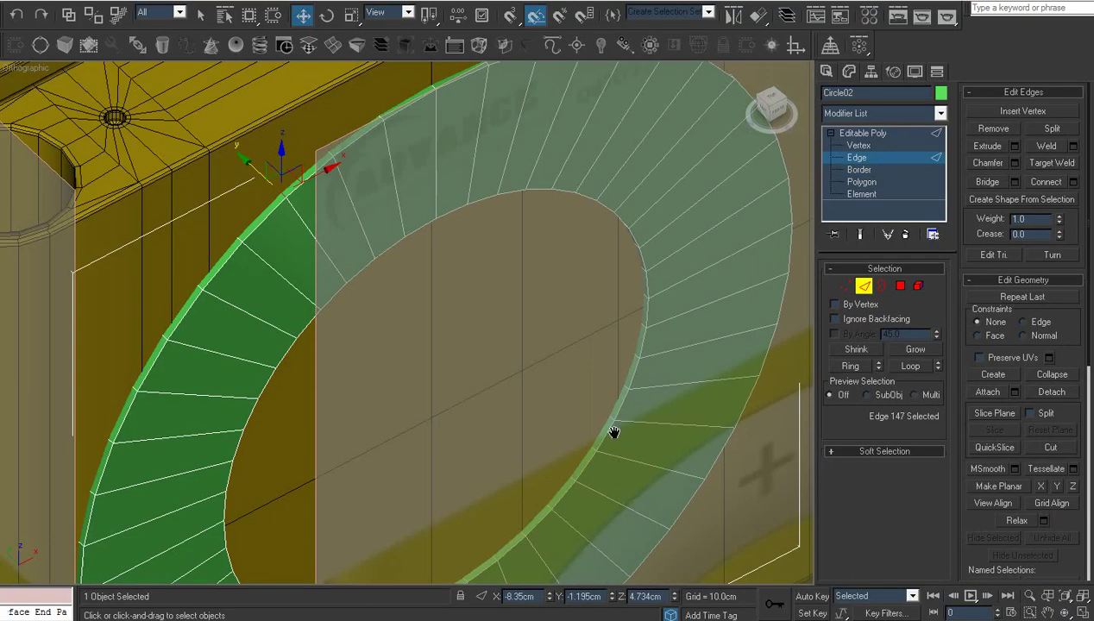
{"action": "middle_click_drag", "start_coordinate": [613, 435], "coordinate": [526, 415]}
{"action": "scroll", "coordinate": [526, 415], "scroll_direction": "up", "scroll_amount": 3}
{"action": "double_click", "coordinate": [457, 436]}
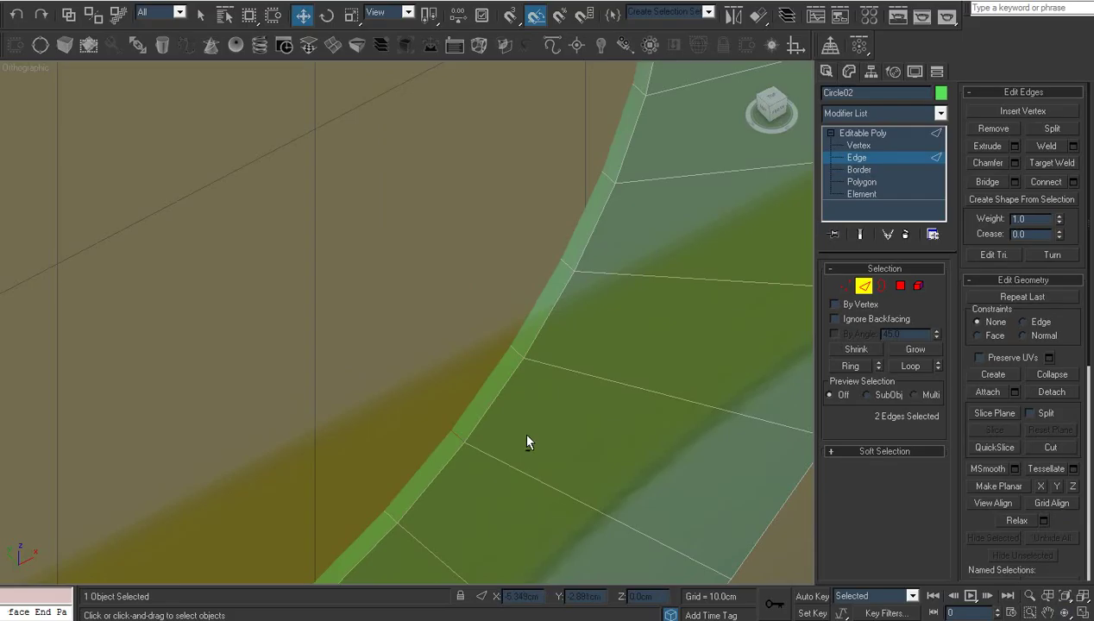
- Connect the selected side-wall edges with one segment and a slide of -59
{"action": "right_click", "coordinate": [525, 393]}
{"action": "left_click", "coordinate": [441, 444]}
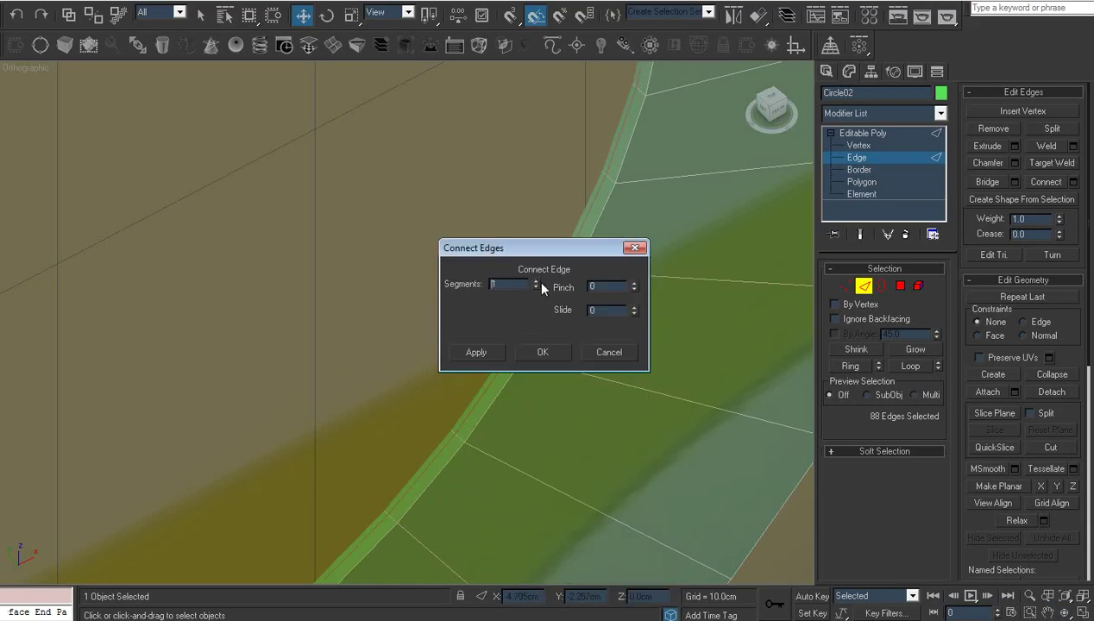
{"action": "left_click_drag", "start_coordinate": [633, 312], "coordinate": [639, 395]}
{"action": "left_click", "coordinate": [545, 352]}
{"action": "scroll", "coordinate": [492, 276], "scroll_direction": "down", "scroll_amount": 6}
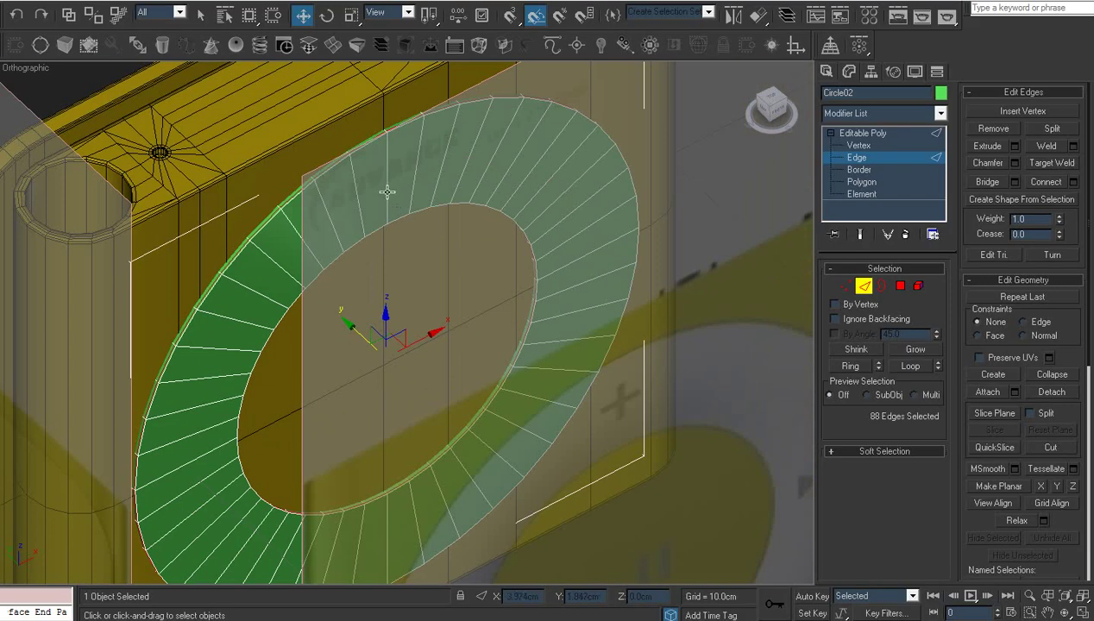
- Select all radial edges on the ring's front face and connect them with two segments at slide 0
{"action": "left_click", "coordinate": [387, 192]}
{"action": "key", "text": "alt+r"}
{"action": "middle_click_drag", "start_coordinate": [419, 197], "coordinate": [483, 204]}
{"action": "scroll", "coordinate": [483, 204], "scroll_direction": "up", "scroll_amount": 3}
{"action": "right_click", "coordinate": [480, 176]}
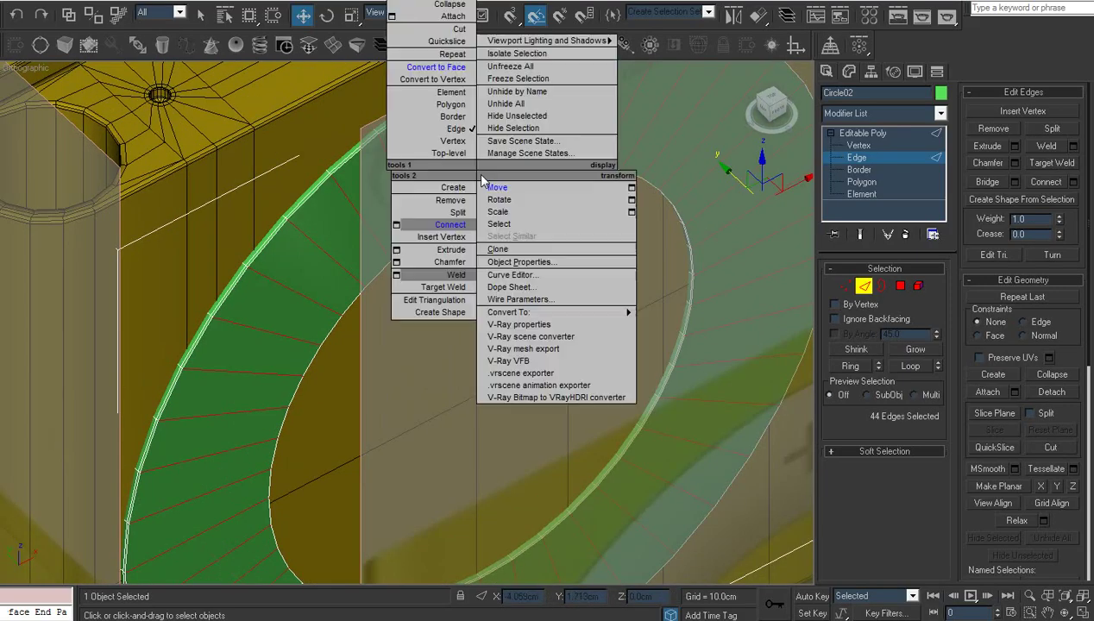
{"action": "left_click", "coordinate": [398, 225]}
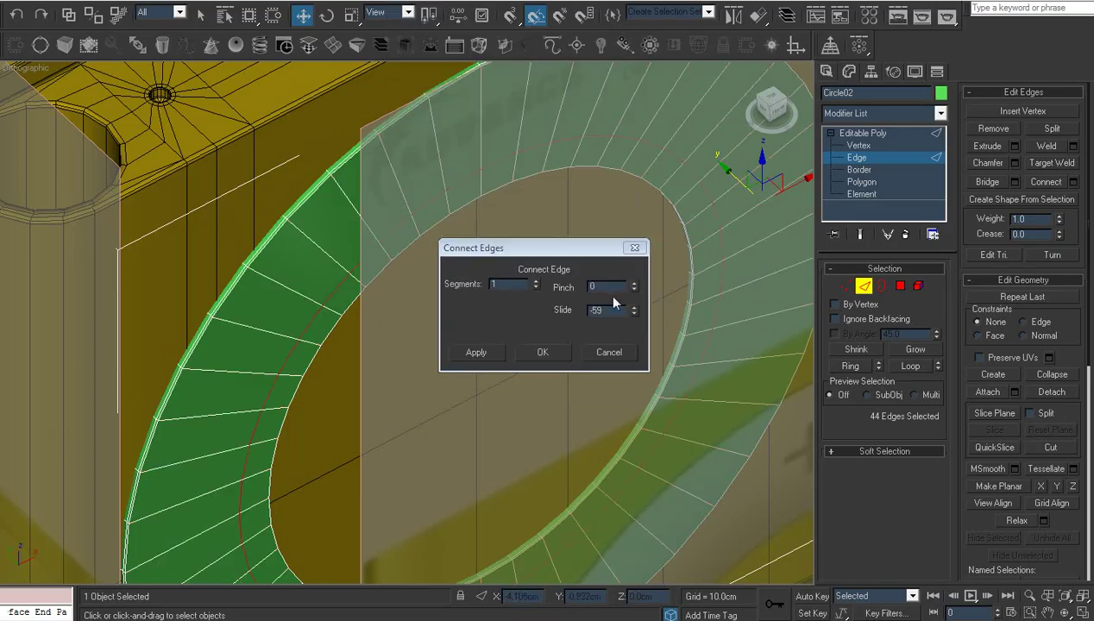
{"action": "right_click", "coordinate": [634, 312]}
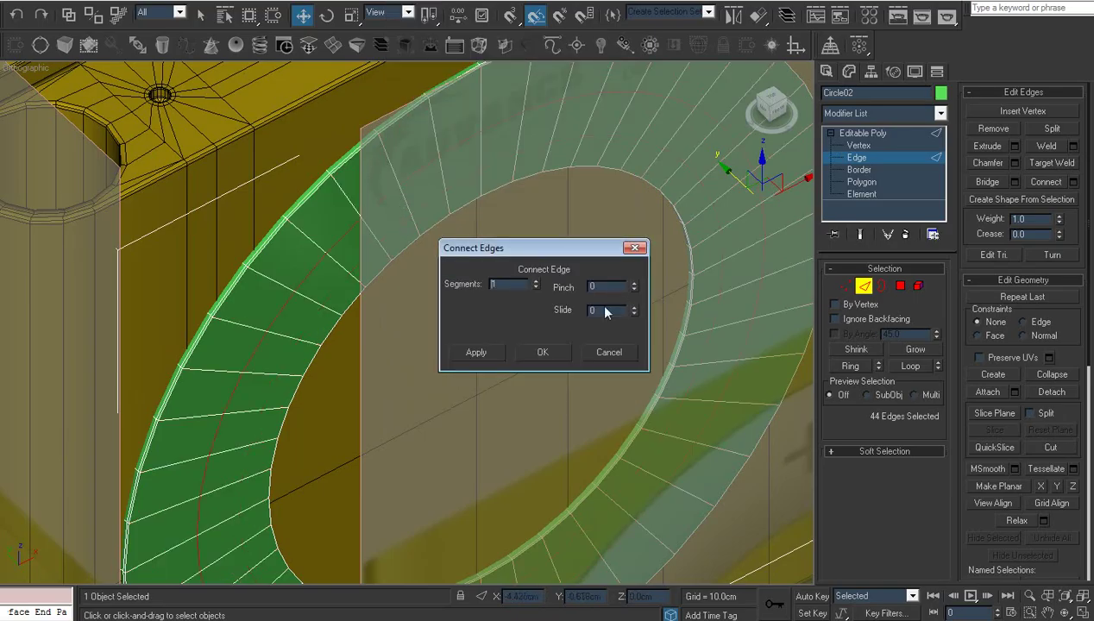
{"action": "left_click", "coordinate": [543, 352]}
- Move the two new front-face loops slightly outward along Y to give the ring a gentle bulge
{"action": "middle_click_drag", "start_coordinate": [596, 283], "coordinate": [573, 335]}
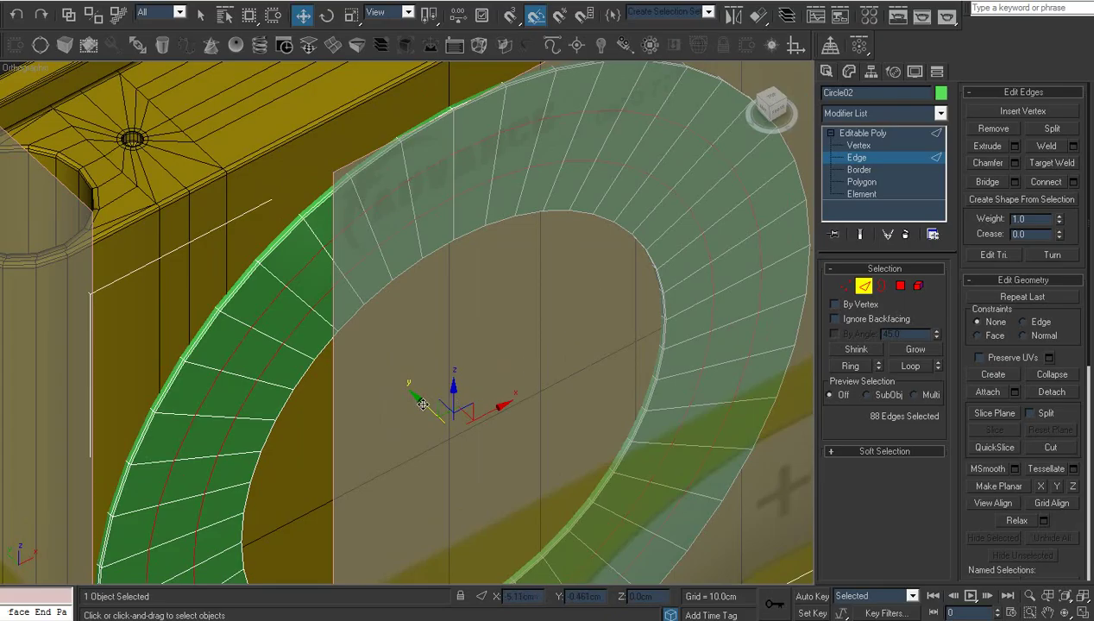
{"action": "left_click_drag", "start_coordinate": [423, 404], "coordinate": [429, 405]}
{"action": "scroll", "coordinate": [492, 301], "scroll_direction": "down", "scroll_amount": 3}
{"action": "middle_click_drag", "start_coordinate": [494, 302], "coordinate": [510, 221]}
- Leave the edge level, turn on NURMS subdivision for the ring and hide the wireframe edges
{"action": "left_click", "coordinate": [868, 134]}
{"action": "key", "text": "F4"}
{"action": "key", "text": "F4"}
{"action": "key", "text": "F4"}
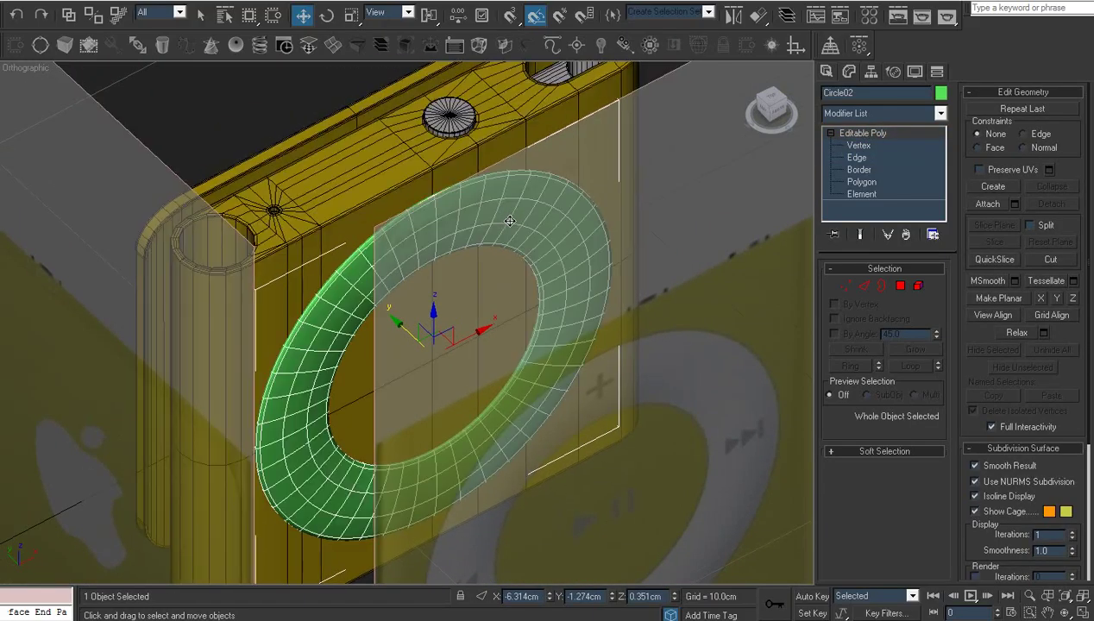
{"action": "key", "text": "F4"}
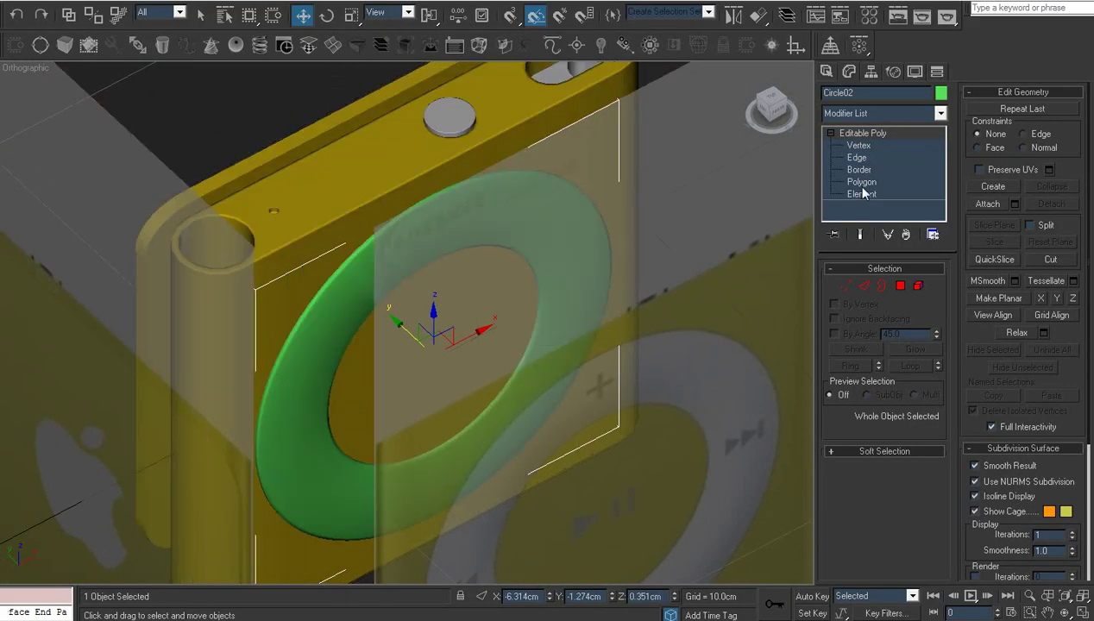
- Select the whole ring element, assign it to smoothing group 30 and leave the sub-object level
{"action": "left_click", "coordinate": [862, 184]}
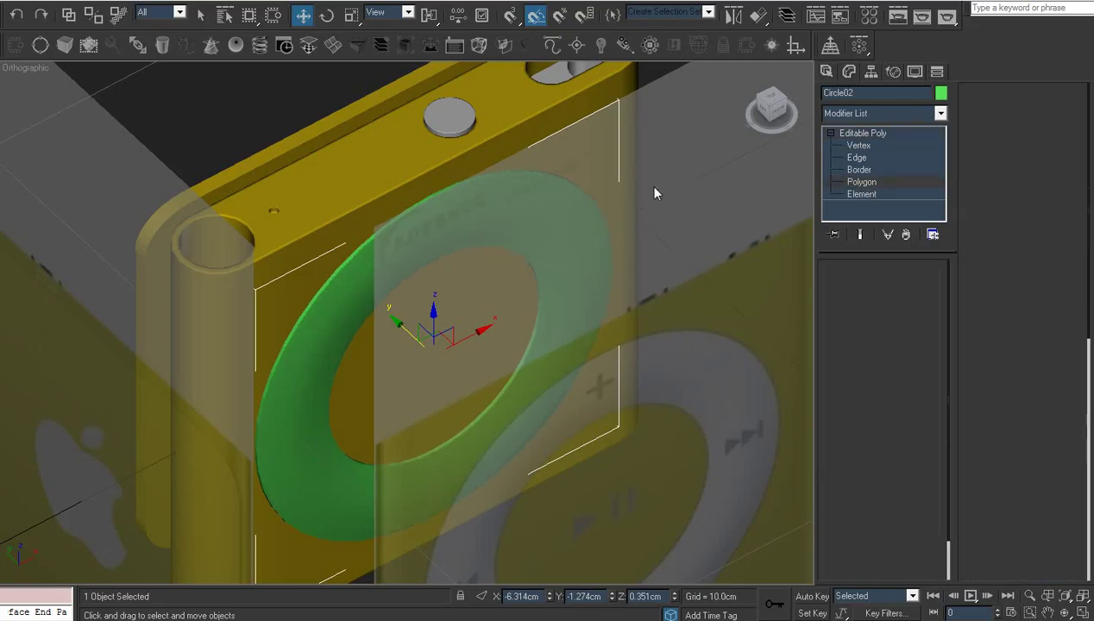
{"action": "left_click", "coordinate": [503, 201]}
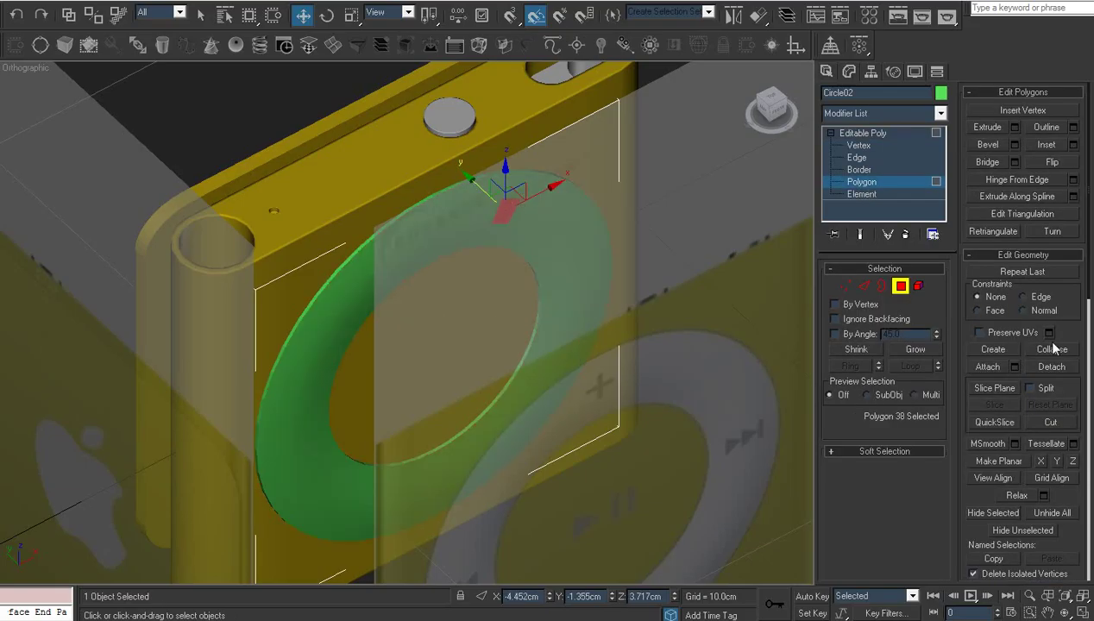
{"action": "left_click", "coordinate": [863, 195]}
{"action": "left_click", "coordinate": [542, 210]}
{"action": "scroll", "coordinate": [1034, 496], "scroll_direction": "down", "scroll_amount": 5}
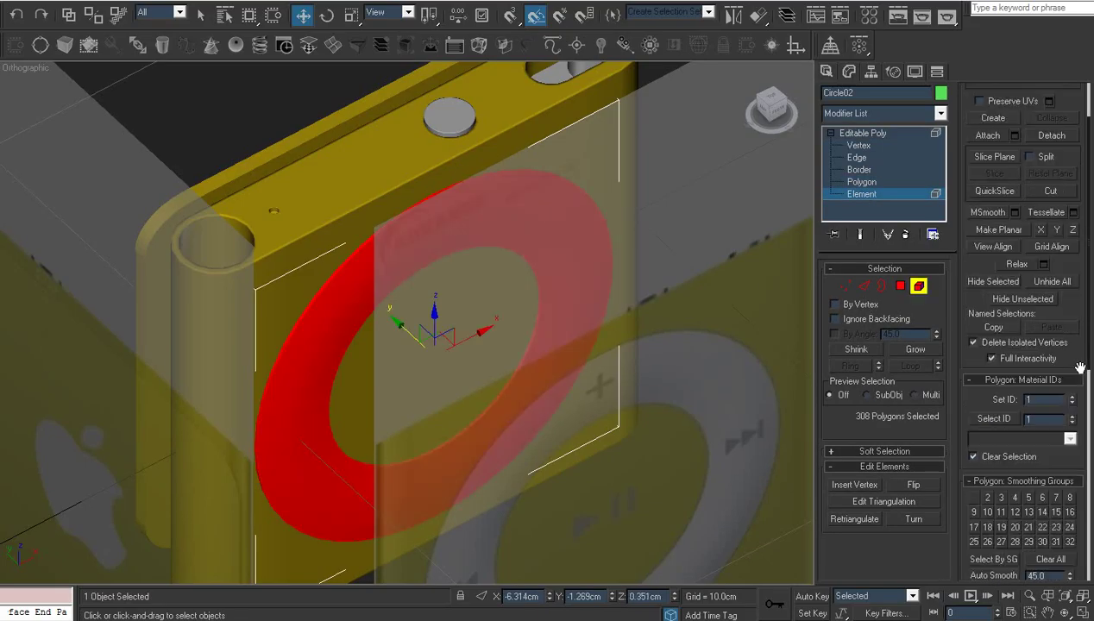
{"action": "left_click", "coordinate": [1042, 496]}
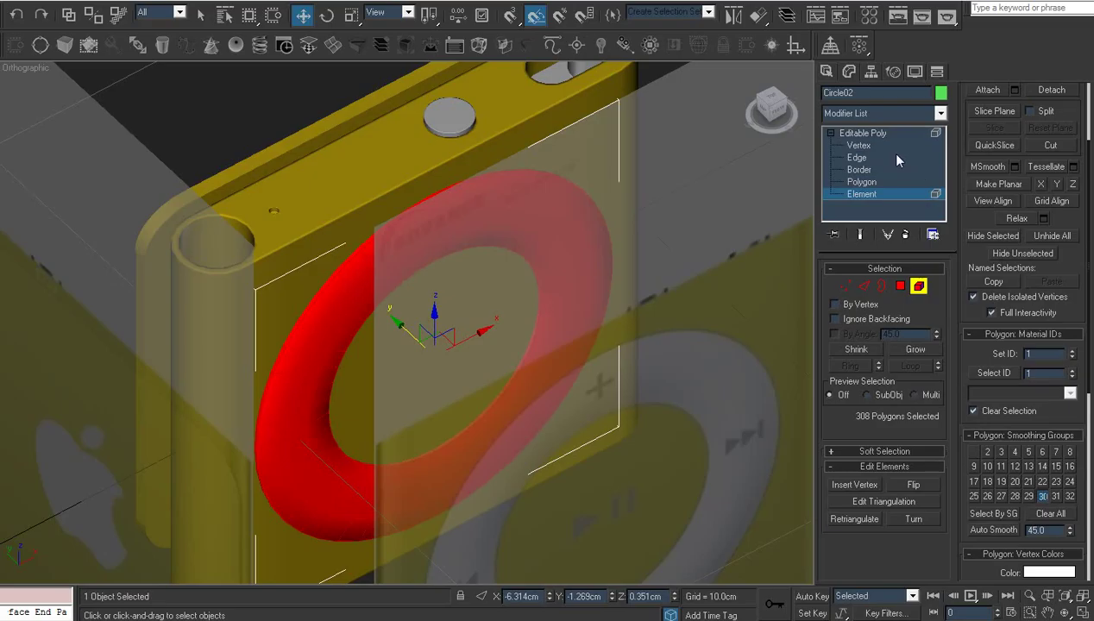
{"action": "left_click", "coordinate": [863, 133]}
- Show the wireframe edges again and select the radial edges of the innermost band on the ring's front face
{"action": "left_click", "coordinate": [857, 159]}
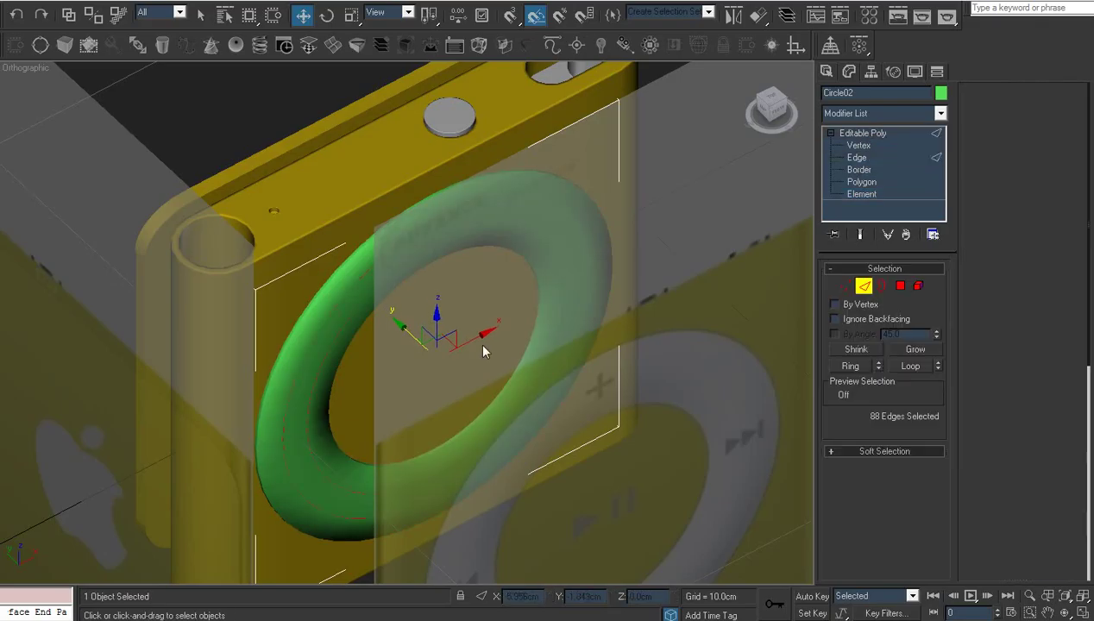
{"action": "scroll", "coordinate": [478, 341], "scroll_direction": "up", "scroll_amount": 2}
{"action": "middle_click_drag", "start_coordinate": [449, 344], "coordinate": [506, 398]}
{"action": "scroll", "coordinate": [505, 398], "scroll_direction": "up", "scroll_amount": 2}
{"action": "key", "text": "F4"}
{"action": "middle_click_drag", "start_coordinate": [459, 360], "coordinate": [370, 452]}
{"action": "scroll", "coordinate": [394, 394], "scroll_direction": "up", "scroll_amount": 2}
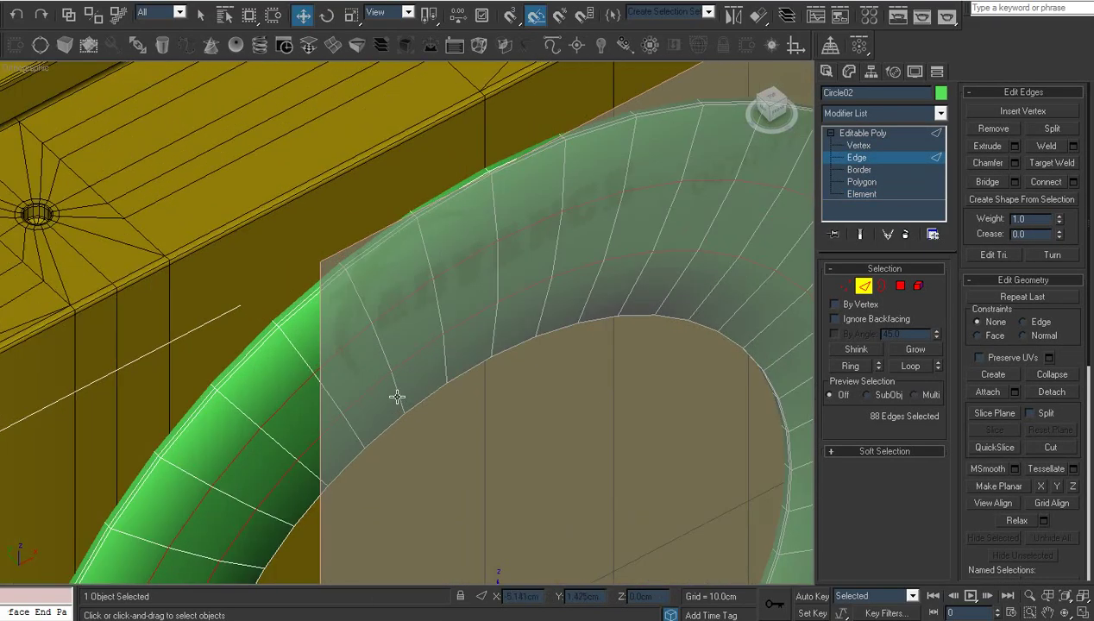
{"action": "left_click", "coordinate": [396, 394]}
{"action": "key", "text": "alt+r"}
- Connect the selected radial edges of the ring's innermost band with 1 segment and a slide of -86, beside the inner rim
{"action": "right_click", "coordinate": [602, 440]}
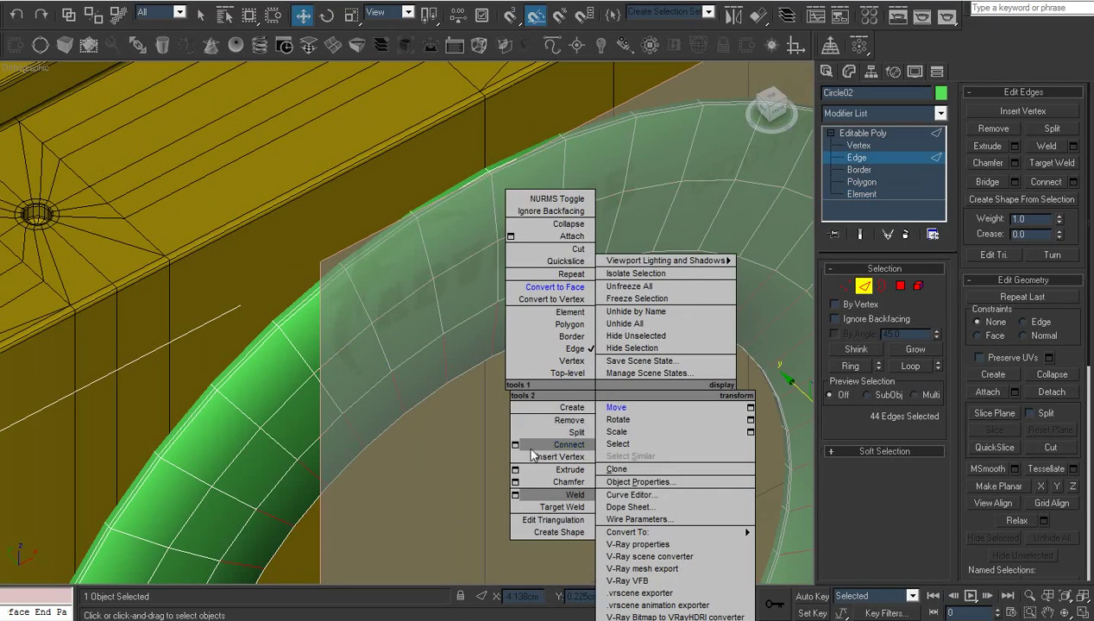
{"action": "left_click", "coordinate": [530, 452]}
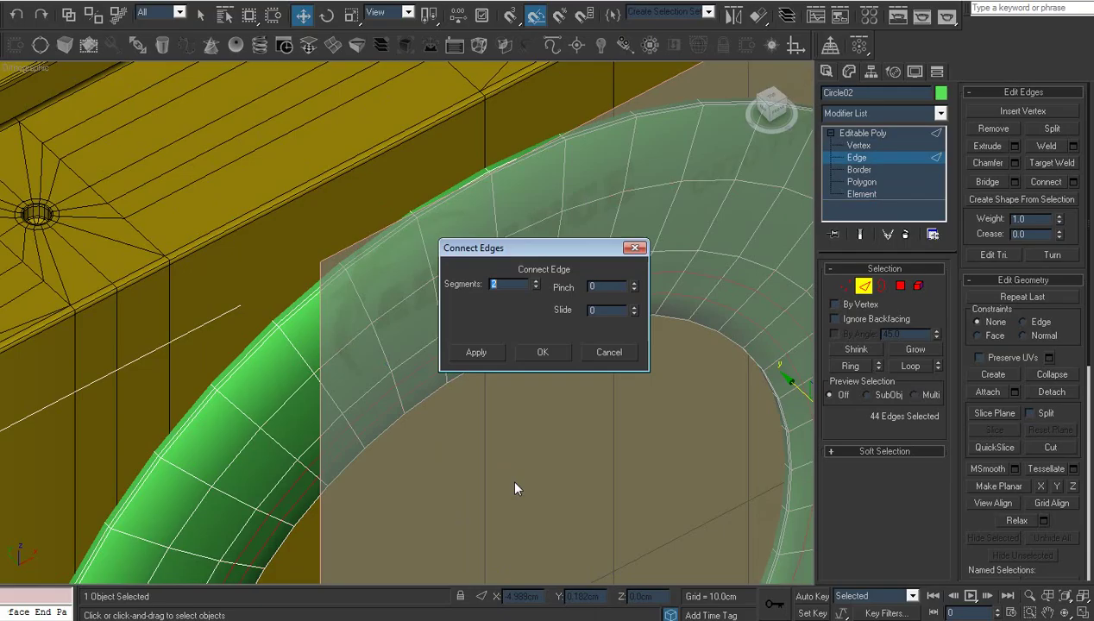
{"action": "left_click", "coordinate": [535, 289]}
{"action": "left_click_drag", "start_coordinate": [634, 310], "coordinate": [636, 439]}
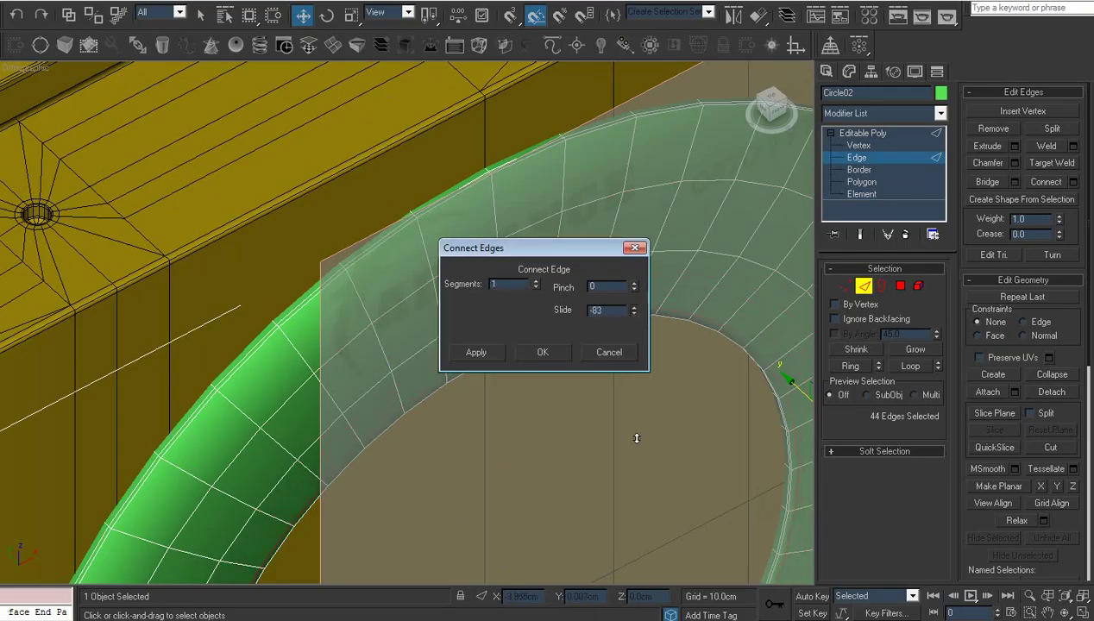
{"action": "left_click", "coordinate": [554, 351]}
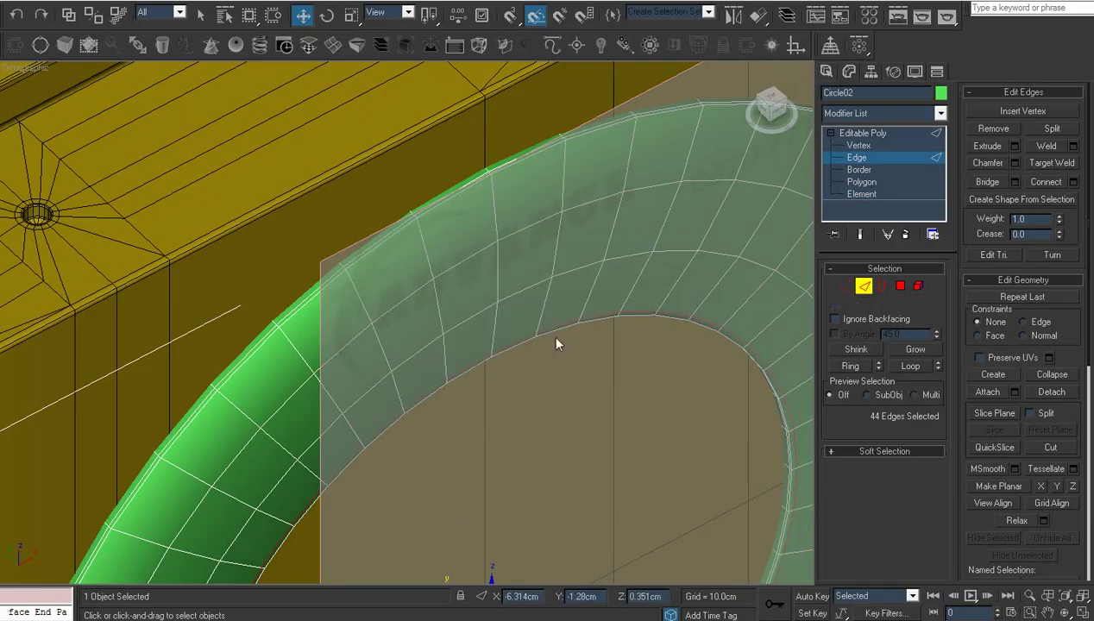
- Connect the radial edges of the ring's outermost band with 1 segment and a slide of 86, and leave the edge level
{"action": "left_click", "coordinate": [561, 182]}
{"action": "key", "text": "alt+r"}
{"action": "right_click", "coordinate": [562, 182]}
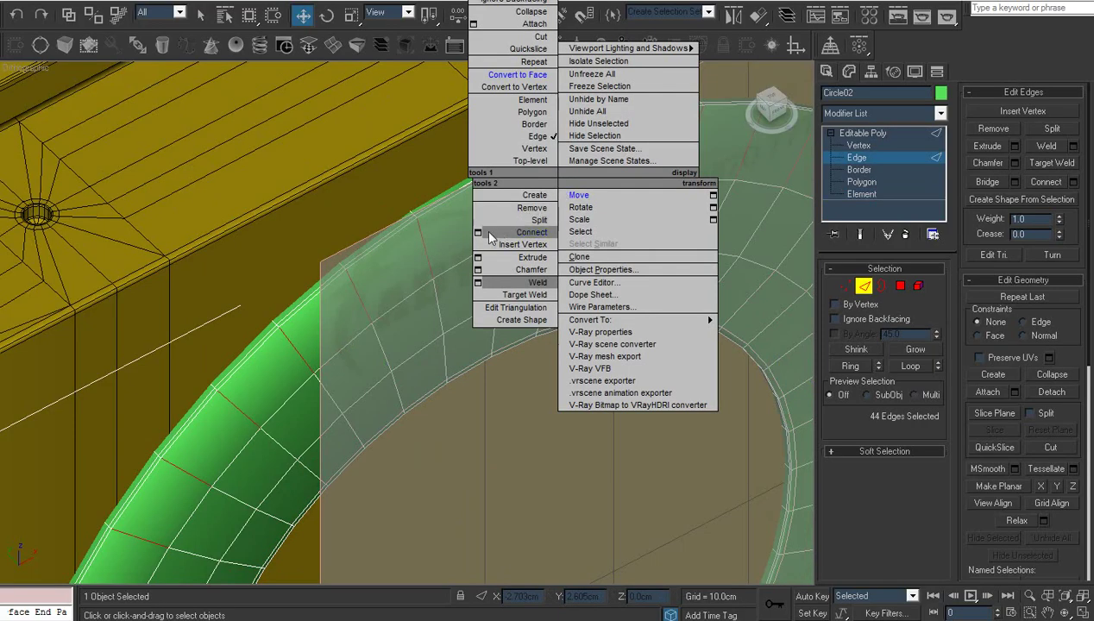
{"action": "left_click", "coordinate": [484, 233]}
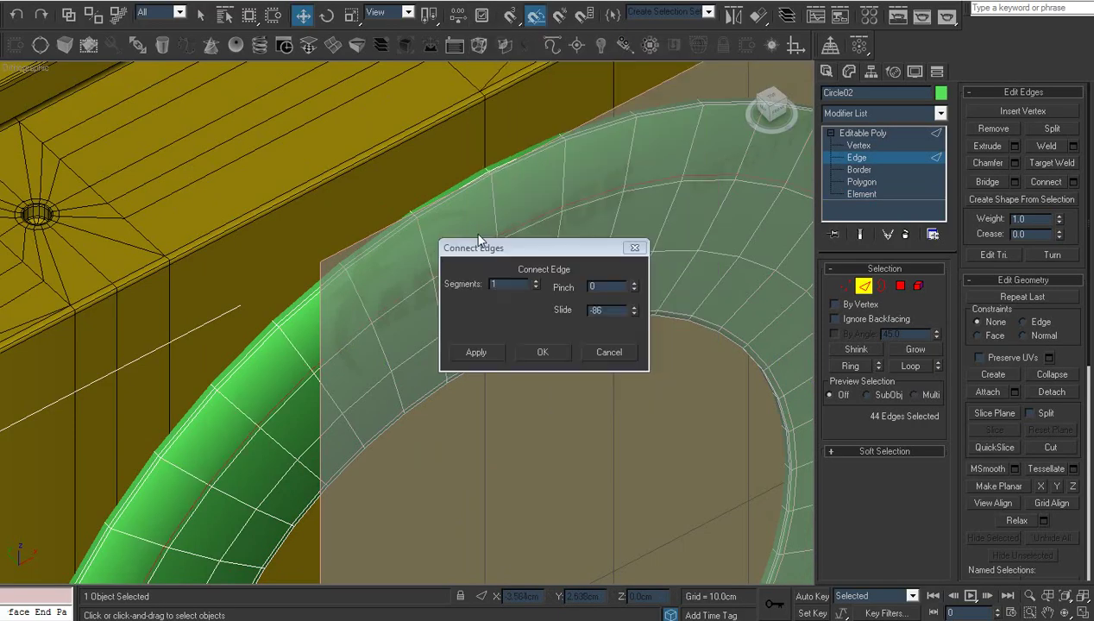
{"action": "left_click", "coordinate": [593, 310]}
{"action": "key", "text": "BackSpace"}
{"action": "key", "text": "Return"}
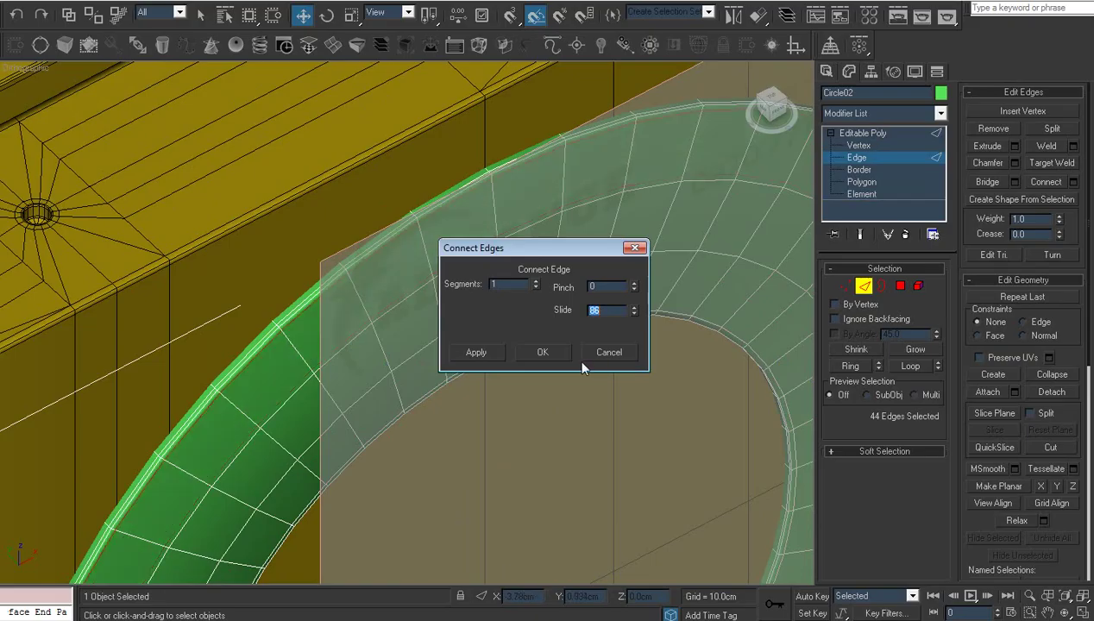
{"action": "left_click", "coordinate": [548, 353]}
{"action": "scroll", "coordinate": [553, 360], "scroll_direction": "down", "scroll_amount": 5}
{"action": "left_click", "coordinate": [869, 135]}
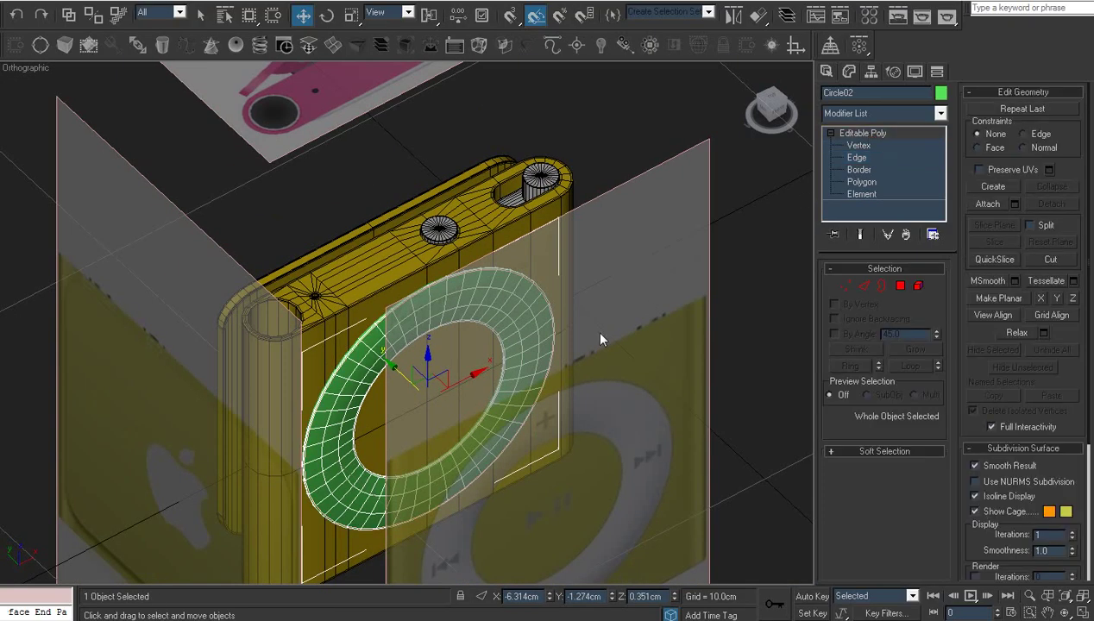
- Inspect the shaded ring against the front reference image, and examine the player from the back
{"action": "scroll", "coordinate": [592, 326], "scroll_direction": "up", "scroll_amount": 4}
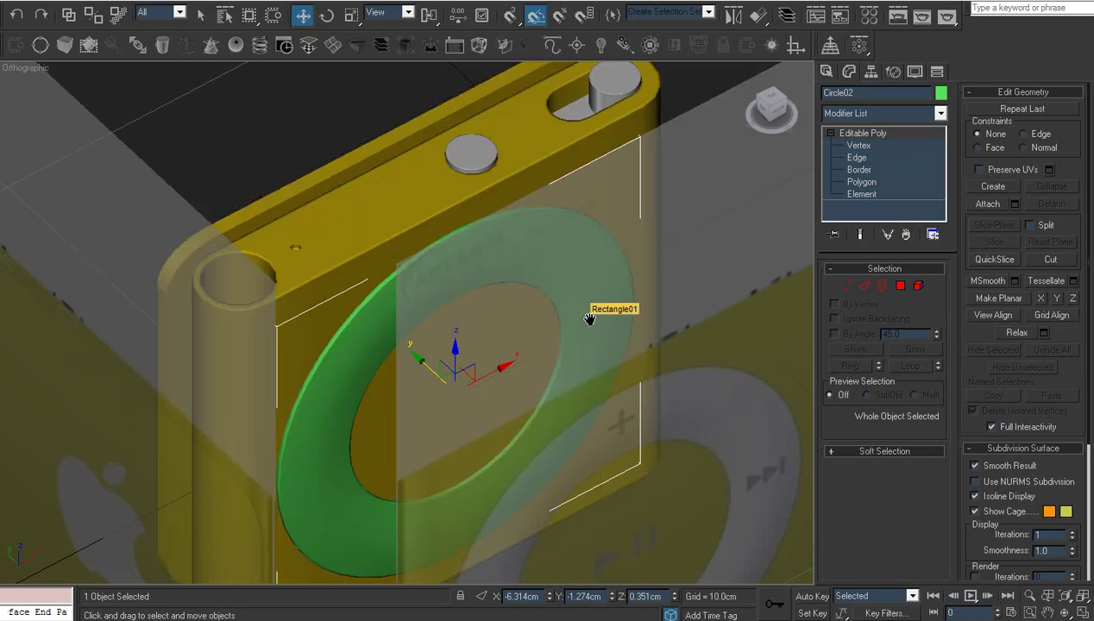
{"action": "key", "text": "f"}
{"action": "key", "text": "z"}
{"action": "middle_click_drag", "start_coordinate": [502, 317], "coordinate": [506, 337]}
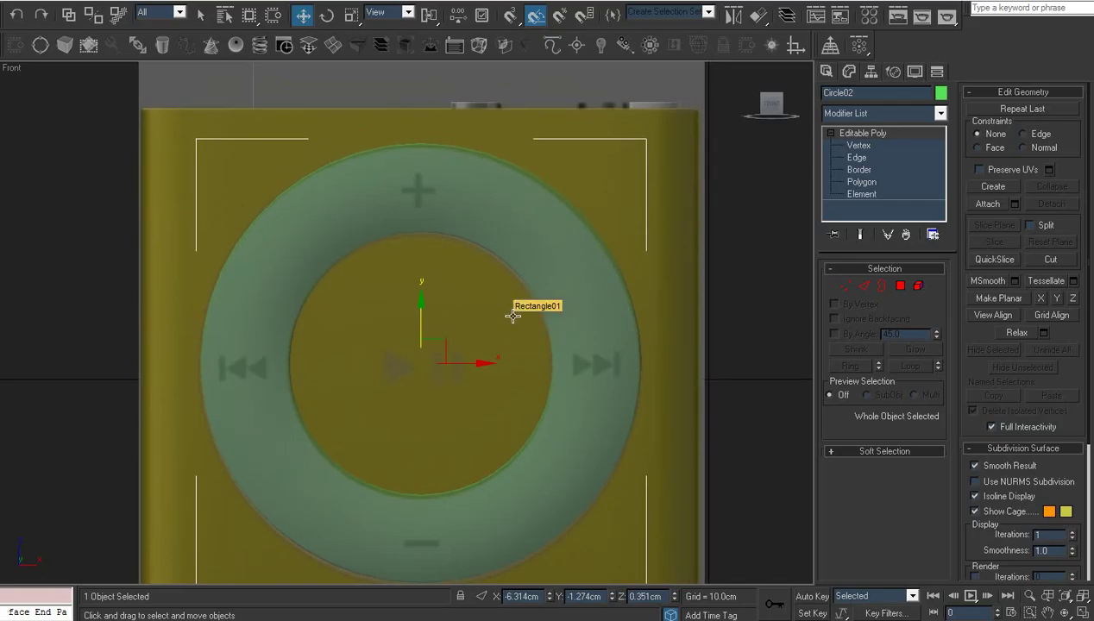
{"action": "scroll", "coordinate": [513, 315], "scroll_direction": "down", "scroll_amount": 3}
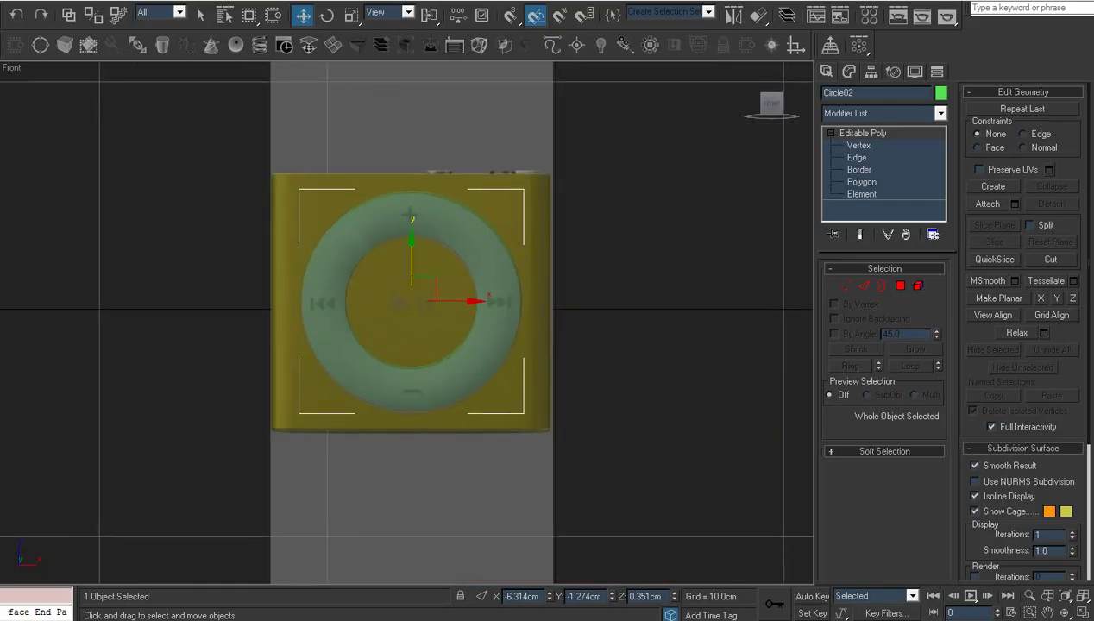
{"action": "left_click", "coordinate": [1065, 613]}
{"action": "left_click_drag", "start_coordinate": [388, 315], "coordinate": [491, 342]}
{"action": "left_click_drag", "start_coordinate": [464, 301], "coordinate": [319, 365]}
{"action": "middle_click_drag", "start_coordinate": [464, 277], "coordinate": [290, 297]}
{"action": "left_click_drag", "start_coordinate": [290, 298], "coordinate": [195, 298]}
{"action": "middle_click_drag", "start_coordinate": [311, 328], "coordinate": [367, 253]}
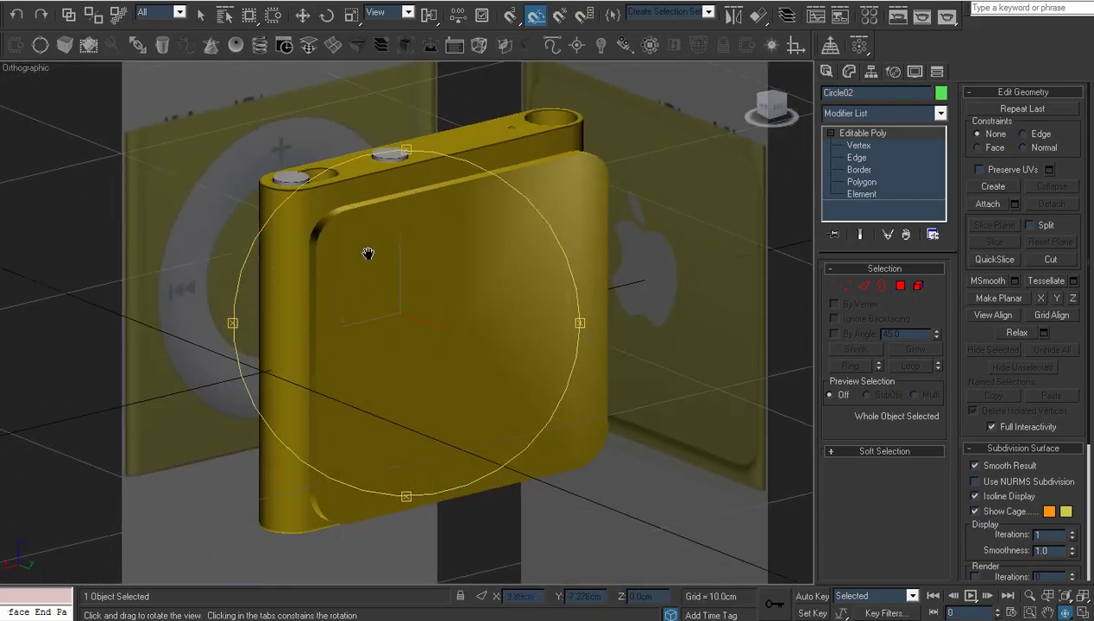
- Test-render the player from the back, rerun the render for the full frame, and stop it and close the frame buffer
{"action": "key", "text": "shift+q"}
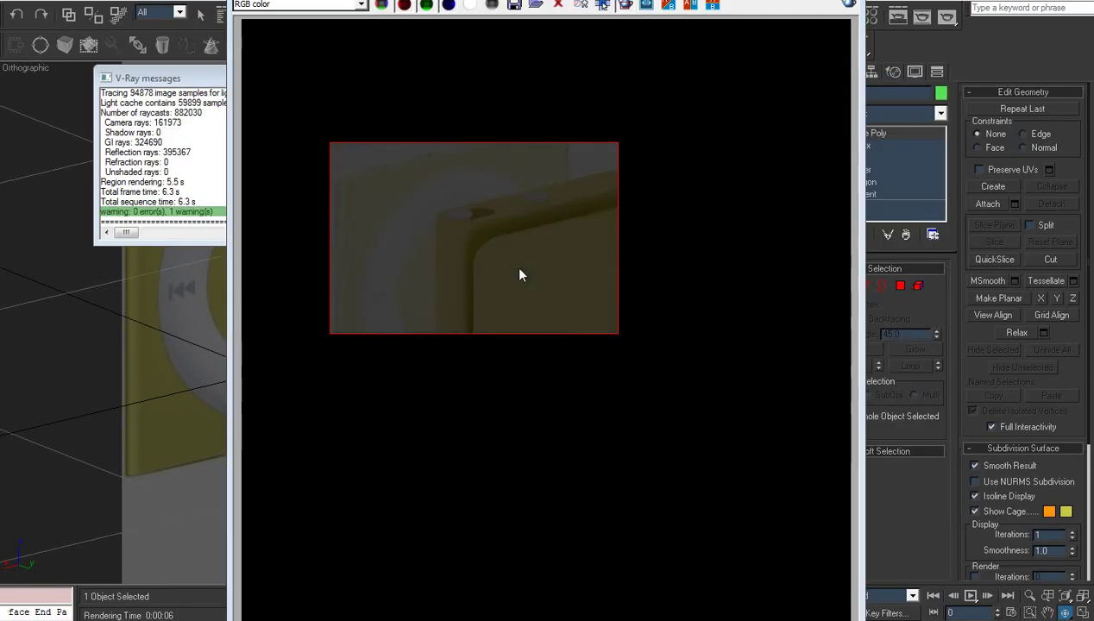
{"action": "left_click", "coordinate": [625, 6]}
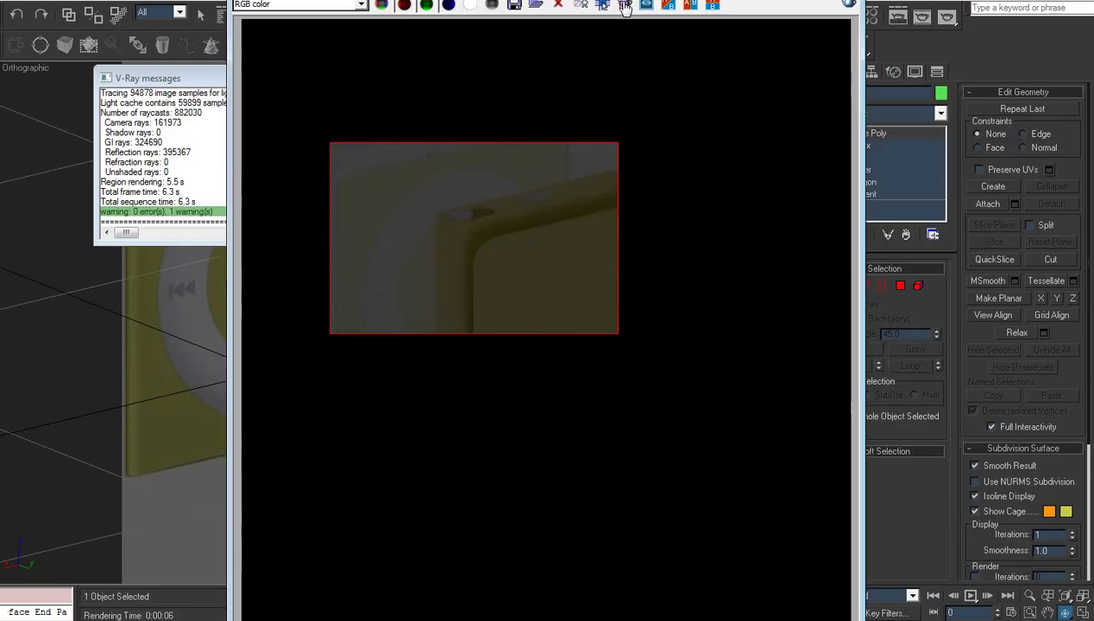
{"action": "left_click", "coordinate": [848, 7]}
{"action": "left_click", "coordinate": [922, 108]}
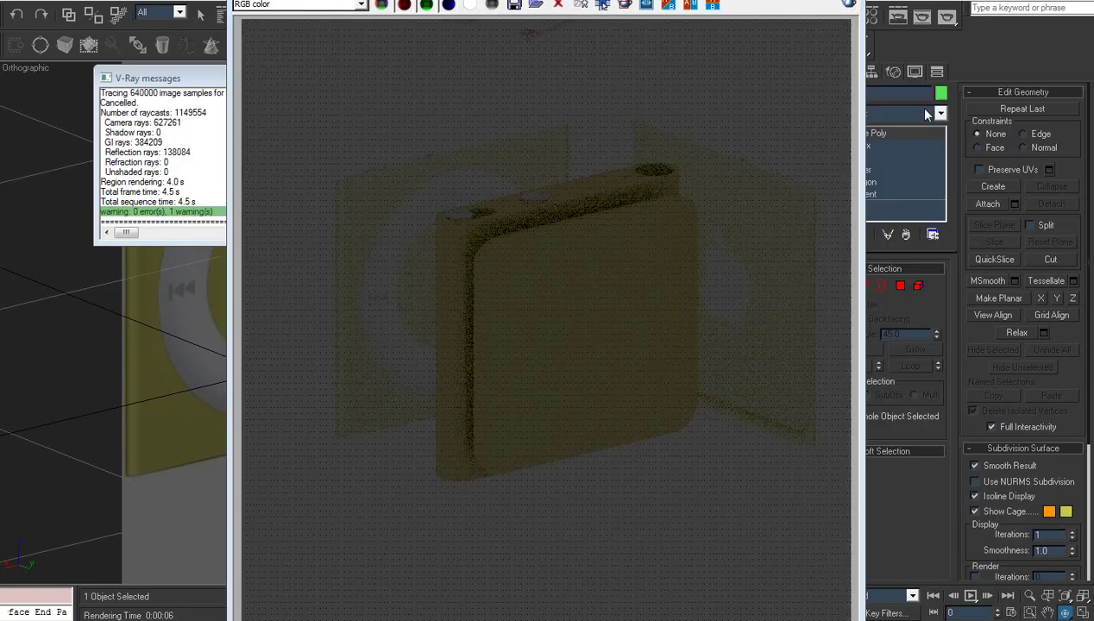
{"action": "left_click", "coordinate": [846, 0]}
- Show the wireframe edges in a perspective view of the front side and select the yellow player body
{"action": "left_click_drag", "start_coordinate": [463, 327], "coordinate": [620, 321]}
{"action": "middle_click_drag", "start_coordinate": [620, 321], "coordinate": [530, 299], "text": "alt"}
{"action": "key", "text": "F4"}
{"action": "key", "text": "p"}
{"action": "left_click", "coordinate": [528, 283]}
{"action": "scroll", "coordinate": [528, 286], "scroll_direction": "down", "scroll_amount": 8}
{"action": "key", "text": "z"}
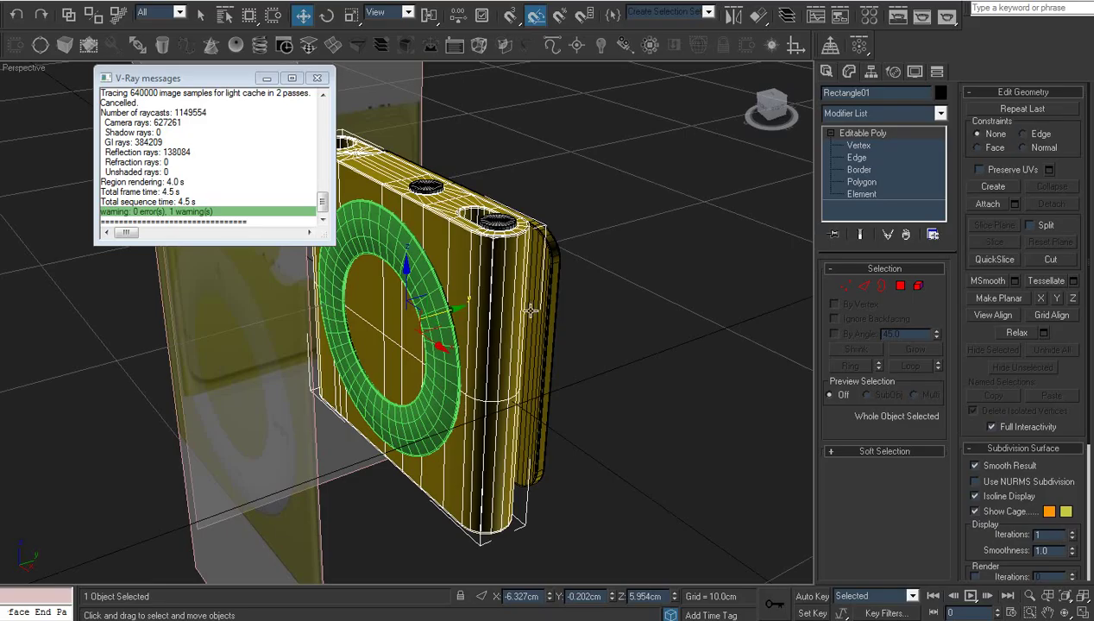
- Select the body's main element, attach the green control ring to the body, and leave the element level with nothing selected
{"action": "left_click", "coordinate": [874, 194]}
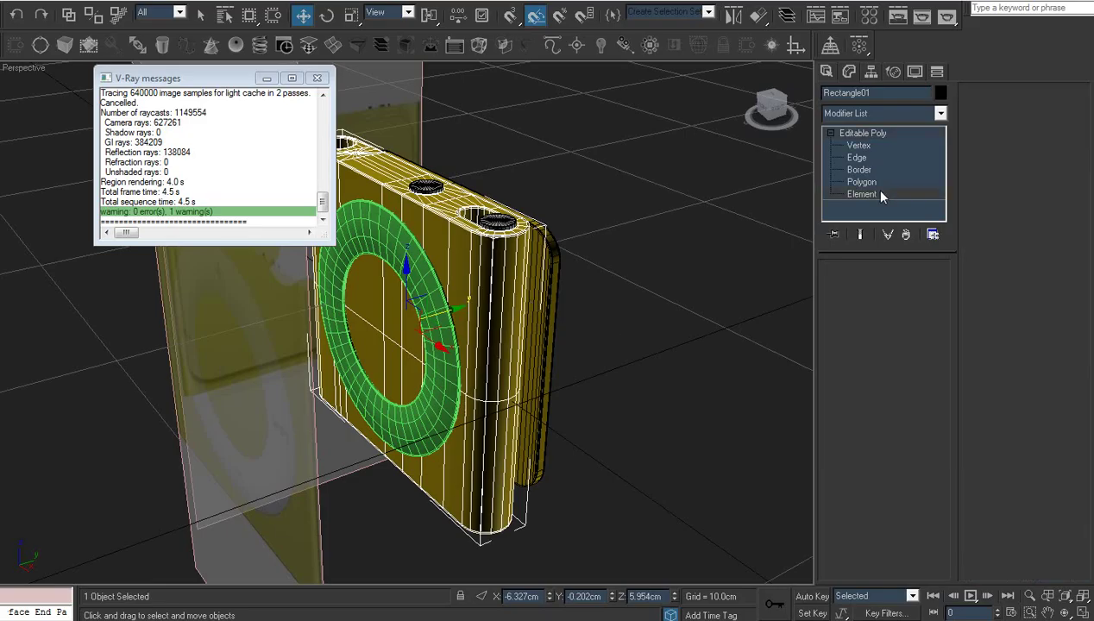
{"action": "left_click", "coordinate": [441, 245]}
{"action": "scroll", "coordinate": [477, 300], "scroll_direction": "up", "scroll_amount": 3}
{"action": "middle_click_drag", "start_coordinate": [477, 300], "coordinate": [504, 336]}
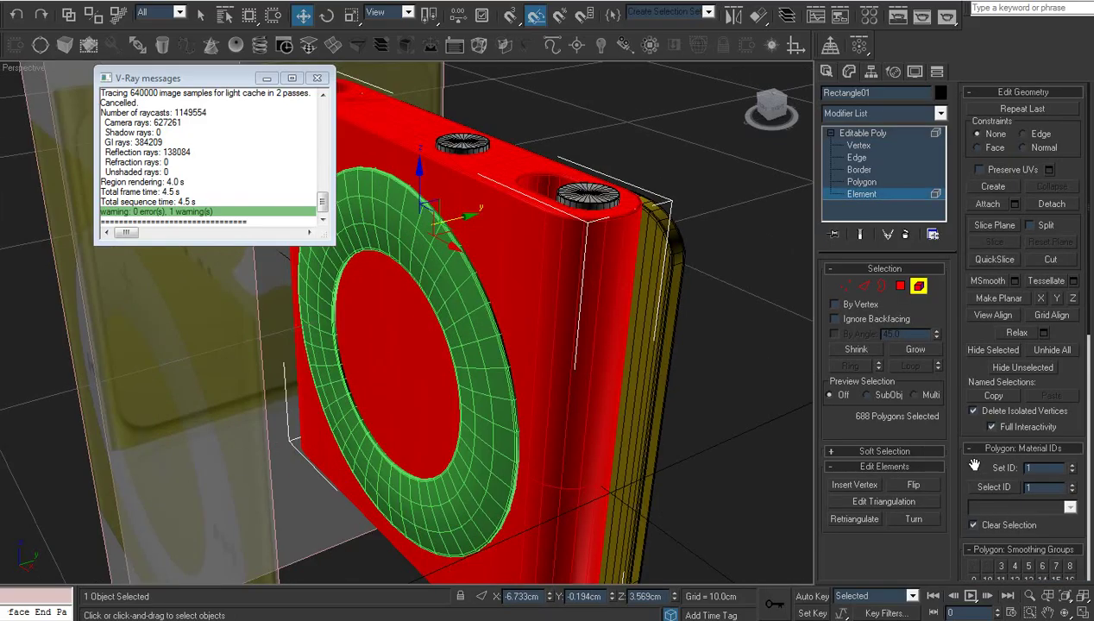
{"action": "scroll", "coordinate": [973, 466], "scroll_direction": "down", "scroll_amount": 3}
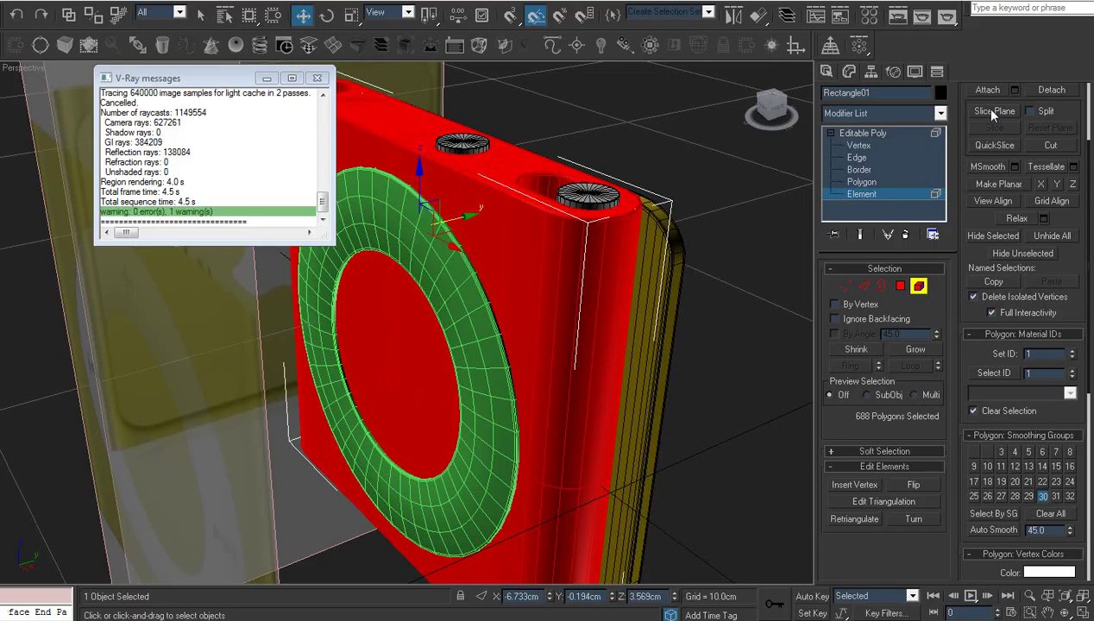
{"action": "left_click", "coordinate": [980, 88]}
{"action": "left_click", "coordinate": [417, 237]}
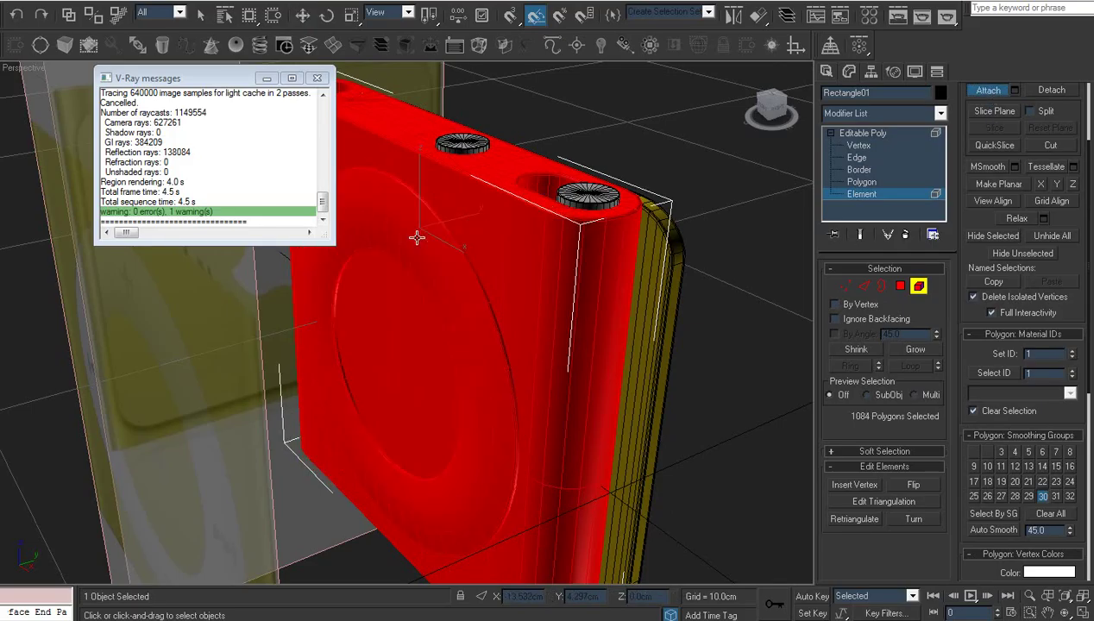
{"action": "key", "text": "w"}
{"action": "left_click", "coordinate": [870, 133]}
{"action": "left_click", "coordinate": [730, 242]}
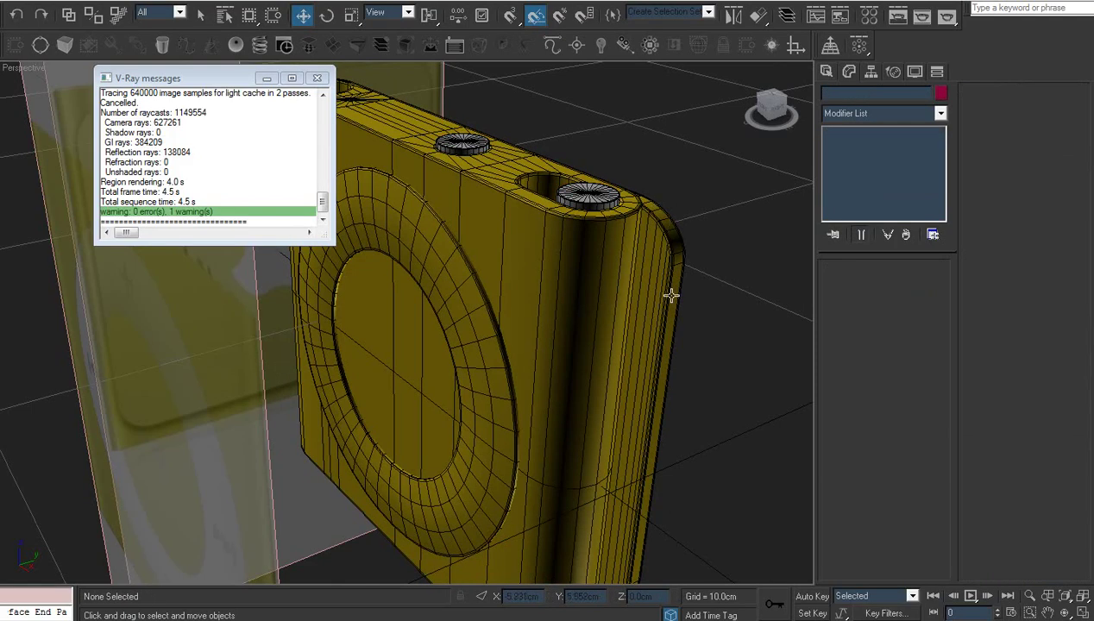
- Examine the joined model and its surrounding reference planes in perspective, turning around to the clip side
{"action": "scroll", "coordinate": [552, 384], "scroll_direction": "down", "scroll_amount": 5}
{"action": "scroll", "coordinate": [551, 382], "scroll_direction": "up", "scroll_amount": 3}
{"action": "middle_click_drag", "start_coordinate": [528, 385], "coordinate": [526, 405]}
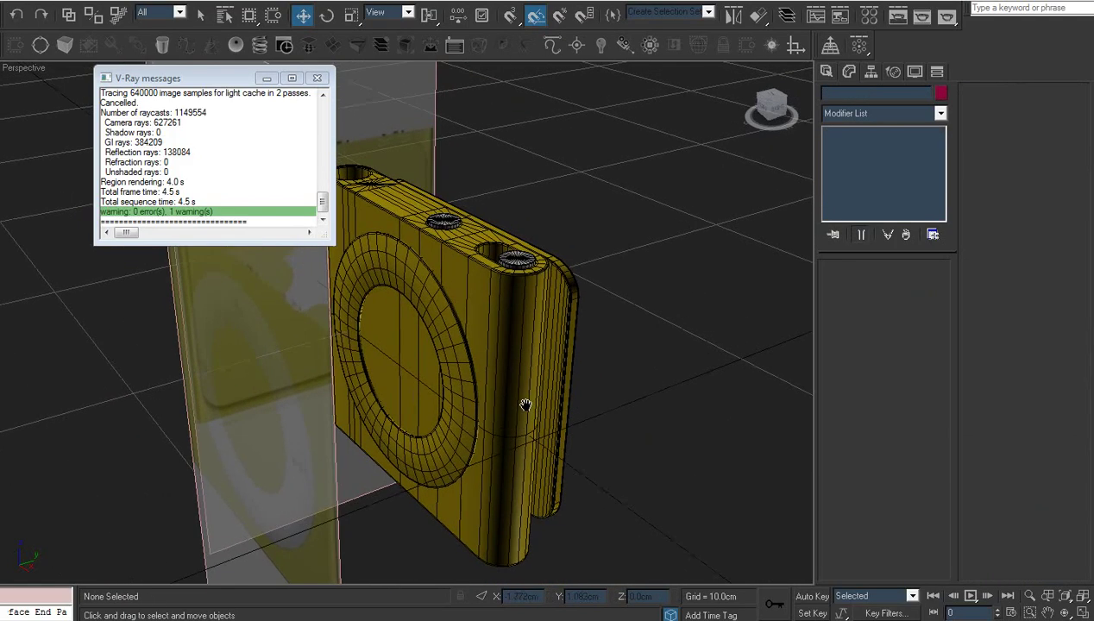
{"action": "scroll", "coordinate": [518, 410], "scroll_direction": "down", "scroll_amount": 5}
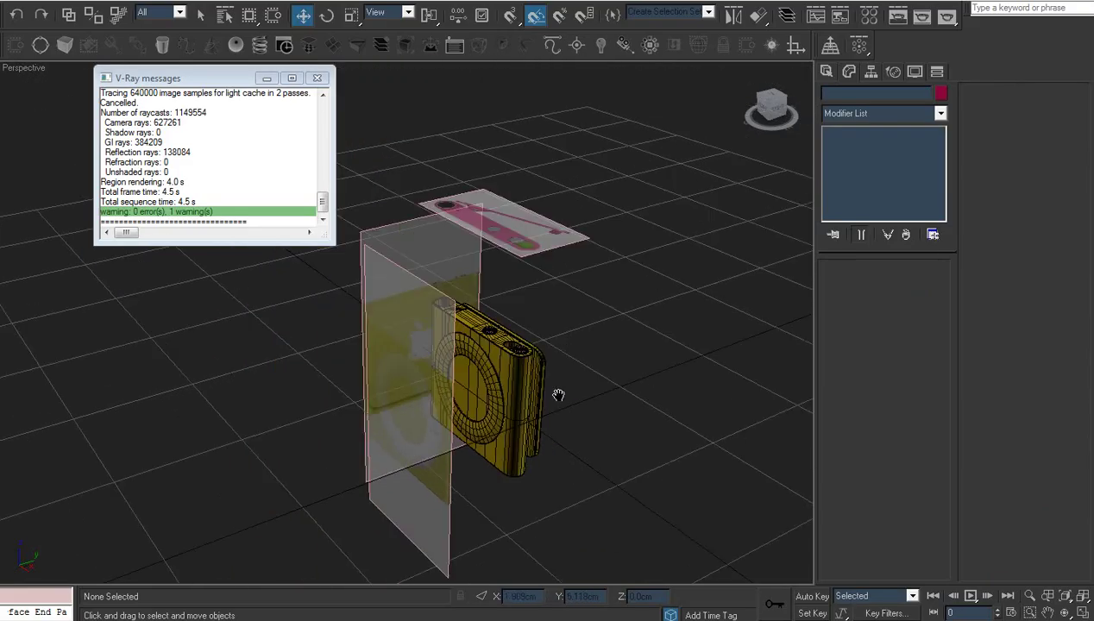
{"action": "left_click", "coordinate": [1064, 613]}
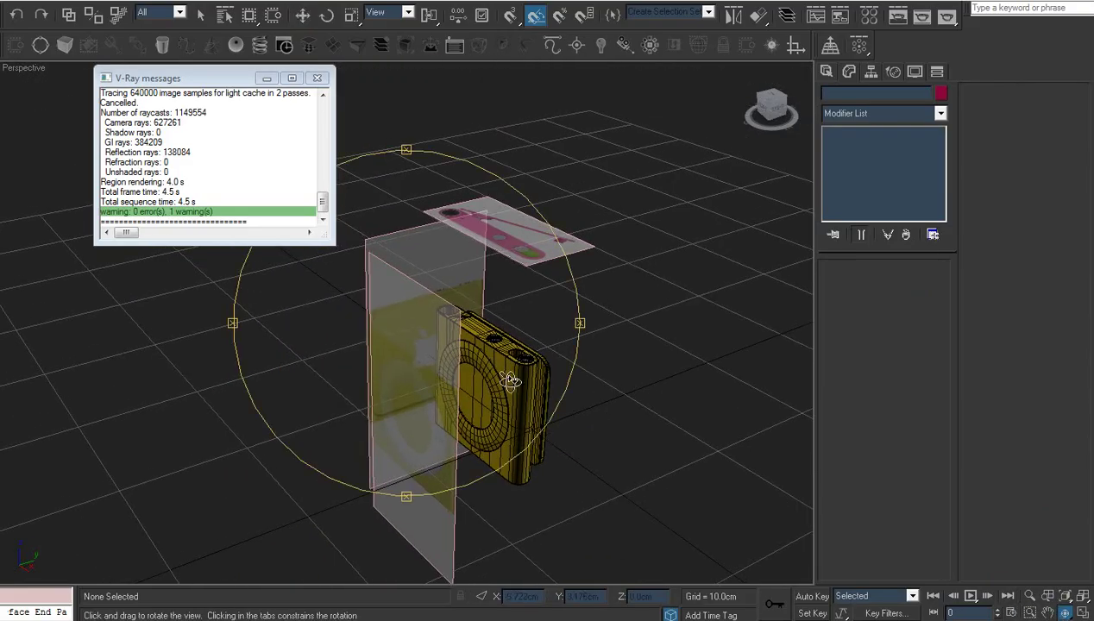
{"action": "left_click_drag", "start_coordinate": [512, 379], "coordinate": [432, 359]}
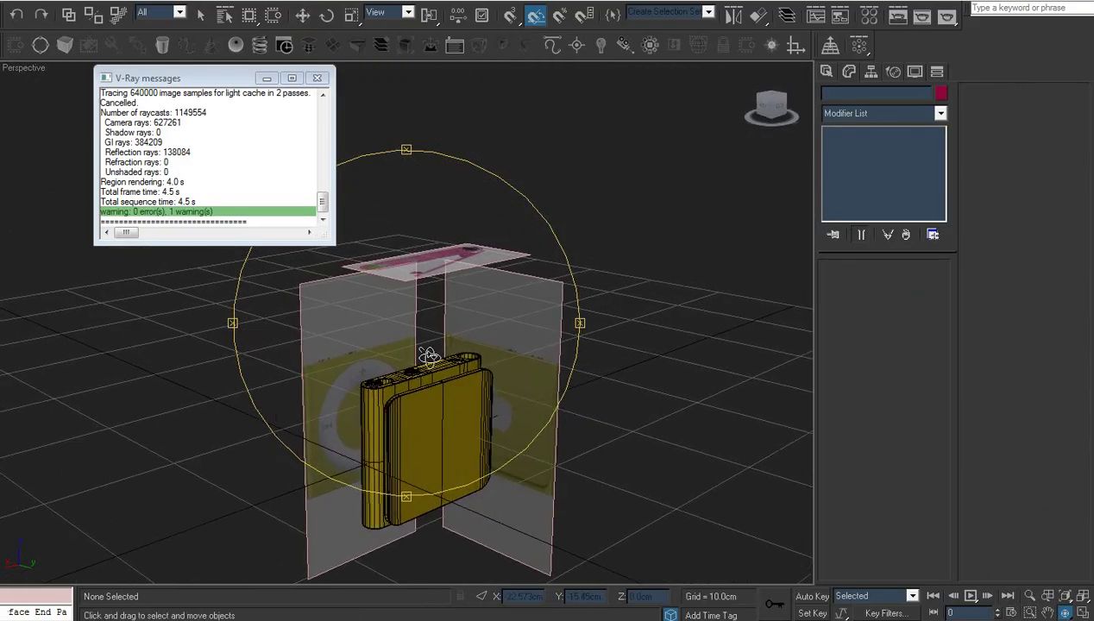
{"action": "right_click", "coordinate": [435, 361]}
{"action": "scroll", "coordinate": [475, 358], "scroll_direction": "up", "scroll_amount": 3}
{"action": "middle_click_drag", "start_coordinate": [476, 359], "coordinate": [460, 318]}
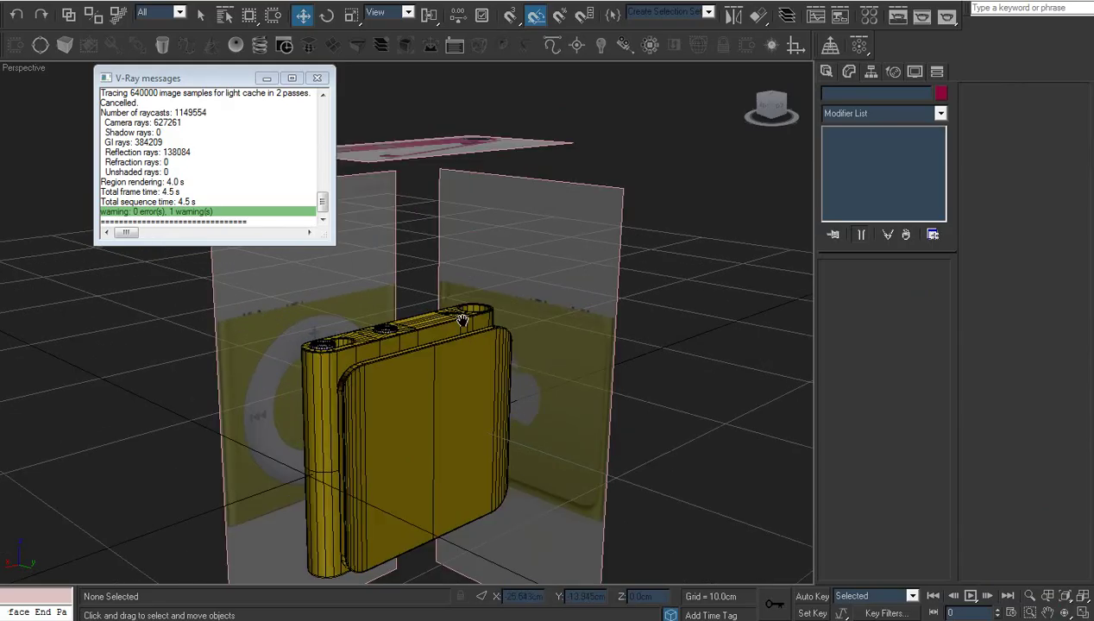
- Identify the back-view reference in Layer01 by toggling the visibility of Plane03 and Plane02, and select Plane02
{"action": "left_click", "coordinate": [786, 15]}
{"action": "left_click", "coordinate": [544, 355]}
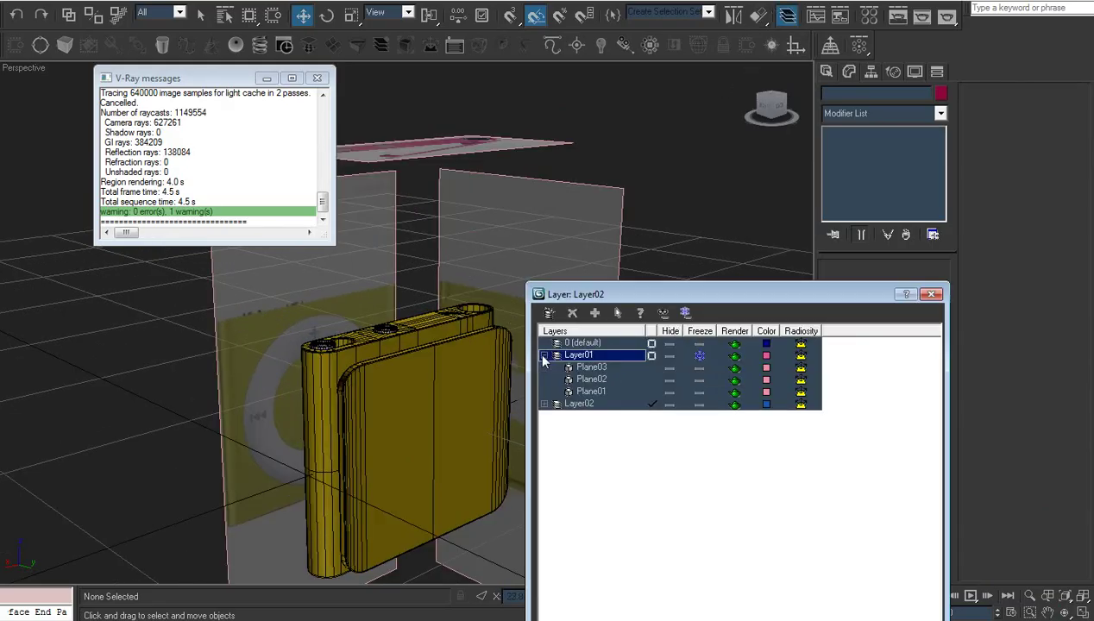
{"action": "left_click", "coordinate": [669, 370]}
{"action": "left_click", "coordinate": [670, 382]}
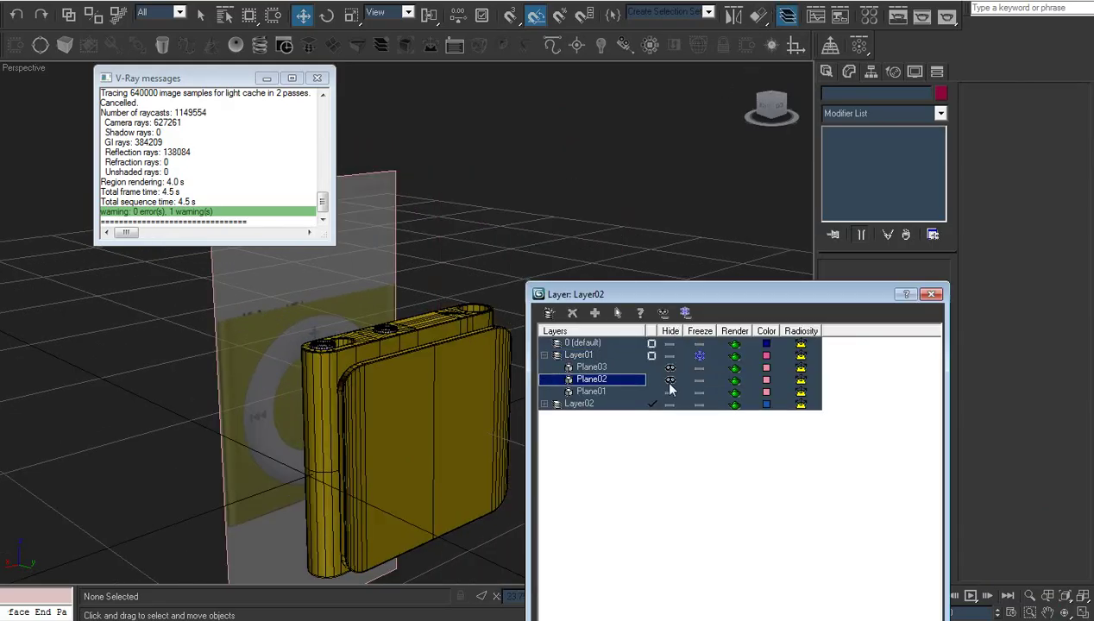
{"action": "left_click", "coordinate": [671, 371]}
{"action": "left_click", "coordinate": [671, 379]}
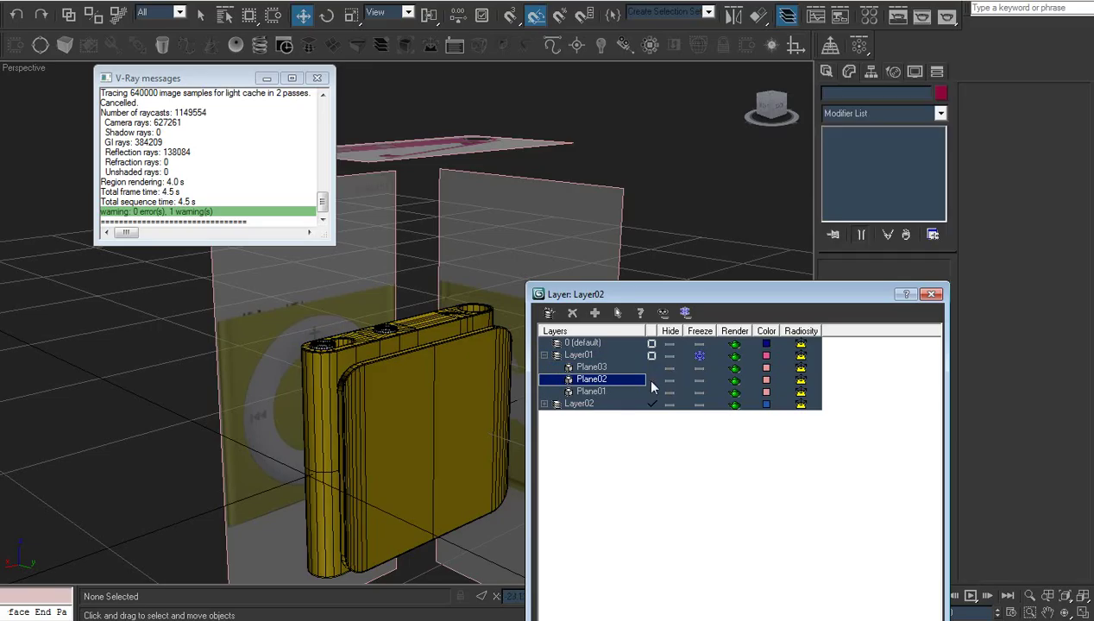
{"action": "left_click", "coordinate": [618, 313]}
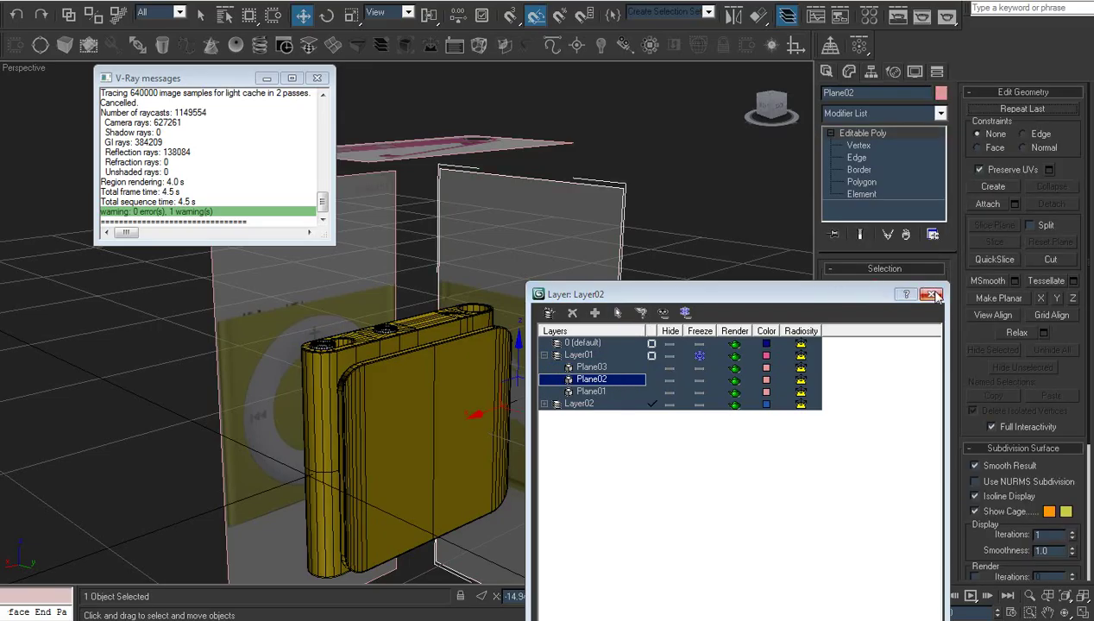
{"action": "left_click", "coordinate": [932, 295]}
- Rotate Plane02 about the vertical axis until it is parallel to the player's back face, and return to the Move tool
{"action": "right_click", "coordinate": [500, 408]}
{"action": "left_click", "coordinate": [511, 417]}
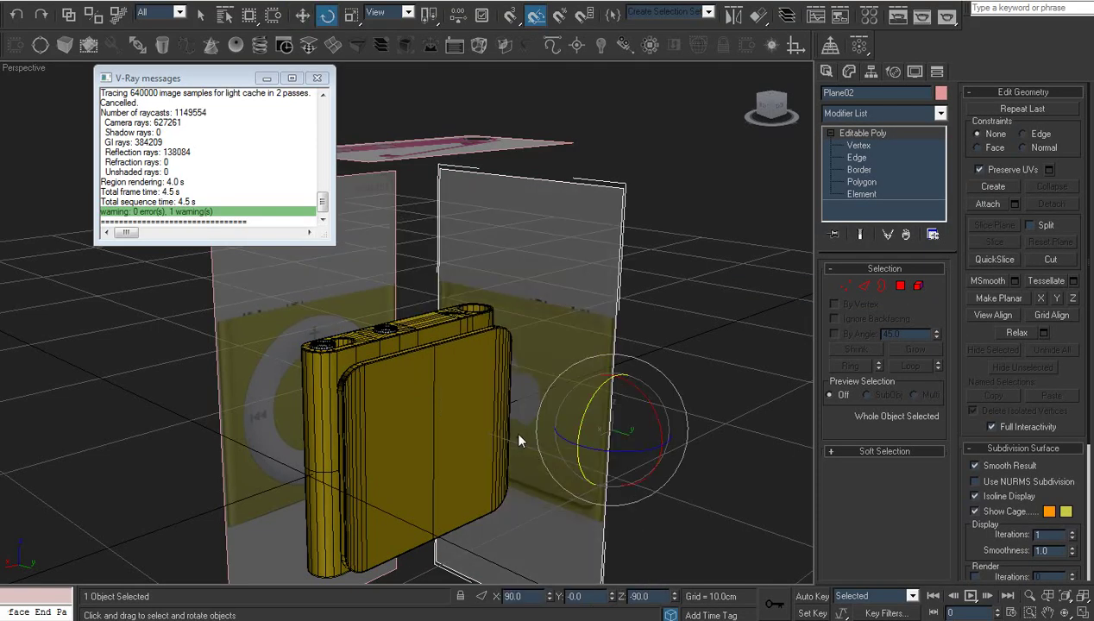
{"action": "left_click_drag", "start_coordinate": [601, 451], "coordinate": [668, 453]}
{"action": "right_click", "coordinate": [667, 454]}
{"action": "left_click", "coordinate": [678, 409]}
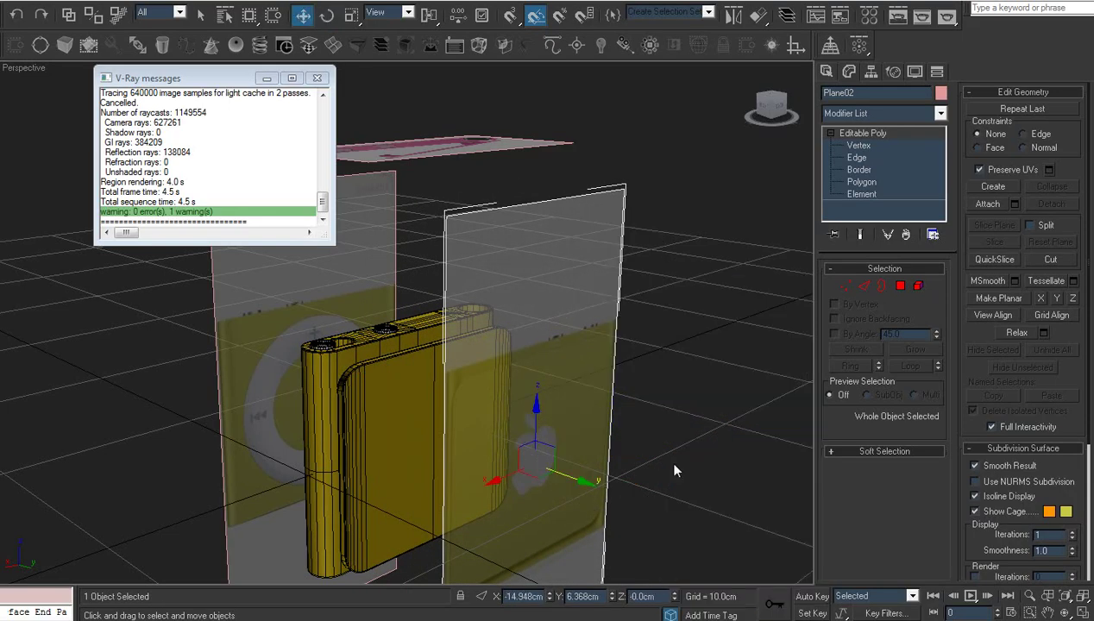
- Move Plane02 along X to about -12.57 cm to line it up with the player body, and check it in the Back view
{"action": "key", "text": "f"}
{"action": "key", "text": "z"}
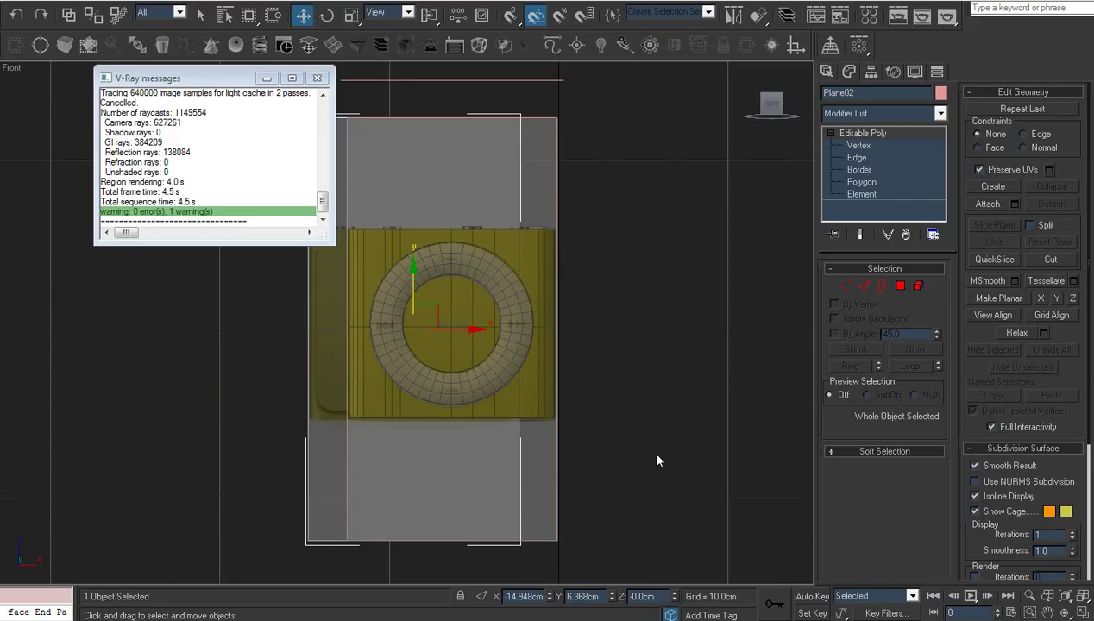
{"action": "scroll", "coordinate": [528, 391], "scroll_direction": "up", "scroll_amount": 2}
{"action": "middle_click_drag", "start_coordinate": [473, 328], "coordinate": [511, 390]}
{"action": "left_click_drag", "start_coordinate": [504, 396], "coordinate": [562, 404]}
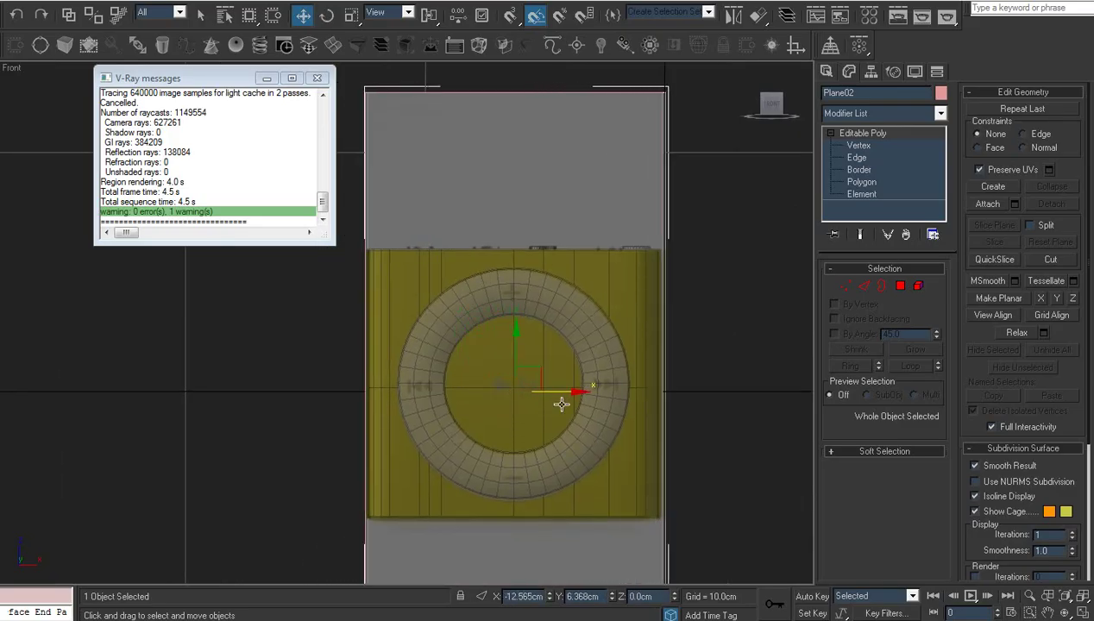
{"action": "key", "text": "v"}
{"action": "left_click", "coordinate": [573, 426]}
{"action": "key", "text": "z"}
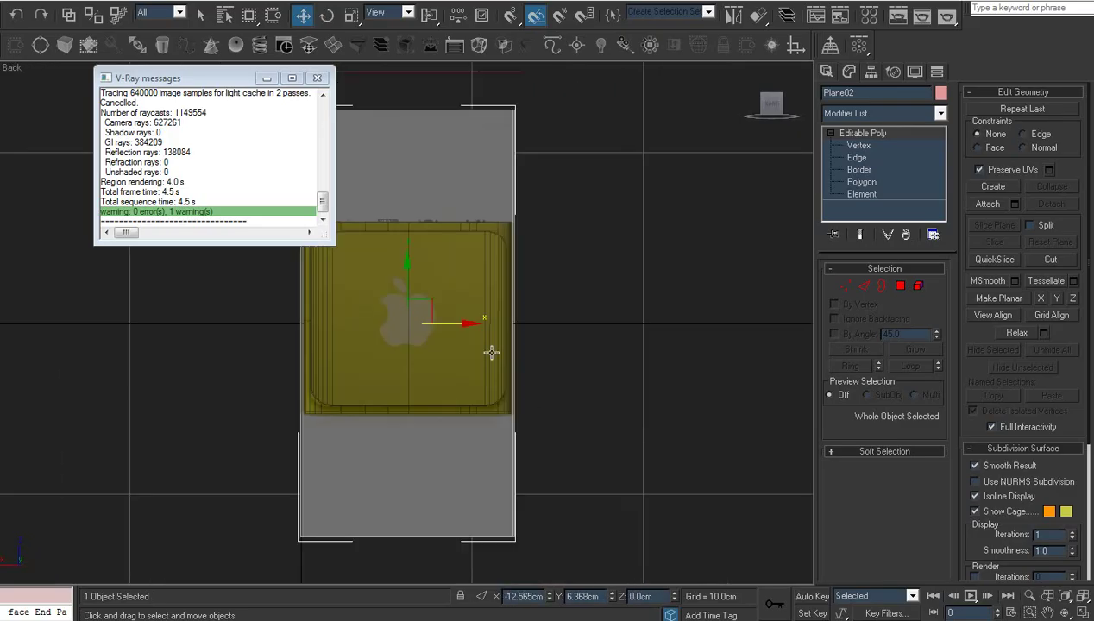
- Examine how the back reference plane lines up with the clip, from an angle and in the Back view framed on the clip plate
{"action": "scroll", "coordinate": [483, 345], "scroll_direction": "up", "scroll_amount": 2}
{"action": "middle_click_drag", "start_coordinate": [461, 329], "coordinate": [544, 309]}
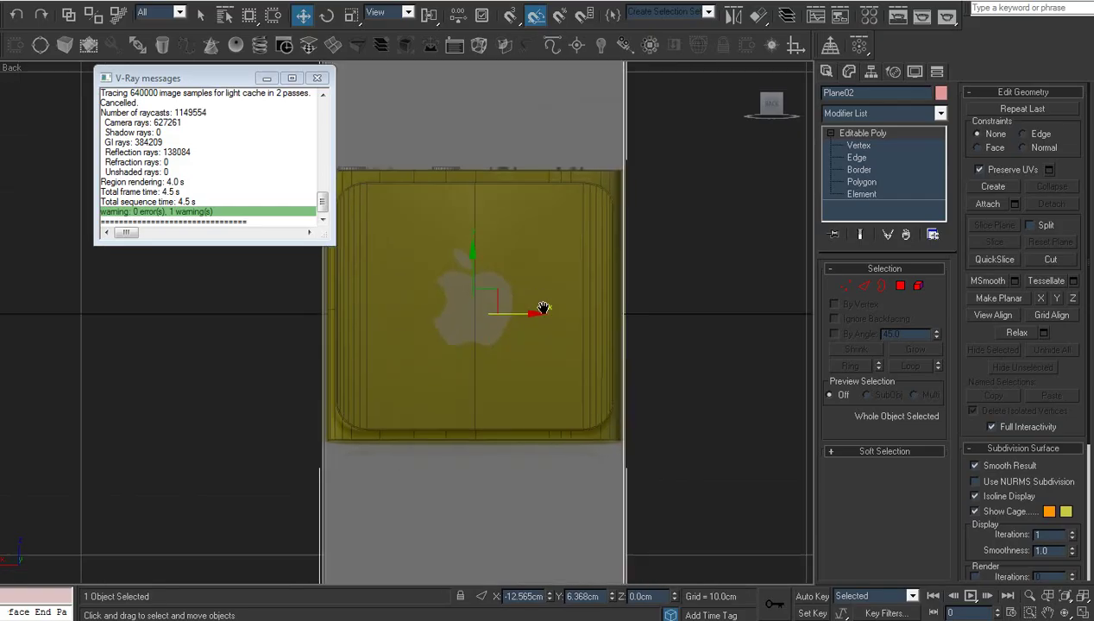
{"action": "left_click", "coordinate": [1064, 611]}
{"action": "left_click_drag", "start_coordinate": [411, 335], "coordinate": [471, 360]}
{"action": "right_click", "coordinate": [614, 376]}
{"action": "left_click", "coordinate": [615, 378]}
{"action": "scroll", "coordinate": [523, 335], "scroll_direction": "up", "scroll_amount": 2}
{"action": "middle_click_drag", "start_coordinate": [523, 335], "coordinate": [542, 348]}
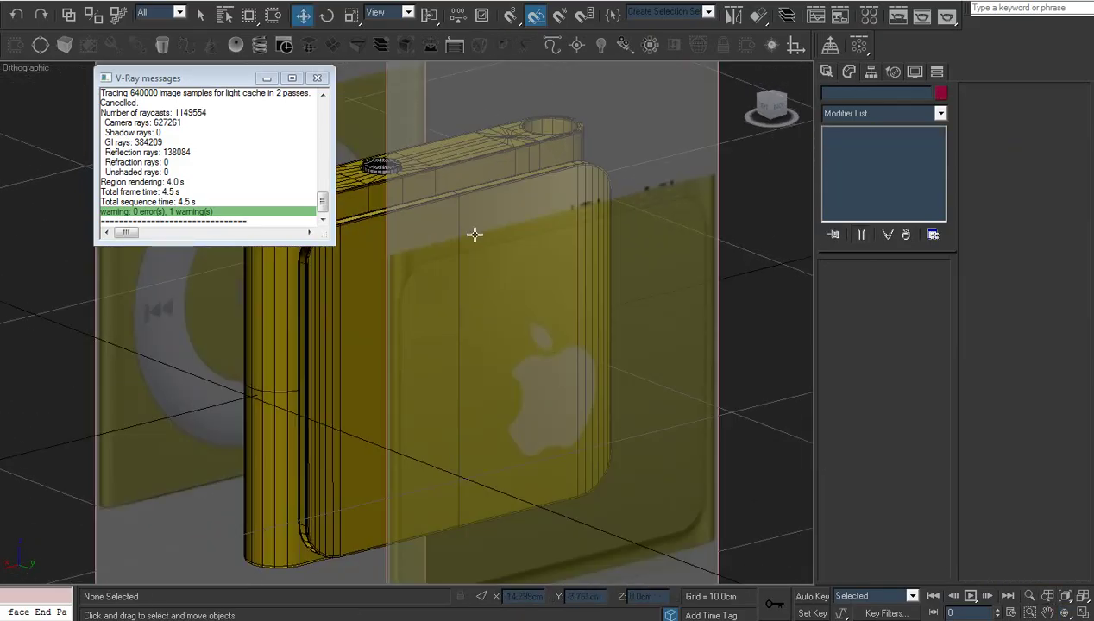
{"action": "left_click", "coordinate": [467, 217]}
{"action": "key", "text": "v"}
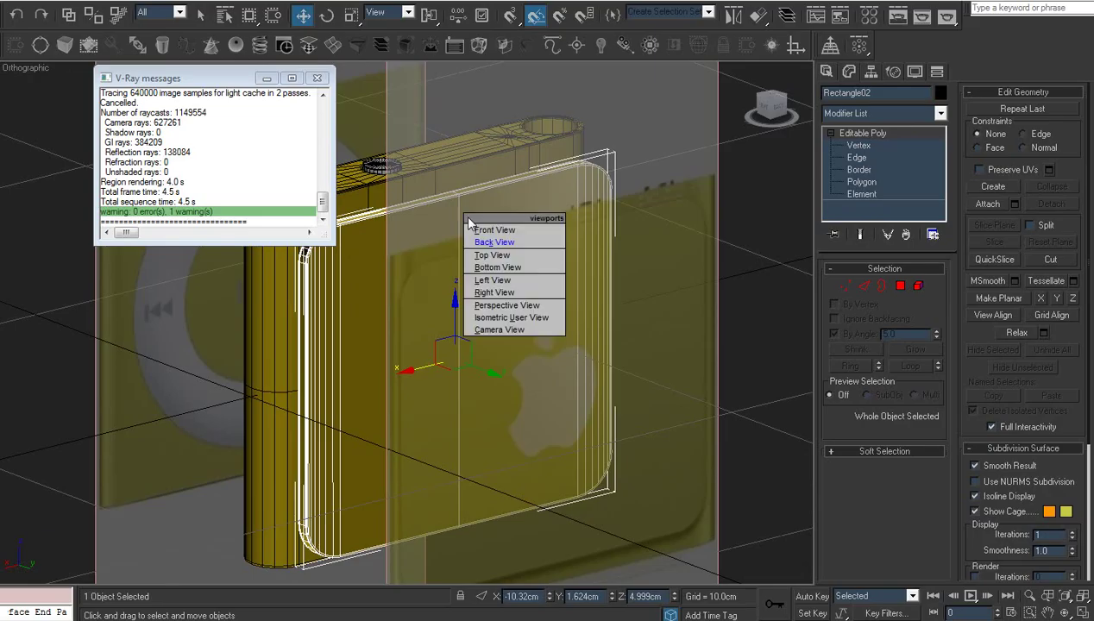
{"action": "left_click", "coordinate": [489, 244]}
{"action": "key", "text": "z"}
{"action": "middle_click_drag", "start_coordinate": [480, 381], "coordinate": [550, 416]}
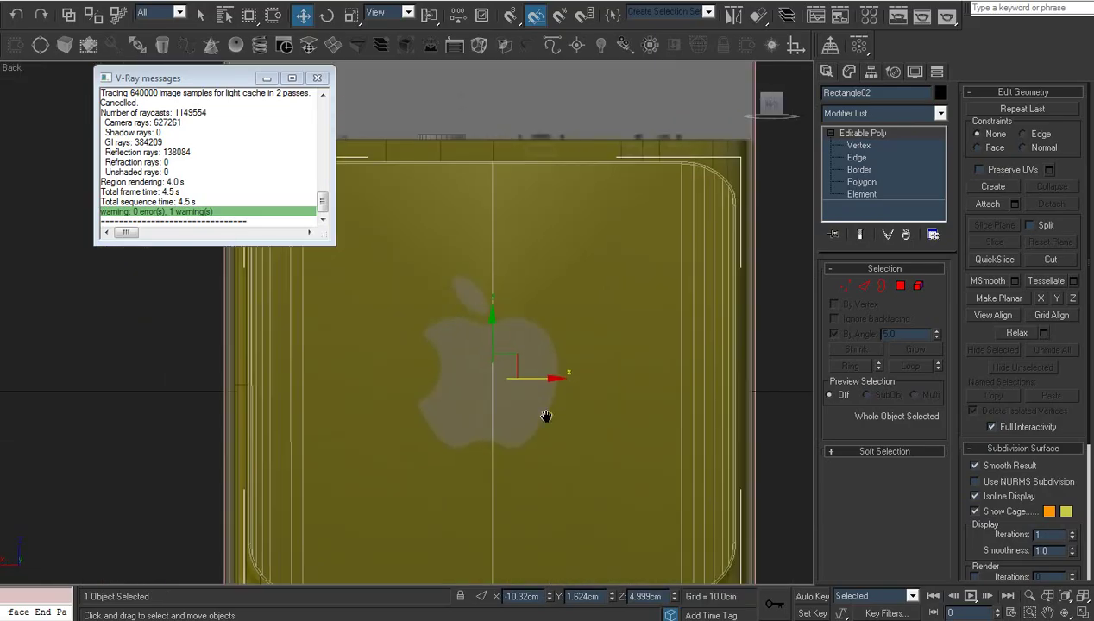
{"action": "scroll", "coordinate": [556, 419], "scroll_direction": "down", "scroll_amount": 2}
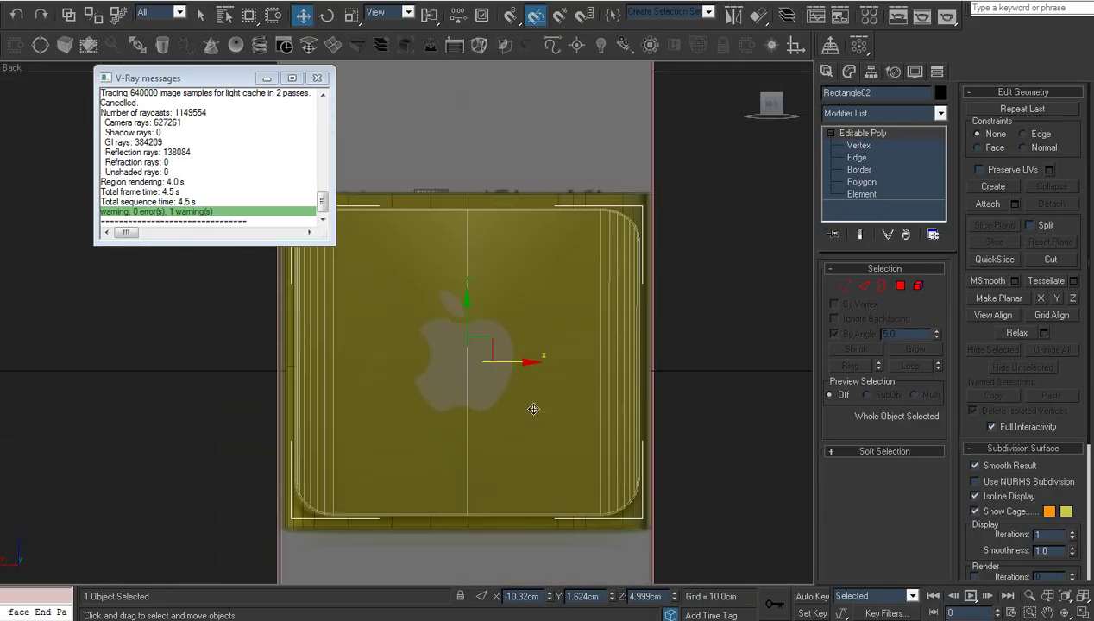
- Draw a circle of about 1.9 cm radius over the Apple logo on the clip's back face and check its placement from an angle
{"action": "left_click", "coordinate": [661, 401]}
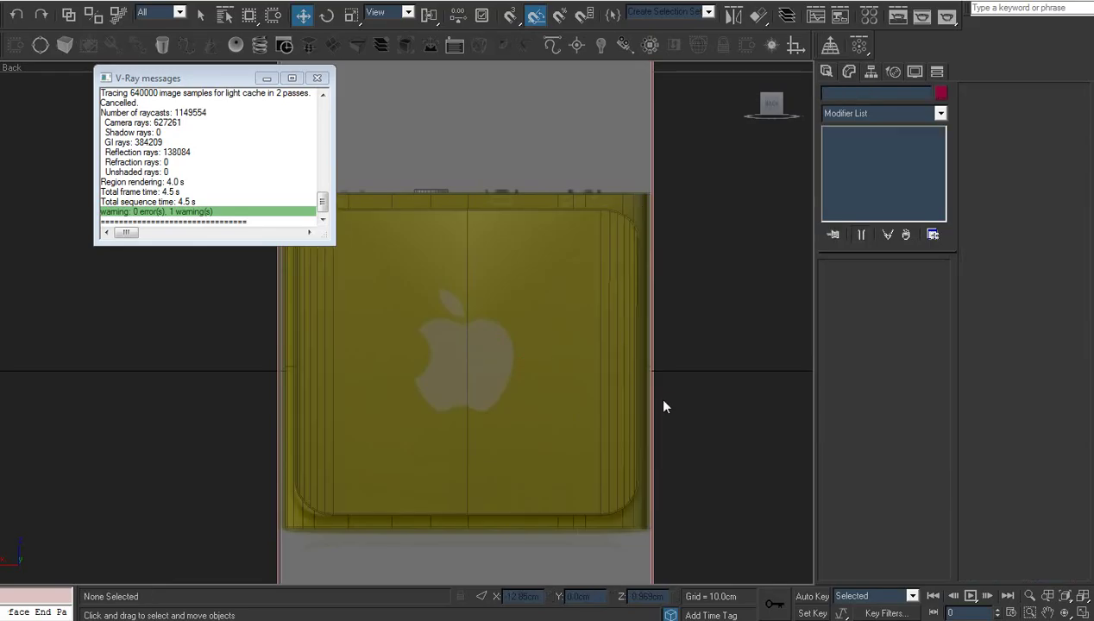
{"action": "scroll", "coordinate": [638, 393], "scroll_direction": "up", "scroll_amount": 4}
{"action": "middle_click_drag", "start_coordinate": [635, 391], "coordinate": [527, 353]}
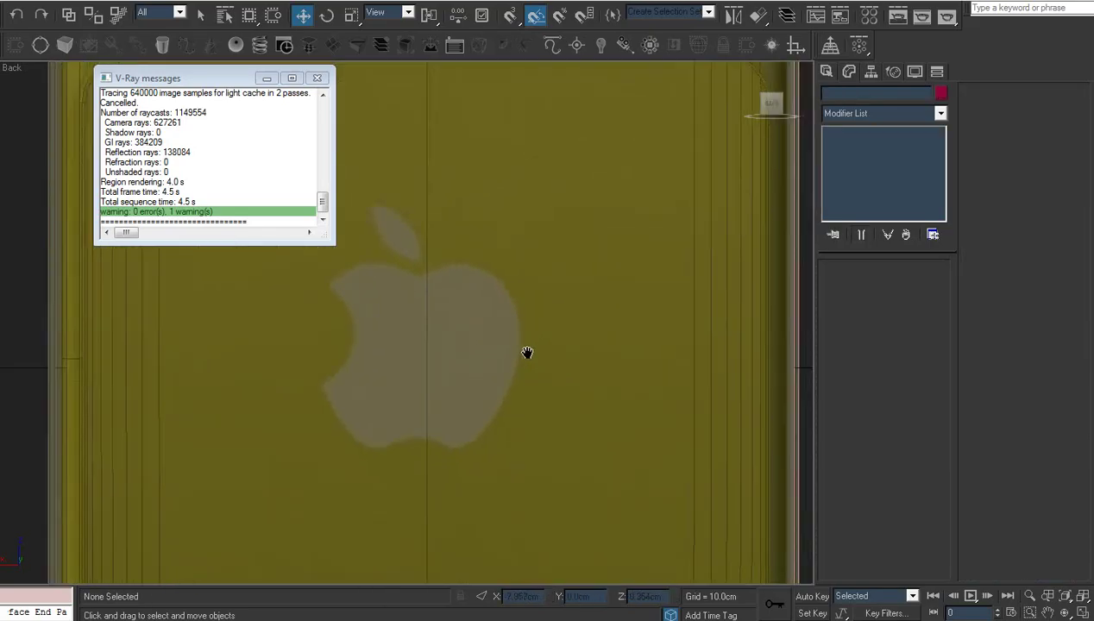
{"action": "scroll", "coordinate": [521, 350], "scroll_direction": "up", "scroll_amount": 2}
{"action": "middle_click_drag", "start_coordinate": [539, 297], "coordinate": [552, 309]}
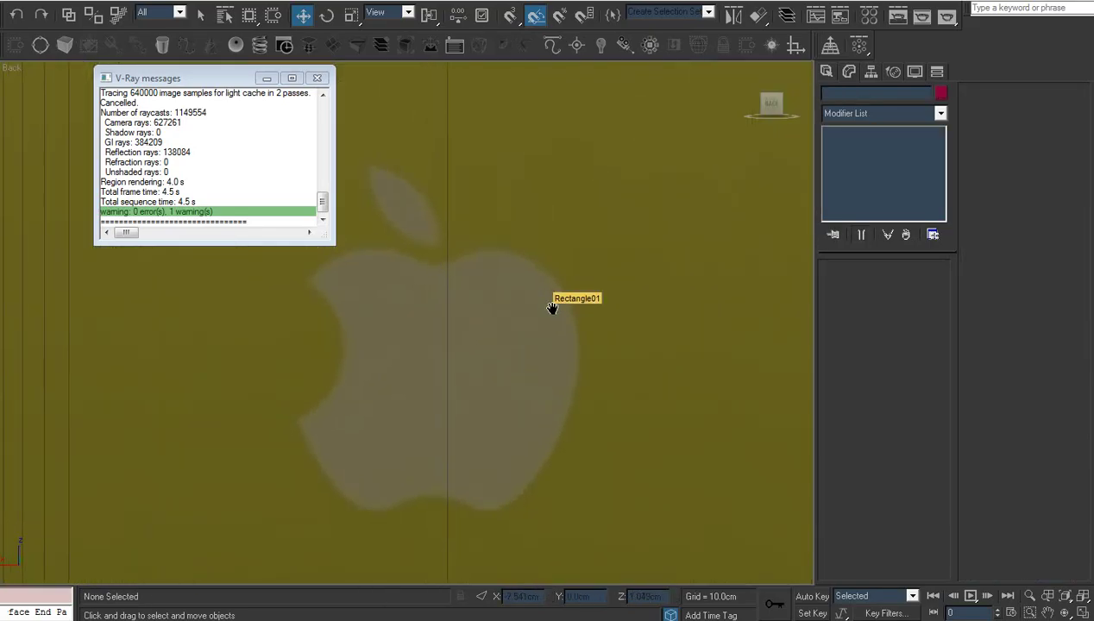
{"action": "scroll", "coordinate": [553, 308], "scroll_direction": "down", "scroll_amount": 2}
{"action": "left_click", "coordinate": [826, 73]}
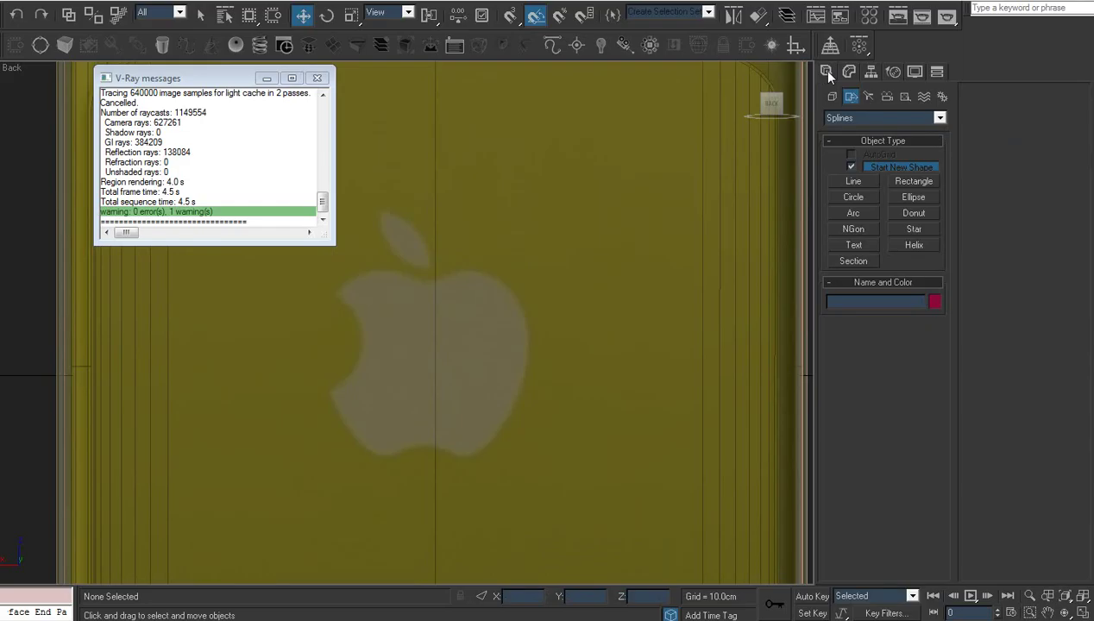
{"action": "left_click", "coordinate": [854, 195]}
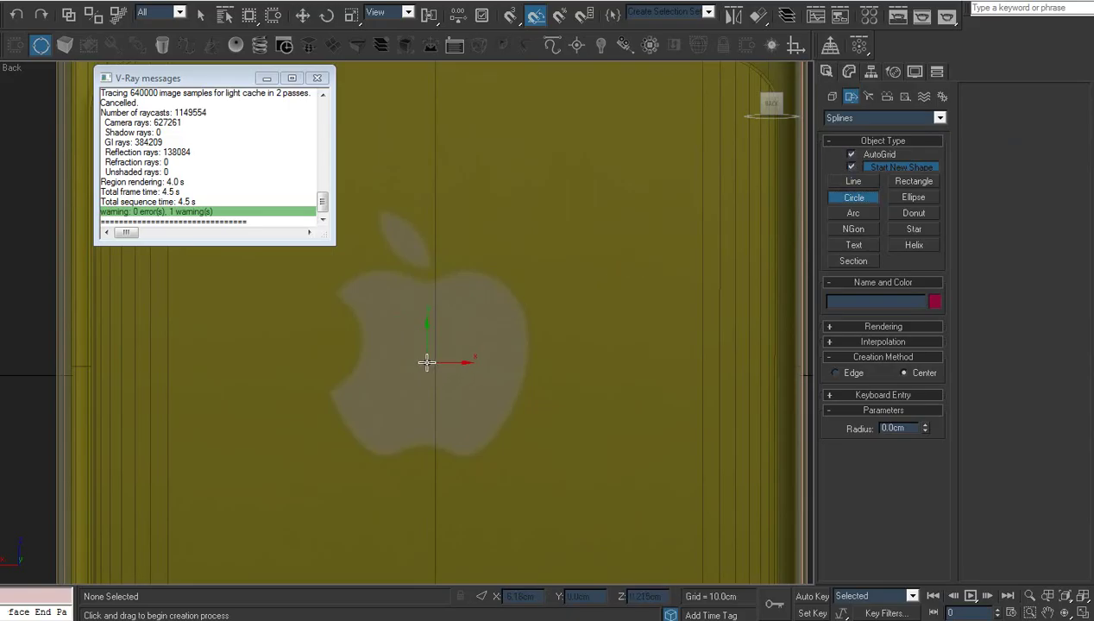
{"action": "left_click", "coordinate": [424, 362]}
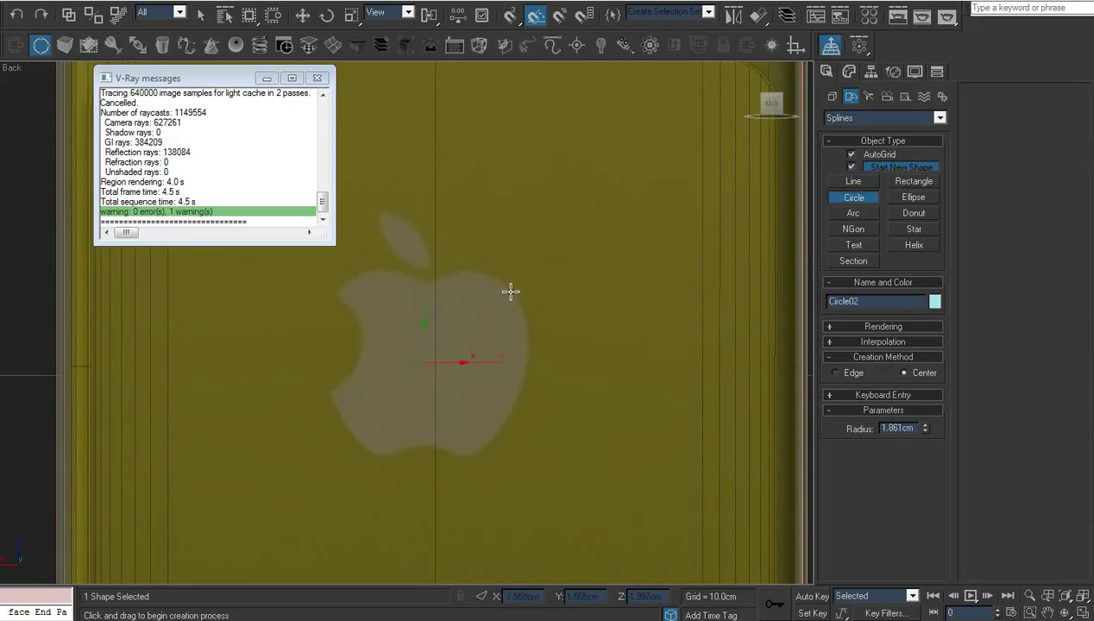
{"action": "key", "text": "w"}
{"action": "left_click", "coordinate": [1065, 614]}
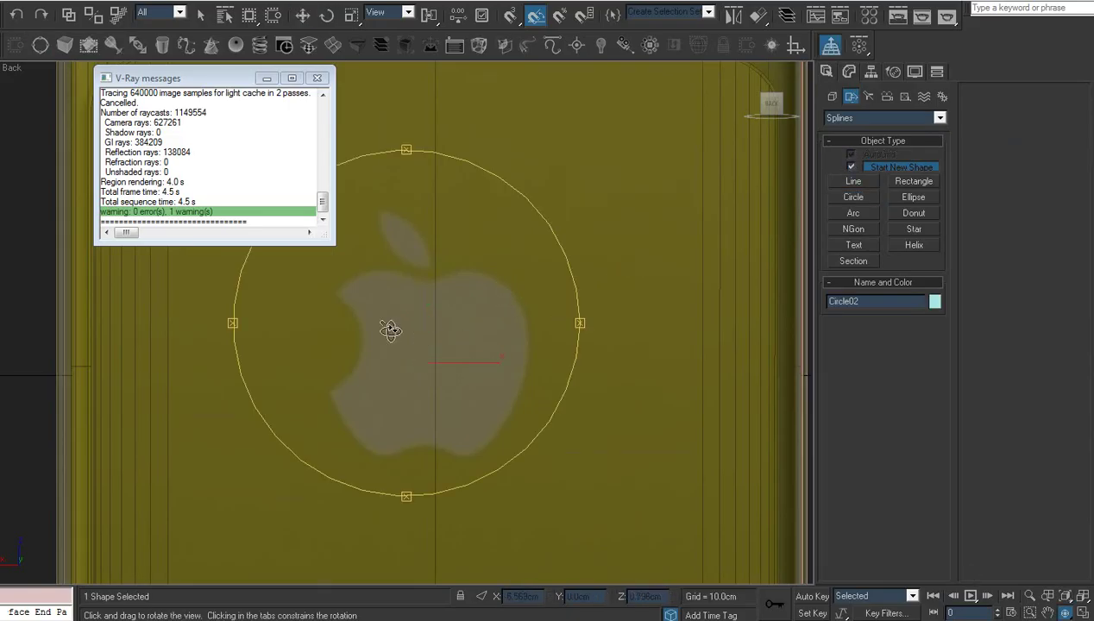
{"action": "mouse_move", "coordinate": [391, 330]}
{"action": "left_mouse_down"}
{"action": "mouse_move", "coordinate": [489, 380]}
{"action": "mouse_move", "coordinate": [458, 359]}
{"action": "left_mouse_up"}
{"action": "scroll", "coordinate": [489, 380], "scroll_direction": "down", "scroll_amount": 5}
{"action": "right_click", "coordinate": [489, 379]}
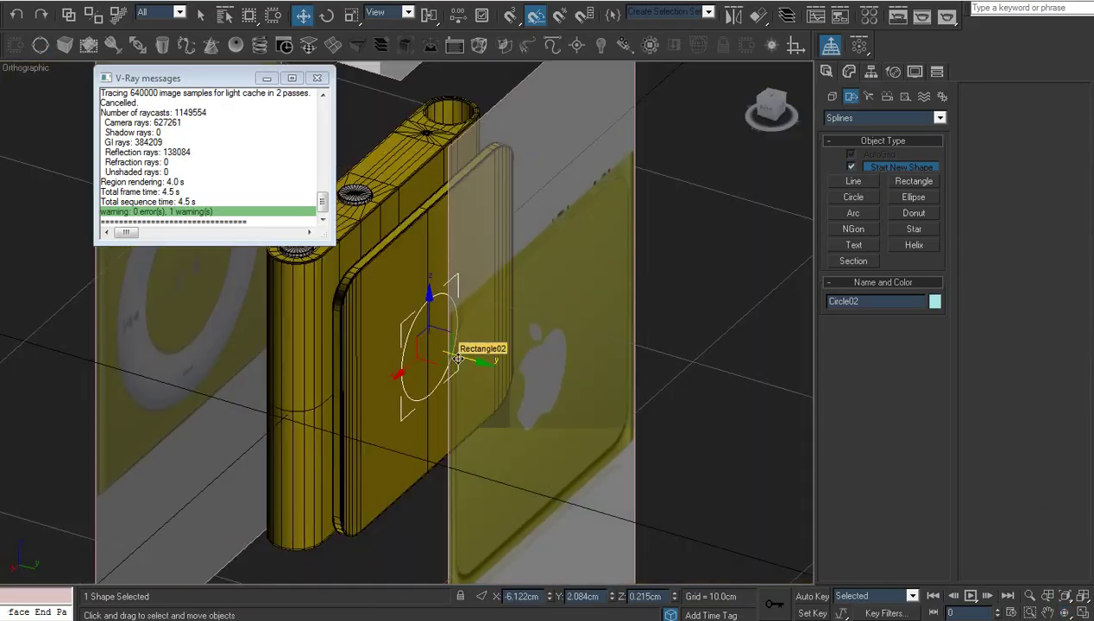
{"action": "key", "text": "v"}
{"action": "left_click", "coordinate": [482, 383]}
- Convert the circle to an editable spline and enter vertex editing over the Apple logo
{"action": "right_click", "coordinate": [468, 361]}
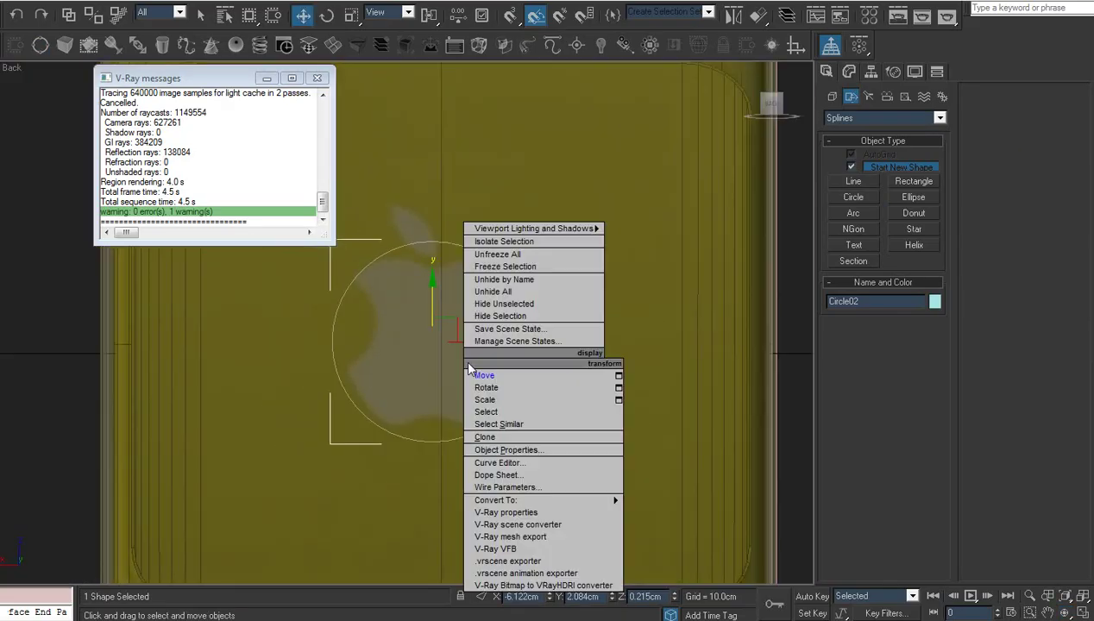
{"action": "mouse_move", "coordinate": [608, 501]}
{"action": "left_click", "coordinate": [681, 502]}
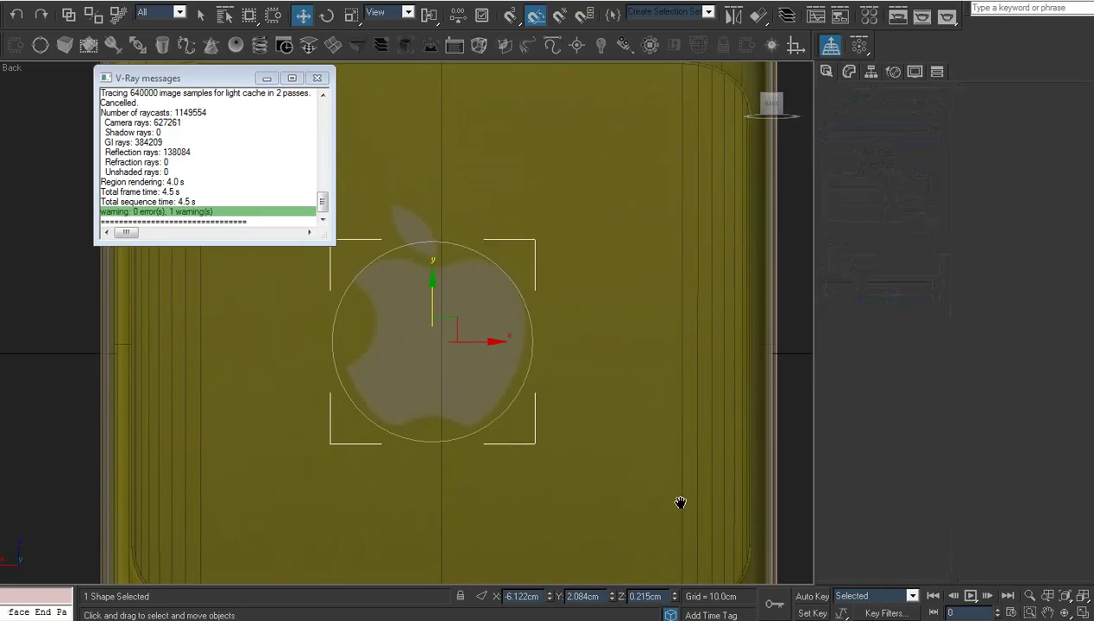
{"action": "scroll", "coordinate": [513, 361], "scroll_direction": "up", "scroll_amount": 2}
{"action": "key", "text": "1"}
{"action": "middle_click_drag", "start_coordinate": [495, 333], "coordinate": [482, 298]}
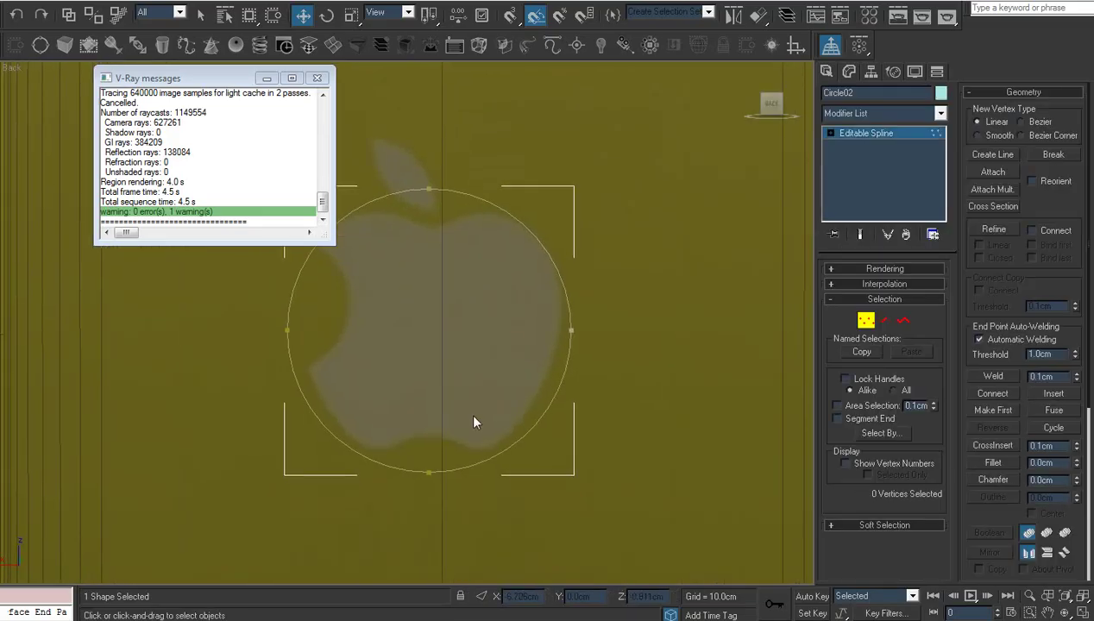
- Move the circle's bottom vertex straight up to the notch at the base of the Apple logo
{"action": "left_click_drag", "start_coordinate": [458, 444], "coordinate": [413, 503]}
{"action": "left_click_drag", "start_coordinate": [429, 436], "coordinate": [429, 400]}
{"action": "left_click", "coordinate": [448, 369]}
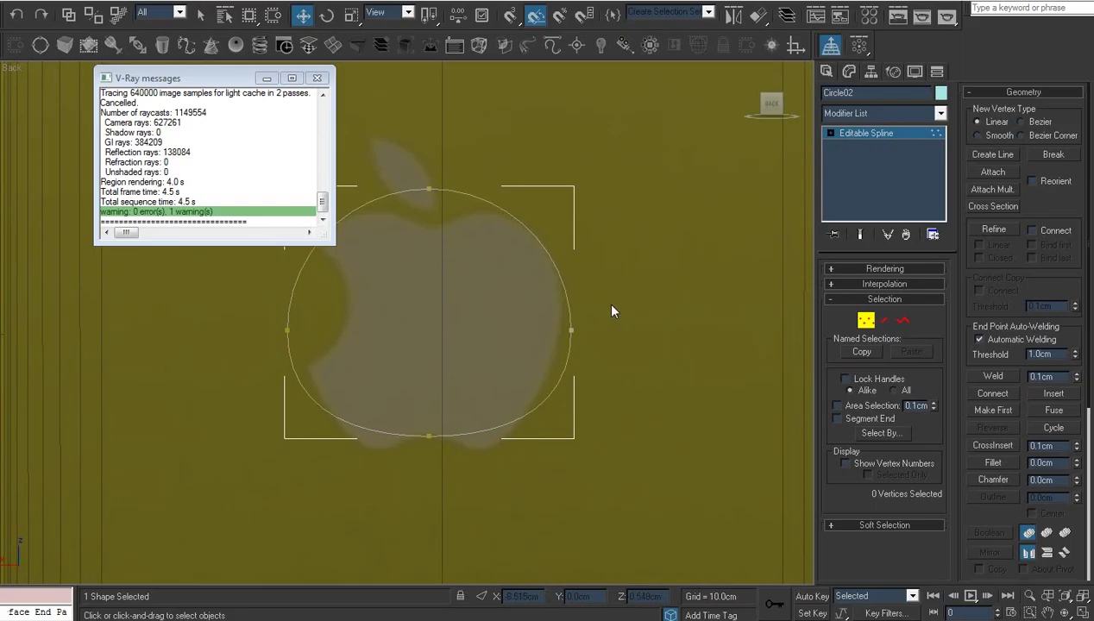
- Refine the spline with one new vertex on its upper-right arc and one on its upper-left arc, and close the V-Ray messages window
{"action": "right_click", "coordinate": [611, 261]}
{"action": "left_click", "coordinate": [580, 456]}
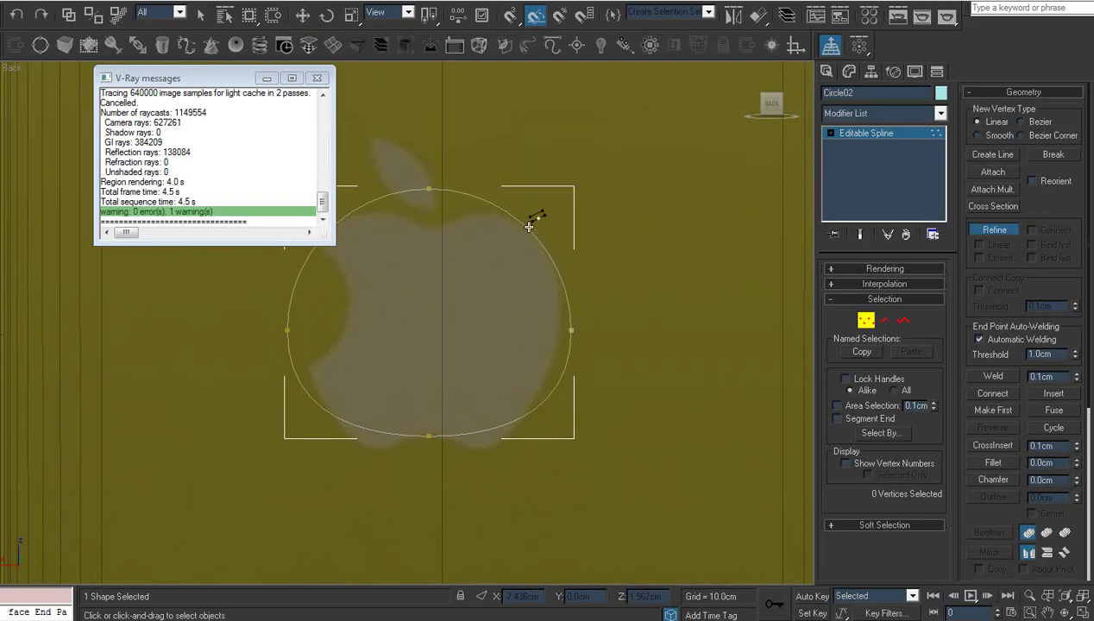
{"action": "left_click", "coordinate": [528, 227]}
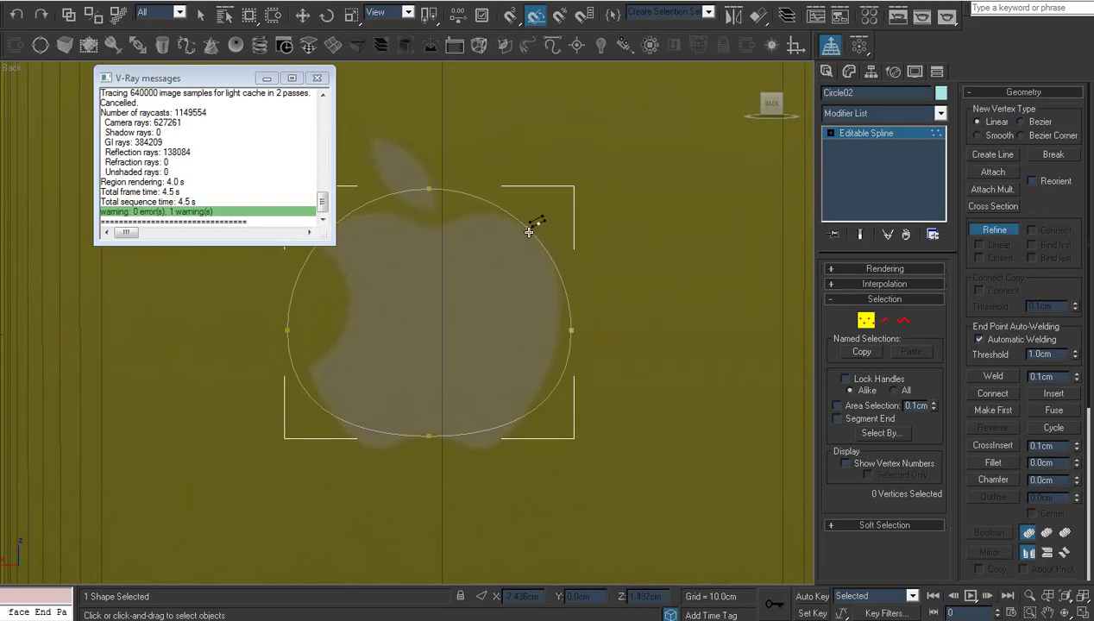
{"action": "left_click", "coordinate": [317, 79]}
{"action": "right_click", "coordinate": [333, 227]}
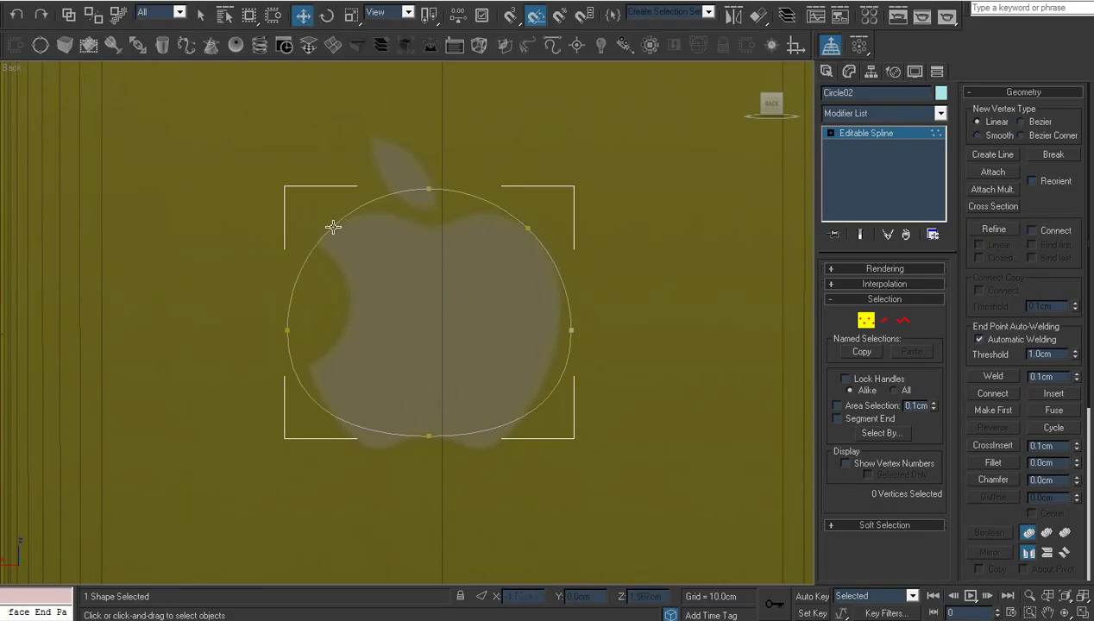
- Lower the outline's left and right side vertices together toward the lower part of the Apple logo
{"action": "left_click_drag", "start_coordinate": [259, 308], "coordinate": [605, 353]}
{"action": "left_click_drag", "start_coordinate": [571, 291], "coordinate": [566, 346]}
{"action": "key", "text": "ctrl+z"}
{"action": "left_click_drag", "start_coordinate": [571, 286], "coordinate": [552, 436]}
{"action": "left_click", "coordinate": [620, 400]}
- Rotate the right side vertex's tangents, move it to the logo's lower-right lobe and shorten its handles
{"action": "right_click", "coordinate": [550, 434]}
{"action": "left_click", "coordinate": [584, 419]}
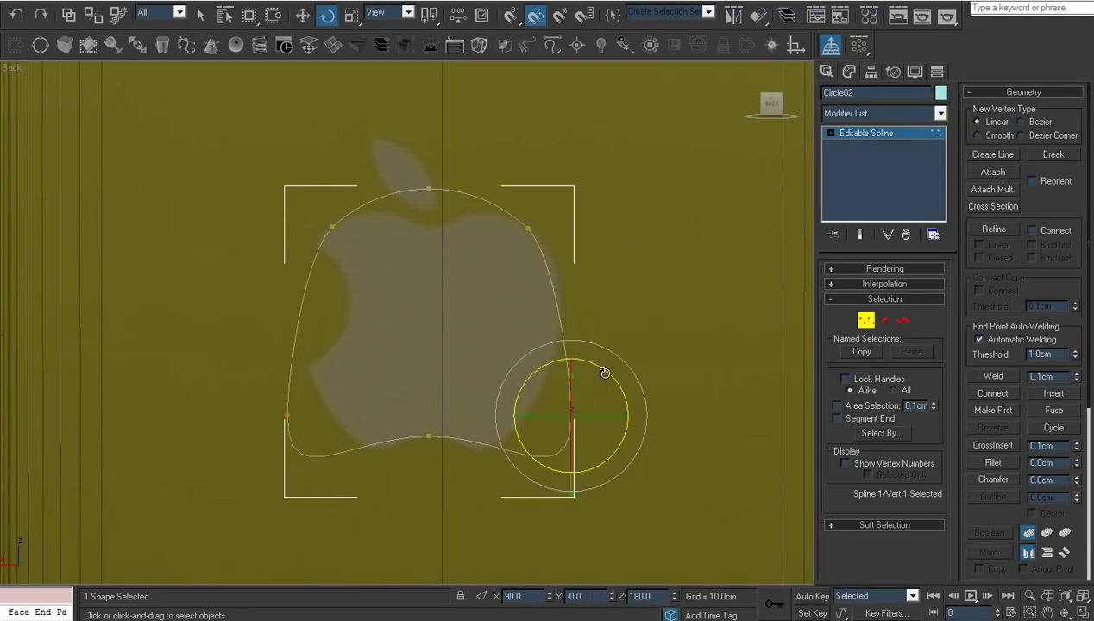
{"action": "left_click_drag", "start_coordinate": [605, 373], "coordinate": [527, 423]}
{"action": "right_click", "coordinate": [629, 403]}
{"action": "left_click", "coordinate": [639, 406]}
{"action": "scroll", "coordinate": [508, 442], "scroll_direction": "up", "scroll_amount": 5}
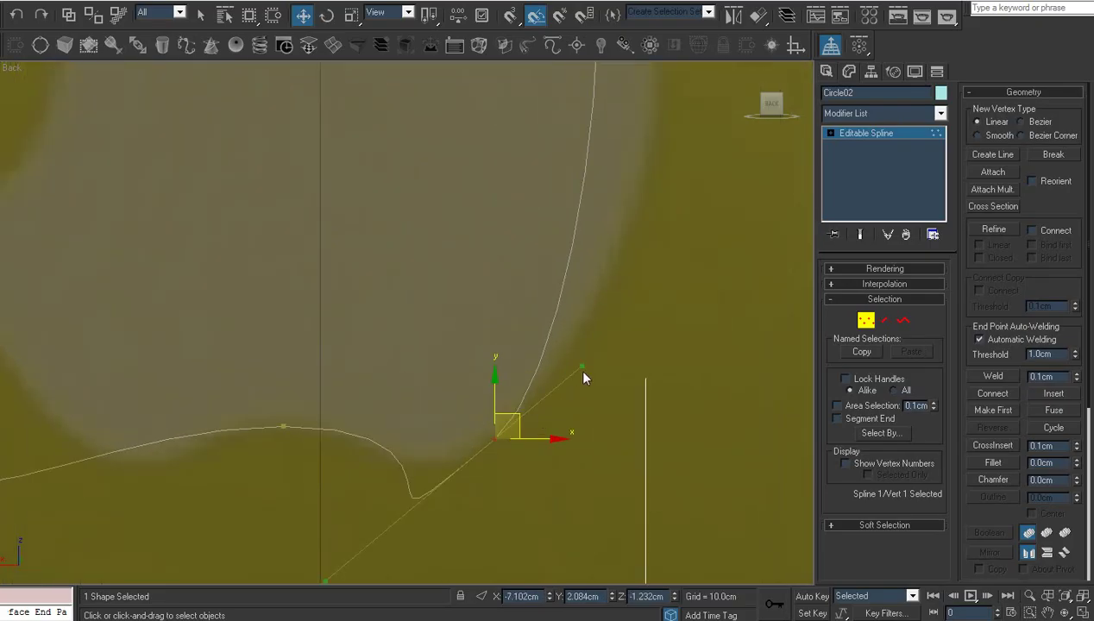
{"action": "left_click_drag", "start_coordinate": [583, 369], "coordinate": [546, 432]}
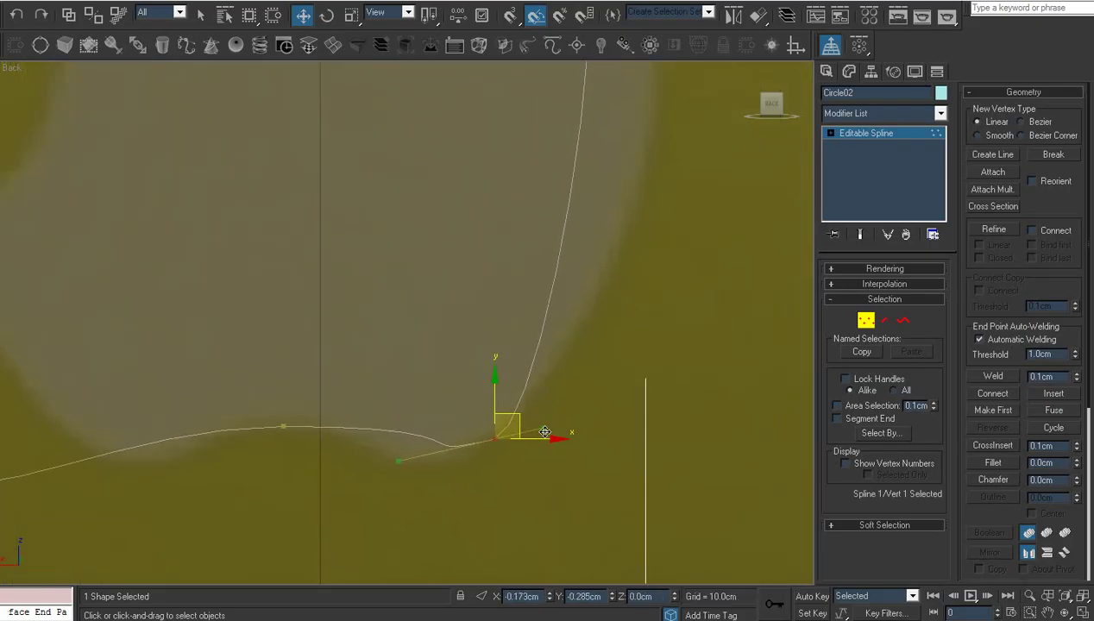
- Rotate the lower-right vertex's tangents again and move the vertex down onto the underside of the logo's right lobe
{"action": "scroll", "coordinate": [403, 480], "scroll_direction": "down", "scroll_amount": 2}
{"action": "middle_click_drag", "start_coordinate": [403, 480], "coordinate": [419, 473]}
{"action": "right_click", "coordinate": [513, 377]}
{"action": "left_click", "coordinate": [538, 403]}
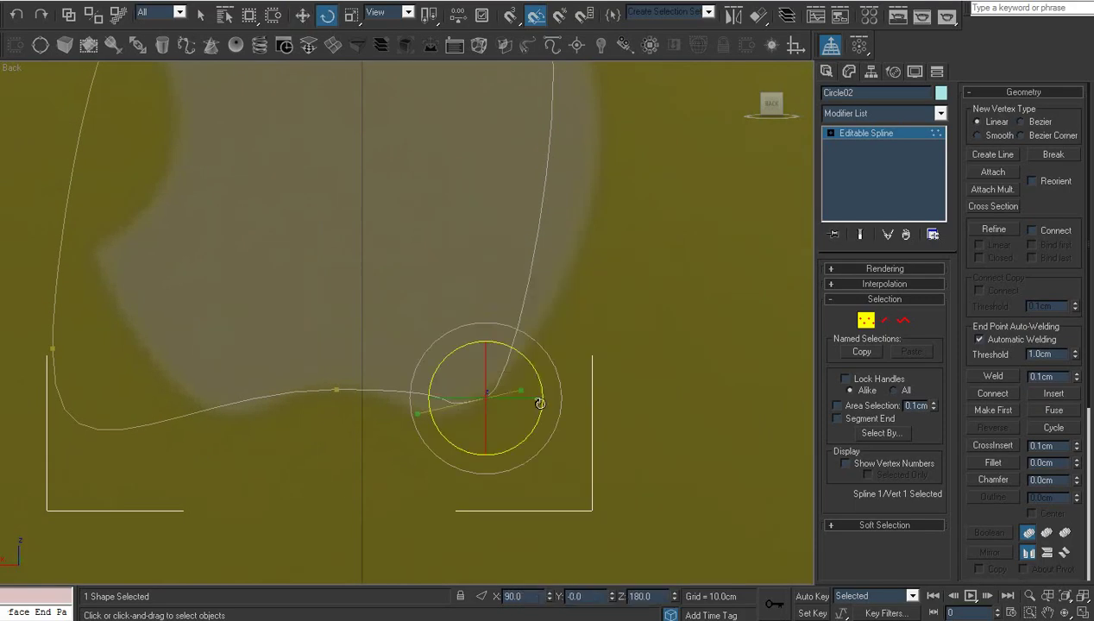
{"action": "left_click_drag", "start_coordinate": [536, 377], "coordinate": [480, 403]}
{"action": "right_click", "coordinate": [540, 388]}
{"action": "left_click", "coordinate": [545, 400]}
- Scale the bottom-middle vertex's tangent handles along X to about 43% to smooth the curve through the logo's base notch
{"action": "left_click", "coordinate": [382, 394]}
{"action": "left_click", "coordinate": [338, 390]}
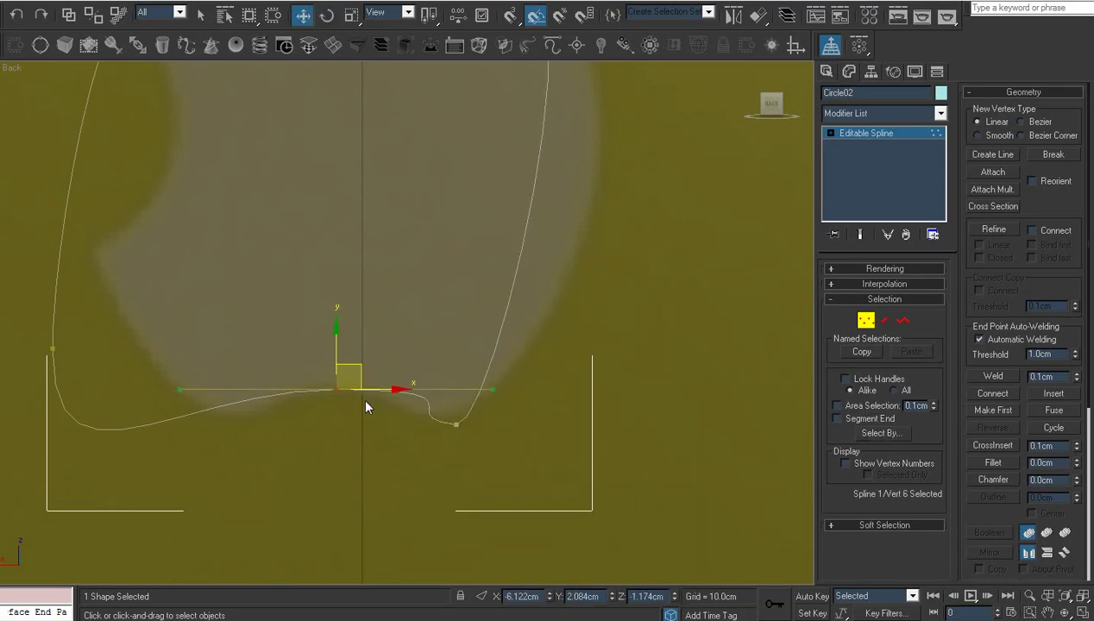
{"action": "right_click", "coordinate": [496, 393]}
{"action": "left_click", "coordinate": [513, 418]}
{"action": "right_click", "coordinate": [488, 416]}
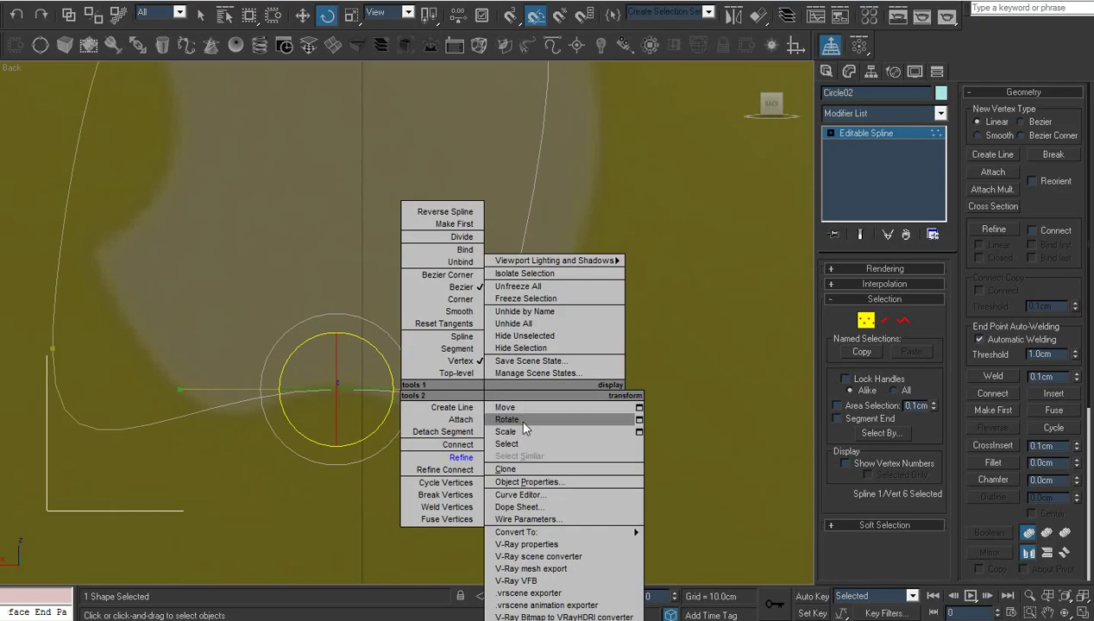
{"action": "left_click", "coordinate": [521, 431]}
{"action": "left_click_drag", "start_coordinate": [406, 386], "coordinate": [338, 393]}
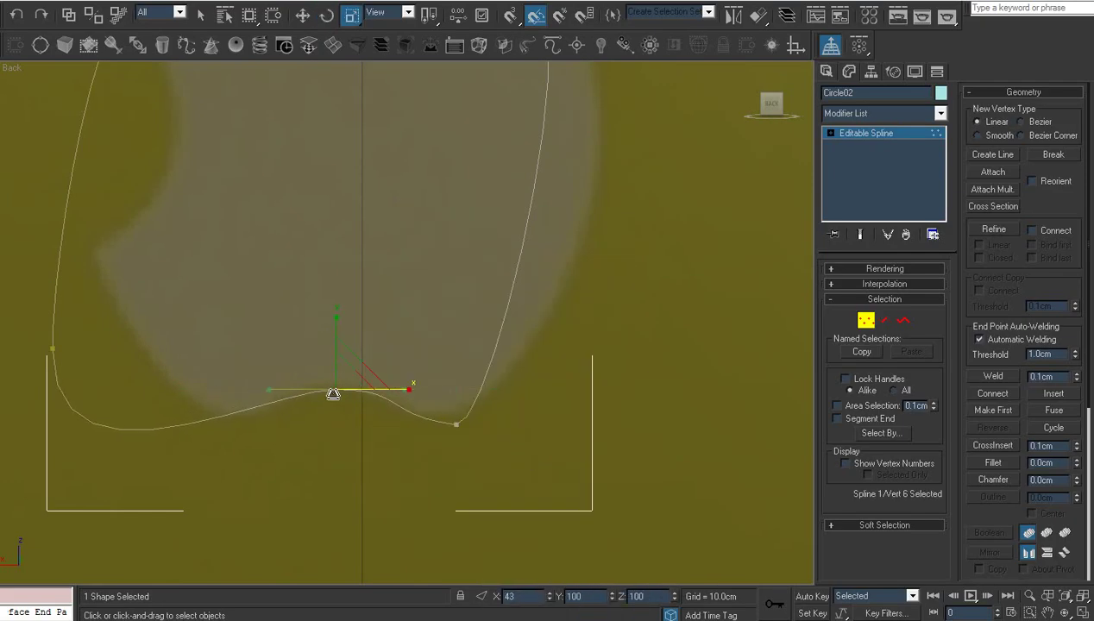
- Refine the right side of the outline with a new vertex and move it outward along X to the logo's right edge
{"action": "scroll", "coordinate": [441, 276], "scroll_direction": "down", "scroll_amount": 2}
{"action": "right_click", "coordinate": [559, 279]}
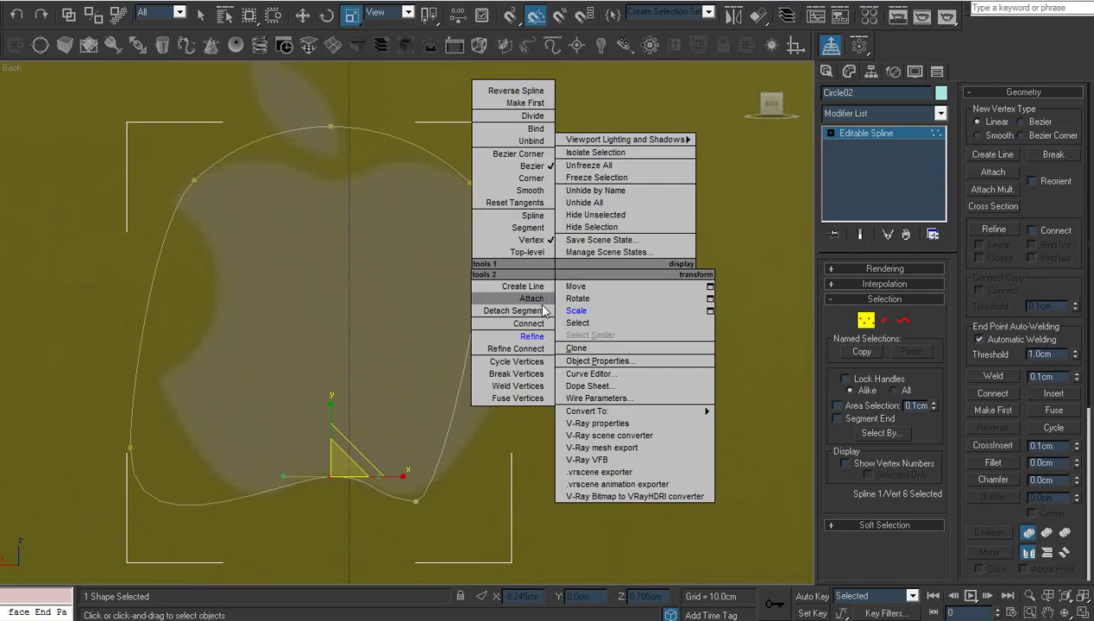
{"action": "left_click", "coordinate": [518, 336]}
{"action": "left_click", "coordinate": [469, 340]}
{"action": "right_click", "coordinate": [483, 351]}
{"action": "left_click", "coordinate": [470, 341]}
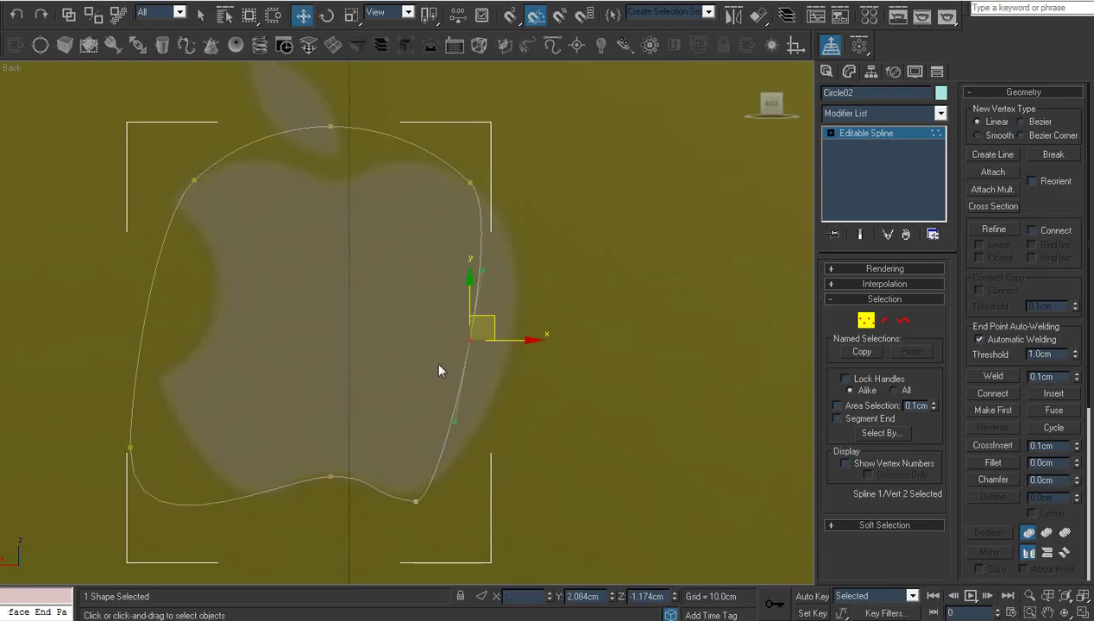
{"action": "right_click", "coordinate": [496, 362]}
{"action": "left_click", "coordinate": [511, 400]}
{"action": "right_click", "coordinate": [519, 341]}
{"action": "left_click", "coordinate": [527, 357]}
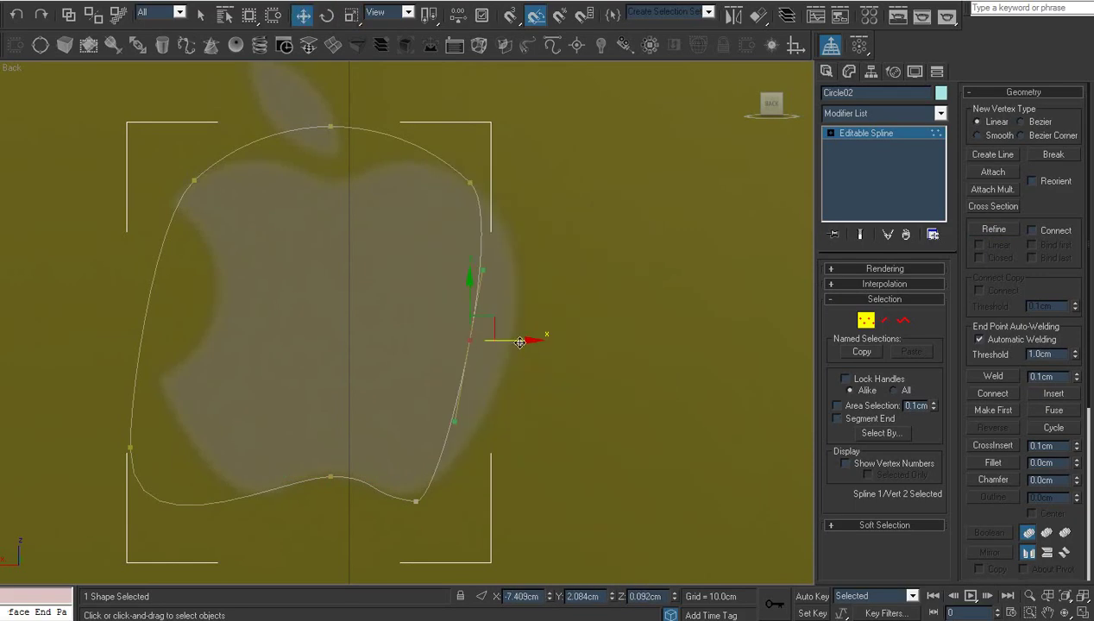
{"action": "left_click_drag", "start_coordinate": [517, 341], "coordinate": [564, 341]}
- Rotate the tangents of the vertex under the logo's lower-right lobe until its handles lie horizontal
{"action": "left_click", "coordinate": [552, 404]}
{"action": "middle_click_drag", "start_coordinate": [532, 440], "coordinate": [537, 345]}
{"action": "scroll", "coordinate": [512, 364], "scroll_direction": "up", "scroll_amount": 2}
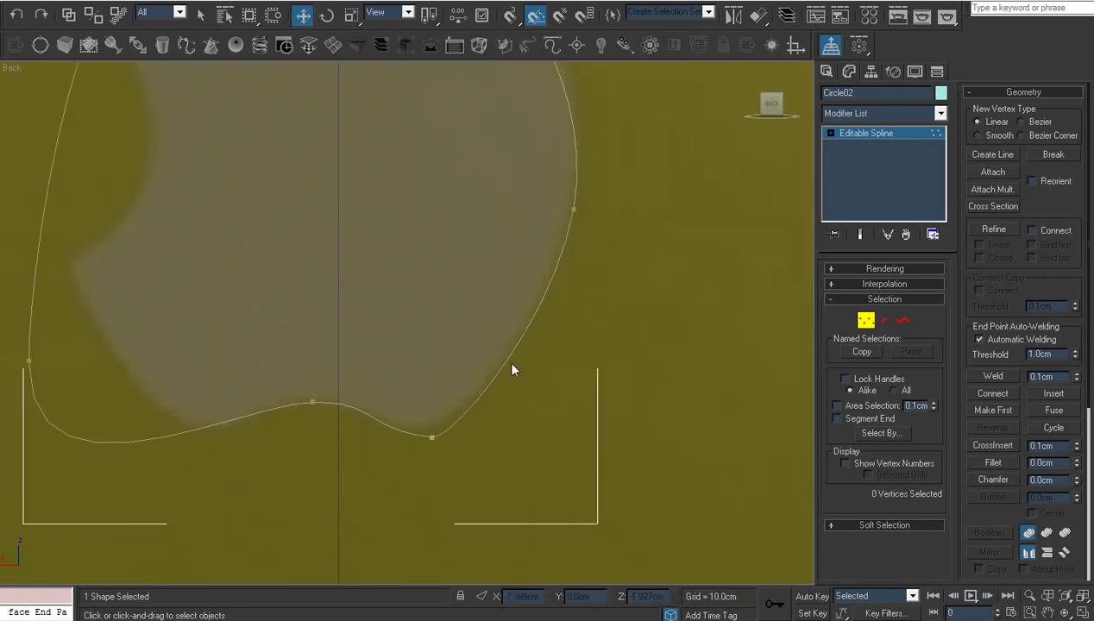
{"action": "left_click", "coordinate": [430, 434]}
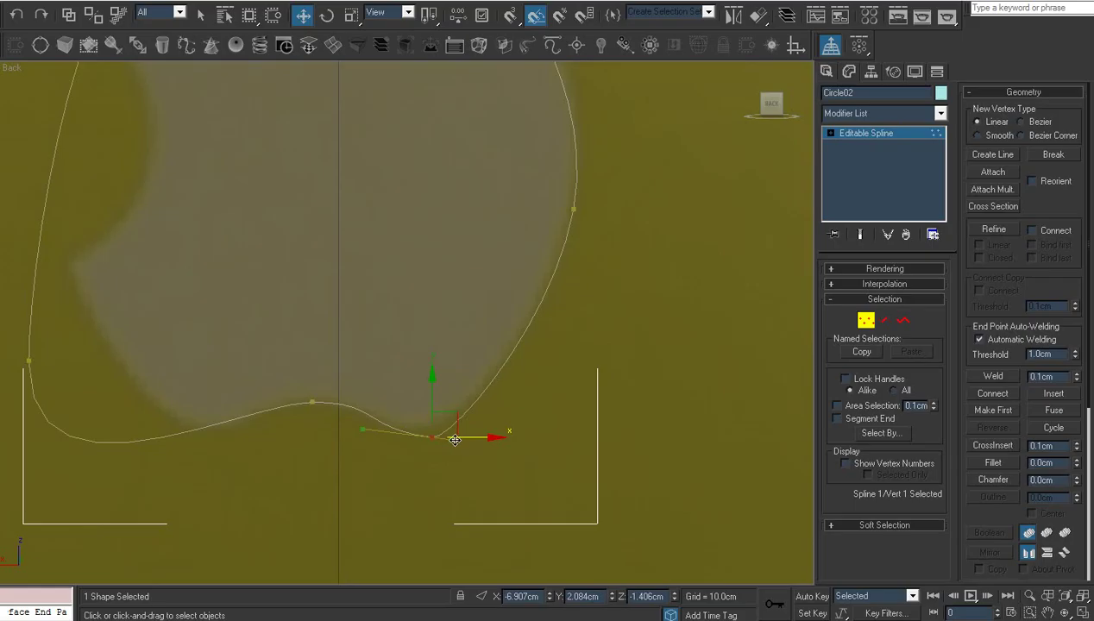
{"action": "left_click_drag", "start_coordinate": [455, 440], "coordinate": [458, 433]}
{"action": "right_click", "coordinate": [454, 441]}
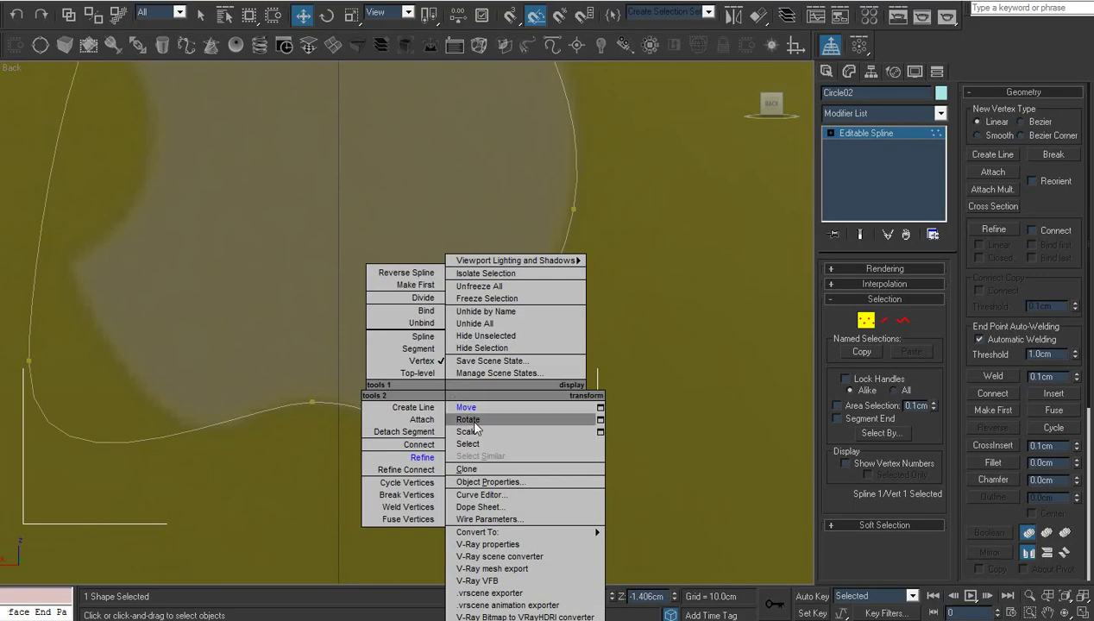
{"action": "left_click", "coordinate": [472, 418]}
{"action": "left_click_drag", "start_coordinate": [475, 405], "coordinate": [473, 396]}
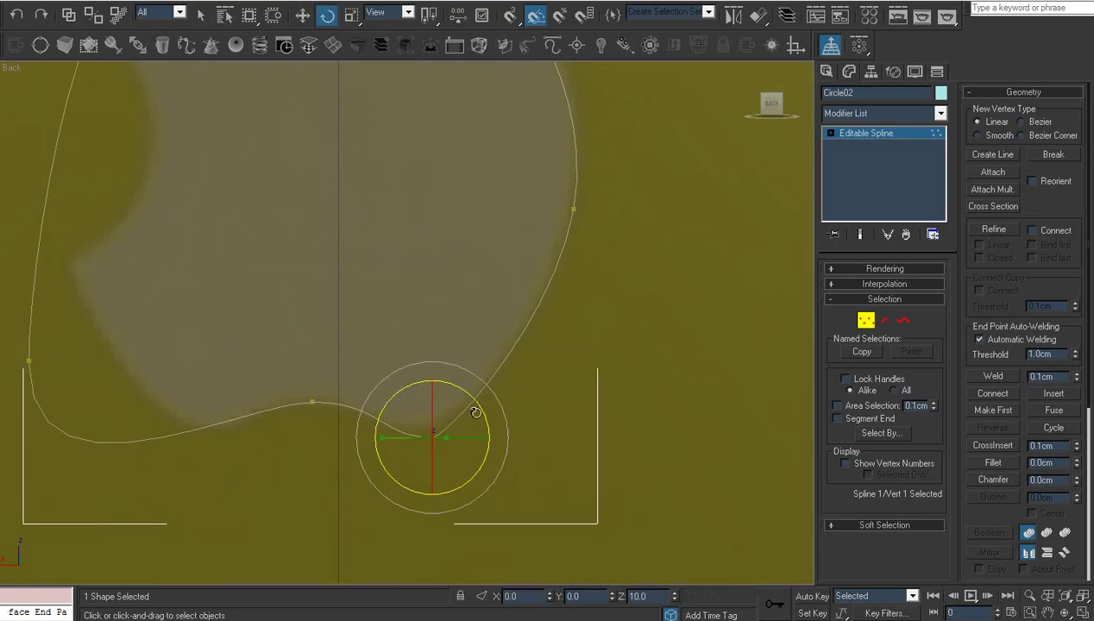
- Scale the lower-right vertex's tangent handles up along X to lengthen them
{"action": "right_click", "coordinate": [472, 398]}
{"action": "left_click", "coordinate": [498, 422]}
{"action": "right_click", "coordinate": [498, 456]}
{"action": "left_click", "coordinate": [520, 432]}
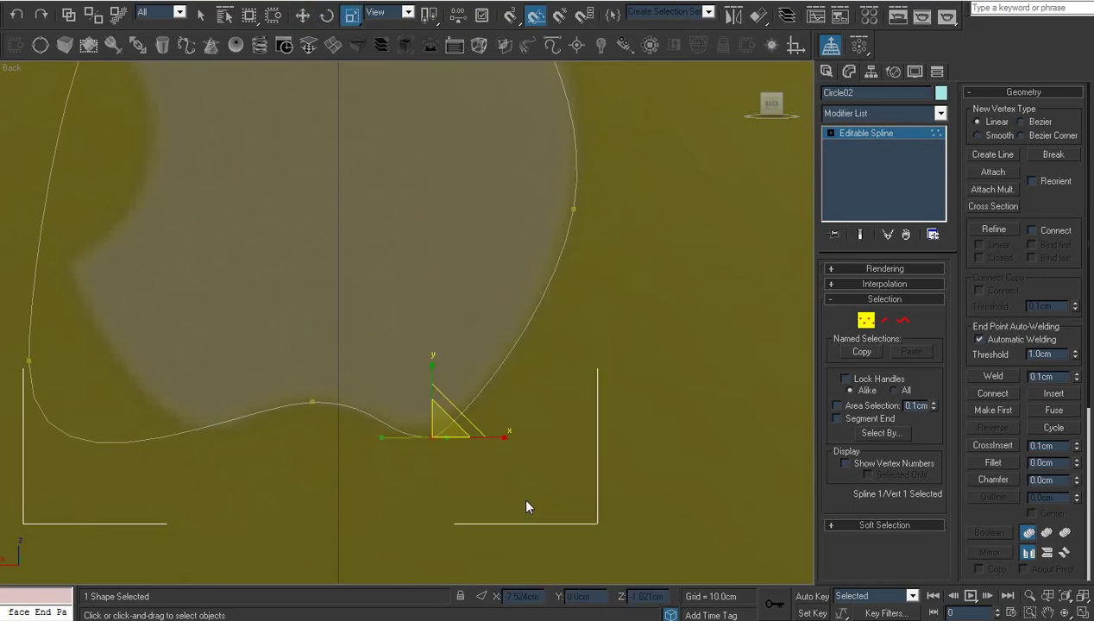
{"action": "left_click_drag", "start_coordinate": [495, 441], "coordinate": [513, 441]}
- Move the lower-right vertex up slightly along Y to about Z -1.36 cm, onto the lobe's underside
{"action": "right_click", "coordinate": [512, 440]}
{"action": "left_click", "coordinate": [524, 461]}
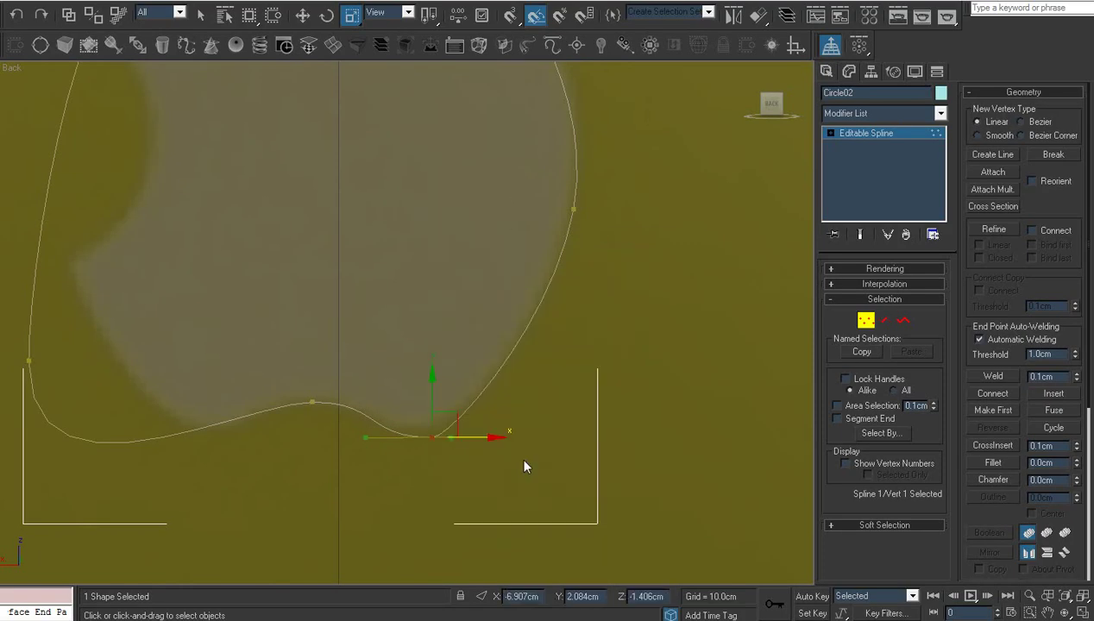
{"action": "left_click_drag", "start_coordinate": [431, 394], "coordinate": [430, 386]}
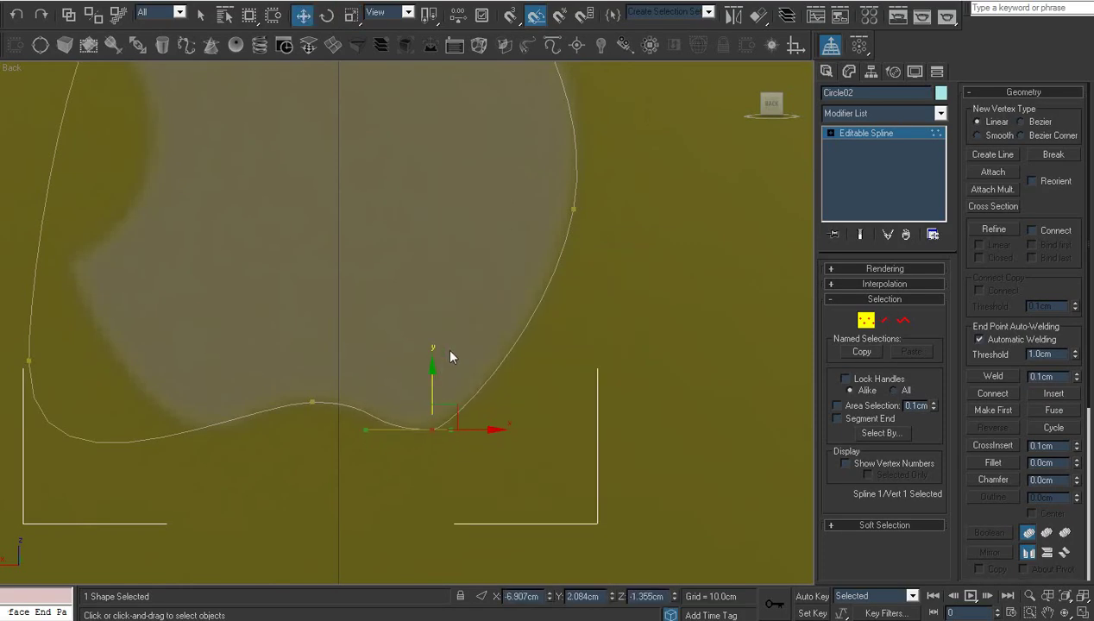
{"action": "left_click", "coordinate": [450, 351]}
{"action": "scroll", "coordinate": [446, 302], "scroll_direction": "down", "scroll_amount": 2}
{"action": "middle_click_drag", "start_coordinate": [438, 257], "coordinate": [435, 322]}
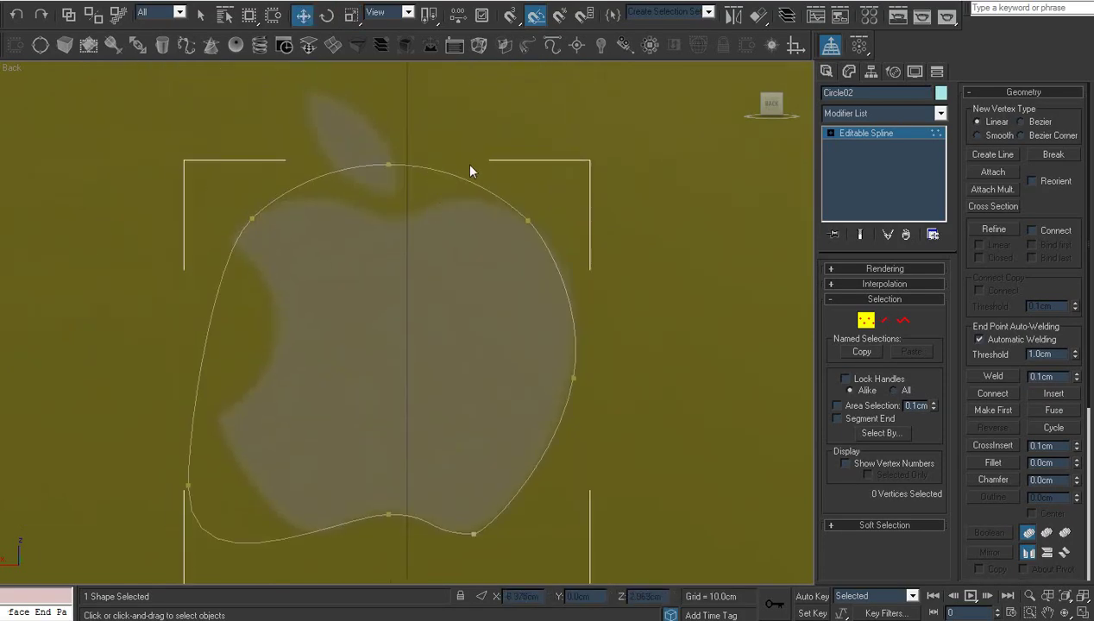
- Refine the outline with a new vertex above the logo's upper-right lobe, between the top-middle and upper-right vertices
{"action": "right_click", "coordinate": [511, 139]}
{"action": "left_click", "coordinate": [482, 204]}
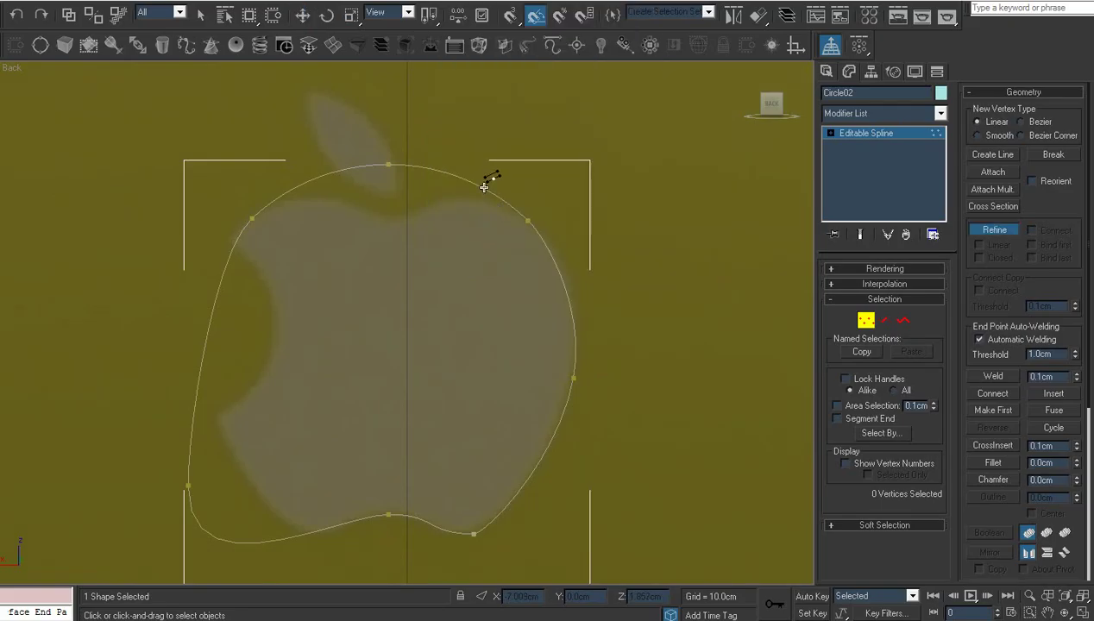
{"action": "left_click", "coordinate": [472, 182]}
{"action": "right_click", "coordinate": [439, 150]}
- Move the top-middle vertex down along Y into the dip between the logo's two upper lobes
{"action": "left_click_drag", "start_coordinate": [437, 150], "coordinate": [381, 177]}
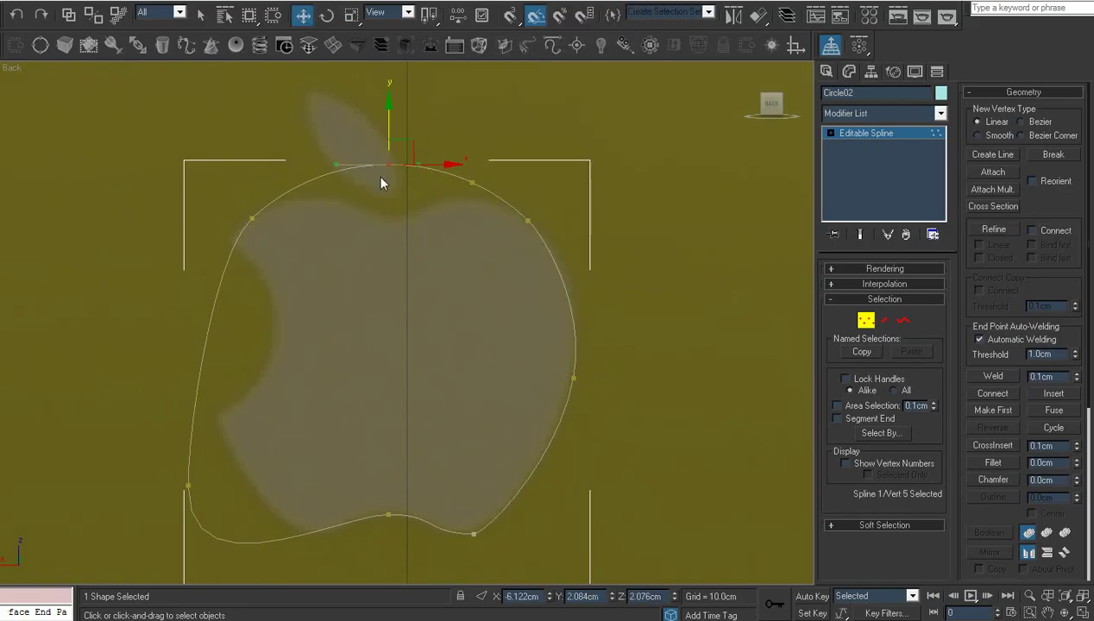
{"action": "left_click_drag", "start_coordinate": [391, 130], "coordinate": [391, 186]}
{"action": "left_click", "coordinate": [433, 149]}
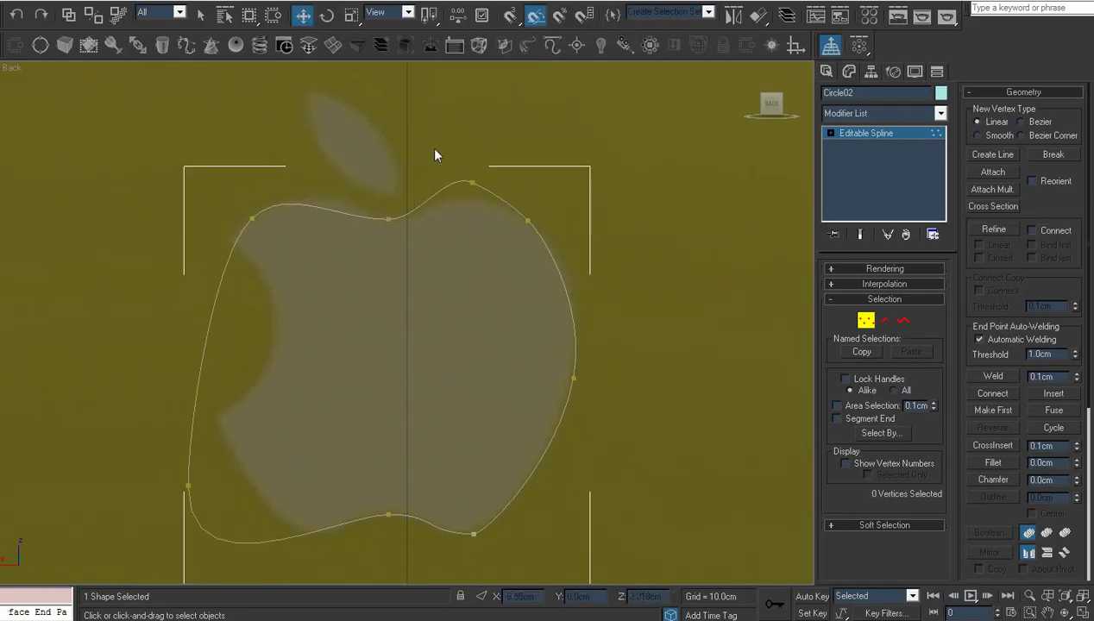
- Rotate the new upper-right vertex's tangents to level and move the vertex down onto the top of the lobe
{"action": "left_click_drag", "start_coordinate": [435, 151], "coordinate": [475, 155]}
{"action": "right_click", "coordinate": [502, 184]}
{"action": "left_click", "coordinate": [526, 213]}
{"action": "right_click", "coordinate": [519, 138]}
{"action": "left_click", "coordinate": [527, 152]}
{"action": "left_click", "coordinate": [471, 260]}
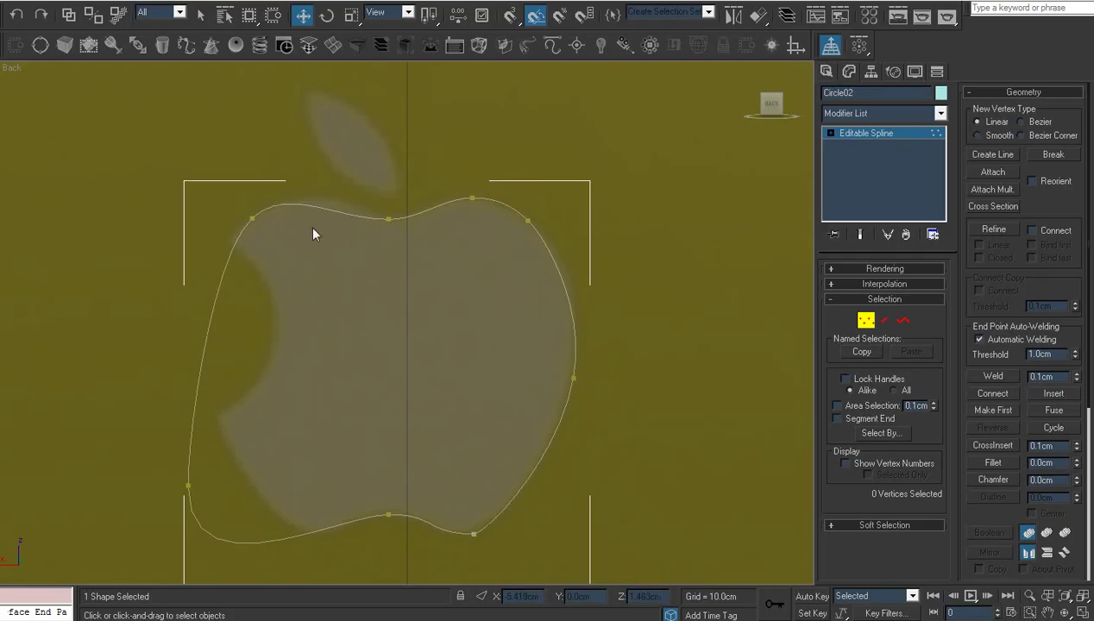
- Move the upper-left vertex onto the outer edge of the logo's upper-left lobe
{"action": "scroll", "coordinate": [313, 250], "scroll_direction": "up", "scroll_amount": 2}
{"action": "left_click", "coordinate": [245, 254]}
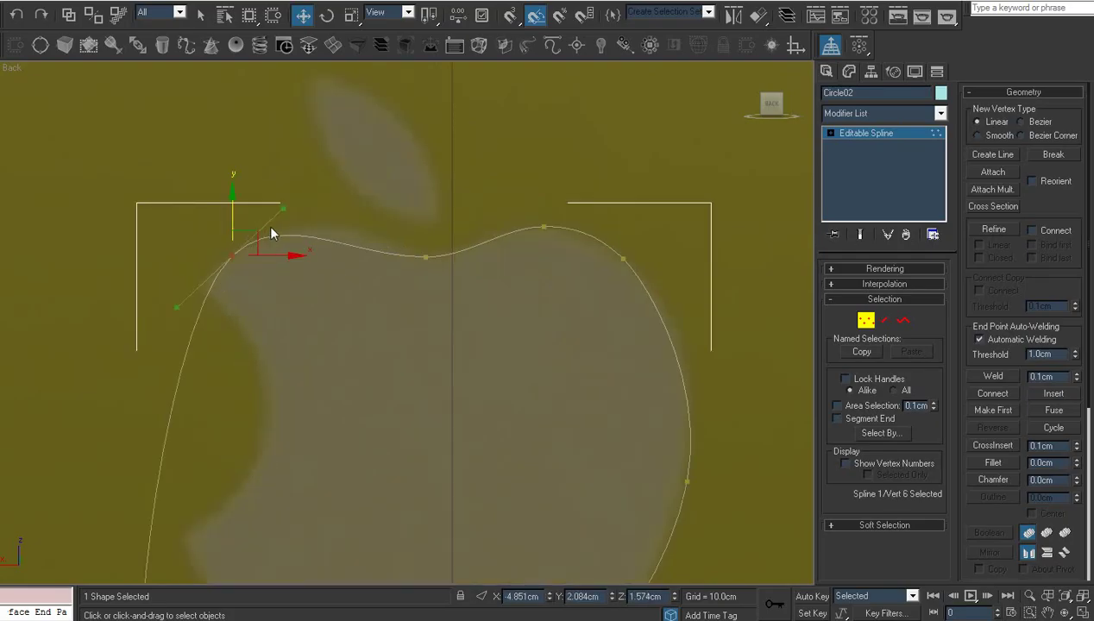
{"action": "left_click_drag", "start_coordinate": [259, 232], "coordinate": [310, 199]}
{"action": "left_click", "coordinate": [313, 201]}
- Refine the lower-left curve with two new vertices and move the outer one onto the logo's edge at about X -4.86 cm, Z -0.97 cm
{"action": "middle_click_drag", "start_coordinate": [342, 320], "coordinate": [350, 203]}
{"action": "scroll", "coordinate": [351, 250], "scroll_direction": "down", "scroll_amount": 2}
{"action": "middle_click_drag", "start_coordinate": [345, 397], "coordinate": [348, 317]}
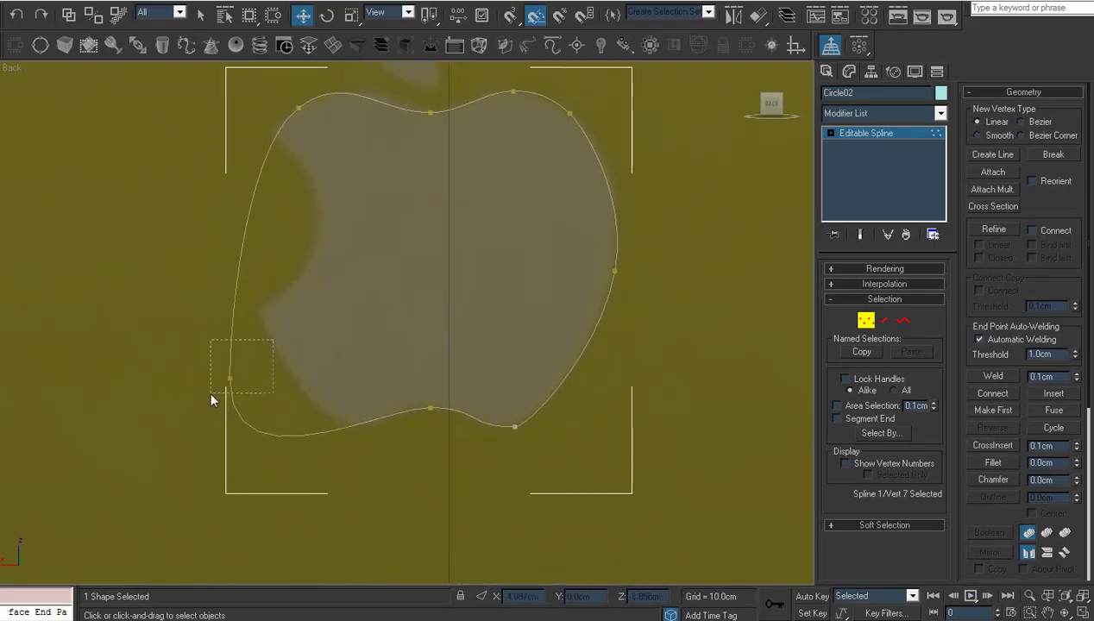
{"action": "left_click_drag", "start_coordinate": [213, 399], "coordinate": [213, 398]}
{"action": "right_click", "coordinate": [385, 367]}
{"action": "left_click", "coordinate": [356, 428]}
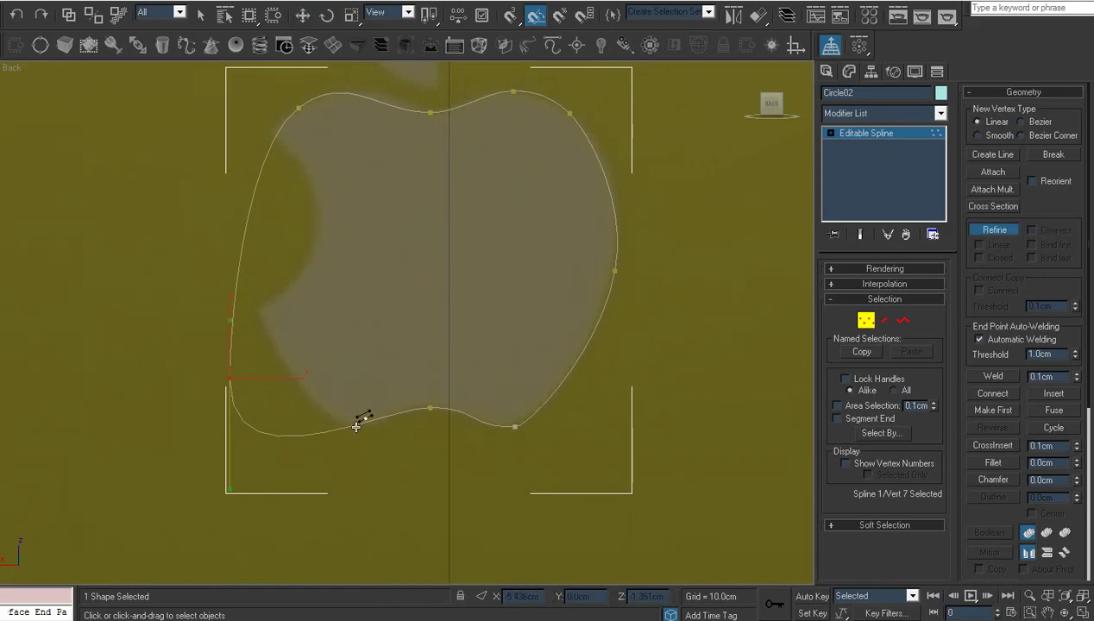
{"action": "left_click", "coordinate": [342, 427]}
{"action": "left_click", "coordinate": [265, 432]}
{"action": "right_click", "coordinate": [300, 396]}
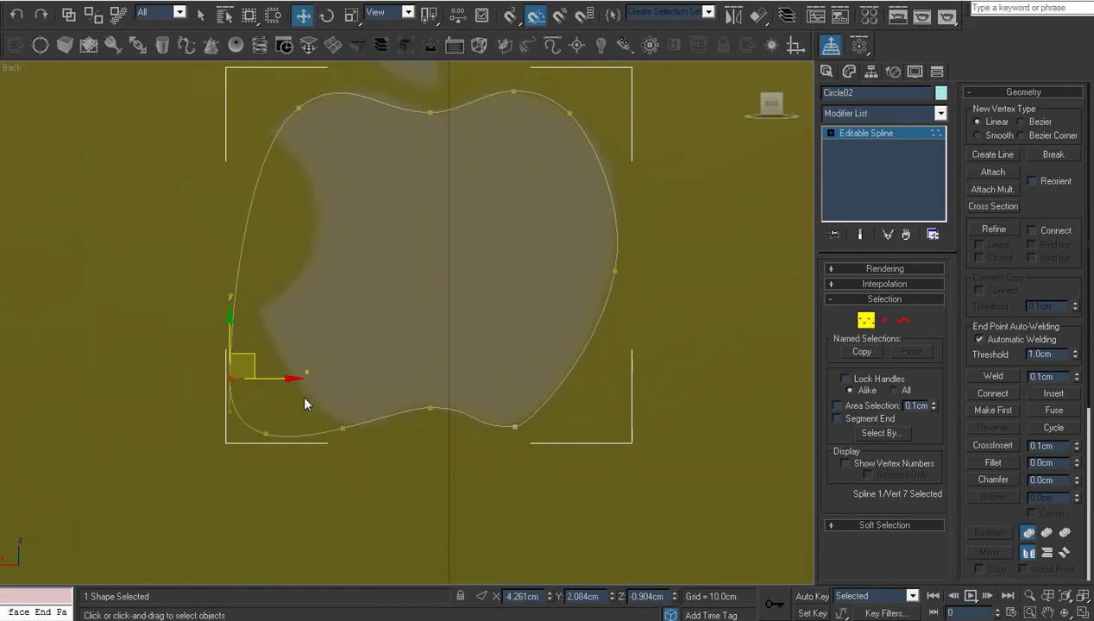
{"action": "left_click", "coordinate": [266, 433]}
{"action": "left_click_drag", "start_coordinate": [291, 411], "coordinate": [321, 363]}
- Rotate the tangents of the new vertex under the logo's lower-left lobe to follow the rounded base
{"action": "middle_click_drag", "start_coordinate": [369, 372], "coordinate": [384, 316]}
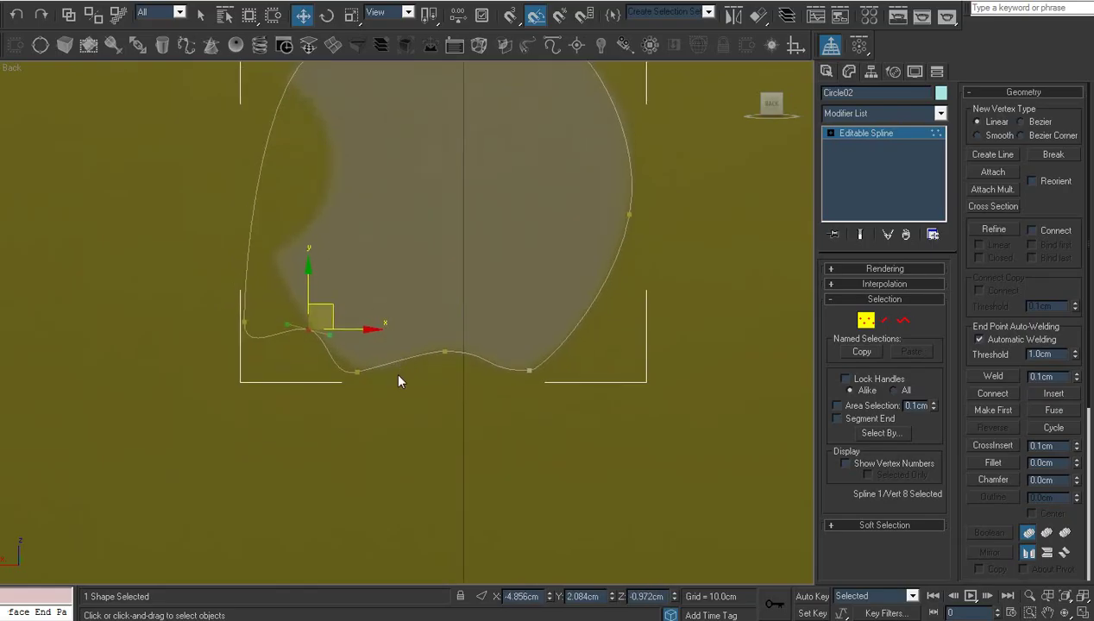
{"action": "scroll", "coordinate": [399, 353], "scroll_direction": "up", "scroll_amount": 3}
{"action": "left_click_drag", "start_coordinate": [344, 293], "coordinate": [342, 290]}
{"action": "middle_click_drag", "start_coordinate": [417, 250], "coordinate": [423, 306]}
{"action": "right_click", "coordinate": [423, 305]}
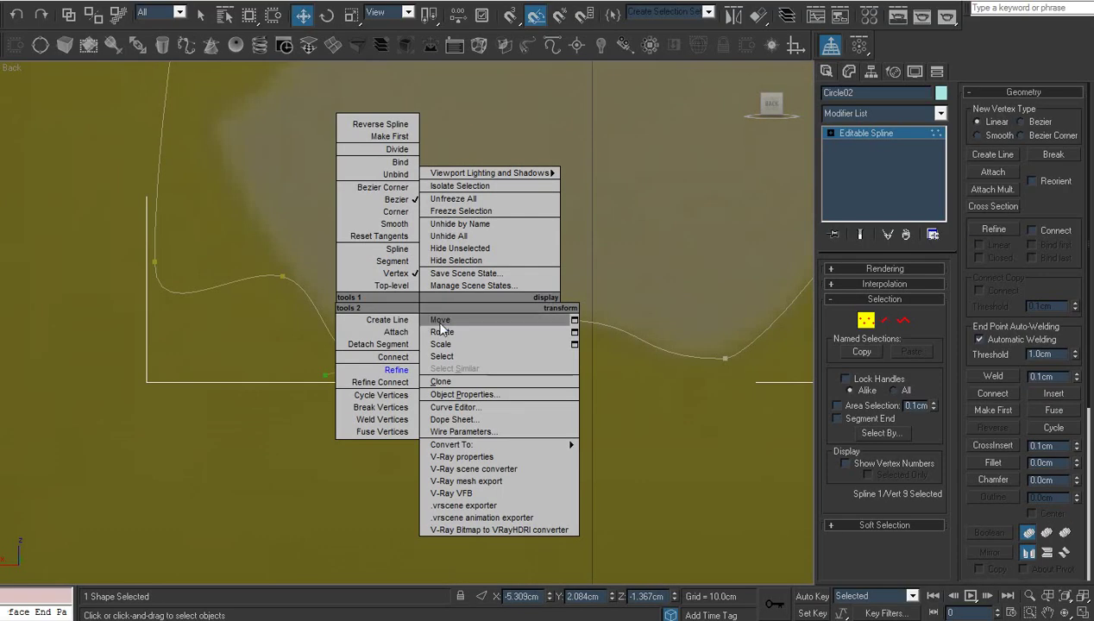
{"action": "left_click", "coordinate": [438, 330]}
{"action": "left_click_drag", "start_coordinate": [421, 319], "coordinate": [381, 312]}
{"action": "right_click", "coordinate": [430, 326]}
{"action": "left_click", "coordinate": [446, 343]}
{"action": "left_click", "coordinate": [415, 280]}
- Move the leftmost vertex up to the lower tip of the bite, at about X -4.55 cm, Z -0.17 cm
{"action": "middle_click_drag", "start_coordinate": [383, 267], "coordinate": [511, 475]}
{"action": "left_click", "coordinate": [283, 471]}
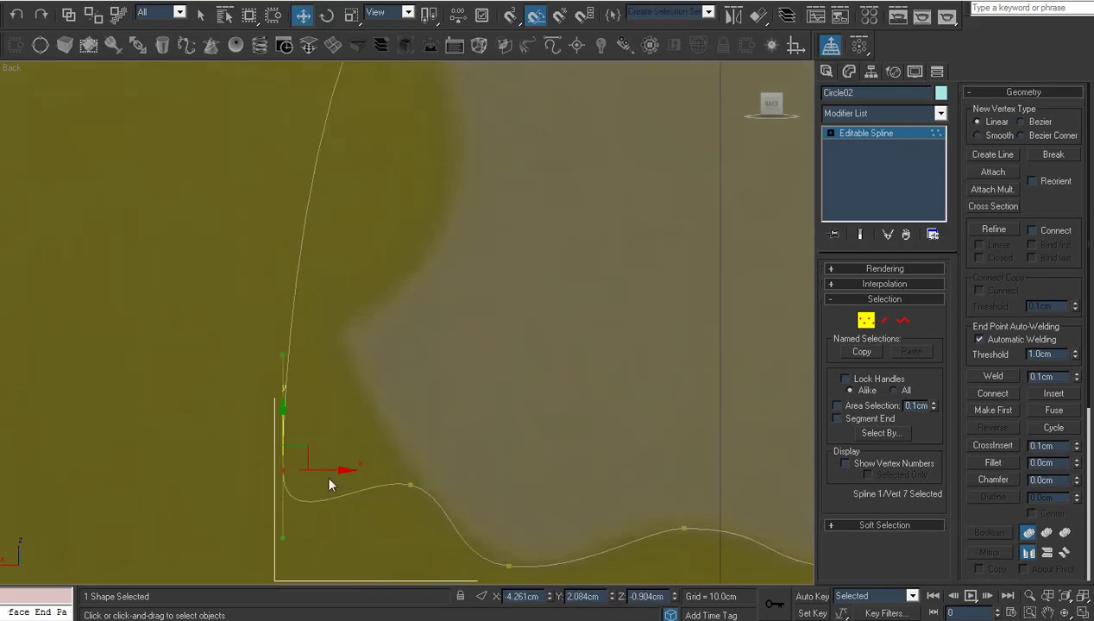
{"action": "left_click_drag", "start_coordinate": [307, 449], "coordinate": [368, 292]}
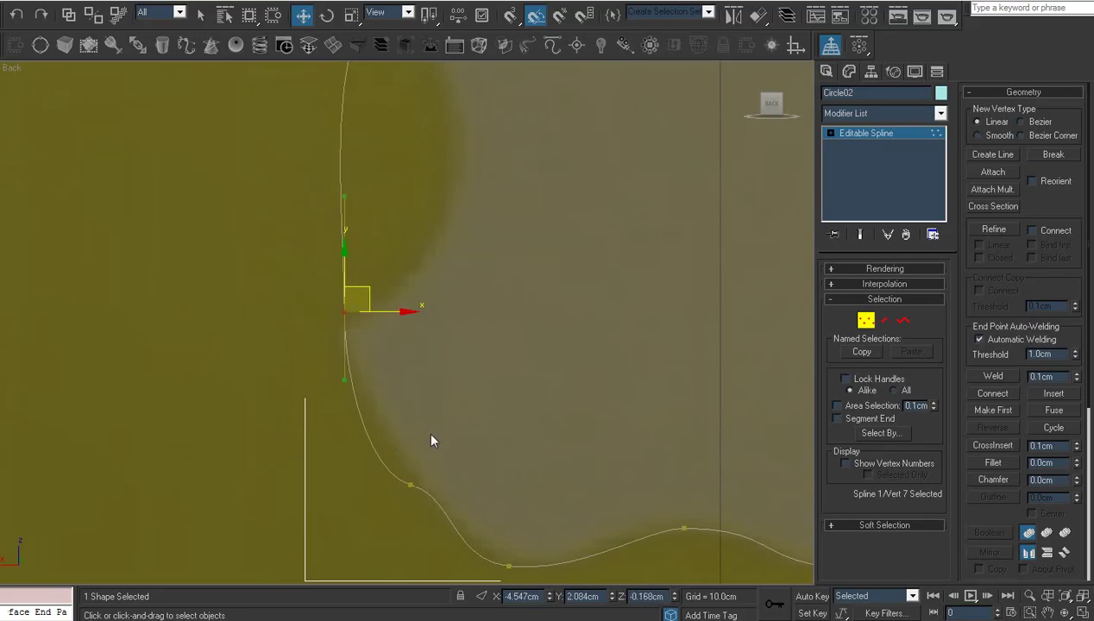
- Rotate the lower-left edge vertex's tangents so they run along the slanted side of the logo
{"action": "left_click", "coordinate": [411, 485]}
{"action": "right_click", "coordinate": [456, 451]}
{"action": "left_click", "coordinate": [481, 418]}
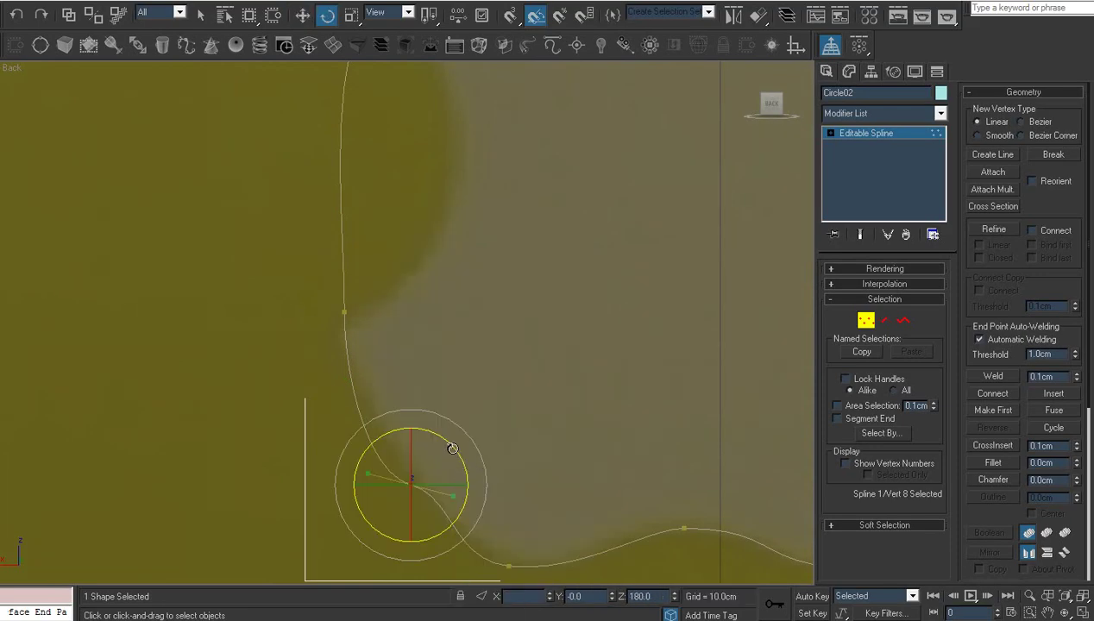
{"action": "left_click_drag", "start_coordinate": [450, 447], "coordinate": [483, 459]}
{"action": "right_click", "coordinate": [486, 459]}
{"action": "left_click", "coordinate": [500, 477]}
- Move the lower-left edge vertex slightly outward and up to fit the outline to the logo's side
{"action": "scroll", "coordinate": [494, 432], "scroll_direction": "down", "scroll_amount": 3}
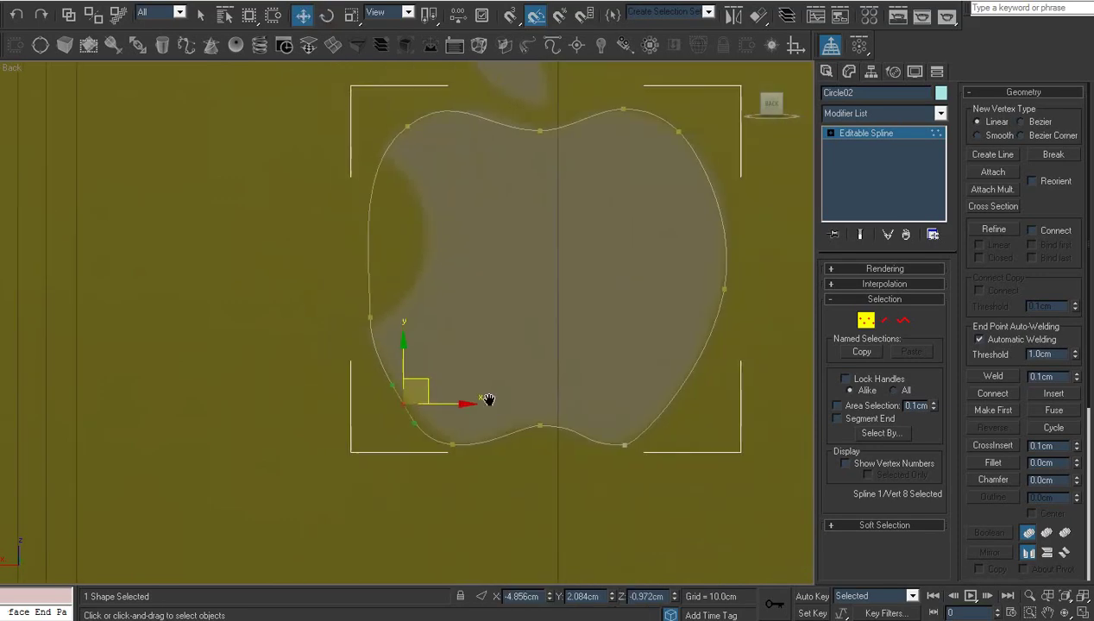
{"action": "middle_click_drag", "start_coordinate": [488, 400], "coordinate": [427, 462]}
{"action": "middle_click_drag", "start_coordinate": [422, 360], "coordinate": [367, 279]}
{"action": "scroll", "coordinate": [376, 347], "scroll_direction": "up", "scroll_amount": 3}
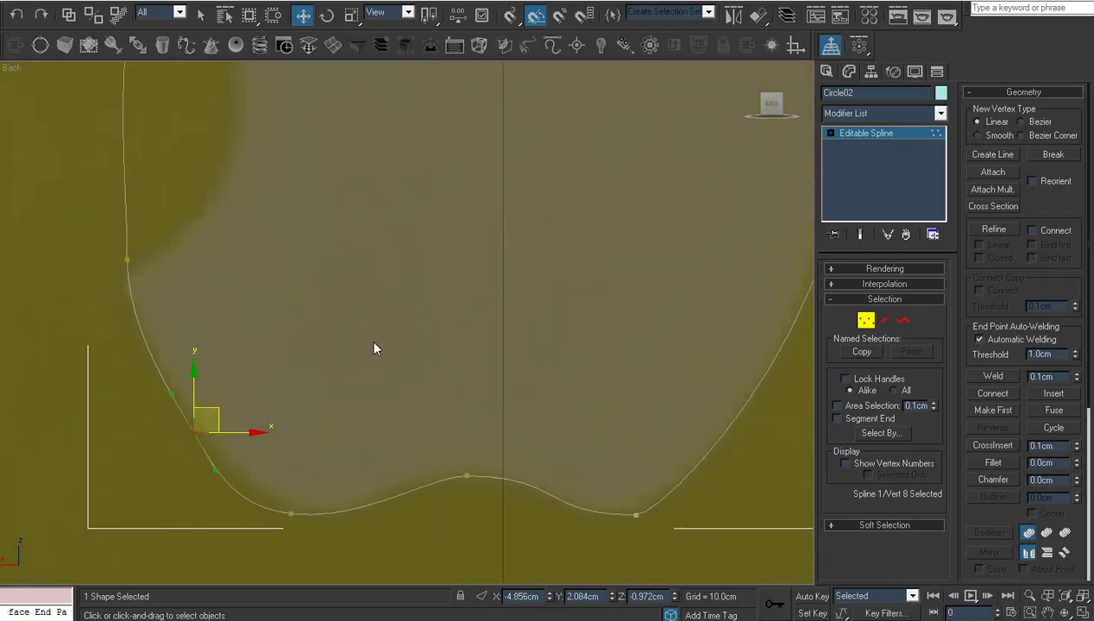
{"action": "middle_click_drag", "start_coordinate": [377, 347], "coordinate": [485, 285]}
{"action": "left_click_drag", "start_coordinate": [328, 350], "coordinate": [316, 335]}
{"action": "left_click", "coordinate": [351, 314]}
{"action": "middle_click_drag", "start_coordinate": [369, 383], "coordinate": [378, 353]}
{"action": "left_click_drag", "start_coordinate": [378, 441], "coordinate": [432, 402]}
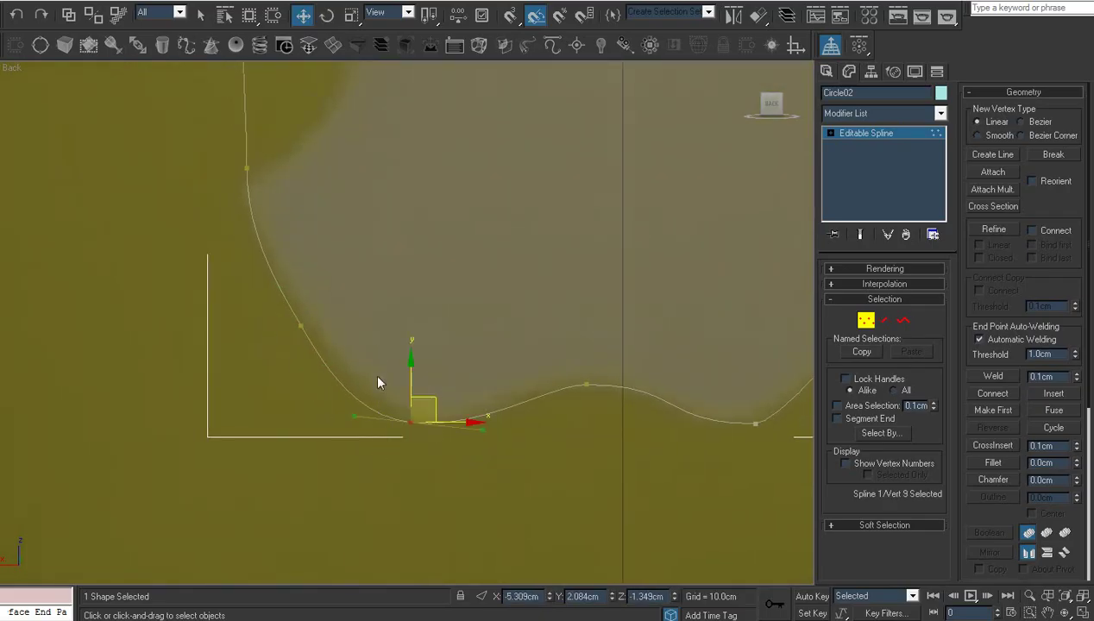
{"action": "left_click", "coordinate": [378, 370]}
{"action": "left_click_drag", "start_coordinate": [335, 296], "coordinate": [320, 353]}
{"action": "left_click", "coordinate": [407, 352]}
- Refine the left side of the outline with a new vertex at the upper tip of the bite
{"action": "scroll", "coordinate": [406, 352], "scroll_direction": "down", "scroll_amount": 3}
{"action": "mouse_move", "coordinate": [401, 366]}
{"action": "middle_mouse_down"}
{"action": "mouse_move", "coordinate": [295, 376]}
{"action": "mouse_move", "coordinate": [311, 314]}
{"action": "mouse_move", "coordinate": [299, 279]}
{"action": "mouse_move", "coordinate": [413, 374]}
{"action": "middle_mouse_up"}
{"action": "scroll", "coordinate": [312, 283], "scroll_direction": "up", "scroll_amount": 2}
{"action": "middle_click_drag", "start_coordinate": [397, 331], "coordinate": [438, 380]}
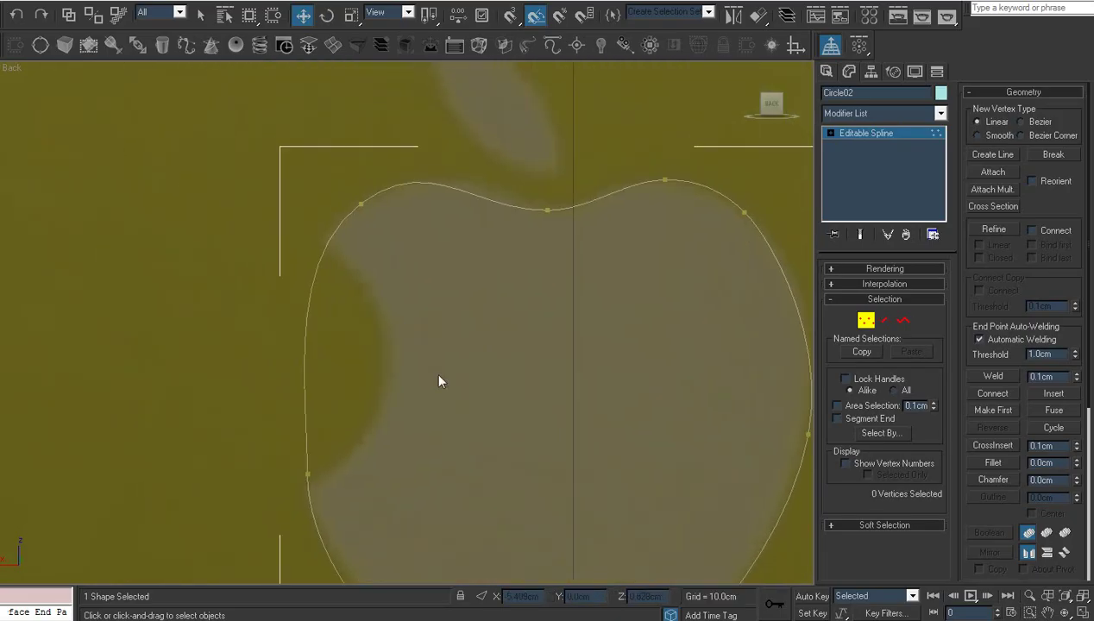
{"action": "middle_click_drag", "start_coordinate": [428, 321], "coordinate": [476, 377]}
{"action": "right_click", "coordinate": [510, 294]}
{"action": "left_click", "coordinate": [488, 365]}
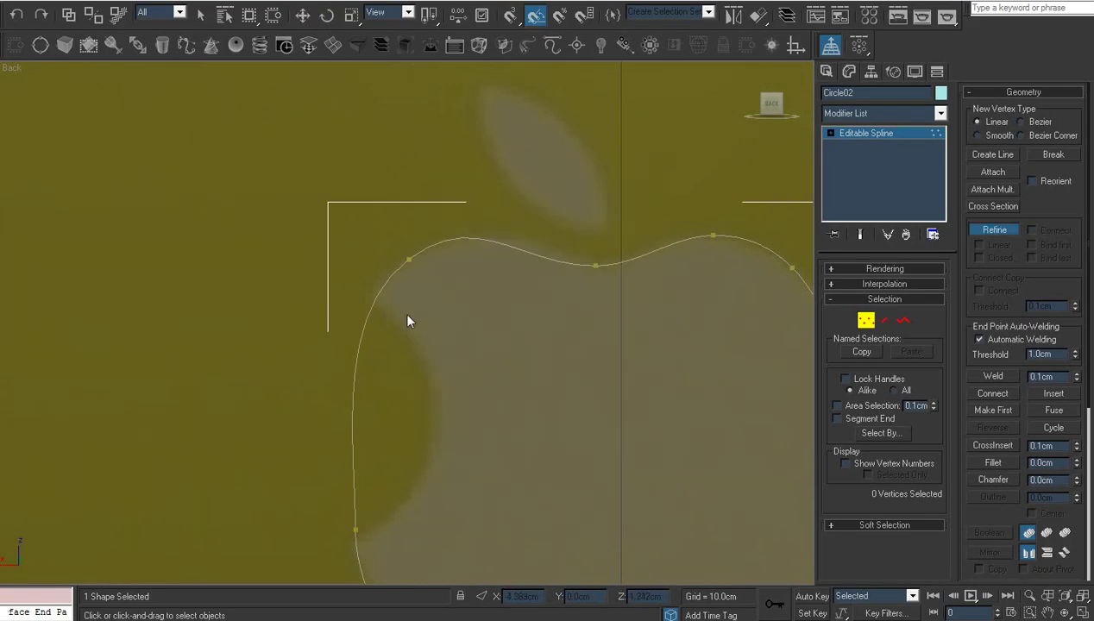
{"action": "left_click", "coordinate": [376, 296]}
{"action": "right_click", "coordinate": [416, 333]}
{"action": "middle_click_drag", "start_coordinate": [436, 367], "coordinate": [423, 325]}
- Refine the outline with a vertex midway along the bite and move it inward along X to about -5.08 cm
{"action": "right_click", "coordinate": [442, 340]}
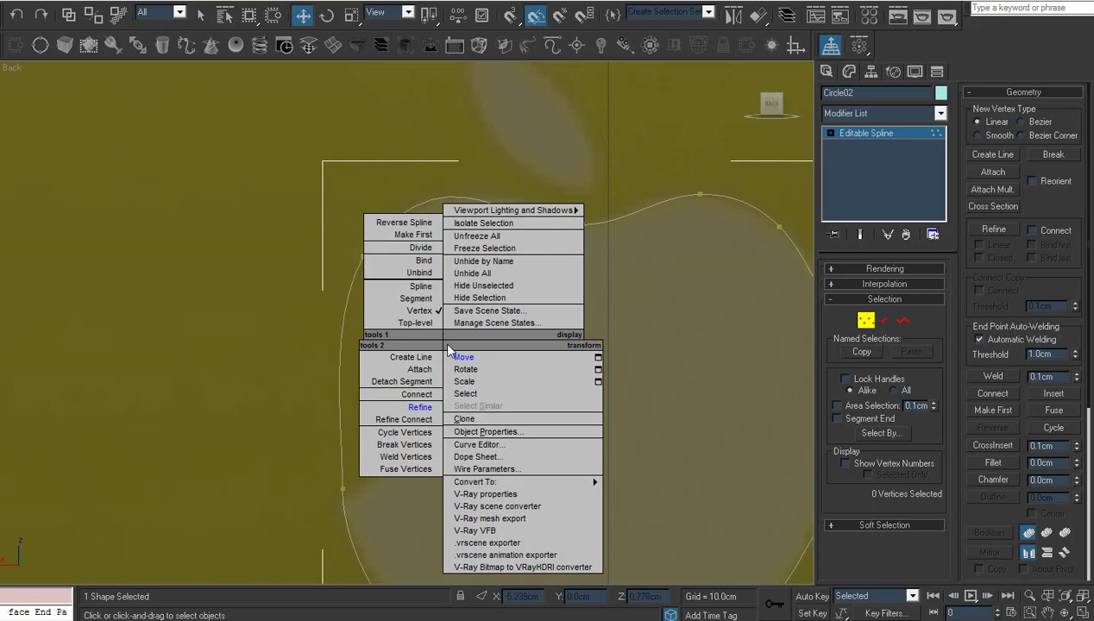
{"action": "left_click", "coordinate": [423, 408]}
{"action": "left_click", "coordinate": [341, 373]}
{"action": "right_click", "coordinate": [378, 391]}
{"action": "left_click_drag", "start_coordinate": [371, 359], "coordinate": [471, 387]}
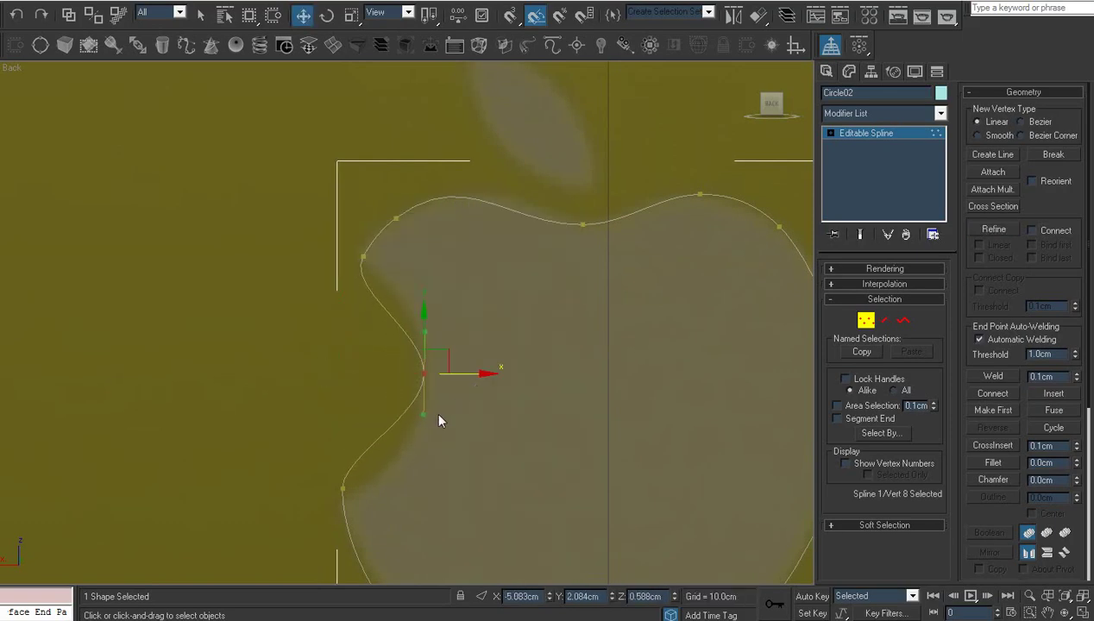
- Scale the bite vertex's tangent handles up along Y to round out the bite's curve
{"action": "mouse_move", "coordinate": [426, 415]}
{"action": "left_mouse_down"}
{"action": "mouse_move", "coordinate": [419, 449]}
{"action": "mouse_move", "coordinate": [430, 428]}
{"action": "left_mouse_up"}
{"action": "right_click", "coordinate": [427, 428]}
{"action": "left_click", "coordinate": [440, 433]}
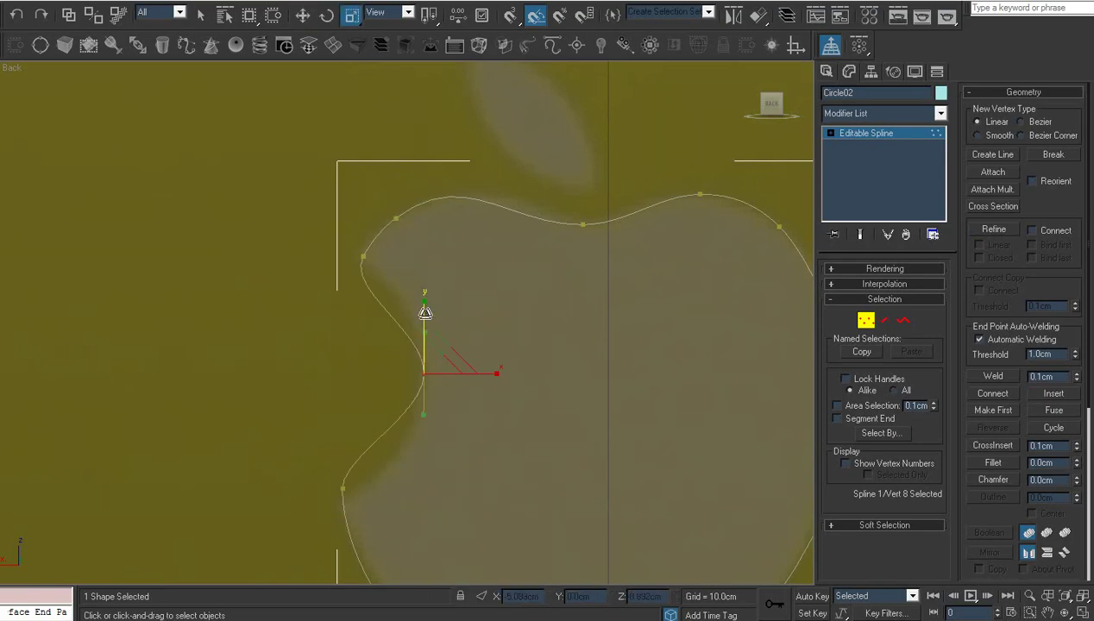
{"action": "left_click_drag", "start_coordinate": [425, 313], "coordinate": [437, 178]}
- Move the bite's middle vertex down slightly along Y to centre the curve on the bite
{"action": "right_click", "coordinate": [464, 249]}
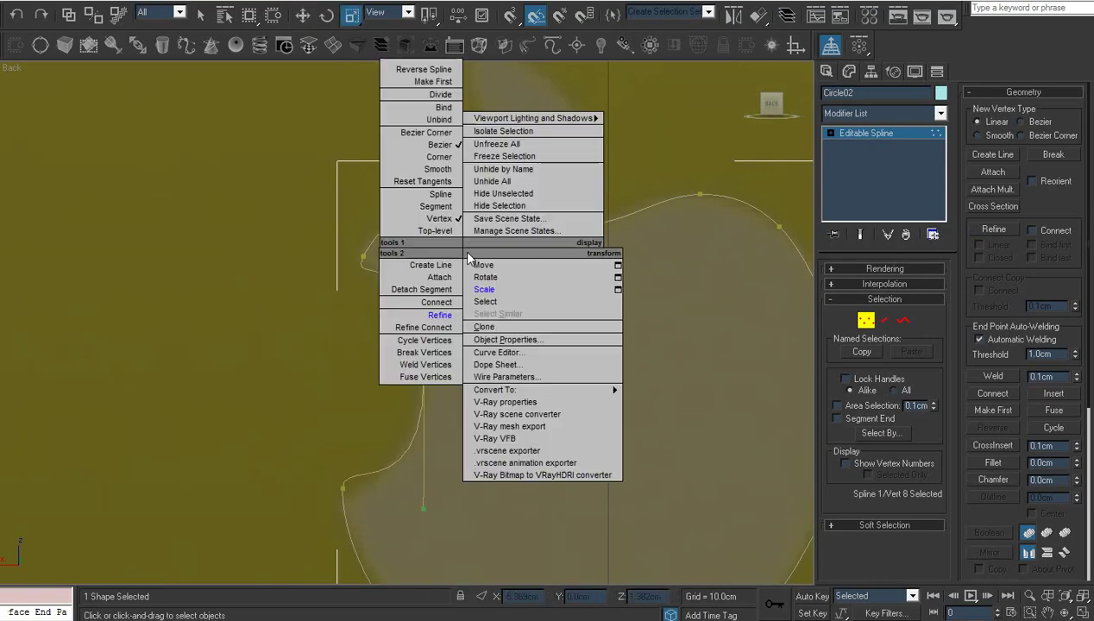
{"action": "left_click", "coordinate": [483, 265]}
{"action": "left_click_drag", "start_coordinate": [428, 327], "coordinate": [428, 341]}
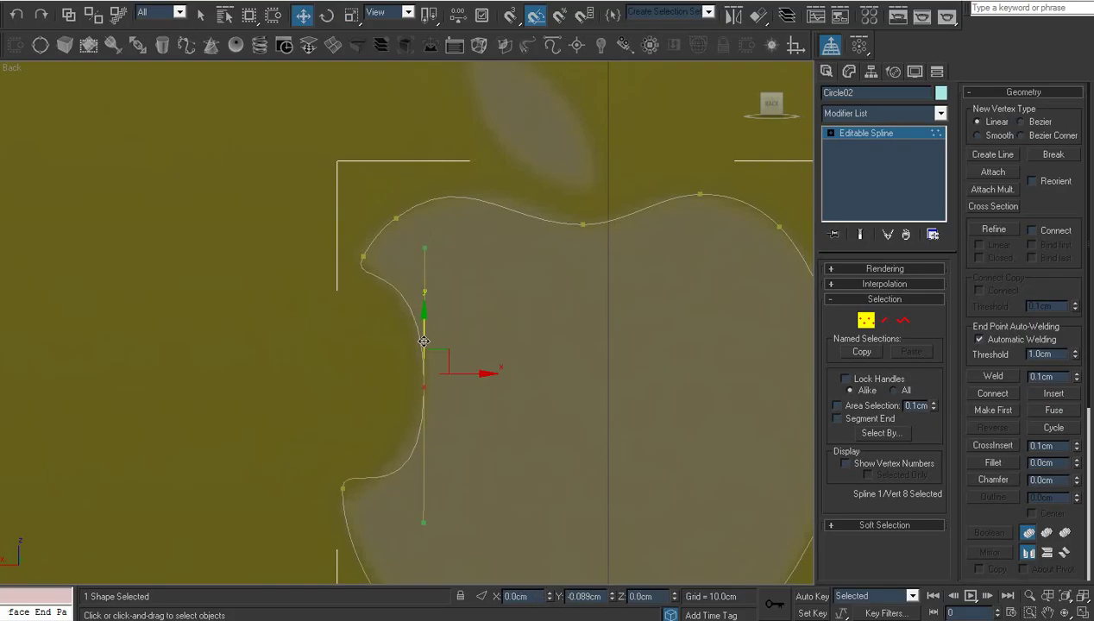
{"action": "left_click", "coordinate": [467, 437]}
- Refine the outline with a new vertex just above the bite's lower tip
{"action": "middle_click_drag", "start_coordinate": [467, 438], "coordinate": [467, 315]}
{"action": "left_click", "coordinate": [343, 367]}
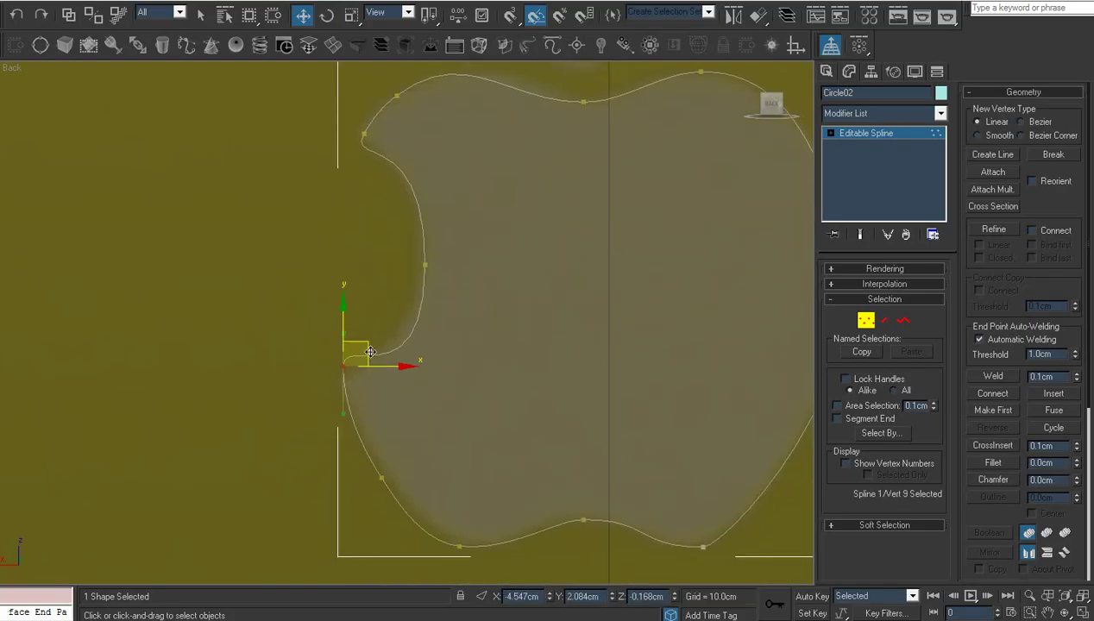
{"action": "scroll", "coordinate": [418, 359], "scroll_direction": "up", "scroll_amount": 2}
{"action": "middle_click_drag", "start_coordinate": [418, 359], "coordinate": [461, 316]}
{"action": "right_click", "coordinate": [502, 313]}
{"action": "left_click", "coordinate": [489, 379]}
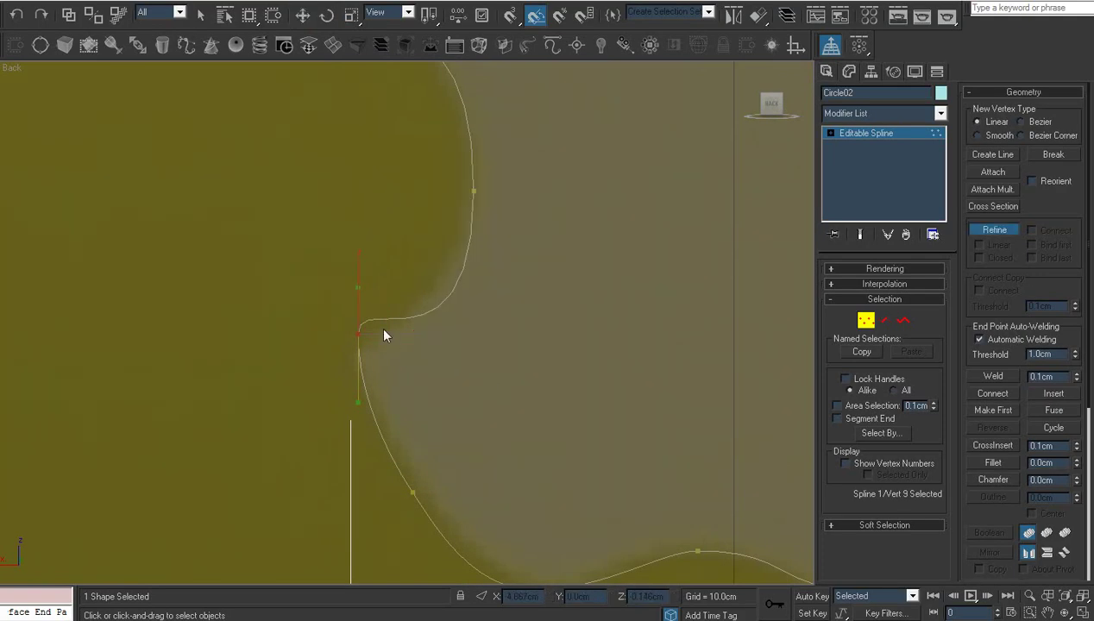
{"action": "left_click", "coordinate": [368, 321]}
{"action": "right_click", "coordinate": [368, 326]}
- Move the bite's lower tip vertex slightly down and nudge the lower-left edge vertex to match the logo's edge
{"action": "left_click_drag", "start_coordinate": [356, 332], "coordinate": [381, 329]}
{"action": "left_click", "coordinate": [402, 426]}
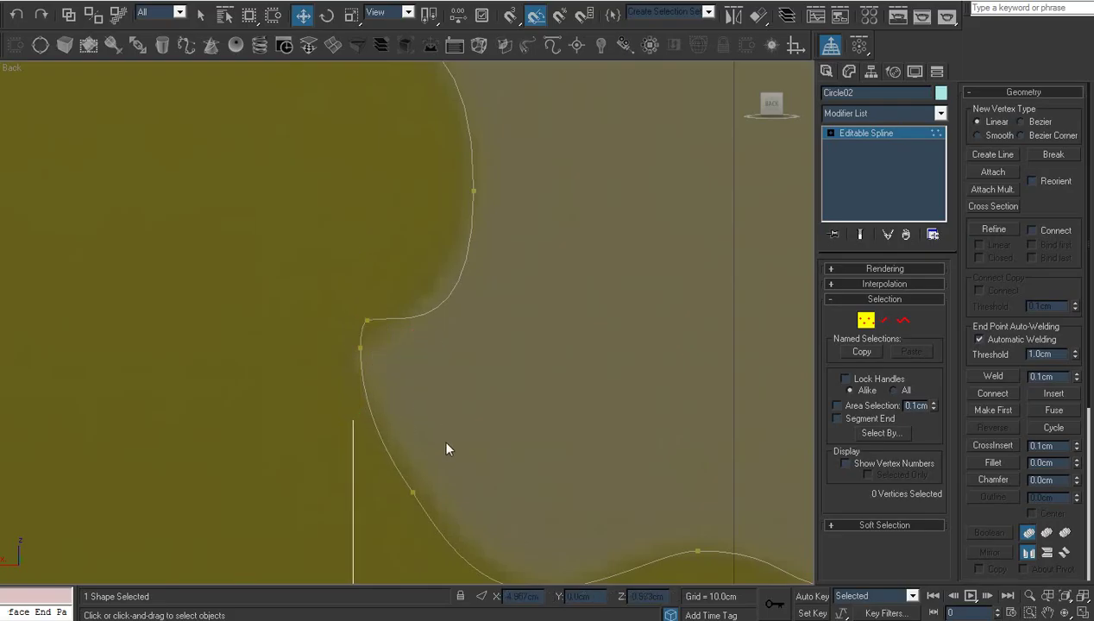
{"action": "left_click", "coordinate": [413, 493]}
{"action": "left_click_drag", "start_coordinate": [433, 475], "coordinate": [429, 478]}
{"action": "left_click", "coordinate": [397, 332]}
- Convert the vertex at the bite's lower tip to a Corner and move it down towards the adjacent vertex
{"action": "left_click", "coordinate": [371, 320]}
{"action": "right_click", "coordinate": [412, 339]}
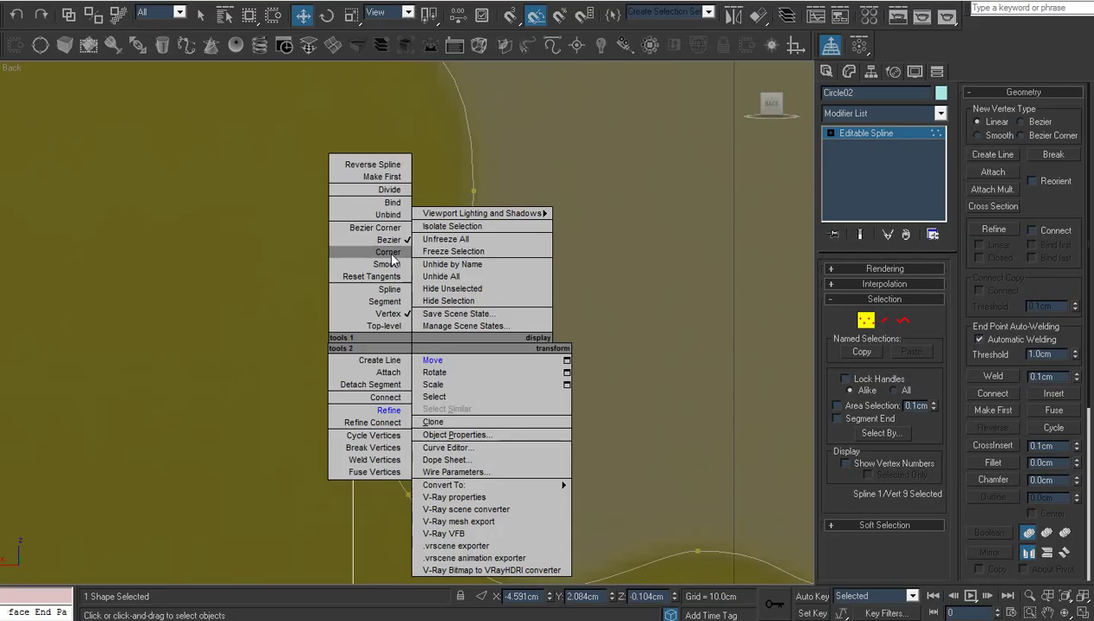
{"action": "left_click", "coordinate": [392, 252]}
{"action": "left_click", "coordinate": [417, 318]}
{"action": "left_click", "coordinate": [370, 320]}
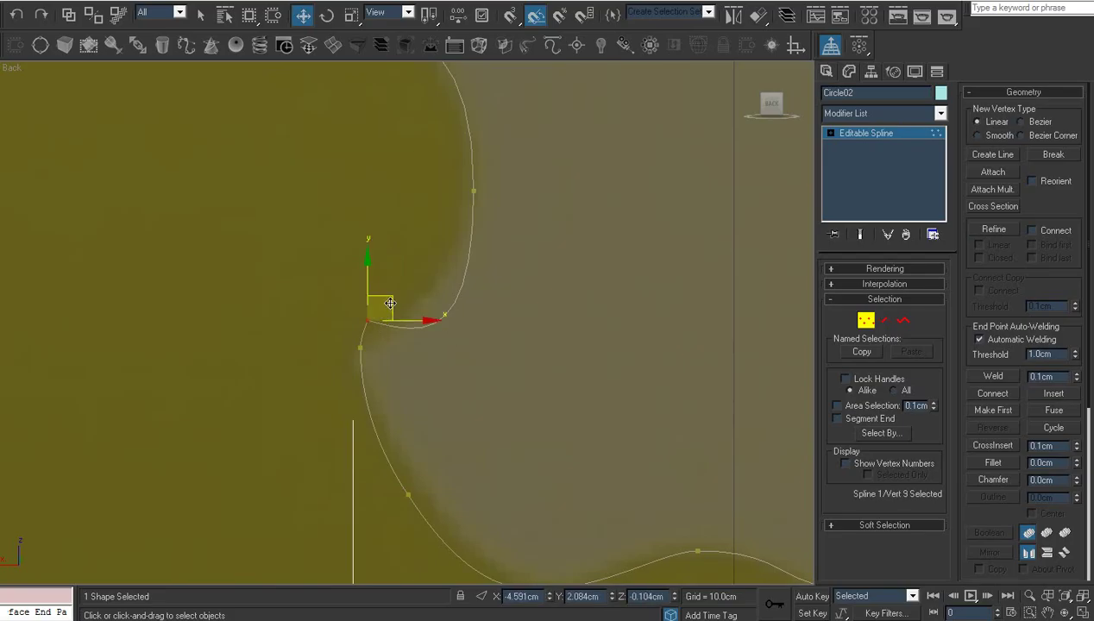
{"action": "left_click_drag", "start_coordinate": [390, 302], "coordinate": [389, 320]}
{"action": "left_click", "coordinate": [493, 278]}
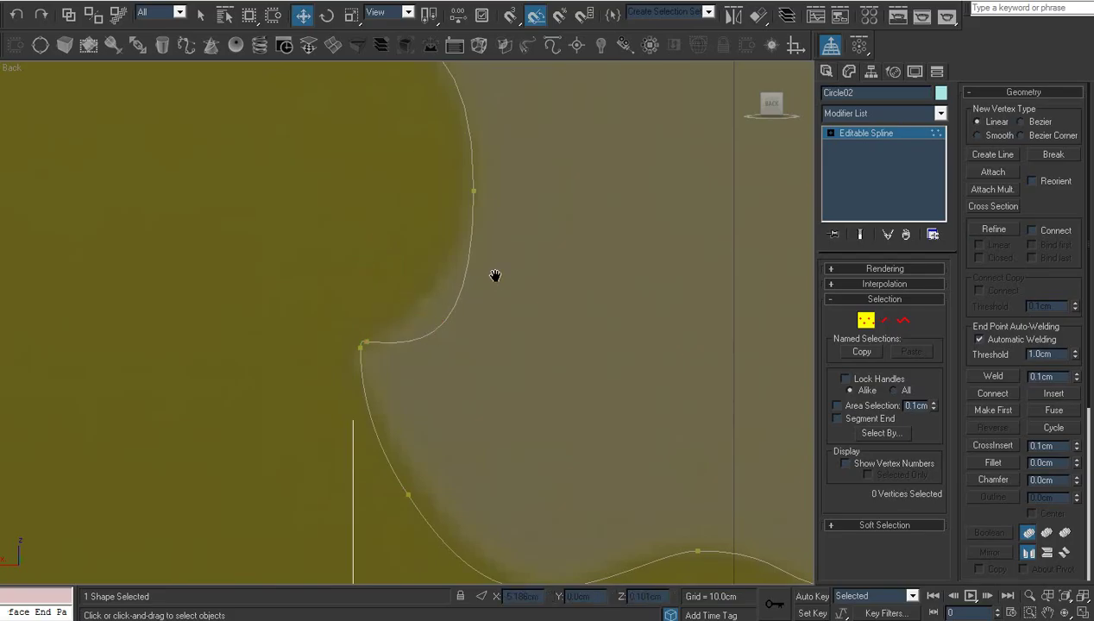
- Scale the tangent handles of the bite's middle vertex along Y to fit the curve to the logo's edge
{"action": "middle_click_drag", "start_coordinate": [496, 276], "coordinate": [504, 400]}
{"action": "left_click", "coordinate": [480, 316]}
{"action": "right_click", "coordinate": [477, 305]}
{"action": "left_click", "coordinate": [510, 348]}
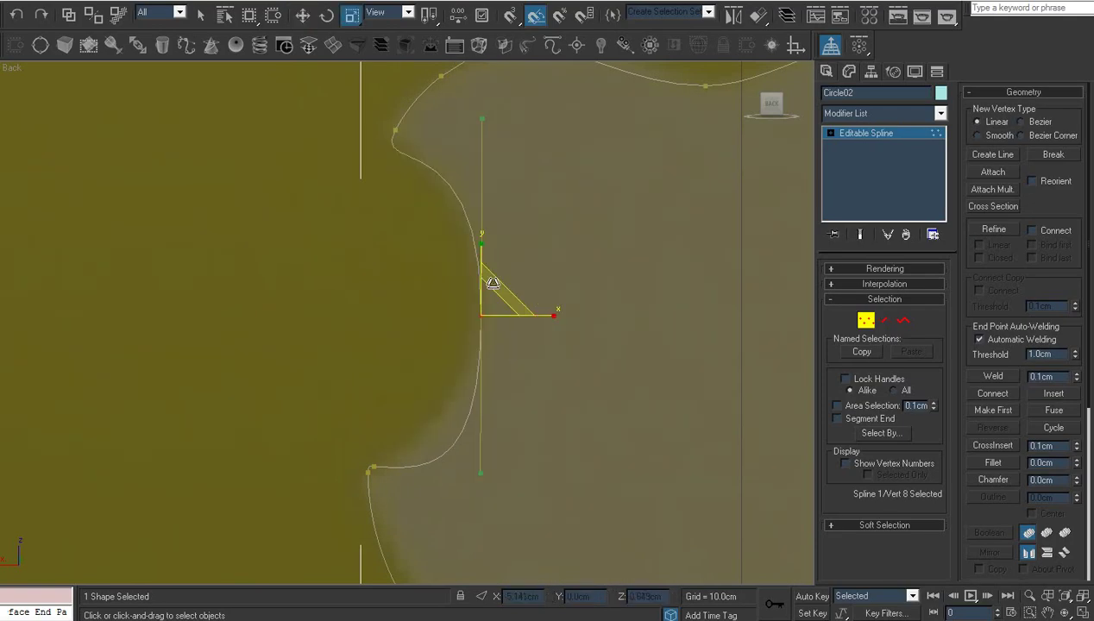
{"action": "left_click_drag", "start_coordinate": [481, 255], "coordinate": [477, 298]}
{"action": "left_click_drag", "start_coordinate": [482, 258], "coordinate": [484, 235]}
{"action": "right_click", "coordinate": [483, 231]}
{"action": "left_click", "coordinate": [501, 246]}
{"action": "left_click", "coordinate": [557, 237]}
- Convert the vertex at the bite's upper tip to a Corner and nudge it up onto the logo's tip
{"action": "middle_click_drag", "start_coordinate": [463, 164], "coordinate": [483, 270]}
{"action": "right_click", "coordinate": [418, 238]}
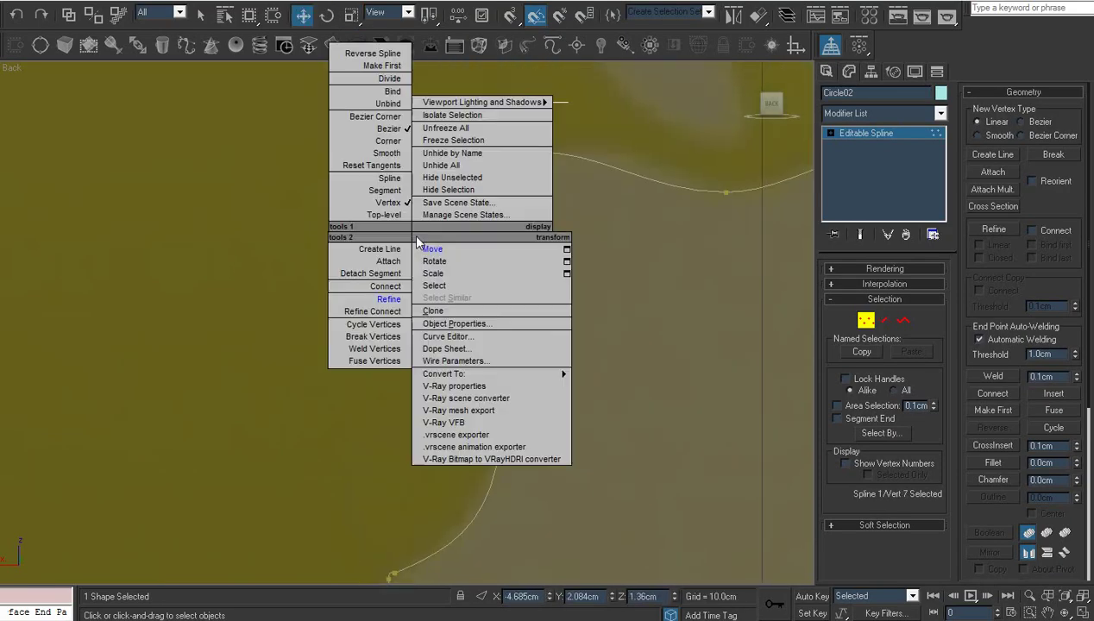
{"action": "left_click", "coordinate": [398, 141]}
{"action": "scroll", "coordinate": [506, 274], "scroll_direction": "up", "scroll_amount": 2}
{"action": "middle_click_drag", "start_coordinate": [508, 295], "coordinate": [509, 336]}
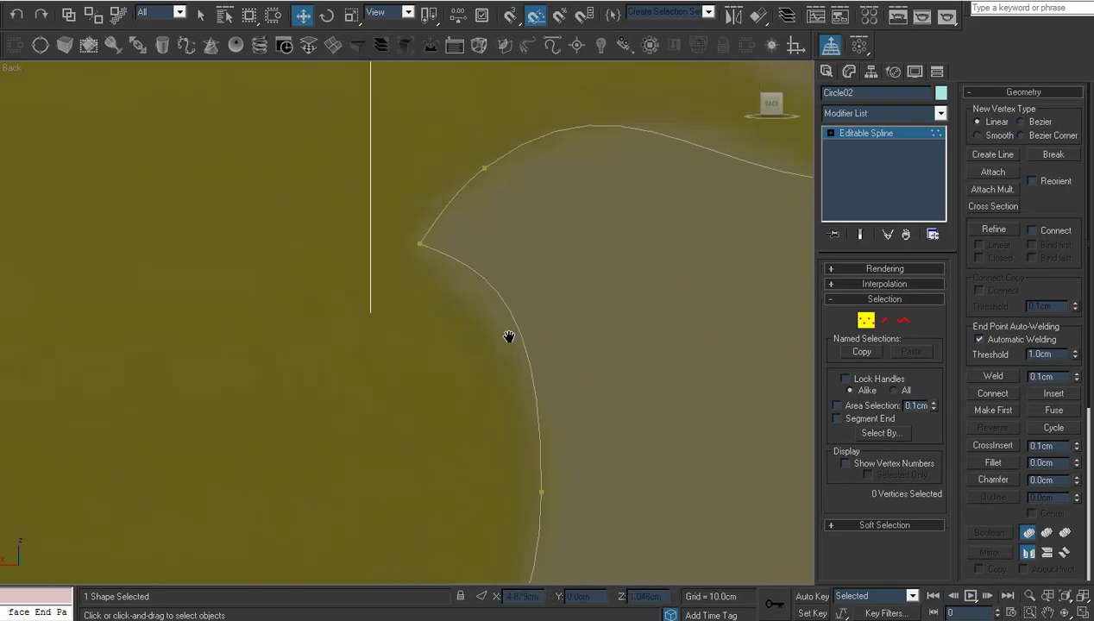
{"action": "mouse_move", "coordinate": [426, 239]}
{"action": "left_mouse_down"}
{"action": "mouse_move", "coordinate": [413, 251]}
{"action": "mouse_move", "coordinate": [431, 228]}
{"action": "left_mouse_up"}
{"action": "left_click", "coordinate": [577, 400]}
- Leave vertex editing and draw a circle centred on the leaf's lower tip within the same shape, with Start New Shape turned off
{"action": "scroll", "coordinate": [577, 397], "scroll_direction": "down", "scroll_amount": 5}
{"action": "middle_click_drag", "start_coordinate": [566, 358], "coordinate": [552, 311]}
{"action": "scroll", "coordinate": [553, 311], "scroll_direction": "down", "scroll_amount": 2}
{"action": "middle_click_drag", "start_coordinate": [582, 398], "coordinate": [488, 419]}
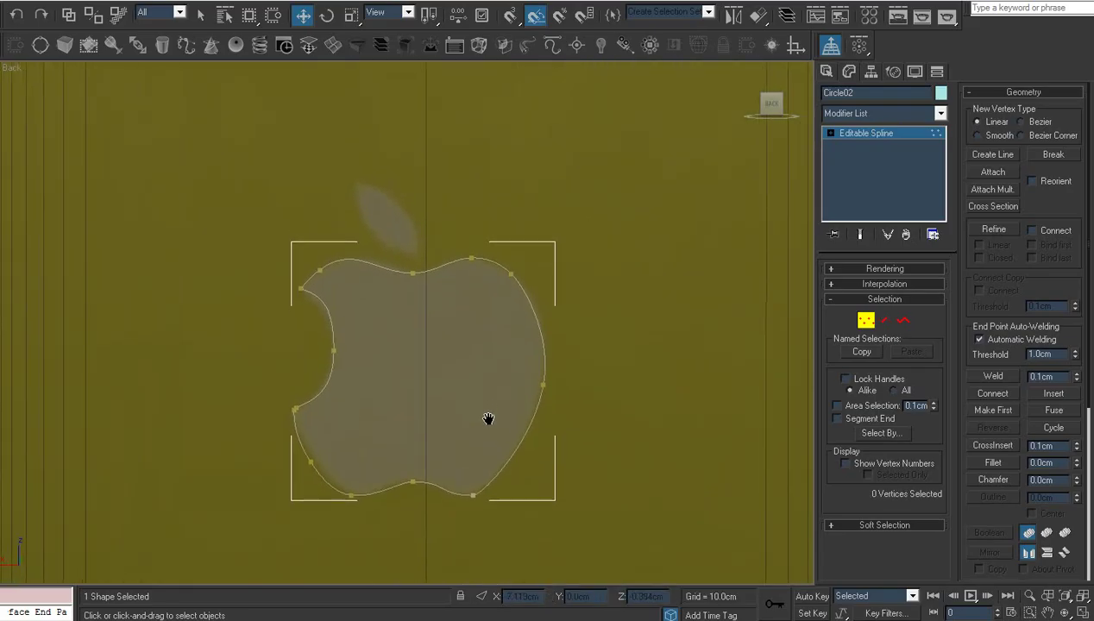
{"action": "middle_click_drag", "start_coordinate": [451, 338], "coordinate": [481, 469]}
{"action": "scroll", "coordinate": [481, 468], "scroll_direction": "up", "scroll_amount": 3}
{"action": "scroll", "coordinate": [512, 376], "scroll_direction": "up", "scroll_amount": 2}
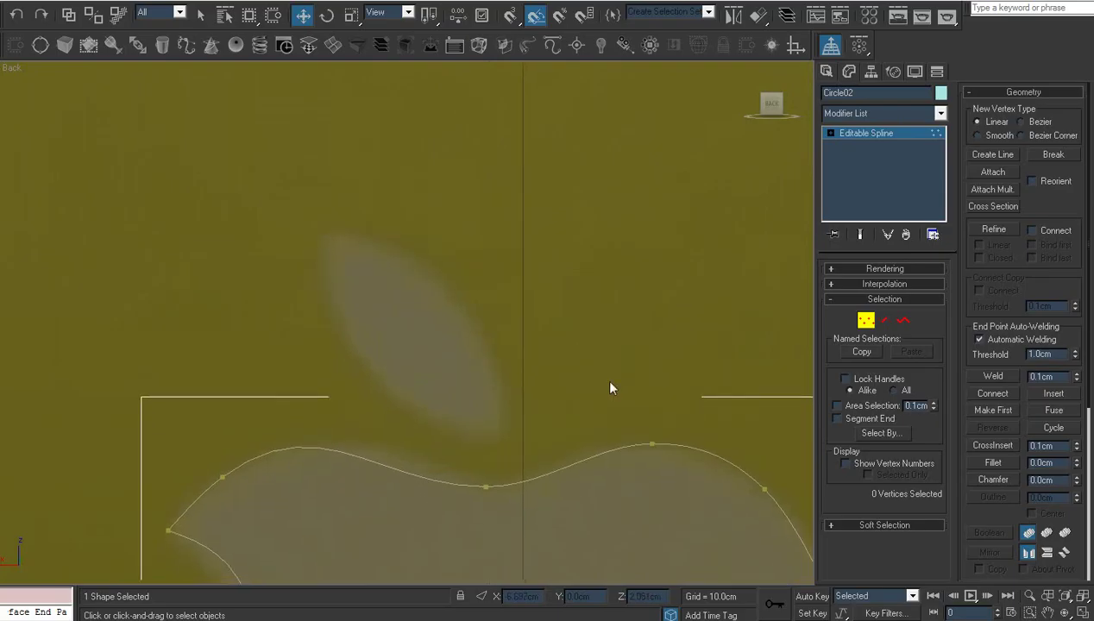
{"action": "left_click", "coordinate": [830, 134]}
{"action": "left_click", "coordinate": [857, 135]}
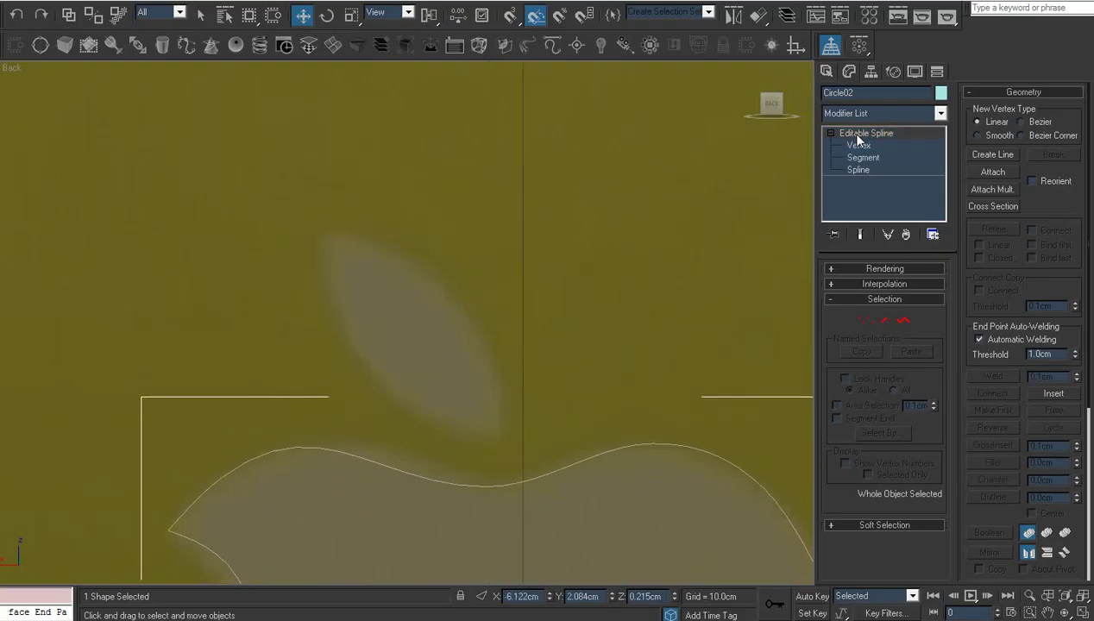
{"action": "left_click", "coordinate": [827, 72]}
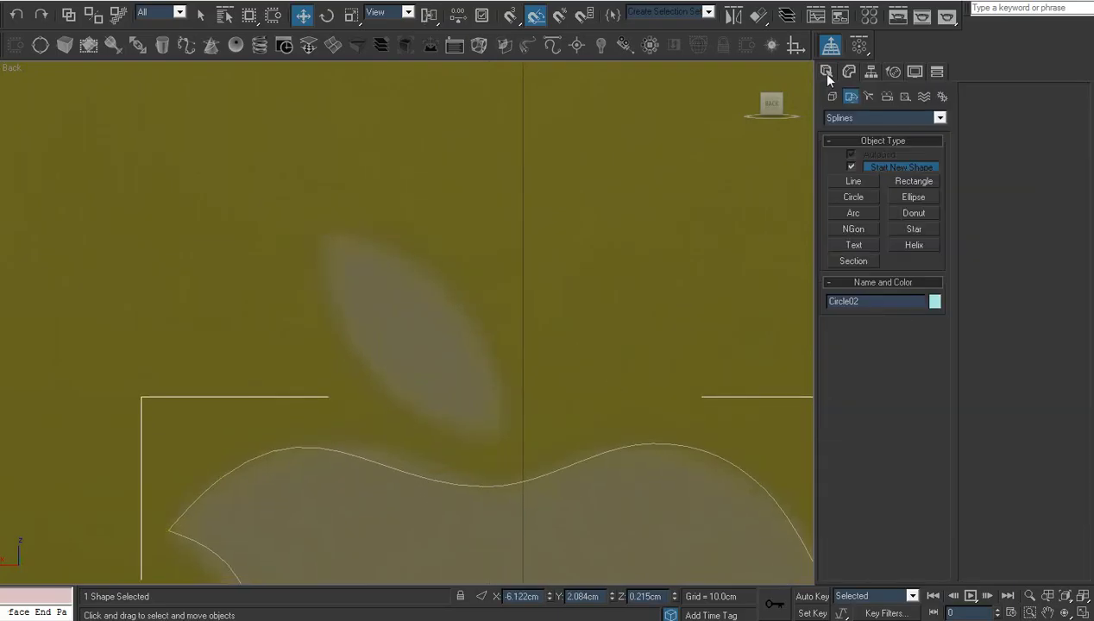
{"action": "left_click", "coordinate": [863, 198]}
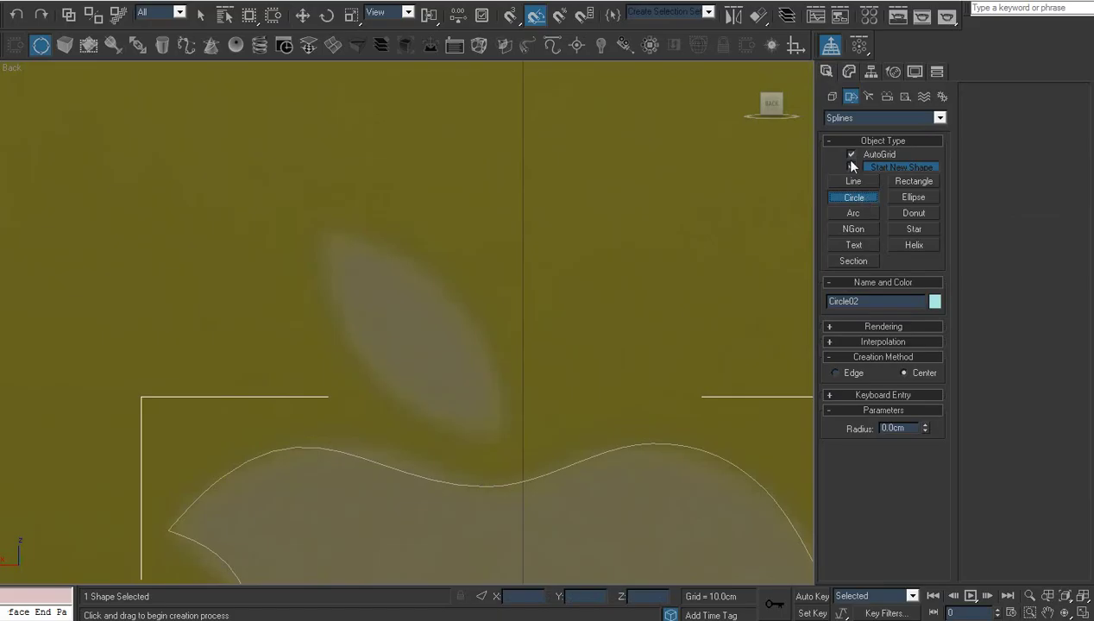
{"action": "left_click", "coordinate": [851, 167]}
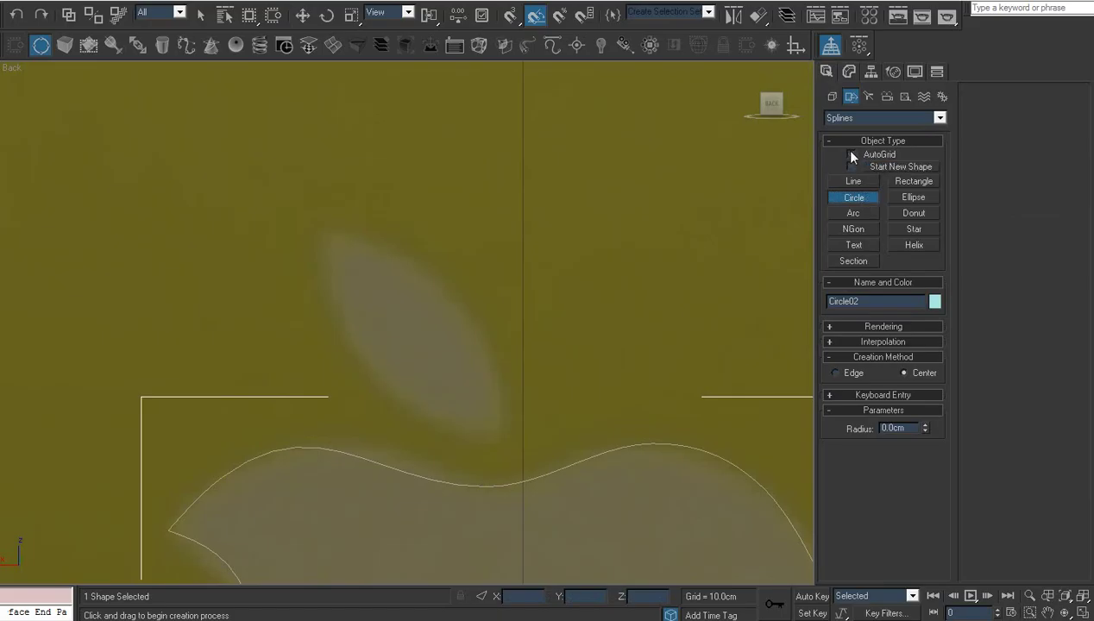
{"action": "left_click_drag", "start_coordinate": [494, 433], "coordinate": [491, 412]}
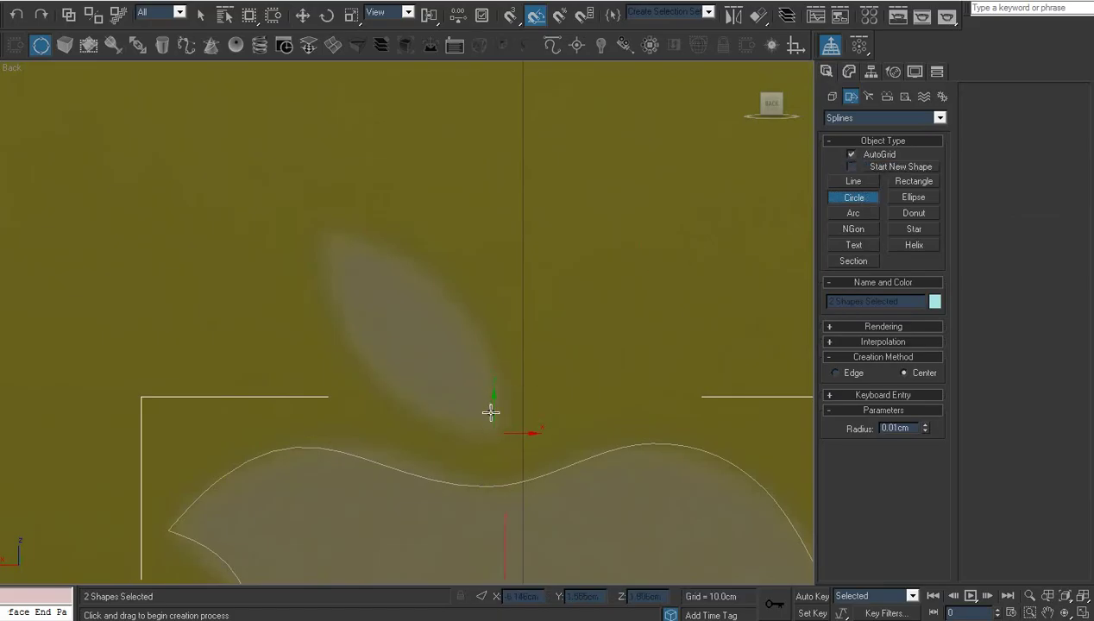
{"action": "left_click_drag", "start_coordinate": [378, 261], "coordinate": [331, 235]}
{"action": "right_click", "coordinate": [330, 237]}
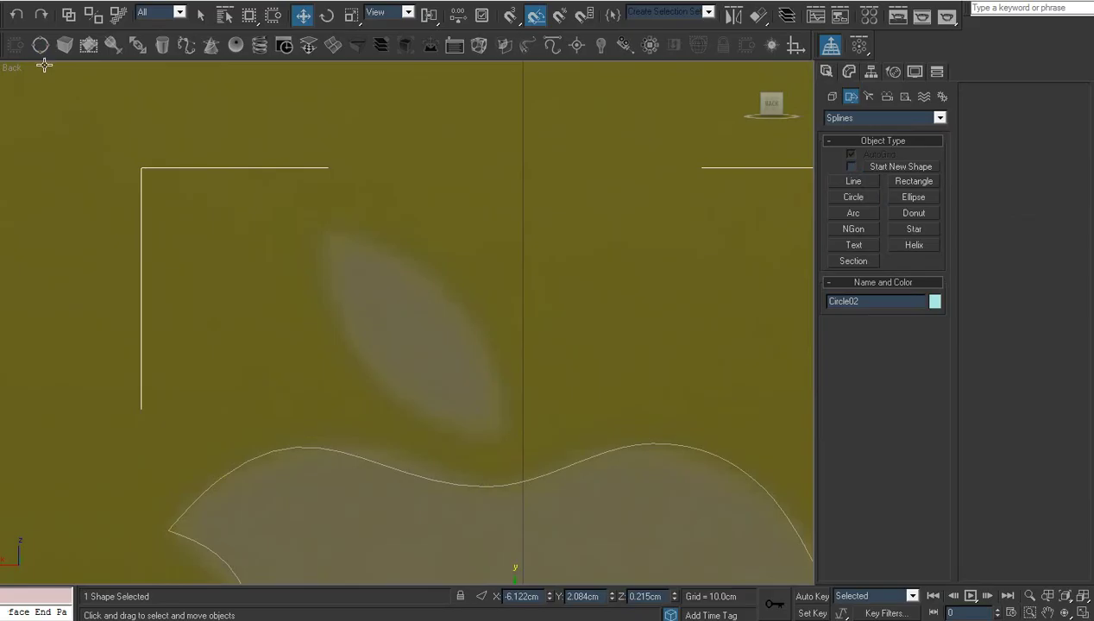
- Display the Back view in Wireframe so the new circle and the apple outline show together
{"action": "right_click", "coordinate": [14, 68]}
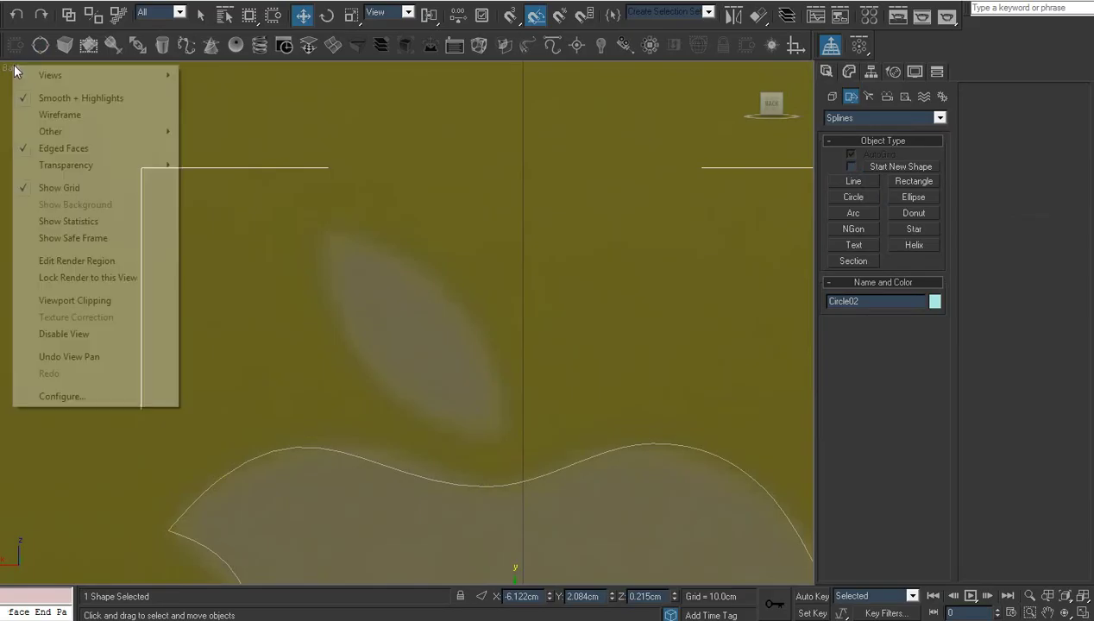
{"action": "left_click", "coordinate": [53, 114]}
{"action": "scroll", "coordinate": [671, 282], "scroll_direction": "down", "scroll_amount": 3}
{"action": "middle_click_drag", "start_coordinate": [682, 282], "coordinate": [483, 279]}
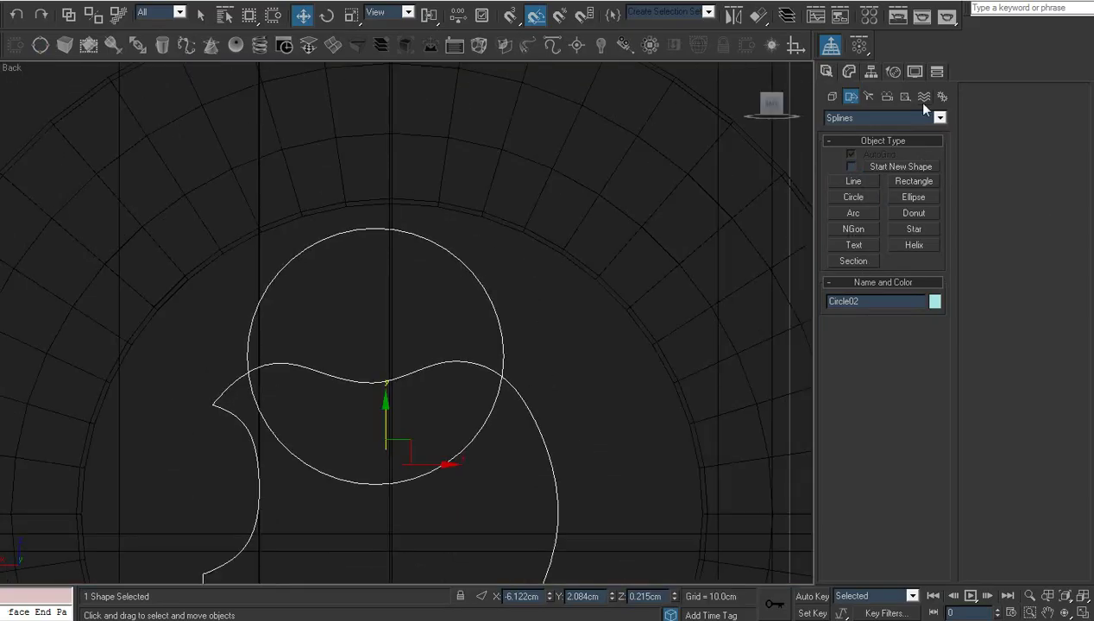
- Select the circle at Spline level and move it along Y in the Top view onto the apple outline's plane
{"action": "left_click", "coordinate": [848, 72]}
{"action": "left_click", "coordinate": [857, 146]}
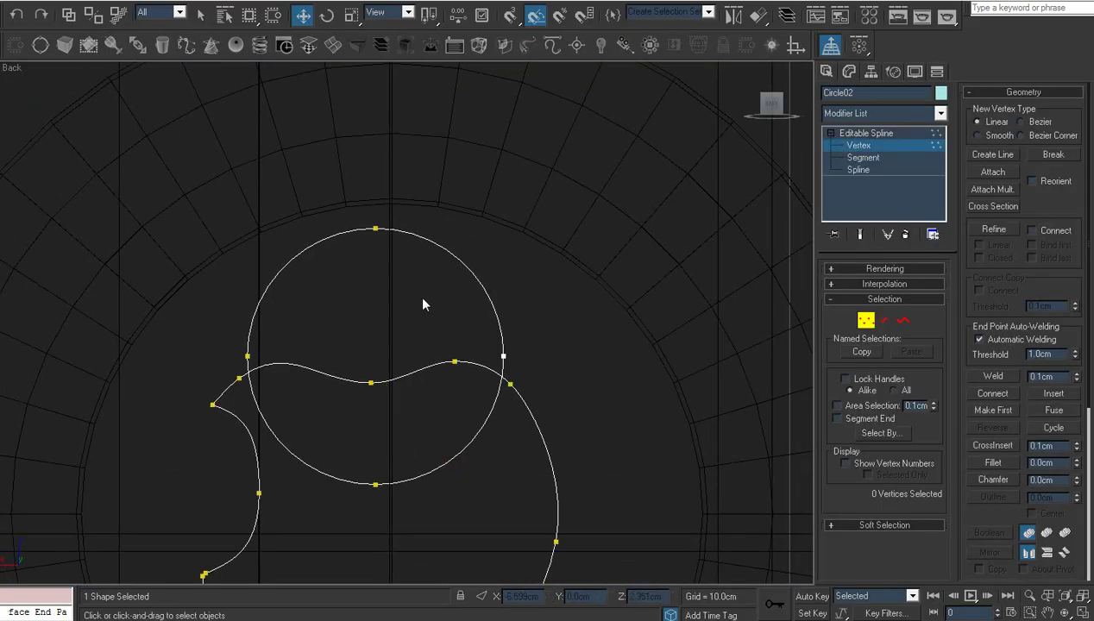
{"action": "left_click", "coordinate": [376, 230]}
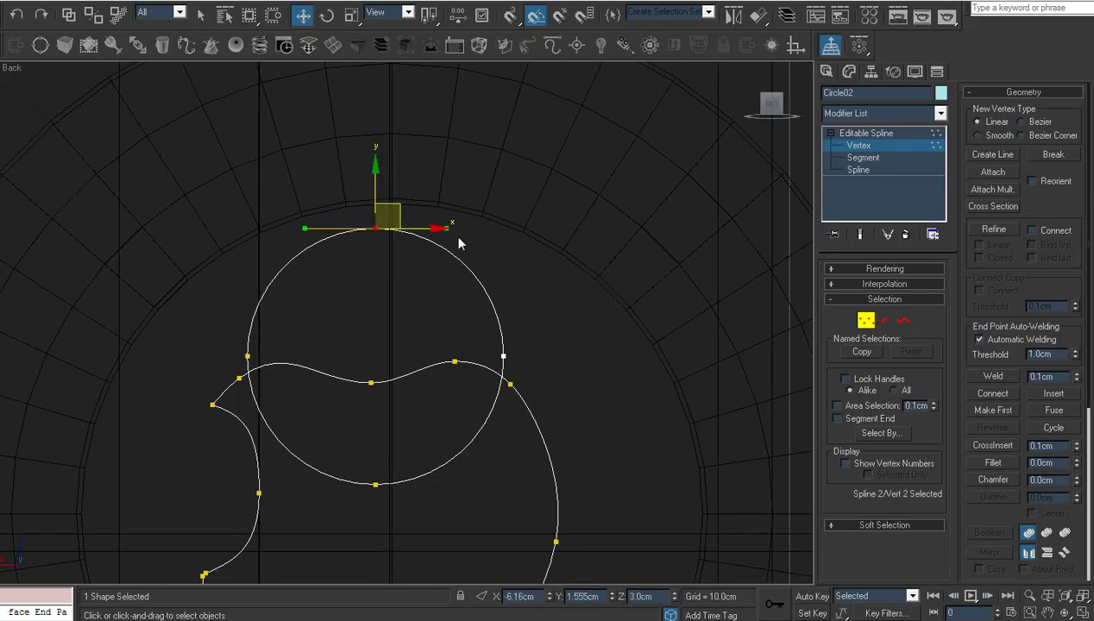
{"action": "left_click", "coordinate": [858, 170]}
{"action": "left_click", "coordinate": [469, 271]}
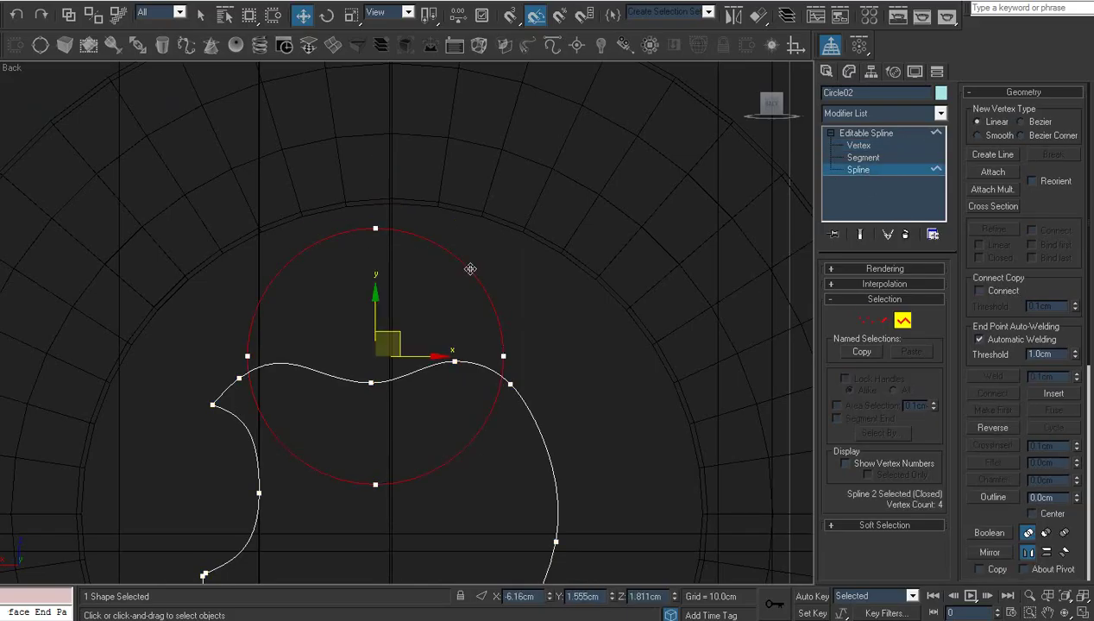
{"action": "key", "text": "r"}
{"action": "key", "text": "t"}
{"action": "key", "text": "z"}
{"action": "scroll", "coordinate": [510, 371], "scroll_direction": "down", "scroll_amount": 5}
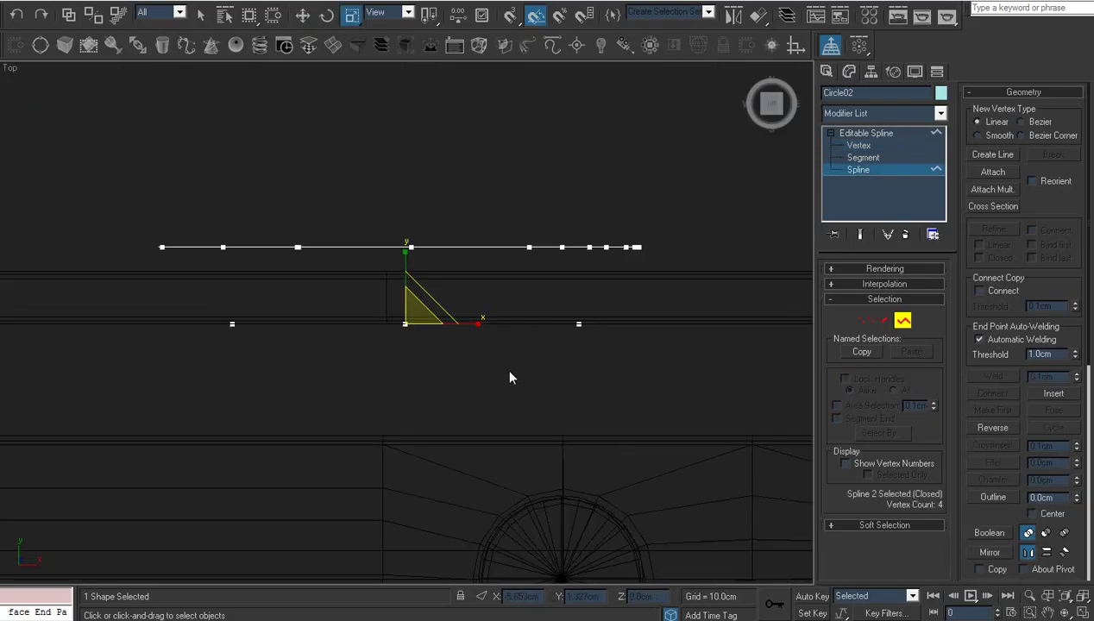
{"action": "right_click", "coordinate": [507, 369]}
{"action": "left_click", "coordinate": [520, 385]}
{"action": "middle_click_drag", "start_coordinate": [485, 378], "coordinate": [523, 414]}
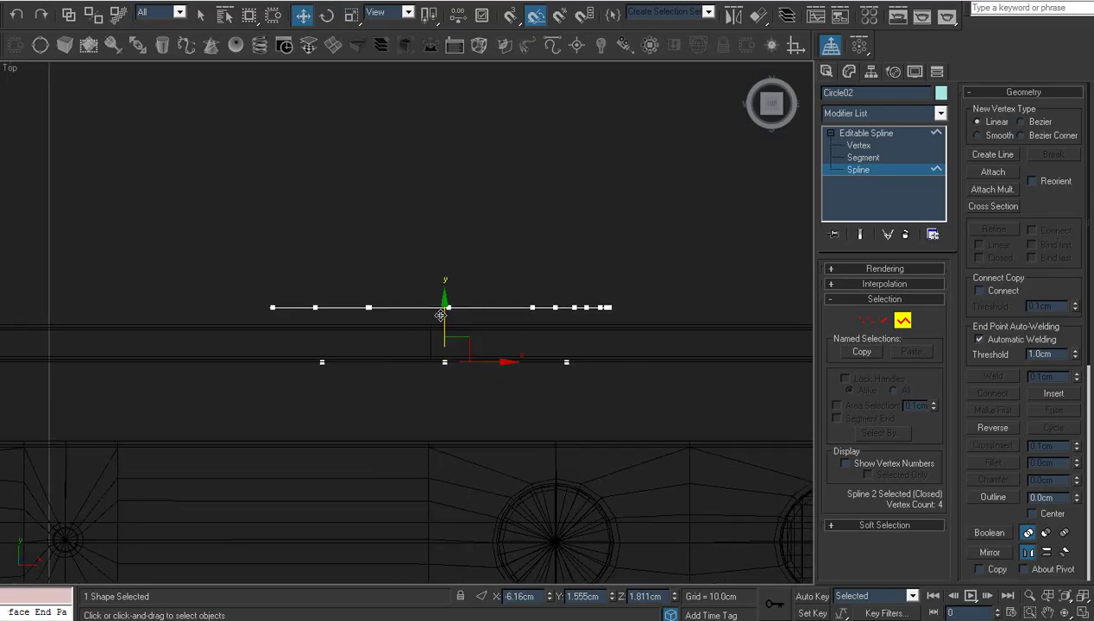
{"action": "left_click_drag", "start_coordinate": [444, 311], "coordinate": [444, 257]}
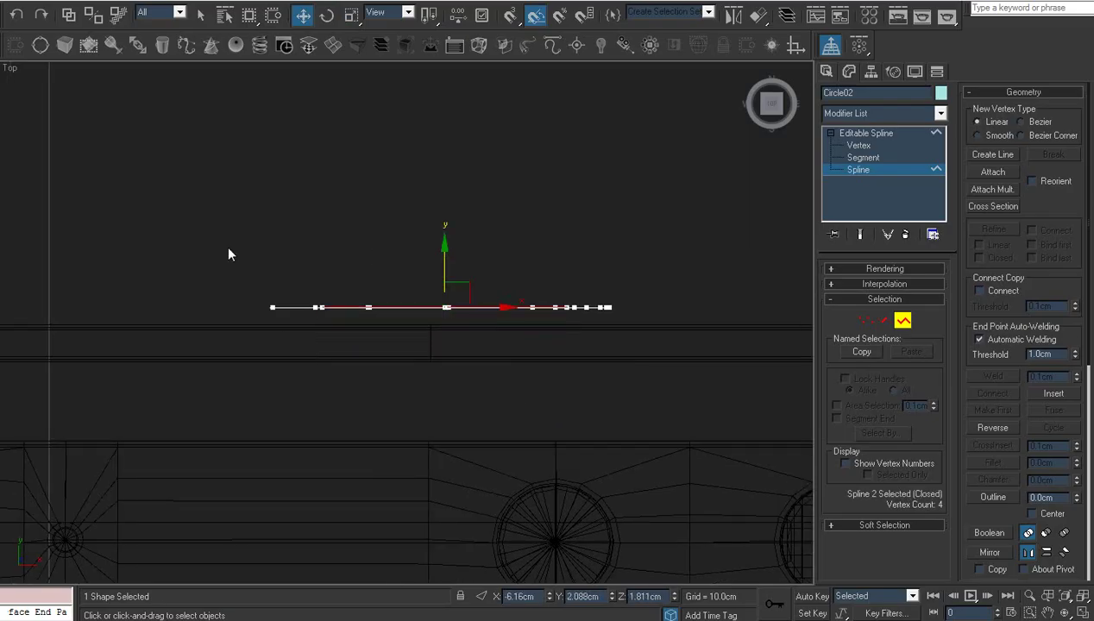
- Select both splines with the Scale tool active, return to the Back view and clear the selection
{"action": "left_click_drag", "start_coordinate": [218, 252], "coordinate": [716, 369]}
{"action": "right_click", "coordinate": [689, 300]}
{"action": "left_click", "coordinate": [708, 339]}
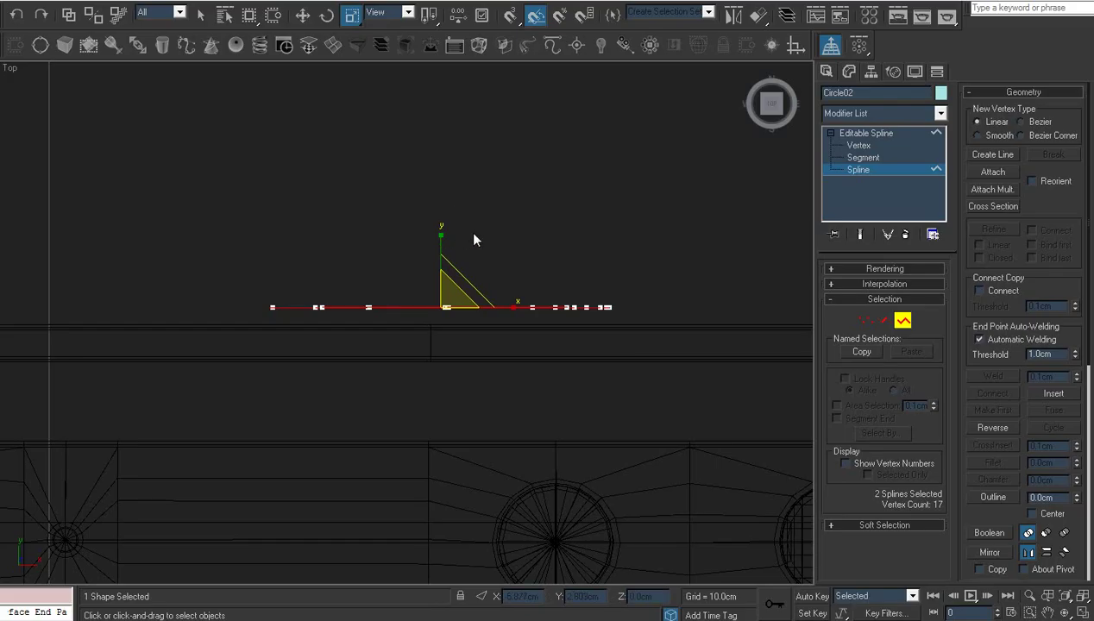
{"action": "key", "text": "v"}
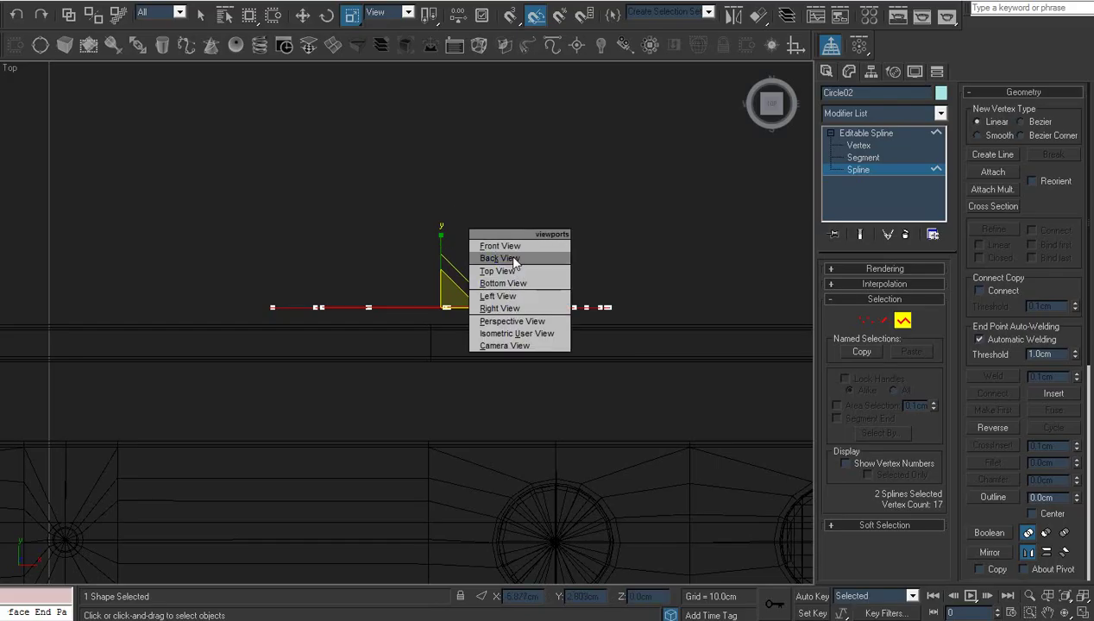
{"action": "left_click", "coordinate": [513, 259]}
{"action": "scroll", "coordinate": [513, 262], "scroll_direction": "down", "scroll_amount": 2}
{"action": "middle_click_drag", "start_coordinate": [513, 261], "coordinate": [515, 305]}
{"action": "left_click", "coordinate": [511, 264]}
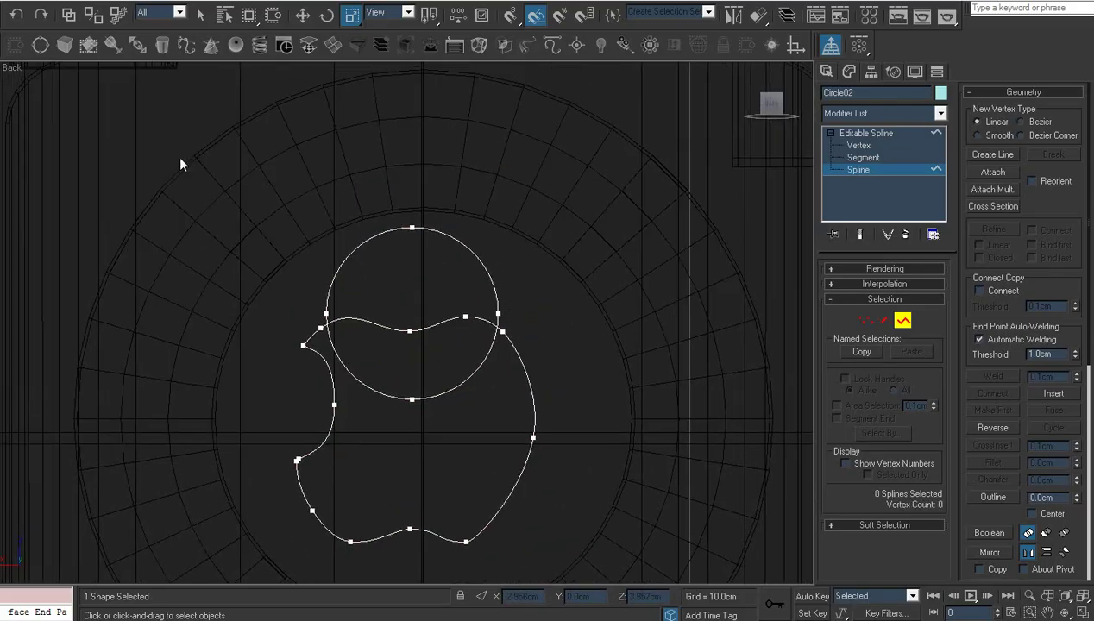
- Leave Spline level and set the Back view's display to Smooth + Highlights
{"action": "right_click", "coordinate": [9, 69]}
{"action": "left_click", "coordinate": [66, 121]}
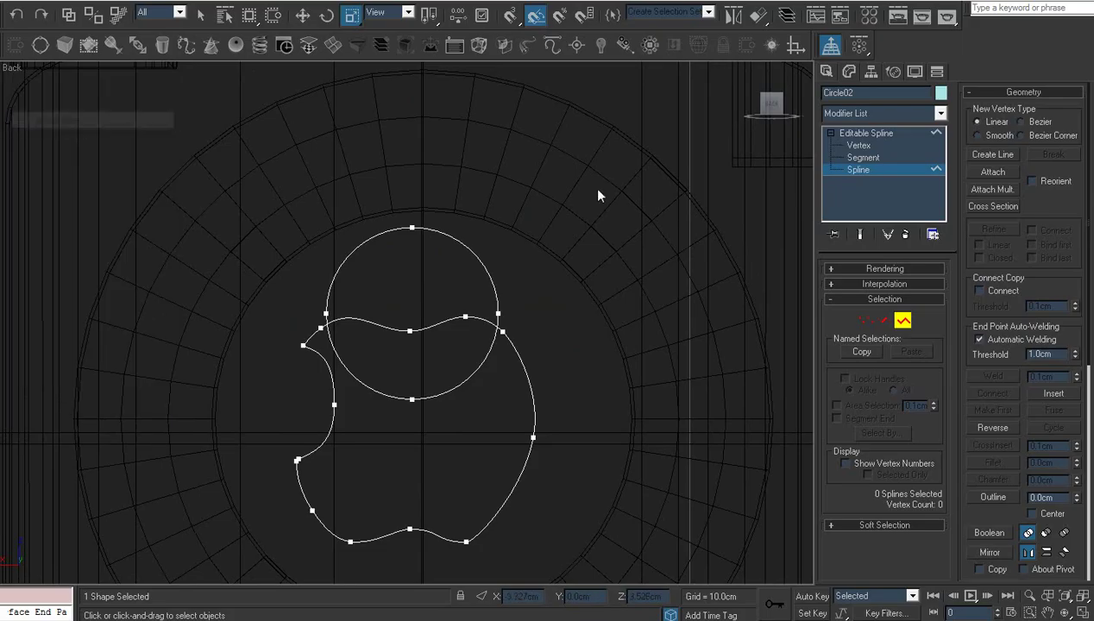
{"action": "left_click", "coordinate": [866, 135]}
{"action": "right_click", "coordinate": [12, 72]}
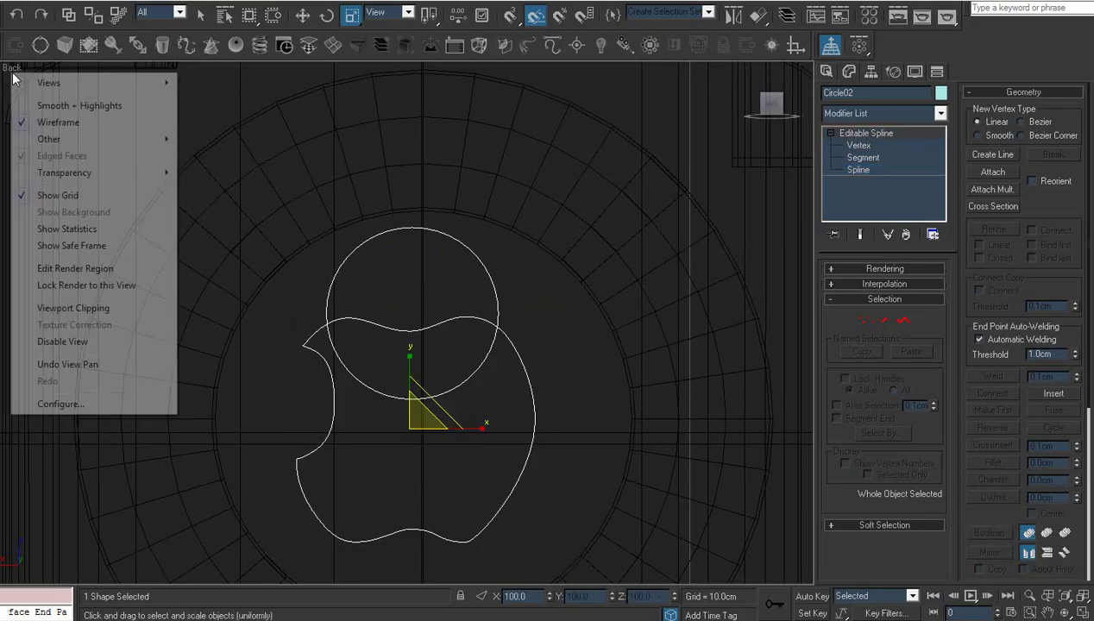
{"action": "left_click", "coordinate": [58, 124]}
{"action": "right_click", "coordinate": [19, 72]}
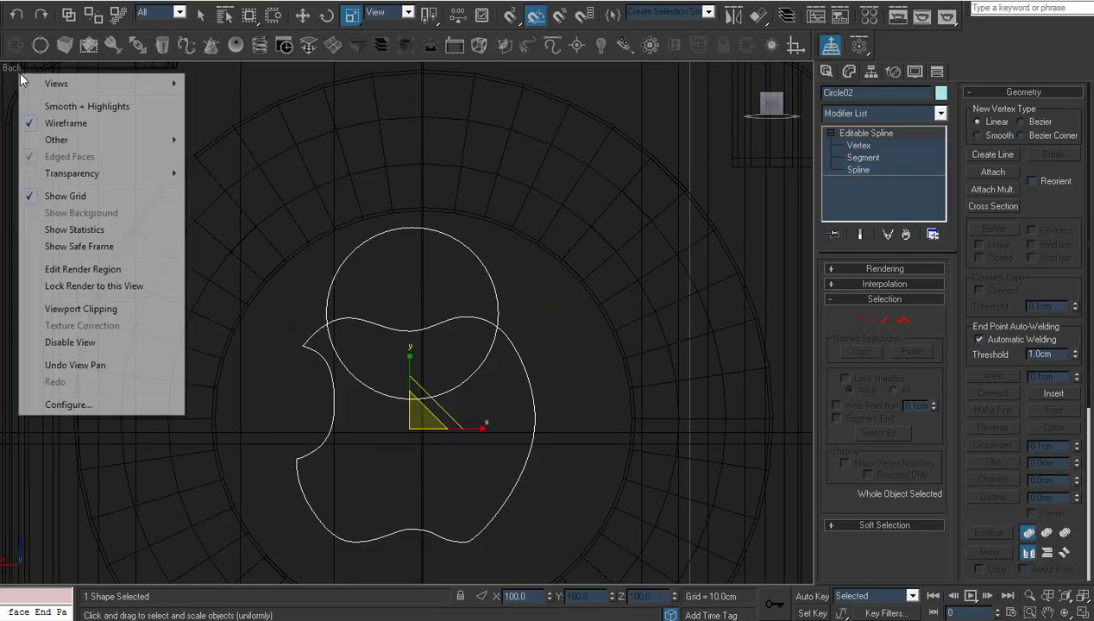
{"action": "left_click", "coordinate": [52, 108]}
{"action": "middle_click_drag", "start_coordinate": [391, 233], "coordinate": [363, 210]}
- Move the circle's uppermost vertex onto the leaf's upper tip and convert it to a Corner
{"action": "left_click", "coordinate": [858, 171]}
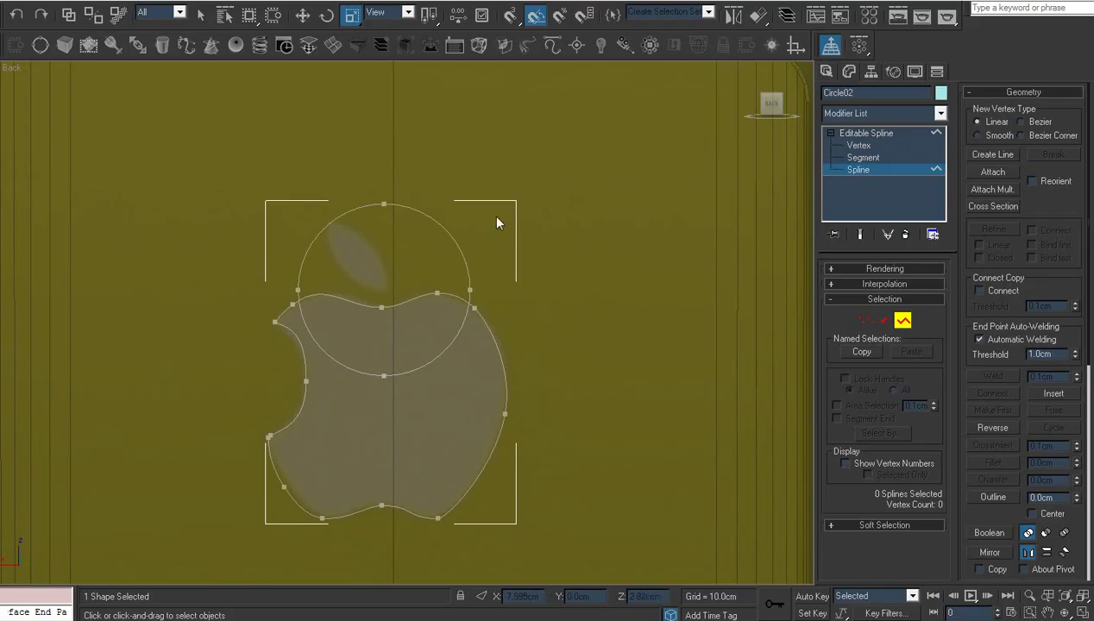
{"action": "left_click", "coordinate": [447, 233]}
{"action": "key", "text": "z"}
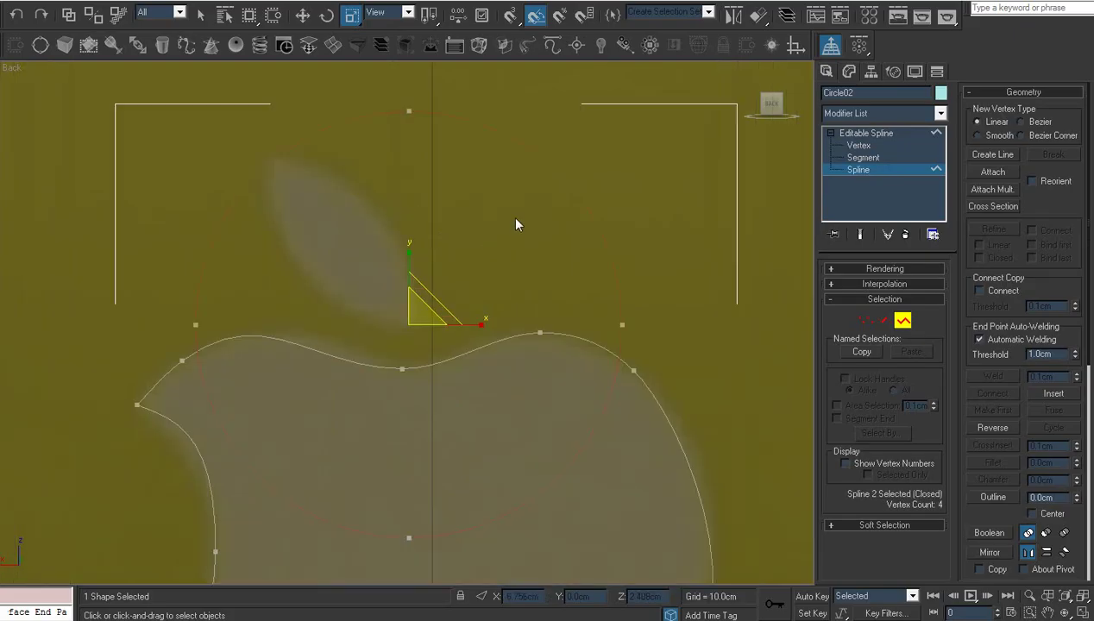
{"action": "key", "text": "1"}
{"action": "right_click", "coordinate": [380, 160]}
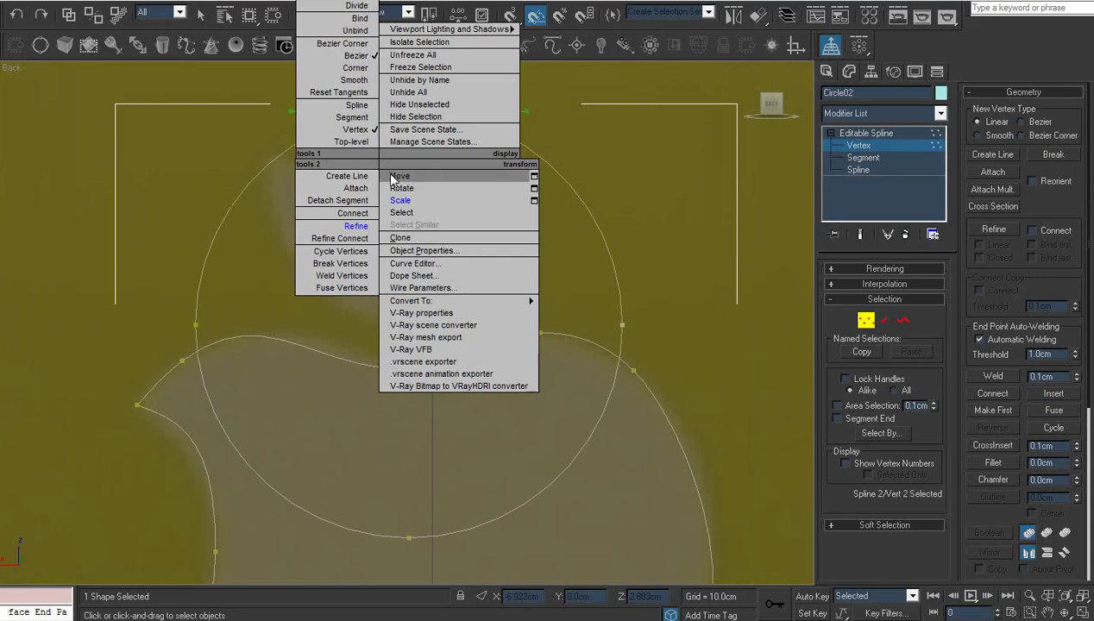
{"action": "left_click", "coordinate": [397, 176]}
{"action": "left_click_drag", "start_coordinate": [432, 97], "coordinate": [296, 142]}
{"action": "right_click", "coordinate": [363, 208]}
{"action": "left_click", "coordinate": [332, 117]}
{"action": "left_click", "coordinate": [705, 278]}
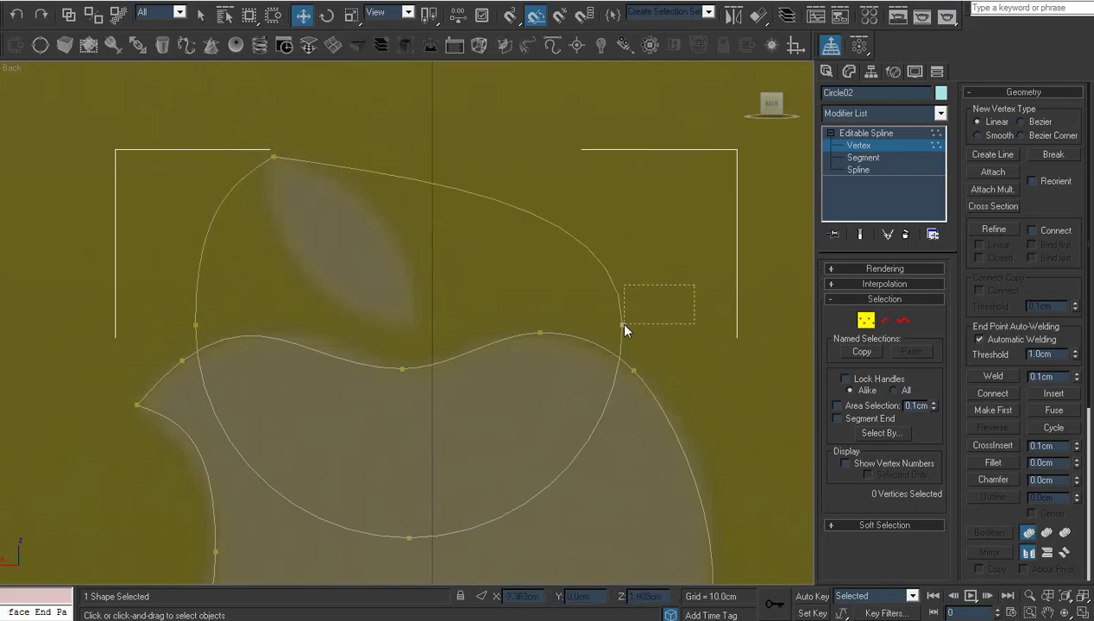
- Convert the circle's right-hand vertex to a Corner and move it beside the leaf's upper right edge
{"action": "left_click_drag", "start_coordinate": [624, 325], "coordinate": [611, 336]}
{"action": "right_click", "coordinate": [641, 302]}
{"action": "left_click", "coordinate": [620, 212]}
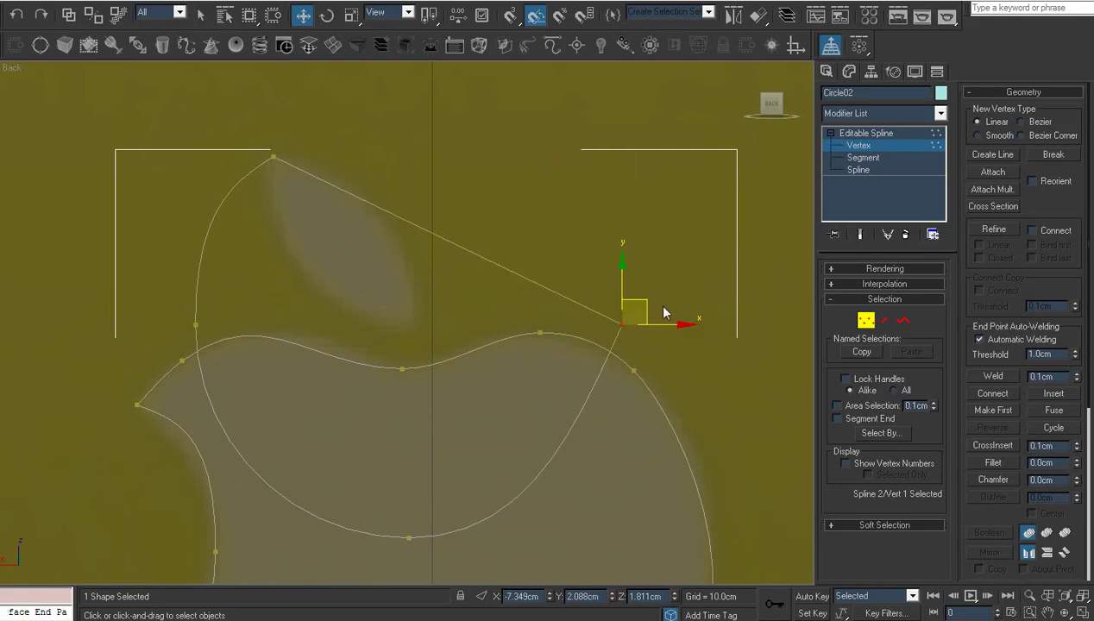
{"action": "left_click_drag", "start_coordinate": [620, 283], "coordinate": [622, 285]}
{"action": "left_click_drag", "start_coordinate": [667, 298], "coordinate": [397, 181]}
{"action": "left_click", "coordinate": [451, 333]}
- Convert the circle's lowest vertex to a Corner and move it onto the leaf's lower tip
{"action": "left_click_drag", "start_coordinate": [389, 549], "coordinate": [387, 551]}
{"action": "right_click", "coordinate": [451, 518]}
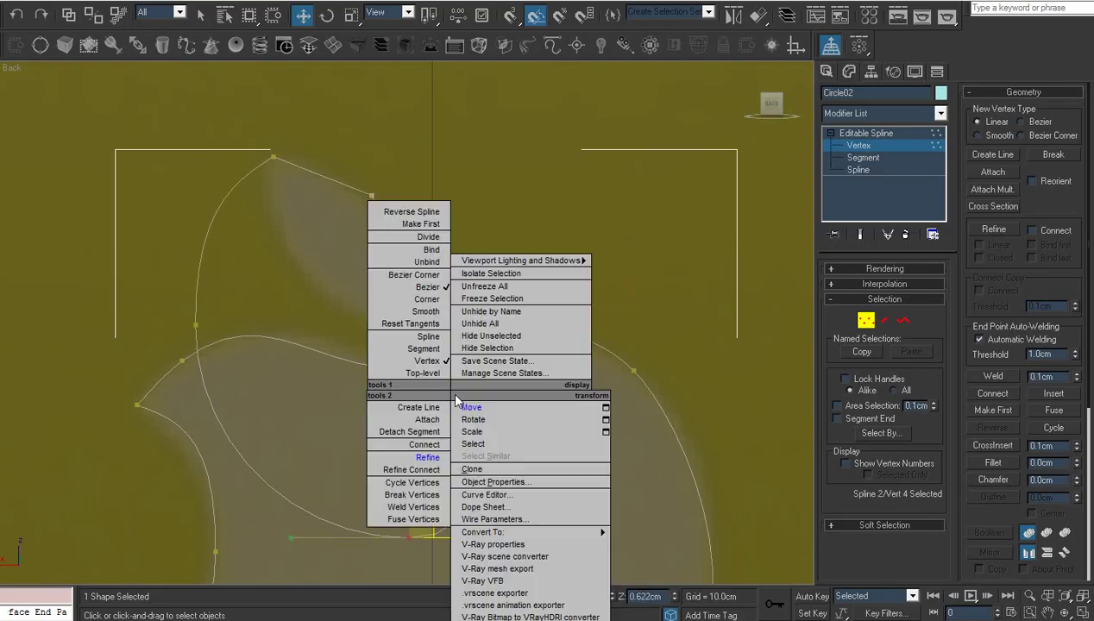
{"action": "left_click", "coordinate": [434, 300]}
{"action": "left_click_drag", "start_coordinate": [433, 518], "coordinate": [445, 307]}
- Convert the circle's left-hand vertex to a Corner and move it beside the leaf's lower left edge
{"action": "left_click", "coordinate": [195, 322]}
{"action": "right_click", "coordinate": [196, 323]}
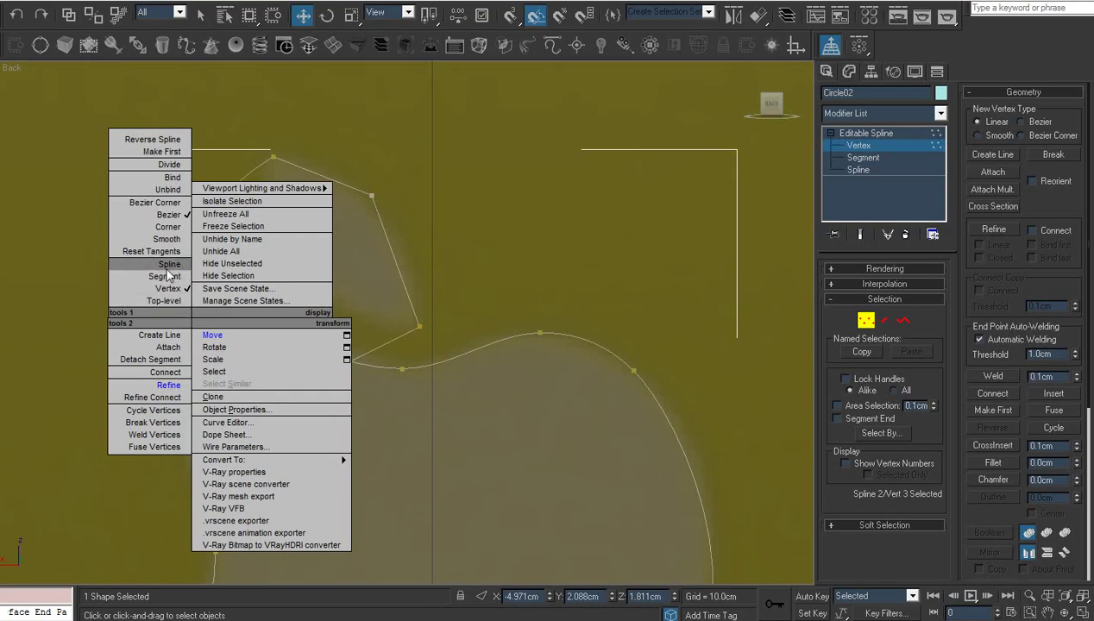
{"action": "left_click", "coordinate": [169, 227]}
{"action": "left_click_drag", "start_coordinate": [218, 304], "coordinate": [315, 255]}
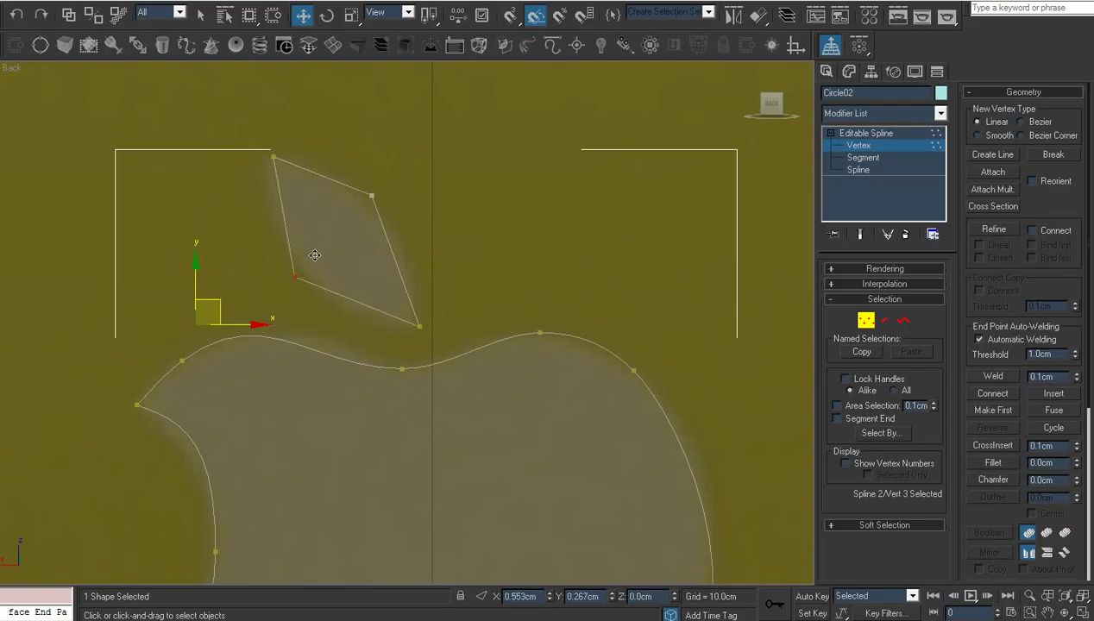
{"action": "left_click", "coordinate": [347, 225]}
- Adjust the leaf spline's right-hand and left-hand Corner vertices to sit on the leaf's edges
{"action": "scroll", "coordinate": [365, 238], "scroll_direction": "up", "scroll_amount": 3}
{"action": "middle_click_drag", "start_coordinate": [365, 239], "coordinate": [380, 319]}
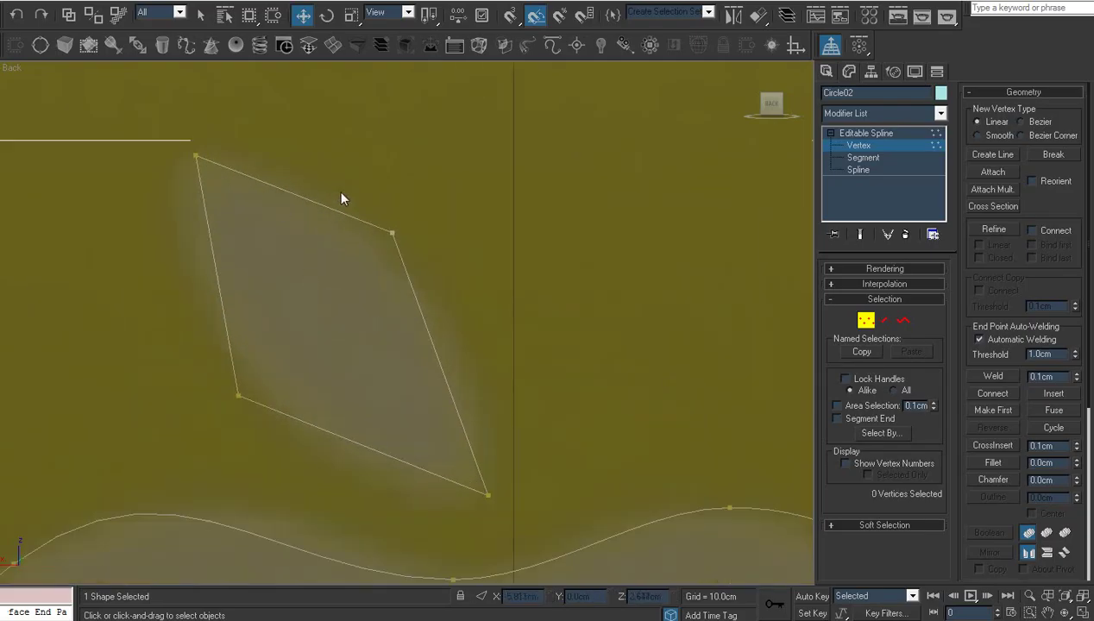
{"action": "left_click", "coordinate": [393, 233]}
{"action": "left_click_drag", "start_coordinate": [409, 213], "coordinate": [440, 254]}
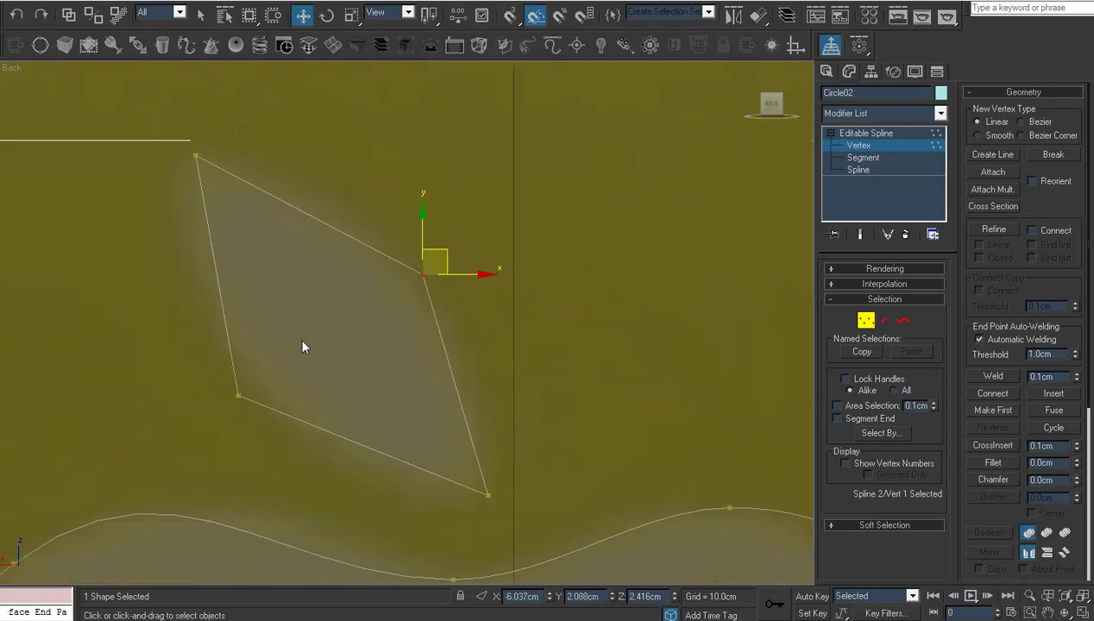
{"action": "left_click", "coordinate": [238, 395]}
{"action": "left_click_drag", "start_coordinate": [256, 382], "coordinate": [264, 383]}
- Convert the leaf's left-hand vertex to Bezier and rotate its tangent so the curve follows the leaf's lower left edge
{"action": "right_click", "coordinate": [275, 374]}
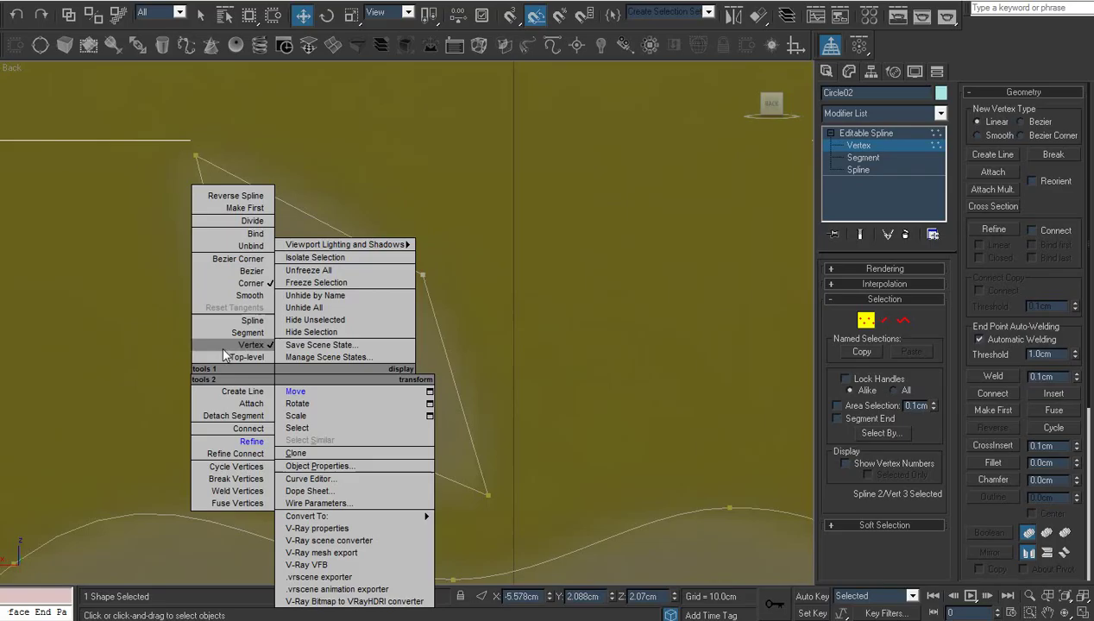
{"action": "left_click", "coordinate": [260, 273]}
{"action": "left_click", "coordinate": [319, 309]}
{"action": "left_click", "coordinate": [258, 398]}
{"action": "right_click", "coordinate": [295, 376]}
{"action": "left_click", "coordinate": [347, 406]}
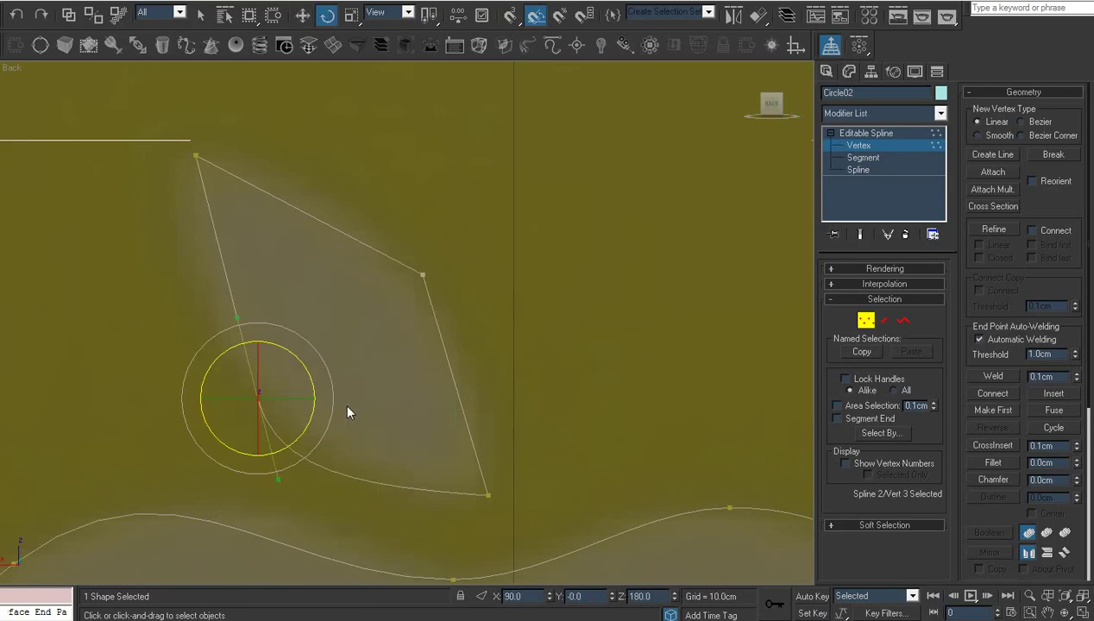
{"action": "left_click_drag", "start_coordinate": [305, 371], "coordinate": [300, 350]}
{"action": "left_click_drag", "start_coordinate": [389, 311], "coordinate": [373, 295]}
- Convert the leaf's right-hand vertex to Bezier, rotate its tangent to match the upper right edge, and leave Vertex level
{"action": "right_click", "coordinate": [479, 218]}
{"action": "left_click", "coordinate": [471, 114]}
{"action": "left_click", "coordinate": [486, 232]}
{"action": "right_click", "coordinate": [374, 295]}
{"action": "left_click", "coordinate": [408, 323]}
{"action": "left_click_drag", "start_coordinate": [468, 238], "coordinate": [457, 285]}
{"action": "right_click", "coordinate": [458, 230]}
{"action": "left_click", "coordinate": [474, 244]}
{"action": "scroll", "coordinate": [511, 305], "scroll_direction": "down", "scroll_amount": 8}
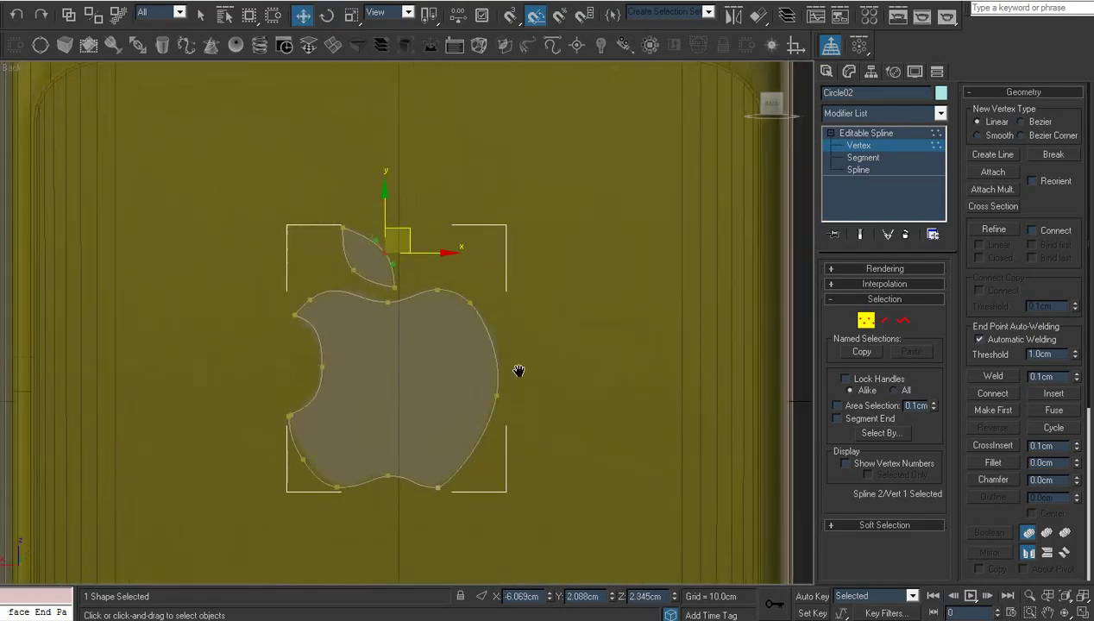
{"action": "left_click", "coordinate": [867, 135]}
- Nudge the two vertices on the apple outline's lower left curve inward to fit the logo, then leave Vertex level
{"action": "scroll", "coordinate": [452, 338], "scroll_direction": "up", "scroll_amount": 2}
{"action": "middle_click_drag", "start_coordinate": [452, 339], "coordinate": [509, 340]}
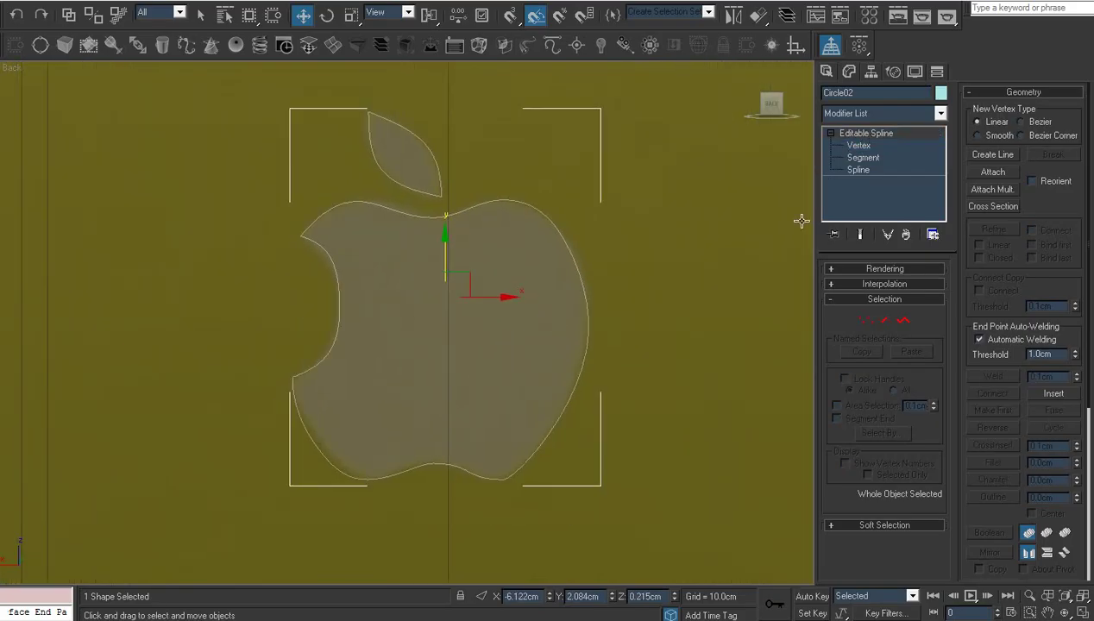
{"action": "left_click", "coordinate": [868, 147]}
{"action": "scroll", "coordinate": [406, 344], "scroll_direction": "up", "scroll_amount": 4}
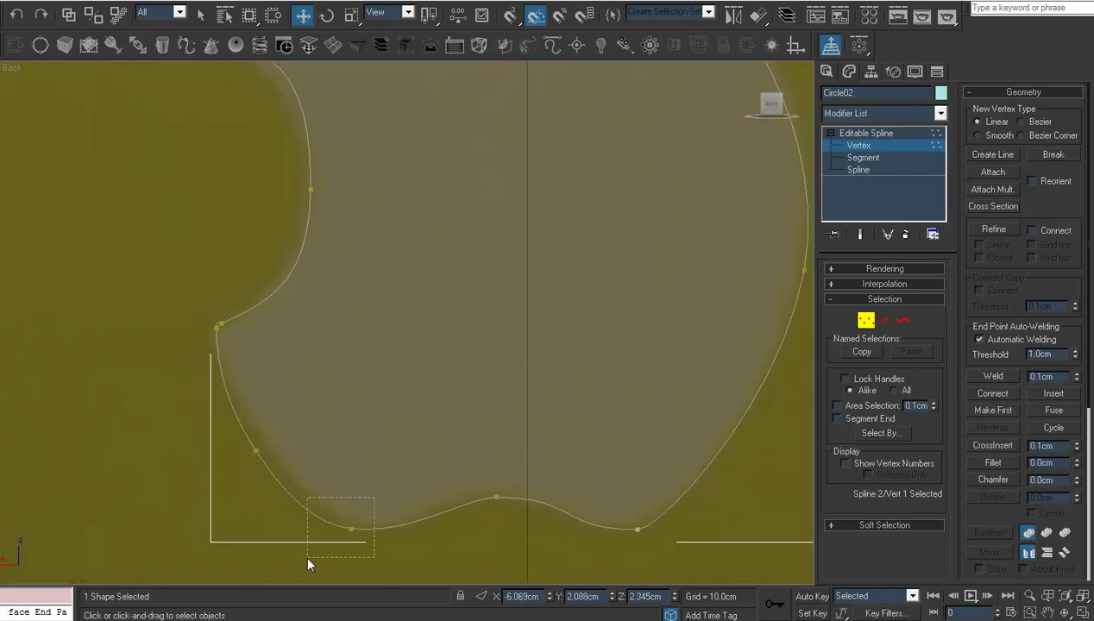
{"action": "left_click_drag", "start_coordinate": [308, 559], "coordinate": [307, 559]}
{"action": "left_click_drag", "start_coordinate": [378, 528], "coordinate": [385, 527]}
{"action": "left_click_drag", "start_coordinate": [357, 485], "coordinate": [357, 481]}
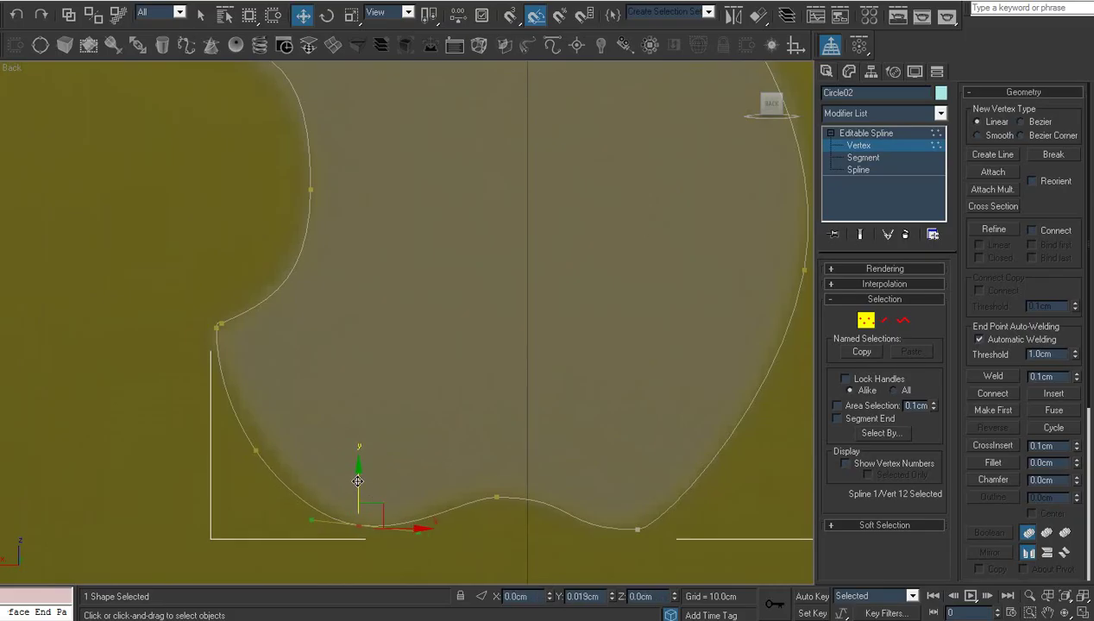
{"action": "left_click_drag", "start_coordinate": [302, 433], "coordinate": [317, 451]}
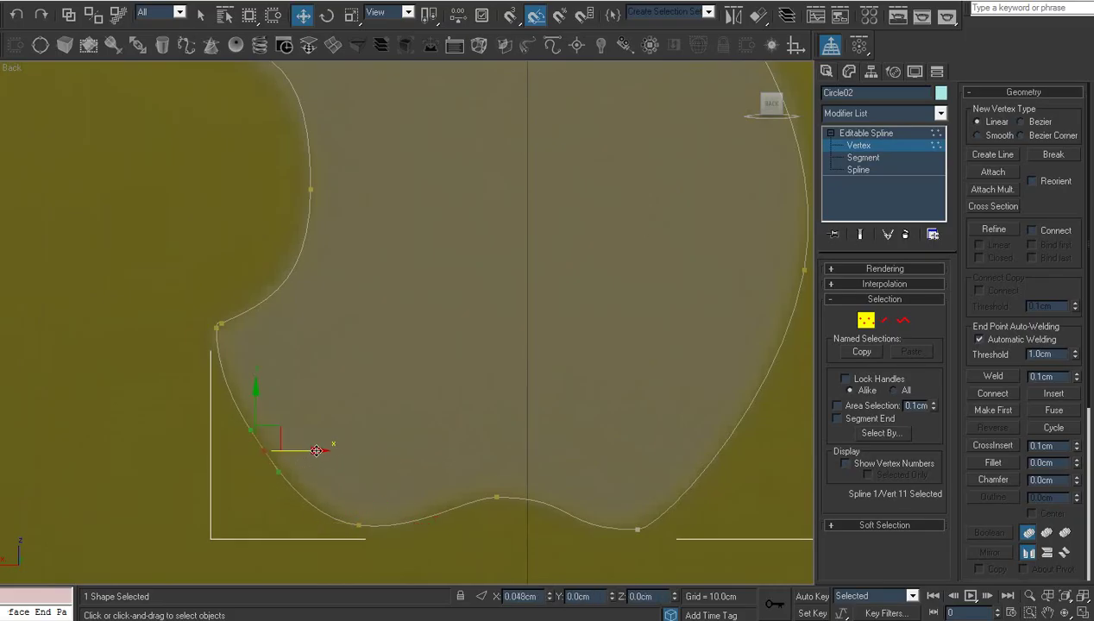
{"action": "scroll", "coordinate": [449, 427], "scroll_direction": "down", "scroll_amount": 6}
{"action": "left_click", "coordinate": [866, 134]}
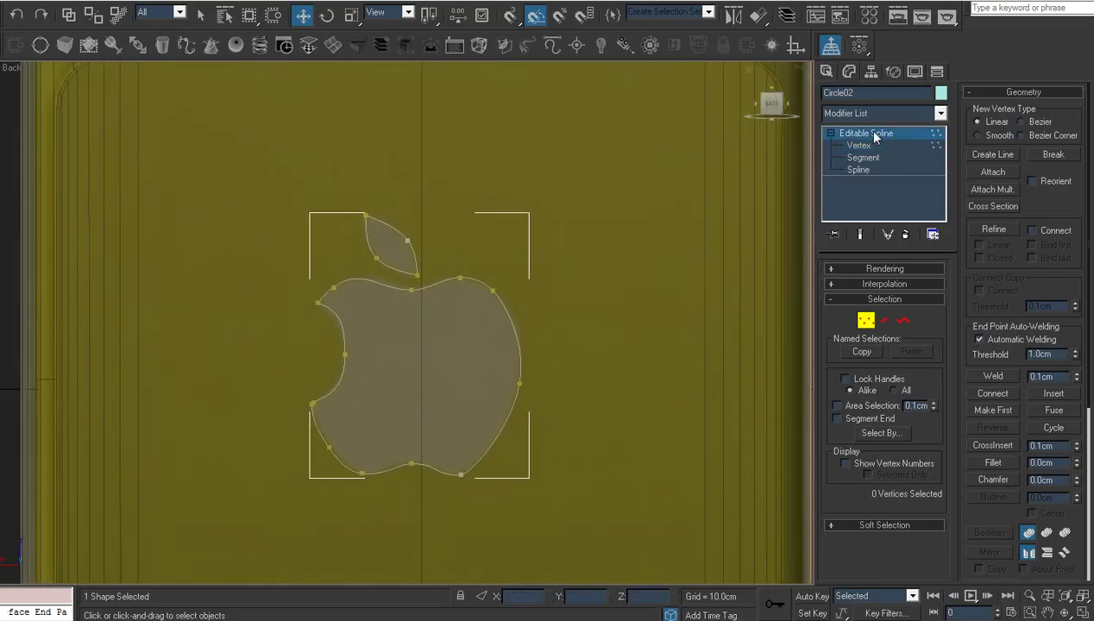
- Convert the finished Apple logo spline to an Editable Poly
{"action": "middle_click_drag", "start_coordinate": [679, 309], "coordinate": [658, 275]}
{"action": "right_click", "coordinate": [501, 320]}
{"action": "mouse_move", "coordinate": [637, 460]}
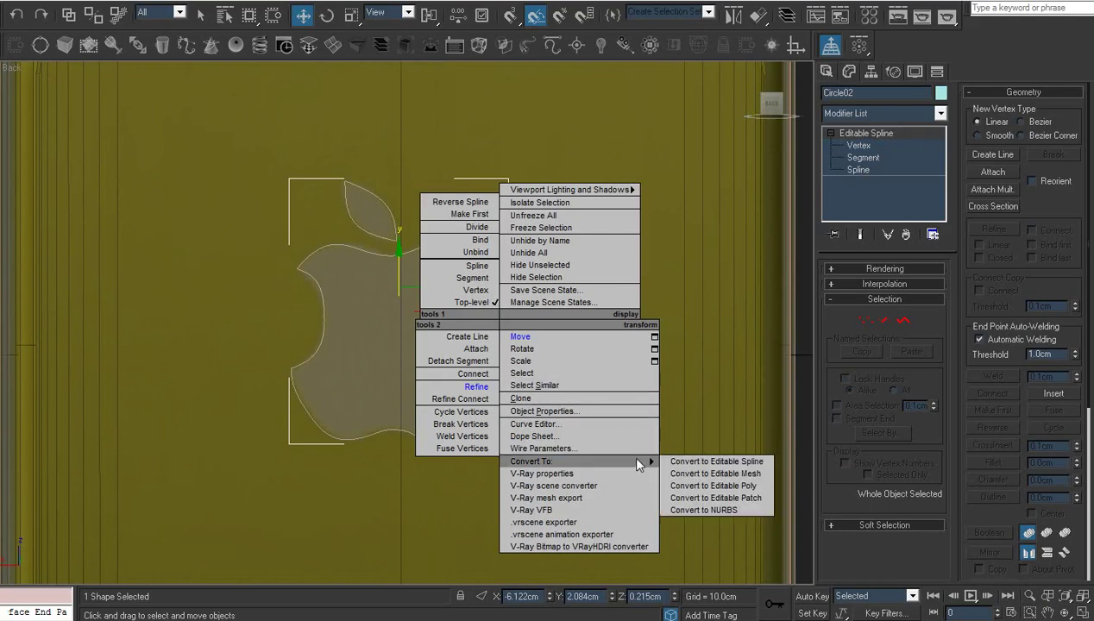
{"action": "left_click", "coordinate": [706, 486]}
{"action": "scroll", "coordinate": [526, 380], "scroll_direction": "up", "scroll_amount": 2}
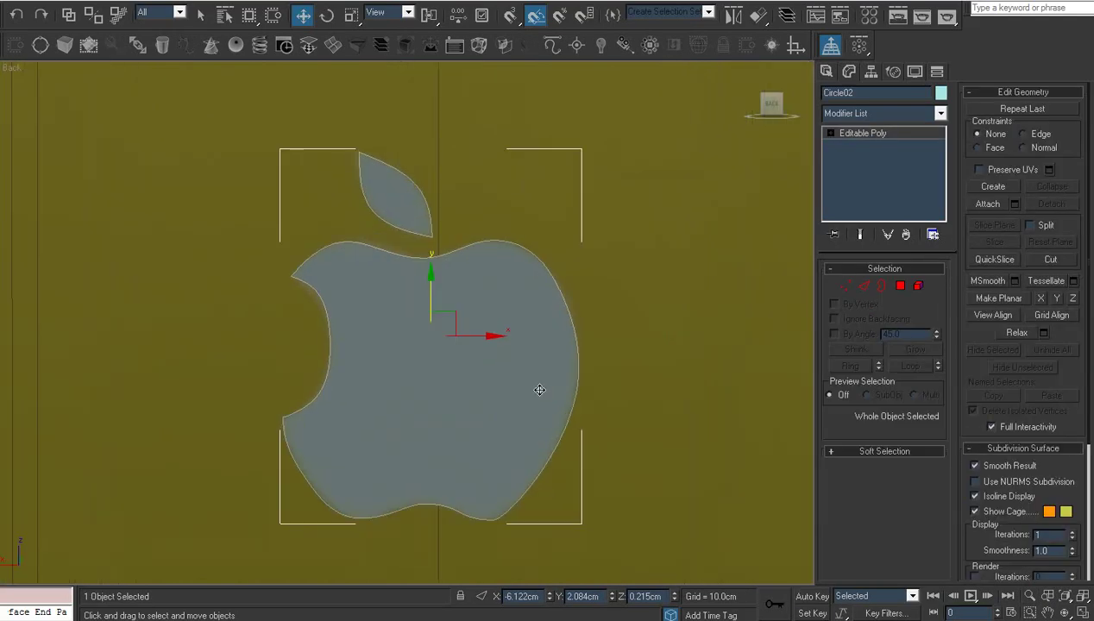
- Try a 0.05 cm Group inset on the apple body's polygon
{"action": "key", "text": "1"}
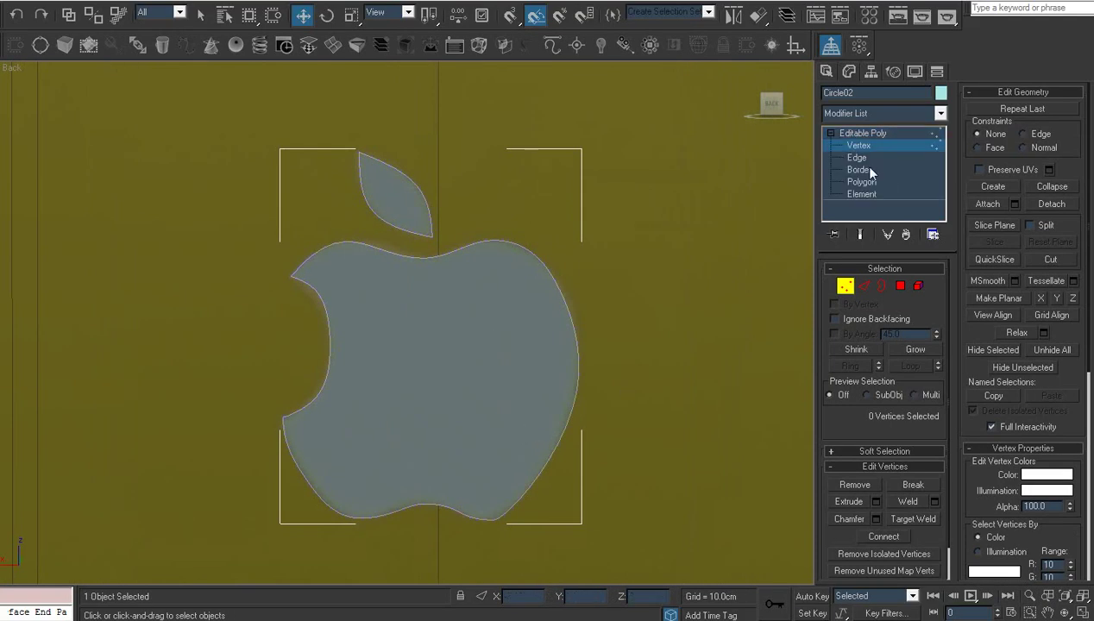
{"action": "left_click", "coordinate": [861, 182]}
{"action": "left_click", "coordinate": [528, 321]}
{"action": "scroll", "coordinate": [531, 310], "scroll_direction": "up", "scroll_amount": 2}
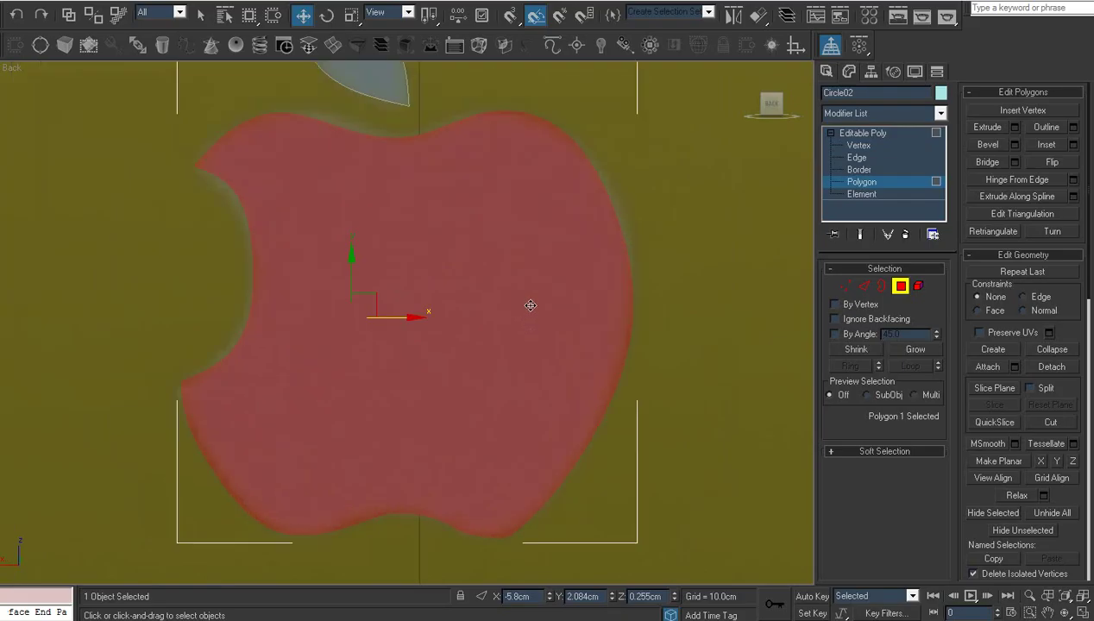
{"action": "right_click", "coordinate": [530, 306]}
{"action": "left_click", "coordinate": [433, 381]}
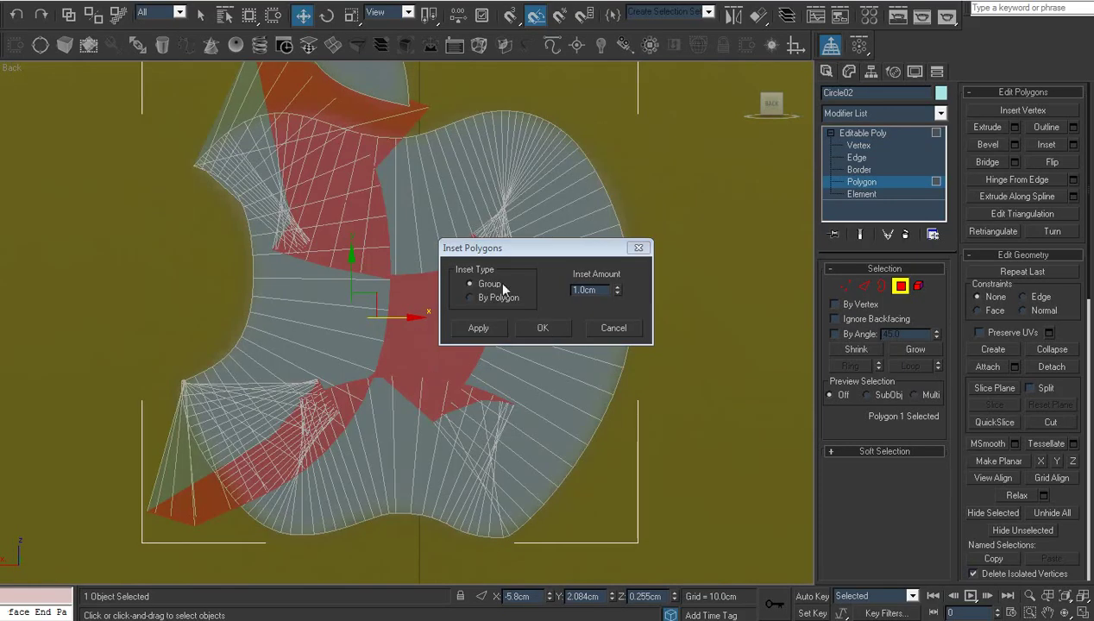
{"action": "right_click", "coordinate": [618, 292]}
{"action": "mouse_move", "coordinate": [619, 293]}
{"action": "left_mouse_down"}
{"action": "mouse_move", "coordinate": [624, 275]}
{"action": "mouse_move", "coordinate": [624, 287]}
{"action": "left_mouse_up"}
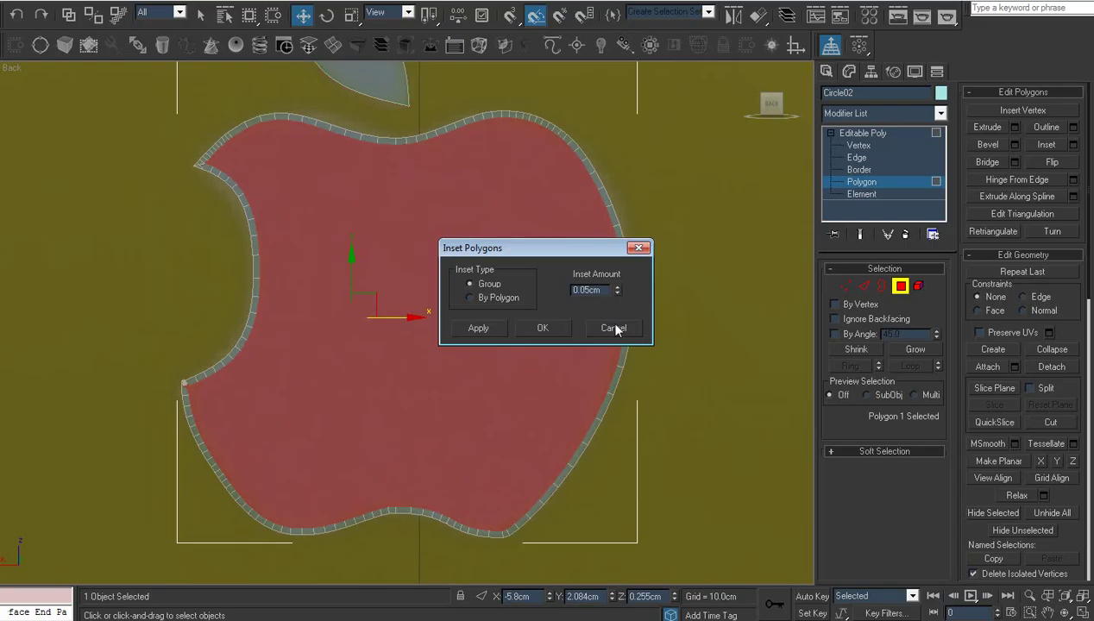
{"action": "left_click", "coordinate": [616, 326]}
- Select the vertices at the upper tip of the apple's bite to examine that corner
{"action": "scroll", "coordinate": [346, 259], "scroll_direction": "up", "scroll_amount": 5}
{"action": "middle_click_drag", "start_coordinate": [345, 259], "coordinate": [508, 318]}
{"action": "key", "text": "1"}
{"action": "middle_click_drag", "start_coordinate": [308, 187], "coordinate": [597, 414]}
{"action": "scroll", "coordinate": [510, 363], "scroll_direction": "up", "scroll_amount": 5}
{"action": "middle_click_drag", "start_coordinate": [379, 207], "coordinate": [497, 531]}
{"action": "left_click_drag", "start_coordinate": [404, 450], "coordinate": [224, 205]}
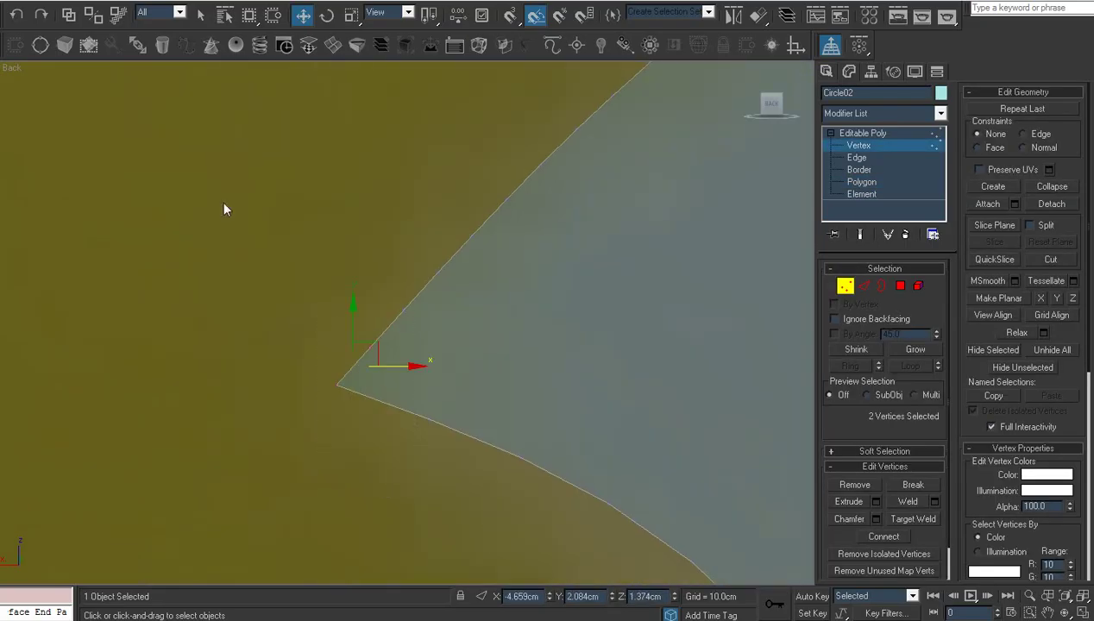
- Look through the Back viewport's Layout, Safe Frames and Rendering Method settings
{"action": "left_click", "coordinate": [12, 69]}
{"action": "left_click", "coordinate": [98, 399]}
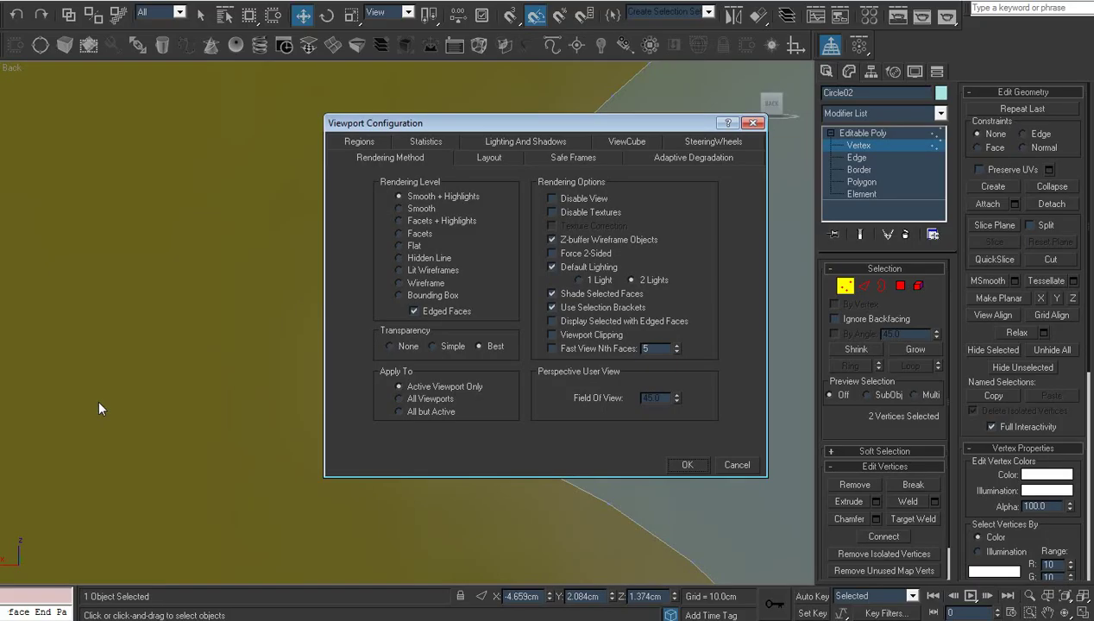
{"action": "left_click", "coordinate": [489, 160]}
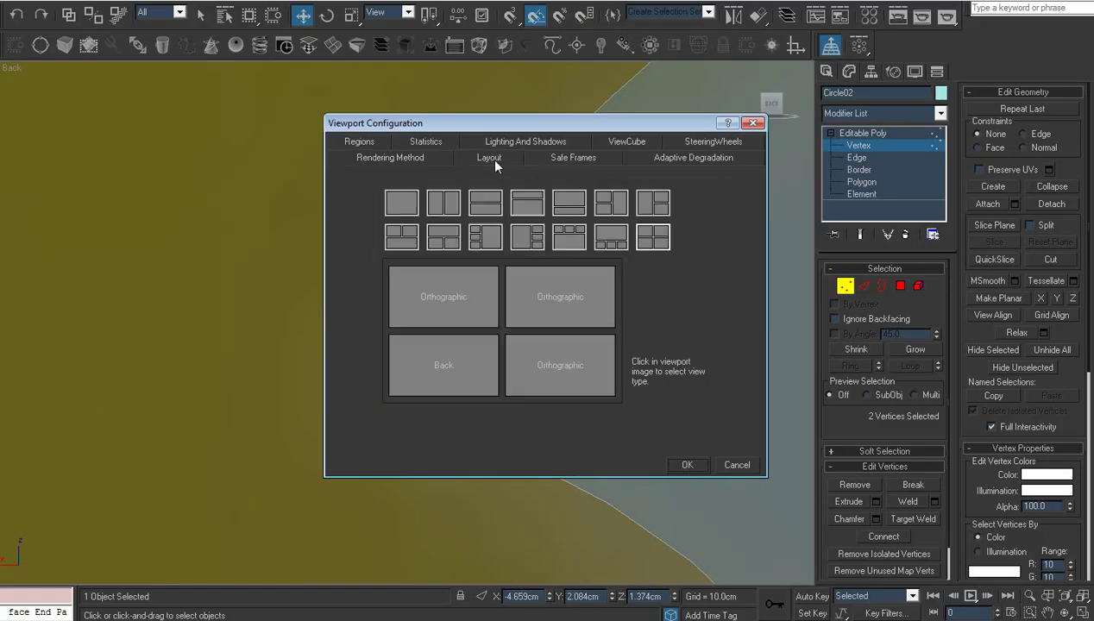
{"action": "left_click", "coordinate": [563, 158]}
{"action": "left_click", "coordinate": [398, 158]}
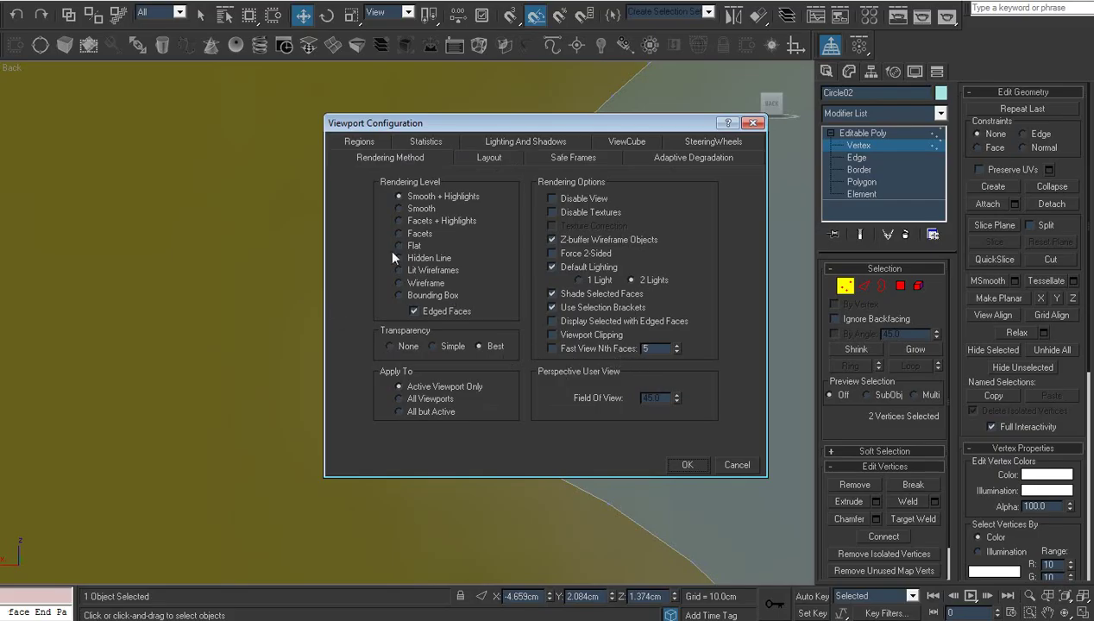
{"action": "left_click", "coordinate": [699, 464]}
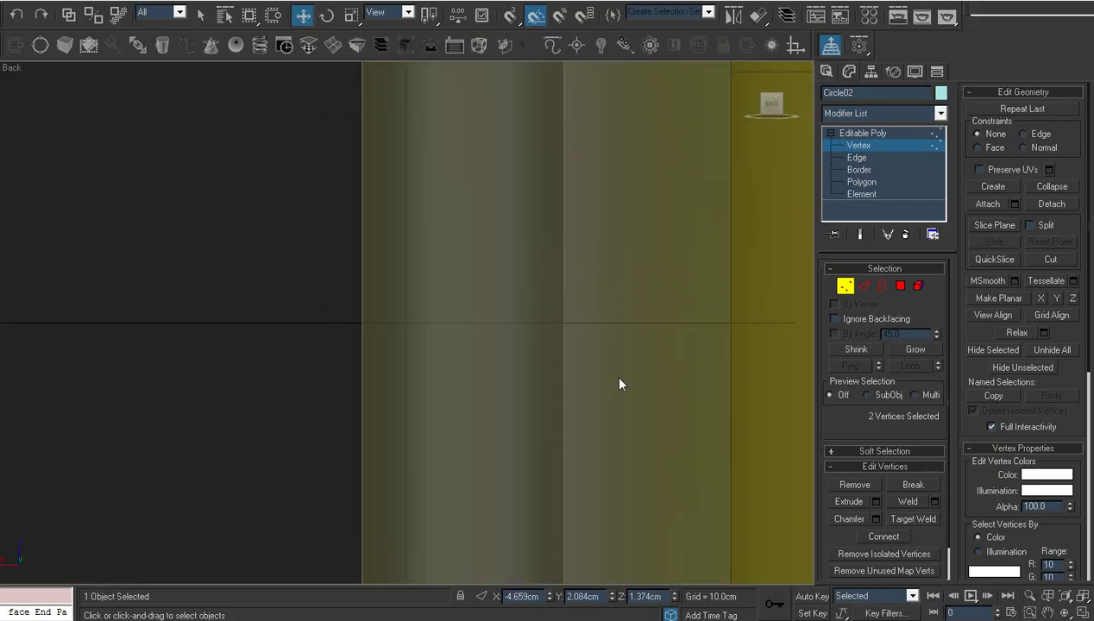
- Re-examine the upper tip of the apple's bite up close by selecting its vertices
{"action": "scroll", "coordinate": [612, 374], "scroll_direction": "down", "scroll_amount": 8}
{"action": "middle_click_drag", "start_coordinate": [596, 369], "coordinate": [487, 343]}
{"action": "scroll", "coordinate": [585, 371], "scroll_direction": "up", "scroll_amount": 10}
{"action": "scroll", "coordinate": [544, 354], "scroll_direction": "down", "scroll_amount": 5}
{"action": "left_click", "coordinate": [349, 355]}
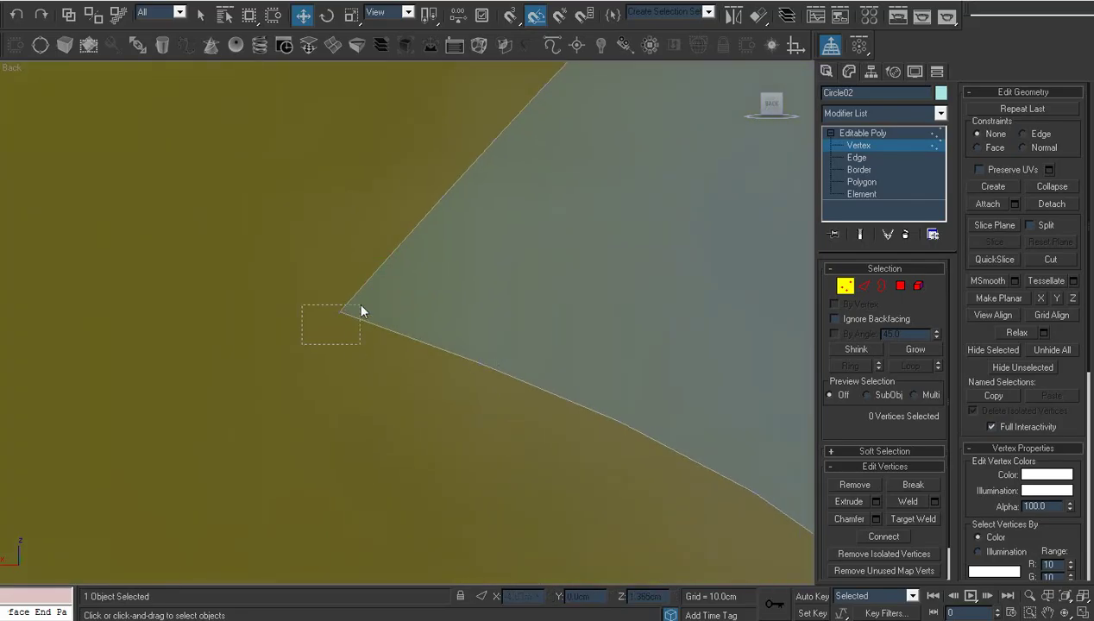
{"action": "left_click_drag", "start_coordinate": [360, 306], "coordinate": [361, 302]}
{"action": "scroll", "coordinate": [421, 339], "scroll_direction": "down", "scroll_amount": 5}
{"action": "middle_click_drag", "start_coordinate": [446, 356], "coordinate": [378, 315]}
{"action": "scroll", "coordinate": [415, 329], "scroll_direction": "down", "scroll_amount": 5}
{"action": "middle_click_drag", "start_coordinate": [492, 359], "coordinate": [437, 308]}
- Select the apple body's polygon and inset it by 0.05 cm as a Group
{"action": "left_click", "coordinate": [869, 185]}
{"action": "left_click", "coordinate": [507, 302]}
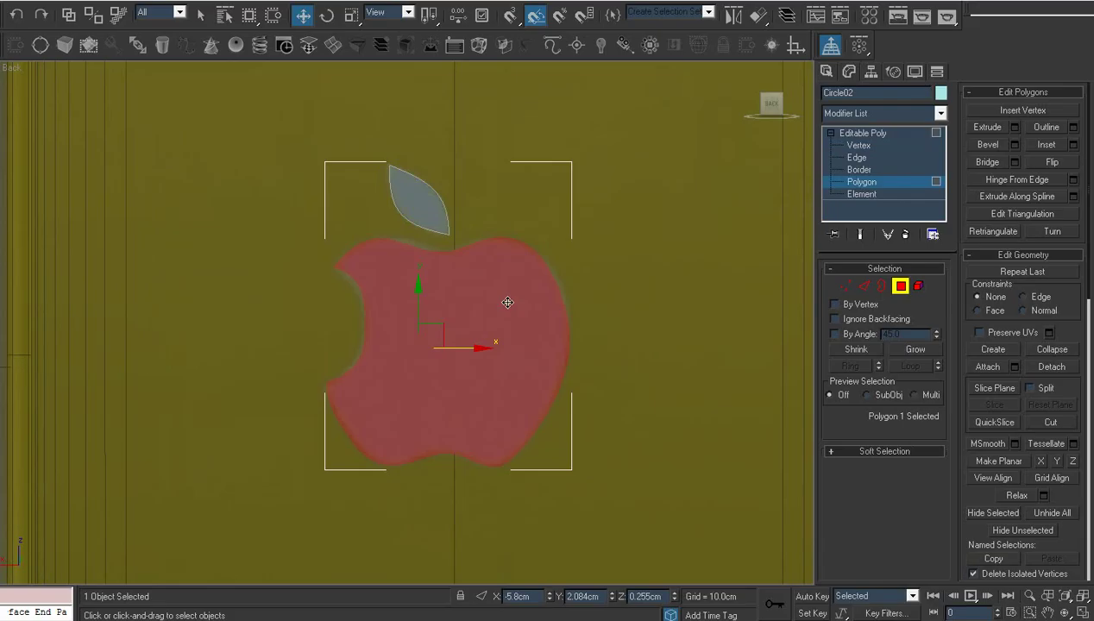
{"action": "right_click", "coordinate": [508, 299]}
{"action": "left_click", "coordinate": [412, 379]}
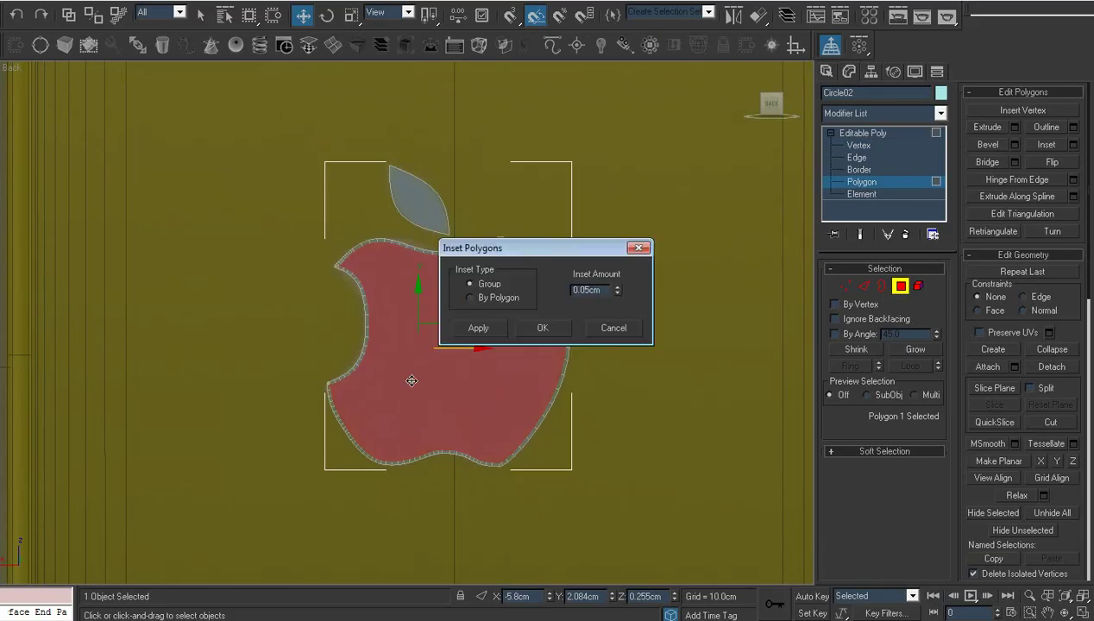
{"action": "left_click", "coordinate": [543, 328]}
- Move the crossed inner inset vertices at the upper bite tip to start untangling their overlapping edges
{"action": "scroll", "coordinate": [480, 383], "scroll_direction": "up", "scroll_amount": 8}
{"action": "scroll", "coordinate": [476, 352], "scroll_direction": "up", "scroll_amount": 8}
{"action": "middle_click_drag", "start_coordinate": [506, 311], "coordinate": [469, 391]}
{"action": "key", "text": "1"}
{"action": "left_click", "coordinate": [435, 424]}
{"action": "left_click", "coordinate": [328, 474]}
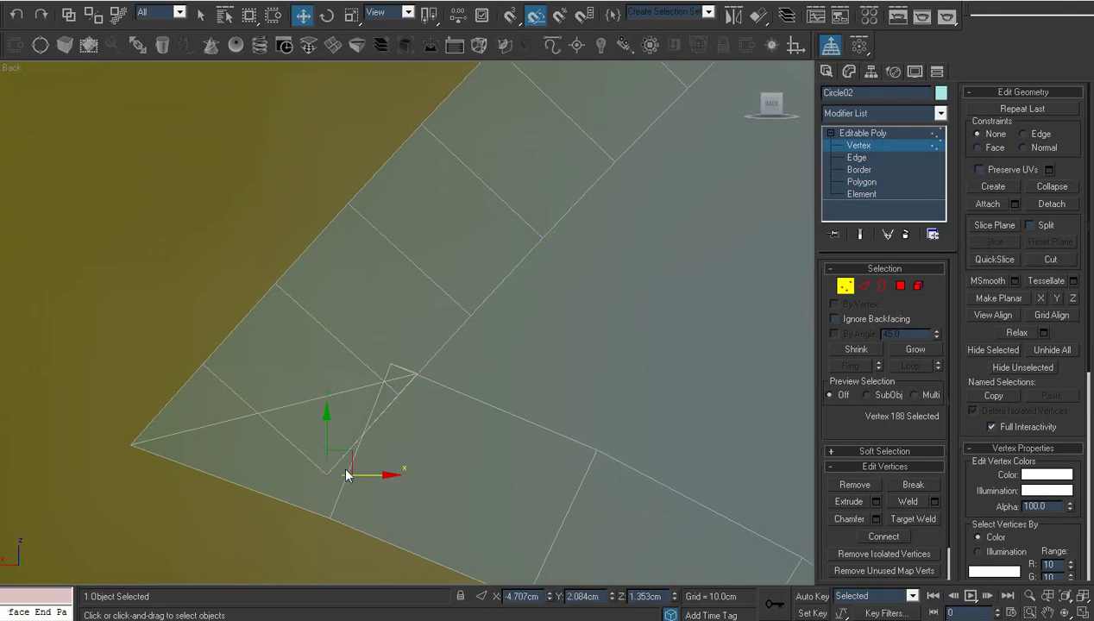
{"action": "left_click_drag", "start_coordinate": [352, 452], "coordinate": [410, 399]}
{"action": "left_click", "coordinate": [385, 366]}
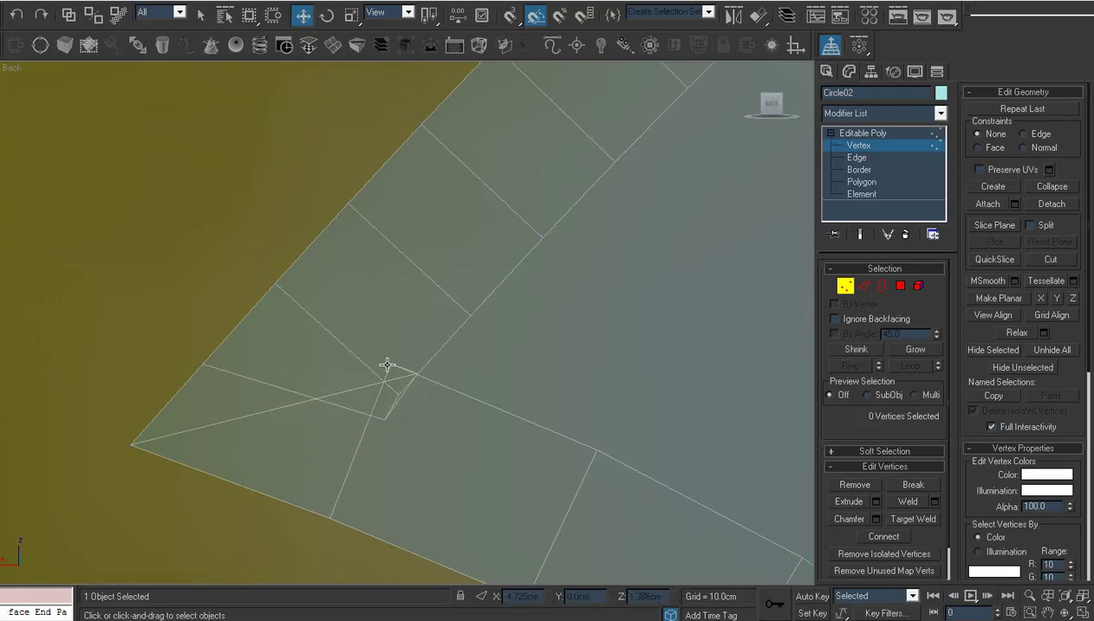
{"action": "left_click", "coordinate": [392, 364]}
{"action": "left_click", "coordinate": [418, 375]}
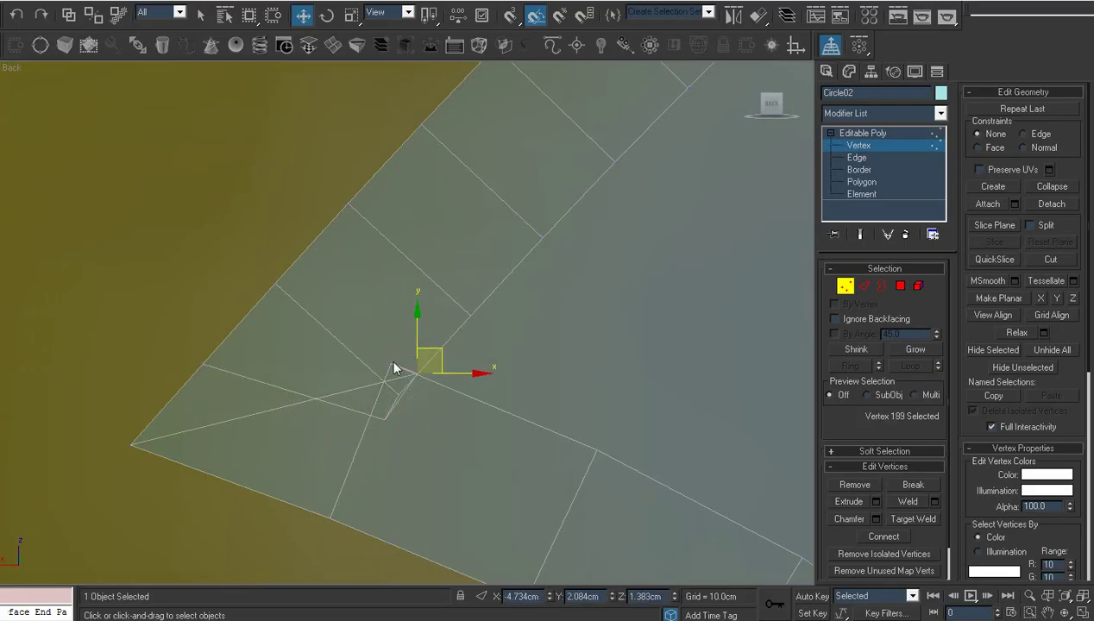
{"action": "left_click", "coordinate": [392, 364]}
{"action": "left_click_drag", "start_coordinate": [413, 343], "coordinate": [394, 364]}
- Spread the remaining inner vertices at the upper bite tip into an ordered row without crossing edges
{"action": "left_click", "coordinate": [474, 389]}
{"action": "left_click", "coordinate": [400, 393]}
{"action": "left_click", "coordinate": [488, 321]}
{"action": "left_click", "coordinate": [423, 373]}
{"action": "left_click", "coordinate": [424, 406]}
{"action": "left_click", "coordinate": [388, 421]}
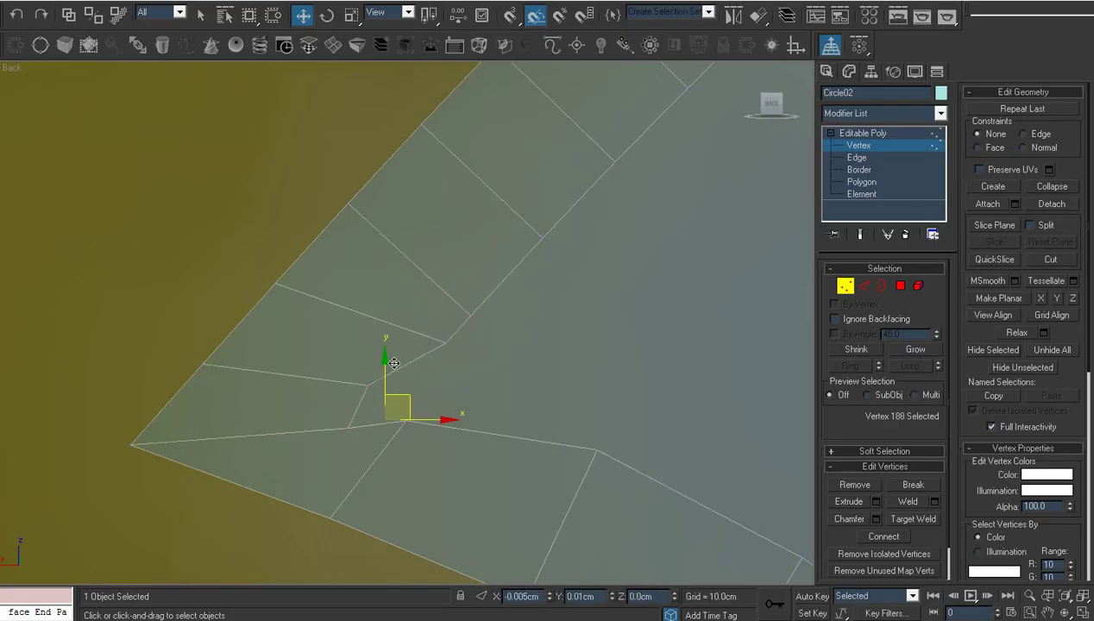
{"action": "left_click", "coordinate": [466, 379]}
{"action": "left_click_drag", "start_coordinate": [372, 400], "coordinate": [336, 420]}
{"action": "left_click", "coordinate": [405, 383]}
{"action": "left_click_drag", "start_coordinate": [386, 381], "coordinate": [429, 376]}
{"action": "left_click", "coordinate": [536, 426]}
- Collapse the overlapping inner inset vertices at the lower bite tip into a single vertex
{"action": "scroll", "coordinate": [537, 435], "scroll_direction": "down", "scroll_amount": 8}
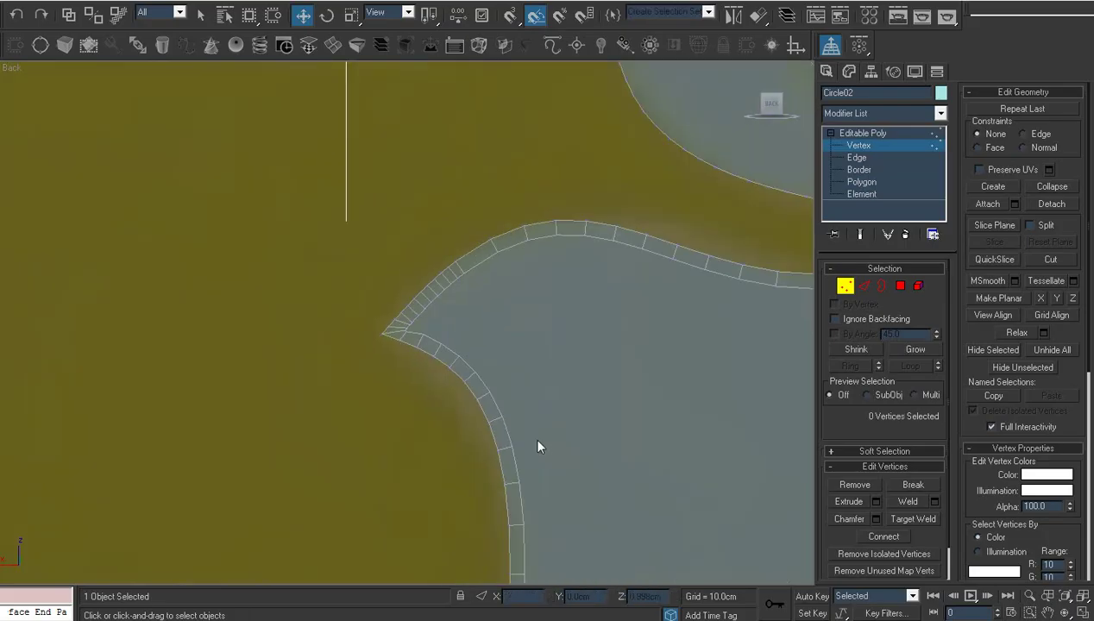
{"action": "scroll", "coordinate": [439, 300], "scroll_direction": "up", "scroll_amount": 8}
{"action": "scroll", "coordinate": [420, 308], "scroll_direction": "up", "scroll_amount": 6}
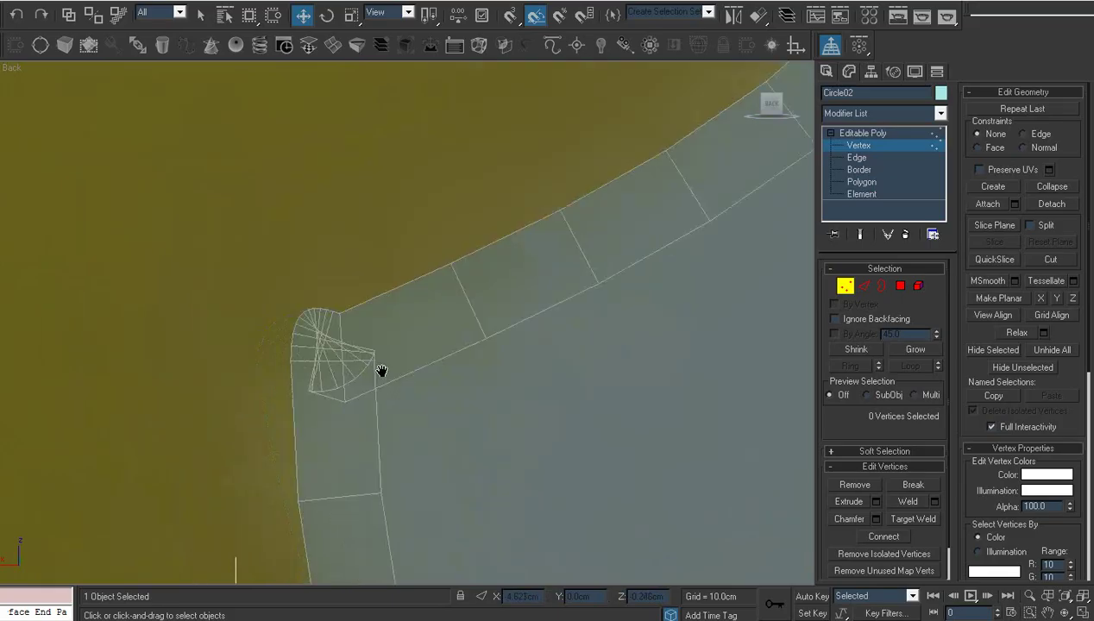
{"action": "scroll", "coordinate": [487, 356], "scroll_direction": "up", "scroll_amount": 2}
{"action": "middle_click_drag", "start_coordinate": [487, 357], "coordinate": [493, 346]}
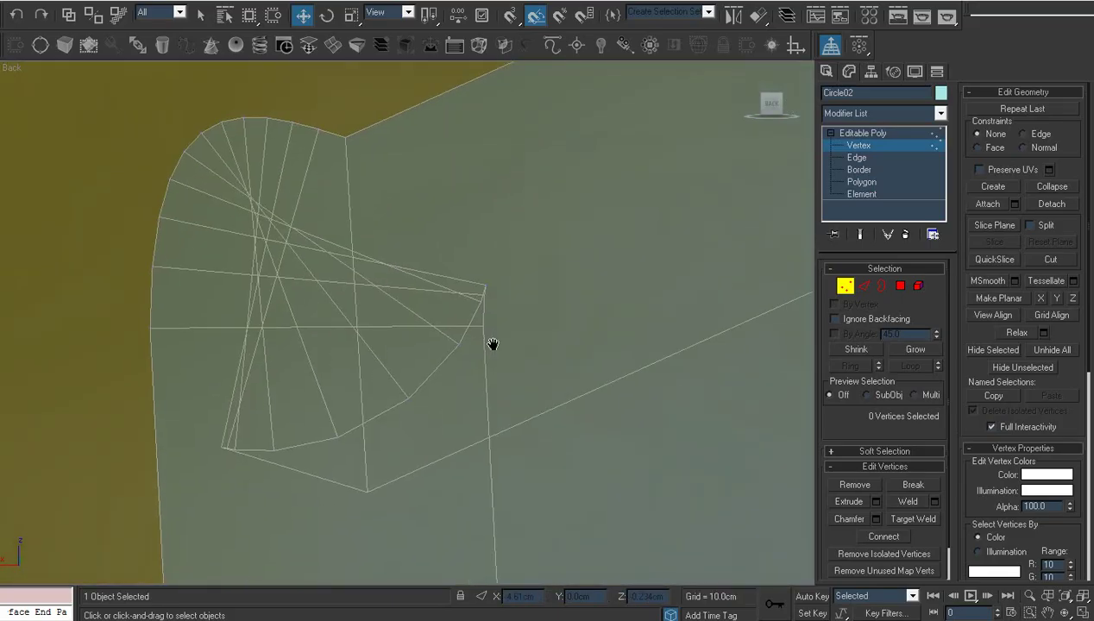
{"action": "scroll", "coordinate": [492, 308], "scroll_direction": "down", "scroll_amount": 4}
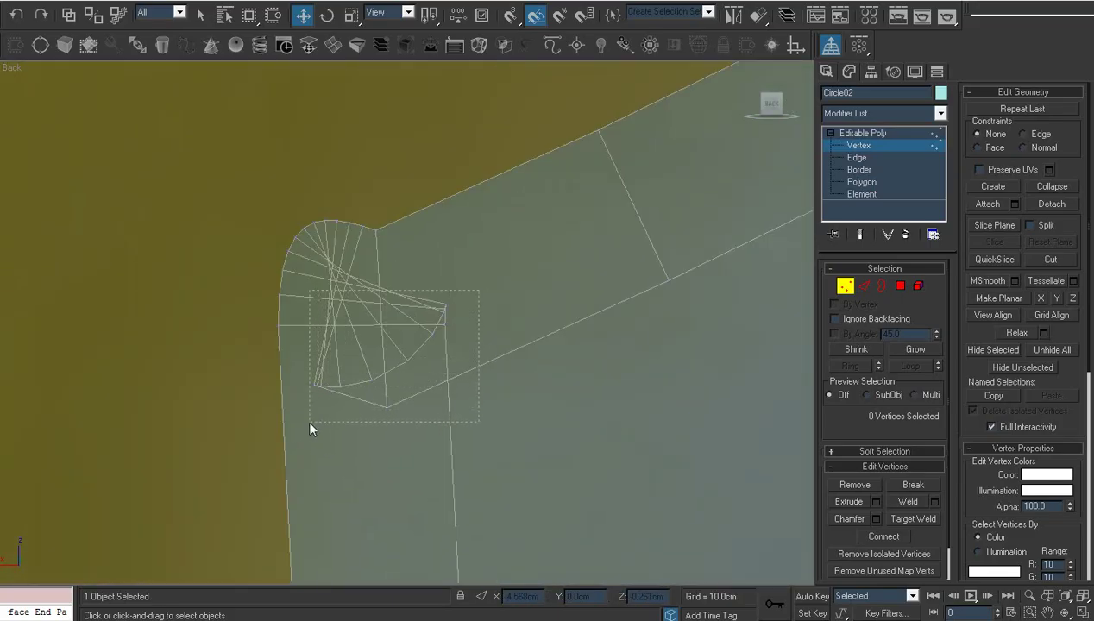
{"action": "left_click_drag", "start_coordinate": [312, 429], "coordinate": [311, 423]}
{"action": "right_click", "coordinate": [311, 384]}
{"action": "left_click", "coordinate": [283, 232]}
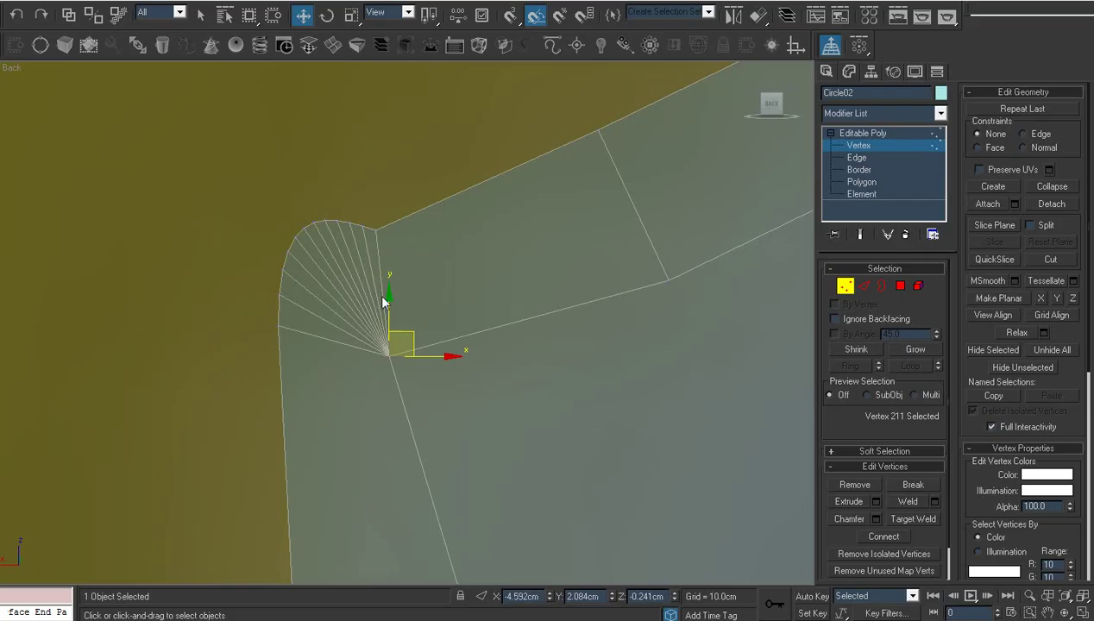
- Move the collapsed inner vertex at the lower bite tip slightly further into the apple body
{"action": "left_click", "coordinate": [423, 343]}
{"action": "scroll", "coordinate": [423, 343], "scroll_direction": "down", "scroll_amount": 2}
{"action": "key", "text": "ctrl+z"}
{"action": "left_click_drag", "start_coordinate": [416, 328], "coordinate": [451, 344]}
{"action": "scroll", "coordinate": [501, 382], "scroll_direction": "down", "scroll_amount": 10}
- Connect the inner inset vertices at the apple body's upper and lower dips with a vertical edge
{"action": "middle_click_drag", "start_coordinate": [523, 381], "coordinate": [394, 423]}
{"action": "scroll", "coordinate": [464, 415], "scroll_direction": "up", "scroll_amount": 3}
{"action": "middle_click_drag", "start_coordinate": [409, 323], "coordinate": [476, 326]}
{"action": "left_click", "coordinate": [490, 210]}
{"action": "scroll", "coordinate": [481, 384], "scroll_direction": "down", "scroll_amount": 3}
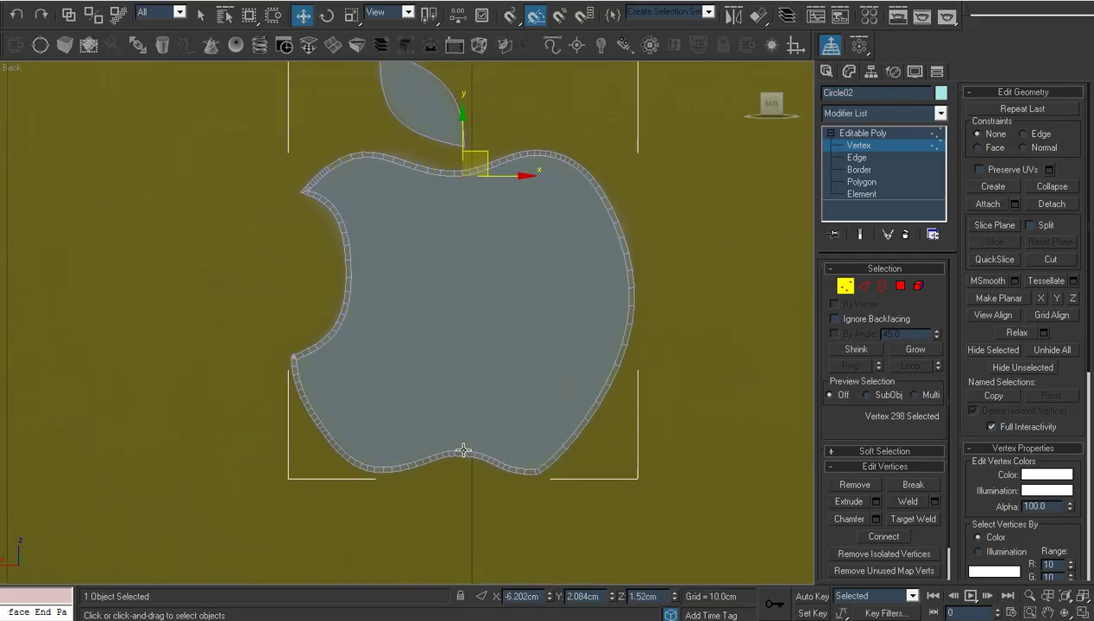
{"action": "left_click", "coordinate": [463, 451], "text": "ctrl"}
{"action": "key", "text": "ctrl+shift+e"}
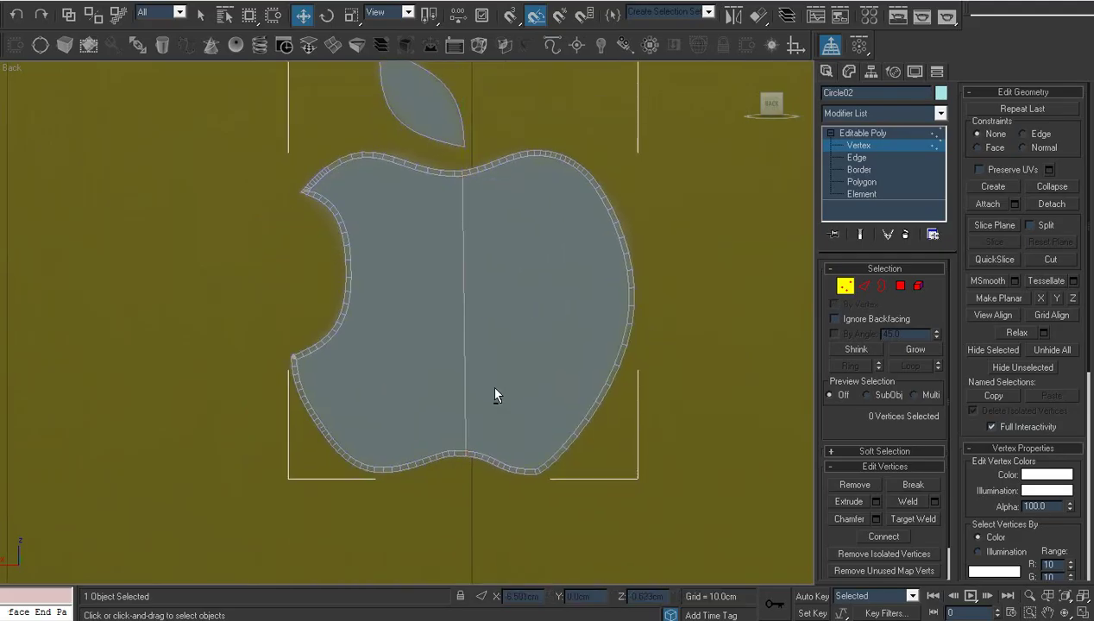
- Select the leaf's polygon and inset it to form a narrow border like the one around the apple body
{"action": "middle_click_drag", "start_coordinate": [494, 388], "coordinate": [491, 475]}
{"action": "scroll", "coordinate": [492, 475], "scroll_direction": "up", "scroll_amount": 3}
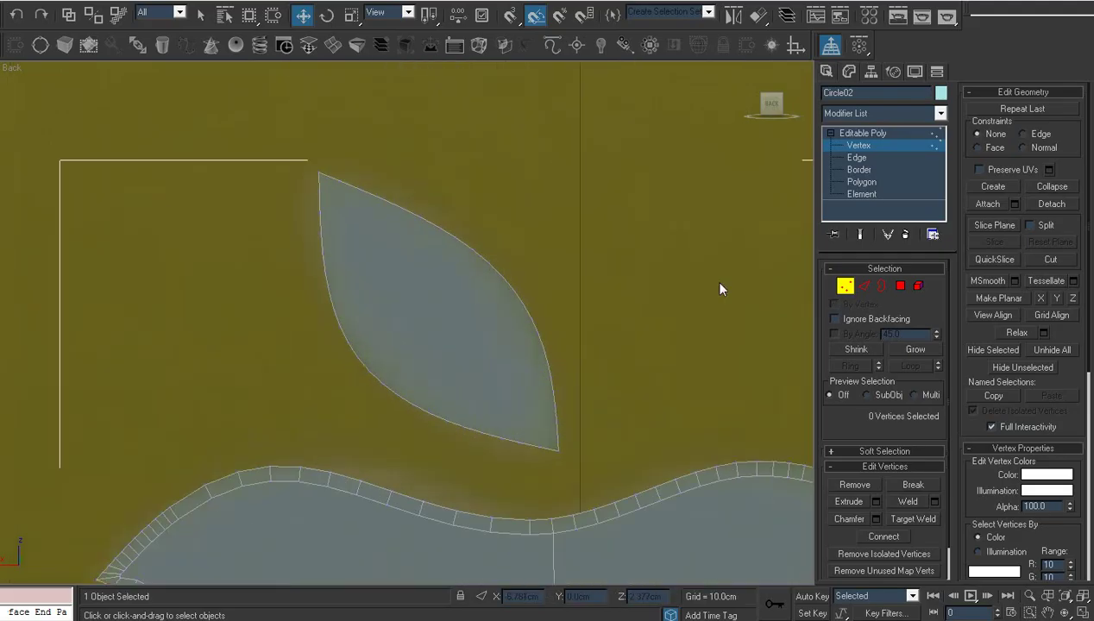
{"action": "left_click", "coordinate": [860, 183]}
{"action": "left_click", "coordinate": [501, 300]}
{"action": "right_click", "coordinate": [500, 297]}
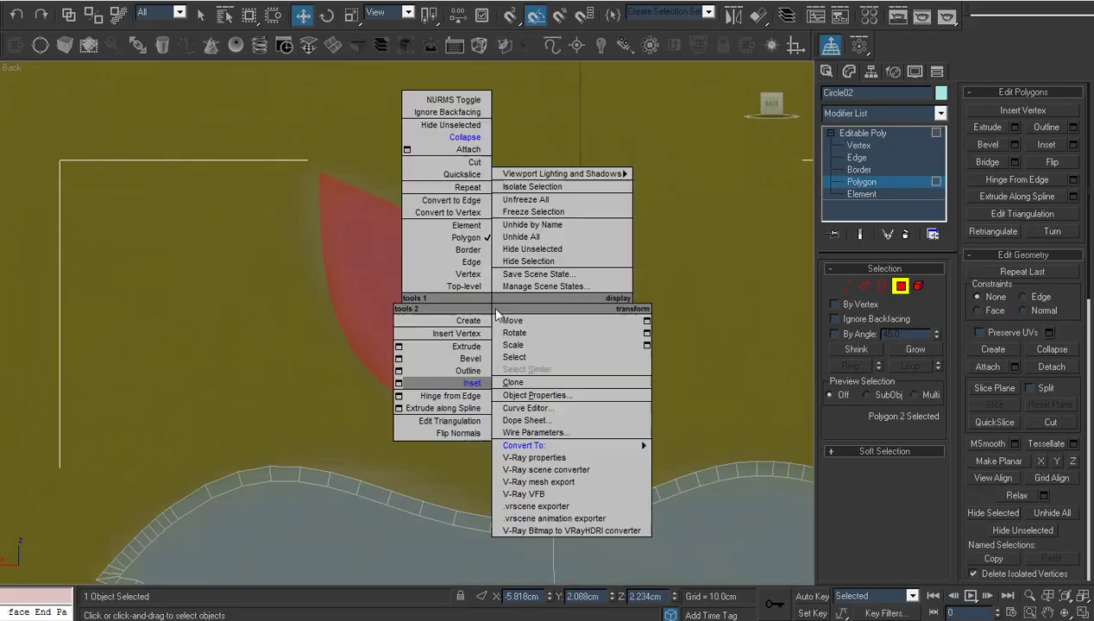
{"action": "left_click", "coordinate": [402, 385]}
{"action": "left_click", "coordinate": [542, 332]}
{"action": "scroll", "coordinate": [506, 377], "scroll_direction": "up", "scroll_amount": 1}
{"action": "middle_click_drag", "start_coordinate": [506, 377], "coordinate": [480, 400]}
{"action": "scroll", "coordinate": [480, 399], "scroll_direction": "up", "scroll_amount": 1}
- Untangle the crossed inner inset vertices at the leaf's lower tip
{"action": "key", "text": "1"}
{"action": "right_click", "coordinate": [491, 390]}
{"action": "scroll", "coordinate": [521, 457], "scroll_direction": "up", "scroll_amount": 3}
{"action": "middle_click_drag", "start_coordinate": [521, 456], "coordinate": [464, 359]}
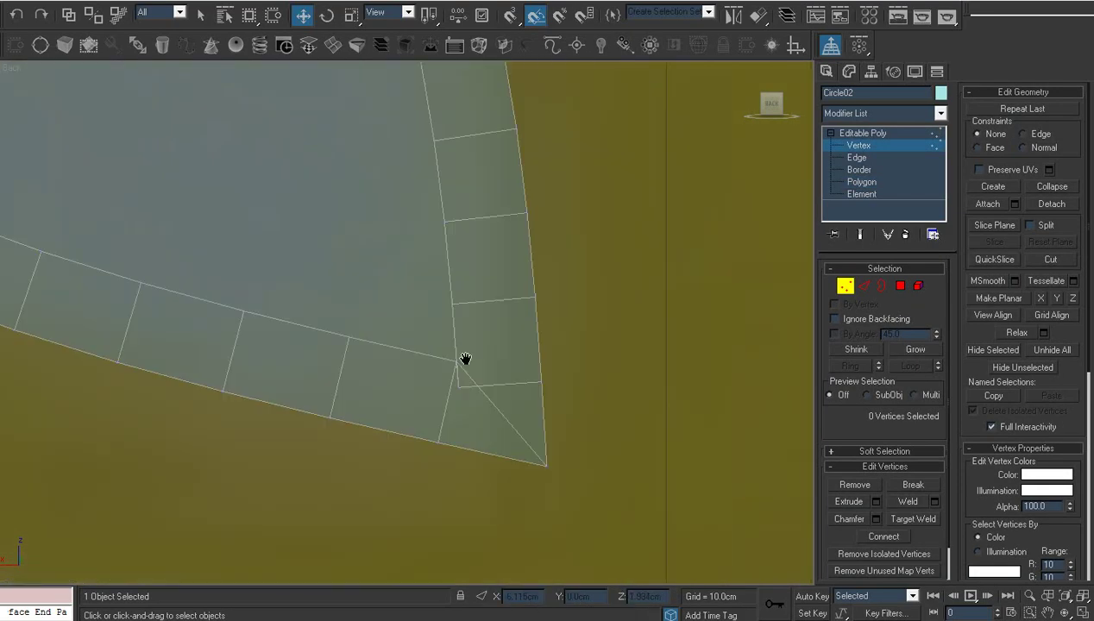
{"action": "key", "text": "1"}
{"action": "scroll", "coordinate": [440, 358], "scroll_direction": "up", "scroll_amount": 2}
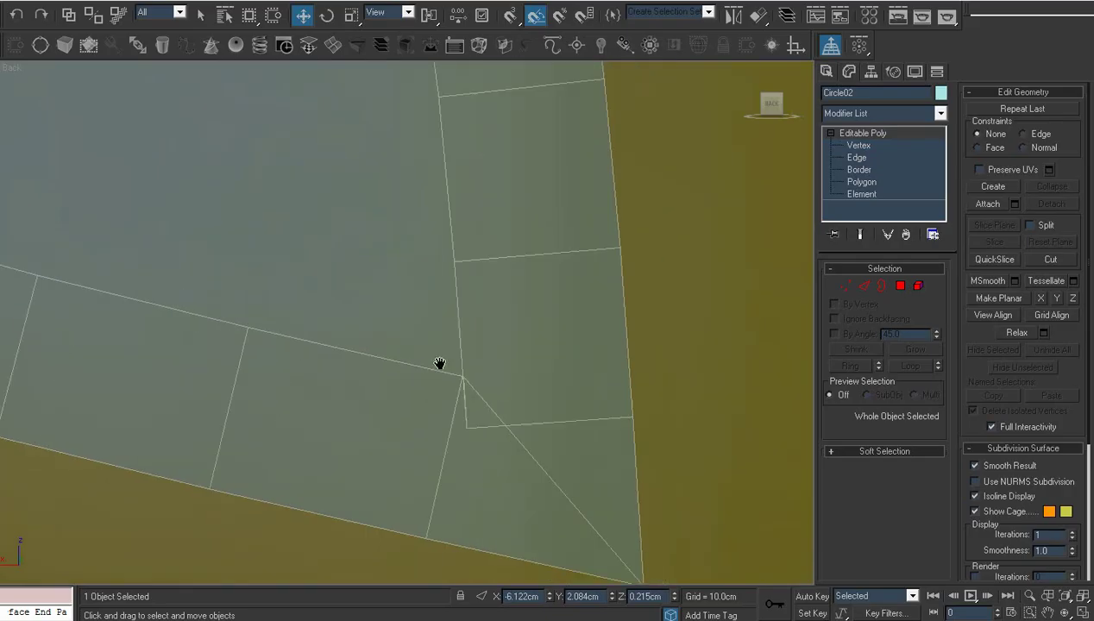
- Move the misplaced inner border vertex at the leaf's lower corner onto the neighbouring inner corner vertex
{"action": "left_click", "coordinate": [861, 146]}
{"action": "left_click", "coordinate": [467, 428]}
{"action": "left_click_drag", "start_coordinate": [489, 409], "coordinate": [485, 353]}
{"action": "left_click", "coordinate": [513, 350]}
{"action": "scroll", "coordinate": [517, 357], "scroll_direction": "down", "scroll_amount": 6}
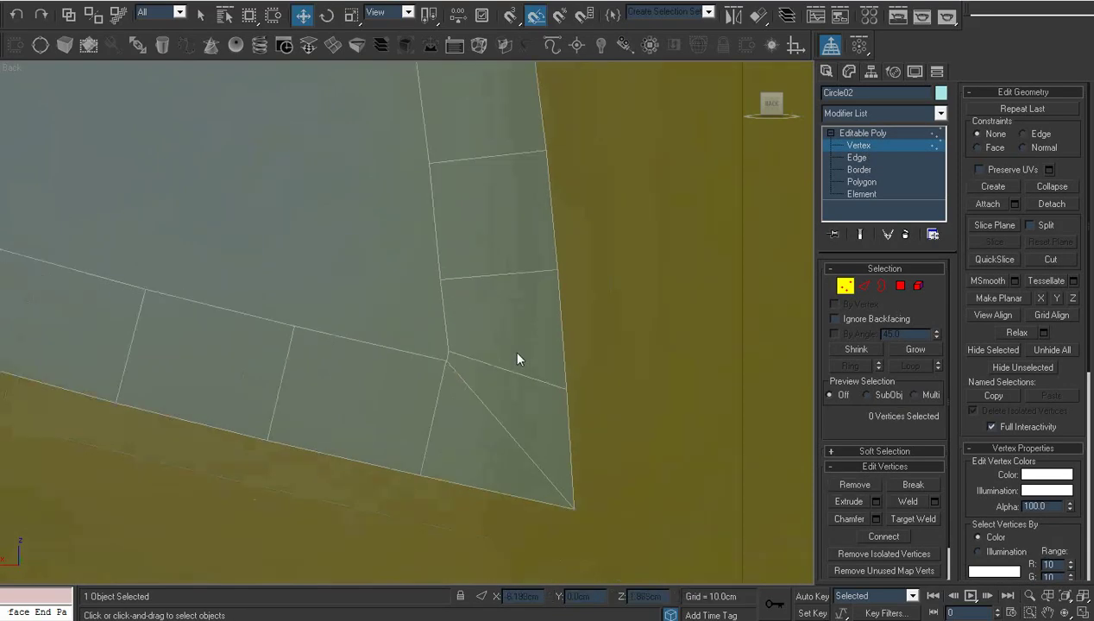
- Move the misplaced inner border vertex at the leaf's upper tip onto the neighbouring inner corner vertex
{"action": "scroll", "coordinate": [449, 310], "scroll_direction": "up", "scroll_amount": 6}
{"action": "middle_click_drag", "start_coordinate": [294, 160], "coordinate": [454, 415]}
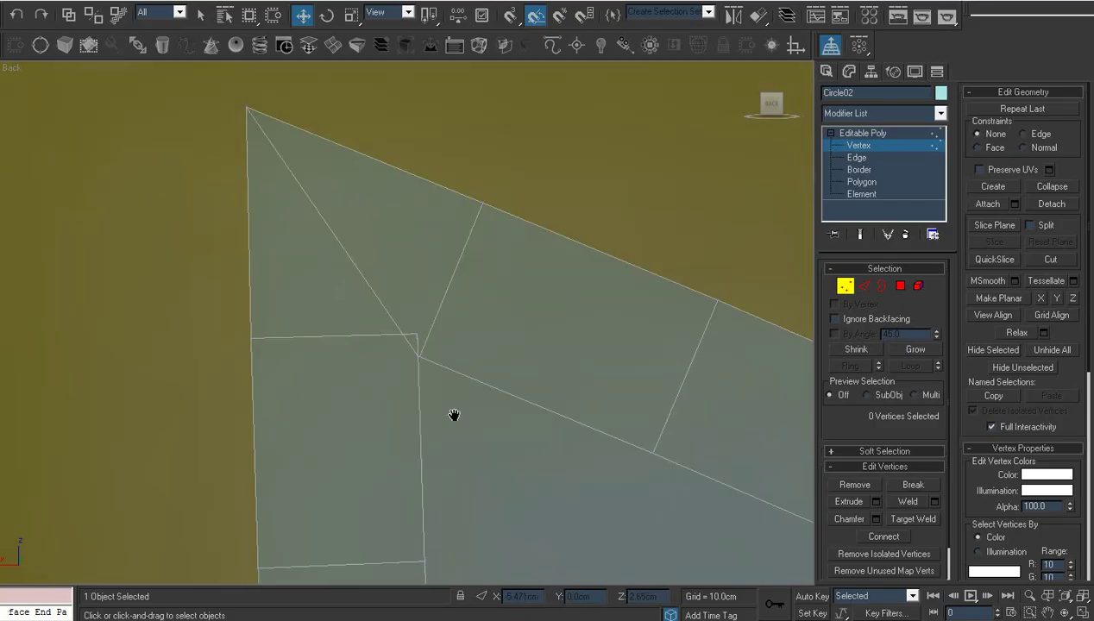
{"action": "left_click", "coordinate": [416, 336]}
{"action": "left_click_drag", "start_coordinate": [438, 311], "coordinate": [431, 357]}
{"action": "left_click", "coordinate": [473, 402]}
{"action": "scroll", "coordinate": [518, 466], "scroll_direction": "down", "scroll_amount": 10}
{"action": "middle_click_drag", "start_coordinate": [532, 486], "coordinate": [429, 325]}
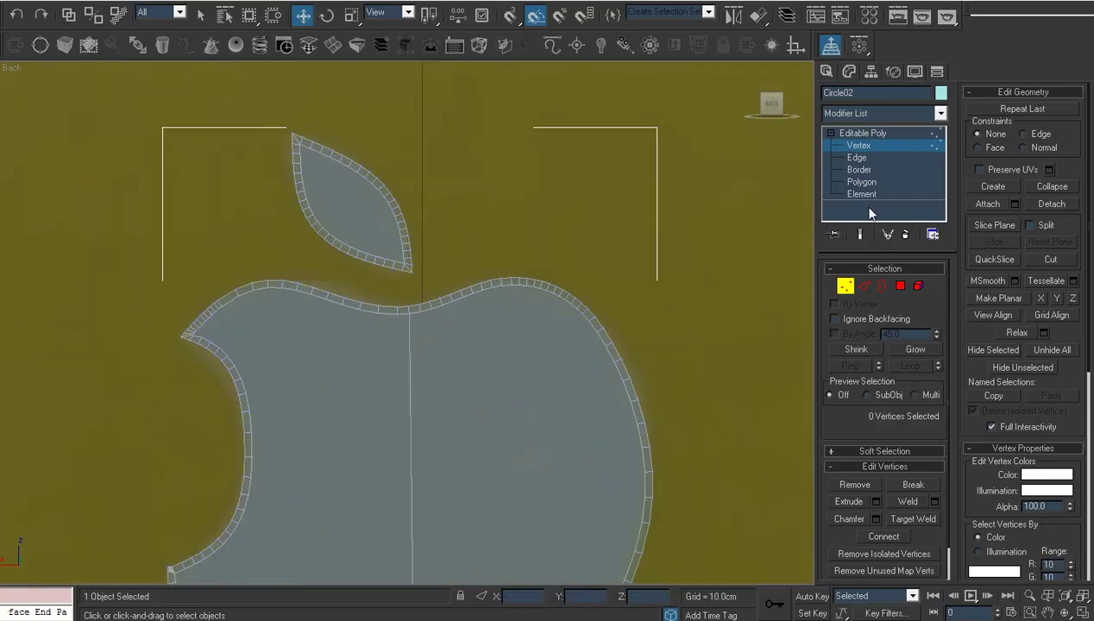
- Select the outer borders of the apple and the leaf and extrude them a very small distance back along Y
{"action": "left_click", "coordinate": [862, 182]}
{"action": "left_click", "coordinate": [412, 245]}
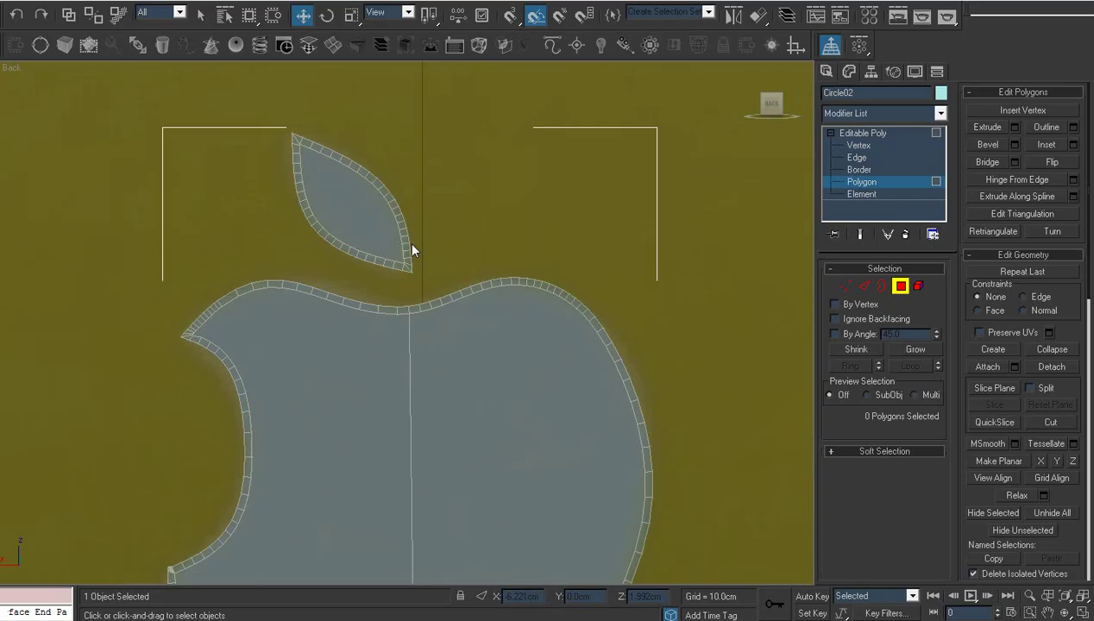
{"action": "left_click", "coordinate": [859, 170]}
{"action": "left_click", "coordinate": [580, 300]}
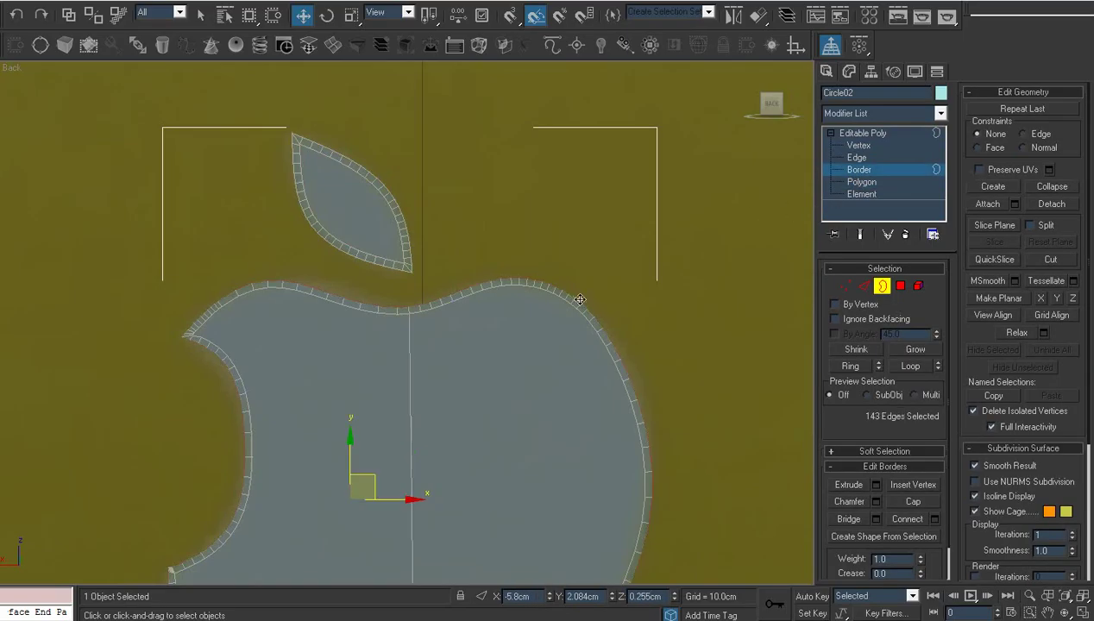
{"action": "left_click", "coordinate": [409, 220], "text": "ctrl"}
{"action": "key", "text": "z"}
{"action": "left_click", "coordinate": [1067, 613]}
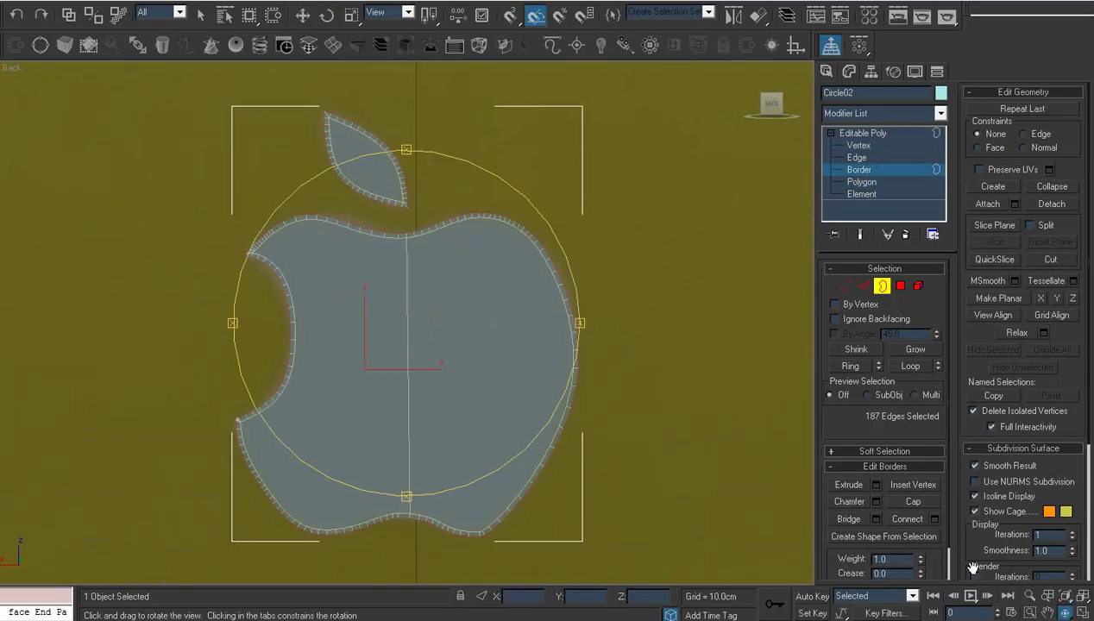
{"action": "left_click_drag", "start_coordinate": [393, 355], "coordinate": [496, 375]}
{"action": "scroll", "coordinate": [435, 325], "scroll_direction": "up", "scroll_amount": 2}
{"action": "middle_click_drag", "start_coordinate": [435, 325], "coordinate": [515, 361]}
{"action": "right_click", "coordinate": [513, 373]}
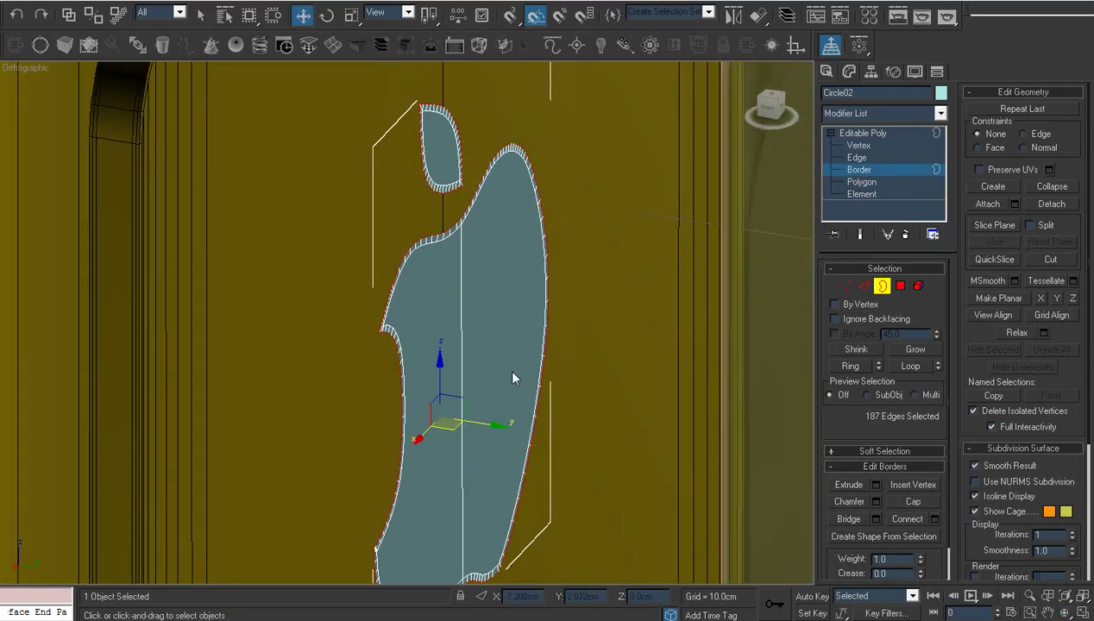
{"action": "left_click_drag", "start_coordinate": [492, 424], "coordinate": [490, 423], "text": "shift"}
{"action": "scroll", "coordinate": [481, 360], "scroll_direction": "up", "scroll_amount": 5}
{"action": "middle_click_drag", "start_coordinate": [483, 333], "coordinate": [473, 285]}
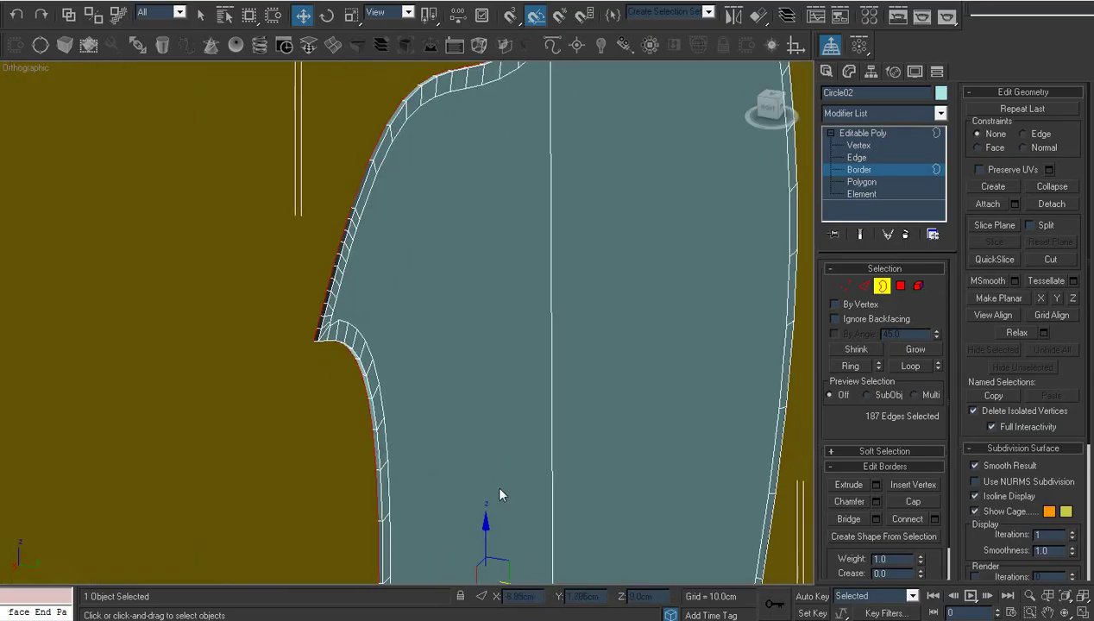
- Extrude the selected logo borders a second, longer distance back along Y to form the side walls
{"action": "scroll", "coordinate": [498, 488], "scroll_direction": "down", "scroll_amount": 2}
{"action": "middle_click_drag", "start_coordinate": [498, 488], "coordinate": [485, 429]}
{"action": "left_click_drag", "start_coordinate": [503, 454], "coordinate": [492, 453], "text": "shift"}
{"action": "scroll", "coordinate": [471, 325], "scroll_direction": "down", "scroll_amount": 2}
{"action": "middle_click_drag", "start_coordinate": [480, 112], "coordinate": [464, 320]}
{"action": "scroll", "coordinate": [464, 320], "scroll_direction": "up", "scroll_amount": 3}
- Select the apple and leaf elements and assign both to smoothing group 30
{"action": "left_click", "coordinate": [861, 194]}
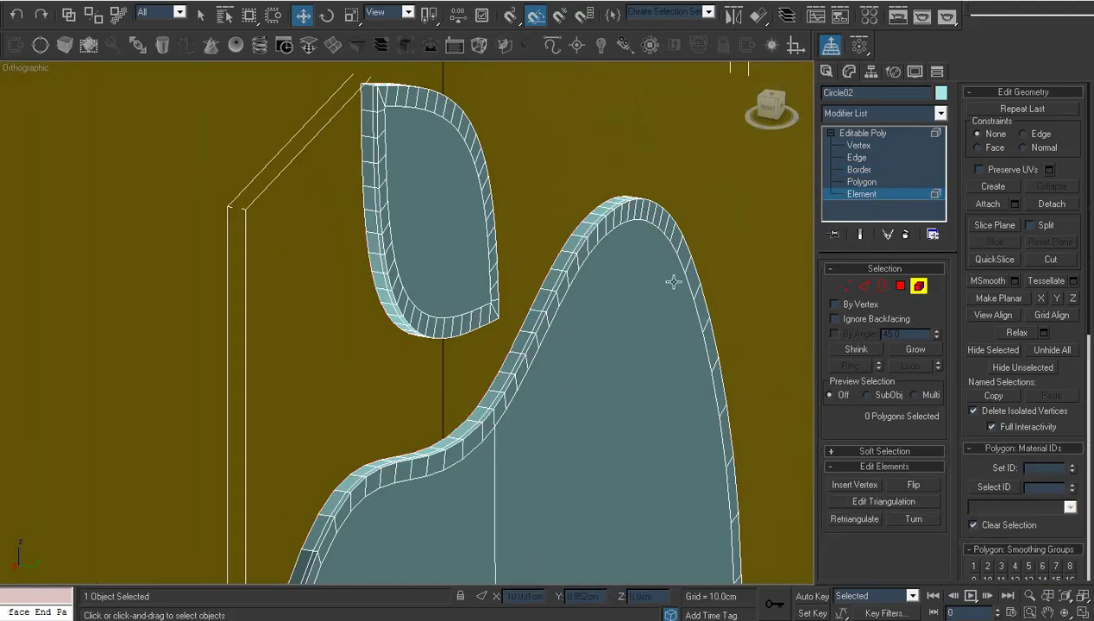
{"action": "left_click", "coordinate": [582, 321]}
{"action": "left_click", "coordinate": [413, 260], "text": "ctrl"}
{"action": "left_click_drag", "start_coordinate": [1087, 331], "coordinate": [1088, 402]}
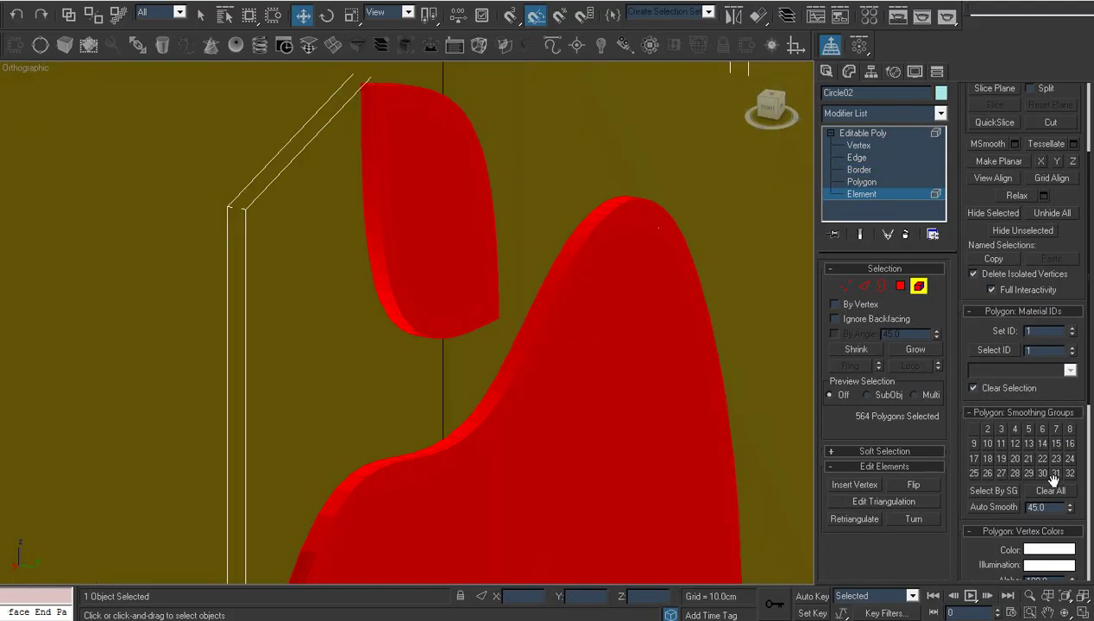
{"action": "left_click", "coordinate": [1044, 476]}
{"action": "left_click", "coordinate": [868, 134]}
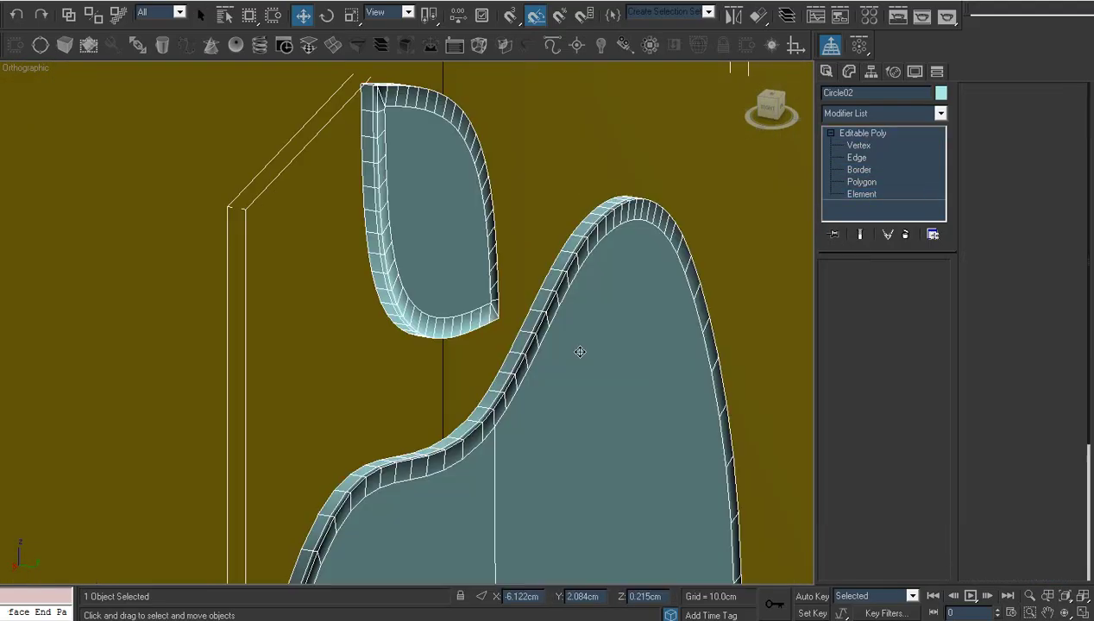
- Move the whole apple logo back along Y into the face of the plate
{"action": "scroll", "coordinate": [562, 323], "scroll_direction": "down", "scroll_amount": 3}
{"action": "mouse_move", "coordinate": [491, 436]}
{"action": "left_mouse_down"}
{"action": "mouse_move", "coordinate": [461, 437]}
{"action": "mouse_move", "coordinate": [473, 437]}
{"action": "left_mouse_up"}
{"action": "scroll", "coordinate": [486, 374], "scroll_direction": "down", "scroll_amount": 3}
{"action": "middle_click_drag", "start_coordinate": [437, 159], "coordinate": [431, 264]}
- Attach the apple logo to the back plate object Rectangle02
{"action": "left_click", "coordinate": [416, 222]}
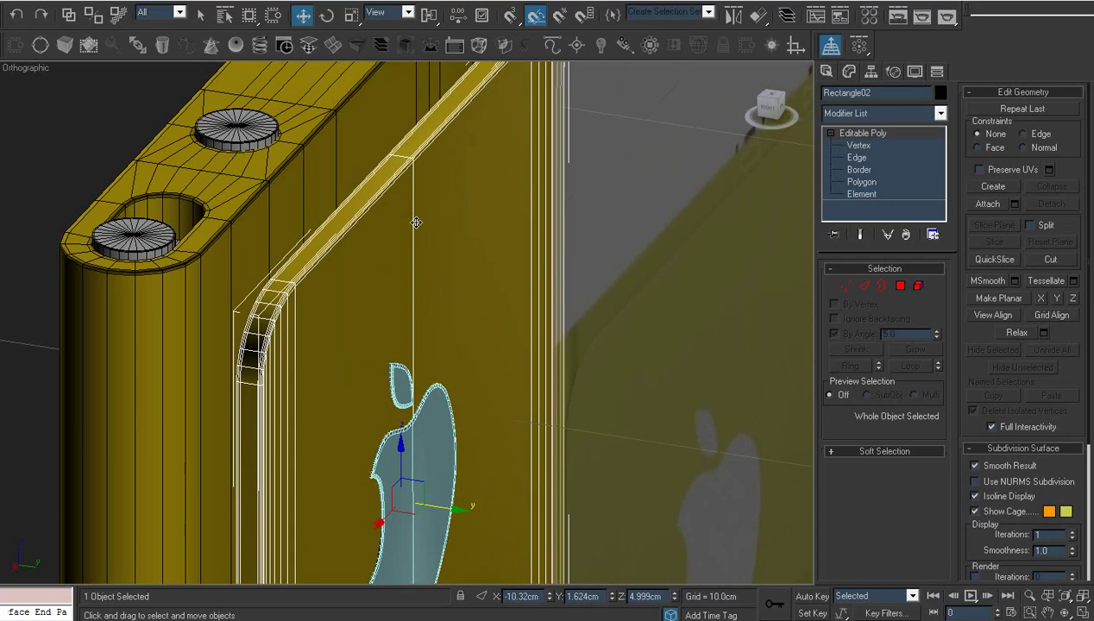
{"action": "left_click", "coordinate": [439, 445]}
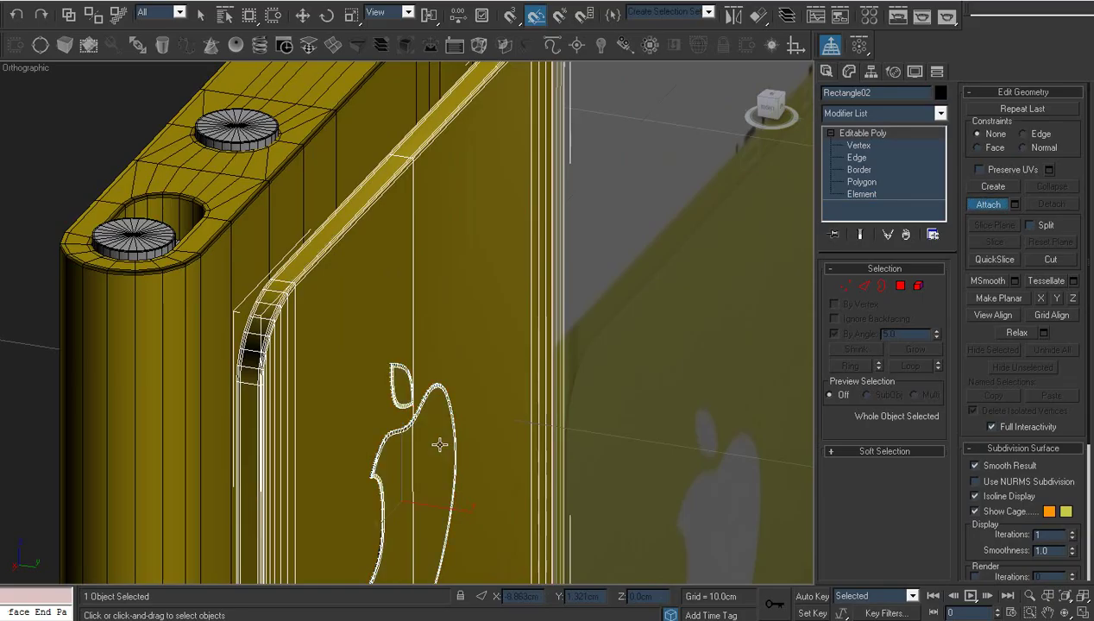
{"action": "right_click", "coordinate": [498, 438]}
{"action": "middle_click_drag", "start_coordinate": [498, 437], "coordinate": [494, 406]}
{"action": "scroll", "coordinate": [813, 191], "scroll_direction": "down", "scroll_amount": 3}
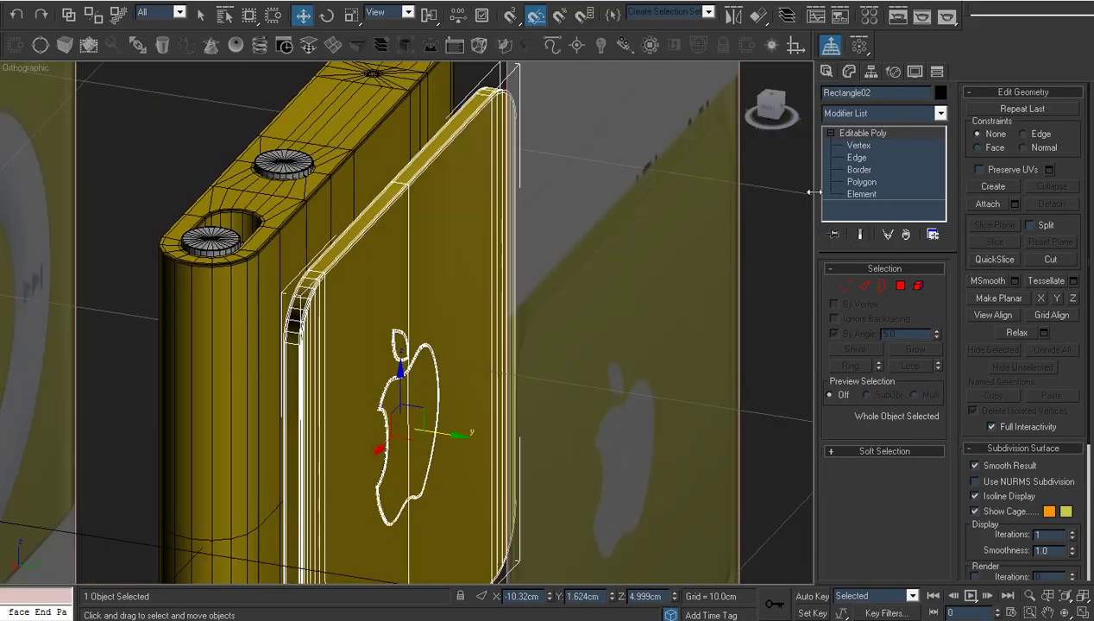
- In the Top view, draw a circle spline centred on the hinge pin in the reference image
{"action": "middle_click_drag", "start_coordinate": [658, 243], "coordinate": [670, 224]}
{"action": "key", "text": "t"}
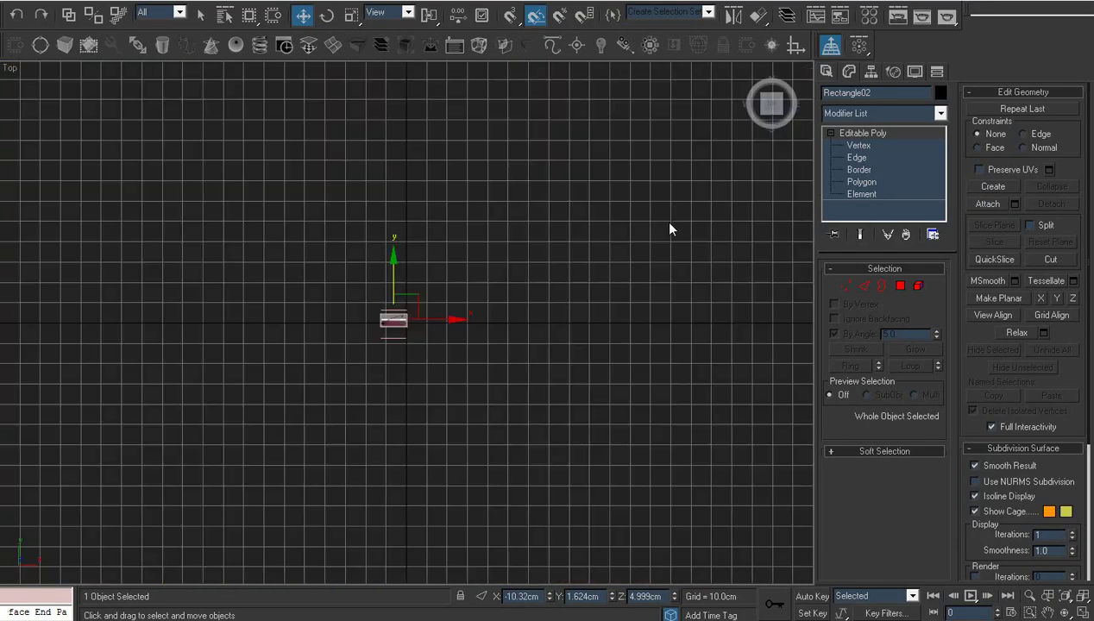
{"action": "key", "text": "z"}
{"action": "middle_click_drag", "start_coordinate": [545, 329], "coordinate": [667, 296]}
{"action": "scroll", "coordinate": [466, 342], "scroll_direction": "up", "scroll_amount": 2}
{"action": "middle_click_drag", "start_coordinate": [466, 341], "coordinate": [473, 376]}
{"action": "scroll", "coordinate": [492, 370], "scroll_direction": "up", "scroll_amount": 2}
{"action": "left_click", "coordinate": [496, 378]}
{"action": "left_click", "coordinate": [826, 71]}
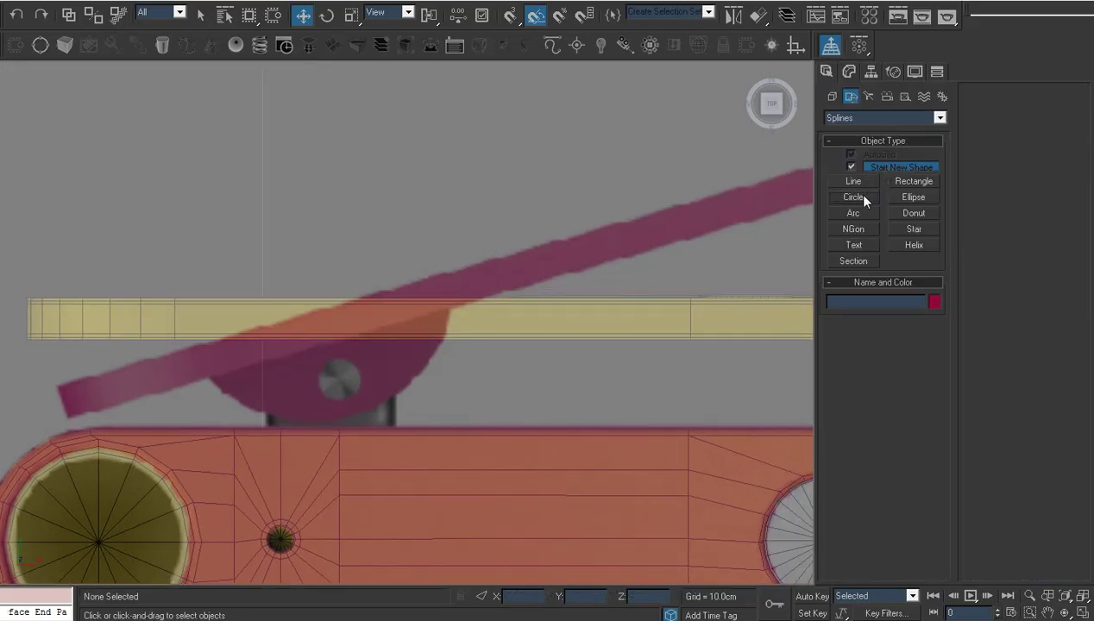
{"action": "left_click", "coordinate": [863, 197]}
{"action": "left_click_drag", "start_coordinate": [338, 382], "coordinate": [398, 345]}
{"action": "right_click", "coordinate": [398, 351]}
{"action": "middle_click_drag", "start_coordinate": [378, 357], "coordinate": [390, 361]}
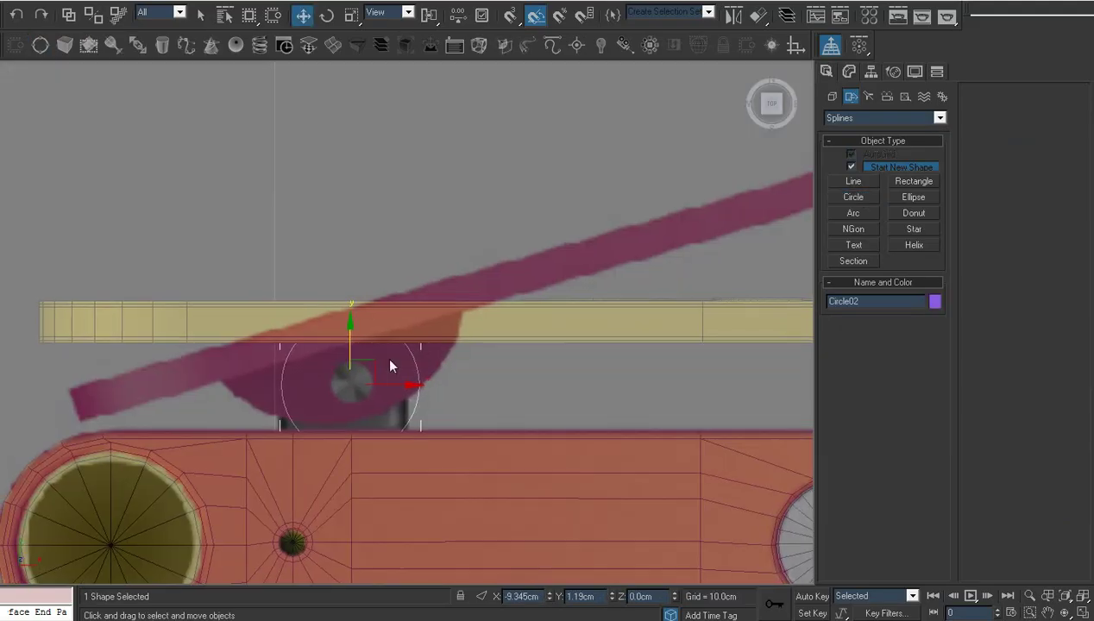
- Move the circle up to about Y 1.468 cm and convert it to an editable spline
{"action": "left_click_drag", "start_coordinate": [357, 351], "coordinate": [358, 321]}
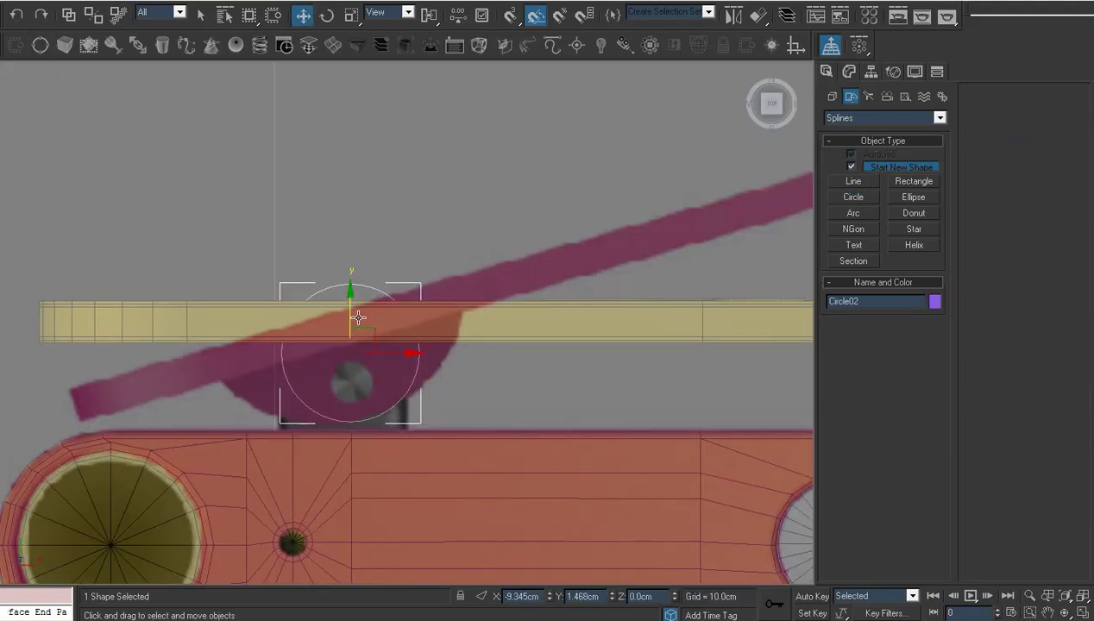
{"action": "right_click", "coordinate": [357, 318]}
{"action": "mouse_move", "coordinate": [514, 457]}
{"action": "left_click", "coordinate": [549, 464]}
- Scale the circle up, move it to about Y 1.752 cm and convert it to an editable spline again
{"action": "right_click", "coordinate": [416, 349]}
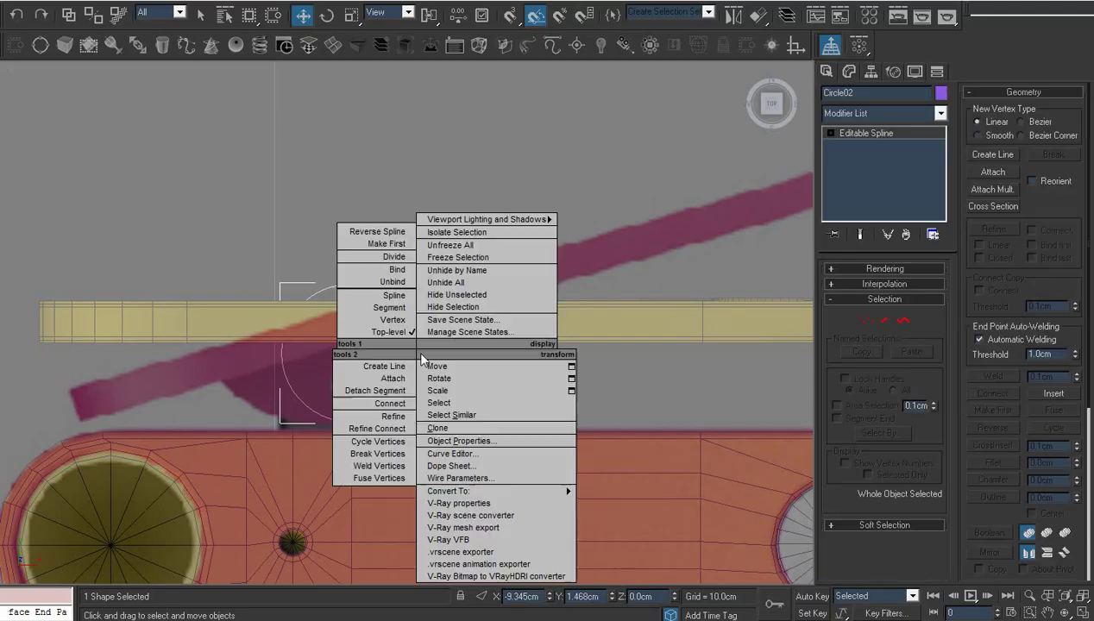
{"action": "left_click", "coordinate": [462, 385]}
{"action": "left_click_drag", "start_coordinate": [360, 341], "coordinate": [354, 280]}
{"action": "right_click", "coordinate": [376, 318]}
{"action": "left_click", "coordinate": [376, 316]}
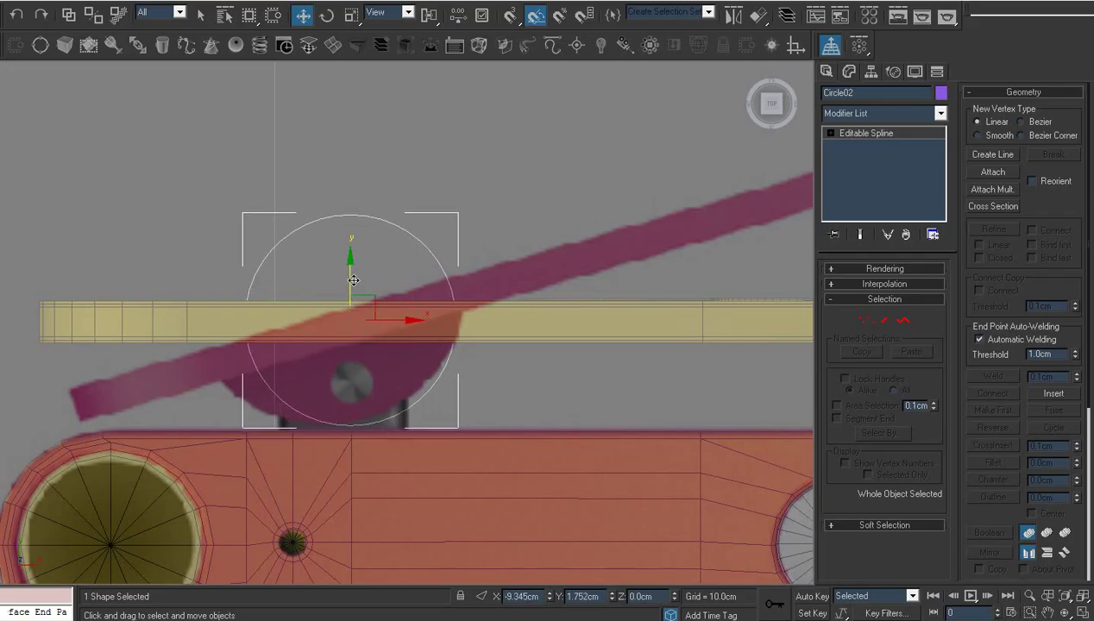
{"action": "right_click", "coordinate": [353, 281]}
{"action": "mouse_move", "coordinate": [492, 414]}
{"action": "left_click", "coordinate": [549, 418]}
- Enlarge and move the circle to about X -9.529, Y 1.977 cm to follow the bracket's curve, then reconvert it to an editable spline
{"action": "middle_click_drag", "start_coordinate": [391, 378], "coordinate": [425, 368]}
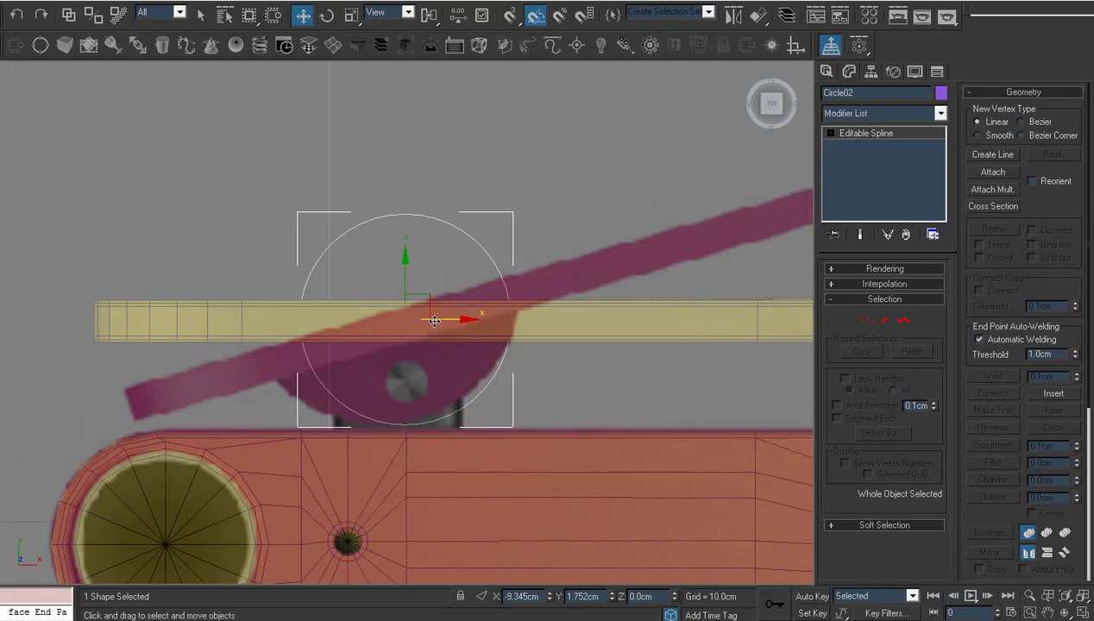
{"action": "left_click_drag", "start_coordinate": [429, 301], "coordinate": [407, 276]}
{"action": "right_click", "coordinate": [402, 272]}
{"action": "left_click", "coordinate": [423, 311]}
{"action": "right_click", "coordinate": [400, 262]}
{"action": "left_click", "coordinate": [415, 280]}
{"action": "right_click", "coordinate": [404, 273]}
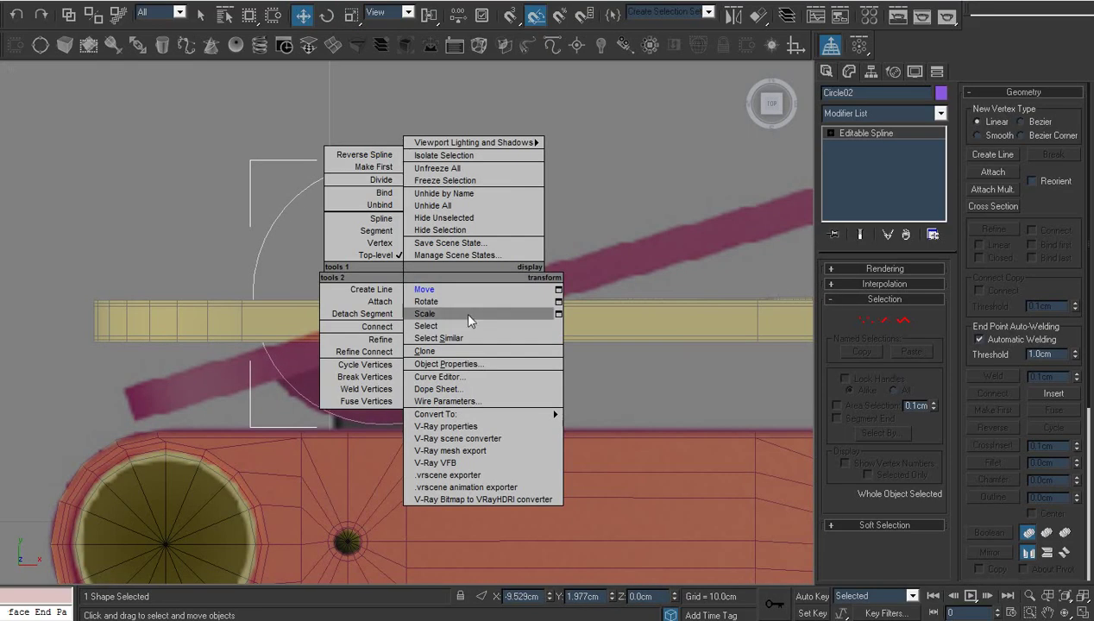
{"action": "mouse_move", "coordinate": [548, 413]}
{"action": "left_click", "coordinate": [604, 416]}
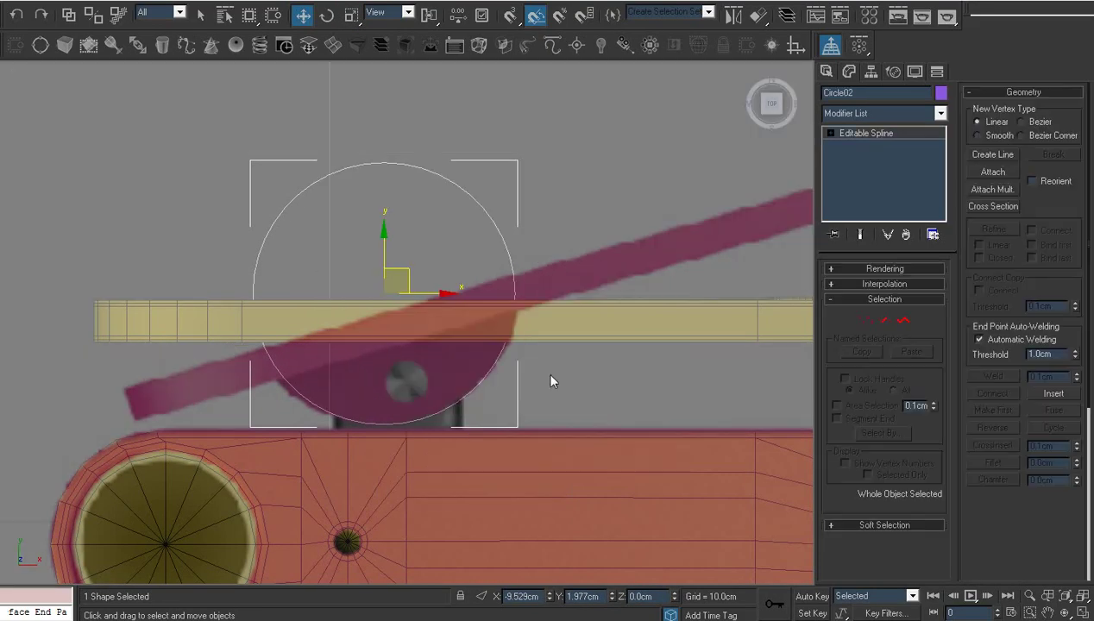
- Convert the circle over the hinge bracket to an editable poly
{"action": "middle_click_drag", "start_coordinate": [552, 381], "coordinate": [498, 361]}
{"action": "key", "text": "1"}
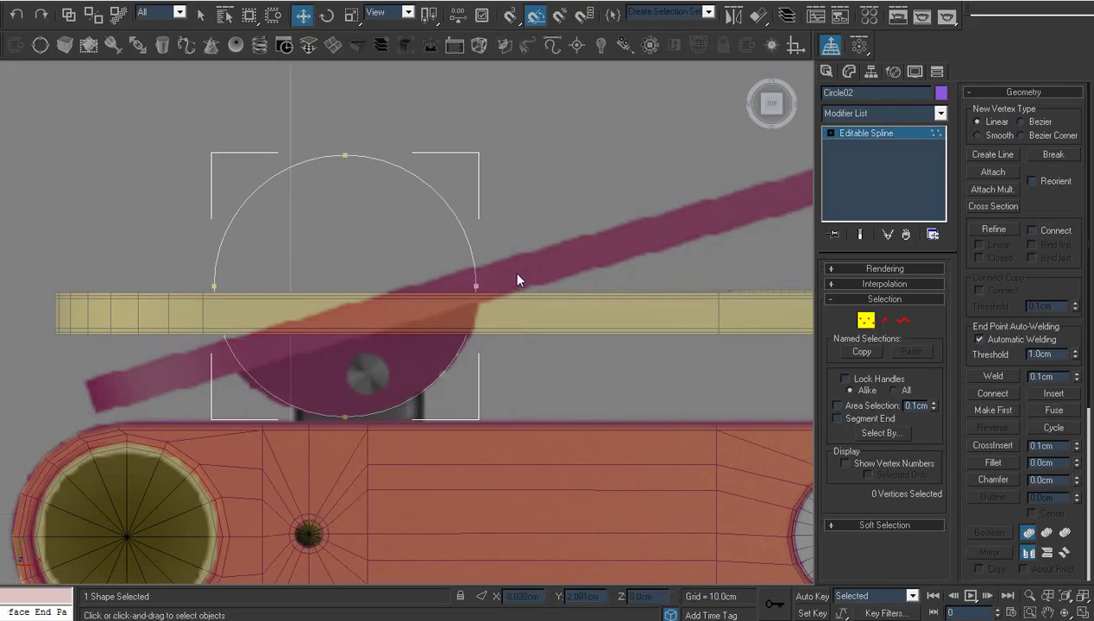
{"action": "right_click", "coordinate": [452, 272]}
{"action": "mouse_move", "coordinate": [569, 408]}
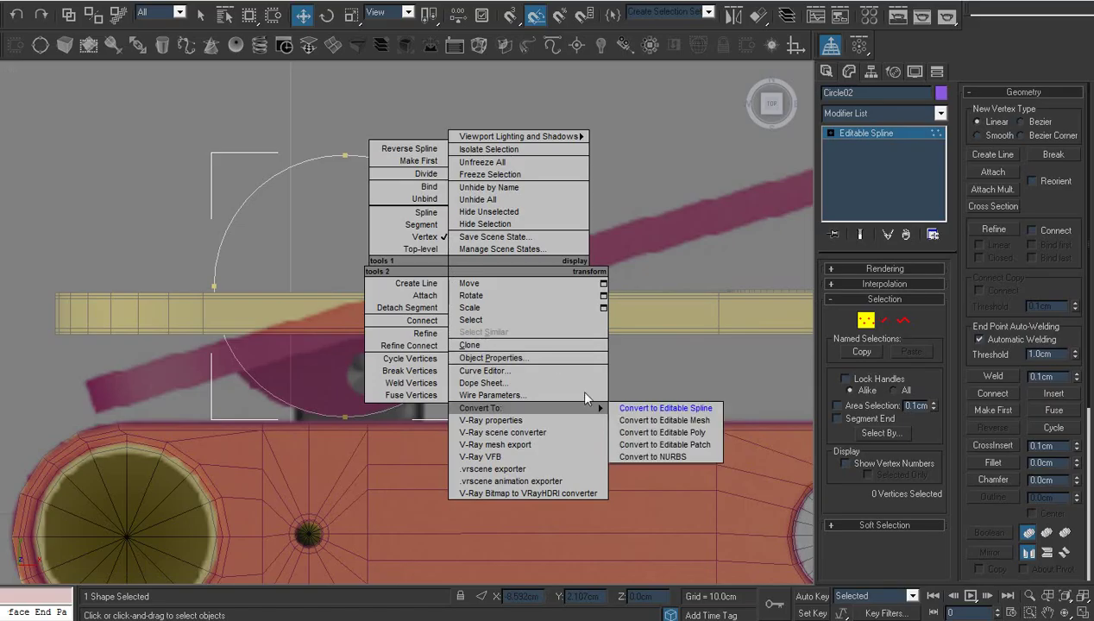
{"action": "left_click", "coordinate": [658, 432]}
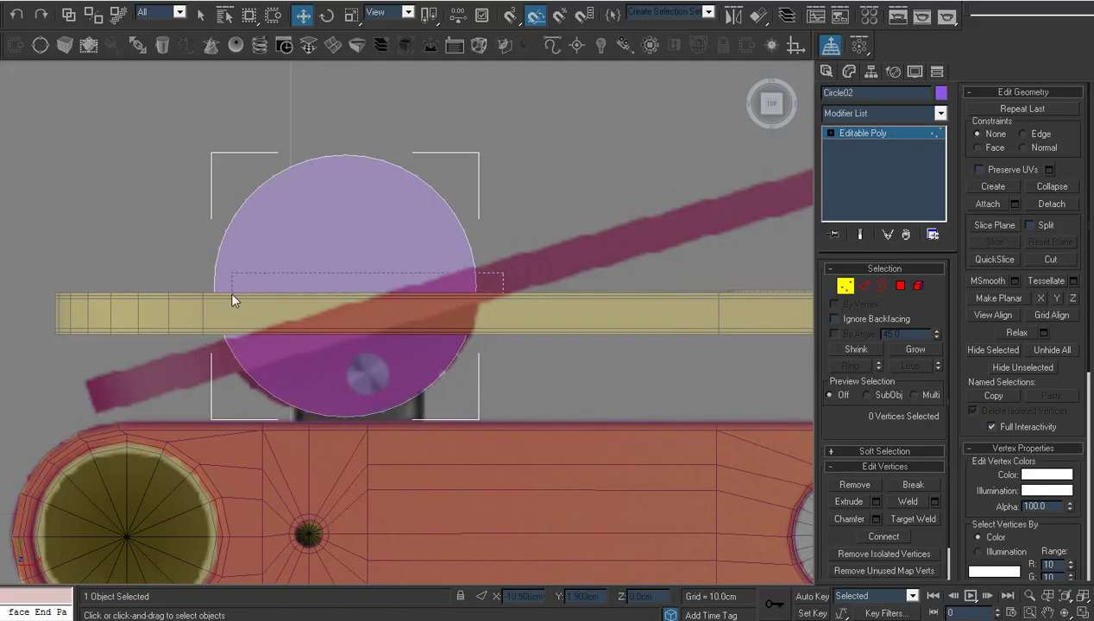
- Connect the circle's two side vertices with a horizontal edge and delete all vertices above it
{"action": "left_click_drag", "start_coordinate": [231, 294], "coordinate": [547, 132]}
{"action": "key", "text": "ctrl+shift+e"}
{"action": "left_click", "coordinate": [206, 264]}
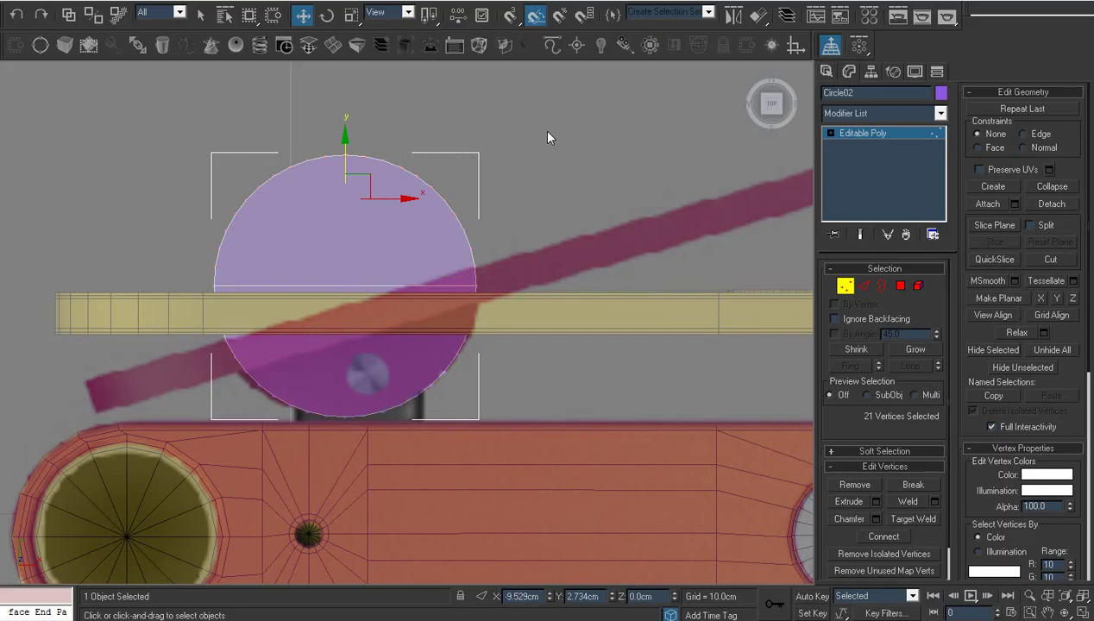
{"action": "key", "text": "Delete"}
{"action": "left_click", "coordinate": [831, 134]}
{"action": "left_click", "coordinate": [851, 134]}
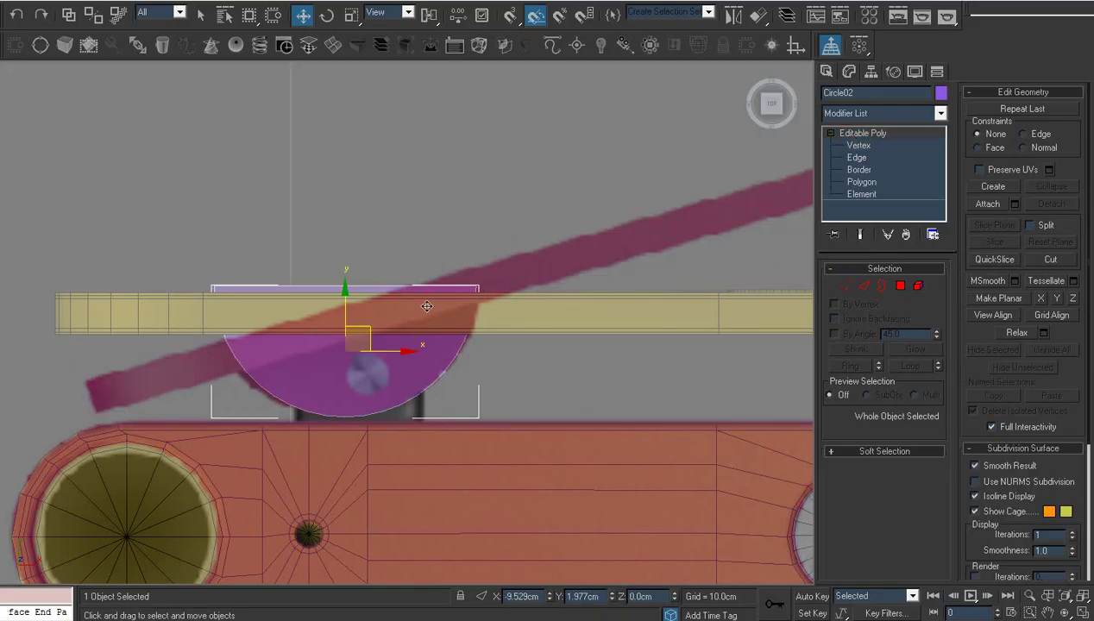
- Switch the half circle to vertex editing and display the Top viewport in wireframe
{"action": "middle_click_drag", "start_coordinate": [345, 313], "coordinate": [385, 327]}
{"action": "key", "text": "1"}
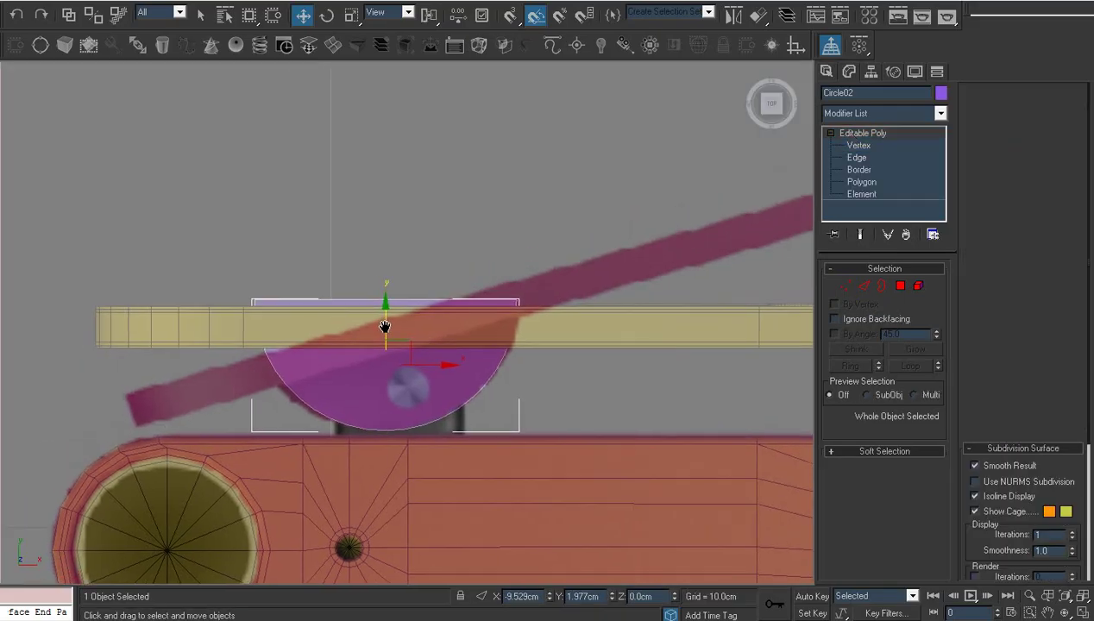
{"action": "scroll", "coordinate": [241, 278], "scroll_direction": "up", "scroll_amount": 2}
{"action": "middle_click_drag", "start_coordinate": [299, 313], "coordinate": [418, 324]}
{"action": "scroll", "coordinate": [244, 286], "scroll_direction": "up", "scroll_amount": 2}
{"action": "right_click", "coordinate": [14, 68]}
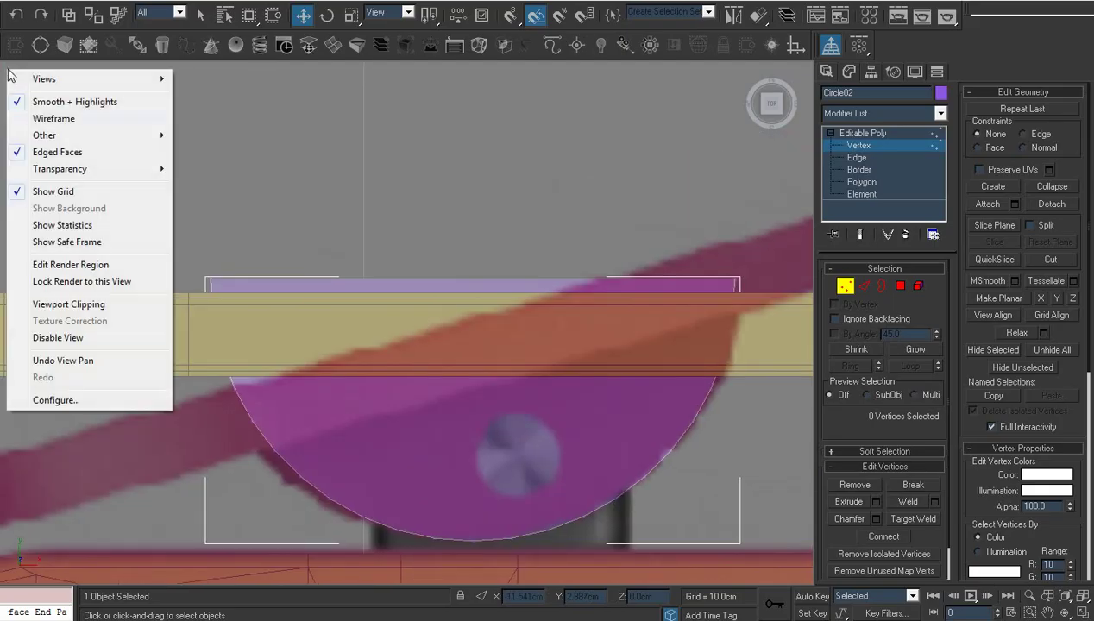
{"action": "left_click", "coordinate": [57, 118]}
{"action": "middle_click_drag", "start_coordinate": [271, 337], "coordinate": [256, 333]}
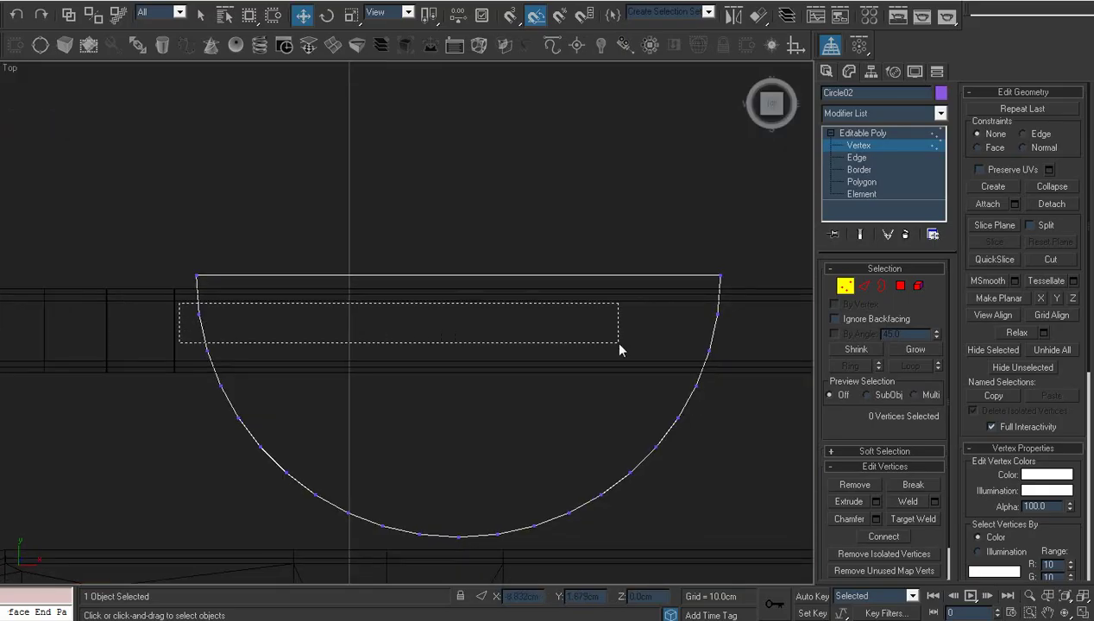
- Connect opposite vertex pairs on the upper part of the half circle with horizontal edges, row by row
{"action": "left_click_drag", "start_coordinate": [619, 343], "coordinate": [169, 365]}
{"action": "key", "text": "ctrl+shift+e"}
{"action": "key", "text": "ctrl+shift+e"}
{"action": "left_click_drag", "start_coordinate": [180, 371], "coordinate": [684, 455]}
{"action": "key", "text": "ctrl+shift+e"}
{"action": "key", "text": "ctrl+shift+e"}
{"action": "key", "text": "ctrl+shift+e"}
- Delete the two topmost rows of vertices from the half circle
{"action": "left_click_drag", "start_coordinate": [735, 331], "coordinate": [159, 229]}
{"action": "key", "text": "Delete"}
{"action": "middle_click_drag", "start_coordinate": [290, 481], "coordinate": [208, 394]}
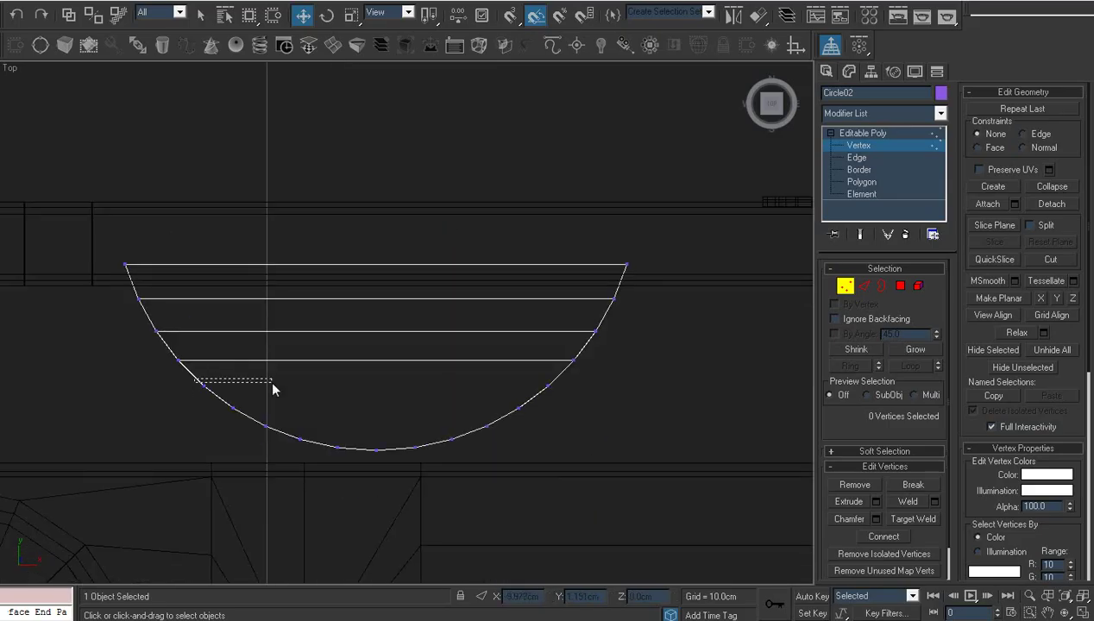
- Connect the next two opposite vertex pairs down the half circle with horizontal edges
{"action": "left_click_drag", "start_coordinate": [272, 390], "coordinate": [562, 390]}
{"action": "key", "text": "ctrl+shift+e"}
{"action": "scroll", "coordinate": [535, 423], "scroll_direction": "up", "scroll_amount": 3}
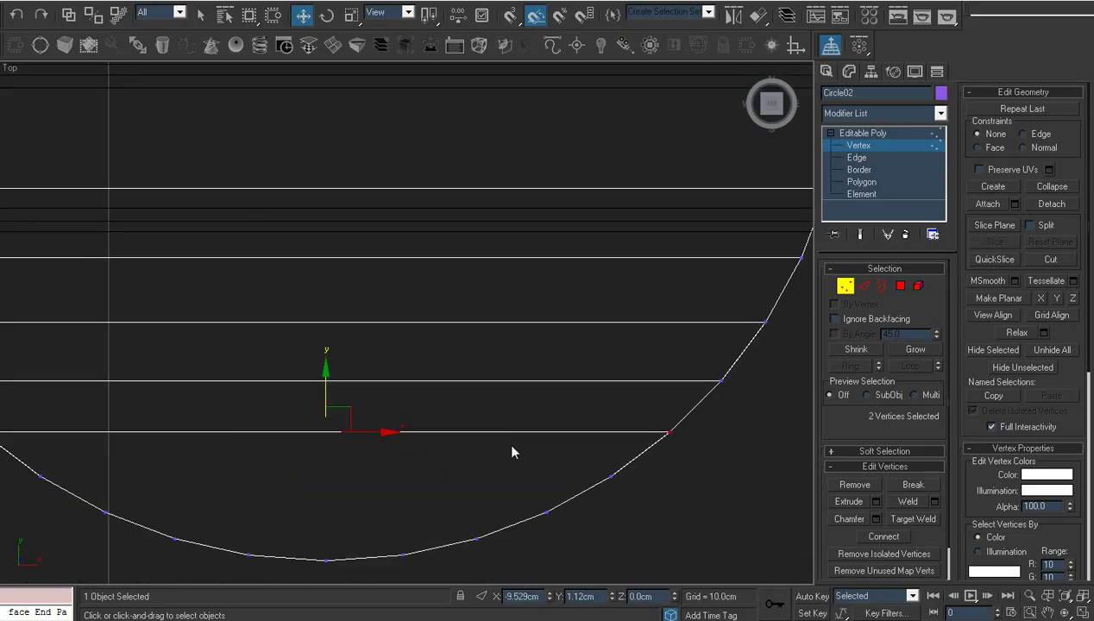
{"action": "middle_click_drag", "start_coordinate": [511, 446], "coordinate": [609, 386]}
{"action": "left_click_drag", "start_coordinate": [694, 405], "coordinate": [732, 426]}
{"action": "left_click_drag", "start_coordinate": [157, 404], "coordinate": [117, 424], "text": "ctrl"}
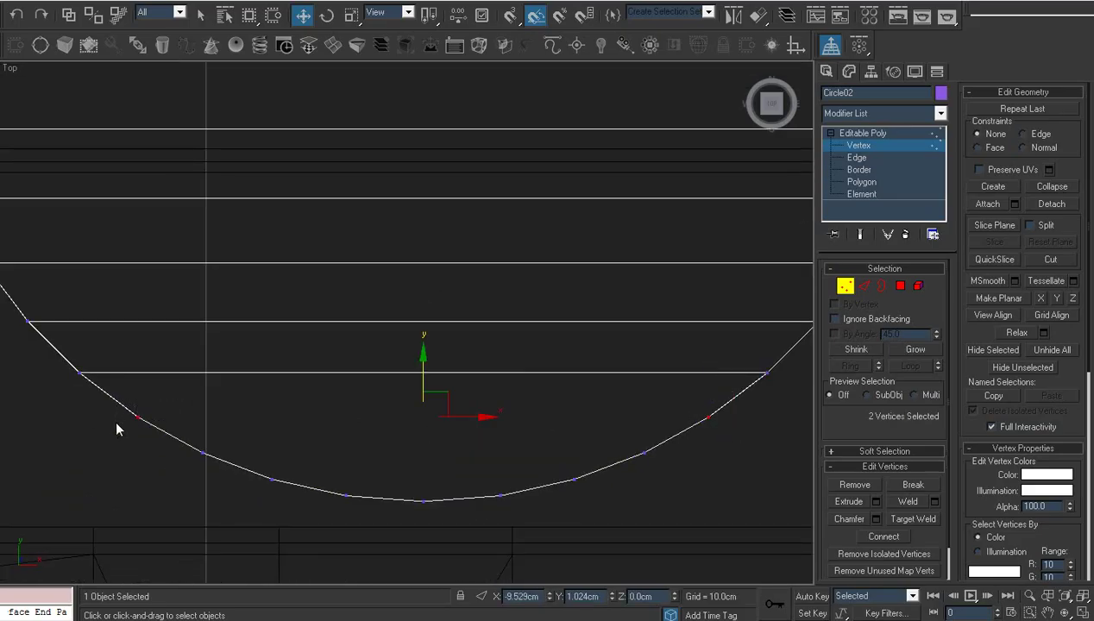
{"action": "key", "text": "ctrl+shift+e"}
- Connect the two lowest opposite vertex pairs above the bottom of the arc with horizontal edges, then clear the vertex selection
{"action": "left_click", "coordinate": [203, 452]}
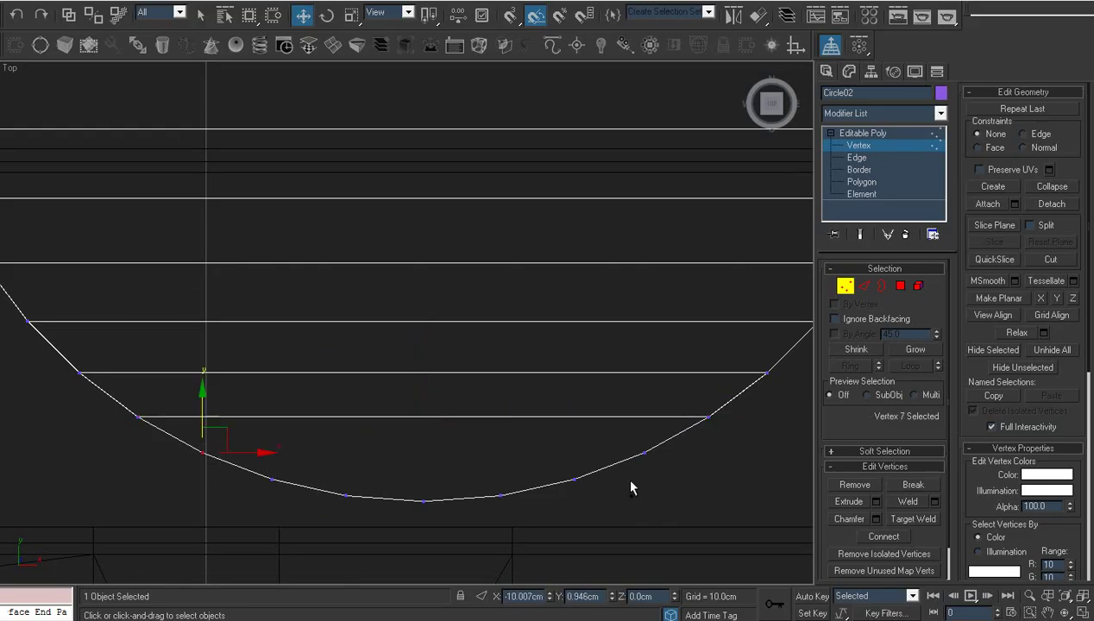
{"action": "left_click_drag", "start_coordinate": [631, 481], "coordinate": [674, 439], "text": "ctrl"}
{"action": "key", "text": "ctrl+shift+e"}
{"action": "left_click_drag", "start_coordinate": [290, 467], "coordinate": [257, 490]}
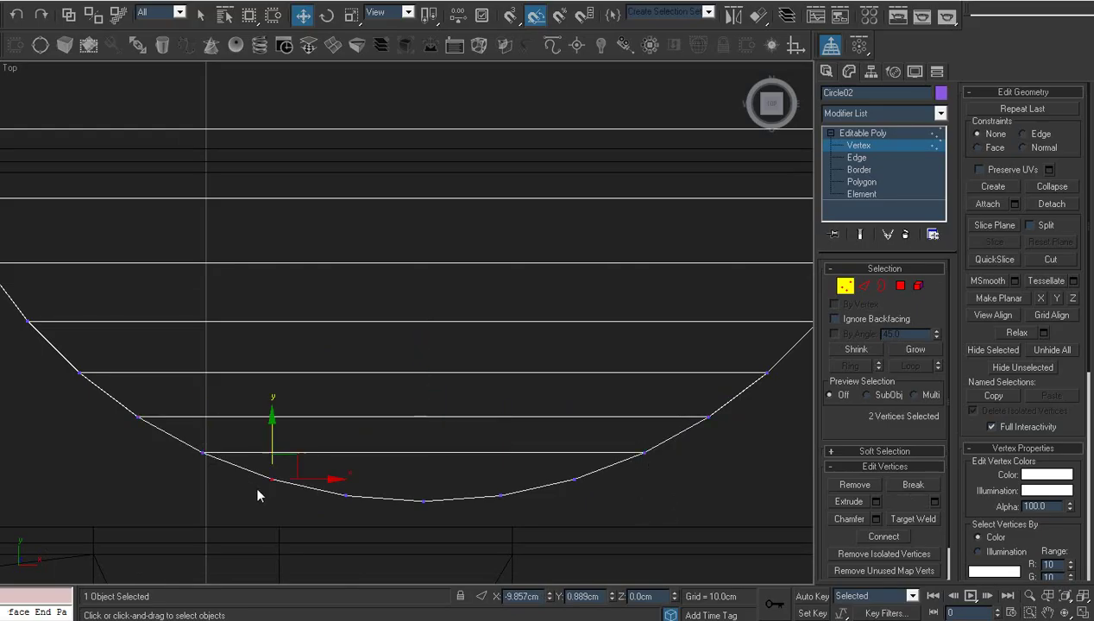
{"action": "left_click_drag", "start_coordinate": [540, 513], "coordinate": [610, 466], "text": "ctrl"}
{"action": "key", "text": "ctrl+shift+e"}
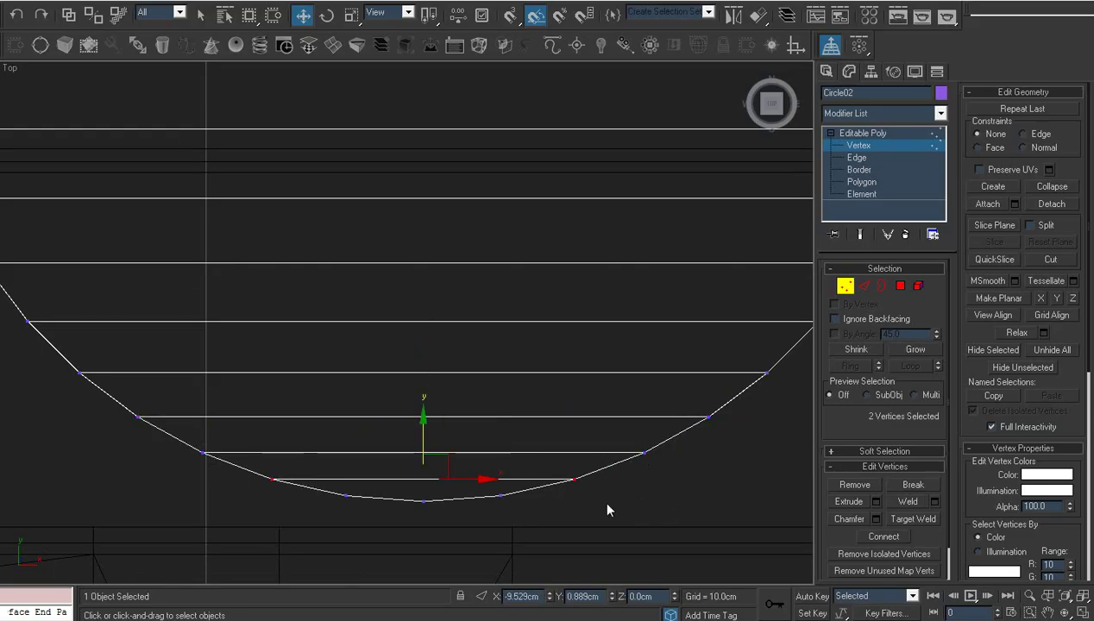
{"action": "left_click", "coordinate": [607, 505]}
{"action": "scroll", "coordinate": [548, 503], "scroll_direction": "down", "scroll_amount": 4}
{"action": "middle_click_drag", "start_coordinate": [547, 503], "coordinate": [556, 515]}
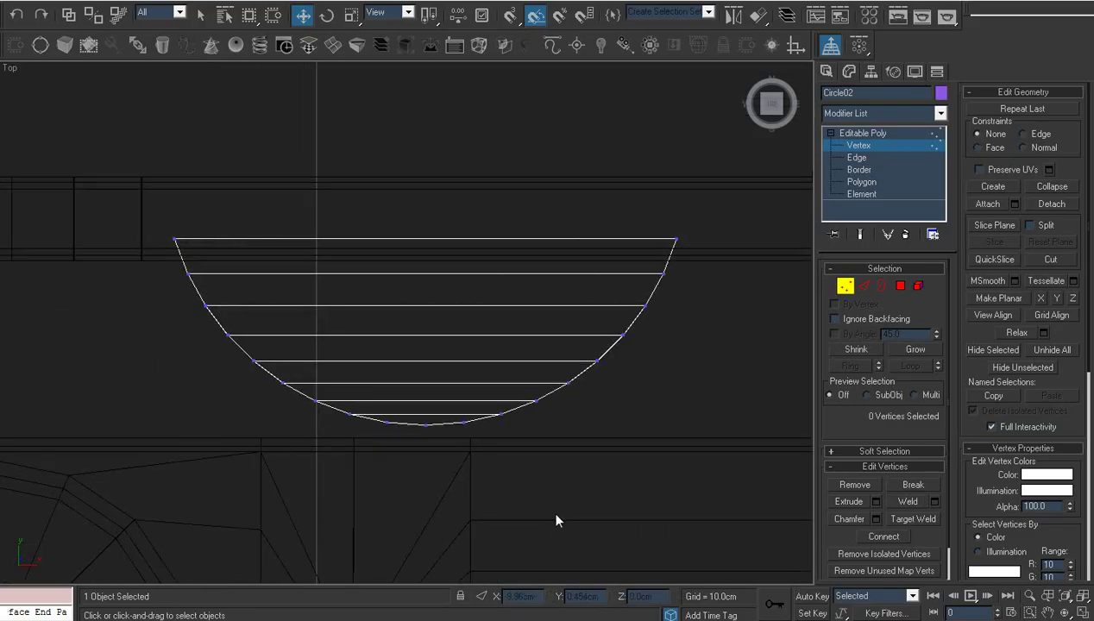
- Select the whole half circle element and flip its normals
{"action": "left_click", "coordinate": [860, 193]}
{"action": "left_click", "coordinate": [646, 268]}
{"action": "scroll", "coordinate": [609, 270], "scroll_direction": "up", "scroll_amount": 2}
{"action": "right_click", "coordinate": [606, 269]}
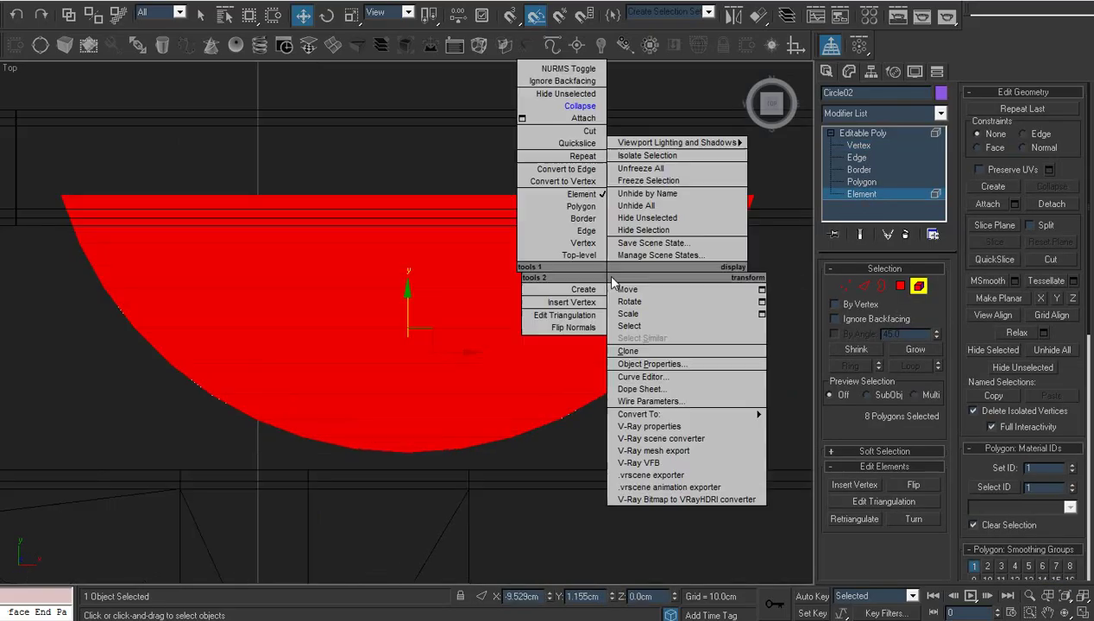
{"action": "left_click", "coordinate": [553, 322]}
- Inset all polygons of the half circle as a group by 0.01 cm
{"action": "left_click", "coordinate": [871, 182]}
{"action": "right_click", "coordinate": [619, 267]}
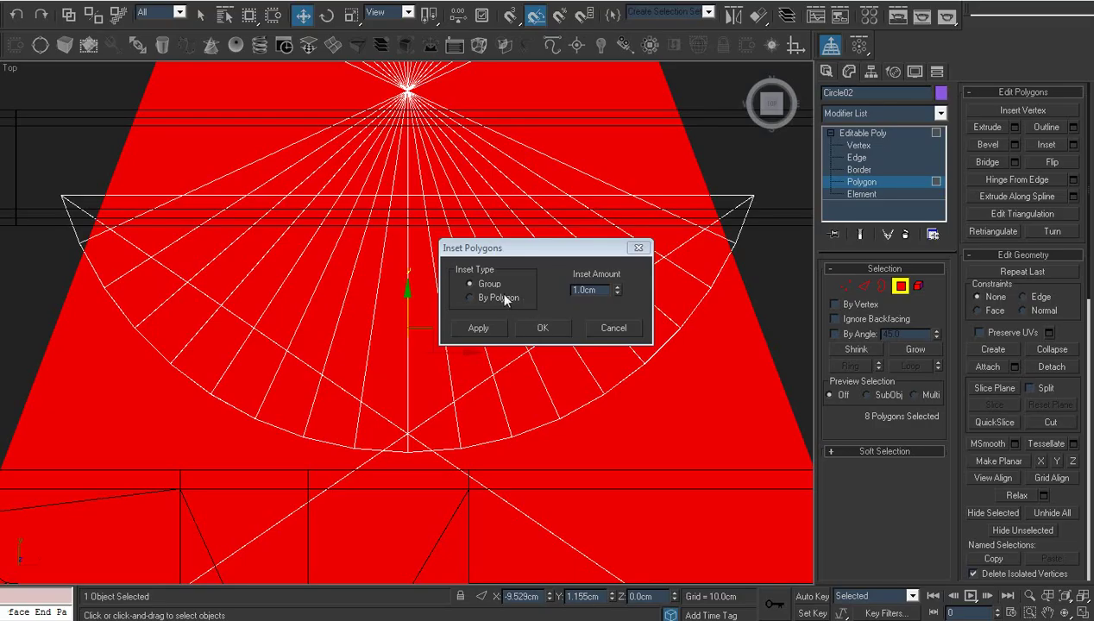
{"action": "right_click", "coordinate": [617, 291]}
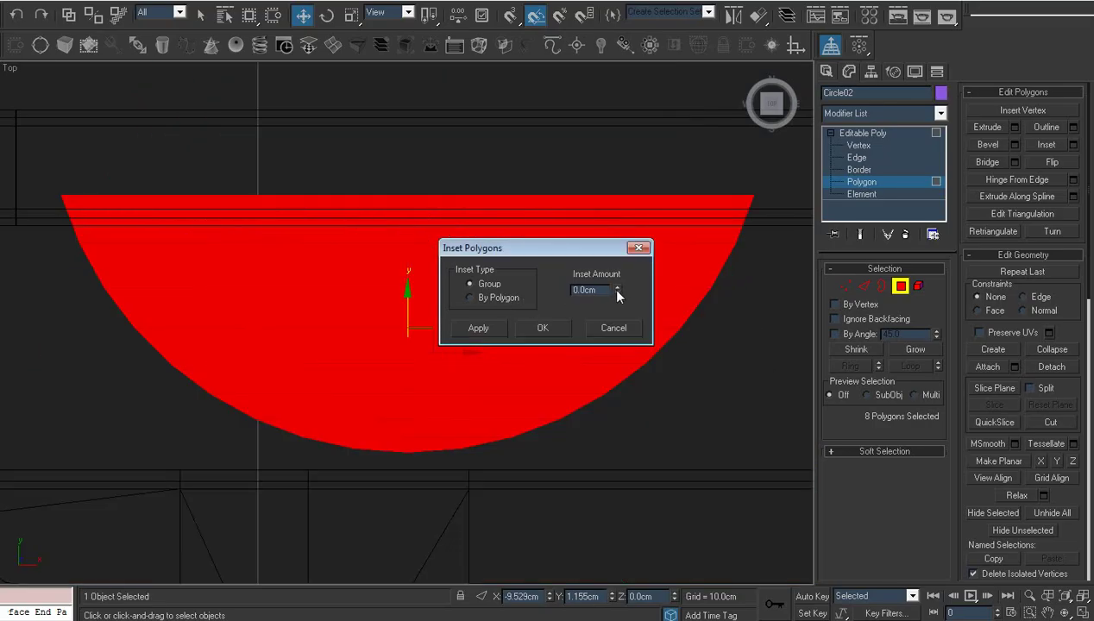
{"action": "mouse_move", "coordinate": [618, 291]}
{"action": "left_mouse_down"}
{"action": "mouse_move", "coordinate": [619, 277]}
{"action": "mouse_move", "coordinate": [621, 290]}
{"action": "left_mouse_up"}
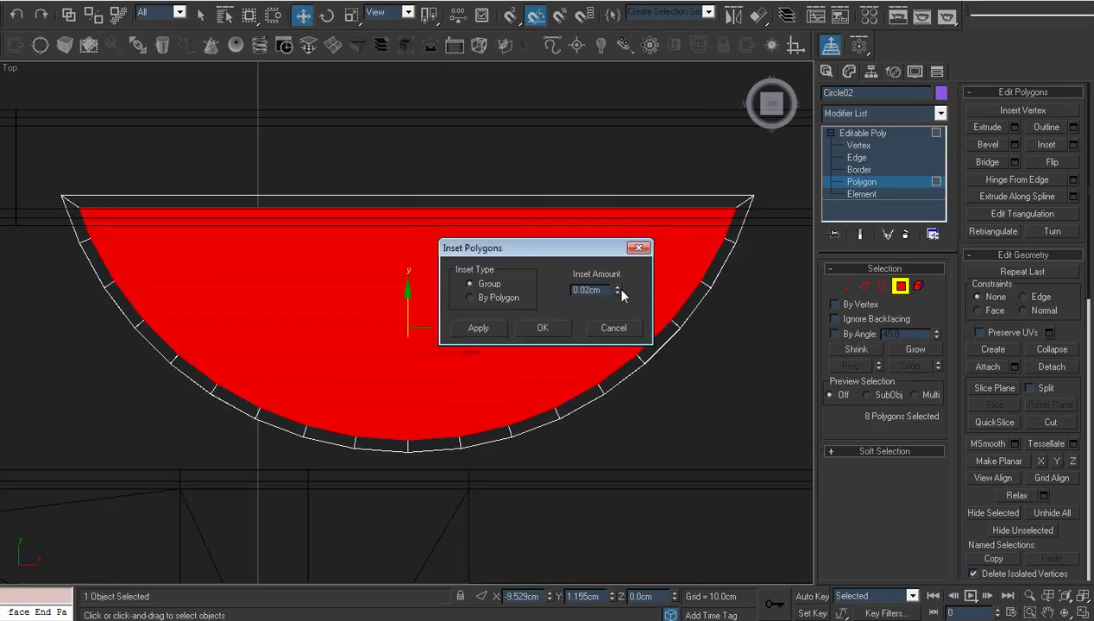
{"action": "left_click", "coordinate": [619, 293]}
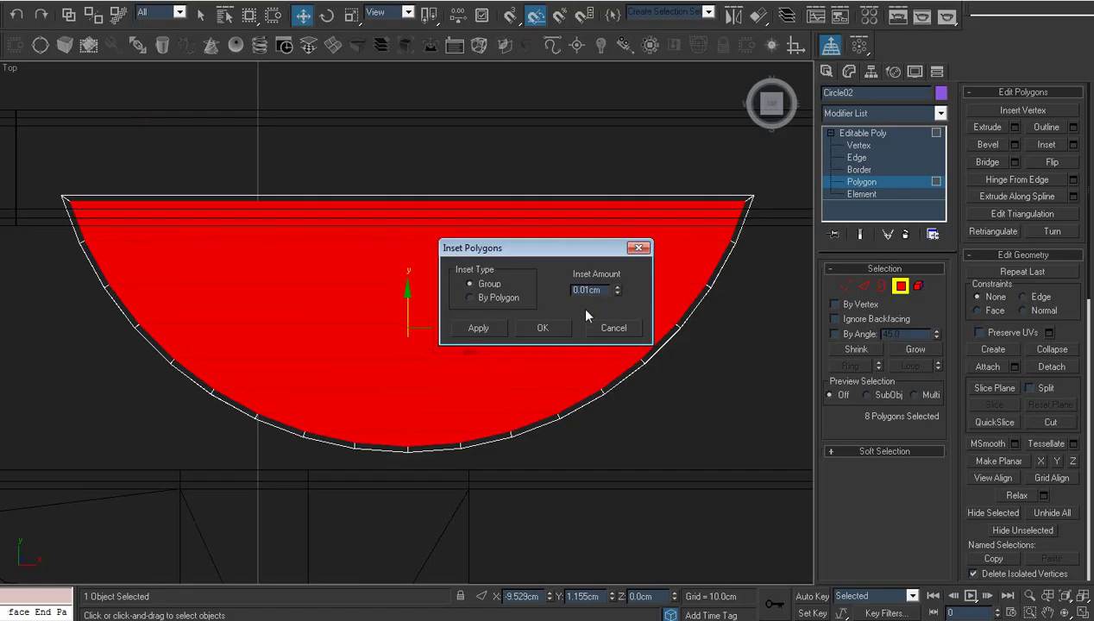
{"action": "left_click", "coordinate": [556, 327]}
- Leave polygon editing and display the Top viewport with Smooth + Highlights shading
{"action": "middle_click_drag", "start_coordinate": [537, 320], "coordinate": [593, 345]}
{"action": "left_click", "coordinate": [867, 133]}
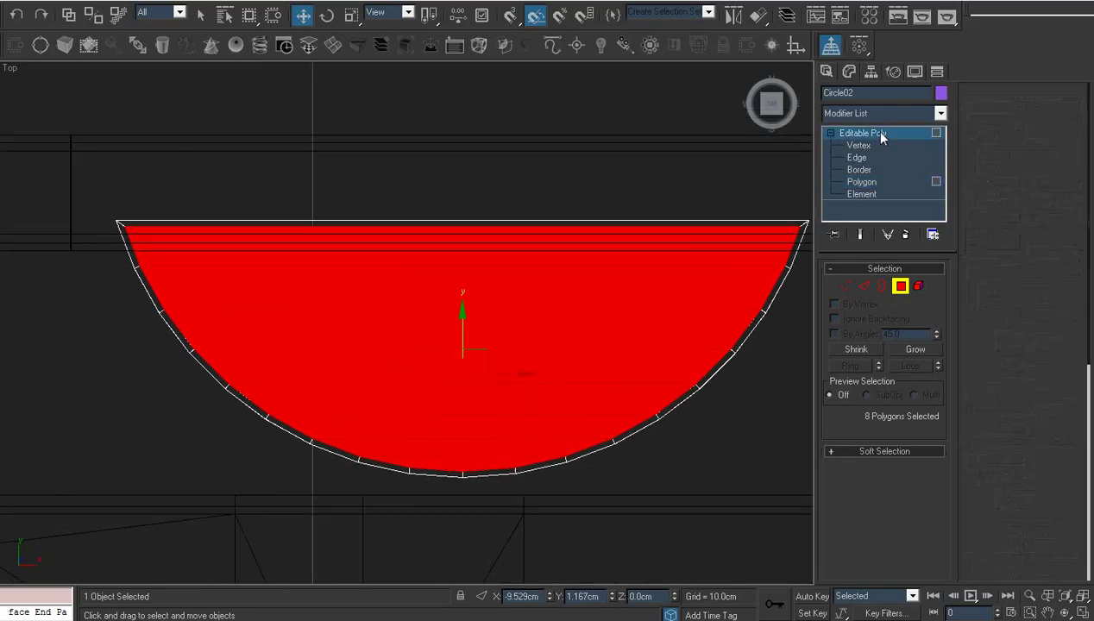
{"action": "left_click", "coordinate": [13, 75]}
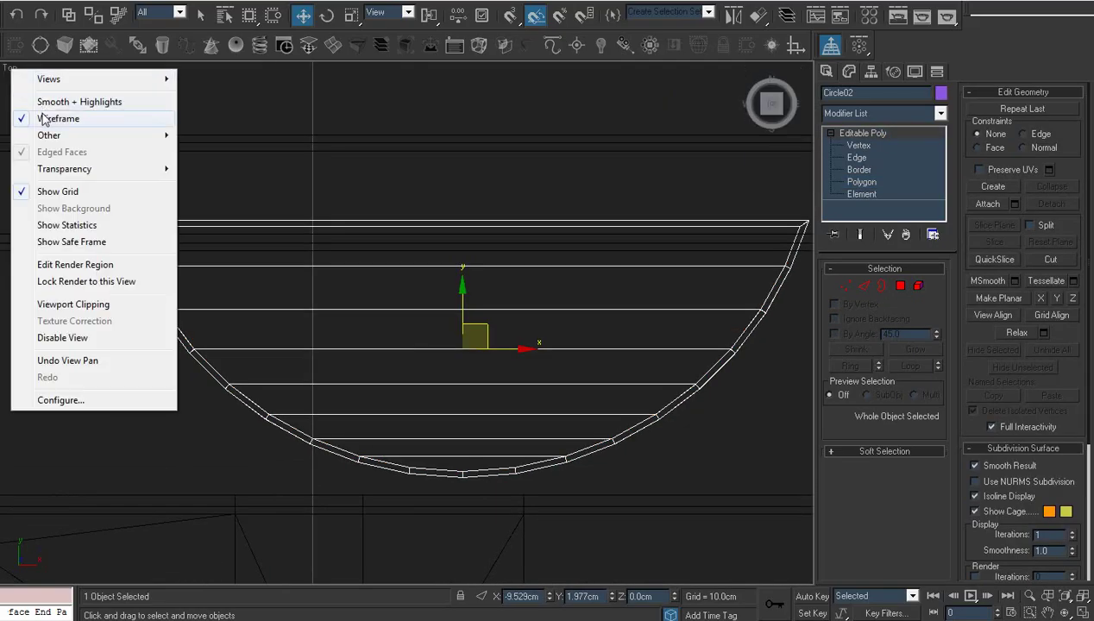
{"action": "left_click", "coordinate": [49, 103]}
{"action": "middle_click_drag", "start_coordinate": [463, 292], "coordinate": [471, 303]}
{"action": "scroll", "coordinate": [559, 346], "scroll_direction": "down", "scroll_amount": 2}
{"action": "middle_click_drag", "start_coordinate": [563, 345], "coordinate": [566, 352]}
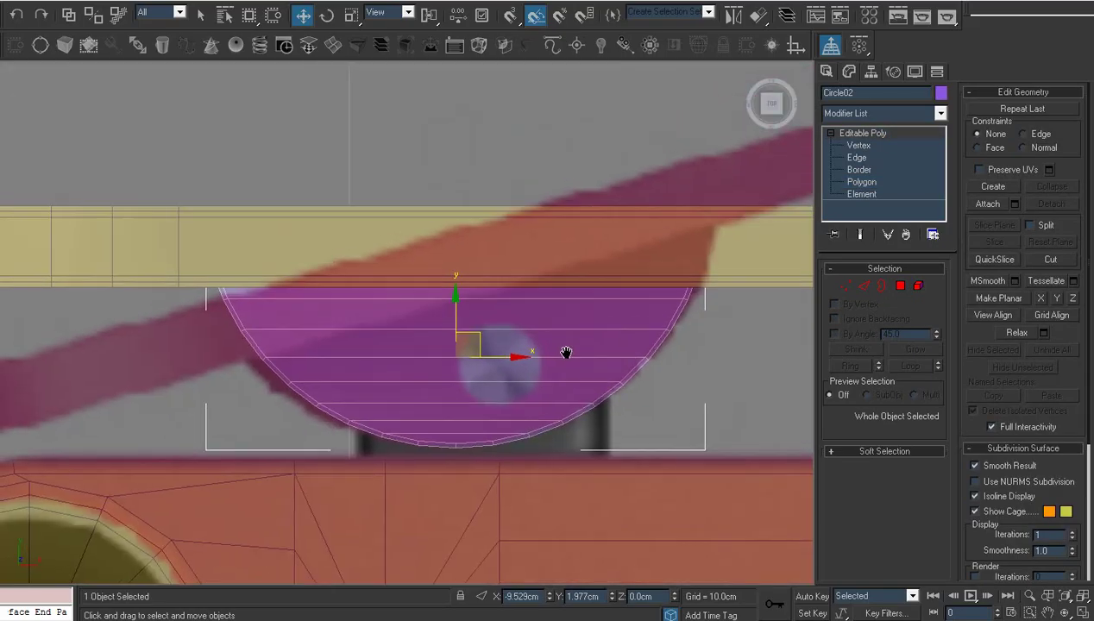
- Move the half circle along X to about -9.343 cm so it is centred on the round pin in the reference image
{"action": "left_click_drag", "start_coordinate": [510, 356], "coordinate": [552, 359]}
{"action": "scroll", "coordinate": [508, 355], "scroll_direction": "up", "scroll_amount": 4}
{"action": "mouse_move", "coordinate": [508, 355]}
{"action": "middle_mouse_down"}
{"action": "mouse_move", "coordinate": [503, 325]}
{"action": "mouse_move", "coordinate": [504, 341]}
{"action": "middle_mouse_up"}
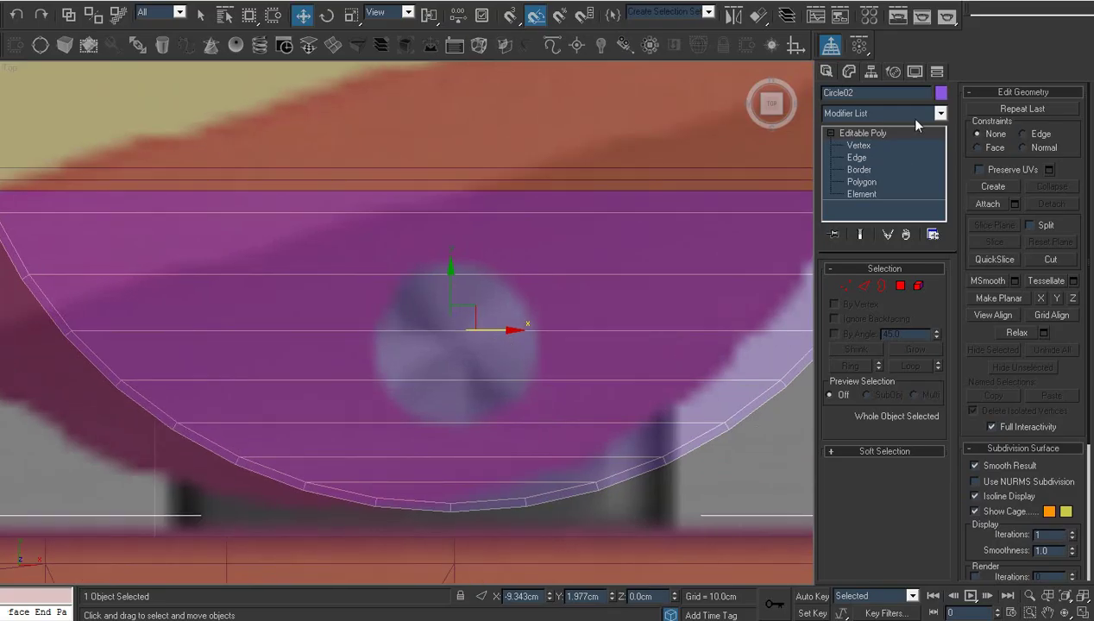
- Draw a circle spline around the reference image's round pin, centred at about X -9.333 cm, Y 1.214 cm
{"action": "left_click", "coordinate": [828, 73]}
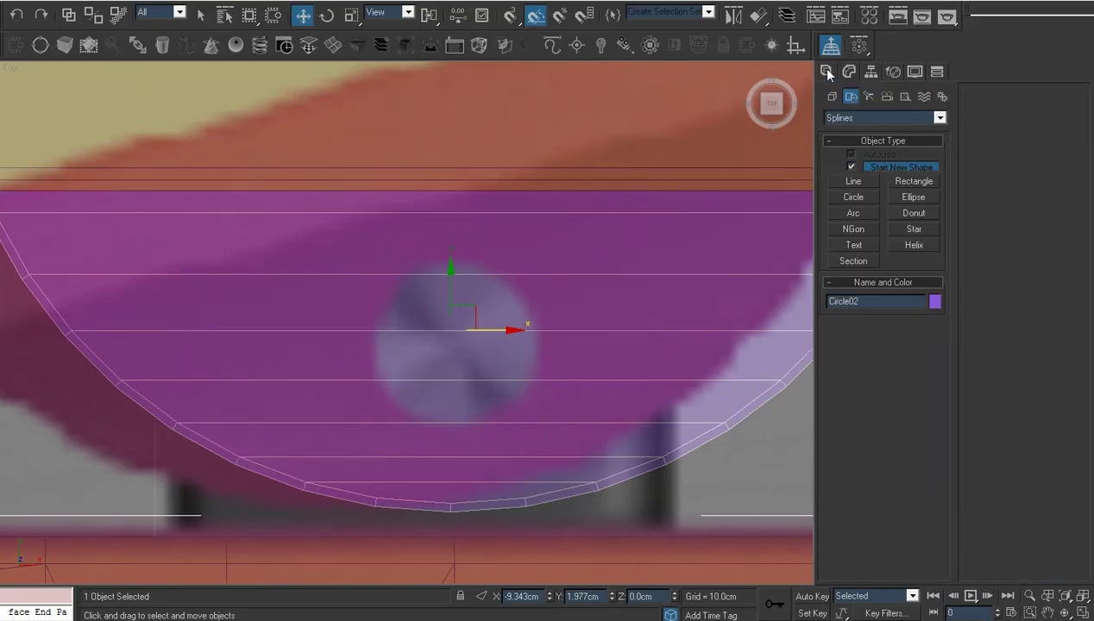
{"action": "left_click", "coordinate": [854, 197]}
{"action": "left_click_drag", "start_coordinate": [454, 344], "coordinate": [532, 375]}
{"action": "key", "text": "w"}
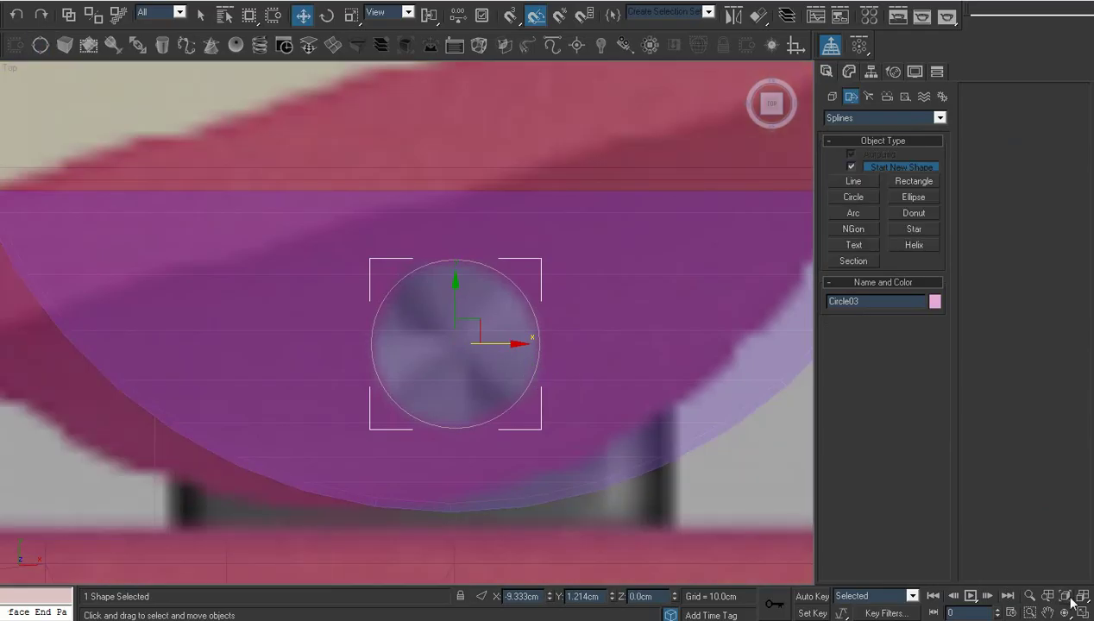
- Merge the pin circle's outline into the half circle mesh with ShapeMerge, picking the circle as an instance
{"action": "left_click", "coordinate": [1070, 615]}
{"action": "left_click_drag", "start_coordinate": [354, 411], "coordinate": [457, 282]}
{"action": "right_click", "coordinate": [479, 319]}
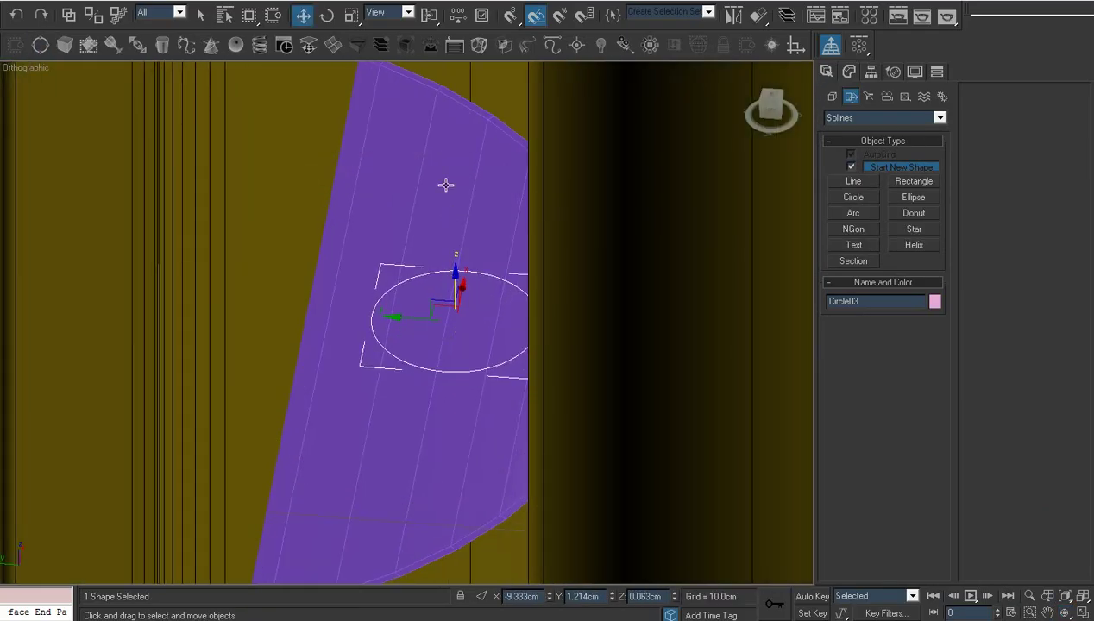
{"action": "left_click", "coordinate": [444, 184]}
{"action": "left_click", "coordinate": [885, 118]}
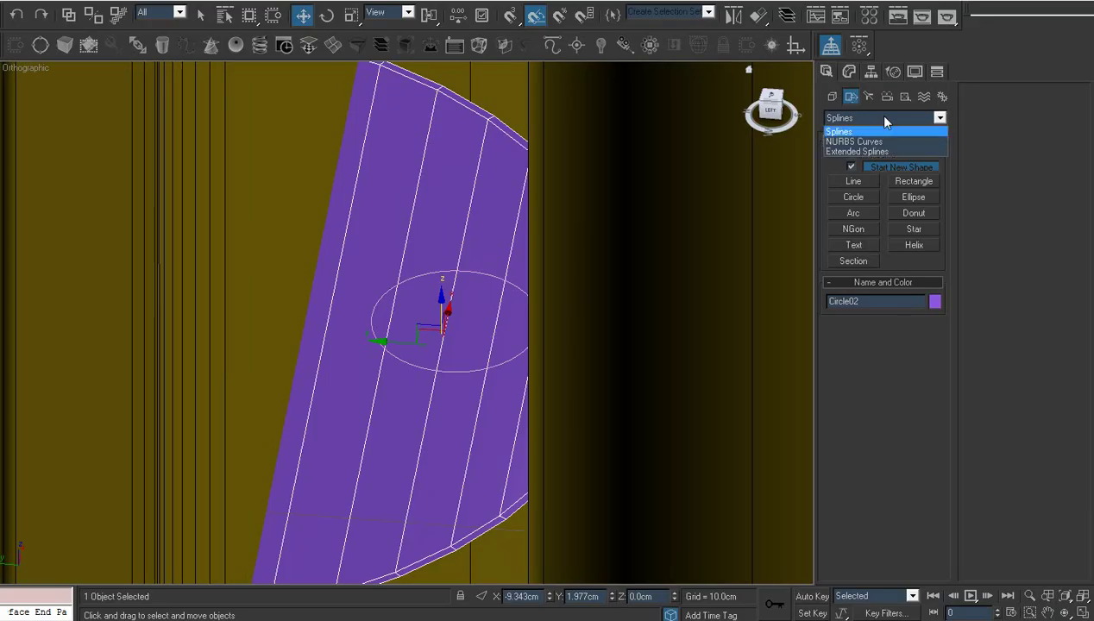
{"action": "left_click", "coordinate": [884, 118]}
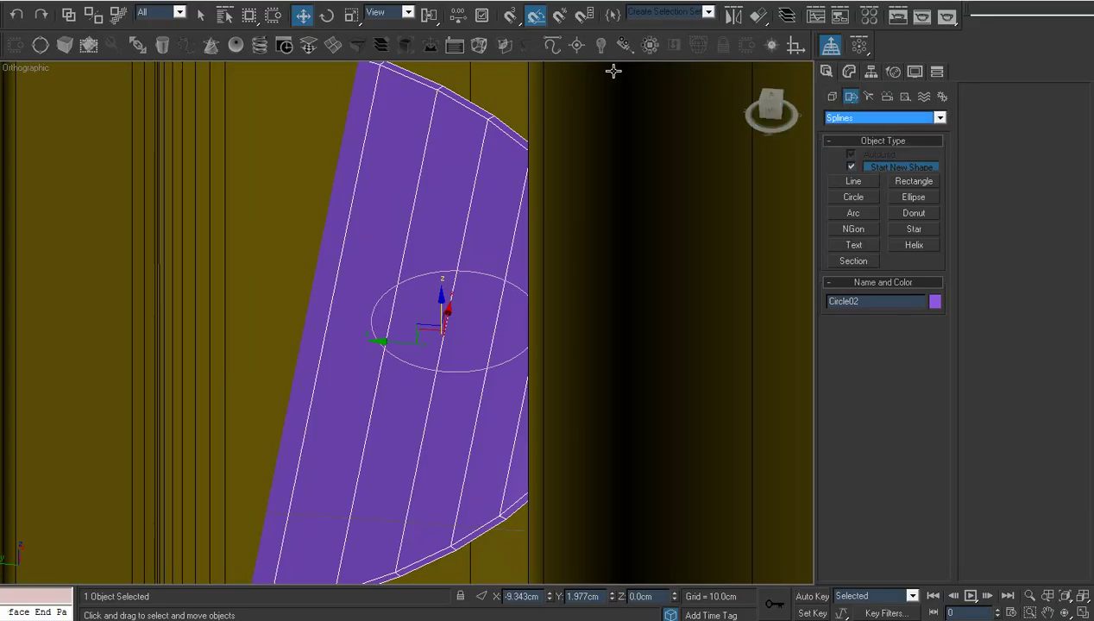
{"action": "left_click", "coordinate": [504, 49]}
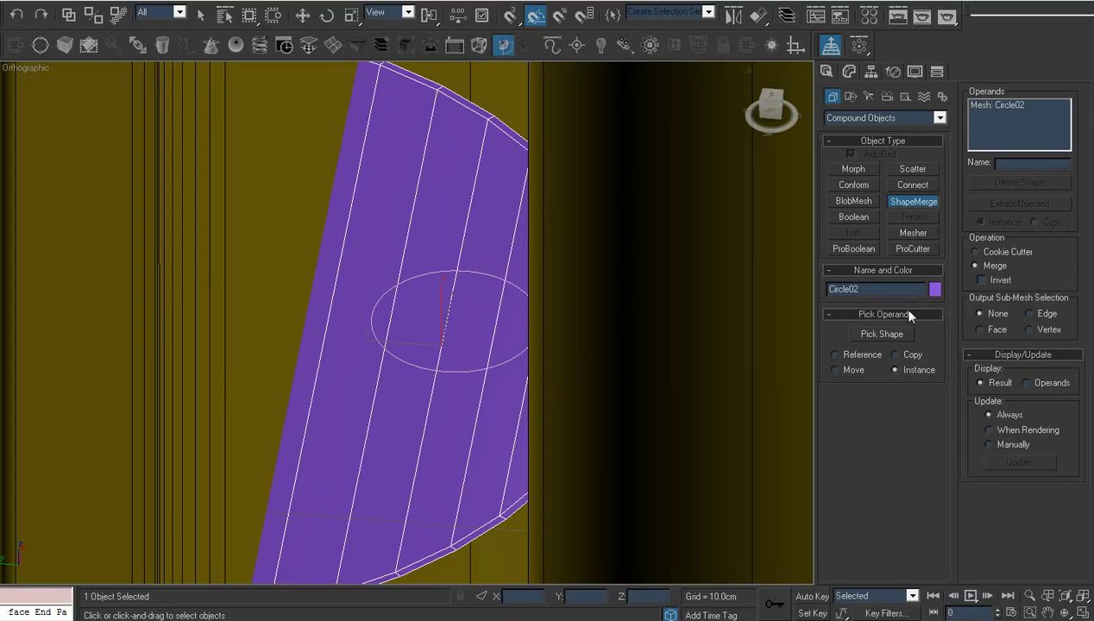
{"action": "left_click", "coordinate": [889, 333]}
{"action": "left_click", "coordinate": [491, 275]}
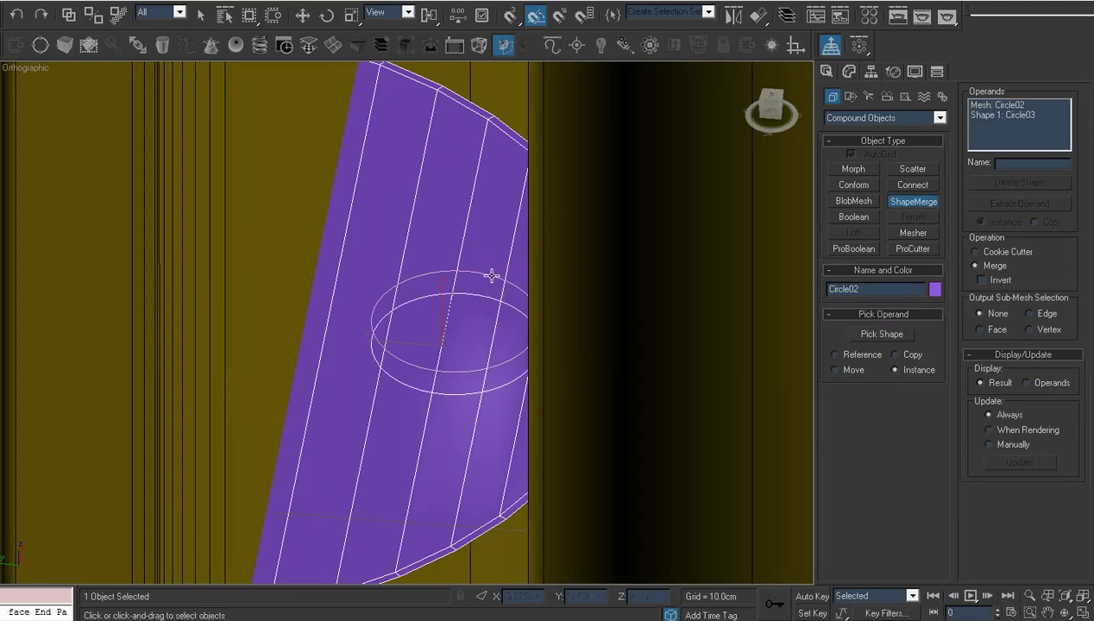
- Convert the merged half circle to an Editable Poly
{"action": "key", "text": "w"}
{"action": "right_click", "coordinate": [473, 317]}
{"action": "mouse_move", "coordinate": [531, 452]}
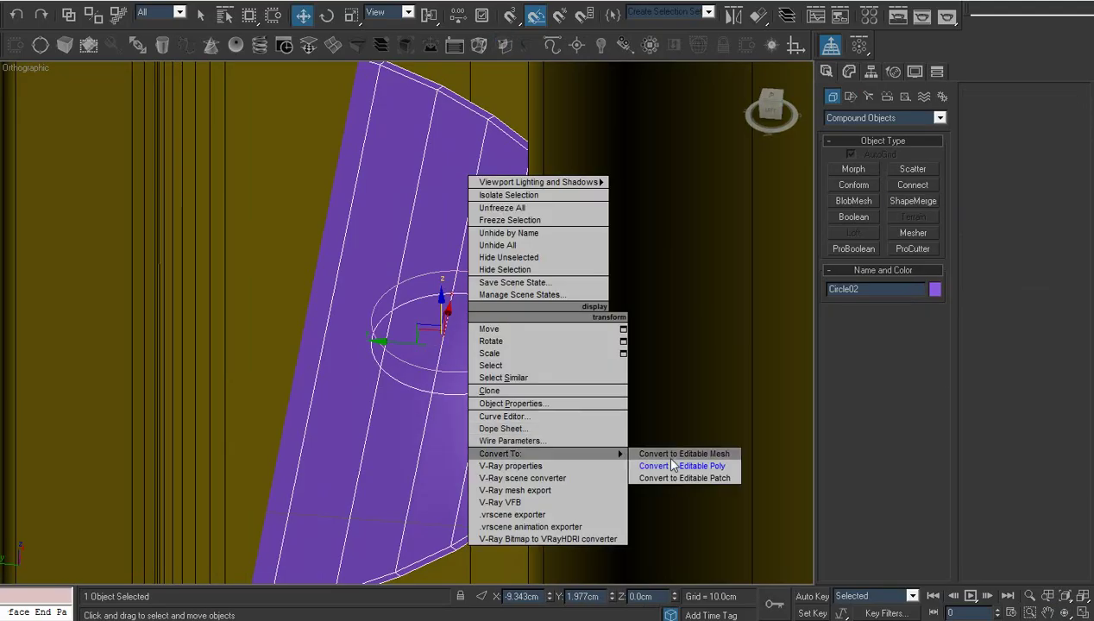
{"action": "left_click", "coordinate": [688, 467]}
{"action": "middle_click_drag", "start_coordinate": [532, 352], "coordinate": [461, 337]}
{"action": "scroll", "coordinate": [461, 337], "scroll_direction": "up", "scroll_amount": 2}
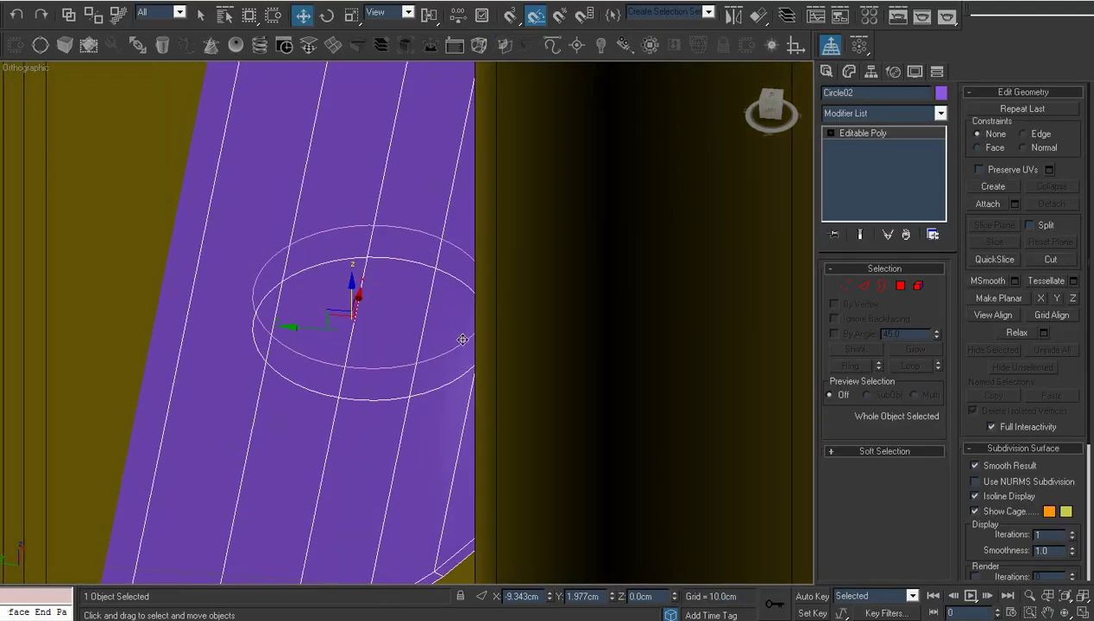
- Isolate the half circle and weld the merged circle's vertices with a threshold of 0.01 cm
{"action": "key", "text": "alt+q"}
{"action": "key", "text": "1"}
{"action": "scroll", "coordinate": [463, 339], "scroll_direction": "up", "scroll_amount": 6}
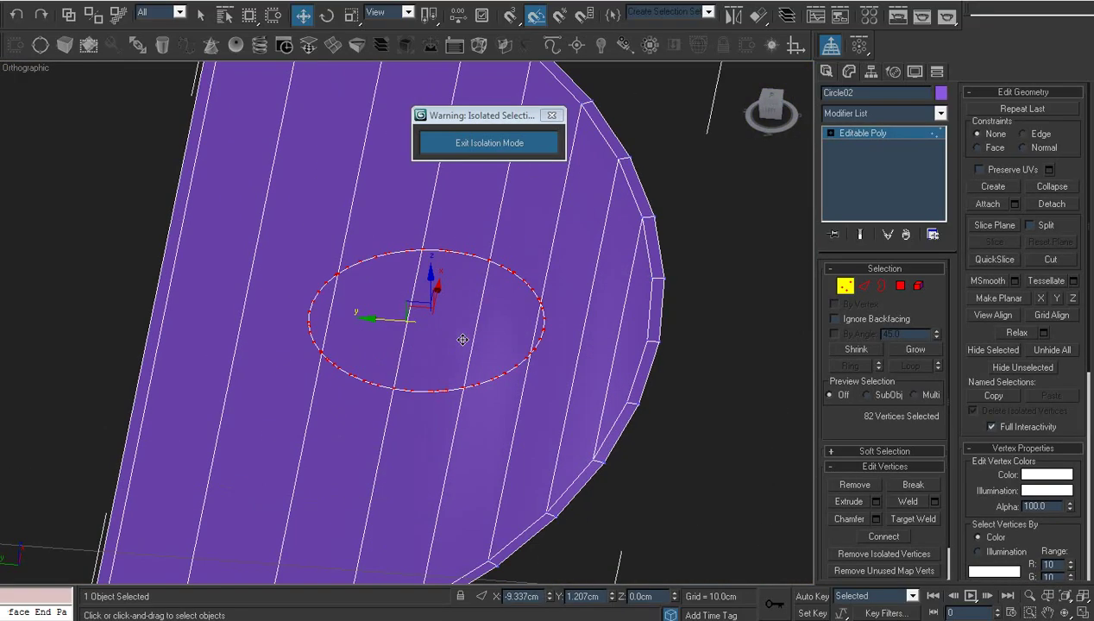
{"action": "middle_click_drag", "start_coordinate": [463, 339], "coordinate": [484, 305]}
{"action": "scroll", "coordinate": [484, 304], "scroll_direction": "up", "scroll_amount": 4}
{"action": "right_click", "coordinate": [507, 323]}
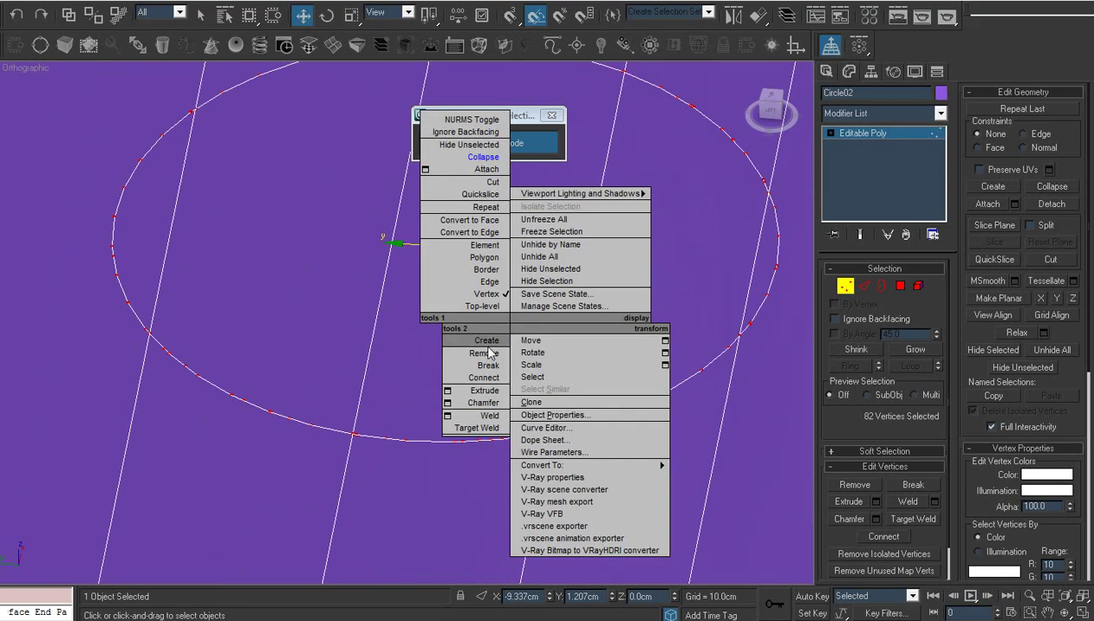
{"action": "left_click", "coordinate": [447, 416]}
{"action": "left_click", "coordinate": [561, 287]}
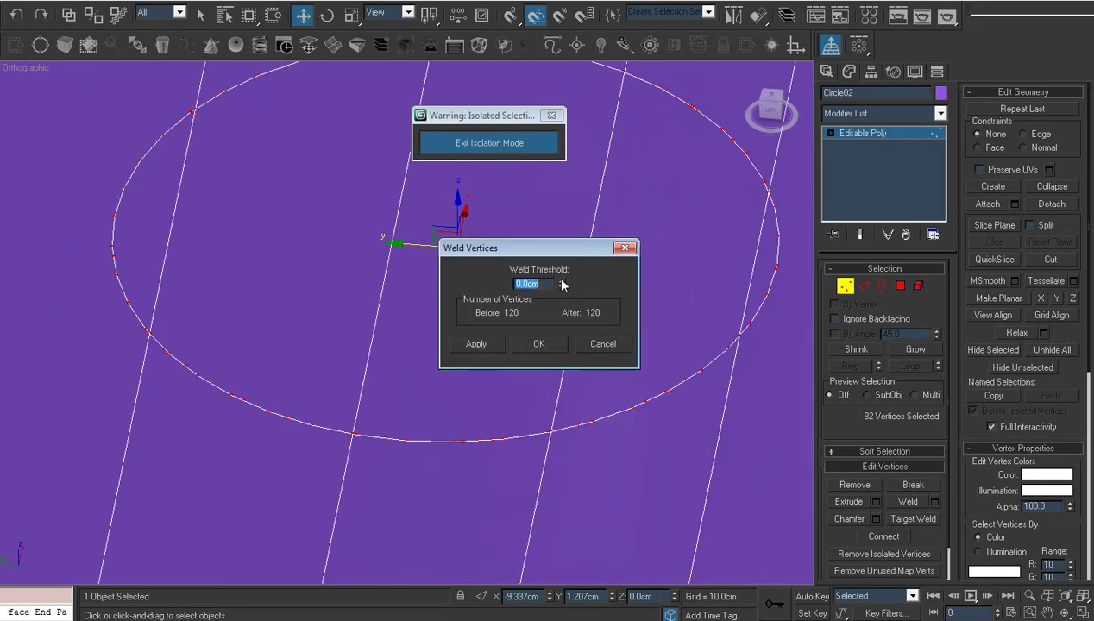
{"action": "left_click", "coordinate": [561, 280]}
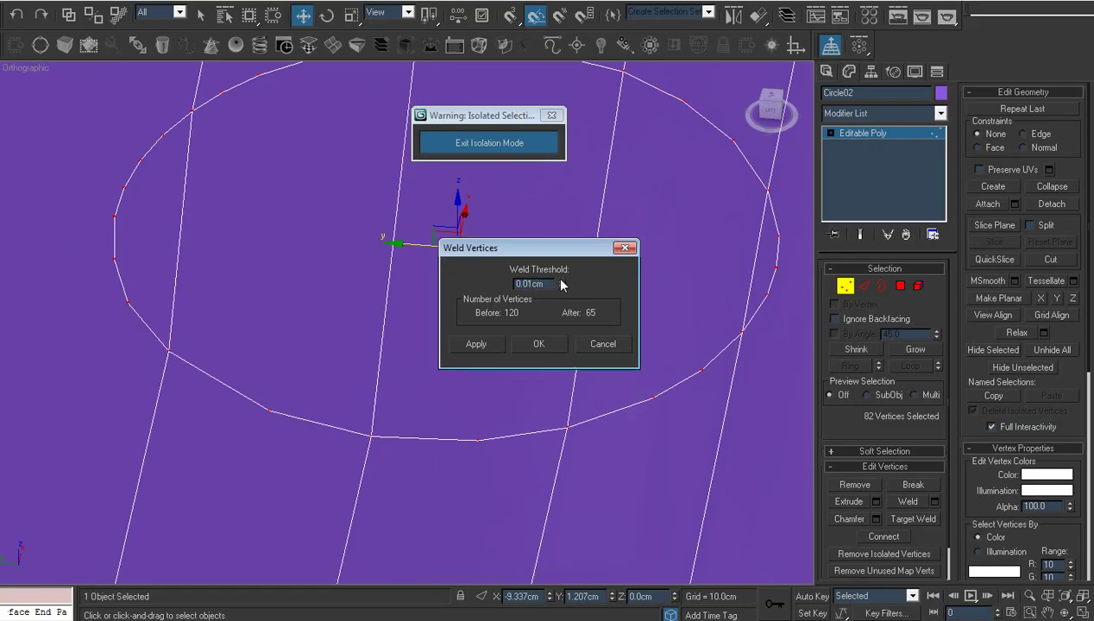
{"action": "left_click", "coordinate": [554, 345]}
{"action": "scroll", "coordinate": [549, 345], "scroll_direction": "down", "scroll_amount": 3}
{"action": "scroll", "coordinate": [531, 346], "scroll_direction": "up", "scroll_amount": 4}
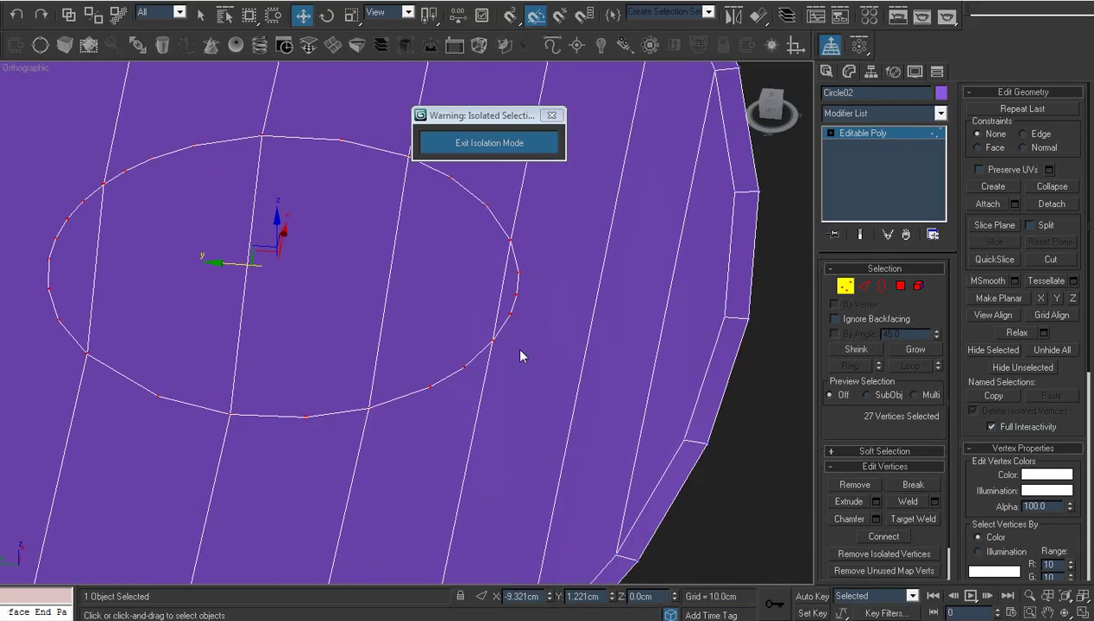
- Enable vertex snapping and cut an edge from the hole outline's vertex nearest the arc's bottom straight to the inner arc border
{"action": "key", "text": "alt+c"}
{"action": "key", "text": "s"}
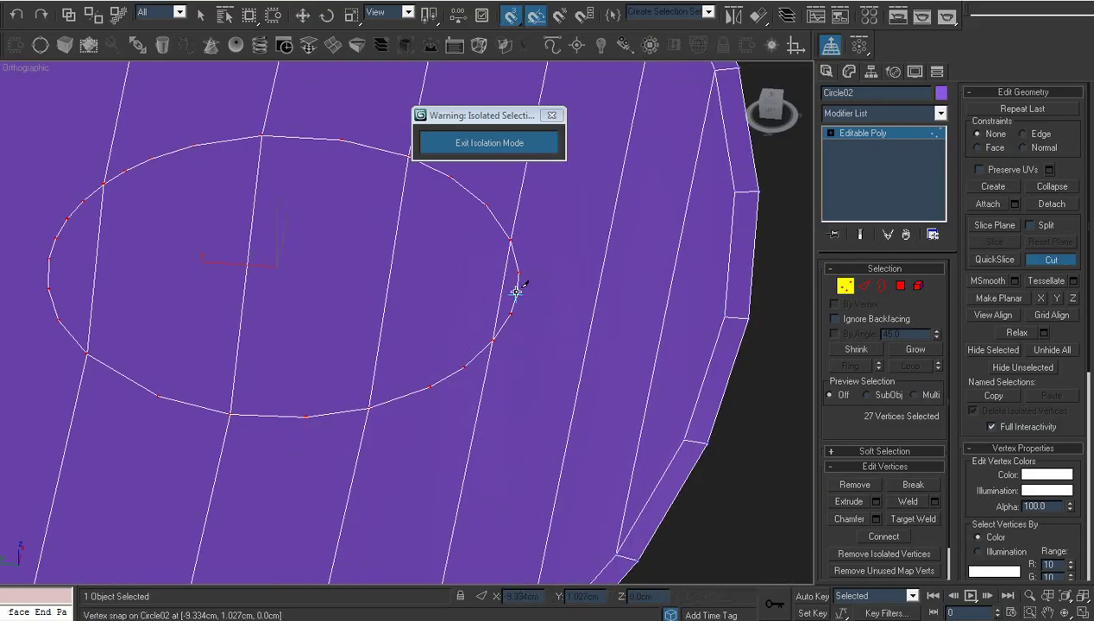
{"action": "left_click", "coordinate": [515, 296]}
{"action": "left_click", "coordinate": [725, 316]}
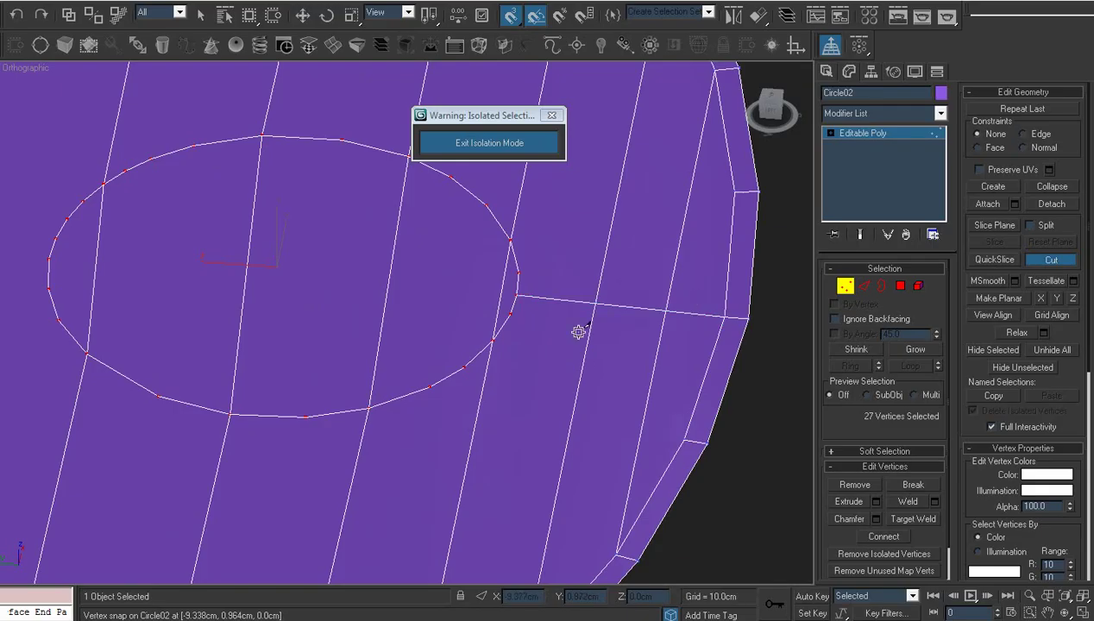
- Cut two edges from neighbouring hole outline vertices to the ends of the nearby horizontal edges on the inner arc border
{"action": "middle_click_drag", "start_coordinate": [579, 327], "coordinate": [639, 192]}
{"action": "scroll", "coordinate": [582, 284], "scroll_direction": "down", "scroll_amount": 3}
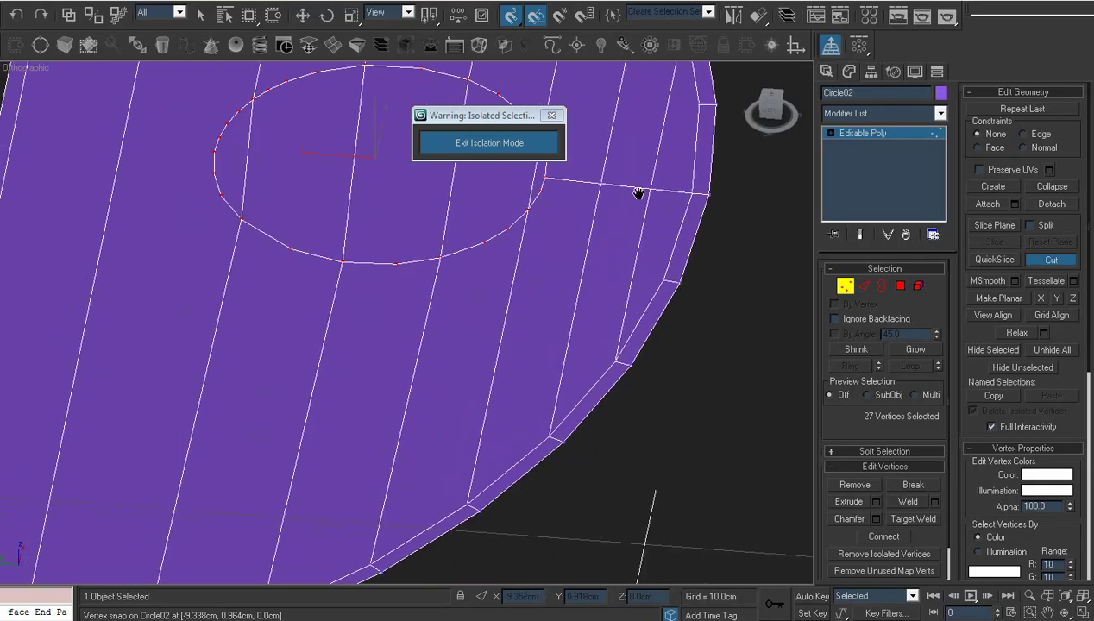
{"action": "left_click", "coordinate": [483, 243]}
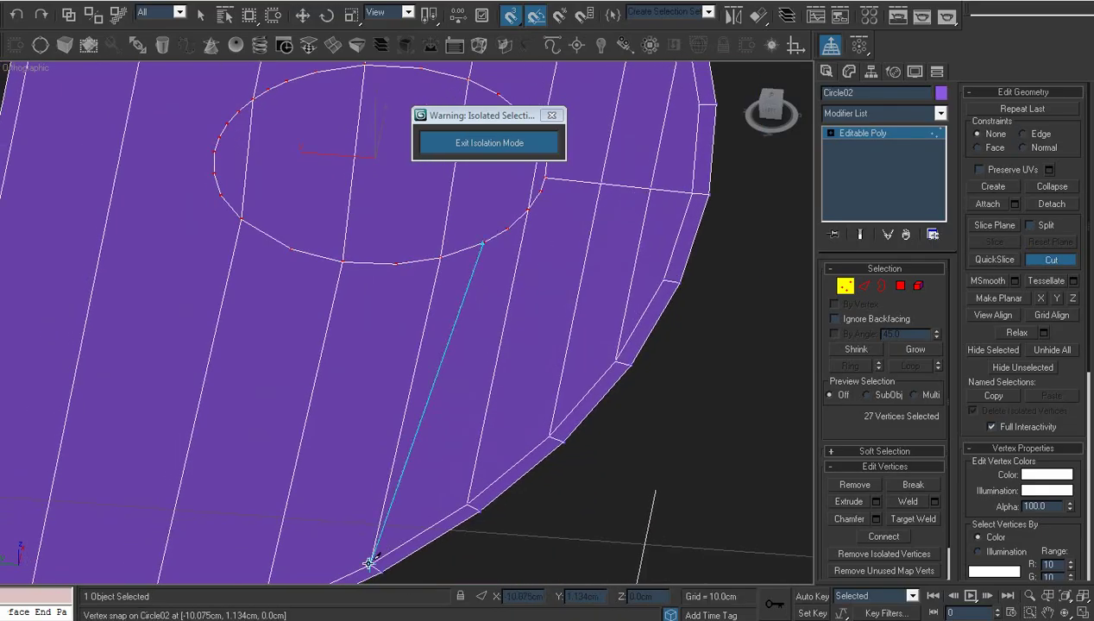
{"action": "left_click", "coordinate": [372, 566]}
{"action": "right_click", "coordinate": [372, 565]}
{"action": "left_click", "coordinate": [508, 229]}
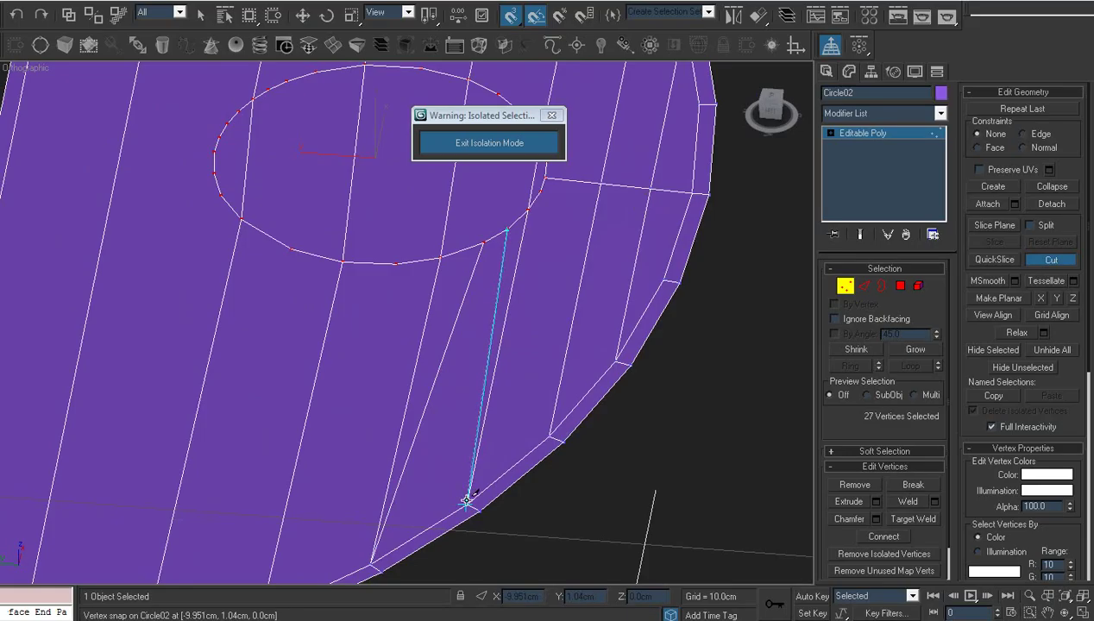
{"action": "left_click", "coordinate": [469, 501]}
{"action": "right_click", "coordinate": [469, 502]}
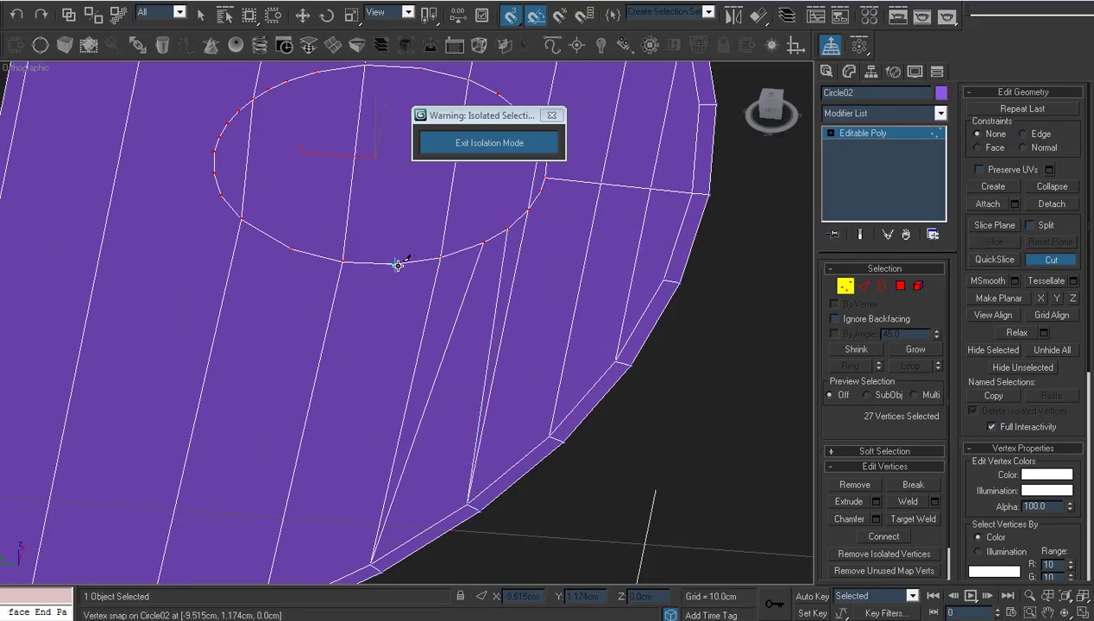
- Cut an edge from the hole outline's lowest vertex to the inner arc border vertex already used by the neighbouring cut
{"action": "left_click", "coordinate": [397, 263]}
{"action": "right_click", "coordinate": [368, 448]}
{"action": "left_click", "coordinate": [372, 562]}
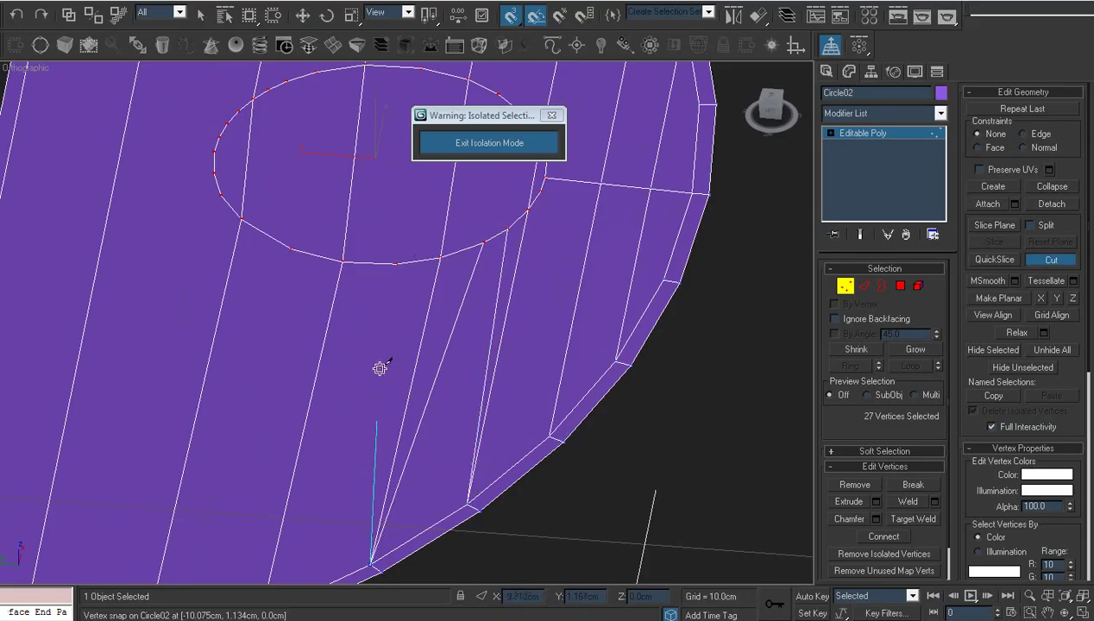
{"action": "left_click", "coordinate": [395, 265]}
{"action": "right_click", "coordinate": [395, 267]}
{"action": "middle_click_drag", "start_coordinate": [393, 330], "coordinate": [512, 266]}
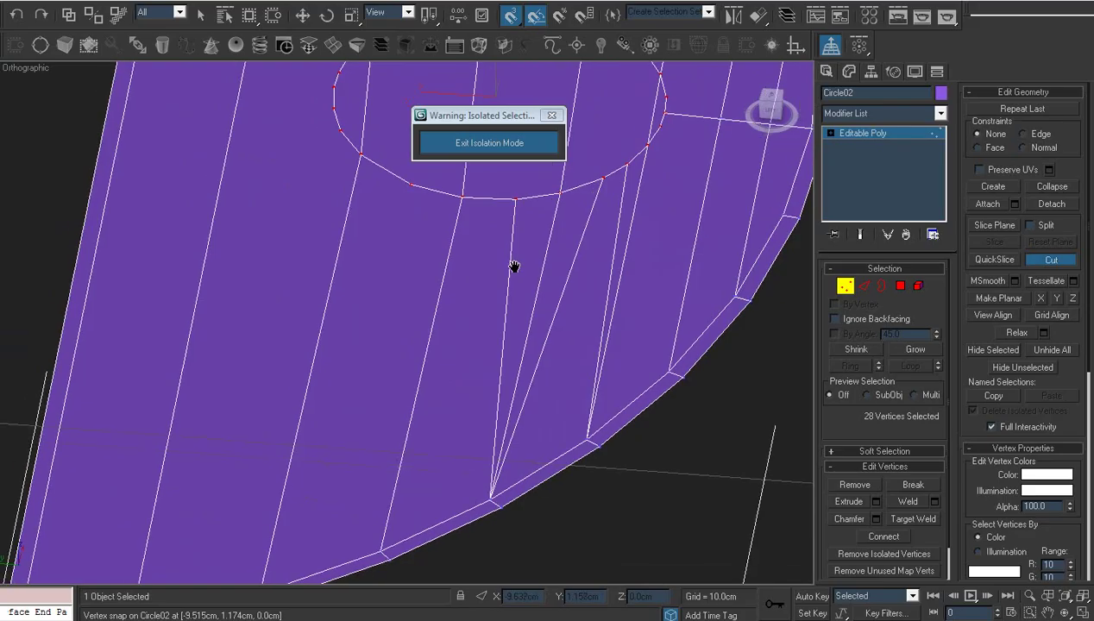
- Cut two edges from vertices on the hole outline's lower-left side to the inner arc border, one ending nearest the half circle's lower corner
{"action": "left_click", "coordinate": [410, 184]}
{"action": "right_click", "coordinate": [410, 184]}
{"action": "middle_click_drag", "start_coordinate": [473, 214], "coordinate": [571, 308]}
{"action": "scroll", "coordinate": [570, 304], "scroll_direction": "down", "scroll_amount": 4}
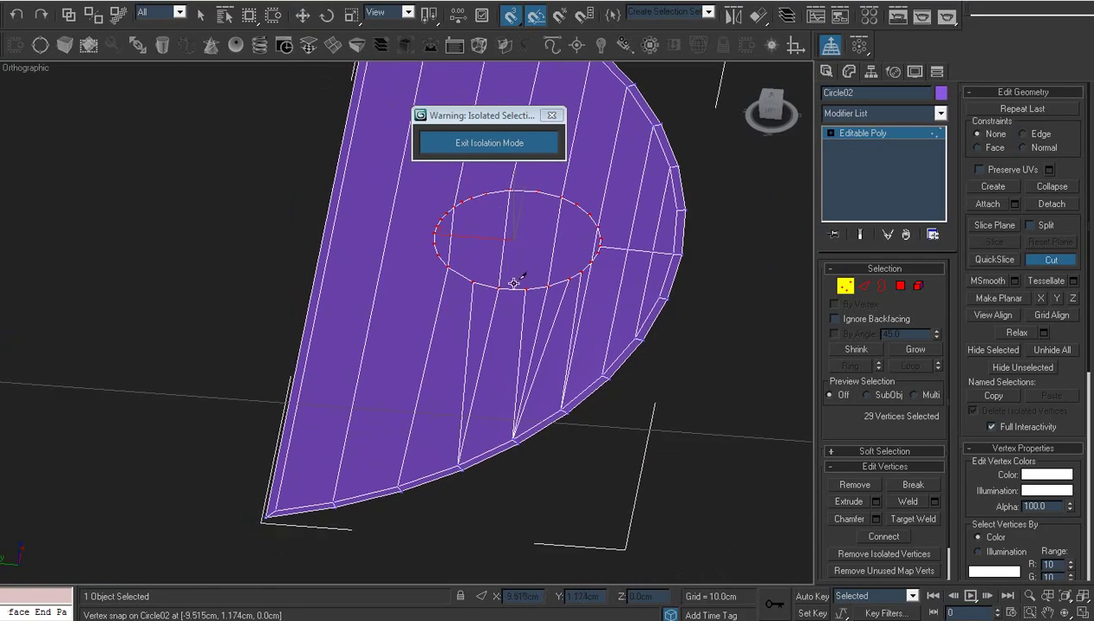
{"action": "left_click", "coordinate": [435, 254]}
{"action": "left_click", "coordinate": [332, 502]}
{"action": "right_click", "coordinate": [332, 502]}
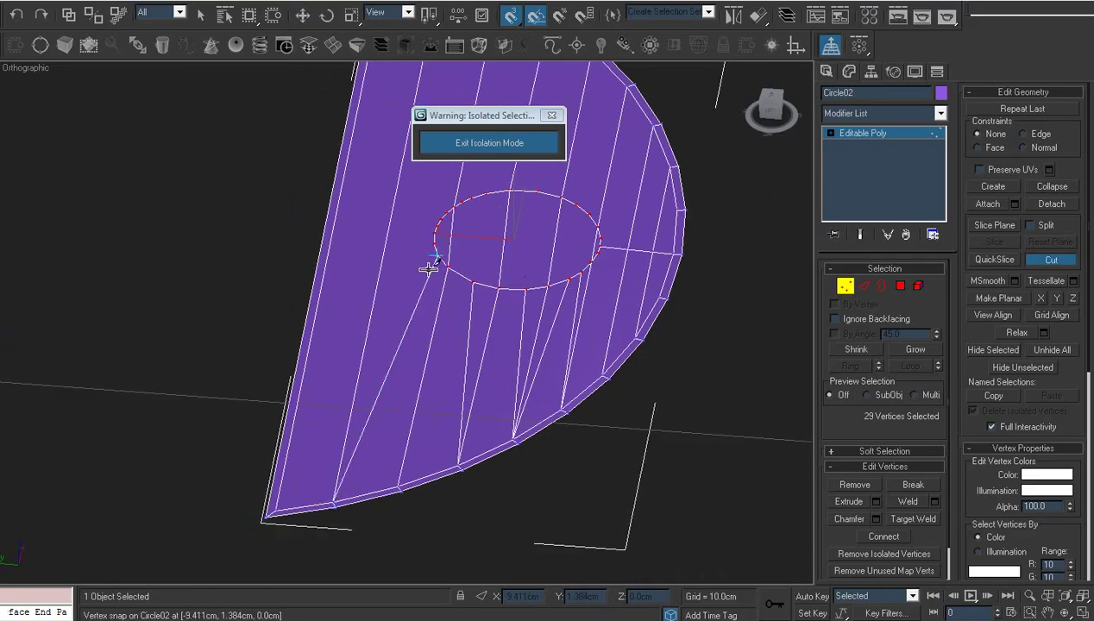
- Cut edges from the hole outline's two leftmost vertices to one shared point on the half circle's straight outer side
{"action": "scroll", "coordinate": [433, 259], "scroll_direction": "up", "scroll_amount": 5}
{"action": "middle_click_drag", "start_coordinate": [438, 259], "coordinate": [437, 327]}
{"action": "left_click", "coordinate": [427, 326]}
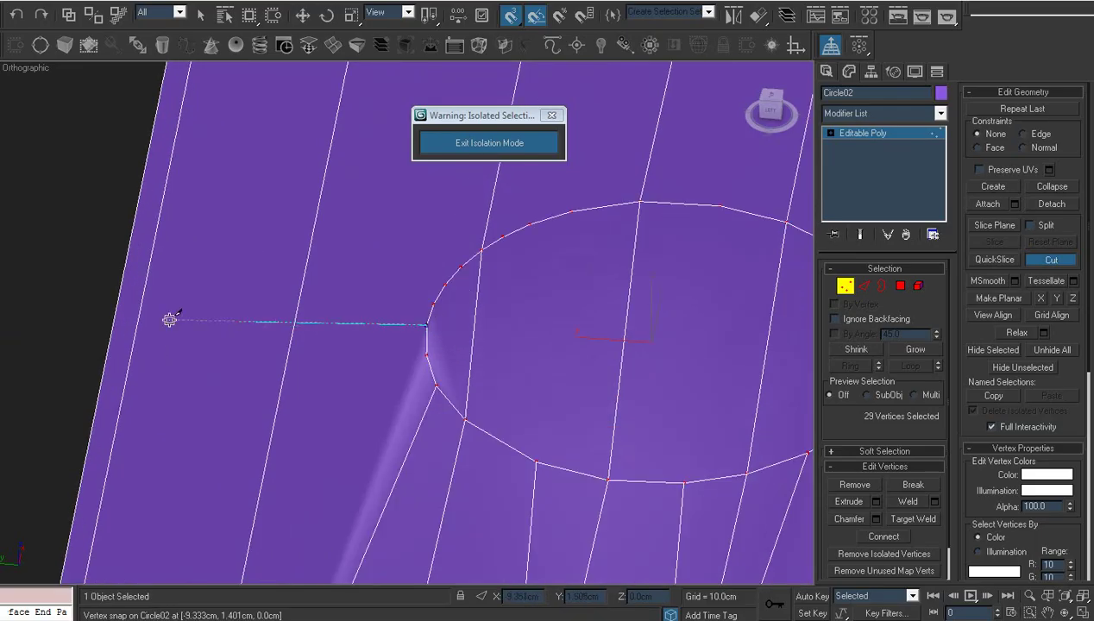
{"action": "left_click", "coordinate": [112, 316]}
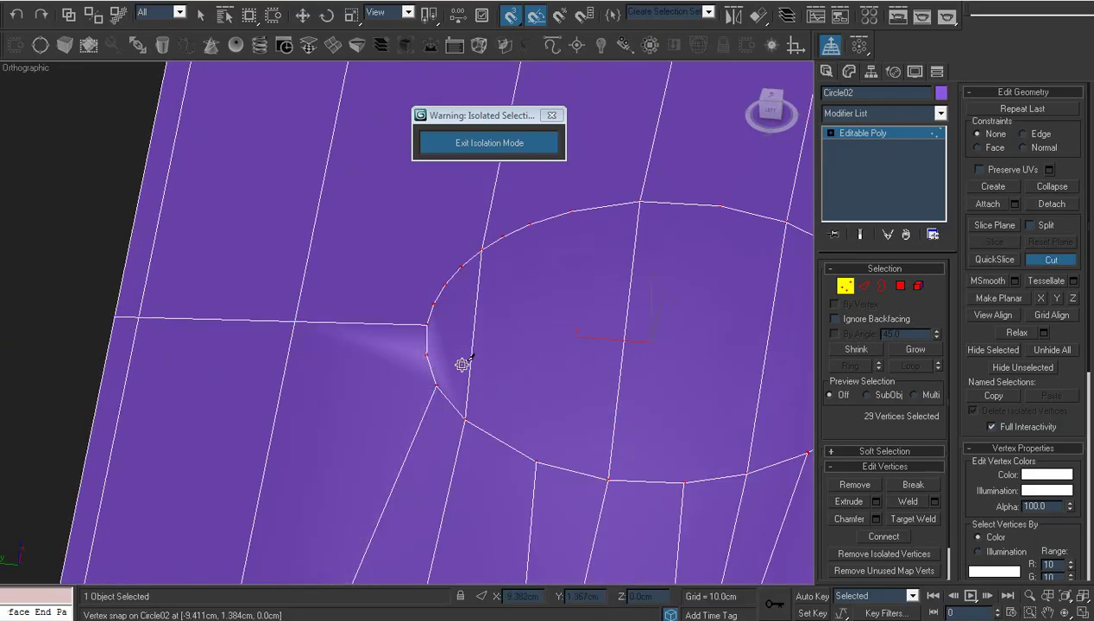
{"action": "left_click", "coordinate": [427, 353]}
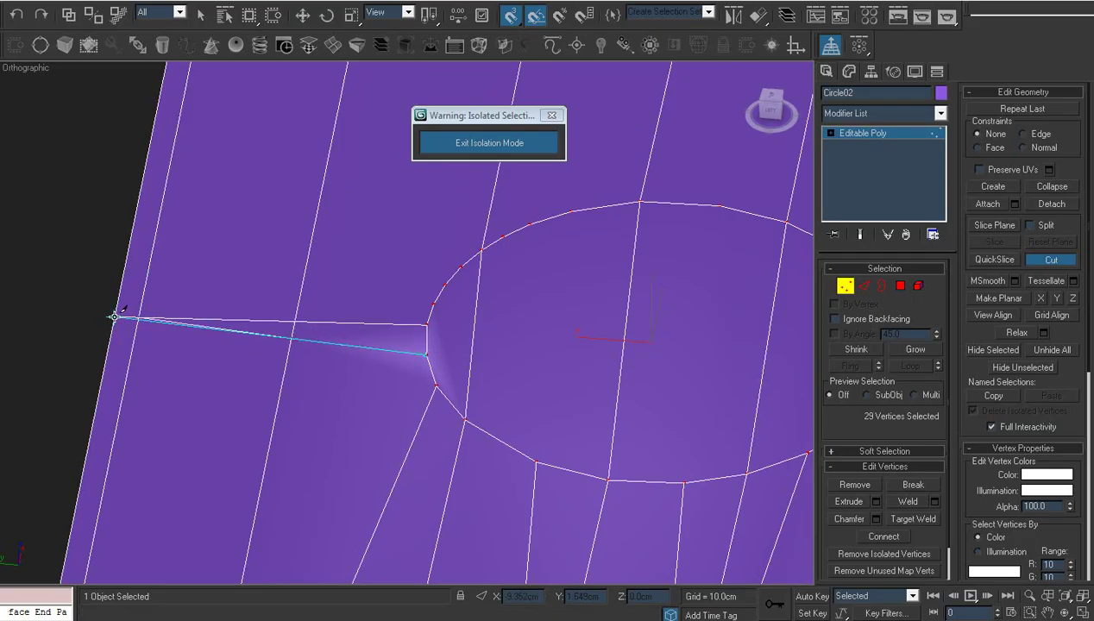
{"action": "left_click", "coordinate": [113, 317]}
{"action": "right_click", "coordinate": [113, 317]}
- Cut two more edges from the next hole outline vertices above to the same point on the straight side
{"action": "middle_click_drag", "start_coordinate": [401, 317], "coordinate": [435, 371]}
{"action": "left_click", "coordinate": [467, 358]}
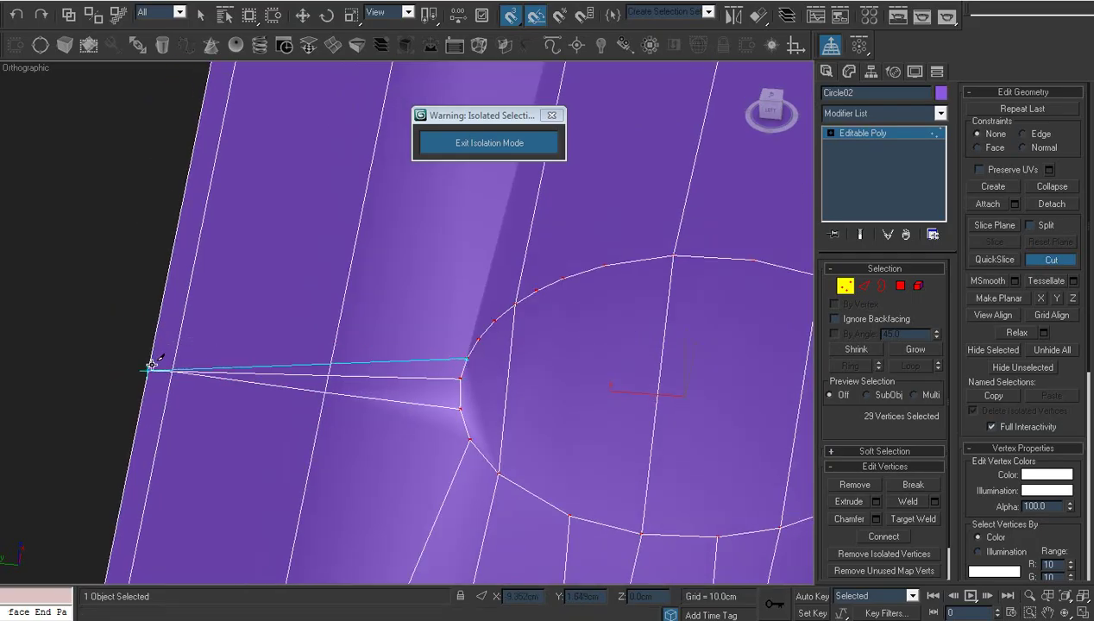
{"action": "left_click", "coordinate": [148, 371]}
{"action": "right_click", "coordinate": [149, 371]}
{"action": "left_click", "coordinate": [478, 340]}
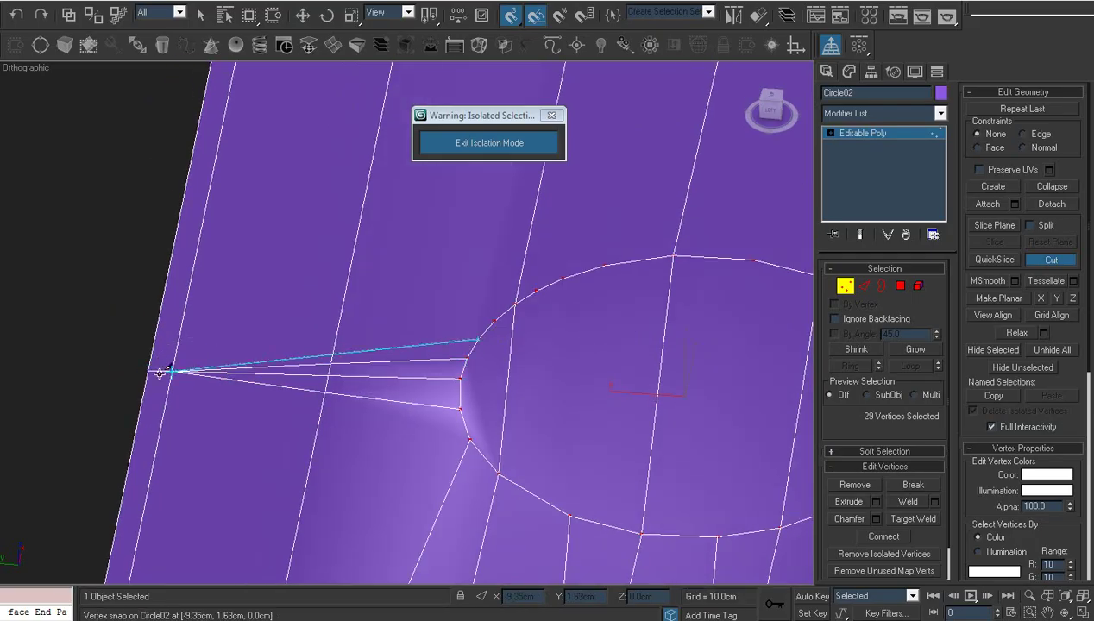
{"action": "left_click", "coordinate": [148, 371]}
{"action": "right_click", "coordinate": [148, 370]}
{"action": "middle_click_drag", "start_coordinate": [586, 340], "coordinate": [556, 349]}
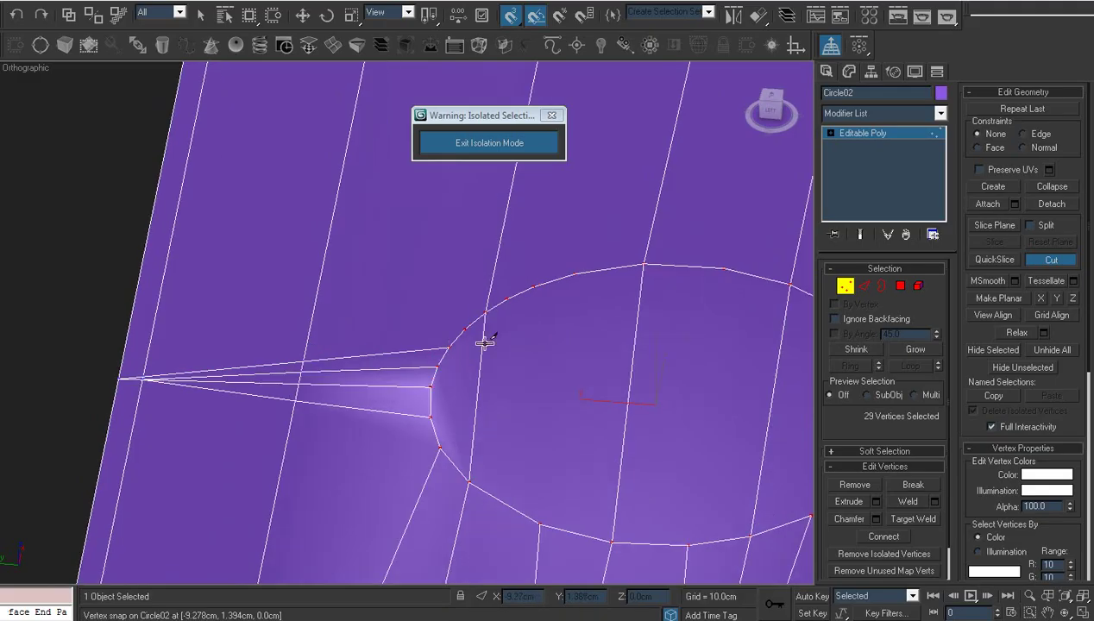
- Cut an edge from the hole outline's upper-left vertex to the inner arc border vertex nearest the upper corner
{"action": "scroll", "coordinate": [500, 336], "scroll_direction": "down", "scroll_amount": 3}
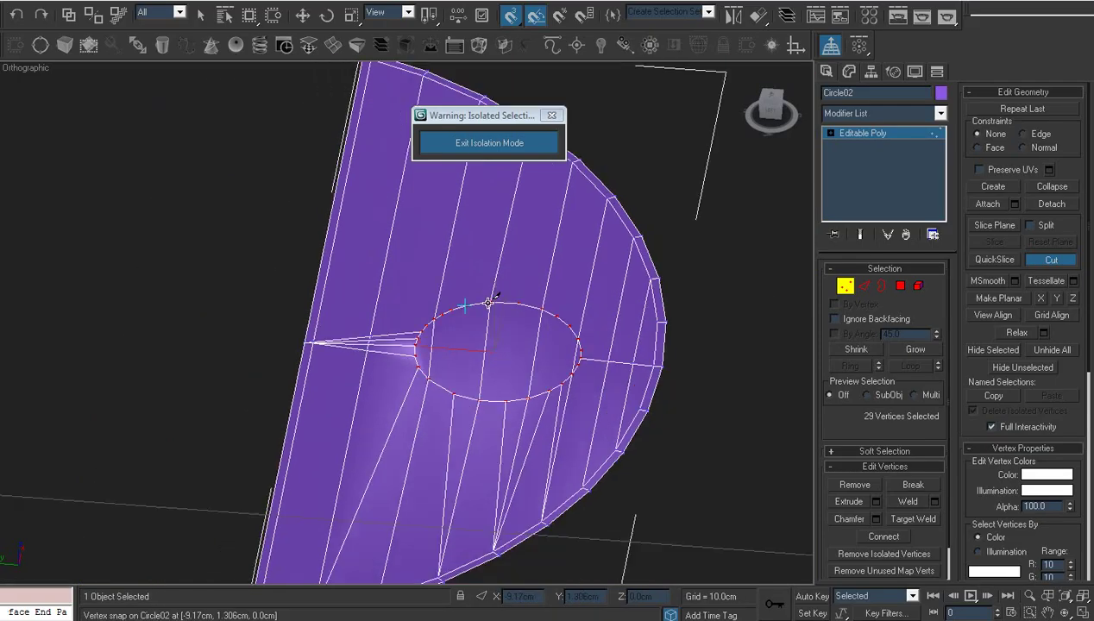
{"action": "middle_click_drag", "start_coordinate": [487, 307], "coordinate": [460, 351]}
{"action": "scroll", "coordinate": [459, 351], "scroll_direction": "down", "scroll_amount": 2}
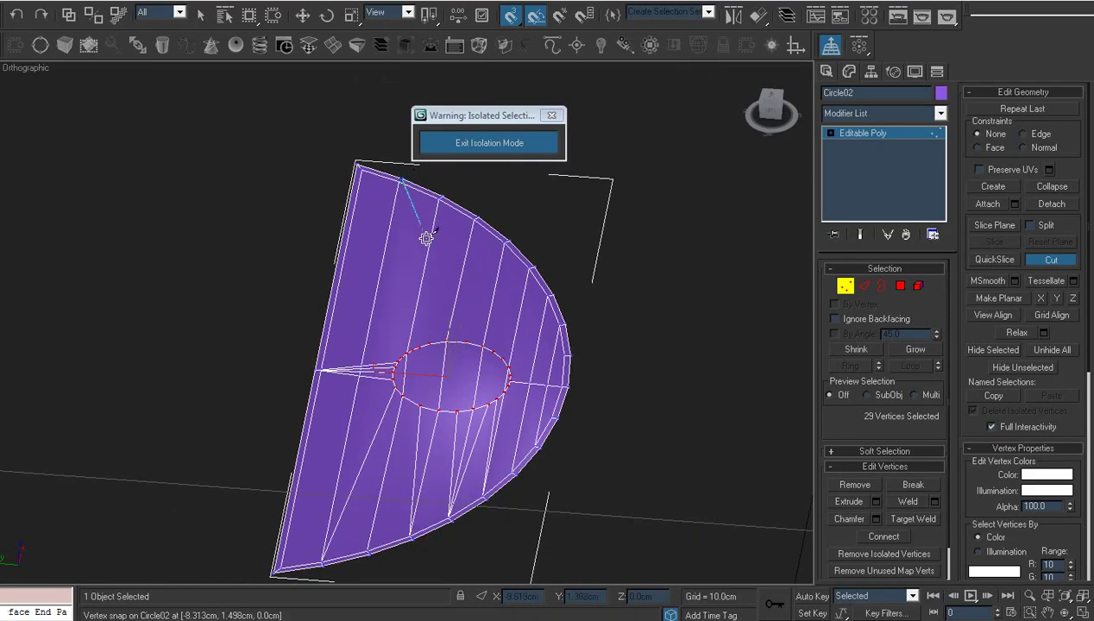
{"action": "scroll", "coordinate": [427, 239], "scroll_direction": "up", "scroll_amount": 2}
{"action": "scroll", "coordinate": [426, 285], "scroll_direction": "up", "scroll_amount": 3}
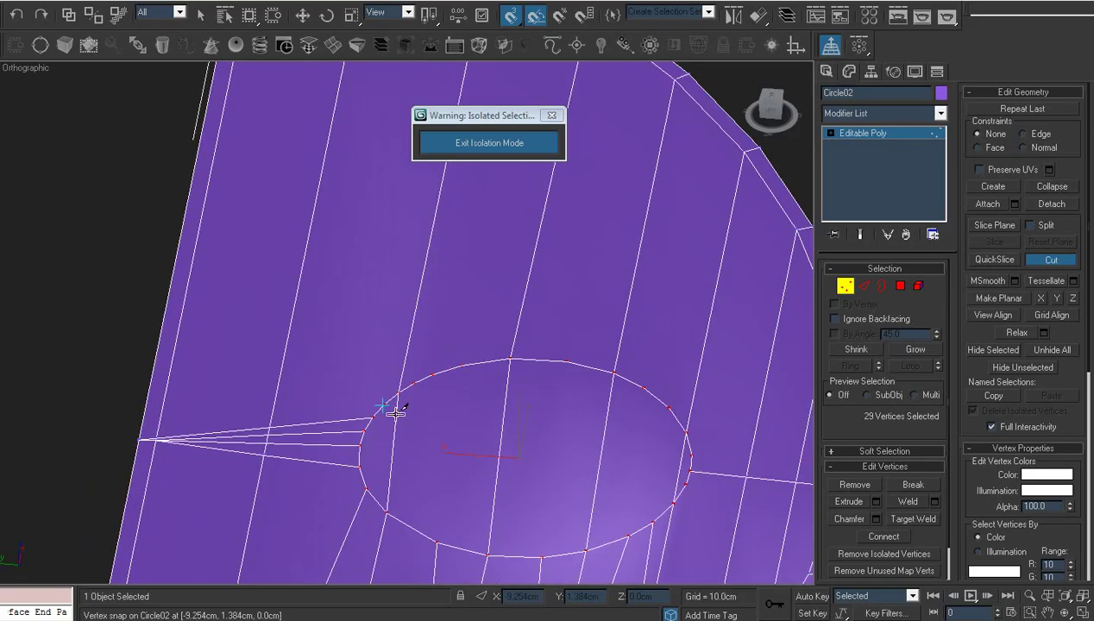
{"action": "left_click", "coordinate": [382, 406]}
{"action": "scroll", "coordinate": [379, 335], "scroll_direction": "down", "scroll_amount": 2}
{"action": "scroll", "coordinate": [393, 133], "scroll_direction": "down", "scroll_amount": 2}
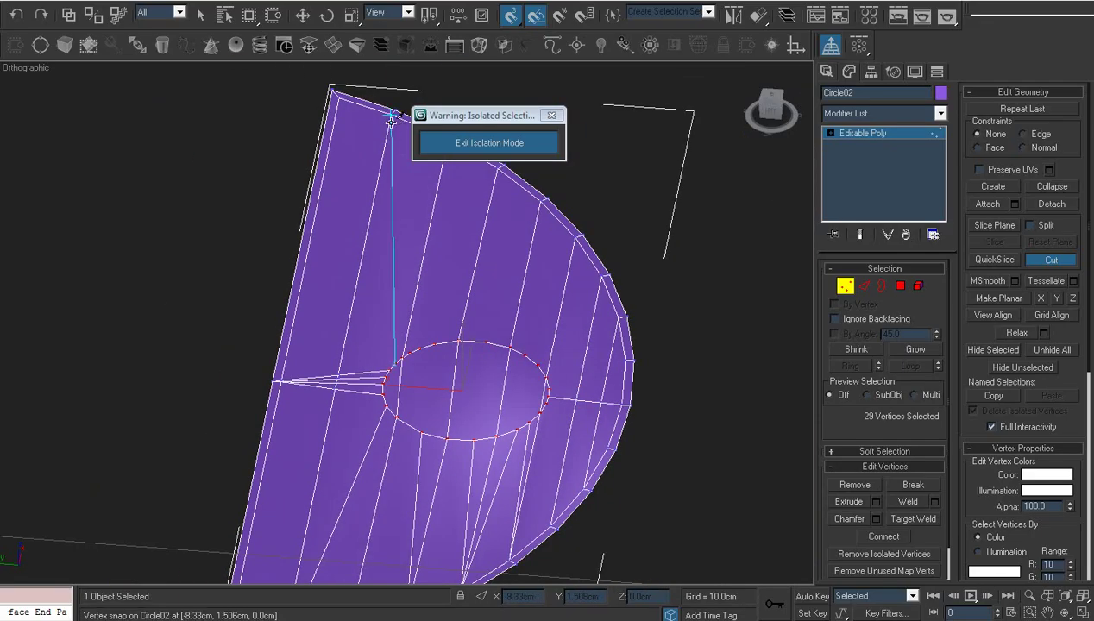
{"action": "left_click", "coordinate": [391, 116]}
{"action": "right_click", "coordinate": [391, 116]}
- Cut an edge from the following upper-left hole outline vertex to the next vertex along the upper inner arc border
{"action": "scroll", "coordinate": [448, 319], "scroll_direction": "up", "scroll_amount": 2}
{"action": "middle_click_drag", "start_coordinate": [495, 338], "coordinate": [395, 352]}
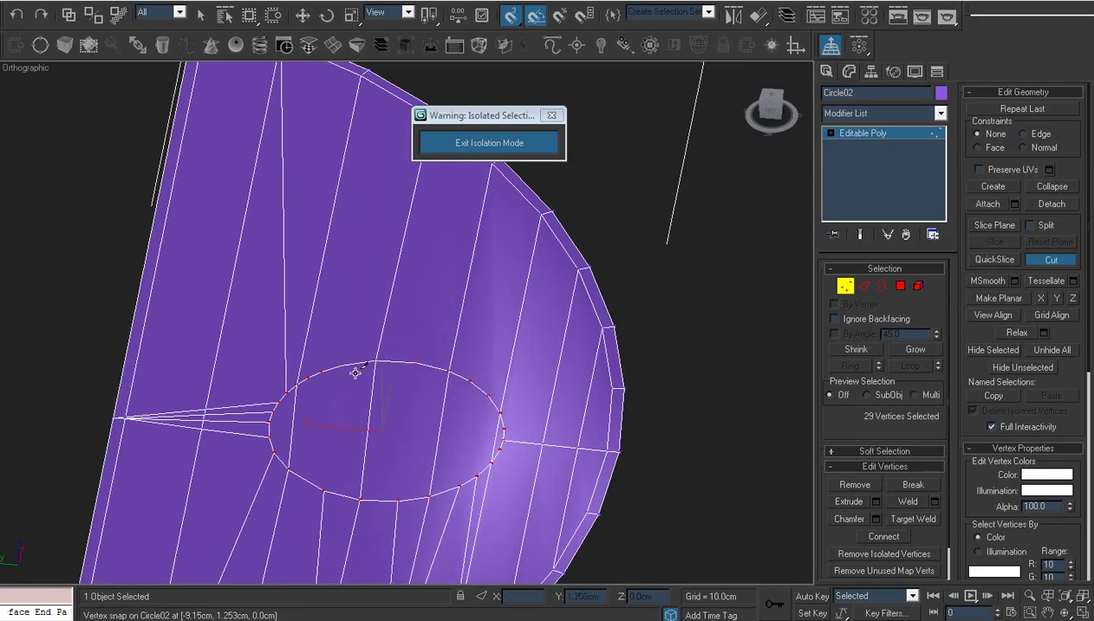
{"action": "left_click", "coordinate": [307, 379]}
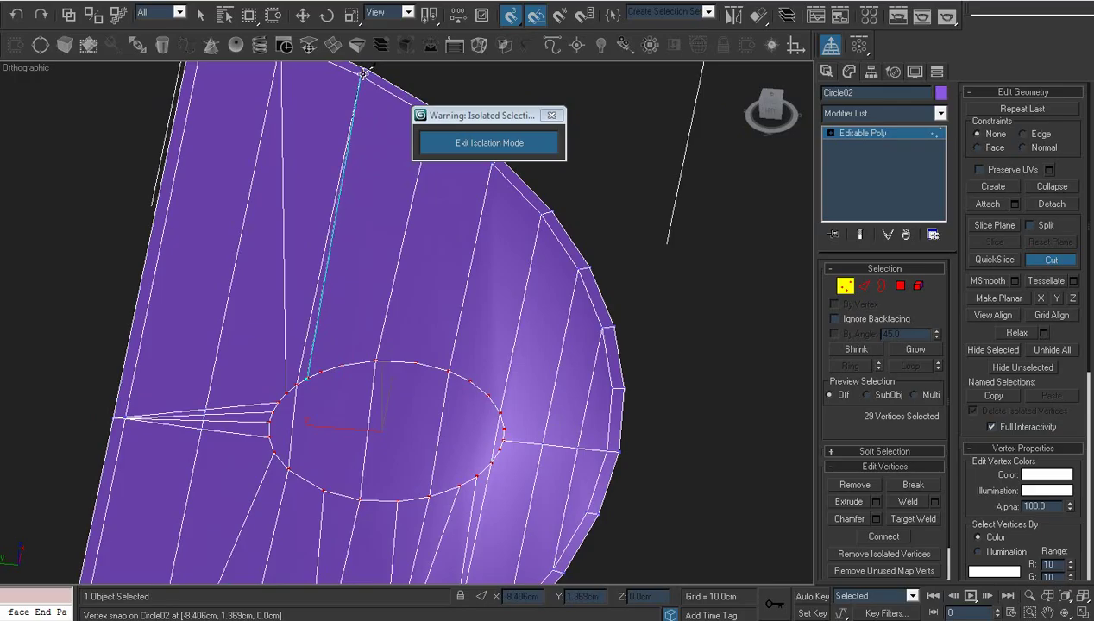
{"action": "right_click", "coordinate": [330, 375]}
{"action": "right_click", "coordinate": [333, 376]}
- Target weld the extra vertex where the old vertical edge meets the hole's upper-left outline to its neighbour above
{"action": "scroll", "coordinate": [354, 385], "scroll_direction": "up", "scroll_amount": 2}
{"action": "middle_click_drag", "start_coordinate": [356, 385], "coordinate": [454, 298]}
{"action": "scroll", "coordinate": [426, 341], "scroll_direction": "up", "scroll_amount": 2}
{"action": "right_click", "coordinate": [488, 289]}
{"action": "left_click", "coordinate": [441, 383]}
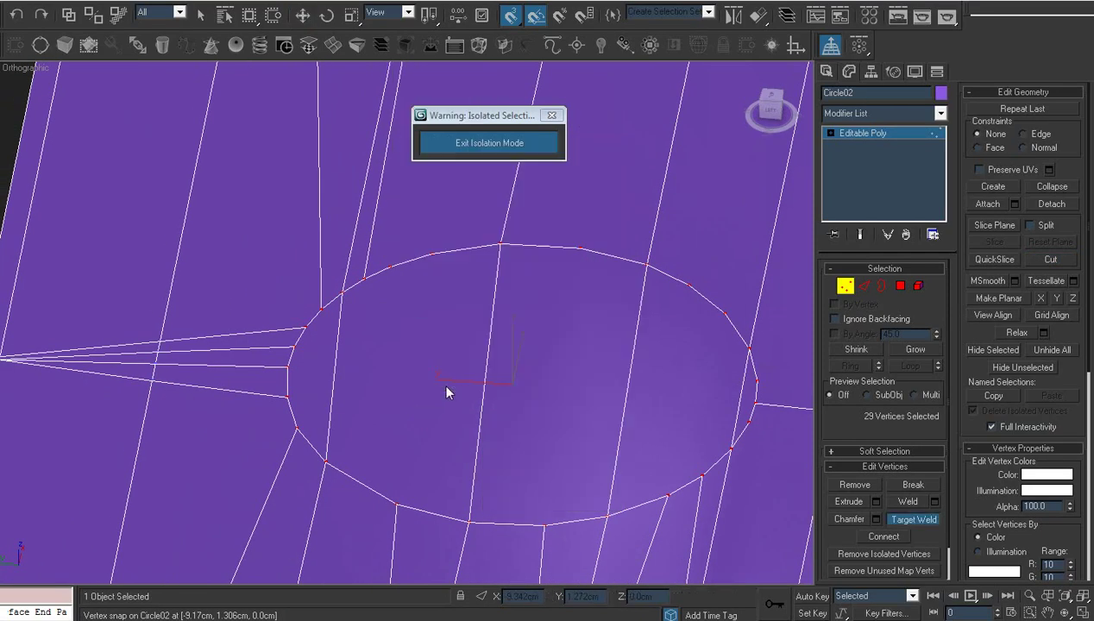
{"action": "left_click", "coordinate": [366, 279]}
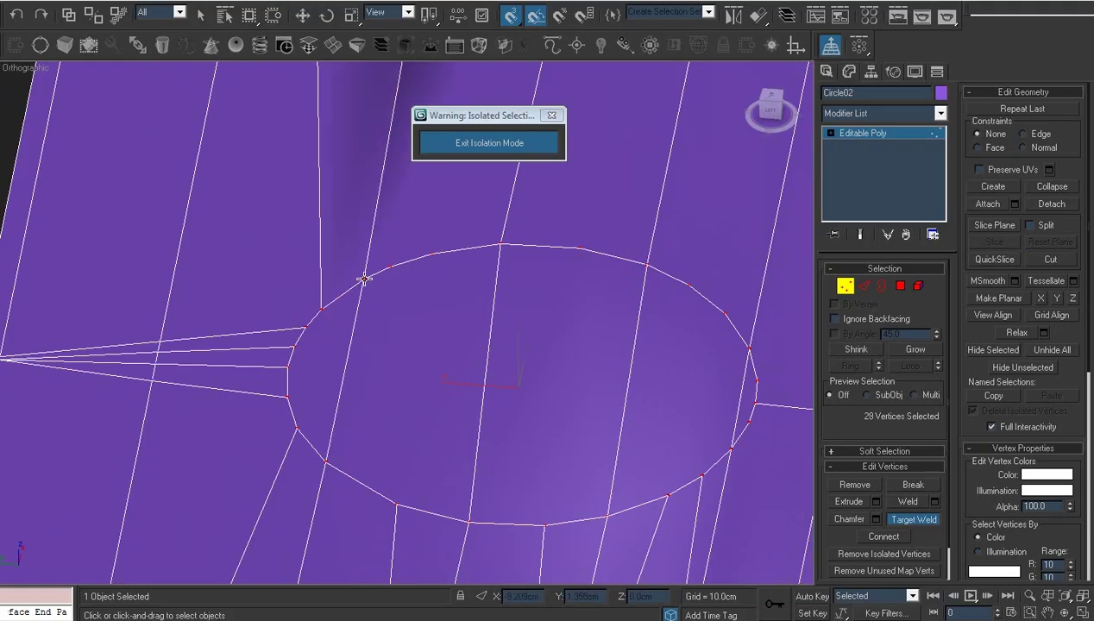
{"action": "left_click", "coordinate": [304, 328]}
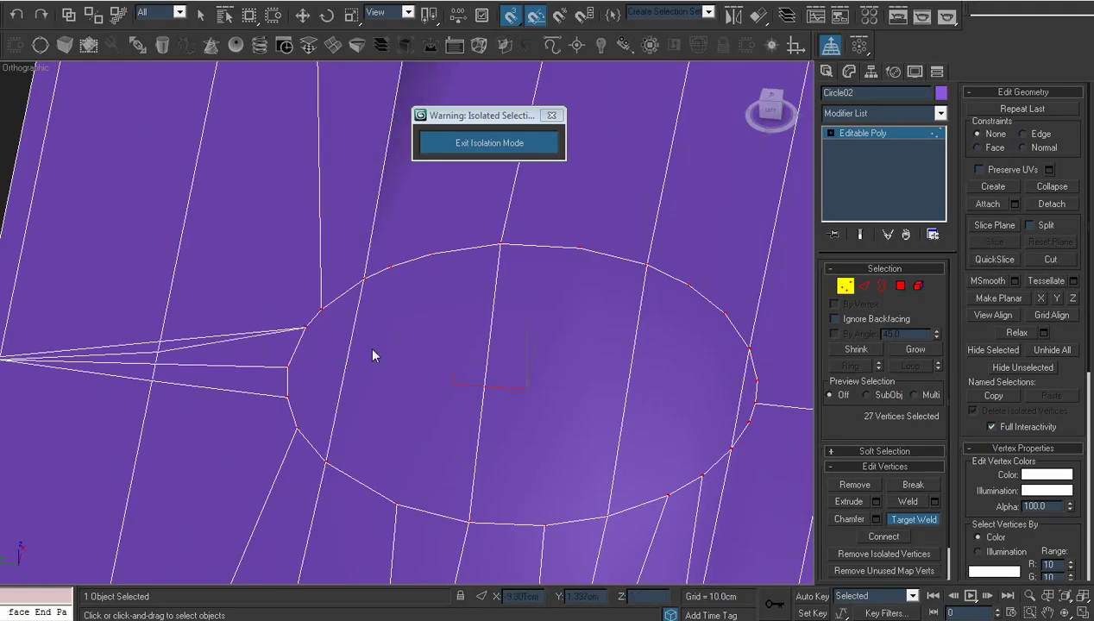
{"action": "key", "text": "ctrl+z"}
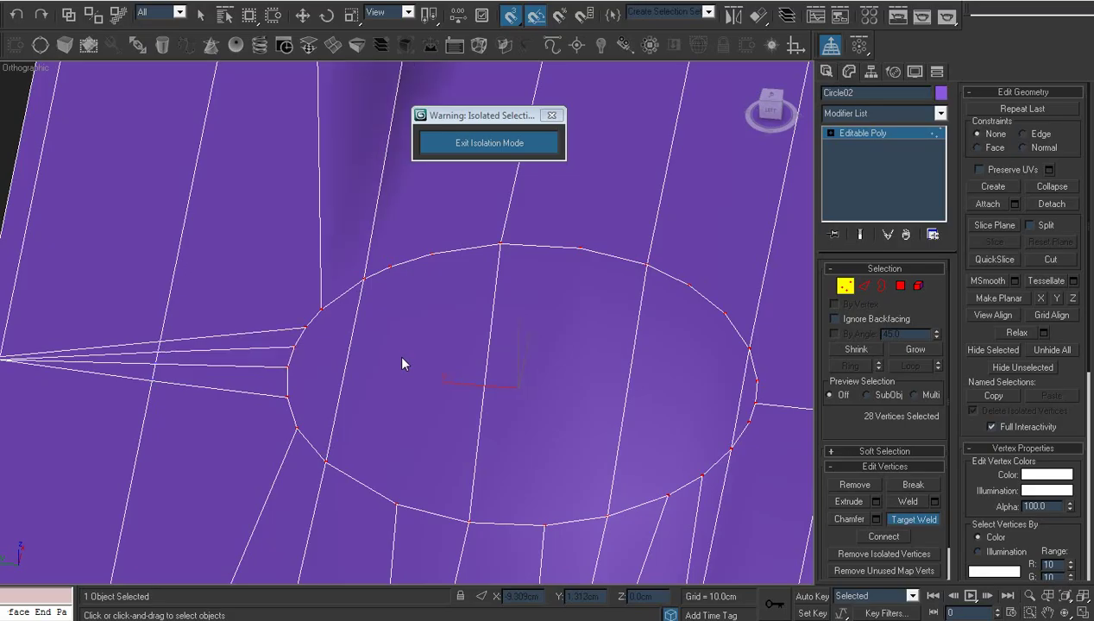
{"action": "key", "text": "w"}
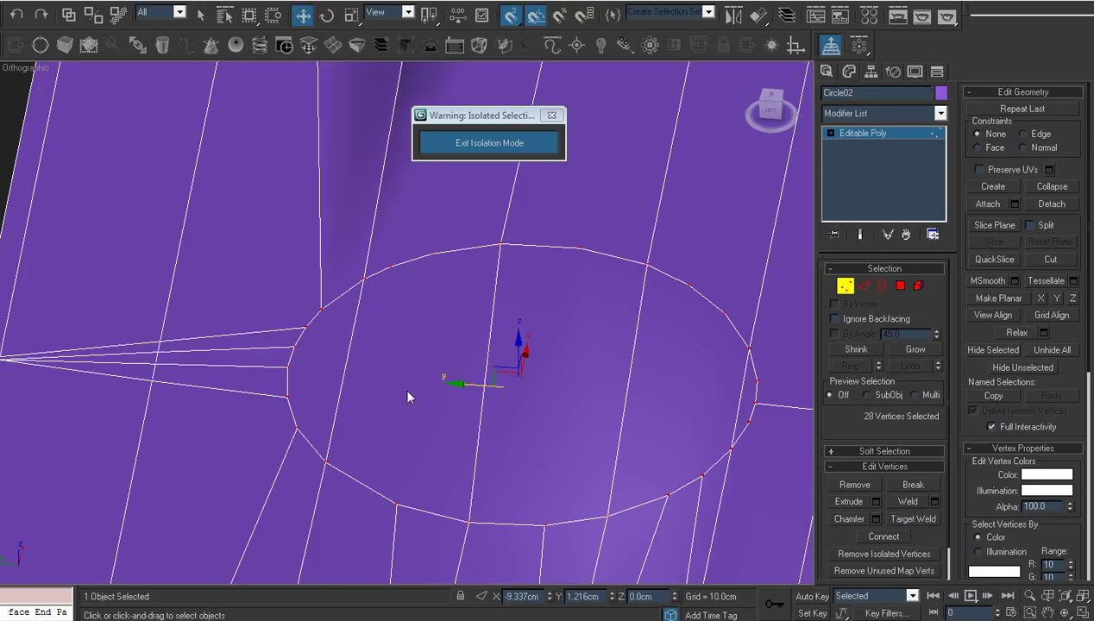
- Target weld the second vertex of the fan on the hole's left side to the outline vertex directly below it
{"action": "right_click", "coordinate": [403, 386]}
{"action": "left_click", "coordinate": [371, 492]}
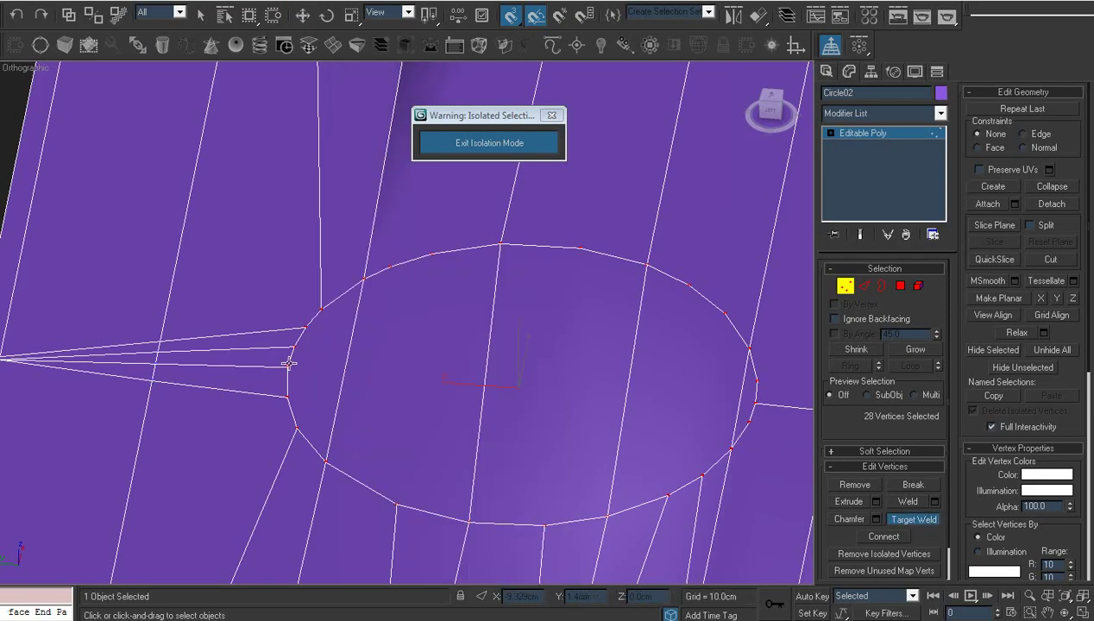
{"action": "left_click", "coordinate": [290, 368]}
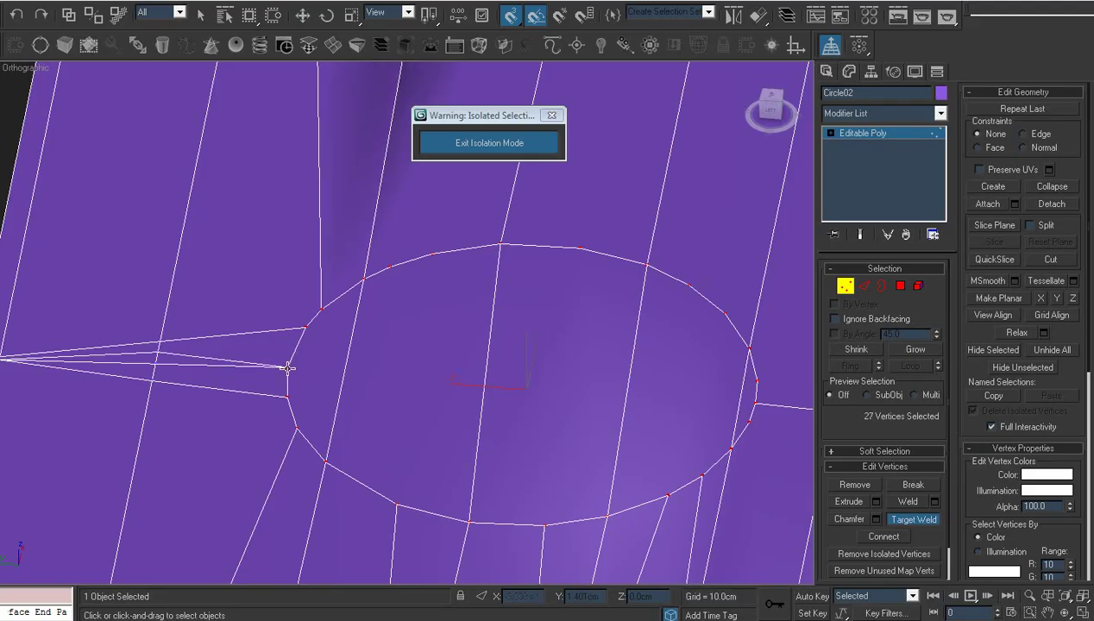
{"action": "middle_click_drag", "start_coordinate": [393, 322], "coordinate": [289, 370]}
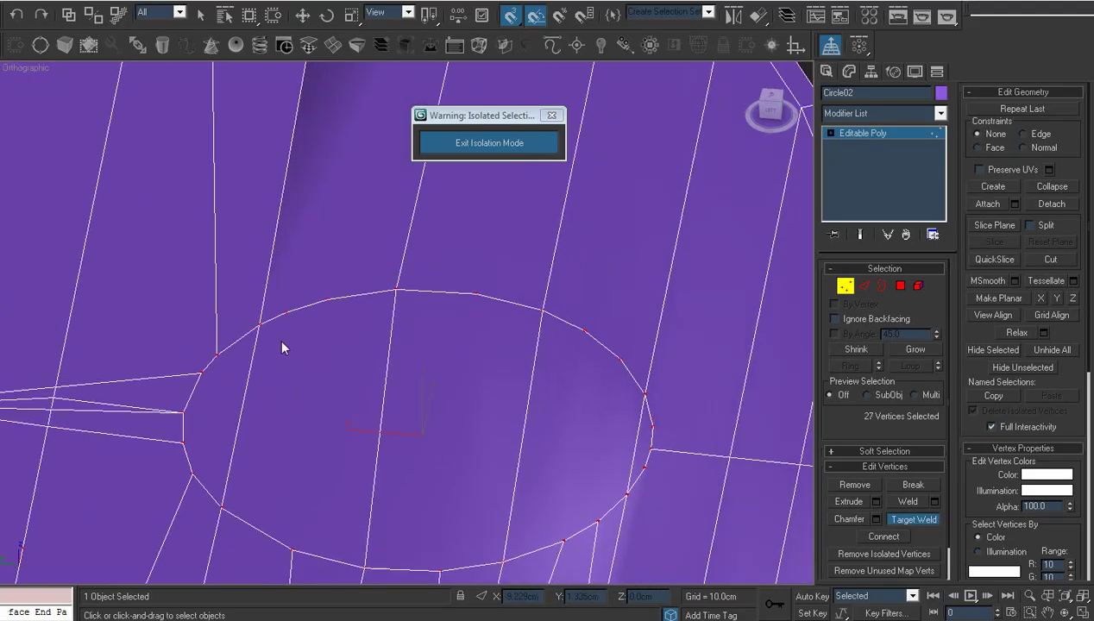
{"action": "scroll", "coordinate": [336, 322], "scroll_direction": "down", "scroll_amount": 2}
{"action": "middle_click_drag", "start_coordinate": [334, 322], "coordinate": [253, 318]}
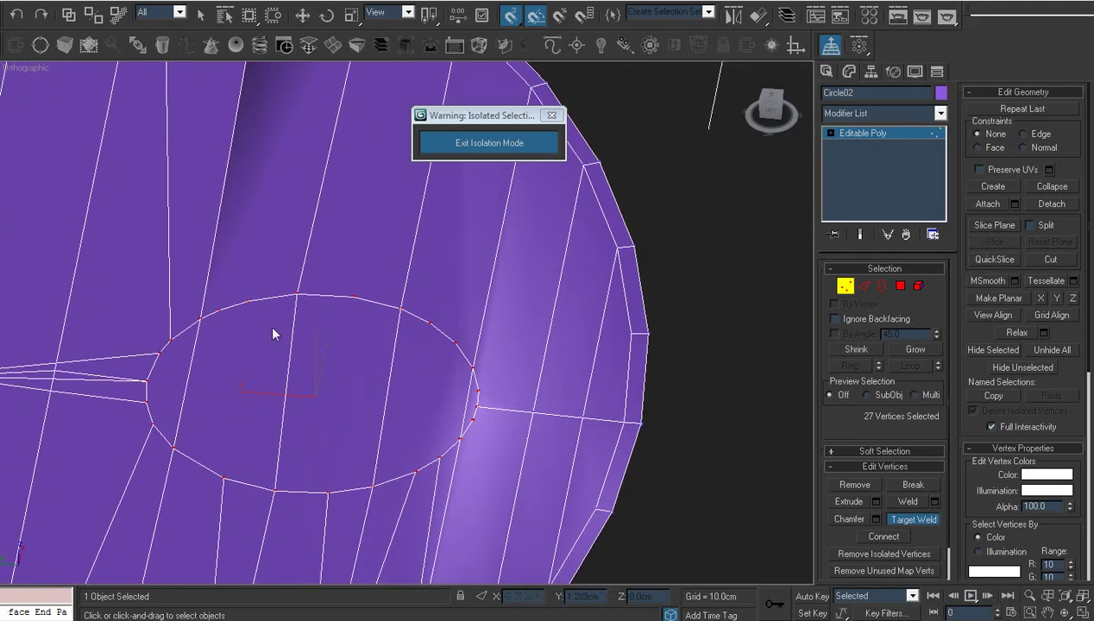
{"action": "key", "text": "w"}
- Connect a vertex on the hole's upper-right outline to the nearby inner arc border vertex with an edge
{"action": "middle_click_drag", "start_coordinate": [419, 348], "coordinate": [331, 394]}
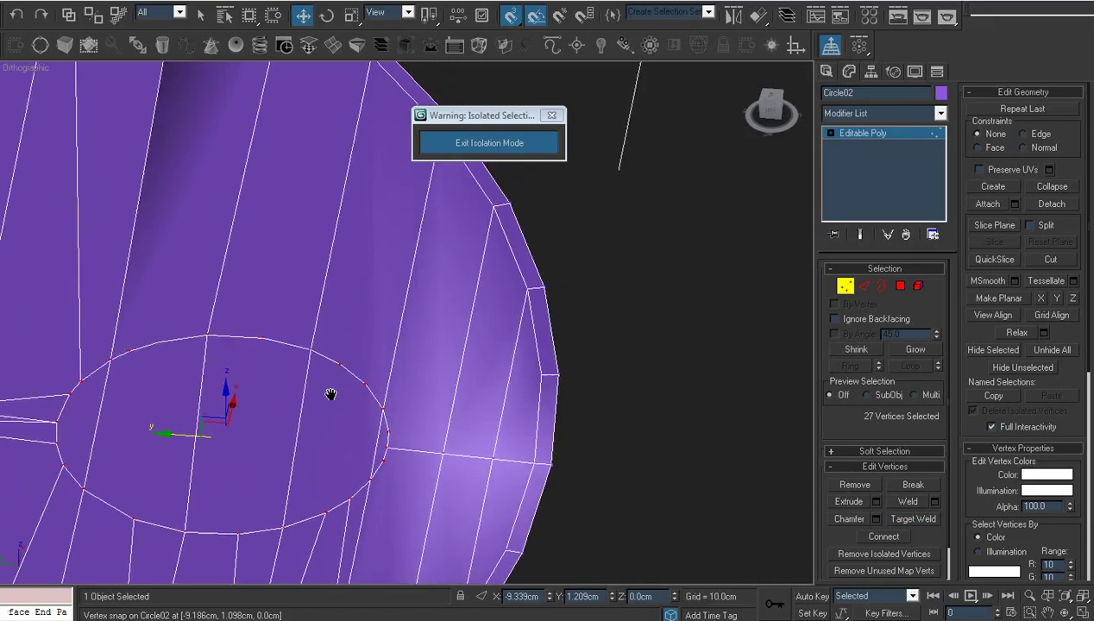
{"action": "scroll", "coordinate": [332, 394], "scroll_direction": "down", "scroll_amount": 2}
{"action": "left_click", "coordinate": [430, 184]}
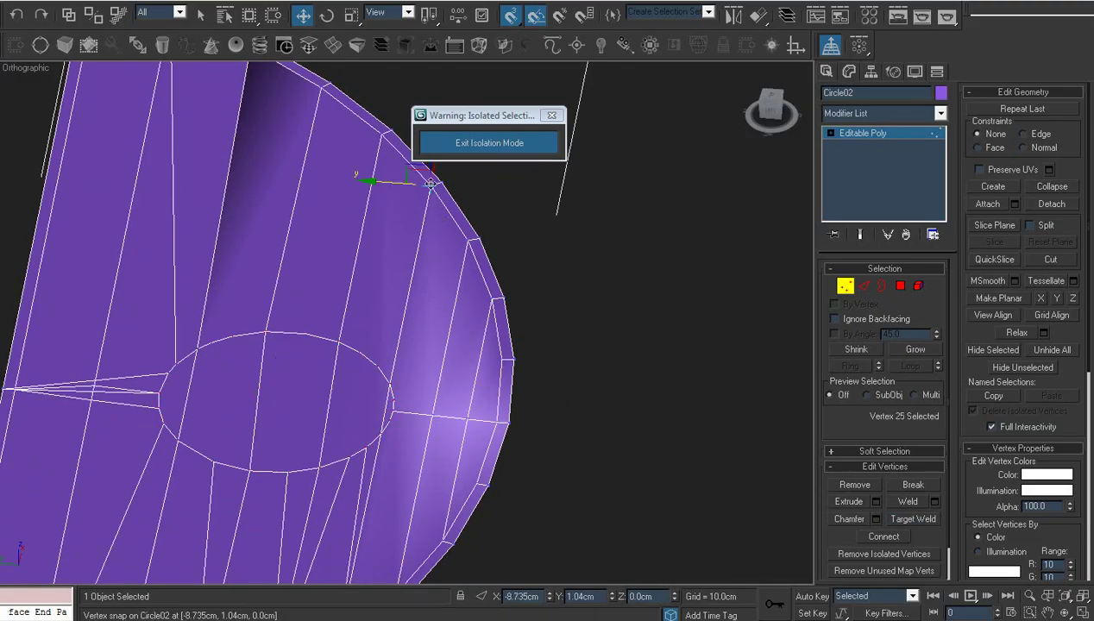
{"action": "left_click", "coordinate": [358, 355], "text": "ctrl"}
{"action": "key", "text": "ctrl+shift+e"}
{"action": "left_click", "coordinate": [339, 210]}
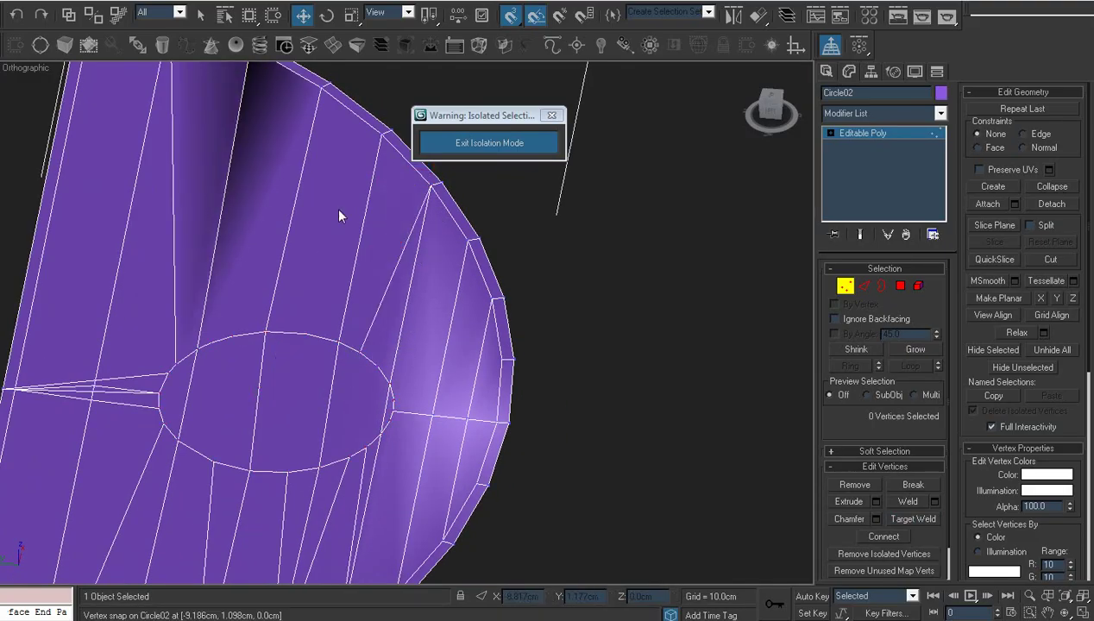
- Connect the hole outline vertex just left of its top to the upper inner arc border vertex holding the welded edge
{"action": "middle_click_drag", "start_coordinate": [294, 221], "coordinate": [317, 277]}
{"action": "left_click", "coordinate": [272, 103]}
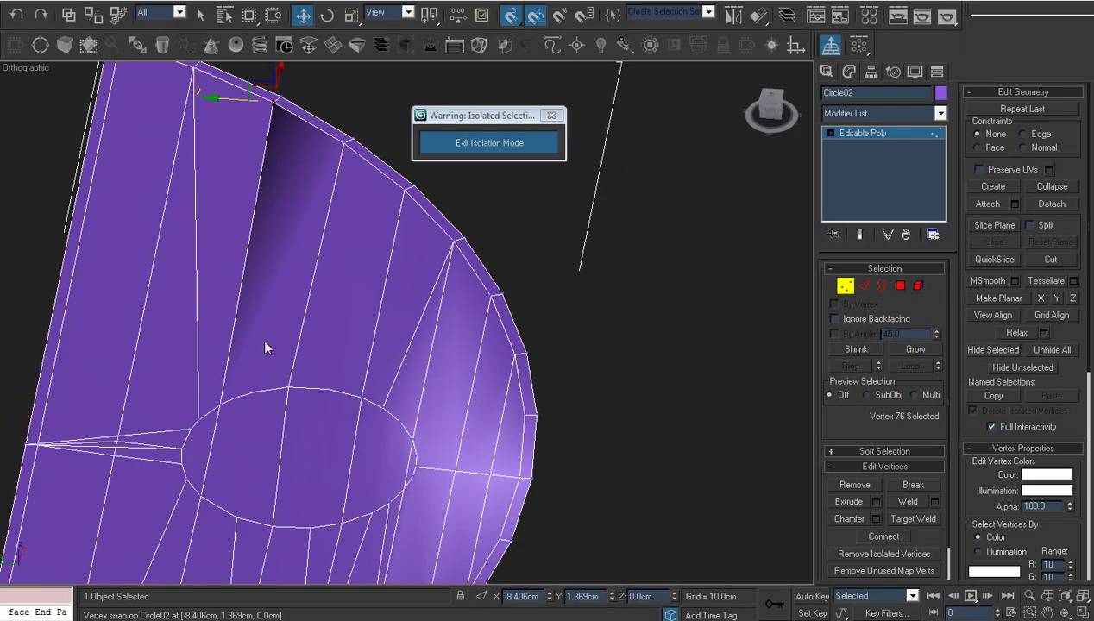
{"action": "left_click", "coordinate": [254, 393], "text": "ctrl"}
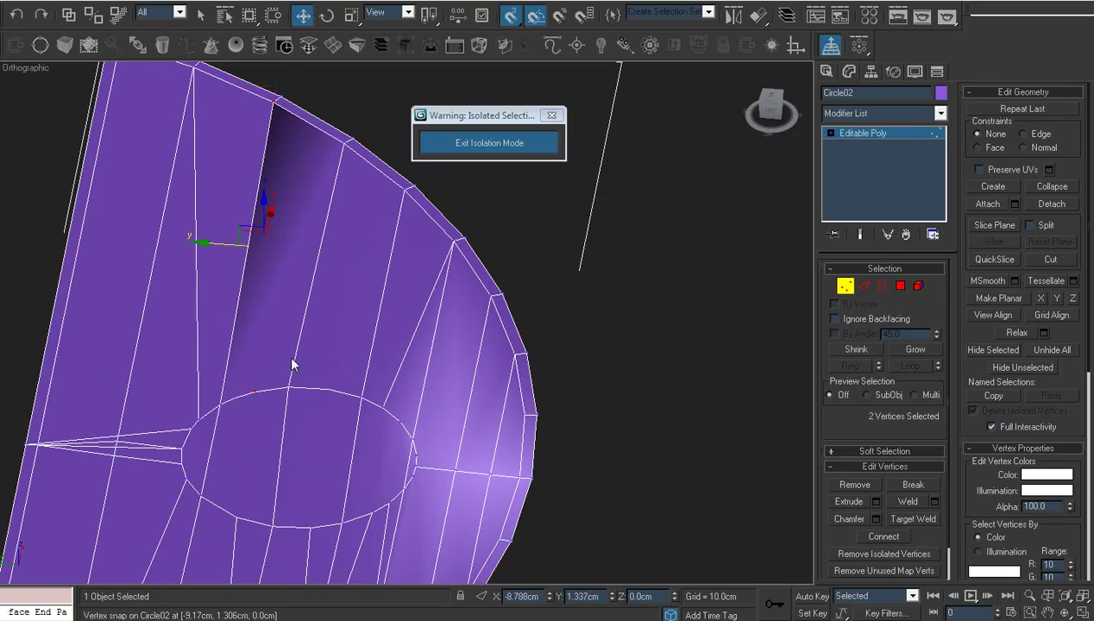
{"action": "key", "text": "ctrl+shift+e"}
- Connect the next vertex down the hole's upper-right outline to the same right-hand inner arc border vertex
{"action": "left_click", "coordinate": [400, 422]}
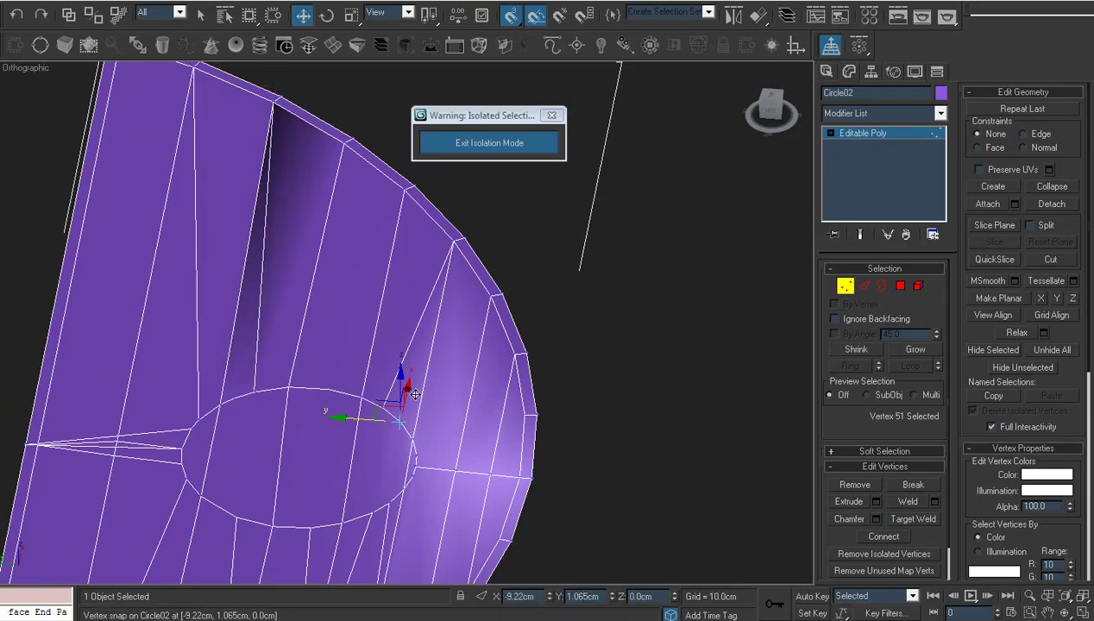
{"action": "left_click", "coordinate": [450, 245], "text": "ctrl"}
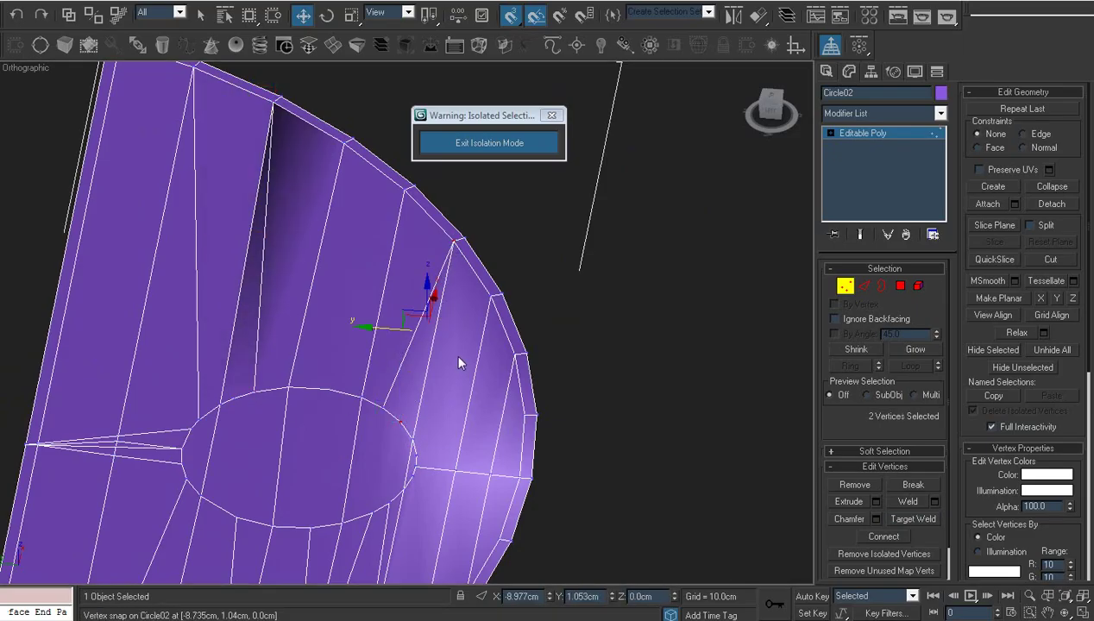
{"action": "key", "text": "ctrl+shift+e"}
- Connect the hole outline vertex just above the horizontal edge to the next inner arc border vertex down the right side
{"action": "middle_click_drag", "start_coordinate": [466, 475], "coordinate": [409, 402]}
{"action": "scroll", "coordinate": [405, 402], "scroll_direction": "up", "scroll_amount": 2}
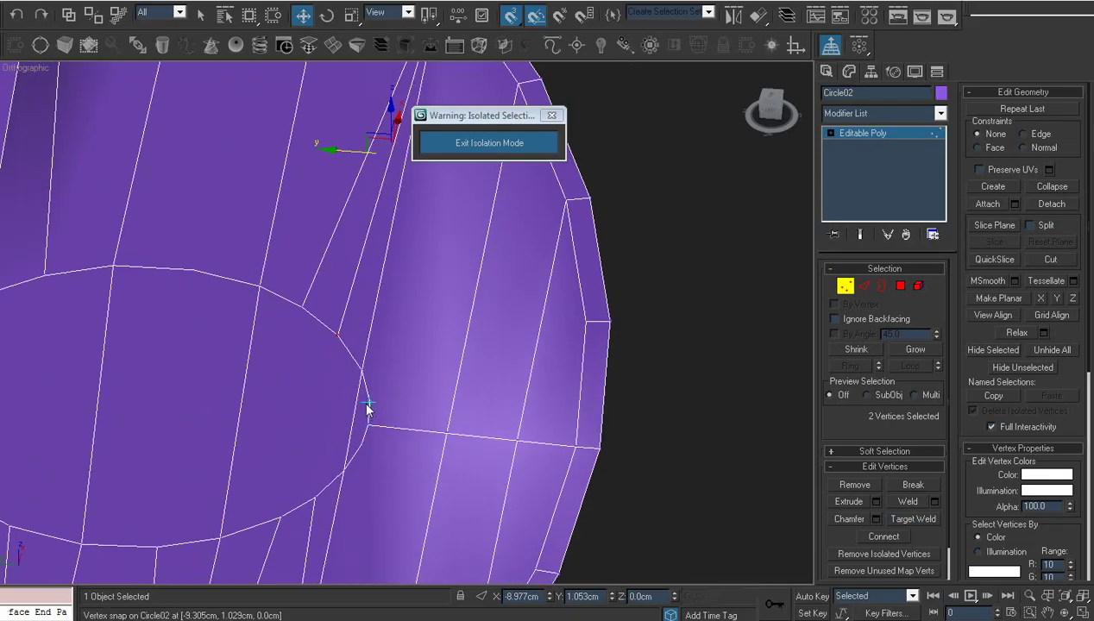
{"action": "left_click", "coordinate": [369, 400]}
{"action": "scroll", "coordinate": [394, 385], "scroll_direction": "down", "scroll_amount": 2}
{"action": "middle_click_drag", "start_coordinate": [420, 369], "coordinate": [417, 384]}
{"action": "left_click", "coordinate": [452, 248], "text": "ctrl"}
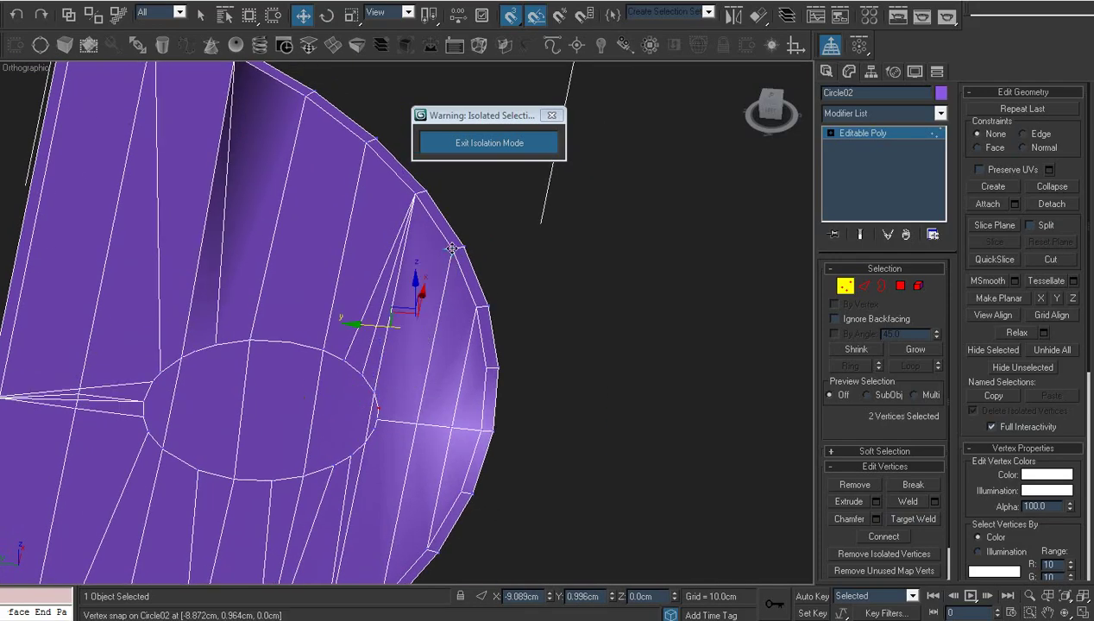
{"action": "scroll", "coordinate": [388, 315], "scroll_direction": "up", "scroll_amount": 3}
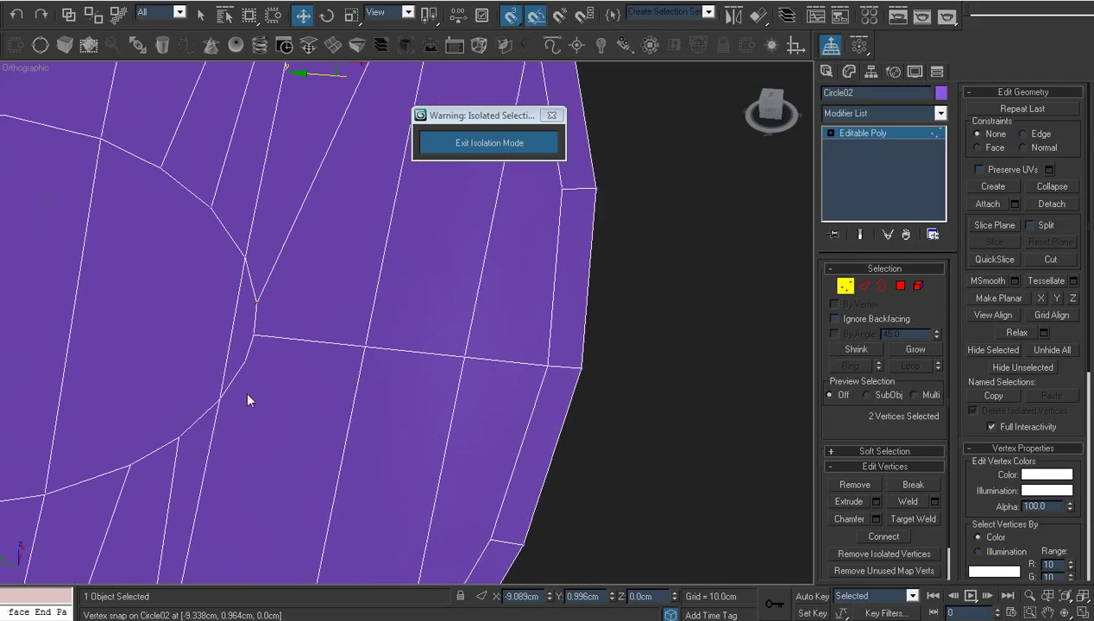
- Connect the hole outline vertex just below the horizontal edge to the inner arc border vertex at its lower right
{"action": "left_click", "coordinate": [246, 364]}
{"action": "scroll", "coordinate": [285, 405], "scroll_direction": "down", "scroll_amount": 1}
{"action": "middle_click_drag", "start_coordinate": [292, 412], "coordinate": [313, 298]}
{"action": "scroll", "coordinate": [313, 319], "scroll_direction": "down", "scroll_amount": 1}
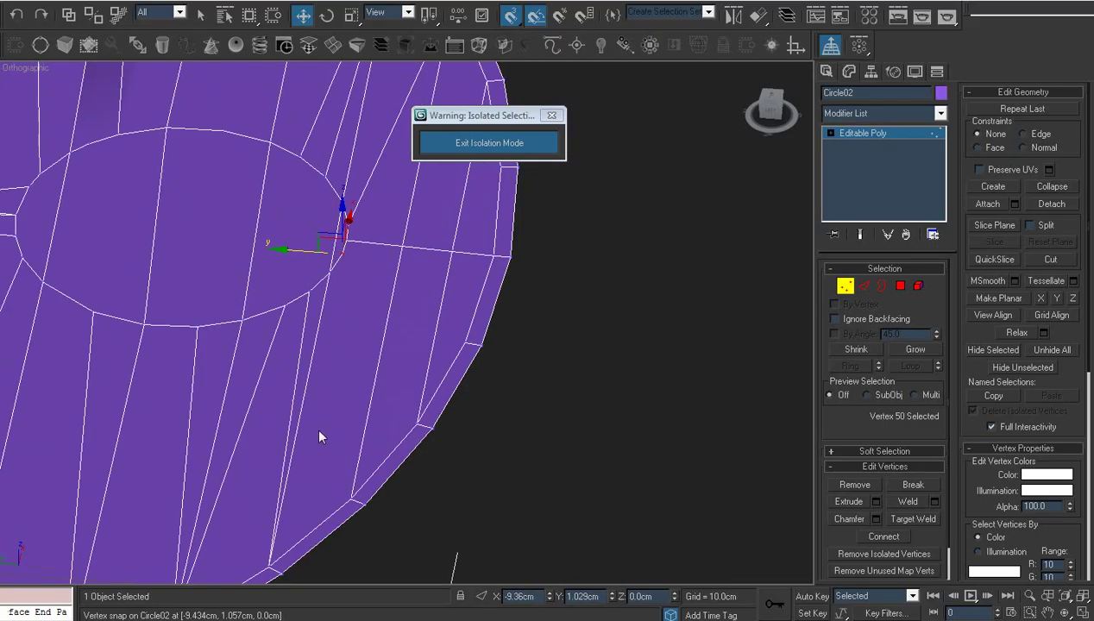
{"action": "middle_click_drag", "start_coordinate": [317, 428], "coordinate": [326, 397]}
{"action": "left_click", "coordinate": [358, 467], "text": "ctrl"}
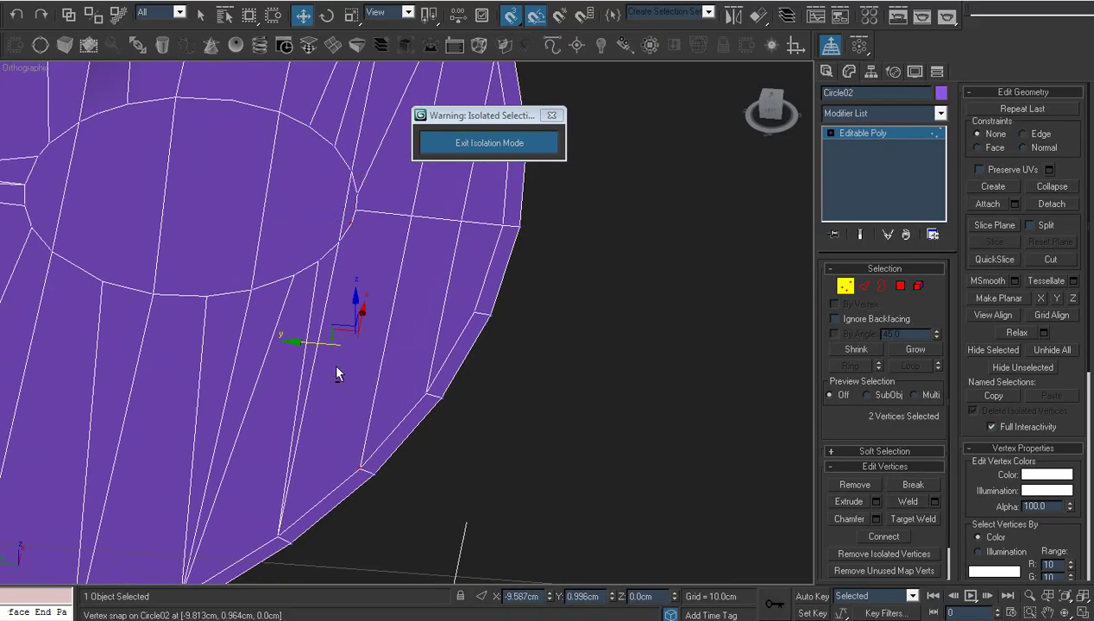
{"action": "key", "text": "ctrl+shift+e"}
- Inset the five polygons filling the pin hole as a group to form a narrow rim around its outline
{"action": "middle_click_drag", "start_coordinate": [304, 281], "coordinate": [487, 407]}
{"action": "middle_click_drag", "start_coordinate": [395, 366], "coordinate": [453, 392]}
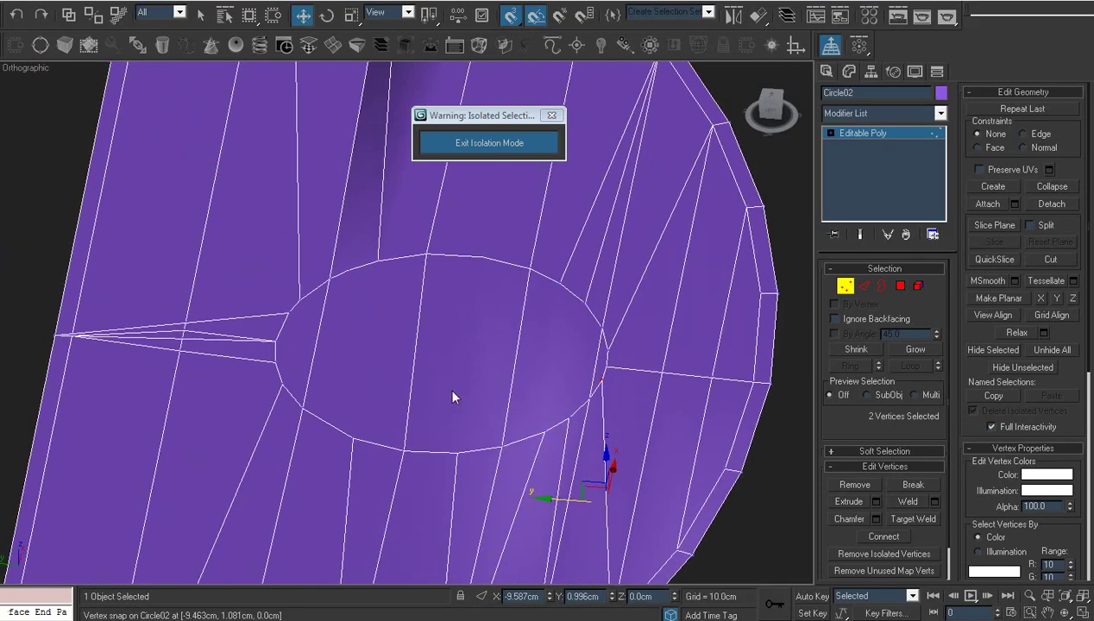
{"action": "key", "text": "4"}
{"action": "right_click", "coordinate": [393, 345]}
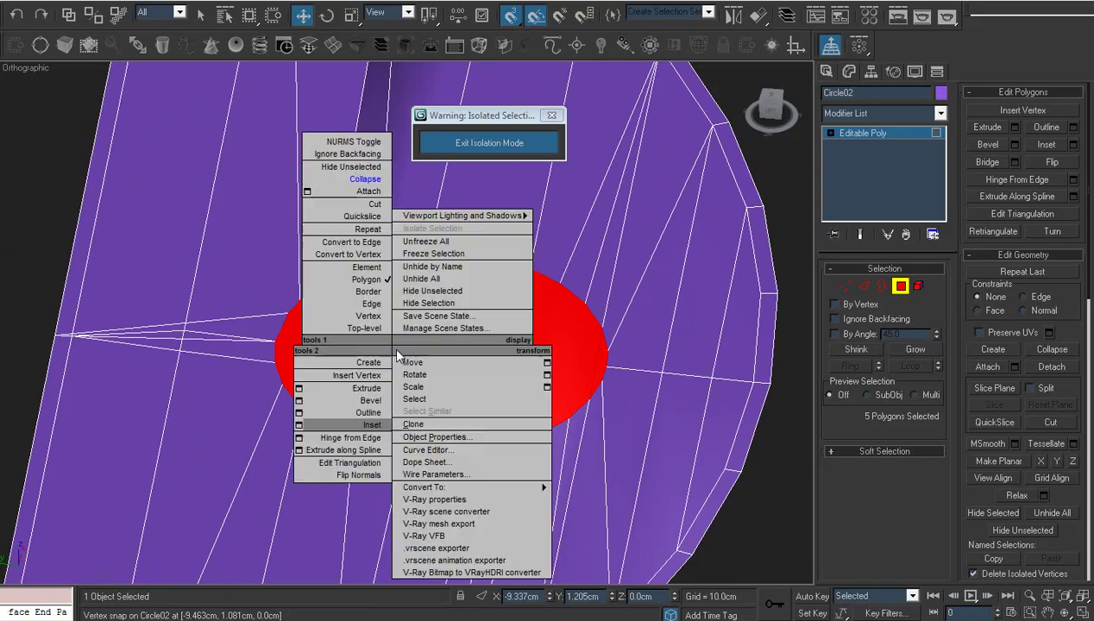
{"action": "left_click", "coordinate": [299, 424]}
{"action": "right_click", "coordinate": [618, 290]}
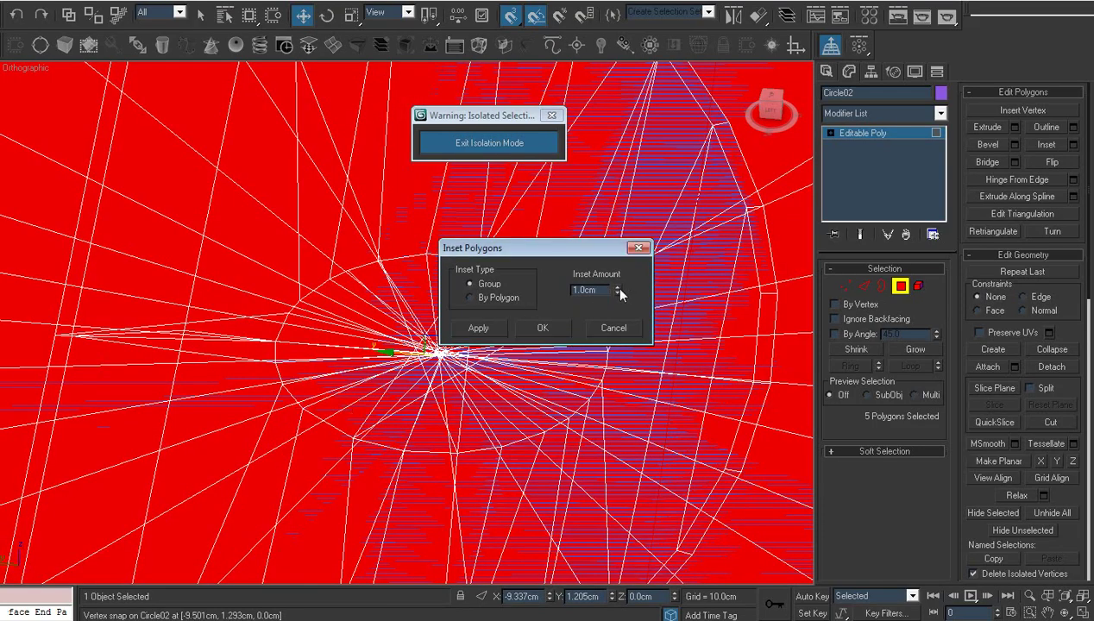
{"action": "left_click_drag", "start_coordinate": [618, 291], "coordinate": [617, 287]}
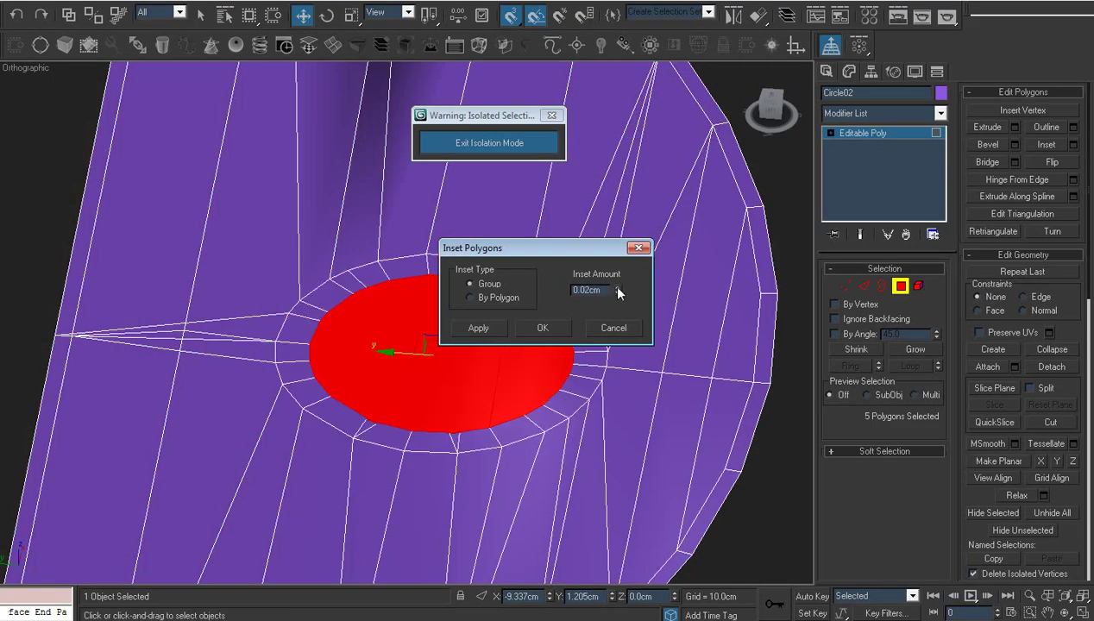
{"action": "right_click", "coordinate": [617, 292]}
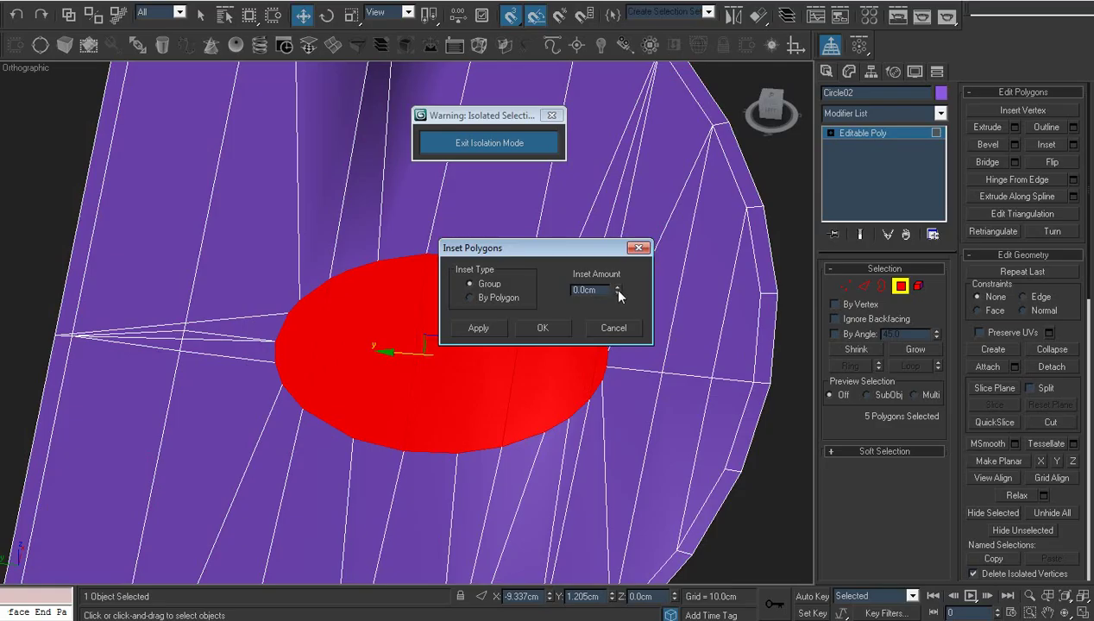
{"action": "left_click", "coordinate": [618, 288]}
{"action": "left_click", "coordinate": [556, 327]}
- Delete the selected polygons inside the rim to open the pin hole
{"action": "key", "text": "z"}
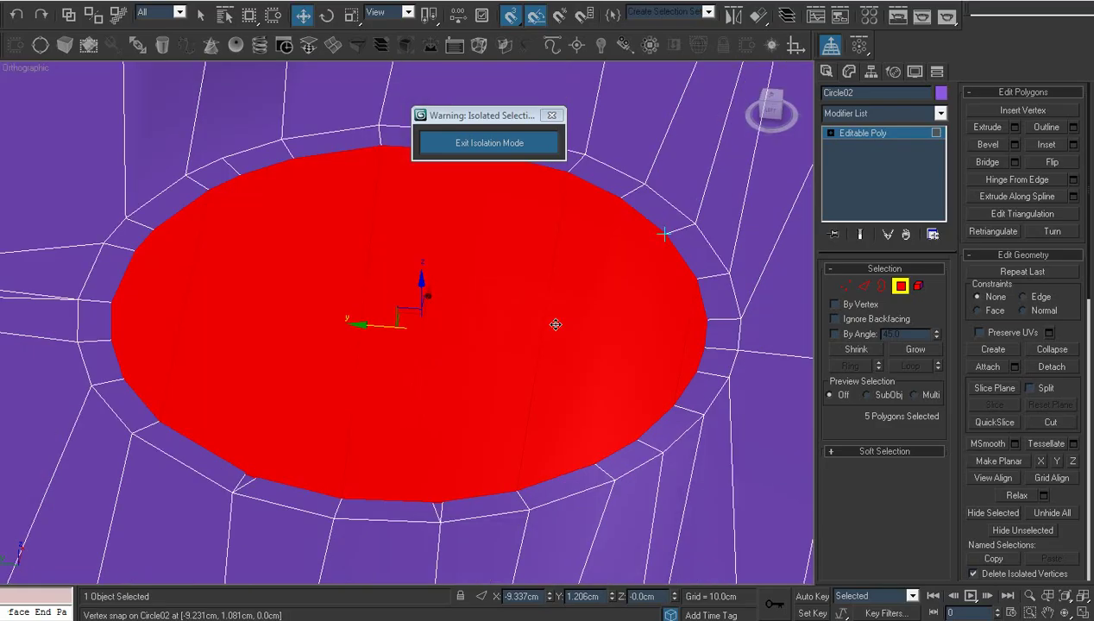
{"action": "key", "text": "Delete"}
{"action": "middle_click_drag", "start_coordinate": [489, 324], "coordinate": [519, 416]}
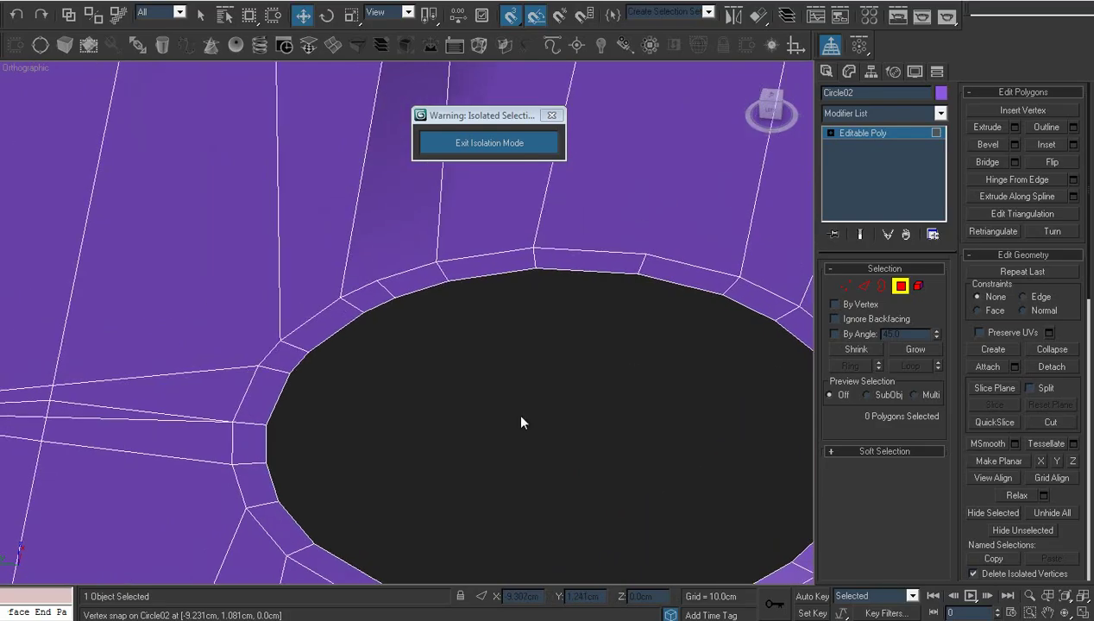
- Target-weld the extra vertex on the hole's upper-left rim to the neighbouring rim vertex
{"action": "key", "text": "1"}
{"action": "right_click", "coordinate": [520, 418]}
{"action": "left_click", "coordinate": [507, 459]}
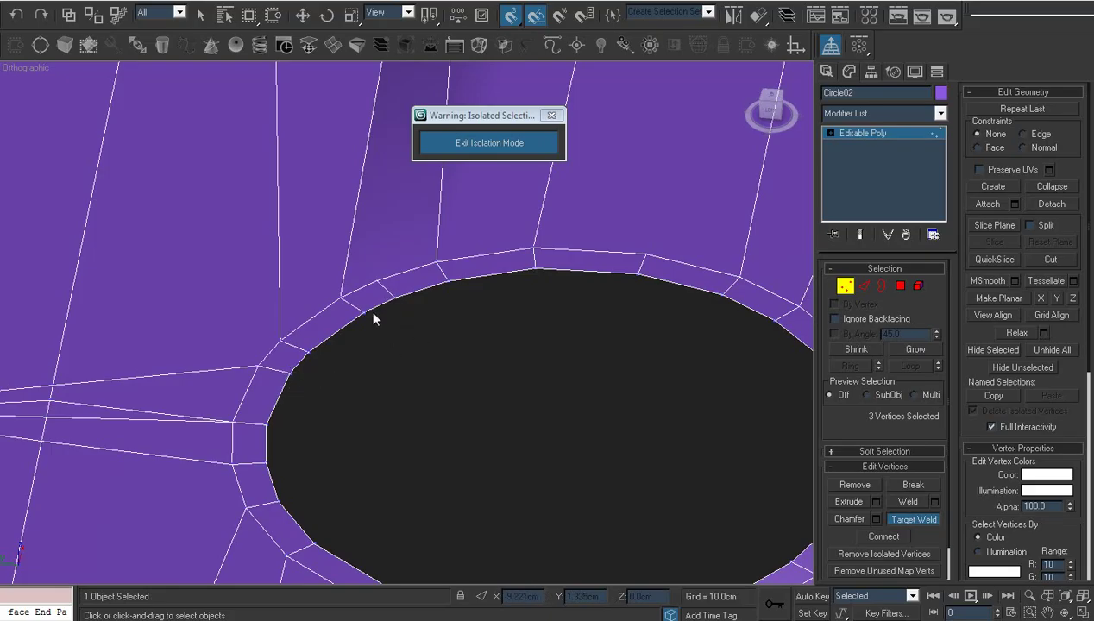
{"action": "left_click", "coordinate": [363, 312]}
{"action": "left_click", "coordinate": [341, 298]}
{"action": "key", "text": "w"}
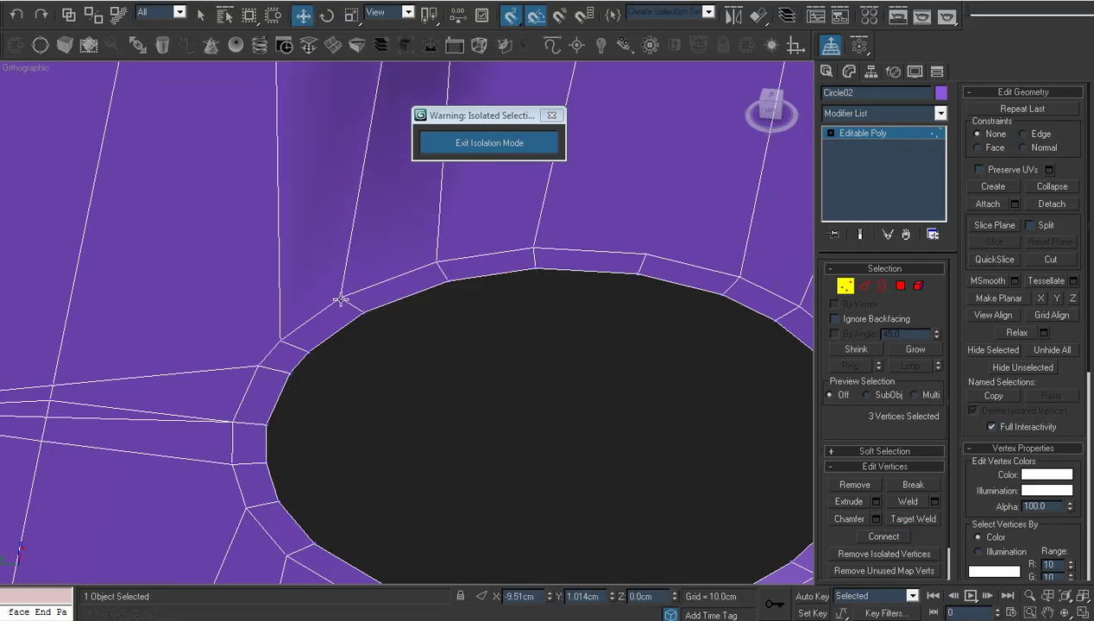
- Collapse the two nearly coincident inner vertices on the hole's lower-left rim into one
{"action": "middle_click_drag", "start_coordinate": [376, 342], "coordinate": [368, 283]}
{"action": "scroll", "coordinate": [369, 285], "scroll_direction": "down", "scroll_amount": 2}
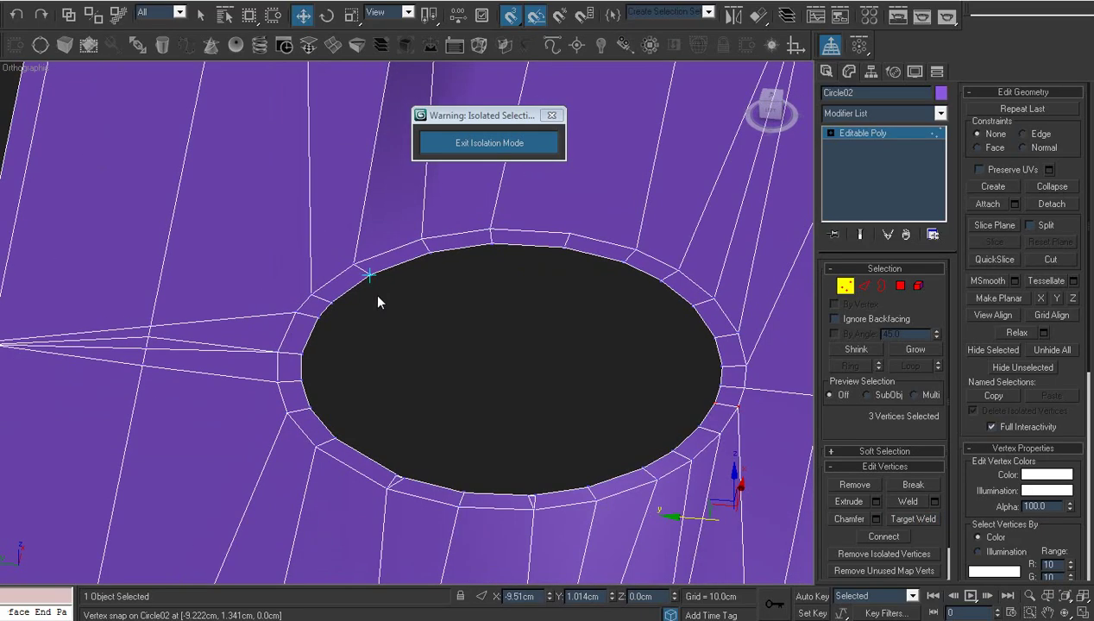
{"action": "middle_click_drag", "start_coordinate": [416, 393], "coordinate": [362, 305]}
{"action": "scroll", "coordinate": [372, 355], "scroll_direction": "up", "scroll_amount": 4}
{"action": "middle_click_drag", "start_coordinate": [337, 458], "coordinate": [356, 376]}
{"action": "right_click", "coordinate": [358, 372]}
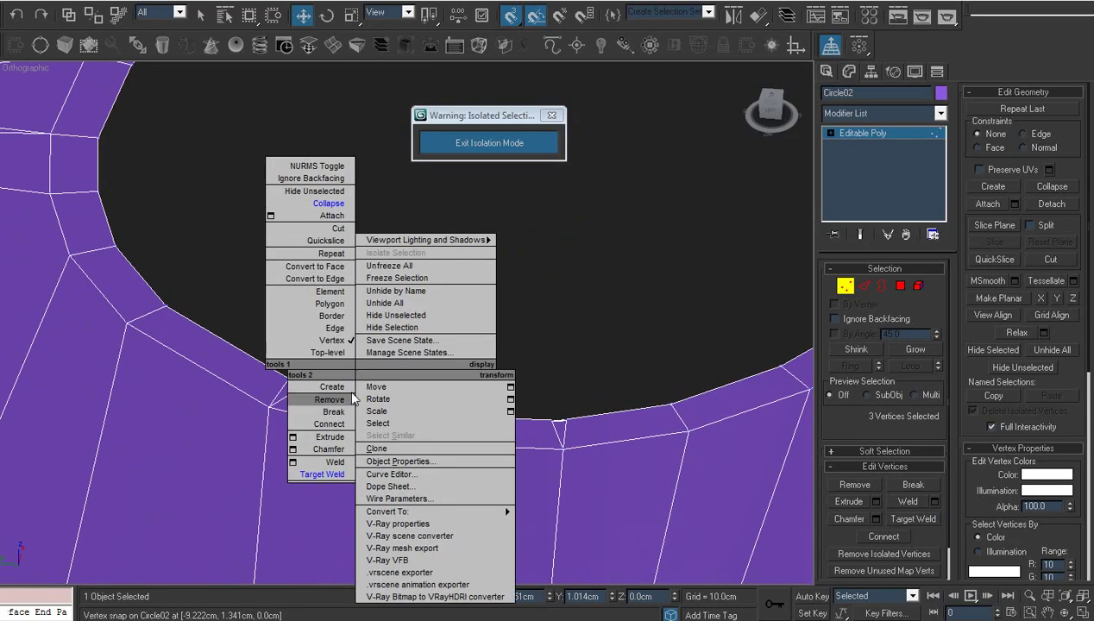
{"action": "left_click", "coordinate": [228, 349]}
{"action": "left_click_drag", "start_coordinate": [260, 352], "coordinate": [313, 390]}
{"action": "right_click", "coordinate": [314, 391]}
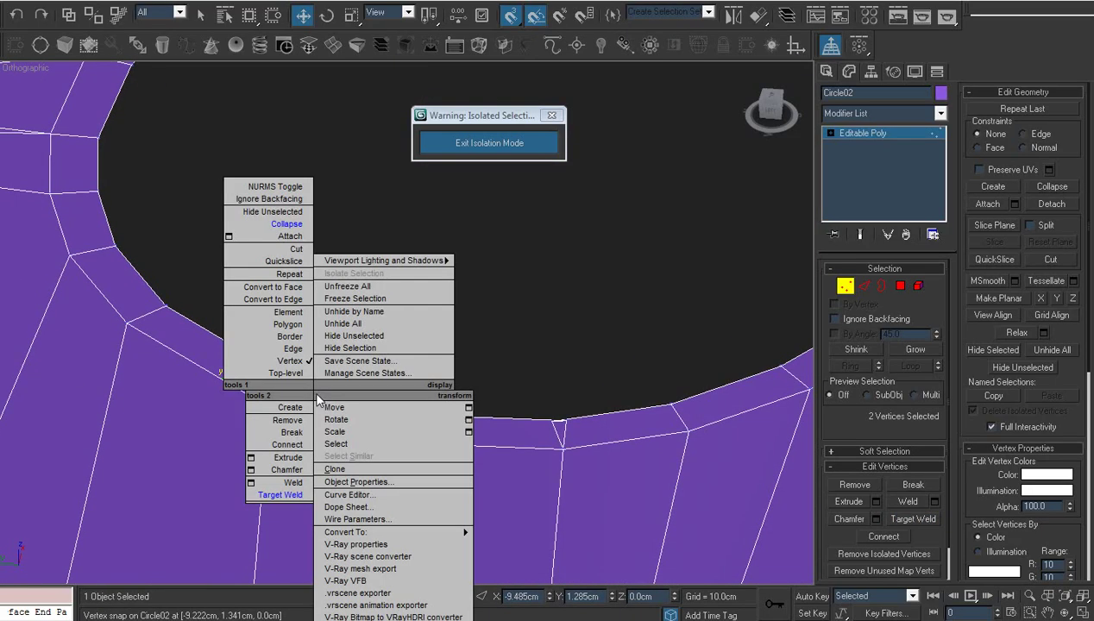
{"action": "left_click", "coordinate": [286, 224]}
- Collapse the doubled inner vertices at the very bottom of the hole's rim into one
{"action": "left_click_drag", "start_coordinate": [588, 428], "coordinate": [589, 429]}
{"action": "right_click", "coordinate": [581, 391]}
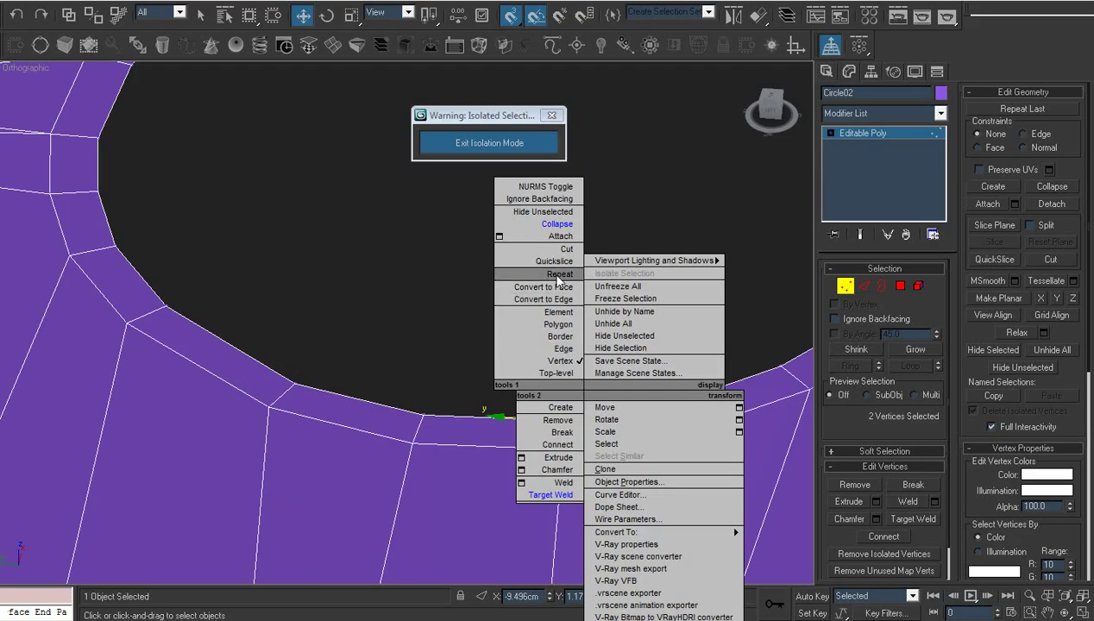
{"action": "left_click", "coordinate": [554, 224]}
- Weld all of the bracket's vertices using a weld threshold of 0.01 cm
{"action": "scroll", "coordinate": [571, 294], "scroll_direction": "down", "scroll_amount": 2}
{"action": "middle_click_drag", "start_coordinate": [565, 378], "coordinate": [425, 469]}
{"action": "scroll", "coordinate": [335, 363], "scroll_direction": "down", "scroll_amount": 2}
{"action": "middle_click_drag", "start_coordinate": [412, 315], "coordinate": [488, 407]}
{"action": "mouse_move", "coordinate": [445, 303]}
{"action": "middle_mouse_down"}
{"action": "mouse_move", "coordinate": [484, 432]}
{"action": "mouse_move", "coordinate": [462, 411]}
{"action": "middle_mouse_up"}
{"action": "scroll", "coordinate": [475, 396], "scroll_direction": "down", "scroll_amount": 2}
{"action": "scroll", "coordinate": [463, 409], "scroll_direction": "down", "scroll_amount": 1}
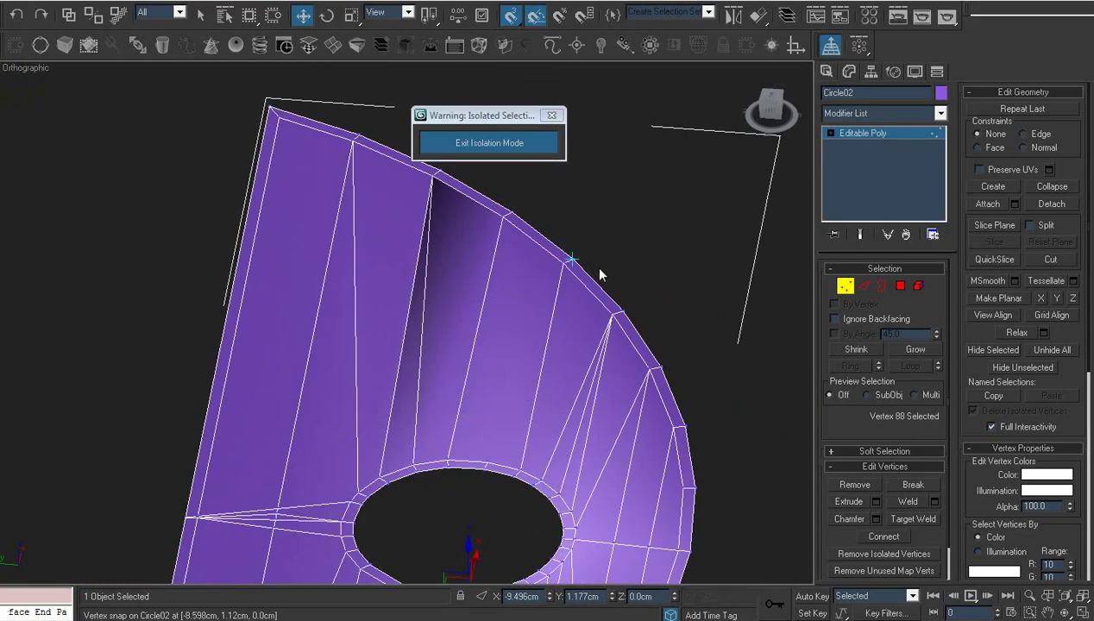
{"action": "key", "text": "ctrl+a"}
{"action": "right_click", "coordinate": [673, 291]}
{"action": "left_click", "coordinate": [608, 378]}
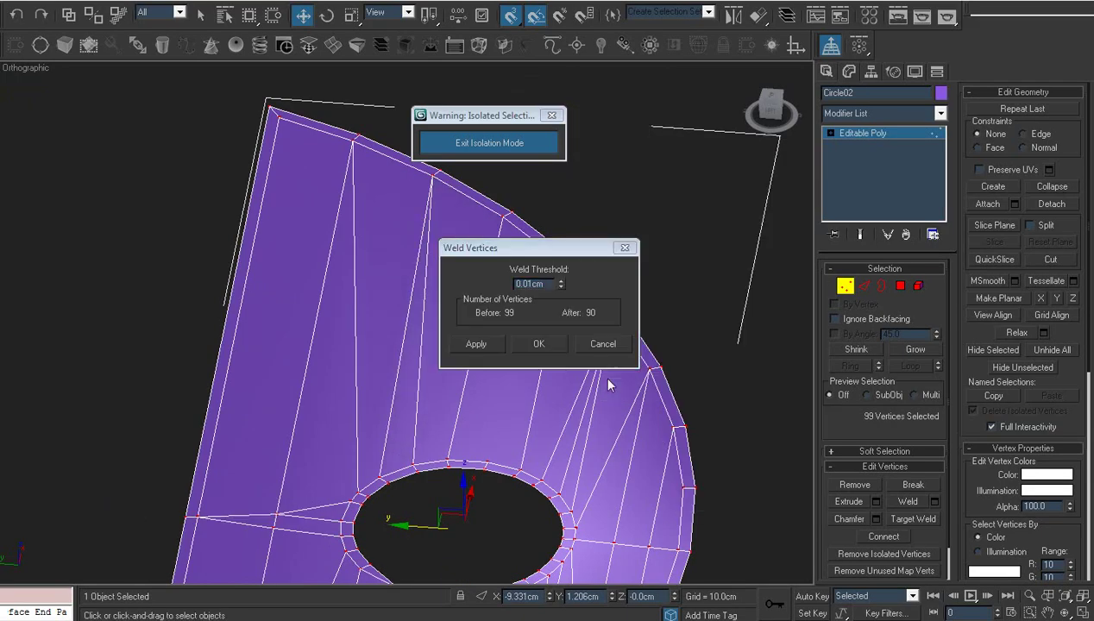
{"action": "left_click", "coordinate": [534, 349]}
- Inspect the hole's rim and undo the weld applied to all vertices
{"action": "middle_click_drag", "start_coordinate": [556, 441], "coordinate": [533, 291]}
{"action": "scroll", "coordinate": [493, 286], "scroll_direction": "down", "scroll_amount": 2}
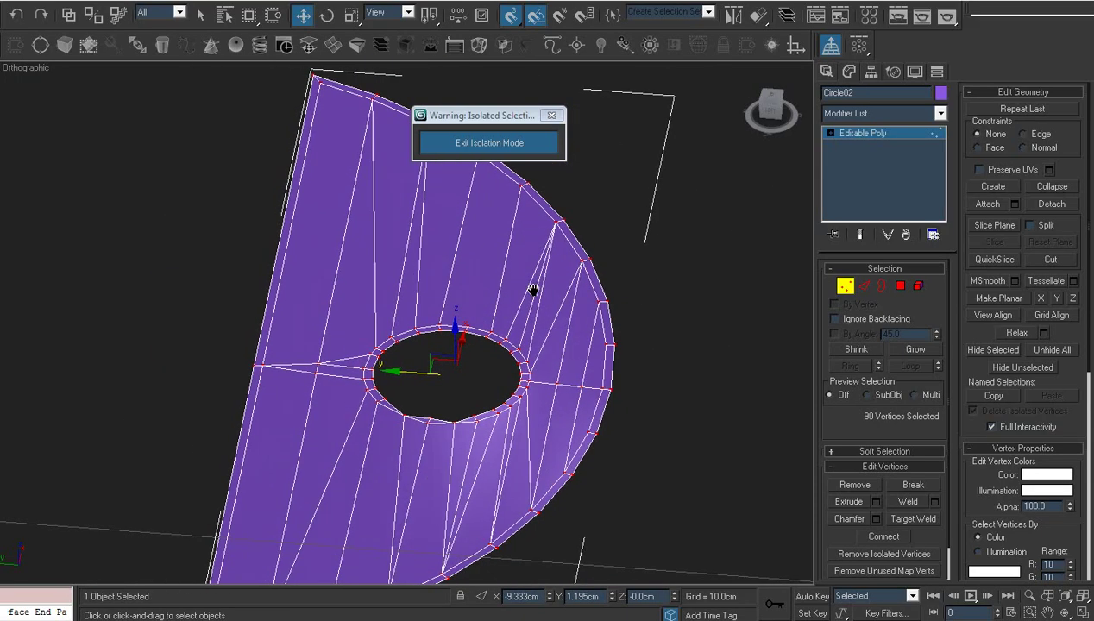
{"action": "scroll", "coordinate": [458, 442], "scroll_direction": "up", "scroll_amount": 2}
{"action": "middle_click_drag", "start_coordinate": [458, 443], "coordinate": [450, 406]}
{"action": "scroll", "coordinate": [450, 406], "scroll_direction": "up", "scroll_amount": 2}
{"action": "left_click", "coordinate": [475, 412]}
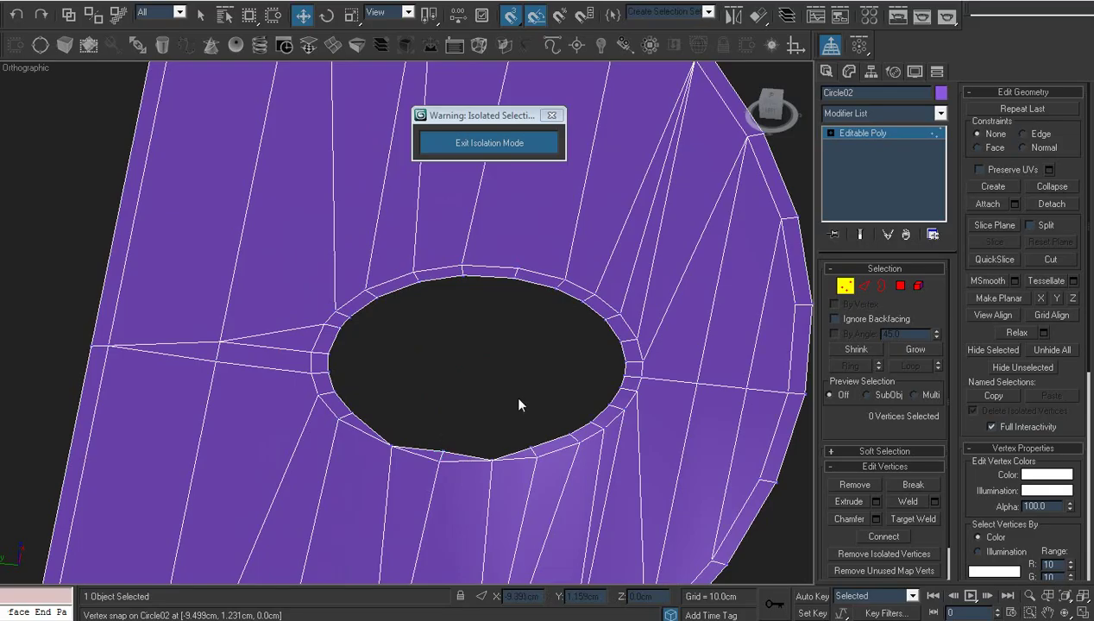
{"action": "key", "text": "ctrl+z"}
{"action": "key", "text": "ctrl+z"}
{"action": "scroll", "coordinate": [515, 346], "scroll_direction": "down", "scroll_amount": 4}
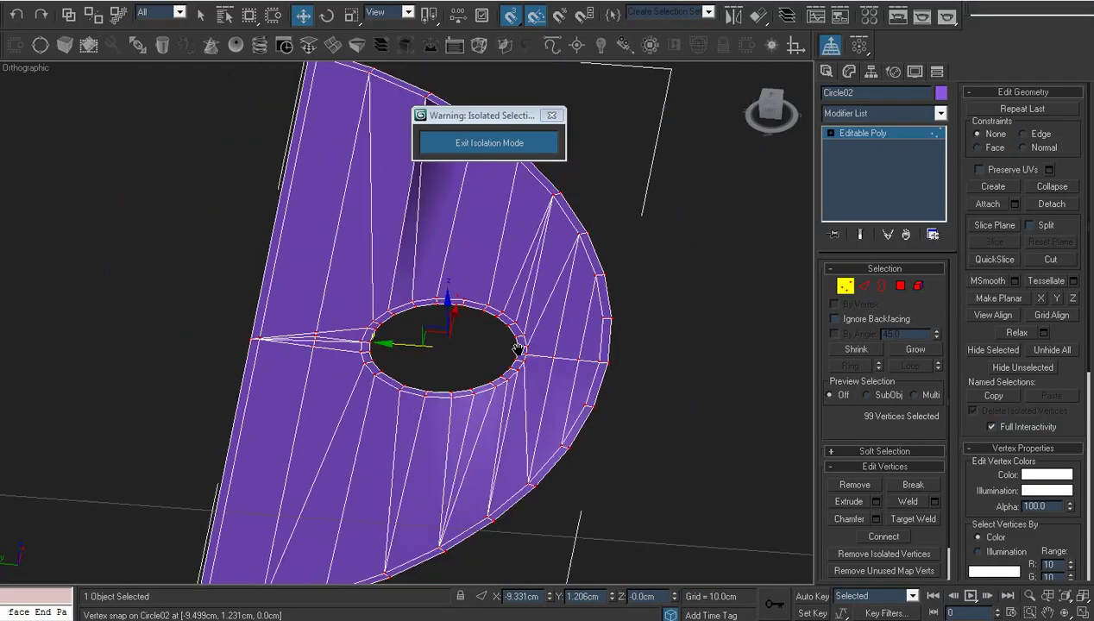
{"action": "right_click", "coordinate": [515, 346]}
{"action": "left_click", "coordinate": [455, 439]}
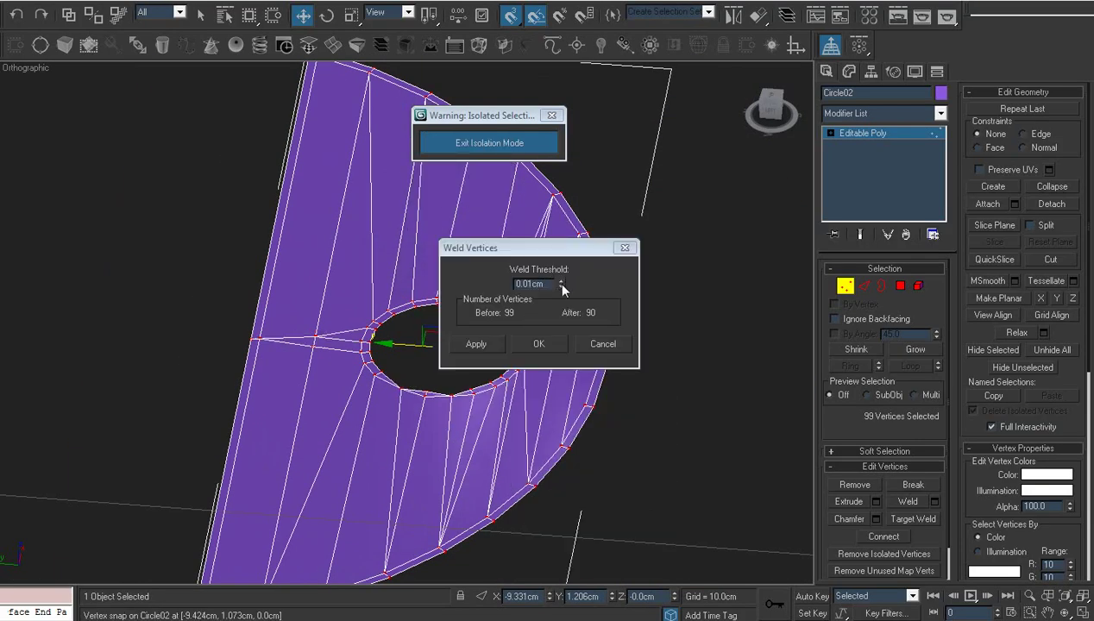
{"action": "left_click", "coordinate": [600, 342]}
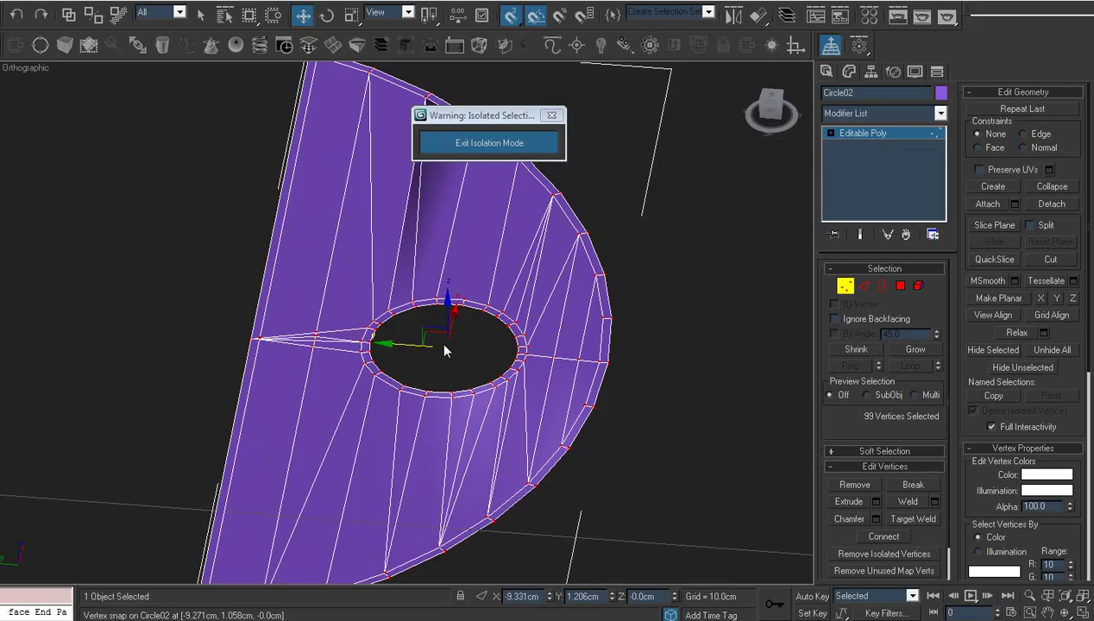
{"action": "left_click", "coordinate": [445, 346]}
{"action": "scroll", "coordinate": [371, 330], "scroll_direction": "up", "scroll_amount": 5}
{"action": "right_click", "coordinate": [533, 371]}
{"action": "left_click", "coordinate": [502, 475]}
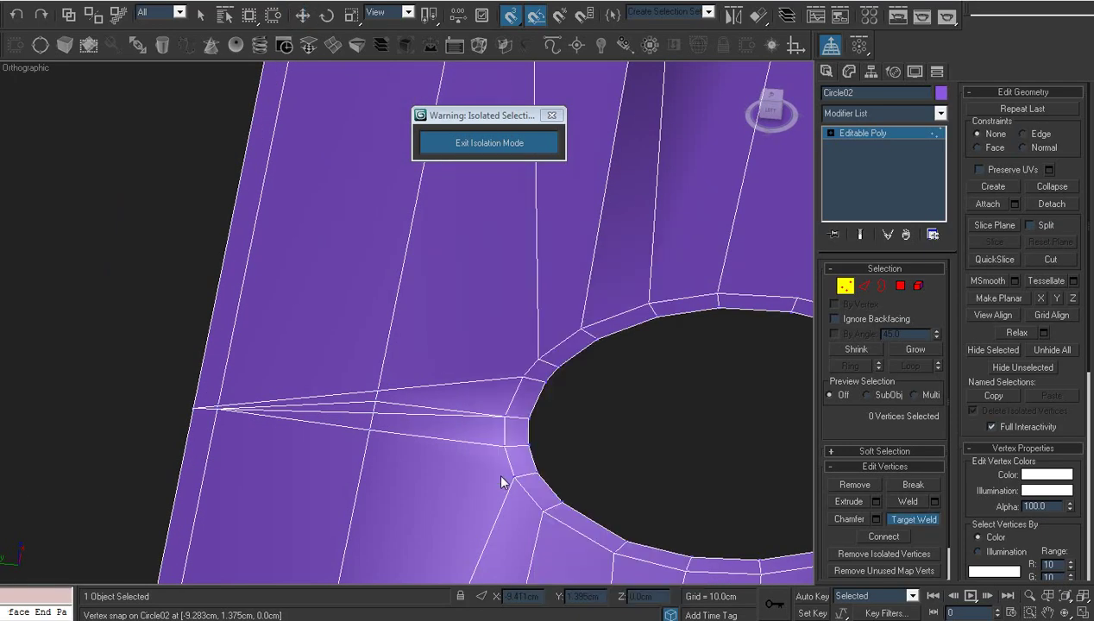
{"action": "left_click", "coordinate": [375, 413]}
{"action": "right_click", "coordinate": [377, 414]}
{"action": "scroll", "coordinate": [377, 413], "scroll_direction": "down", "scroll_amount": 3}
{"action": "middle_click_drag", "start_coordinate": [616, 349], "coordinate": [554, 274]}
{"action": "middle_click_drag", "start_coordinate": [530, 343], "coordinate": [485, 287]}
{"action": "right_click", "coordinate": [480, 284]}
{"action": "left_click", "coordinate": [699, 277]}
{"action": "scroll", "coordinate": [700, 277], "scroll_direction": "down", "scroll_amount": 4}
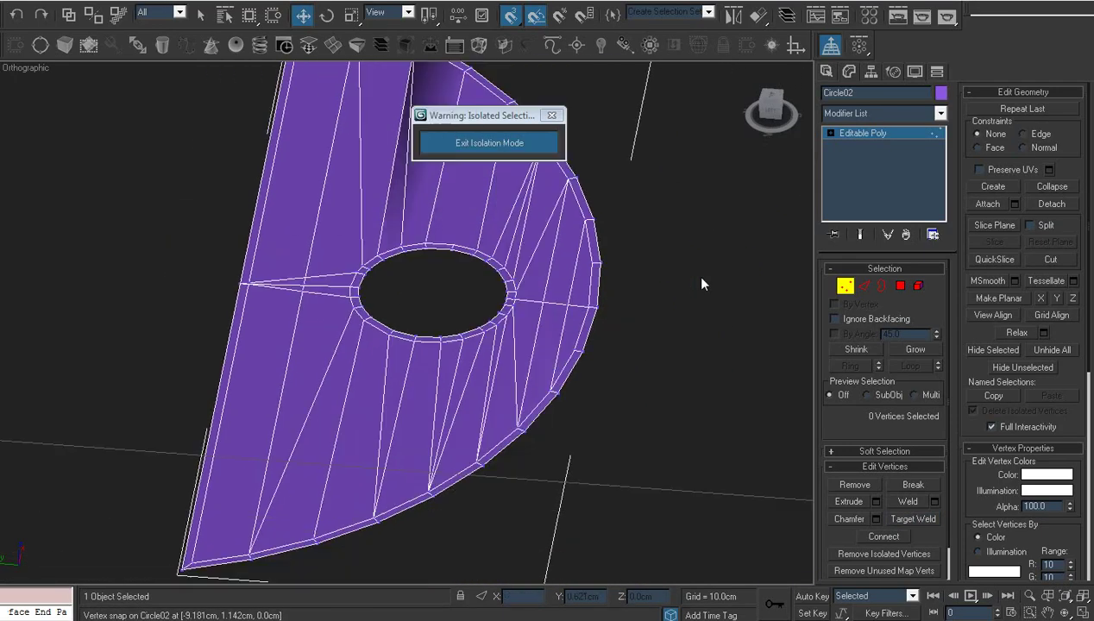
- Weld the close vertices on the upper arc border where the dark shading starts
{"action": "middle_click_drag", "start_coordinate": [582, 248], "coordinate": [591, 336]}
{"action": "left_click_drag", "start_coordinate": [453, 196], "coordinate": [409, 226]}
{"action": "right_click", "coordinate": [584, 228]}
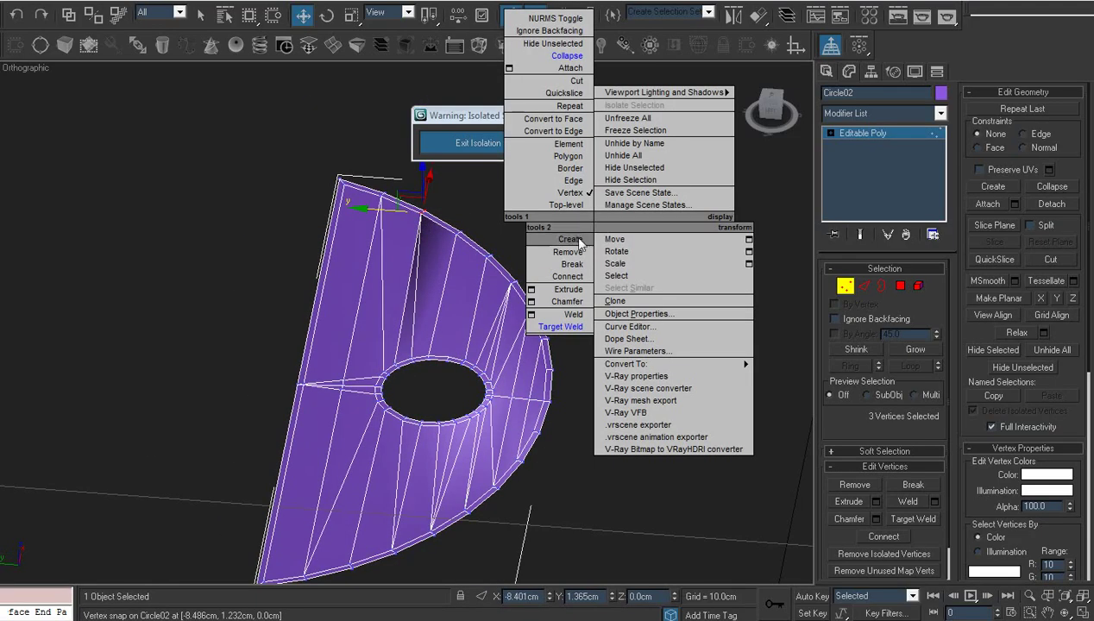
{"action": "left_click", "coordinate": [531, 315]}
{"action": "left_click", "coordinate": [540, 343]}
{"action": "middle_click_drag", "start_coordinate": [567, 377], "coordinate": [539, 299]}
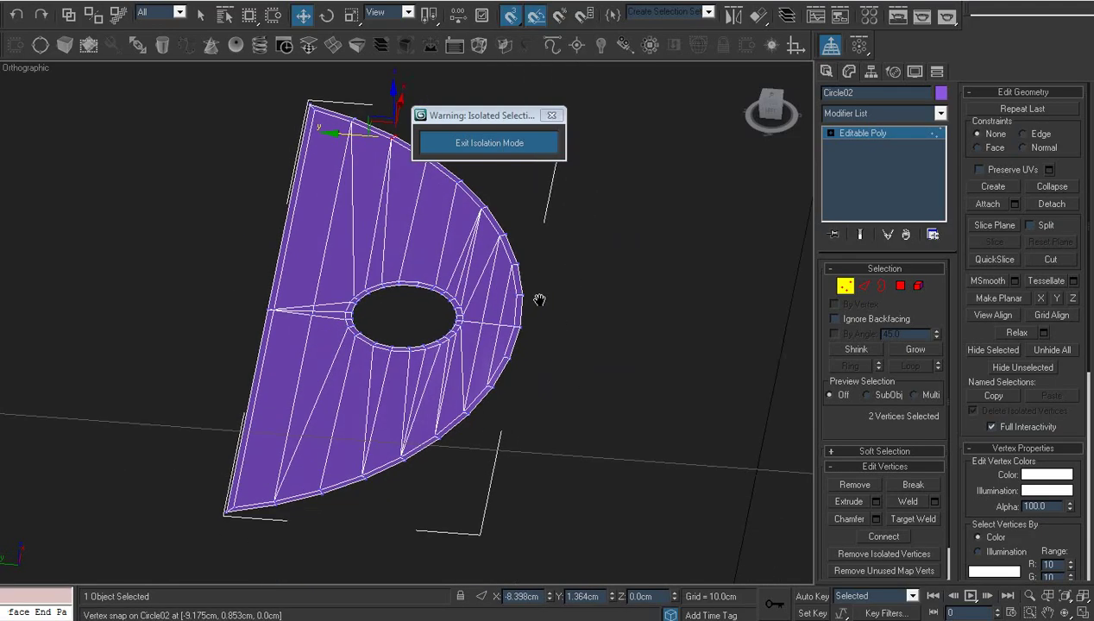
- Add a Shell modifier to the whole bracket with an inner amount of 0.11 cm and an outer amount of 0 cm
{"action": "left_click", "coordinate": [831, 134]}
{"action": "left_click", "coordinate": [851, 135]}
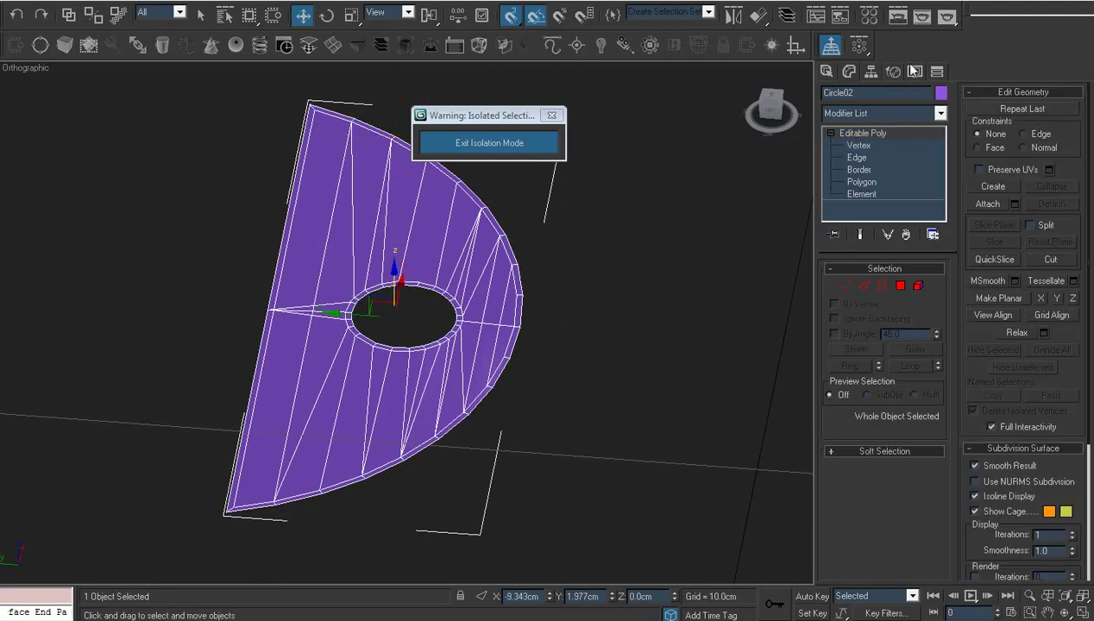
{"action": "left_click", "coordinate": [899, 112]}
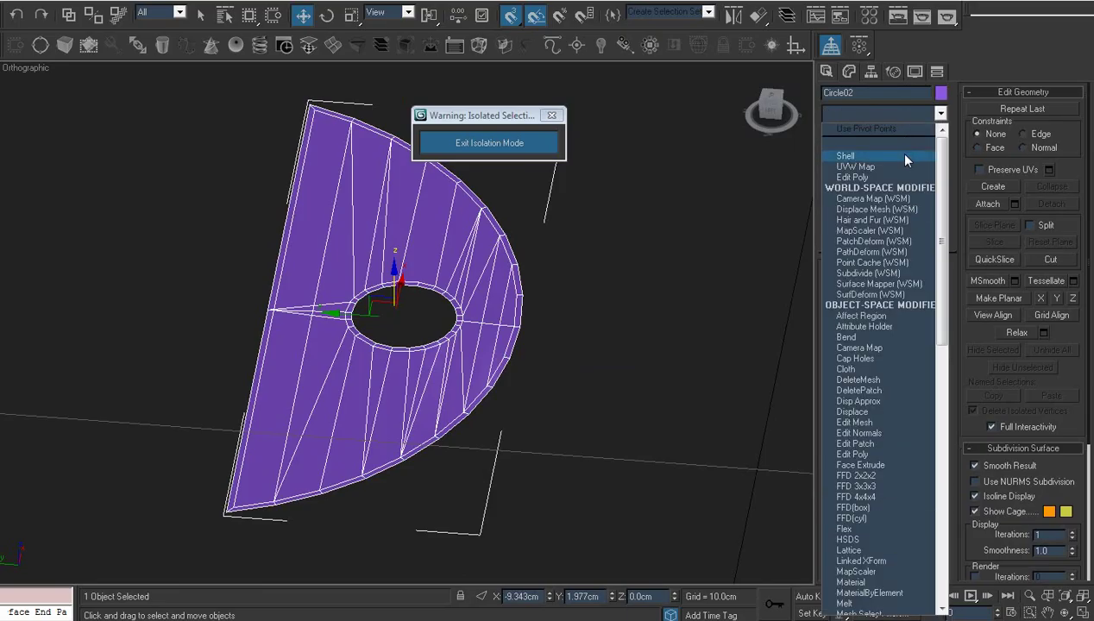
{"action": "left_click", "coordinate": [905, 158]}
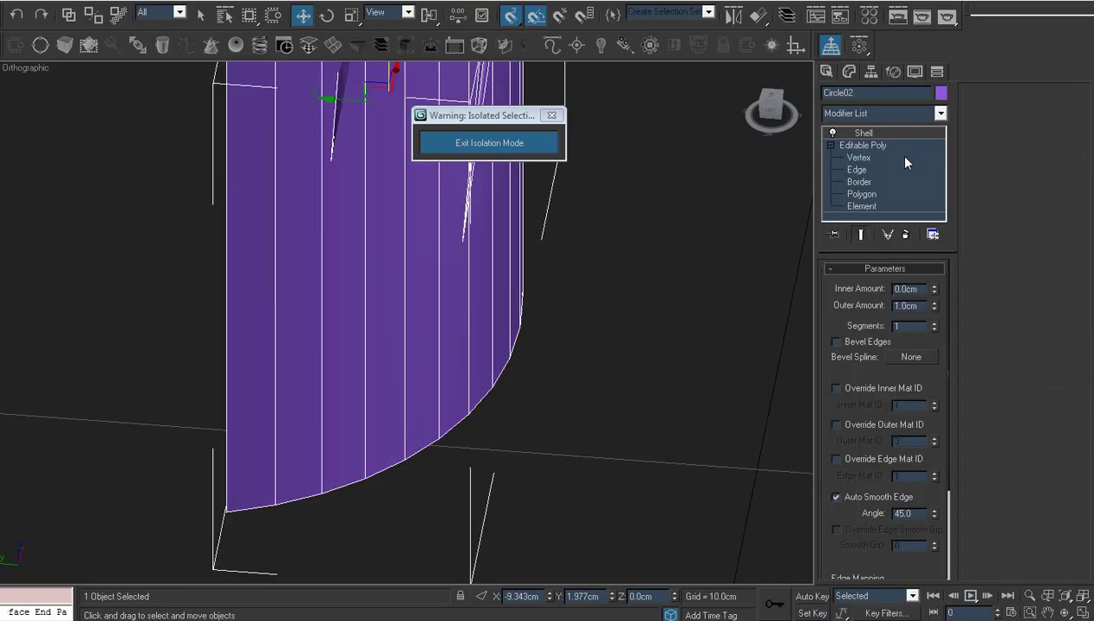
{"action": "right_click", "coordinate": [933, 308]}
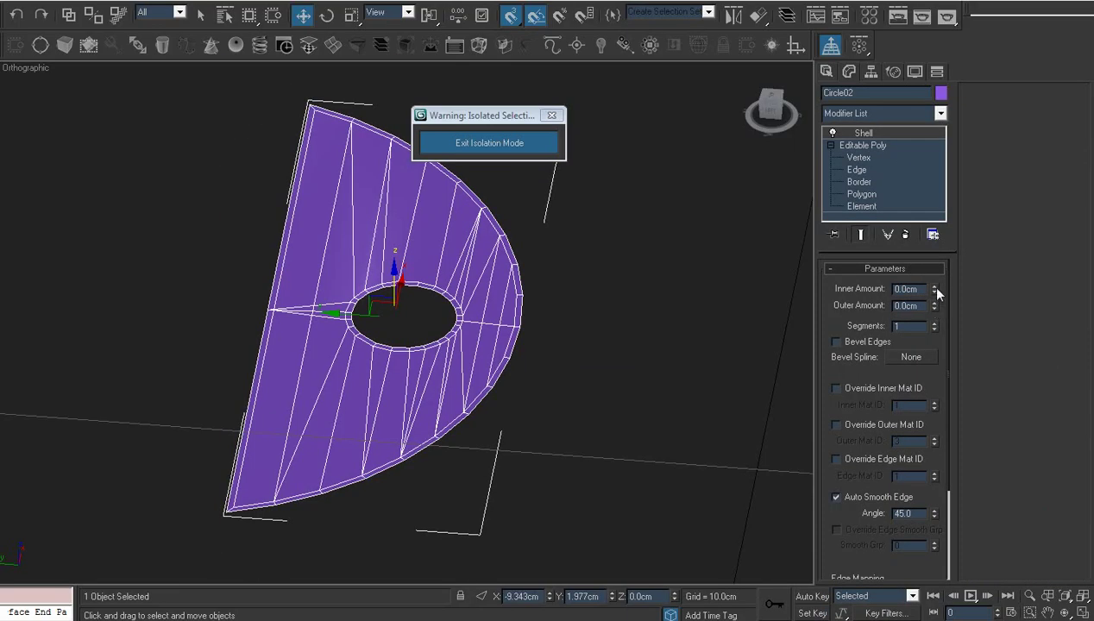
{"action": "left_click_drag", "start_coordinate": [937, 289], "coordinate": [936, 281]}
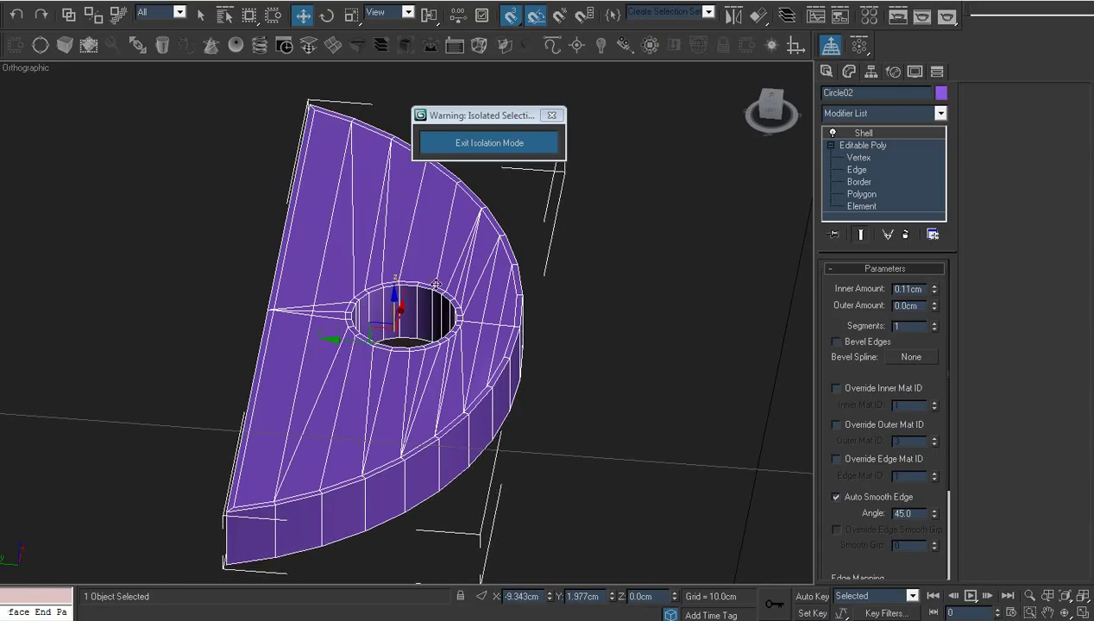
- Convert the shelled bracket to an editable poly
{"action": "scroll", "coordinate": [388, 292], "scroll_direction": "up", "scroll_amount": 4}
{"action": "middle_click_drag", "start_coordinate": [388, 292], "coordinate": [459, 306]}
{"action": "right_click", "coordinate": [460, 305]}
{"action": "mouse_move", "coordinate": [525, 440]}
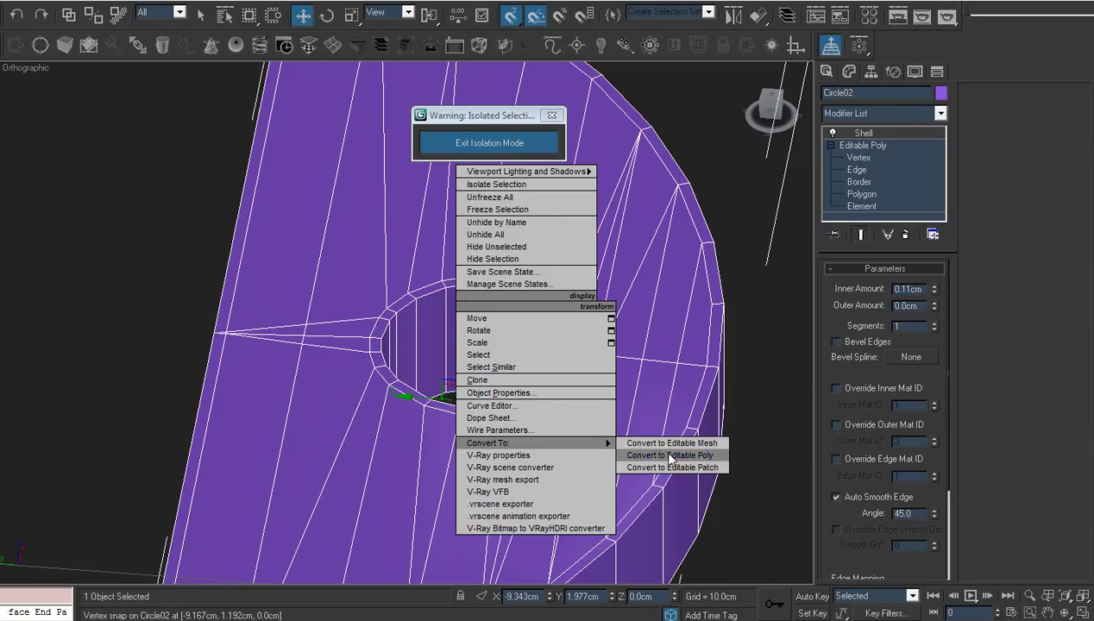
{"action": "left_click", "coordinate": [669, 454]}
- Connect the upright edges of the bracket's pin hole wall and curved outer side with two segments pinched apart toward the rims
{"action": "left_click", "coordinate": [831, 133]}
{"action": "left_click", "coordinate": [857, 157]}
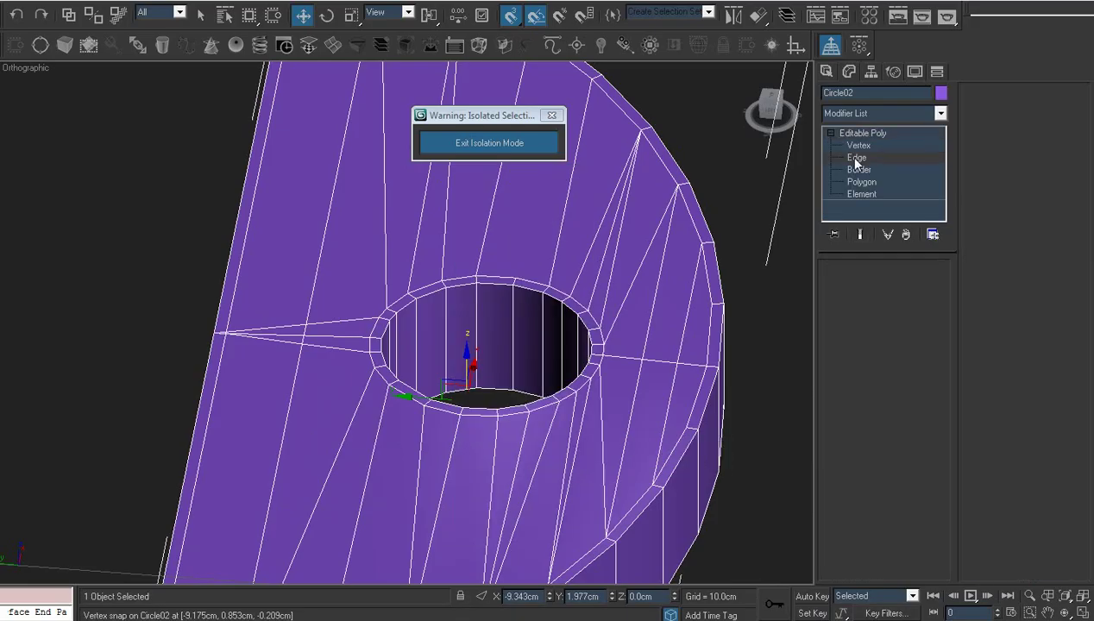
{"action": "left_click", "coordinate": [542, 319]}
{"action": "key", "text": "s"}
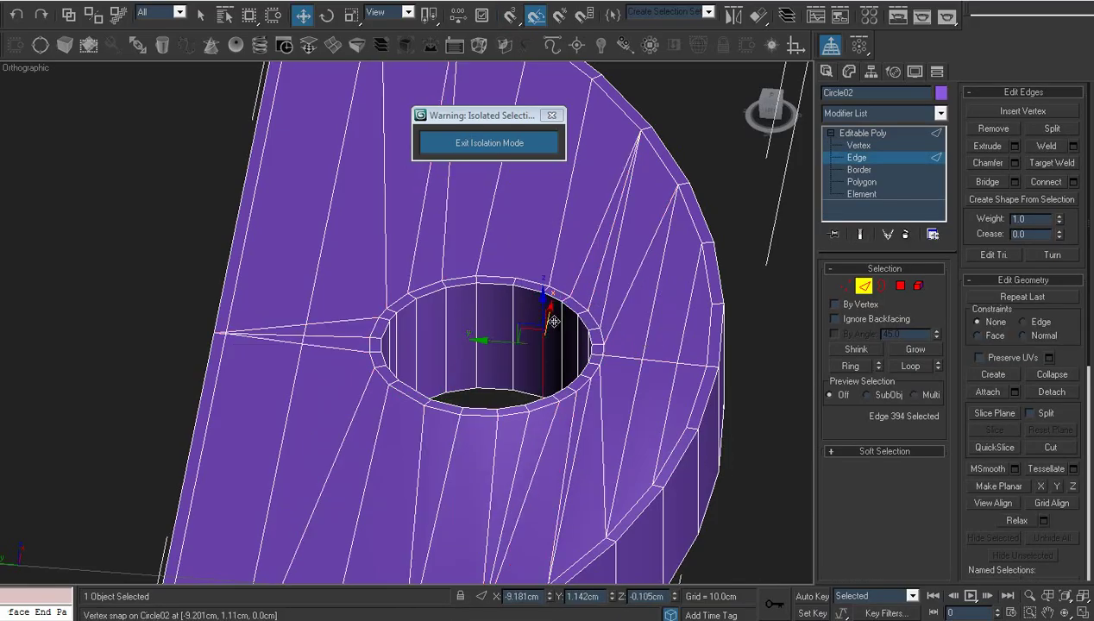
{"action": "middle_click_drag", "start_coordinate": [552, 320], "coordinate": [380, 181]}
{"action": "left_click", "coordinate": [492, 397], "text": "ctrl"}
{"action": "key", "text": "alt+r"}
{"action": "right_click", "coordinate": [630, 260]}
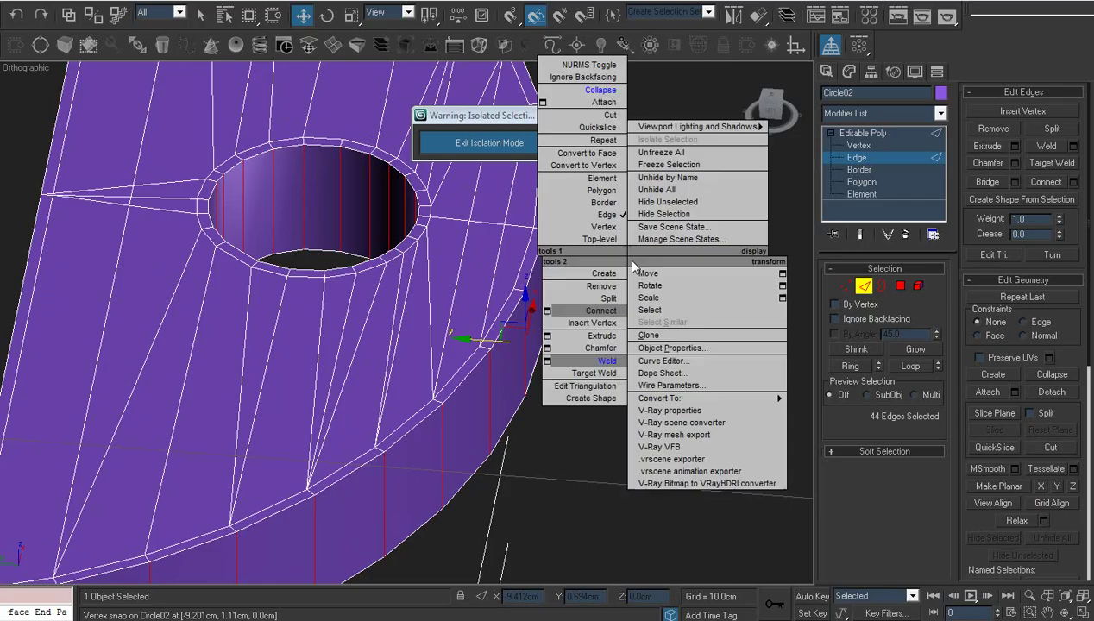
{"action": "left_click", "coordinate": [546, 311]}
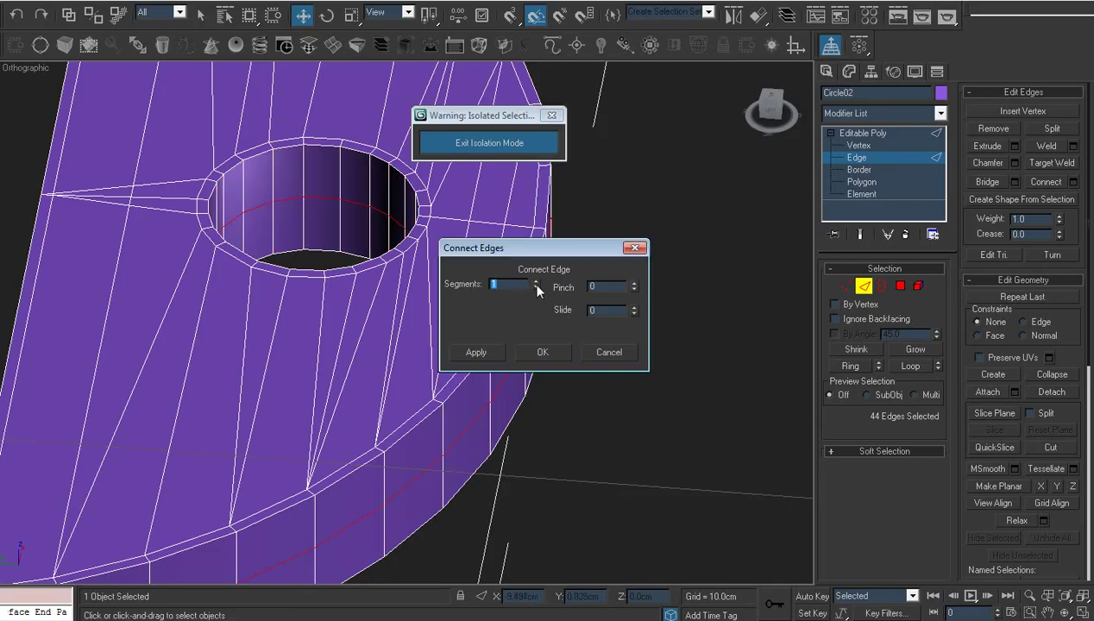
{"action": "left_click", "coordinate": [536, 284]}
{"action": "left_click_drag", "start_coordinate": [634, 271], "coordinate": [647, 151]}
{"action": "left_click", "coordinate": [554, 354]}
- Assign the bracket's whole element to smoothing group 30
{"action": "left_click", "coordinate": [859, 194]}
{"action": "left_click", "coordinate": [491, 264]}
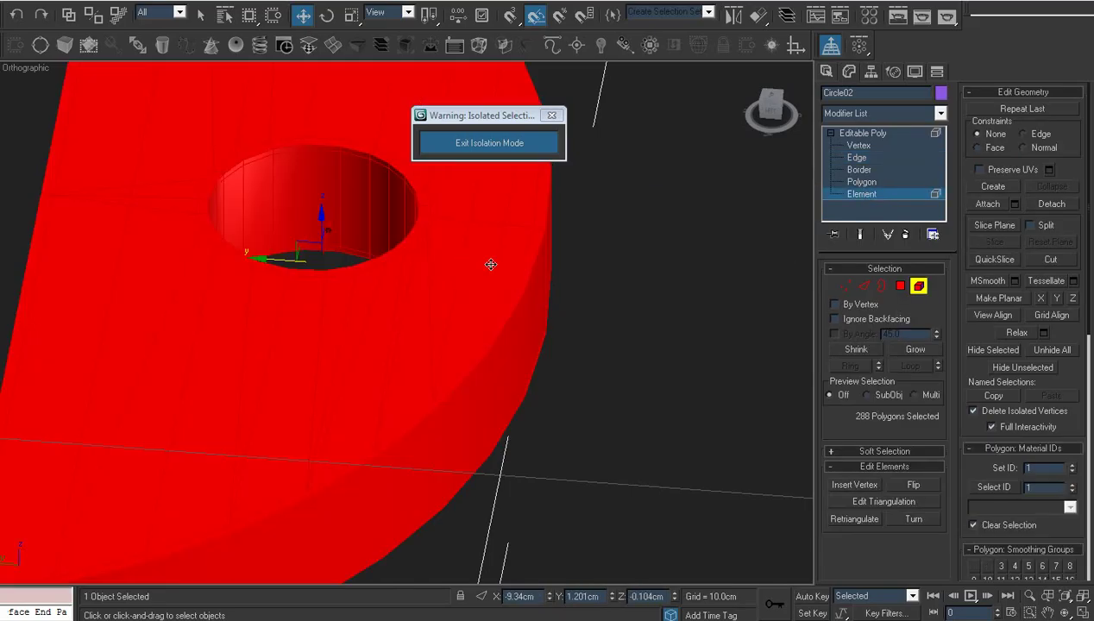
{"action": "key", "text": "z"}
{"action": "scroll", "coordinate": [1069, 321], "scroll_direction": "down", "scroll_amount": 3}
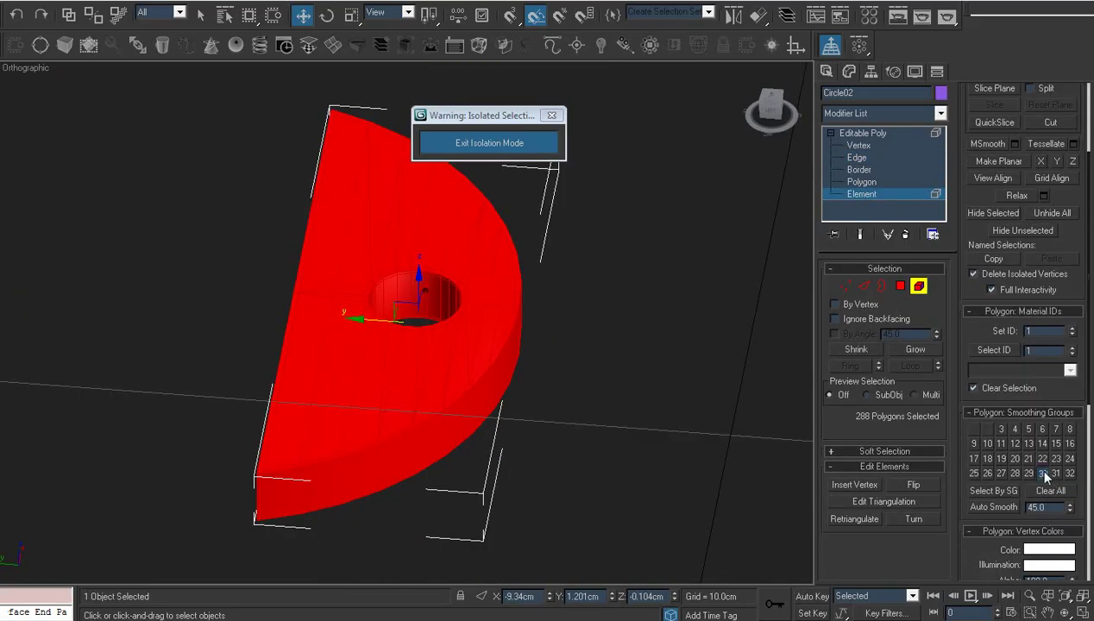
{"action": "left_click", "coordinate": [1043, 473]}
{"action": "left_click", "coordinate": [863, 133]}
{"action": "scroll", "coordinate": [679, 305], "scroll_direction": "up", "scroll_amount": 5}
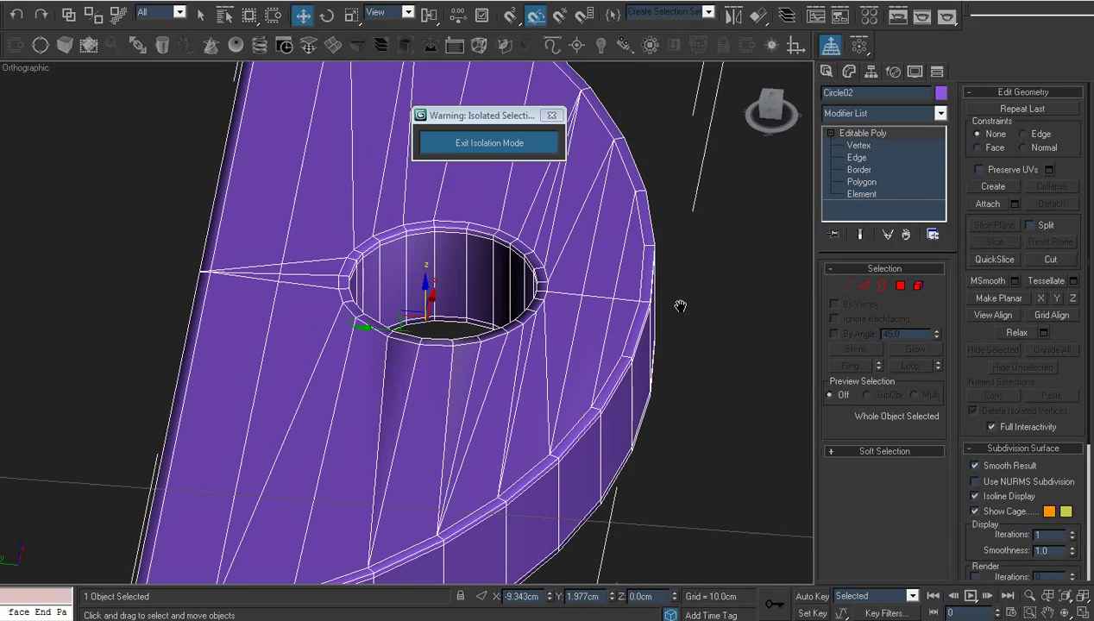
- Select all polygons of the bracket's flat upper face, with Ignore Backfacing on and By Angle at 5.0
{"action": "left_click", "coordinate": [861, 183]}
{"action": "scroll", "coordinate": [439, 358], "scroll_direction": "up", "scroll_amount": 1}
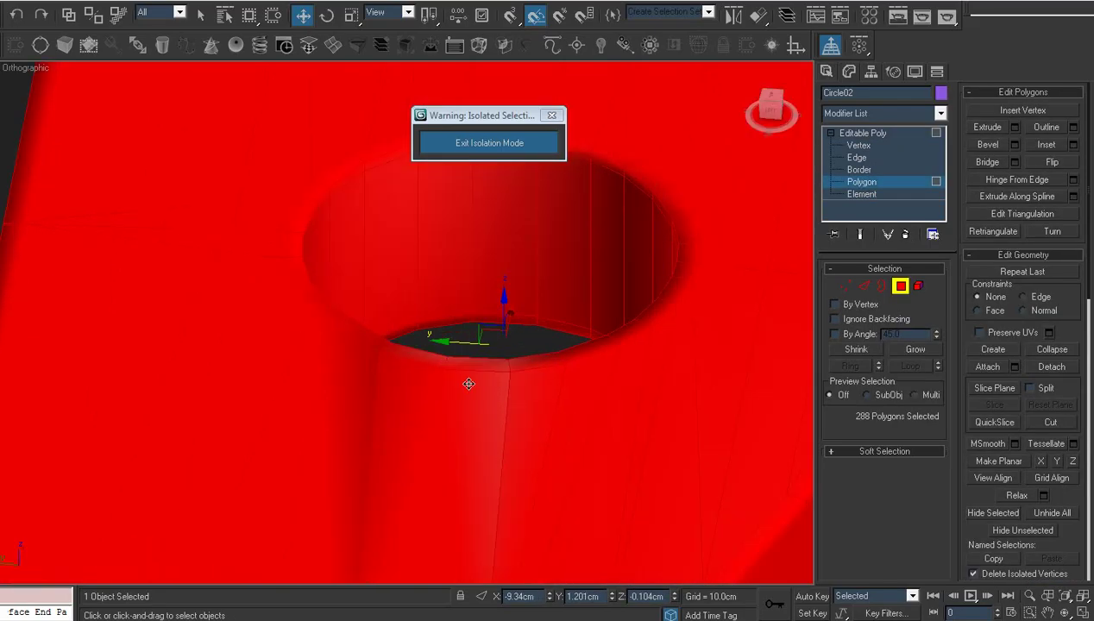
{"action": "left_click", "coordinate": [470, 380]}
{"action": "scroll", "coordinate": [485, 378], "scroll_direction": "down", "scroll_amount": 5}
{"action": "left_click", "coordinate": [427, 389]}
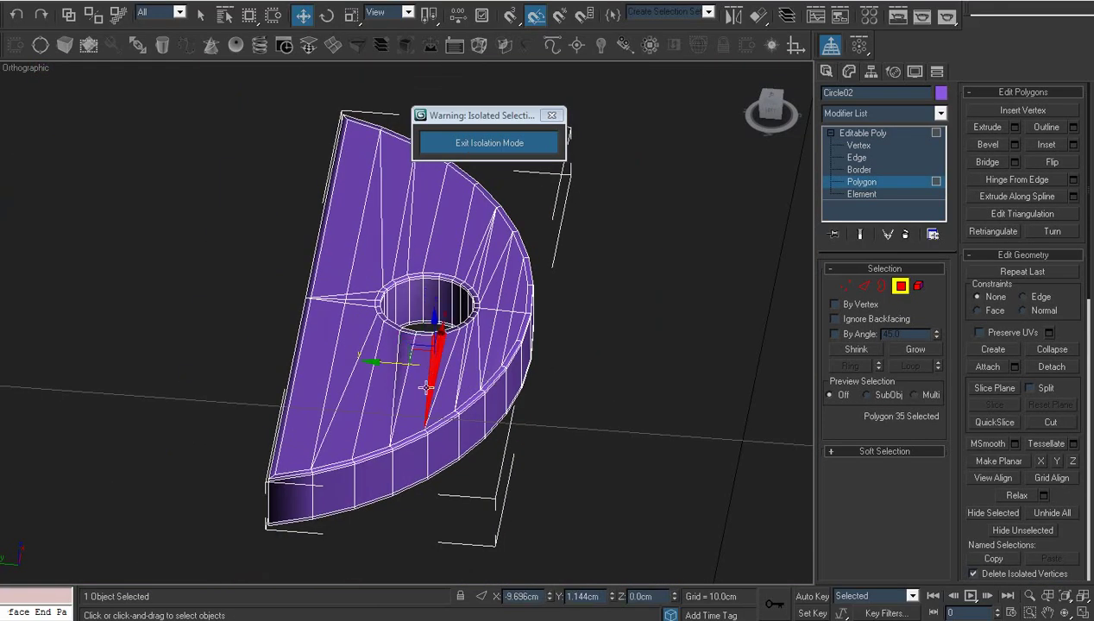
{"action": "left_click", "coordinate": [861, 319]}
{"action": "double_click", "coordinate": [902, 334]}
{"action": "left_click", "coordinate": [699, 455]}
{"action": "left_click", "coordinate": [435, 391]}
- Examine the upper face's shading, smoothing group and edges around the pin hole's rim
{"action": "scroll", "coordinate": [464, 383], "scroll_direction": "up", "scroll_amount": 5}
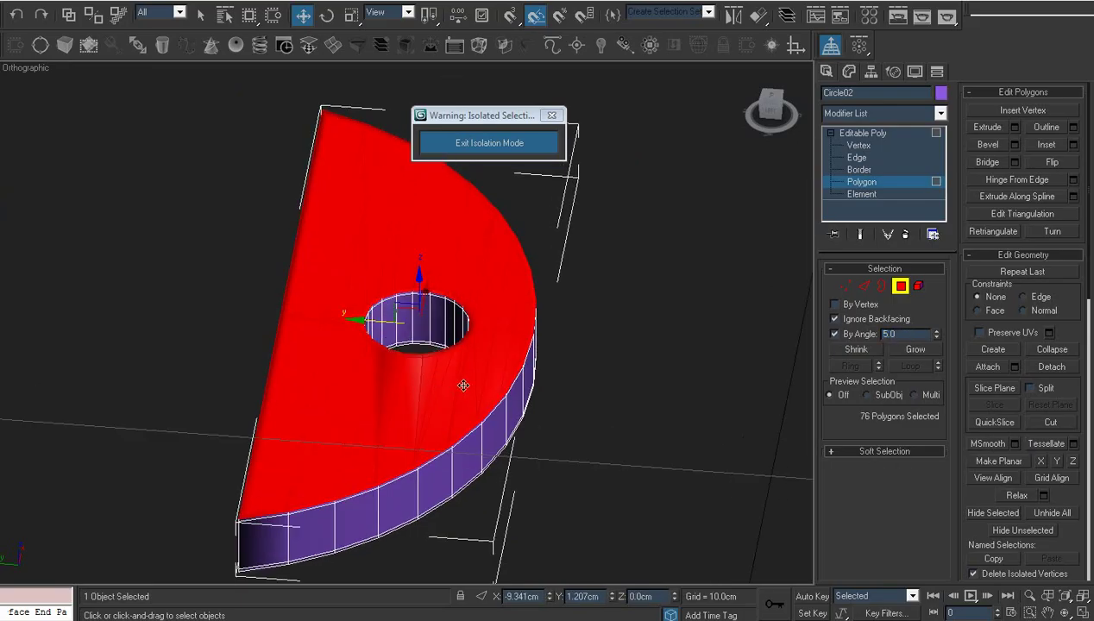
{"action": "scroll", "coordinate": [1071, 493], "scroll_direction": "down", "scroll_amount": 5}
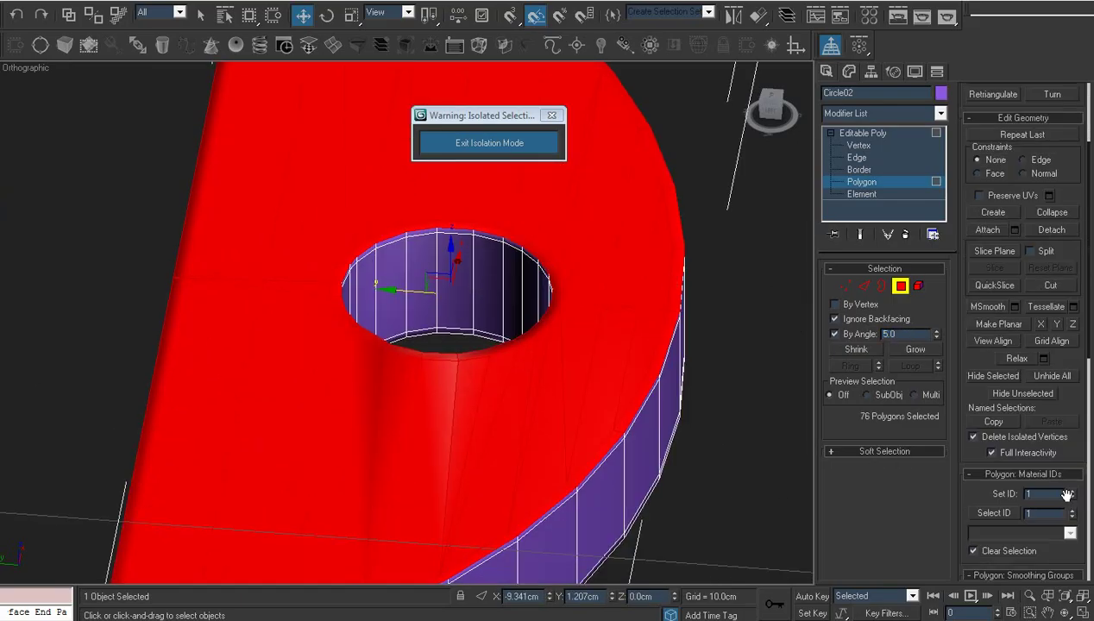
{"action": "middle_click_drag", "start_coordinate": [500, 311], "coordinate": [588, 259]}
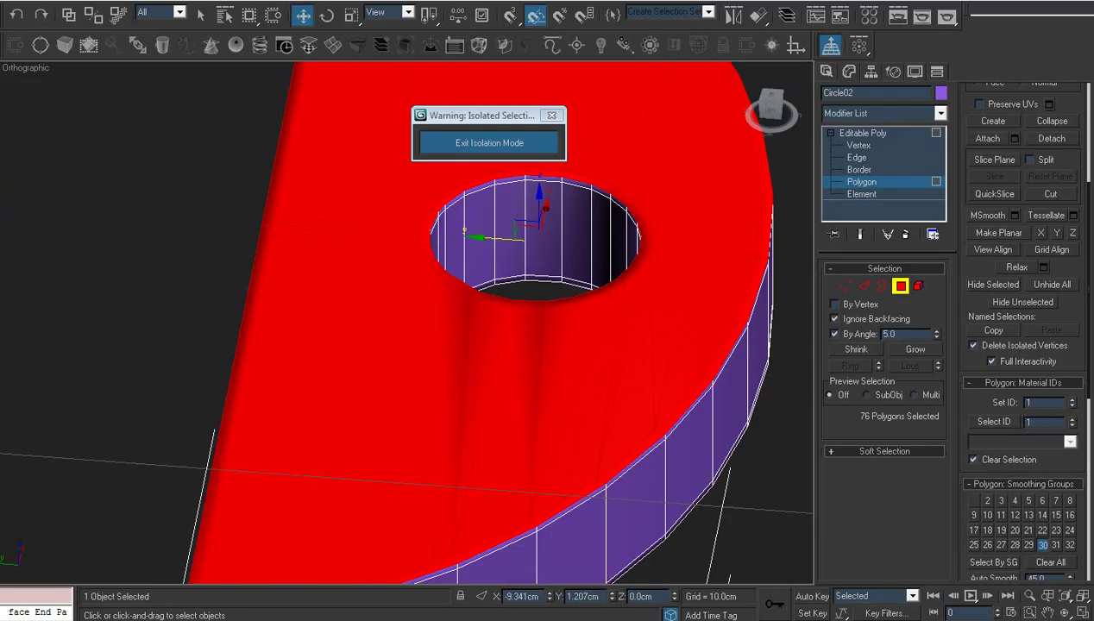
{"action": "left_click", "coordinate": [1066, 615]}
{"action": "left_click_drag", "start_coordinate": [553, 369], "coordinate": [317, 355]}
{"action": "scroll", "coordinate": [485, 237], "scroll_direction": "up", "scroll_amount": 5}
{"action": "middle_click_drag", "start_coordinate": [485, 238], "coordinate": [380, 456]}
{"action": "scroll", "coordinate": [412, 371], "scroll_direction": "up", "scroll_amount": 2}
{"action": "middle_click_drag", "start_coordinate": [416, 371], "coordinate": [452, 398]}
- Convert the upper face's polygon selection to vertices and weld the overlapping ones with a small threshold
{"action": "key", "text": "1"}
{"action": "right_click", "coordinate": [450, 391]}
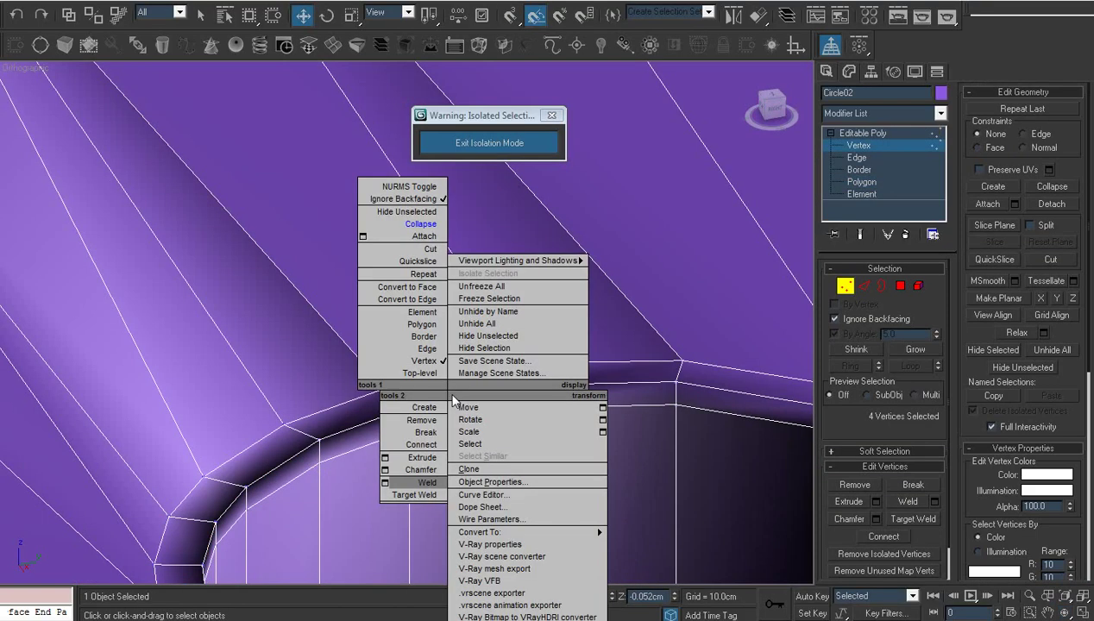
{"action": "left_click", "coordinate": [427, 480]}
{"action": "key", "text": "4"}
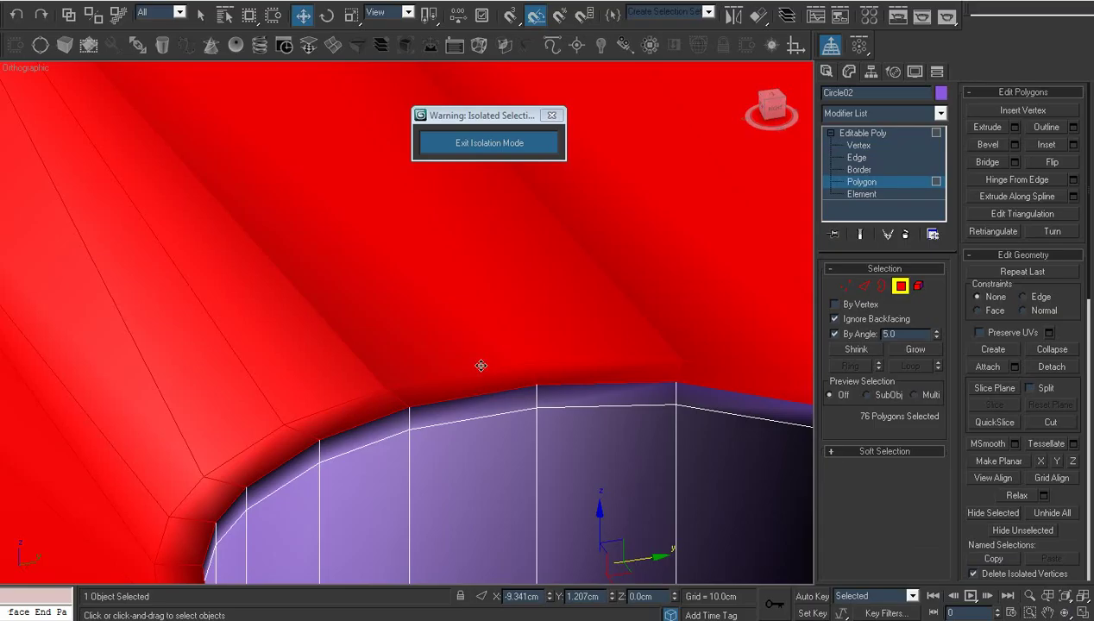
{"action": "right_click", "coordinate": [474, 357]}
{"action": "left_click", "coordinate": [435, 265]}
{"action": "right_click", "coordinate": [443, 266]}
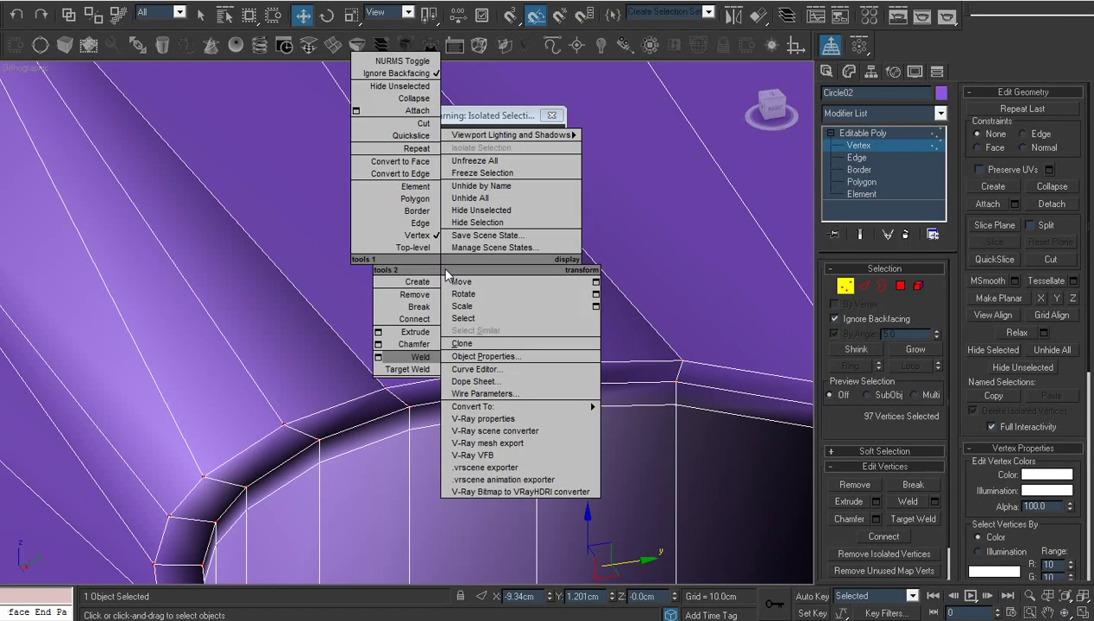
{"action": "left_click", "coordinate": [378, 356]}
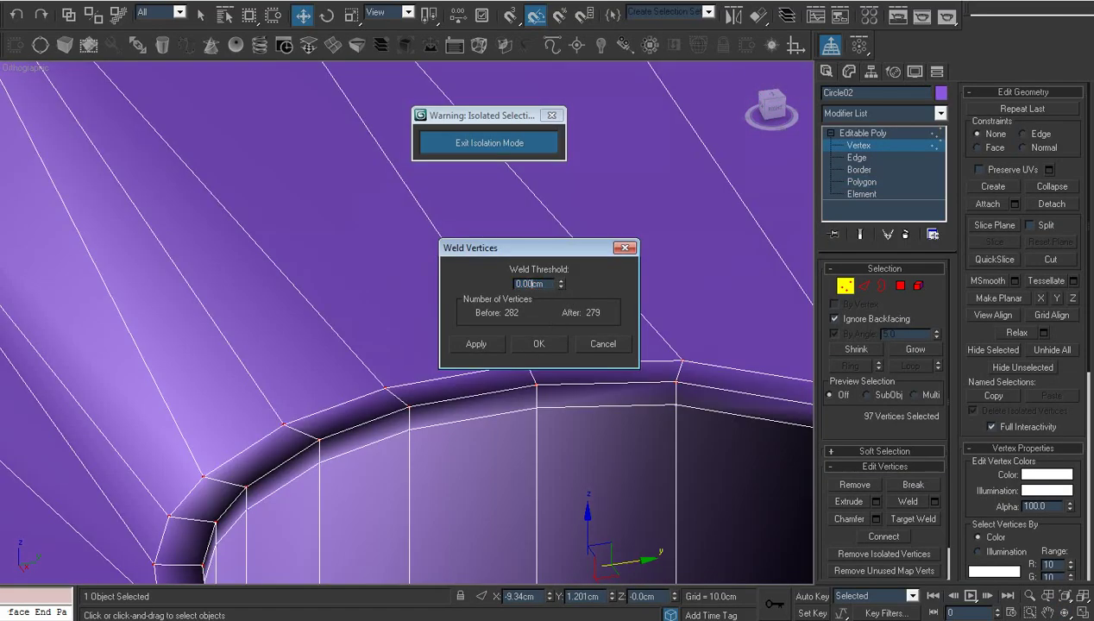
{"action": "left_click", "coordinate": [539, 343]}
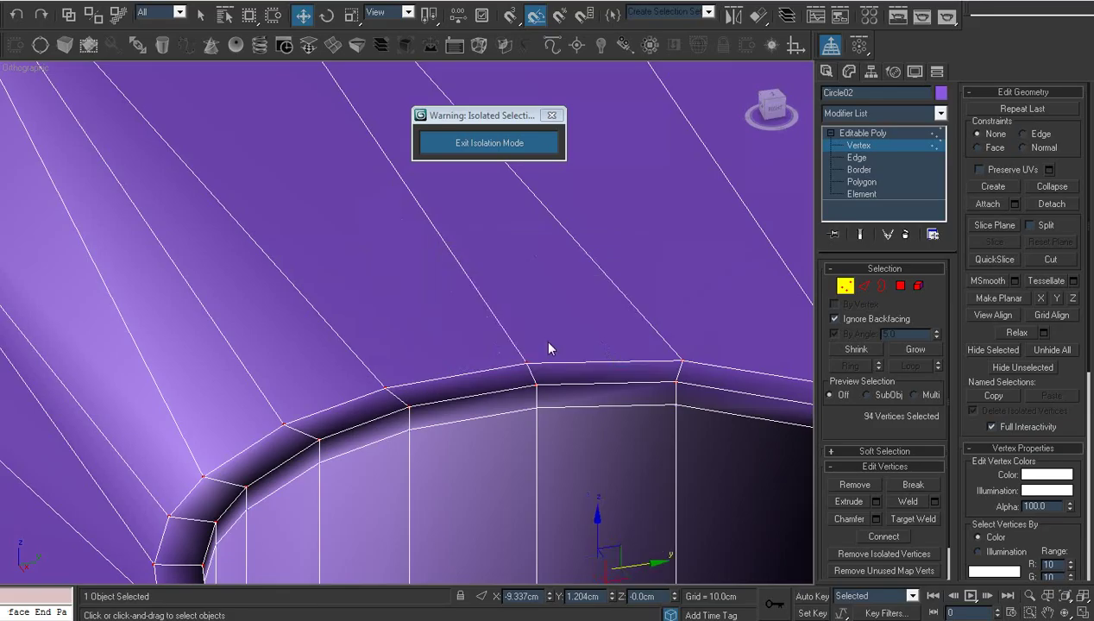
- Leave vertex editing and exit isolation mode to bring back the rest of the device
{"action": "key", "text": "z"}
{"action": "left_click", "coordinate": [862, 134]}
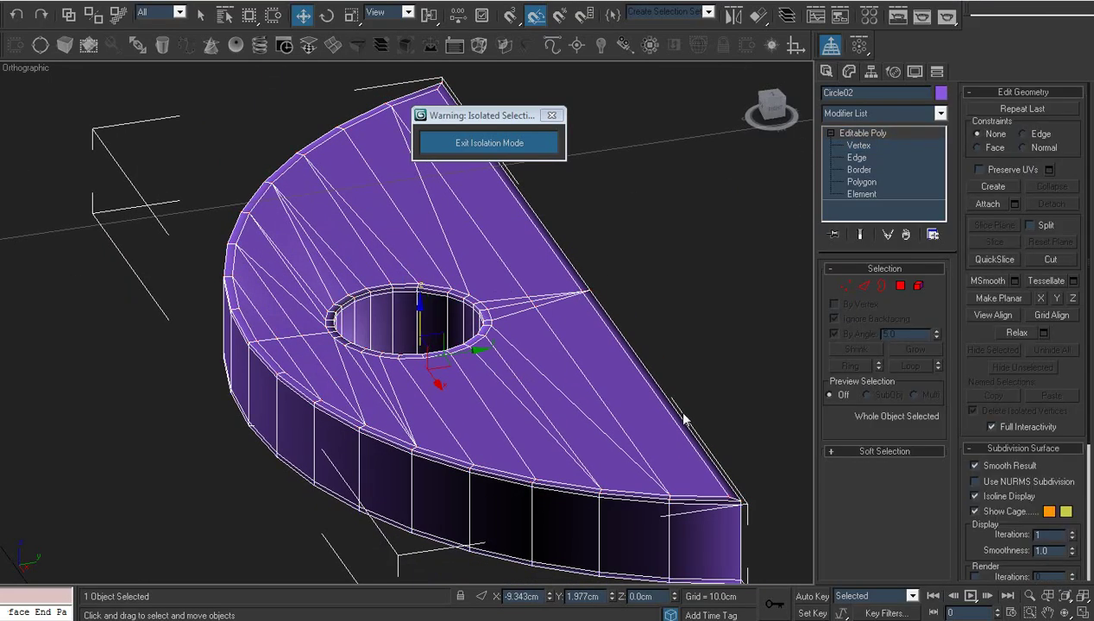
{"action": "middle_click_drag", "start_coordinate": [683, 416], "coordinate": [466, 356]}
{"action": "scroll", "coordinate": [530, 389], "scroll_direction": "down", "scroll_amount": 3}
{"action": "middle_click_drag", "start_coordinate": [537, 391], "coordinate": [579, 403]}
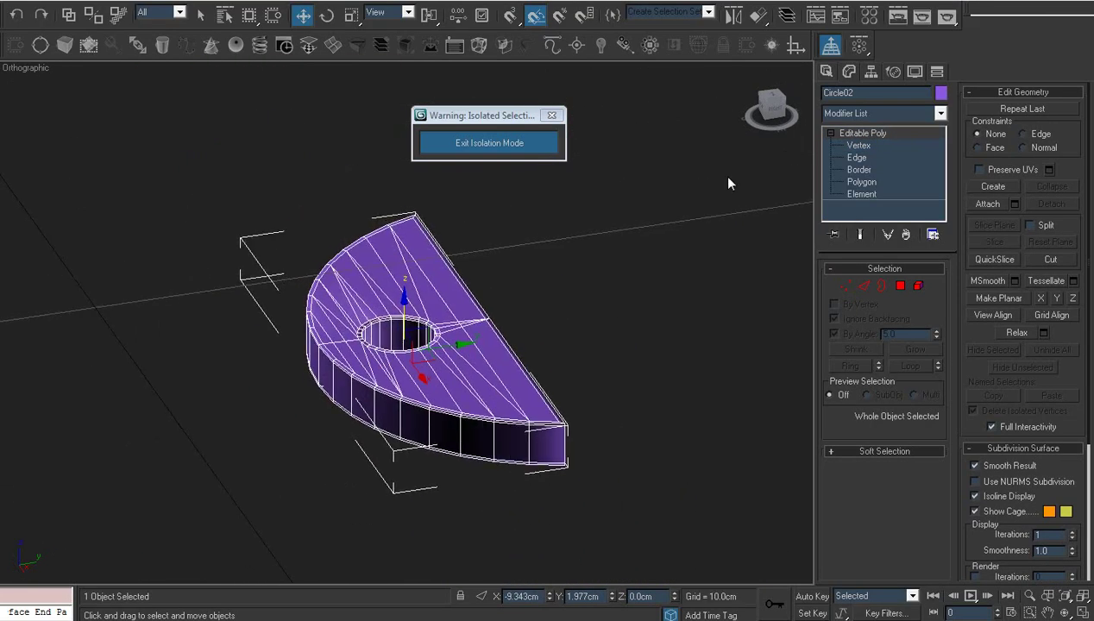
{"action": "left_click", "coordinate": [545, 143]}
- Move the bracket down toward the device's lower end, to about Z -3.9 cm
{"action": "scroll", "coordinate": [579, 320], "scroll_direction": "down", "scroll_amount": 6}
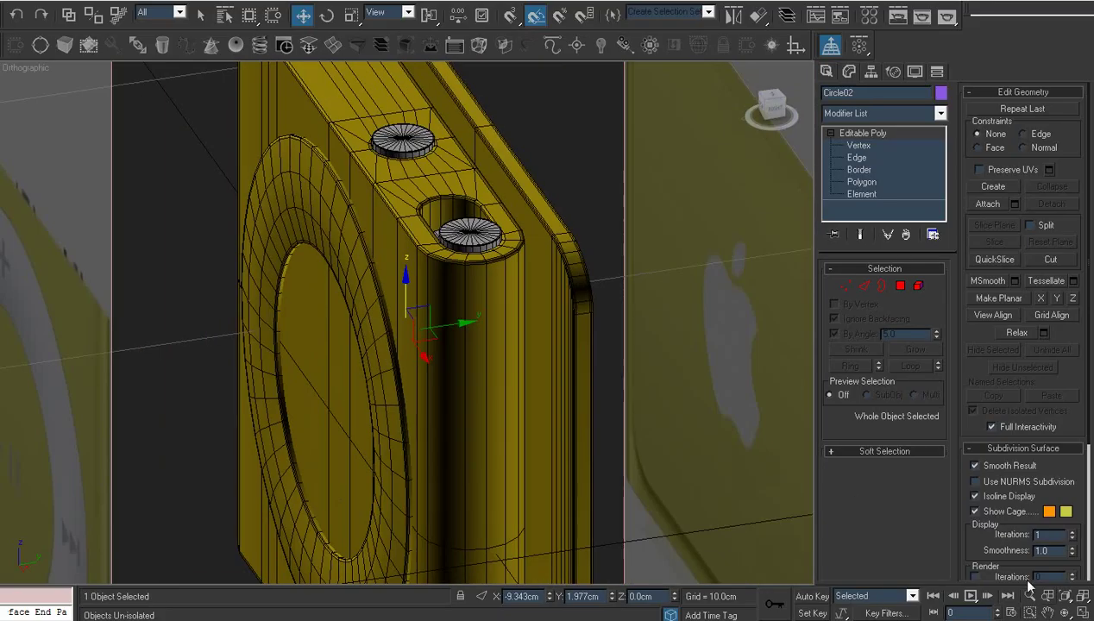
{"action": "left_click", "coordinate": [1065, 613]}
{"action": "left_click_drag", "start_coordinate": [483, 389], "coordinate": [450, 361]}
{"action": "key", "text": "t"}
{"action": "scroll", "coordinate": [430, 346], "scroll_direction": "up", "scroll_amount": 10}
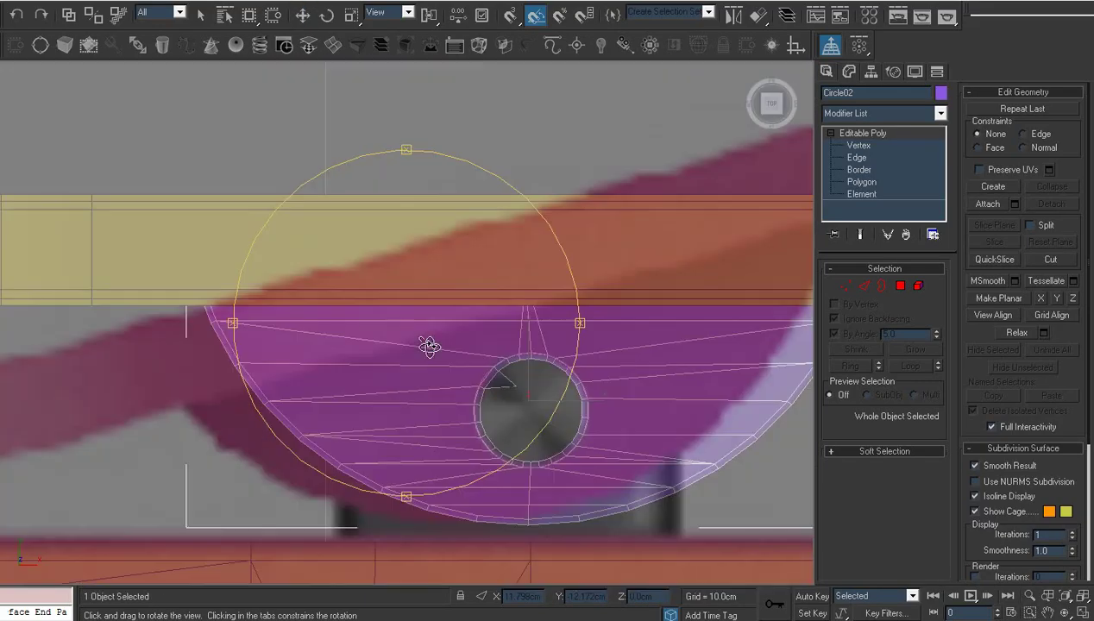
{"action": "scroll", "coordinate": [430, 346], "scroll_direction": "down", "scroll_amount": 4}
{"action": "scroll", "coordinate": [448, 374], "scroll_direction": "down", "scroll_amount": 5}
{"action": "left_click_drag", "start_coordinate": [435, 402], "coordinate": [363, 374]}
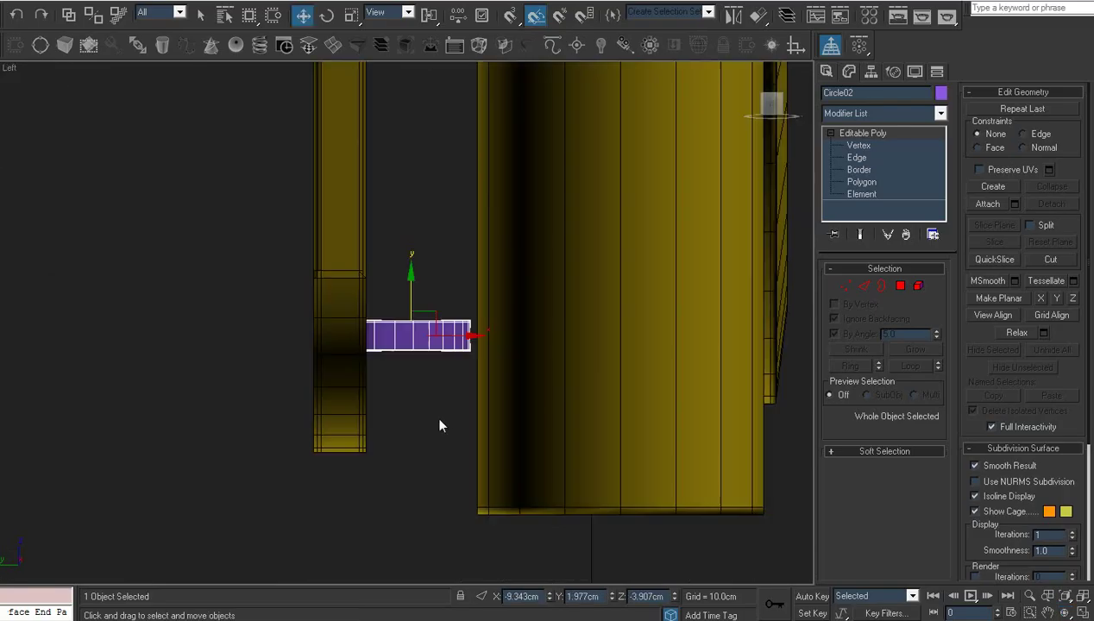
- Lower the bracket further between the plate and the body, to about Z -4.445 cm
{"action": "scroll", "coordinate": [439, 419], "scroll_direction": "down", "scroll_amount": 3}
{"action": "middle_click_drag", "start_coordinate": [453, 420], "coordinate": [462, 430]}
{"action": "key", "text": "ctrl+r"}
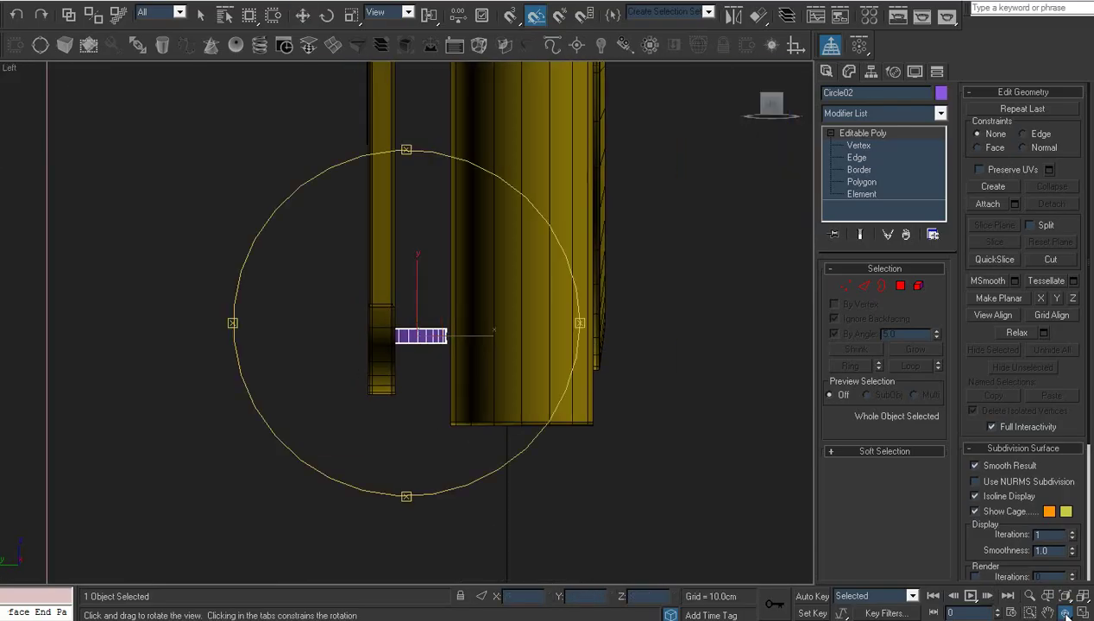
{"action": "left_click_drag", "start_coordinate": [440, 420], "coordinate": [415, 335]}
{"action": "key", "text": "w"}
{"action": "scroll", "coordinate": [446, 438], "scroll_direction": "down", "scroll_amount": 3}
{"action": "left_click", "coordinate": [1066, 611]}
{"action": "key", "text": "w"}
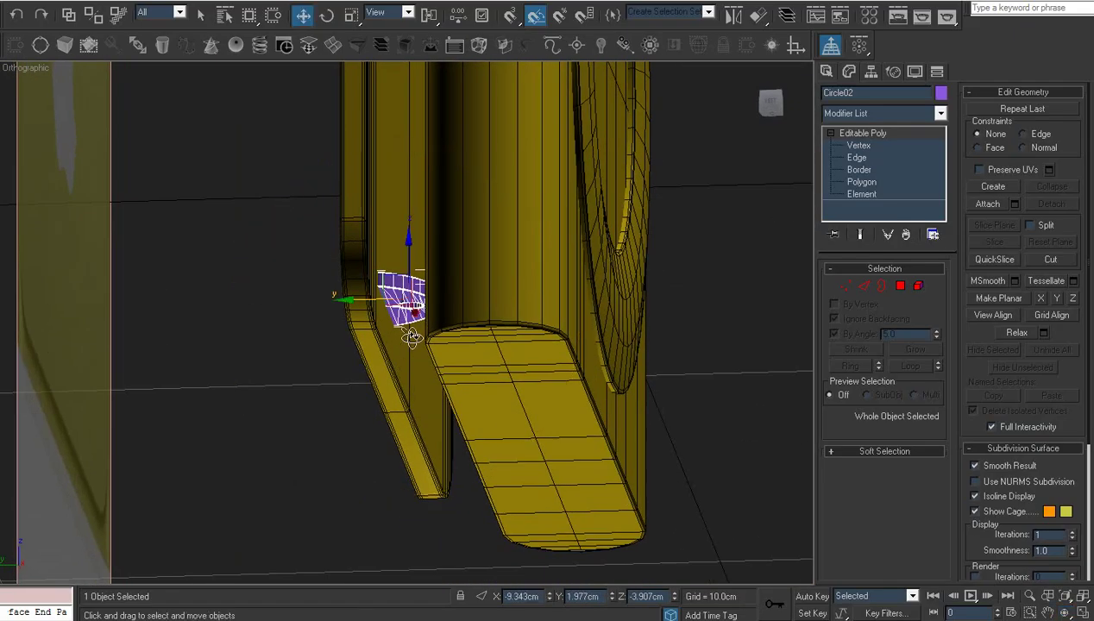
{"action": "left_click_drag", "start_coordinate": [408, 276], "coordinate": [417, 297]}
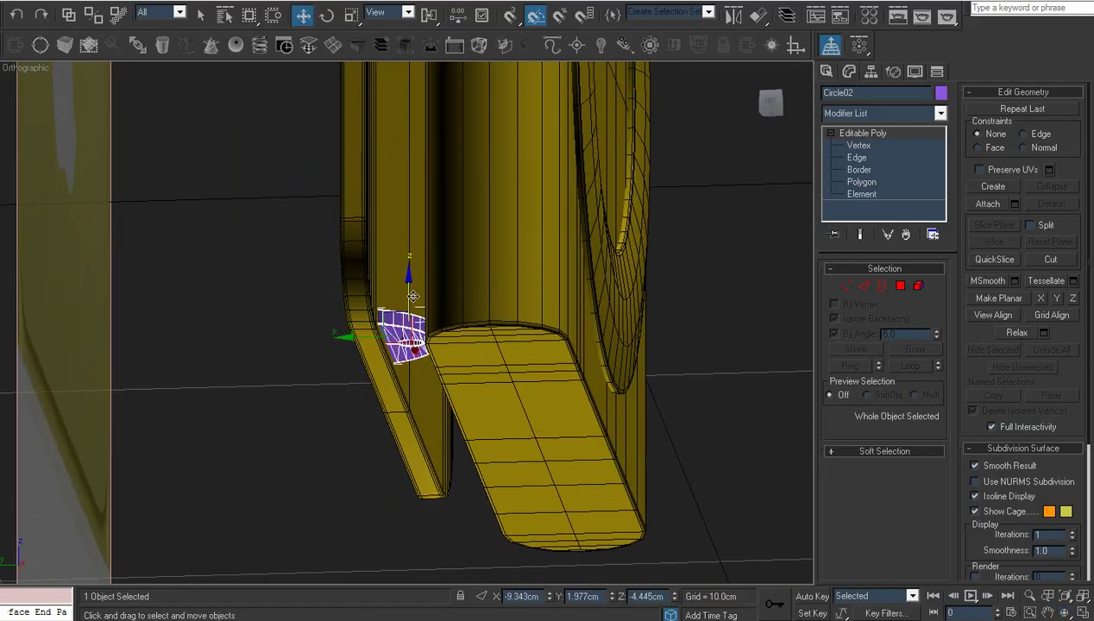
{"action": "scroll", "coordinate": [417, 298], "scroll_direction": "up", "scroll_amount": 2}
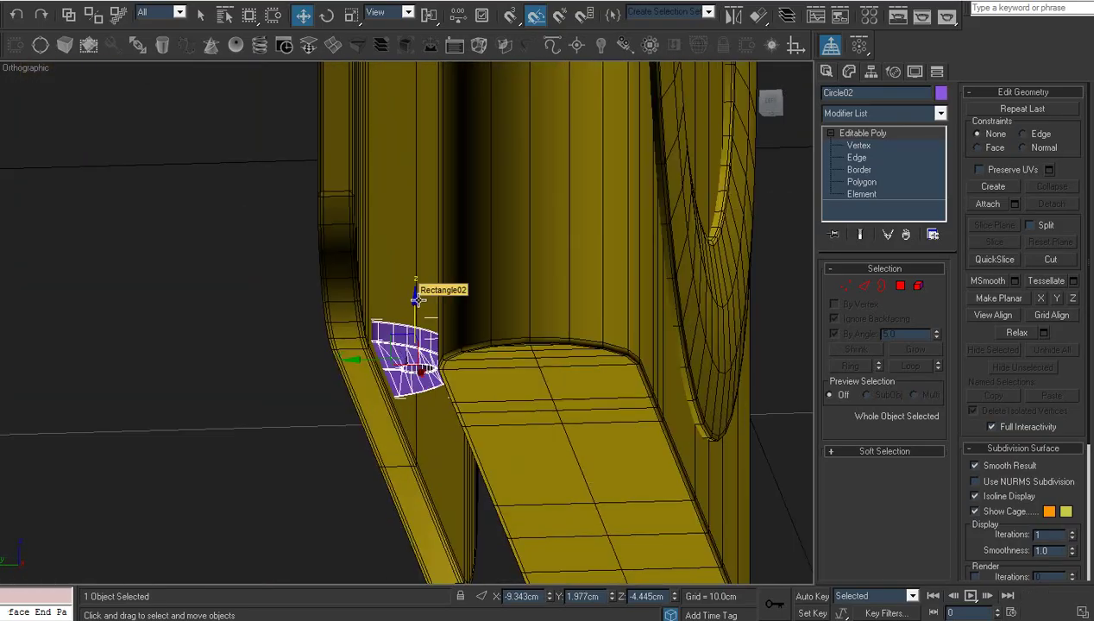
- Stretch the bracket upward by raising its upper-end vertices to near the plate's upper end, slightly above Z 5.118 cm
{"action": "key", "text": "l"}
{"action": "scroll", "coordinate": [419, 298], "scroll_direction": "down", "scroll_amount": 8}
{"action": "scroll", "coordinate": [437, 312], "scroll_direction": "down", "scroll_amount": 2}
{"action": "middle_click_drag", "start_coordinate": [438, 312], "coordinate": [409, 294]}
{"action": "key", "text": "1"}
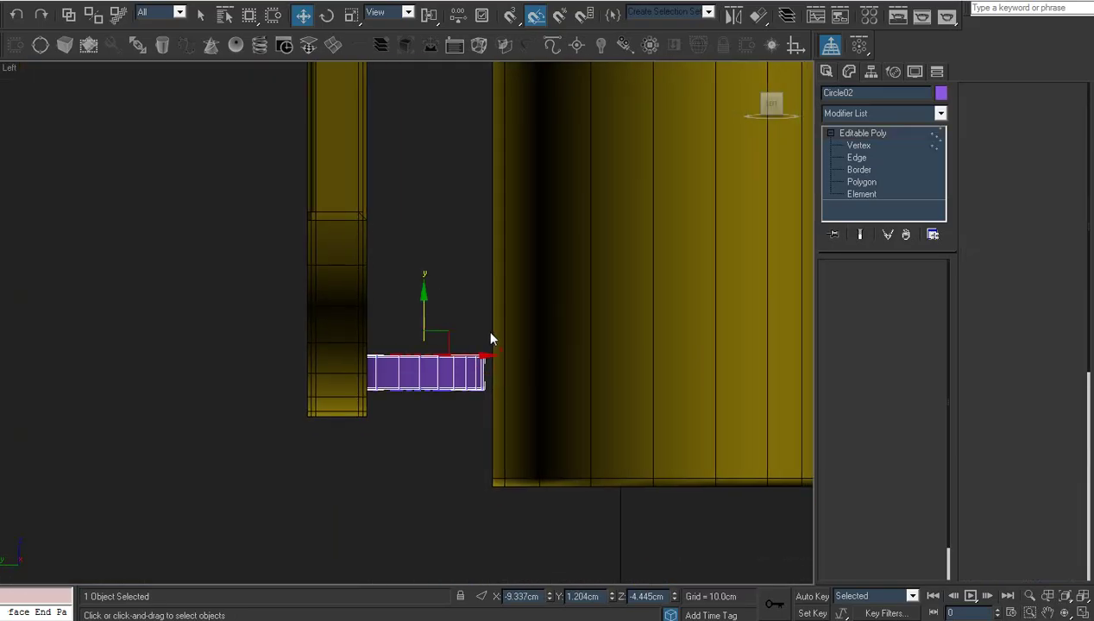
{"action": "left_click_drag", "start_coordinate": [542, 323], "coordinate": [405, 350]}
{"action": "scroll", "coordinate": [336, 377], "scroll_direction": "down", "scroll_amount": 5}
{"action": "middle_click_drag", "start_coordinate": [336, 377], "coordinate": [379, 463]}
{"action": "scroll", "coordinate": [423, 410], "scroll_direction": "down", "scroll_amount": 4}
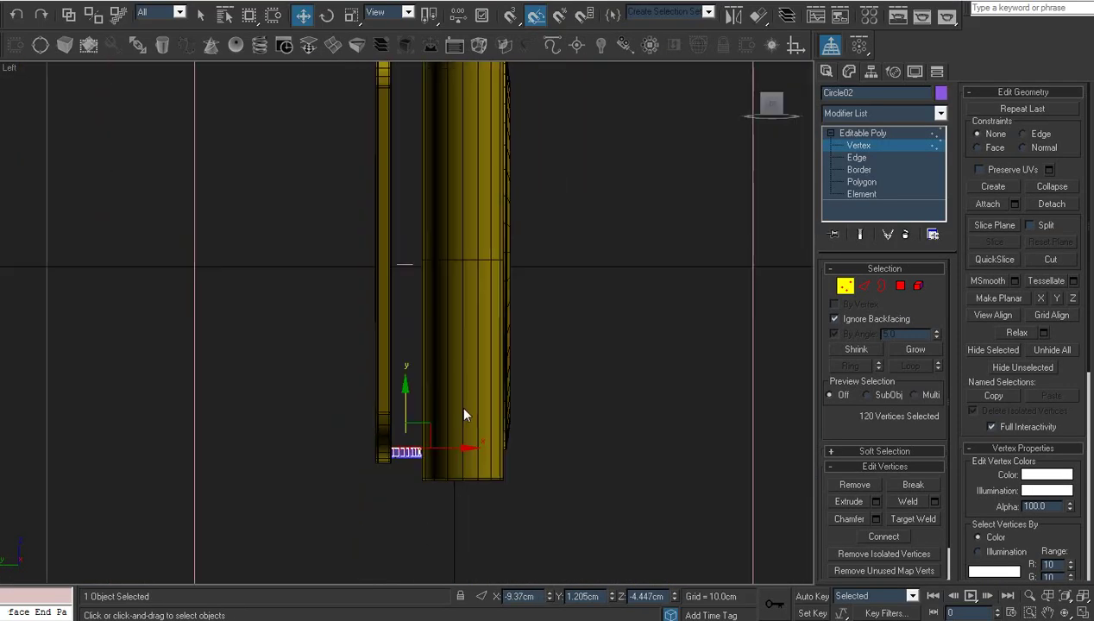
{"action": "left_click_drag", "start_coordinate": [407, 401], "coordinate": [432, 132]}
{"action": "scroll", "coordinate": [439, 259], "scroll_direction": "up", "scroll_amount": 6}
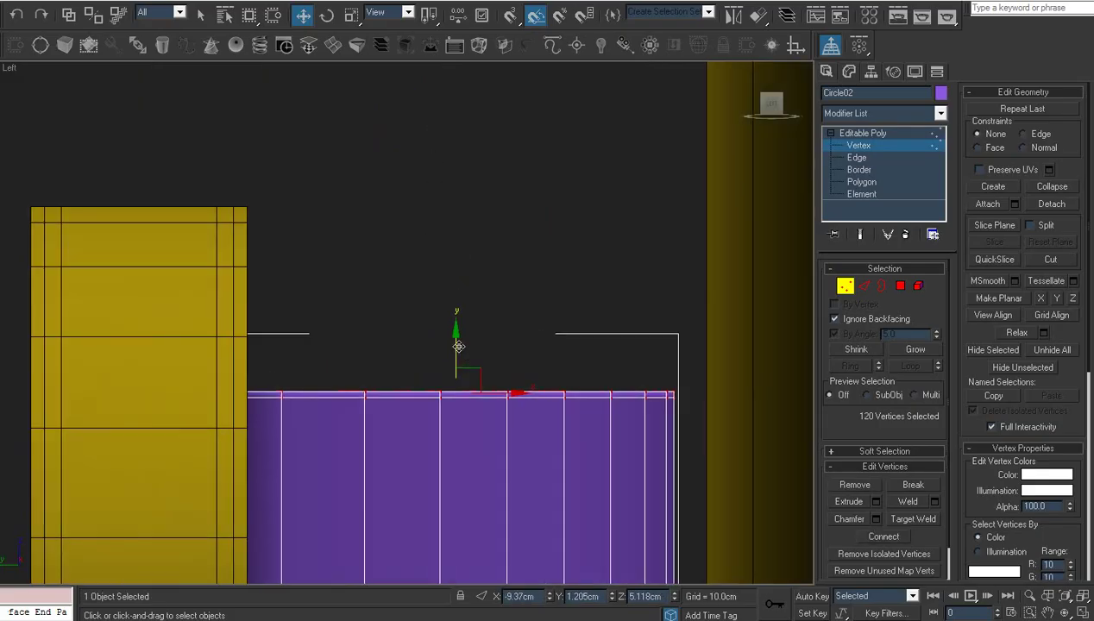
{"action": "left_click_drag", "start_coordinate": [458, 347], "coordinate": [457, 221]}
- Extend the bracket's lower end by moving its bottom vertices down to about Z -4.698 cm
{"action": "scroll", "coordinate": [530, 516], "scroll_direction": "down", "scroll_amount": 6}
{"action": "middle_click_drag", "start_coordinate": [530, 516], "coordinate": [468, 113]}
{"action": "scroll", "coordinate": [358, 399], "scroll_direction": "down", "scroll_amount": 5}
{"action": "left_click_drag", "start_coordinate": [328, 434], "coordinate": [459, 534]}
{"action": "scroll", "coordinate": [399, 481], "scroll_direction": "up", "scroll_amount": 10}
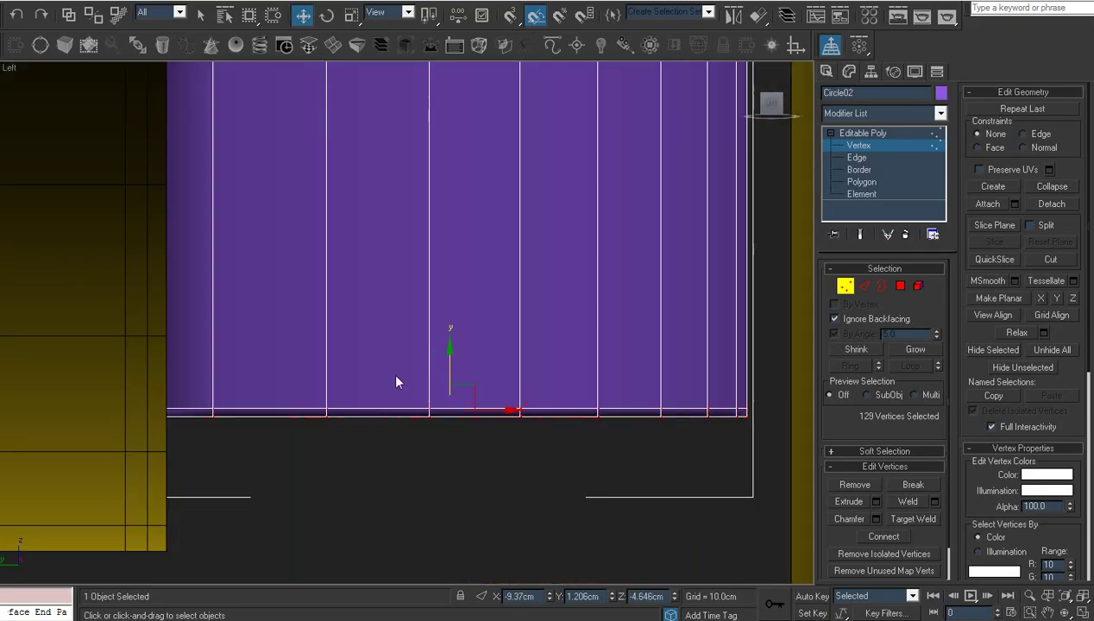
{"action": "left_click_drag", "start_coordinate": [448, 359], "coordinate": [455, 401]}
{"action": "scroll", "coordinate": [451, 298], "scroll_direction": "down", "scroll_amount": 10}
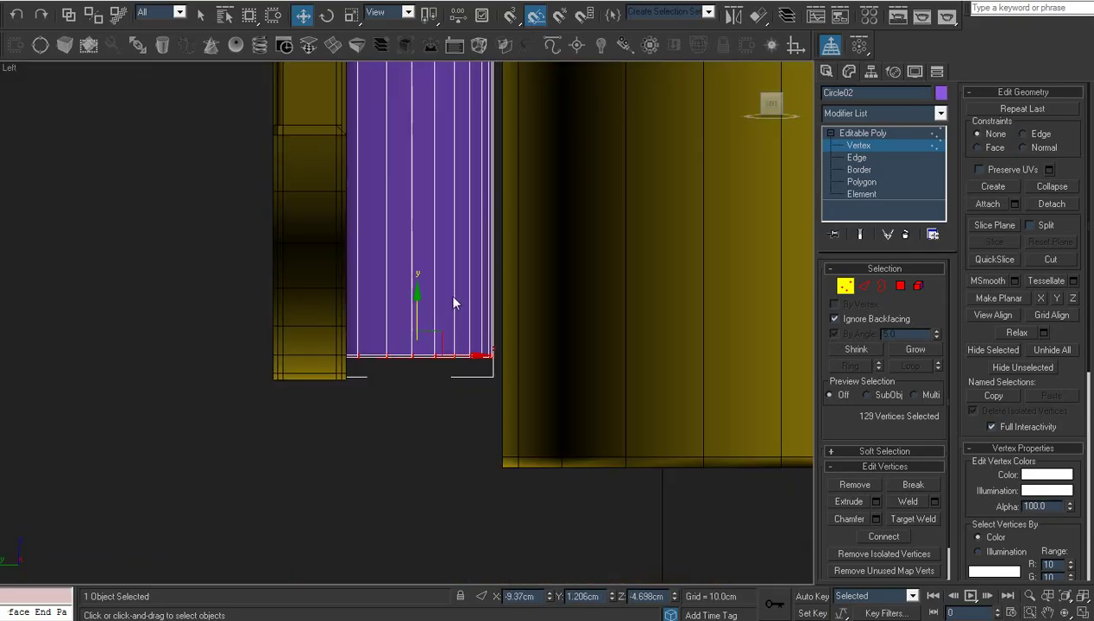
- Leave vertex editing and check the stretched bracket in a rotated view and against the reference image from above
{"action": "middle_click_drag", "start_coordinate": [453, 203], "coordinate": [456, 454]}
{"action": "left_click", "coordinate": [899, 133]}
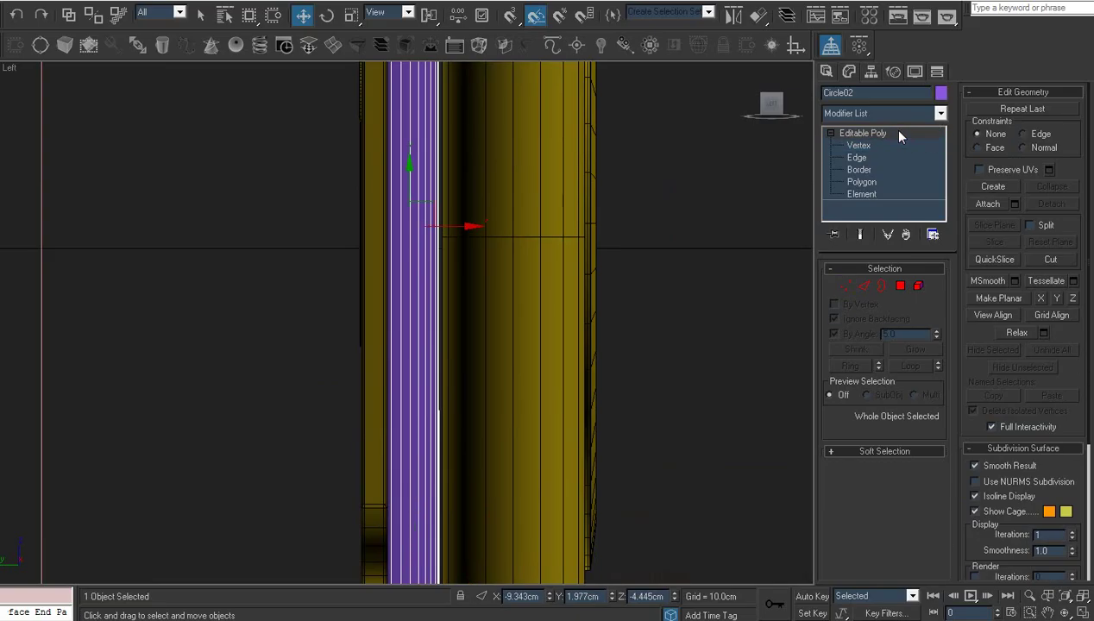
{"action": "key", "text": "z"}
{"action": "left_click", "coordinate": [1066, 612]}
{"action": "left_click_drag", "start_coordinate": [341, 239], "coordinate": [352, 334]}
{"action": "scroll", "coordinate": [352, 334], "scroll_direction": "up", "scroll_amount": 2}
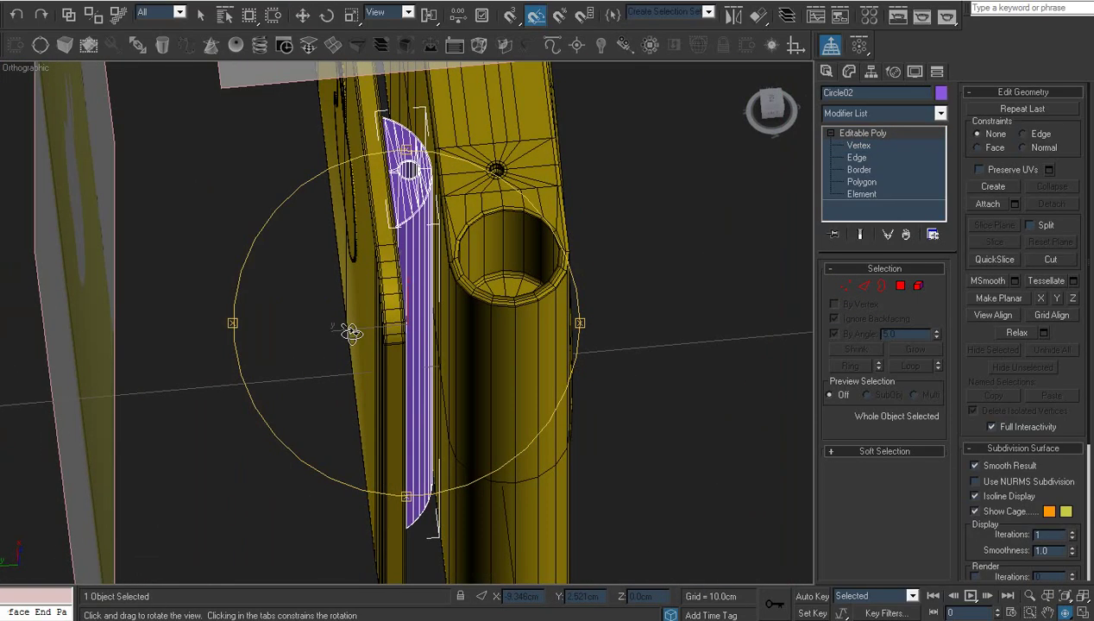
{"action": "key", "text": "t"}
{"action": "key", "text": "z"}
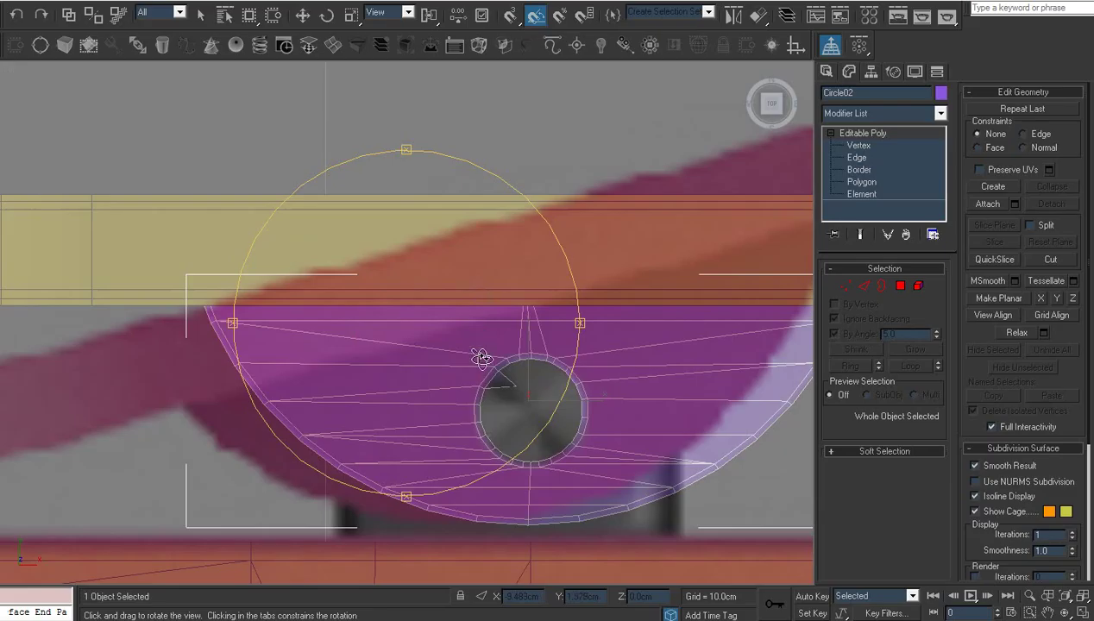
{"action": "scroll", "coordinate": [478, 356], "scroll_direction": "down", "scroll_amount": 5}
{"action": "middle_click_drag", "start_coordinate": [476, 354], "coordinate": [418, 318]}
{"action": "right_click", "coordinate": [438, 351]}
{"action": "left_click", "coordinate": [511, 334]}
{"action": "scroll", "coordinate": [515, 347], "scroll_direction": "up", "scroll_amount": 6}
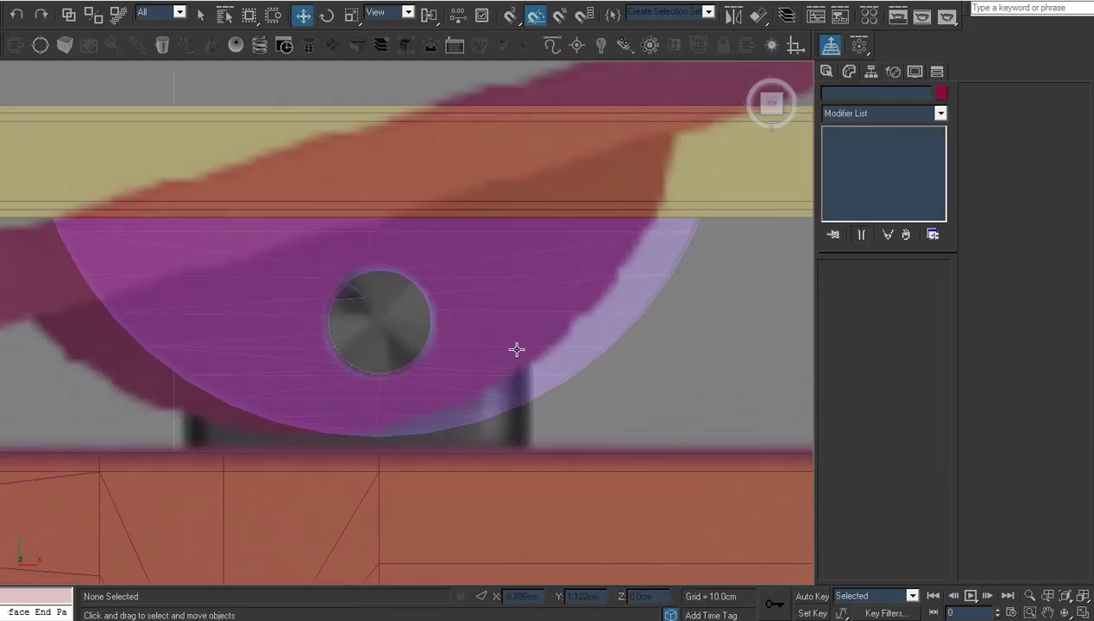
- Draw a rectangle about 1.103 cm wide and 0.613 cm long over the dark hinge base in the top-view reference
{"action": "mouse_move", "coordinate": [517, 362]}
{"action": "middle_mouse_down"}
{"action": "mouse_move", "coordinate": [518, 334]}
{"action": "mouse_move", "coordinate": [522, 382]}
{"action": "middle_mouse_up"}
{"action": "scroll", "coordinate": [521, 349], "scroll_direction": "down", "scroll_amount": 2}
{"action": "left_click", "coordinate": [826, 72]}
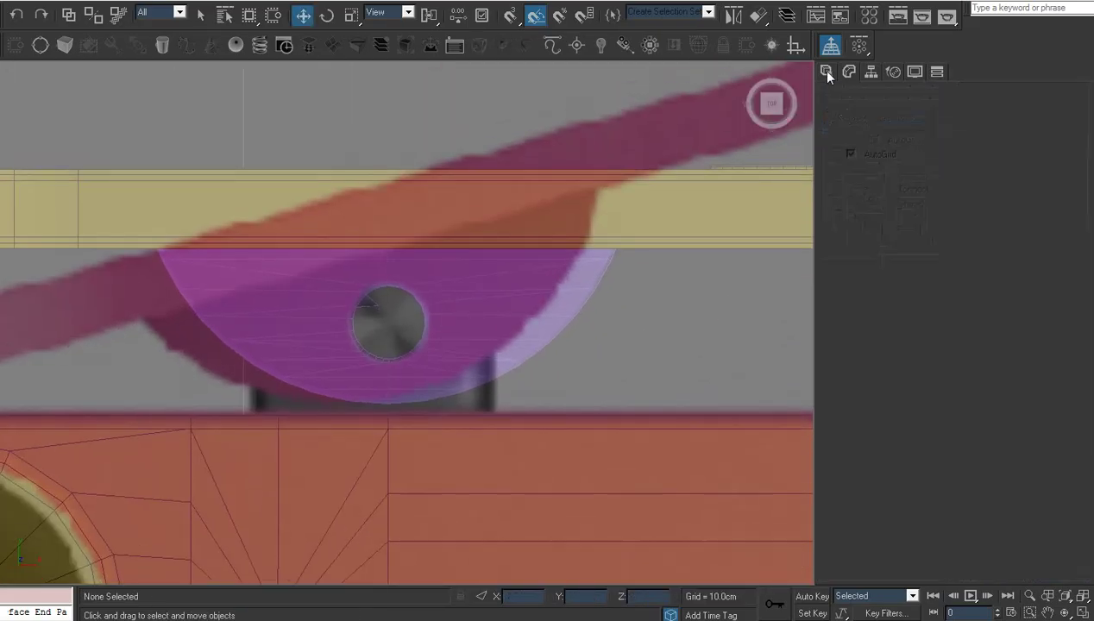
{"action": "left_click", "coordinate": [850, 97]}
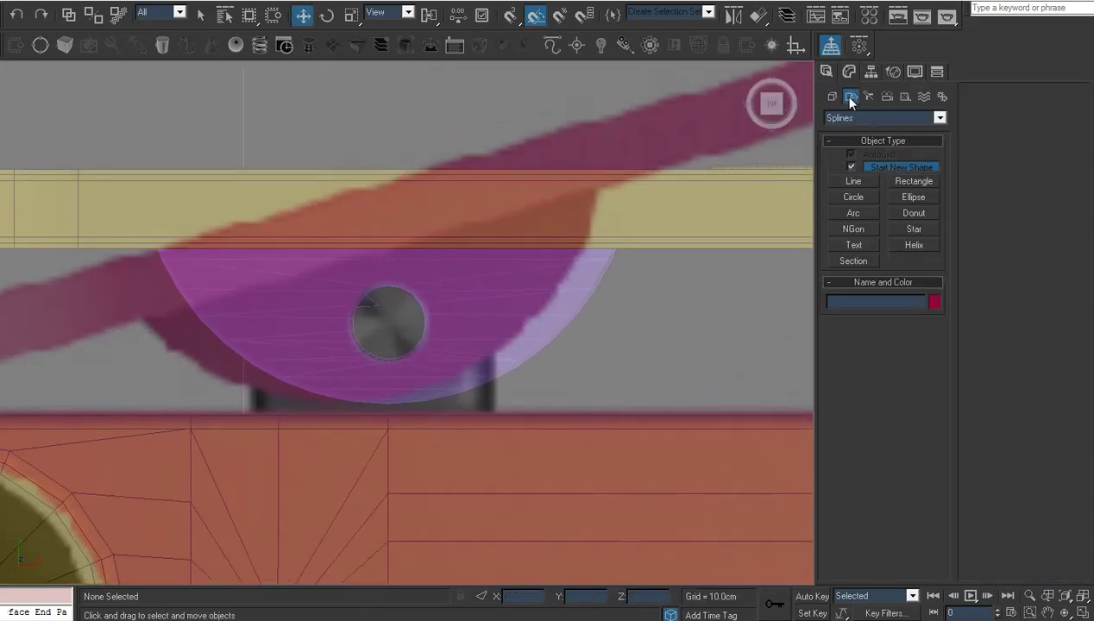
{"action": "left_click", "coordinate": [905, 183]}
{"action": "left_click_drag", "start_coordinate": [494, 408], "coordinate": [252, 273]}
{"action": "right_click", "coordinate": [290, 290]}
{"action": "right_click", "coordinate": [291, 290]}
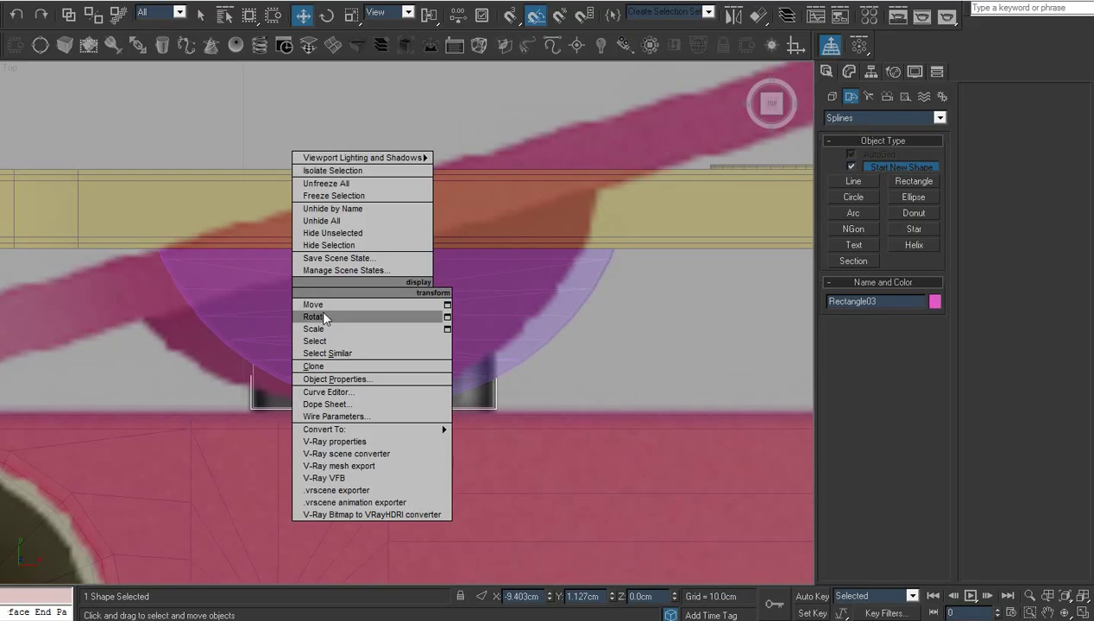
{"action": "left_click", "coordinate": [325, 315]}
{"action": "right_click", "coordinate": [315, 299]}
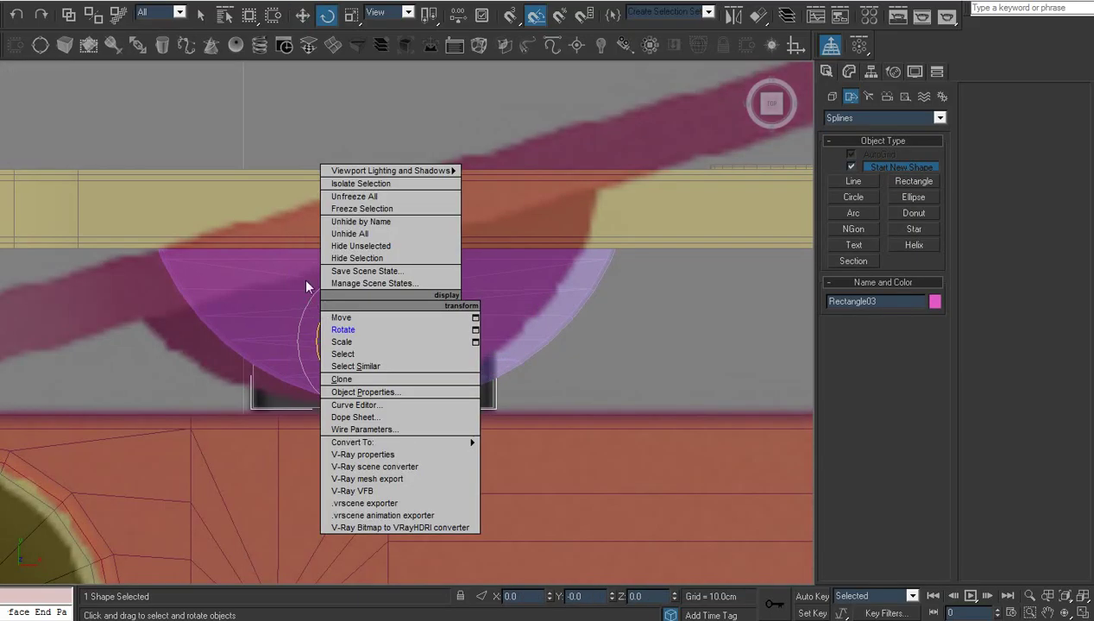
- In wireframe display, align the rectangle's center to the bracket's center in X, Y and Z, and lower it to about Y 1.129 cm
{"action": "right_click", "coordinate": [10, 65]}
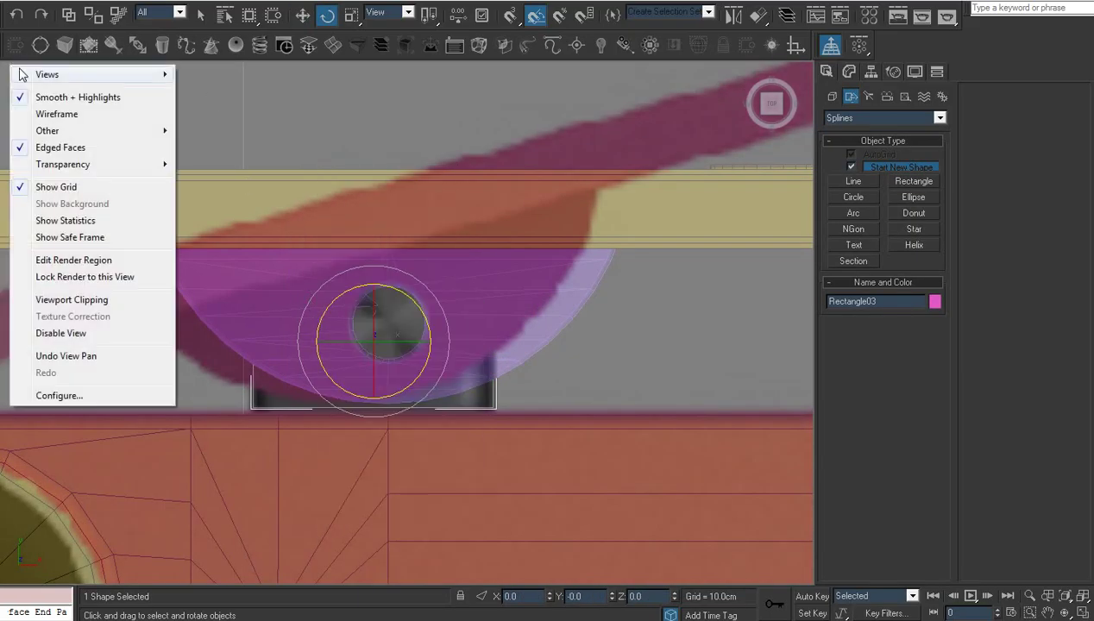
{"action": "left_click", "coordinate": [77, 114]}
{"action": "right_click", "coordinate": [391, 261]}
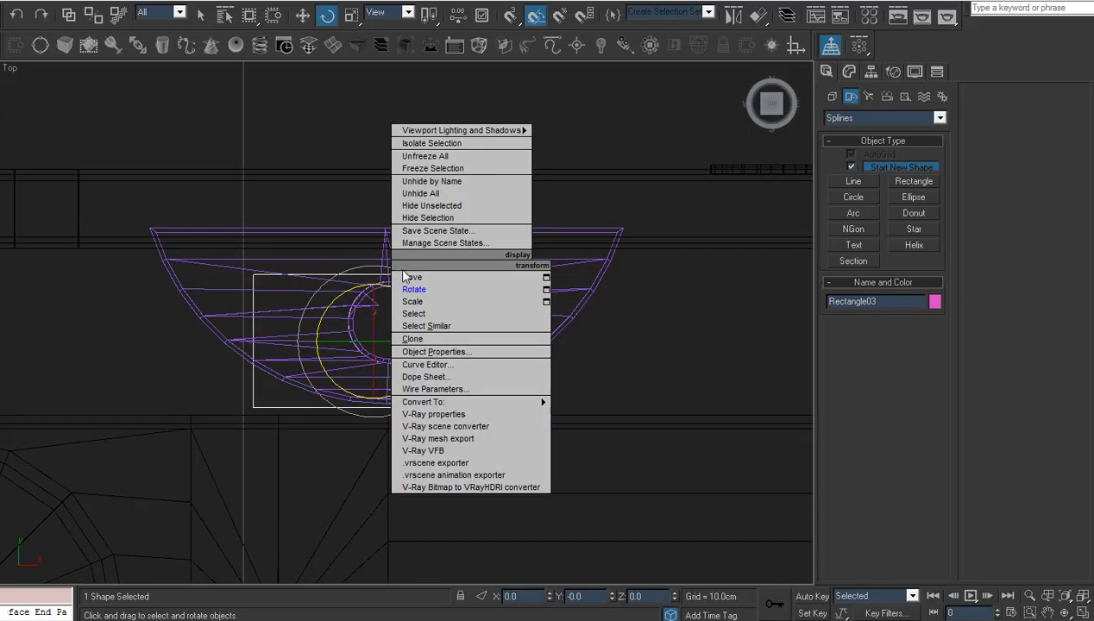
{"action": "left_click", "coordinate": [407, 277]}
{"action": "middle_click_drag", "start_coordinate": [395, 299], "coordinate": [379, 244]}
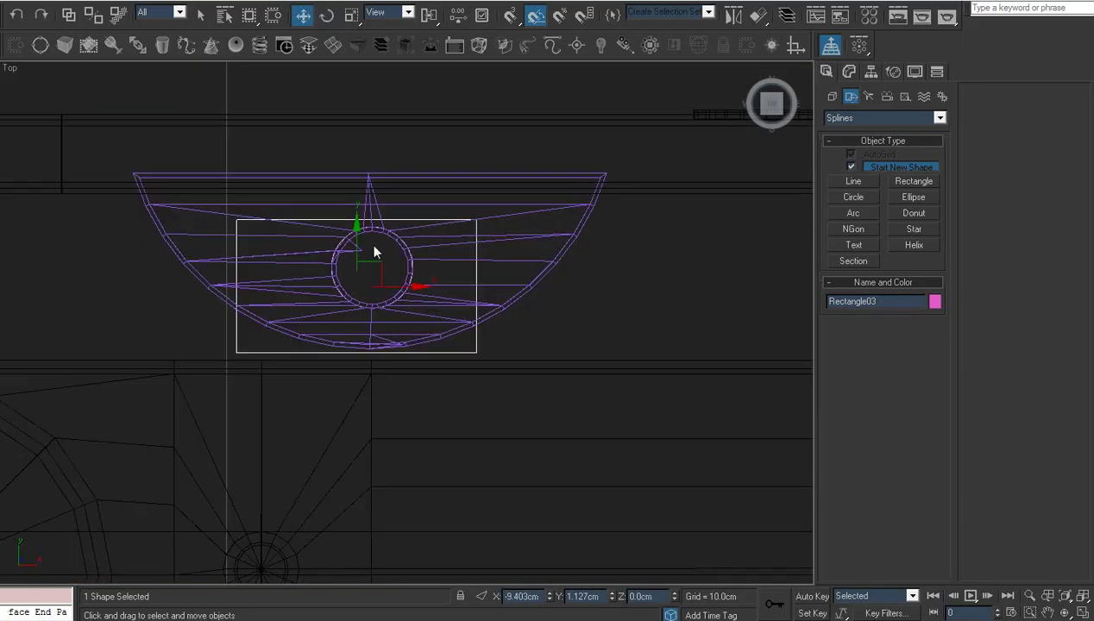
{"action": "key", "text": "alt+a"}
{"action": "left_click", "coordinate": [426, 297]}
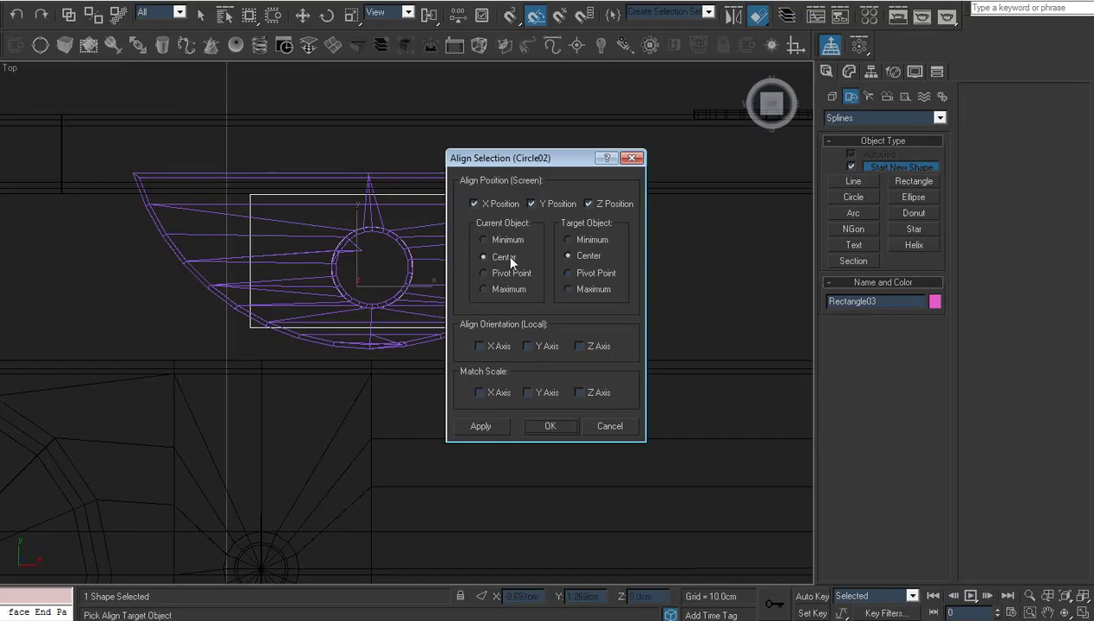
{"action": "left_click", "coordinate": [550, 426]}
{"action": "left_click_drag", "start_coordinate": [366, 215], "coordinate": [370, 240]}
- Convert the rectangle to an editable spline
{"action": "key", "text": "1"}
{"action": "right_click", "coordinate": [514, 355]}
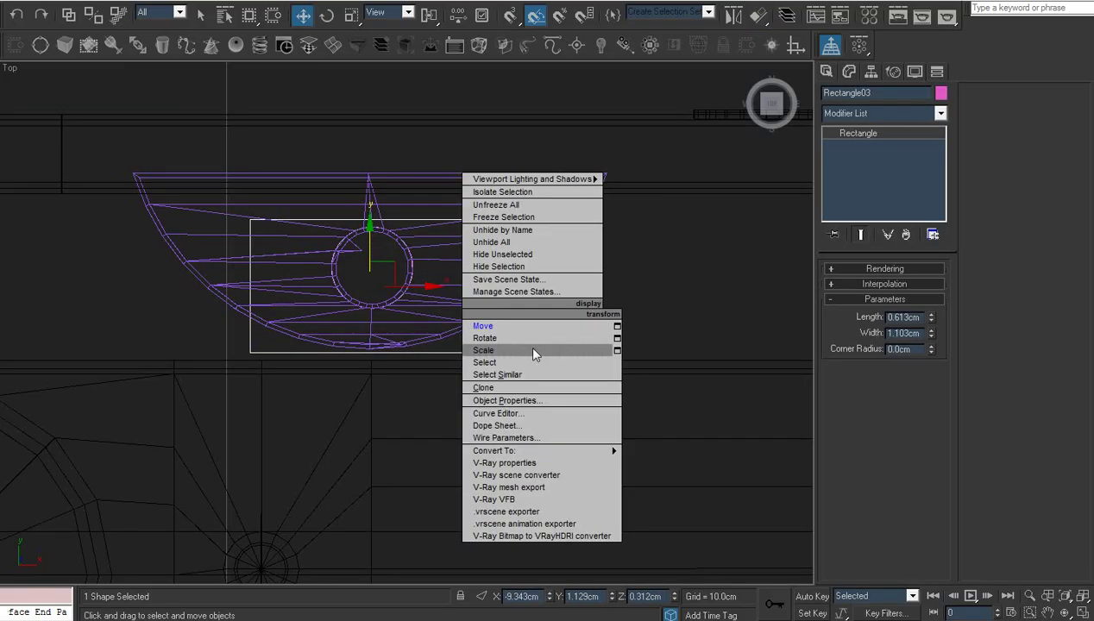
{"action": "mouse_move", "coordinate": [609, 450]}
{"action": "left_click", "coordinate": [643, 449]}
{"action": "left_click_drag", "start_coordinate": [724, 394], "coordinate": [195, 330]}
{"action": "left_click", "coordinate": [600, 334]}
{"action": "left_click", "coordinate": [493, 351]}
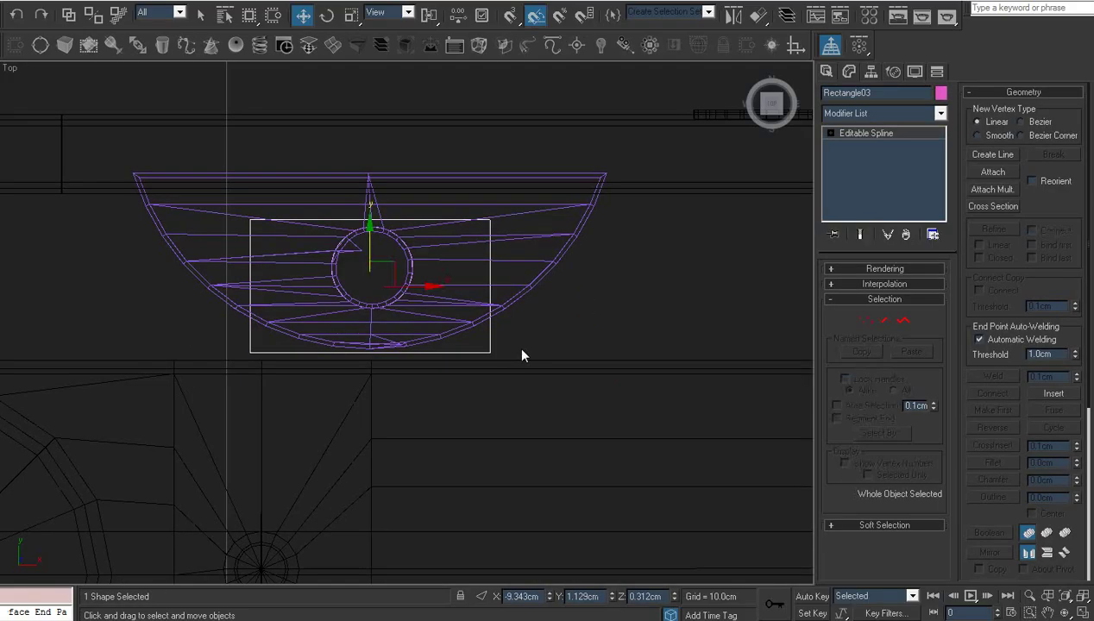
- Move the rectangle's two lower vertices down into the body and set all four vertices to Corner
{"action": "key", "text": "1"}
{"action": "left_click_drag", "start_coordinate": [527, 335], "coordinate": [226, 375]}
{"action": "left_click_drag", "start_coordinate": [250, 317], "coordinate": [251, 348]}
{"action": "key", "text": "ctrl+a"}
{"action": "right_click", "coordinate": [331, 436]}
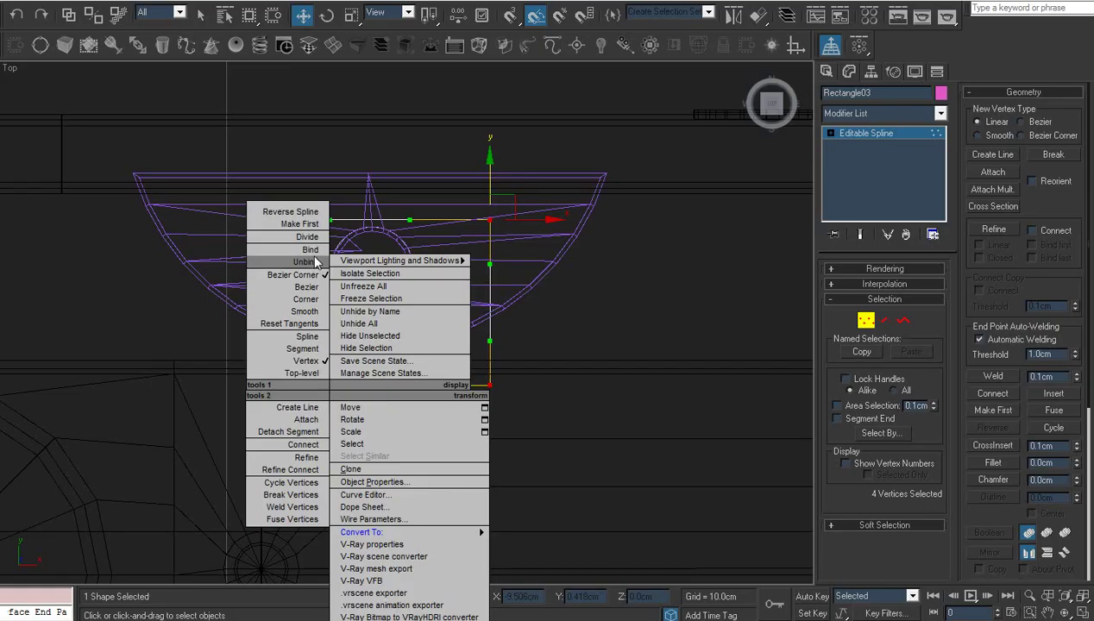
{"action": "left_click", "coordinate": [307, 299]}
- Fillet the rectangle's two upper corners until they meet in a full semicircular arch
{"action": "left_click_drag", "start_coordinate": [239, 212], "coordinate": [535, 257]}
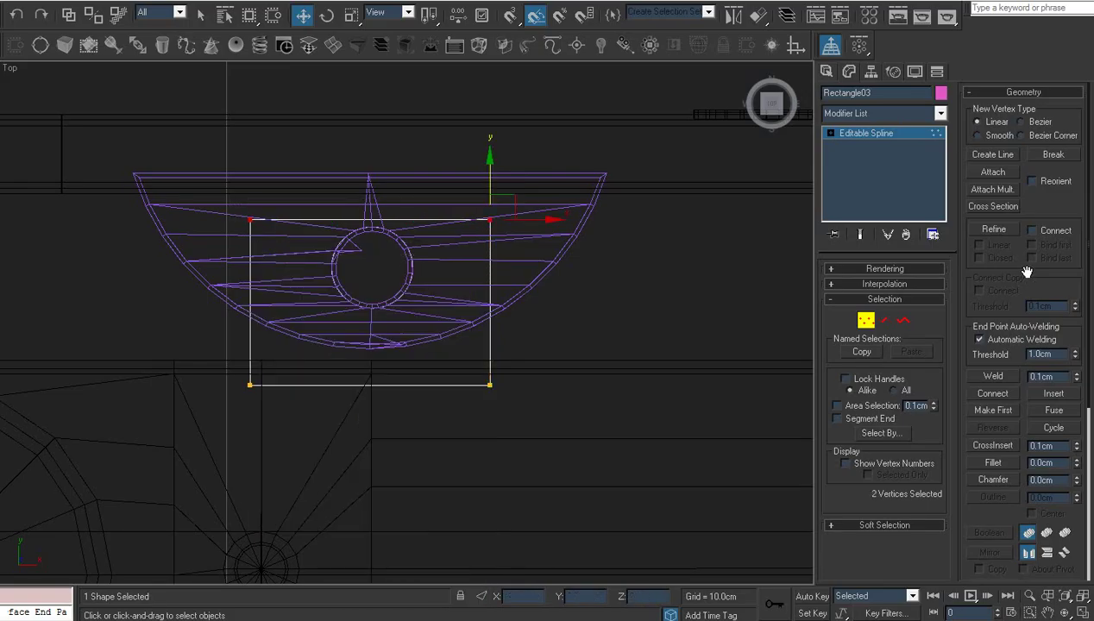
{"action": "scroll", "coordinate": [1019, 270], "scroll_direction": "down", "scroll_amount": 3}
{"action": "left_click", "coordinate": [1000, 327]}
{"action": "left_click_drag", "start_coordinate": [491, 222], "coordinate": [520, 87]}
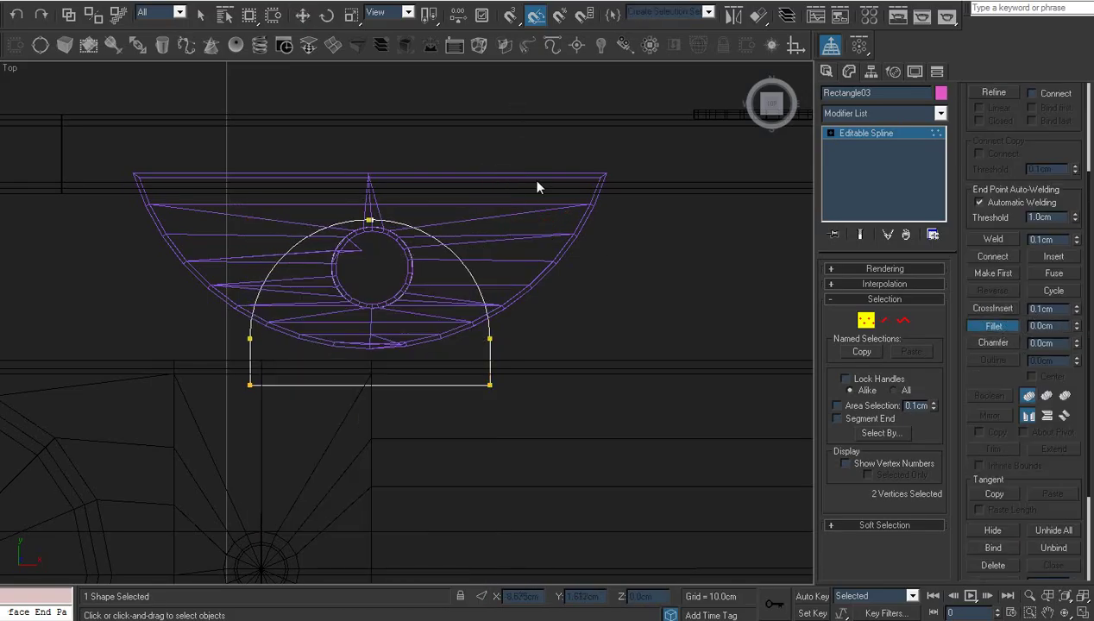
- Fuse the two coincident vertices at the peak of the arch
{"action": "key", "text": "w"}
{"action": "left_click_drag", "start_coordinate": [393, 177], "coordinate": [340, 254]}
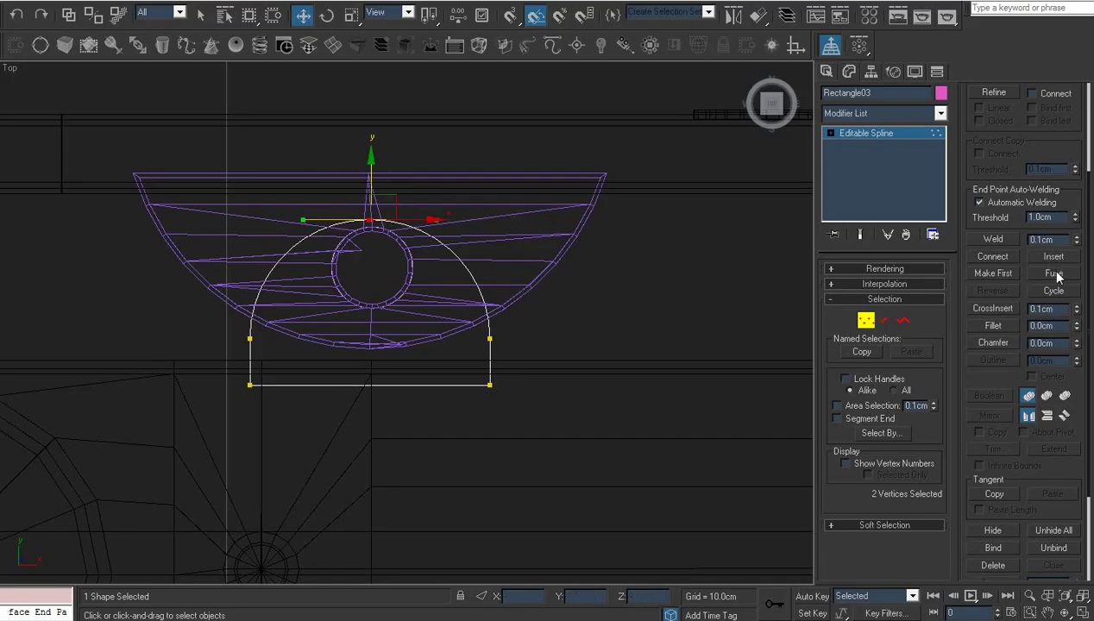
{"action": "left_click", "coordinate": [1057, 272]}
{"action": "left_click", "coordinate": [630, 294]}
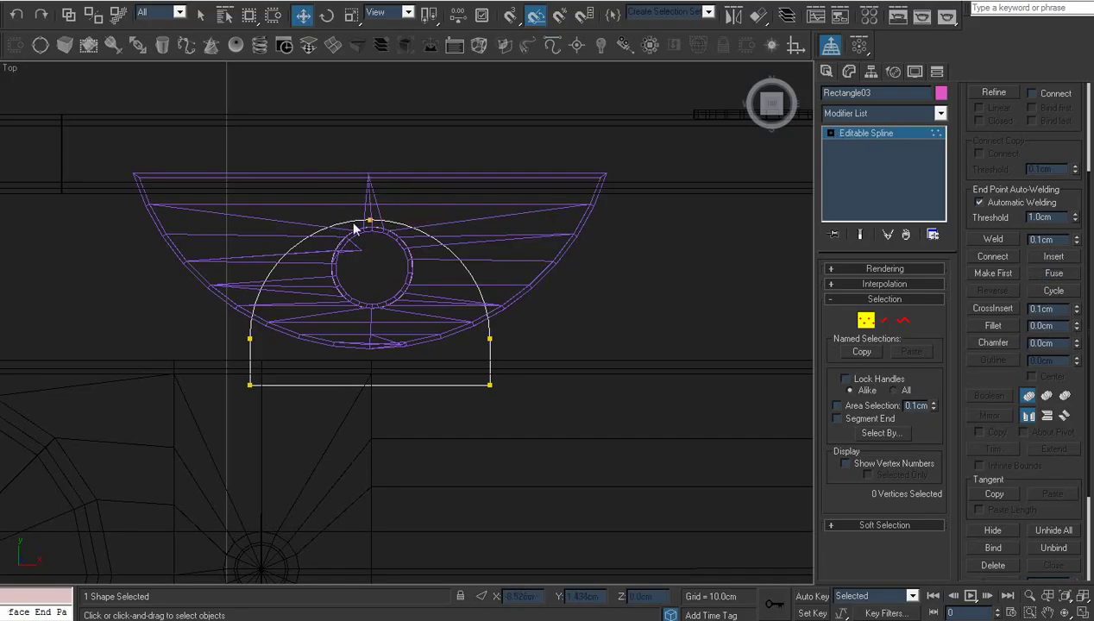
- Raise the arch's upper four vertices slightly and return the top view to Smooth + Highlights display
{"action": "left_click_drag", "start_coordinate": [353, 250], "coordinate": [553, 347]}
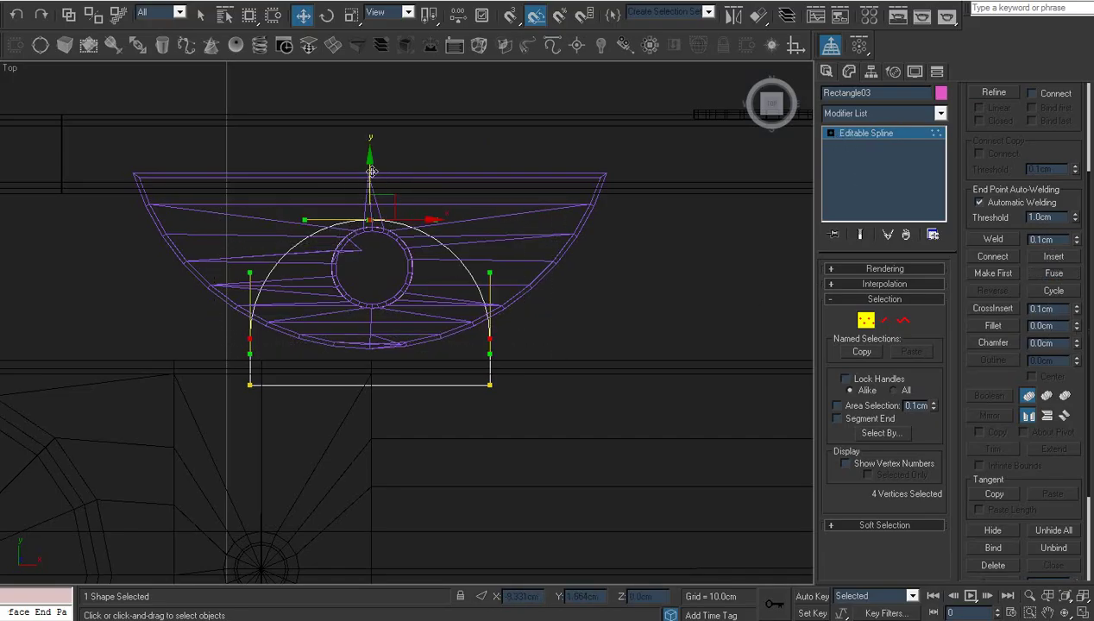
{"action": "left_click_drag", "start_coordinate": [371, 171], "coordinate": [376, 154]}
{"action": "right_click", "coordinate": [13, 67]}
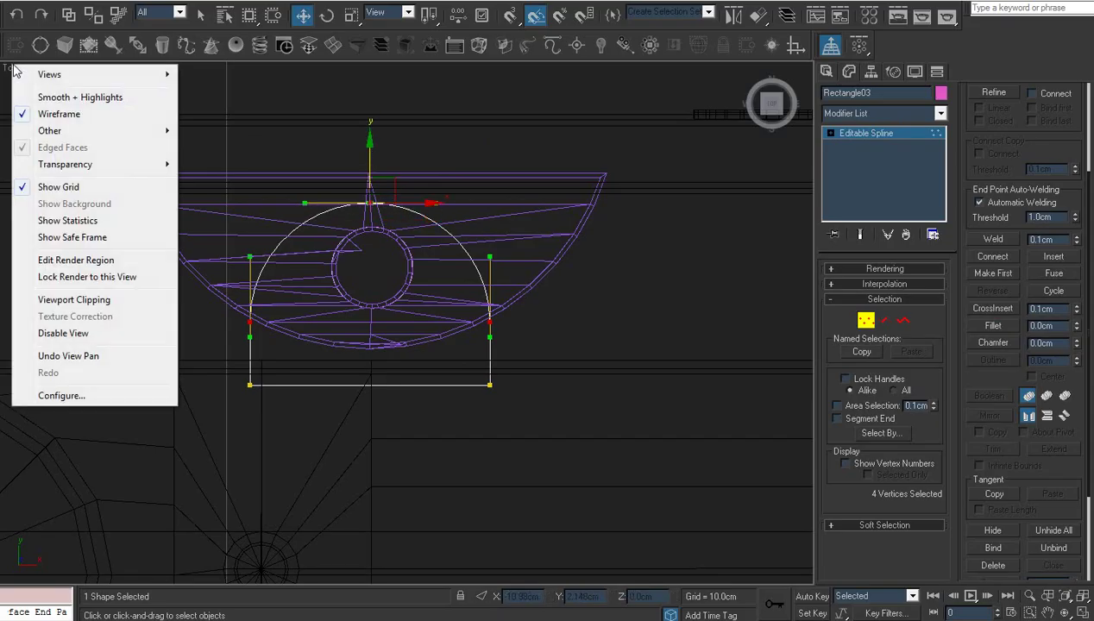
{"action": "left_click", "coordinate": [54, 99]}
- Leave vertex editing and shift the whole arch profile along X to about -9.406 cm over the reference's hinge base
{"action": "middle_click_drag", "start_coordinate": [425, 222], "coordinate": [471, 302]}
{"action": "left_click", "coordinate": [846, 136]}
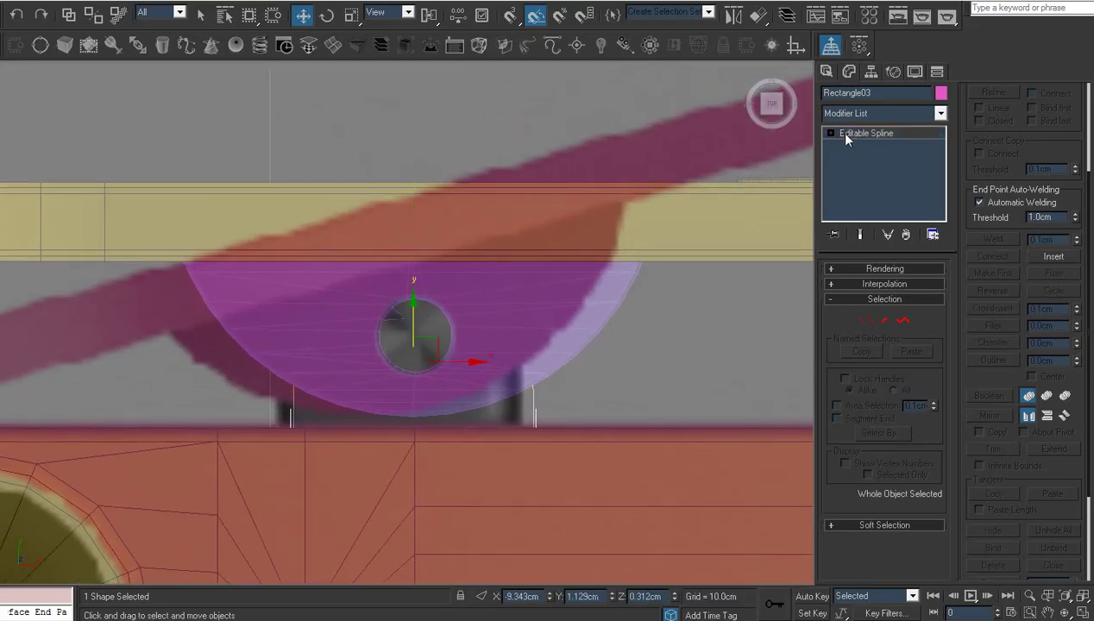
{"action": "left_click_drag", "start_coordinate": [476, 362], "coordinate": [463, 363]}
- Move the stray vertex inside the bracket's pin hole out to the hole's rim, at about X -9.485, Y 1.286 cm
{"action": "middle_click_drag", "start_coordinate": [487, 376], "coordinate": [486, 404]}
{"action": "scroll", "coordinate": [487, 404], "scroll_direction": "up", "scroll_amount": 3}
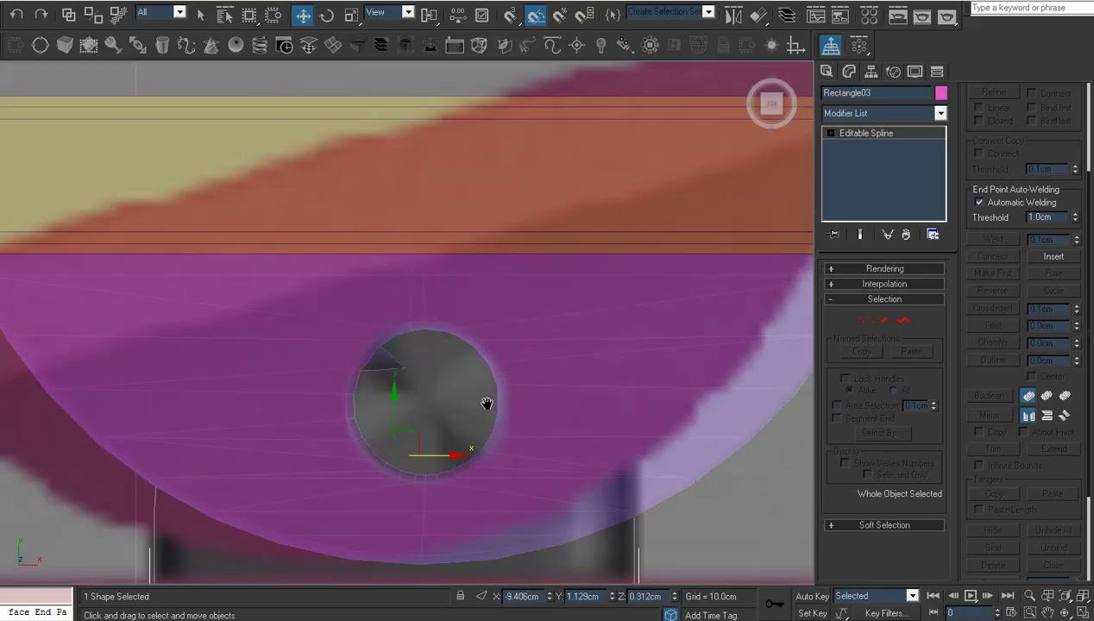
{"action": "scroll", "coordinate": [380, 345], "scroll_direction": "up", "scroll_amount": 3}
{"action": "left_click", "coordinate": [435, 405]}
{"action": "key", "text": "1"}
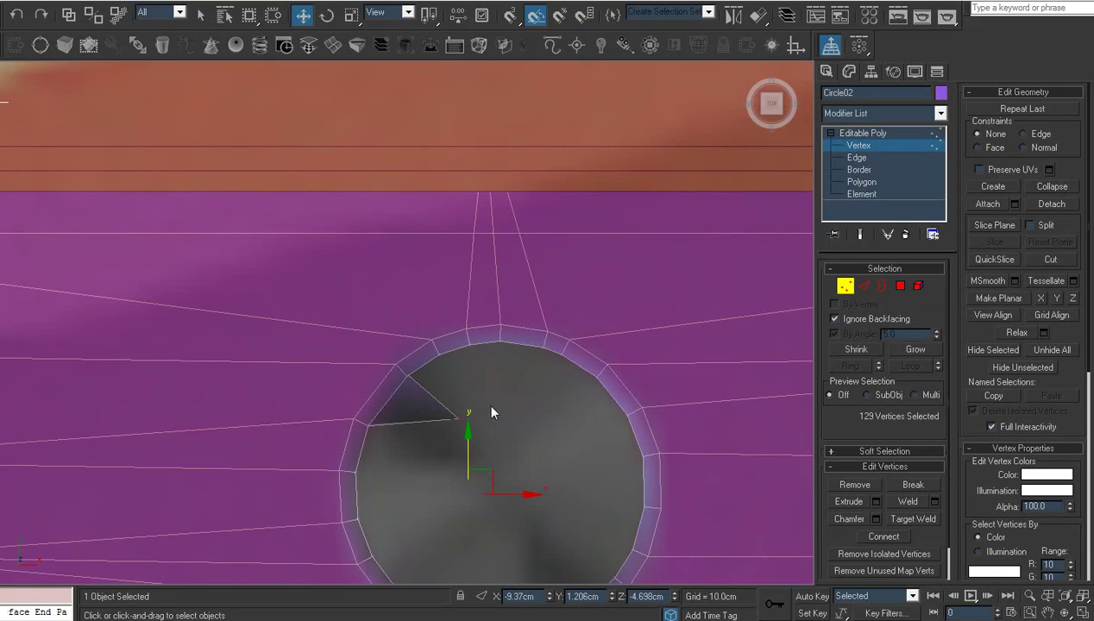
{"action": "left_click", "coordinate": [456, 420]}
{"action": "left_click_drag", "start_coordinate": [483, 397], "coordinate": [396, 401]}
{"action": "scroll", "coordinate": [477, 442], "scroll_direction": "down", "scroll_amount": 3}
{"action": "middle_click_drag", "start_coordinate": [477, 443], "coordinate": [465, 432]}
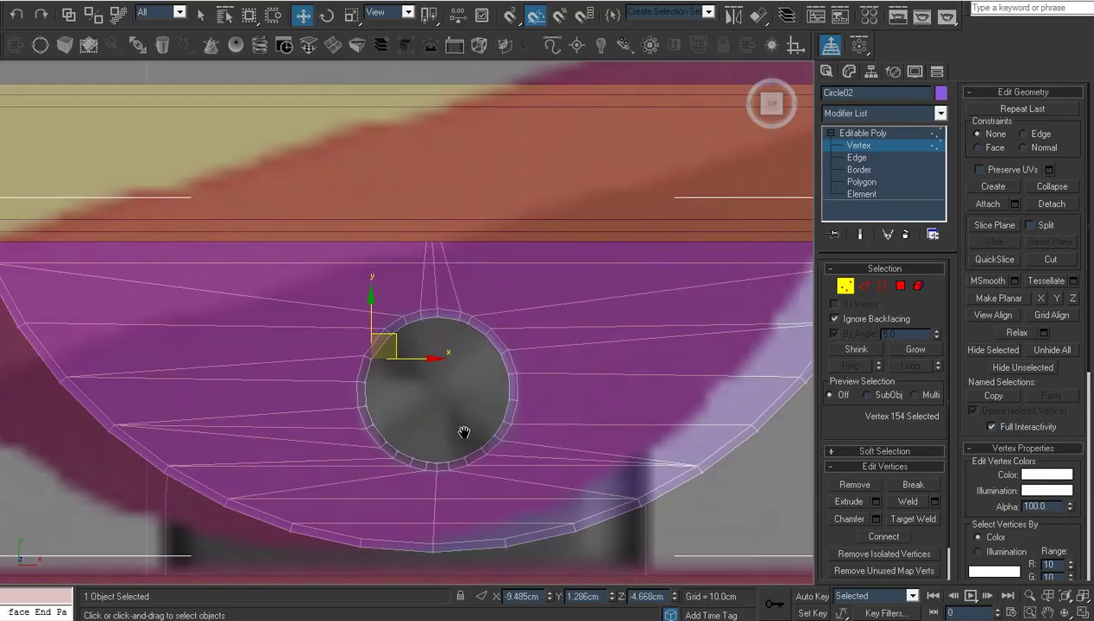
- Nudge the neighboring six vertices on the pin hole's rim slightly outward to round the hole, and leave vertex editing
{"action": "left_click", "coordinate": [463, 416]}
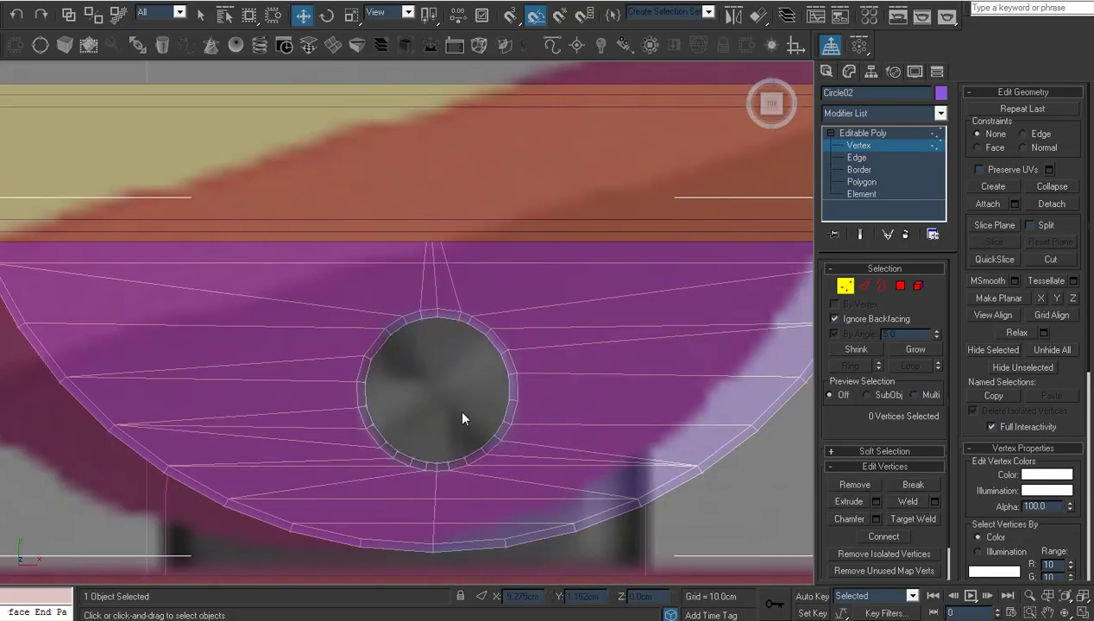
{"action": "middle_click_drag", "start_coordinate": [444, 380], "coordinate": [470, 418]}
{"action": "scroll", "coordinate": [470, 418], "scroll_direction": "up", "scroll_amount": 3}
{"action": "left_click_drag", "start_coordinate": [427, 420], "coordinate": [408, 427]}
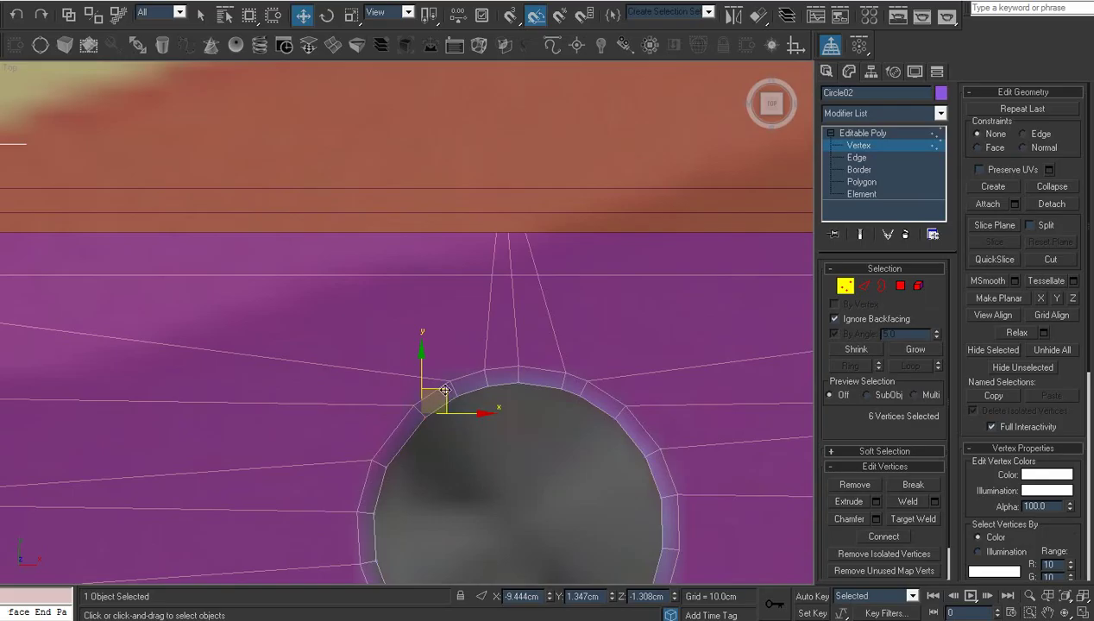
{"action": "left_click_drag", "start_coordinate": [445, 388], "coordinate": [433, 397]}
{"action": "left_click", "coordinate": [481, 457]}
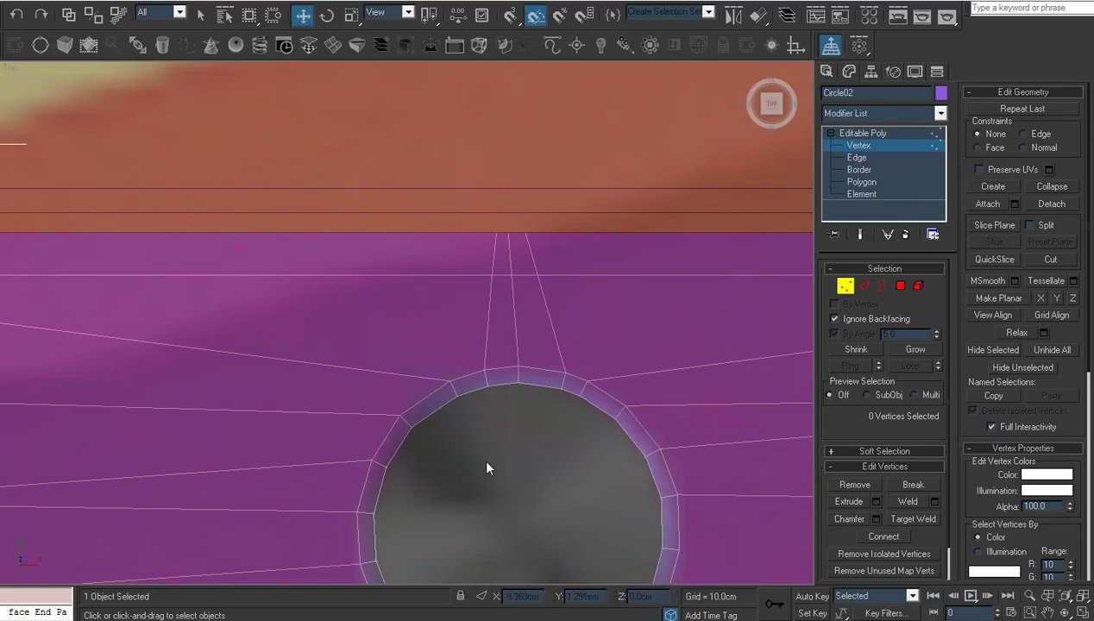
{"action": "scroll", "coordinate": [480, 455], "scroll_direction": "down", "scroll_amount": 3}
{"action": "middle_click_drag", "start_coordinate": [480, 452], "coordinate": [466, 418]}
{"action": "left_click", "coordinate": [857, 135]}
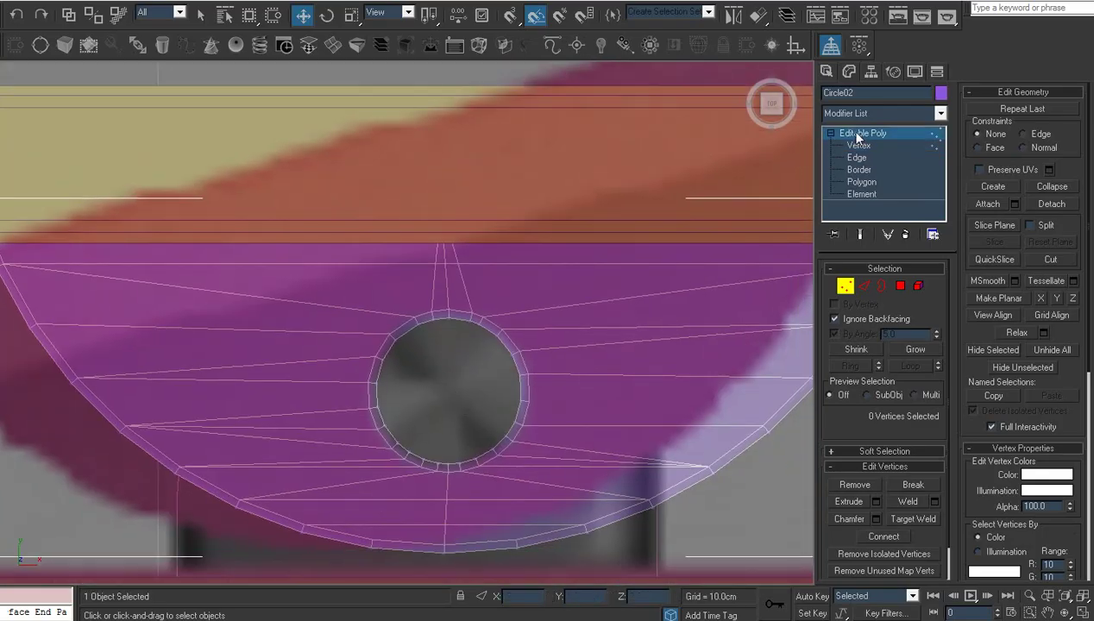
- Add a circle matching the bracket's pin hole to the arch profile, with AutoGrid and Start New Shape turned off
{"action": "middle_click_drag", "start_coordinate": [628, 363], "coordinate": [608, 292]}
{"action": "left_click", "coordinate": [637, 457]}
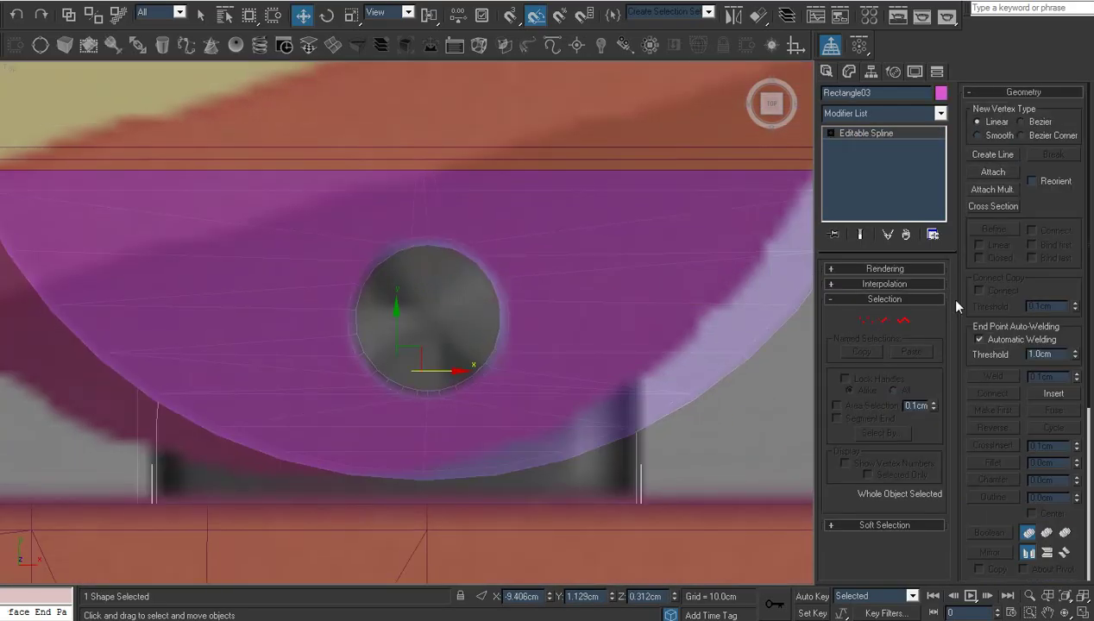
{"action": "left_click", "coordinate": [826, 72]}
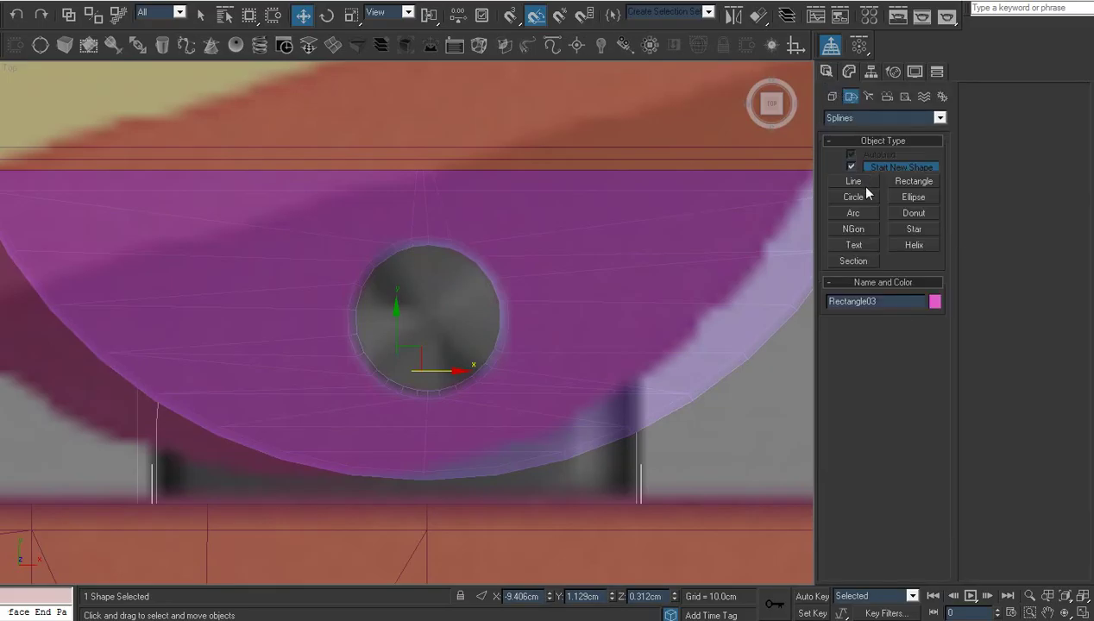
{"action": "left_click", "coordinate": [862, 198]}
{"action": "left_click", "coordinate": [854, 155]}
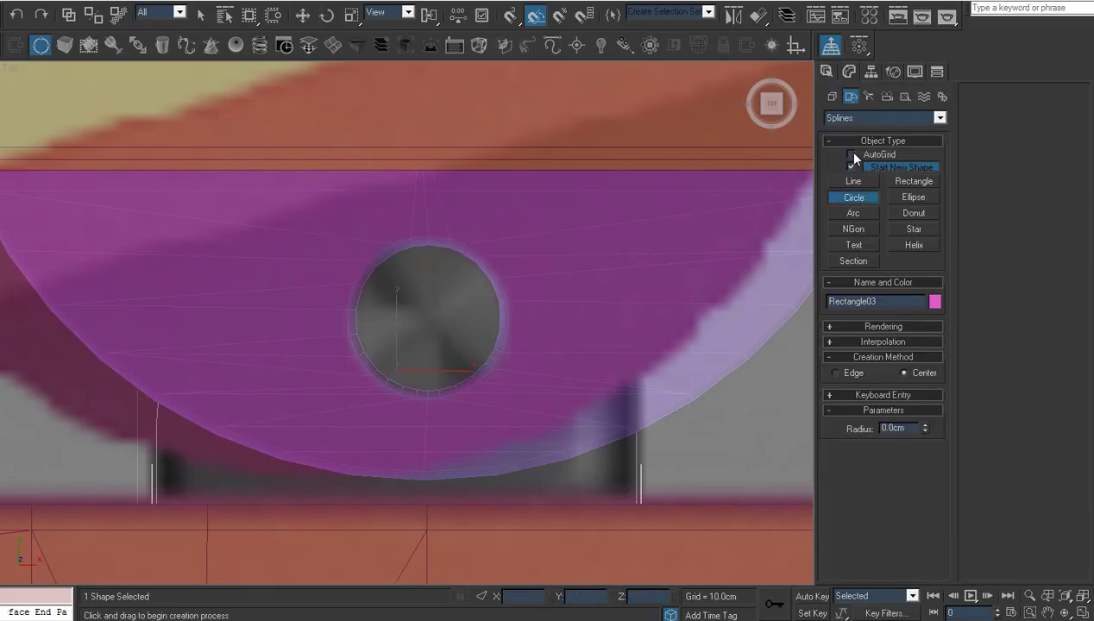
{"action": "left_click", "coordinate": [853, 167]}
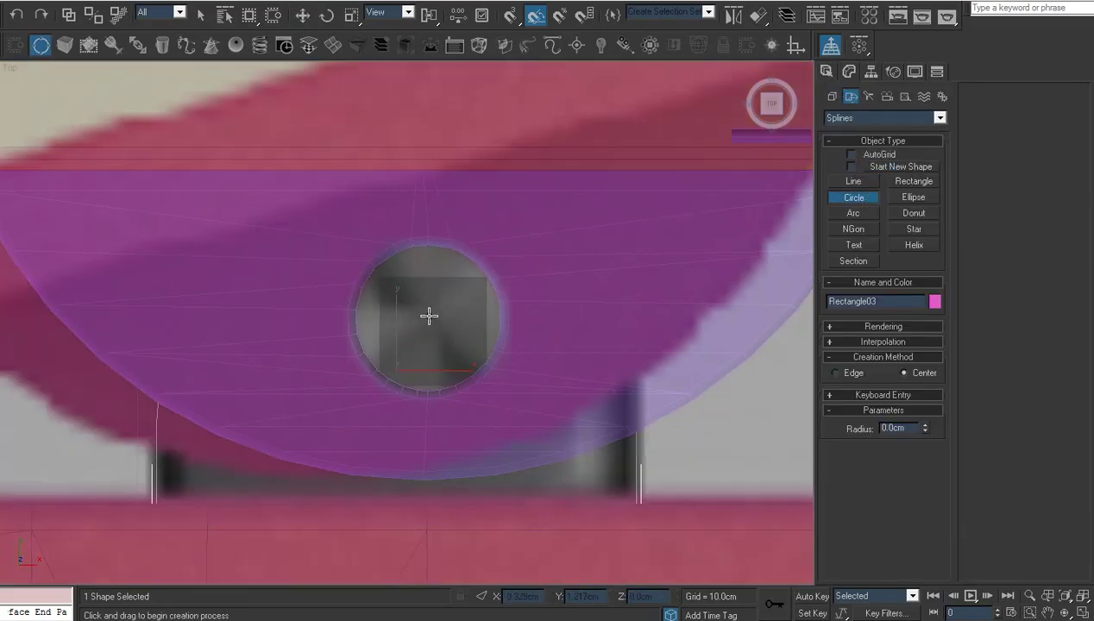
{"action": "left_click_drag", "start_coordinate": [426, 314], "coordinate": [494, 330]}
{"action": "right_click", "coordinate": [495, 331]}
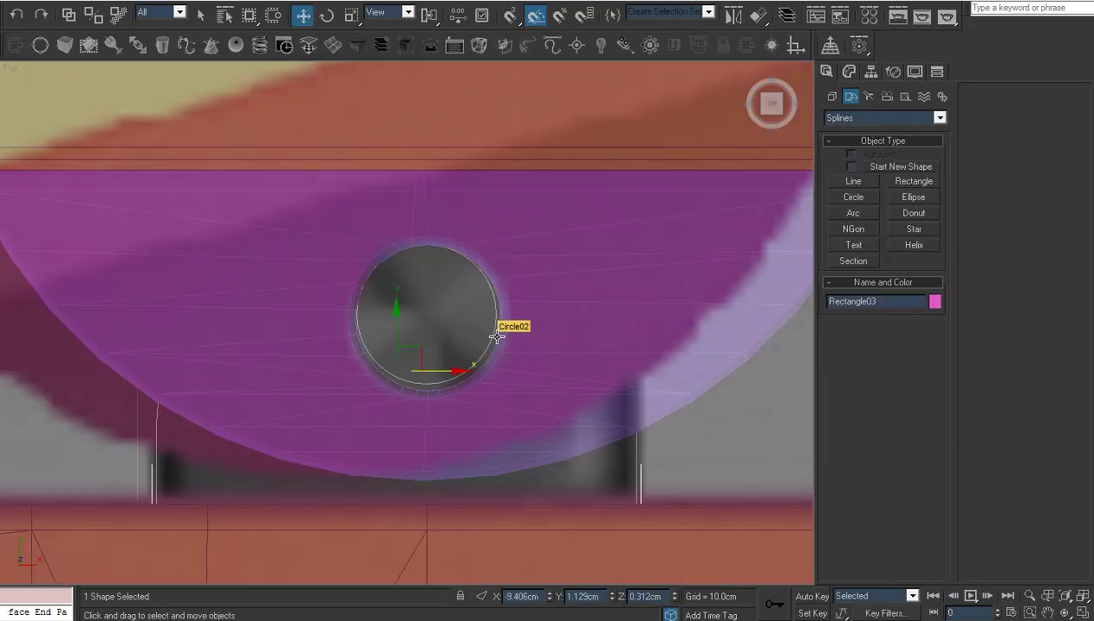
- Select the circle as a spline of the profile and center it in the pin hole, at about X -9.333, Y 1.217 cm
{"action": "key", "text": "2"}
{"action": "left_click", "coordinate": [478, 274]}
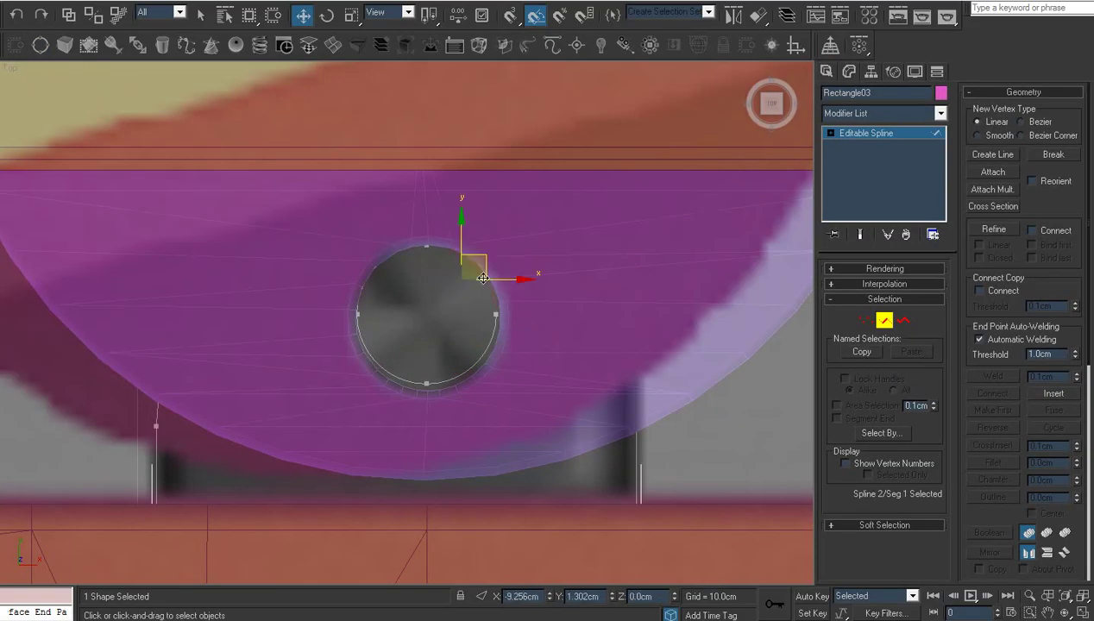
{"action": "left_click", "coordinate": [830, 133]}
{"action": "left_click", "coordinate": [850, 170]}
{"action": "left_click", "coordinate": [483, 269]}
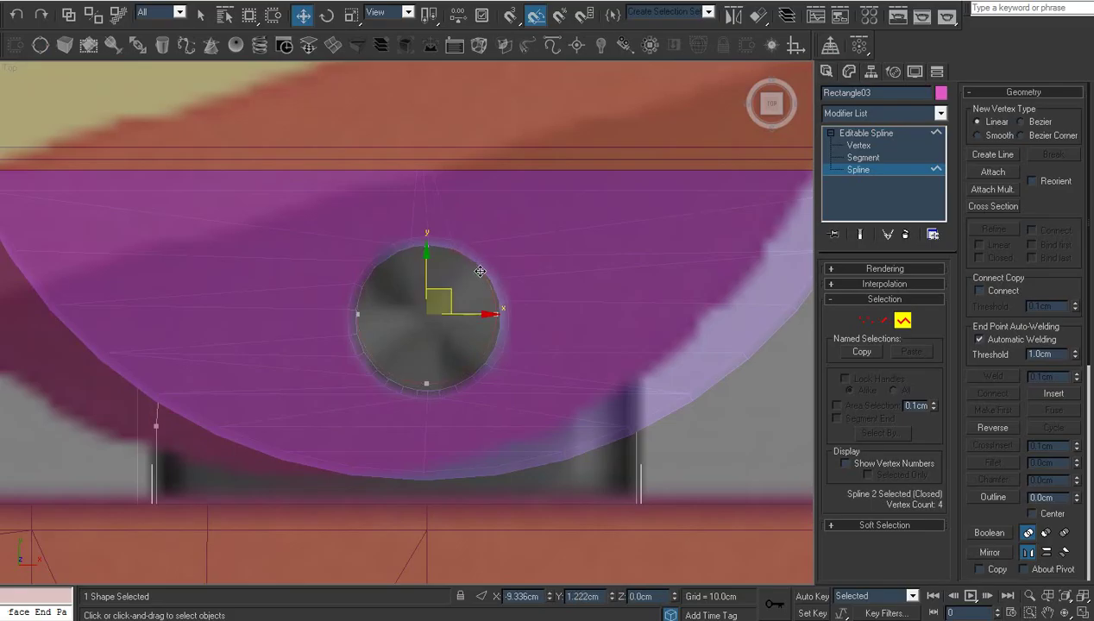
{"action": "left_click_drag", "start_coordinate": [451, 286], "coordinate": [451, 292]}
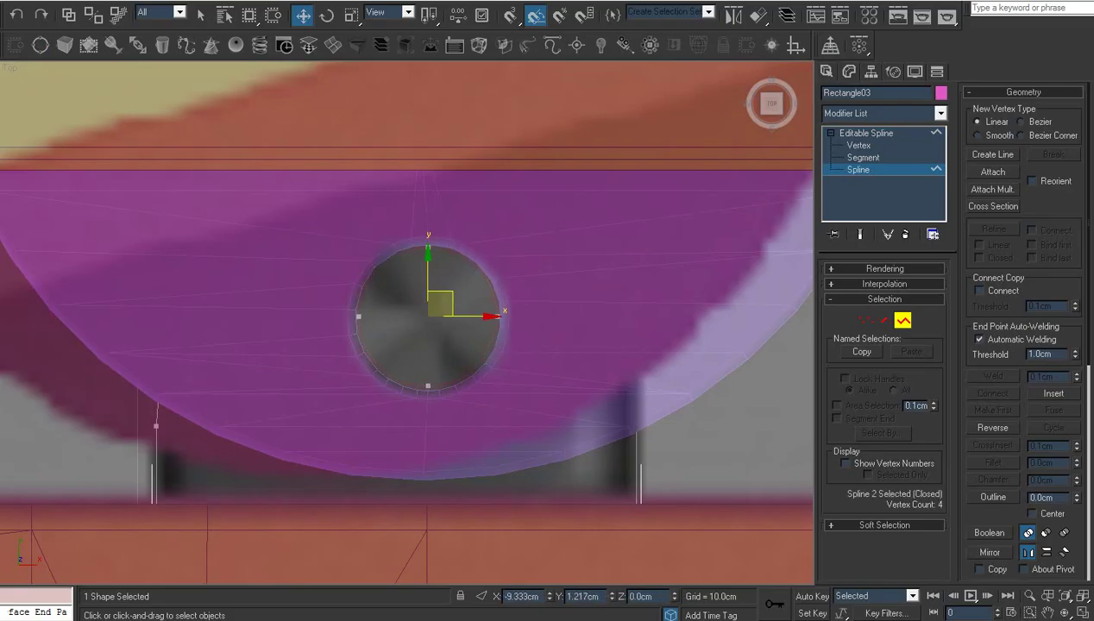
- Leave spline editing and check the profile's height against the bracket and body in a rotated view
{"action": "left_click", "coordinate": [1066, 612]}
{"action": "left_click_drag", "start_coordinate": [423, 384], "coordinate": [443, 473]}
{"action": "middle_click_drag", "start_coordinate": [444, 473], "coordinate": [433, 569]}
{"action": "left_click", "coordinate": [880, 134]}
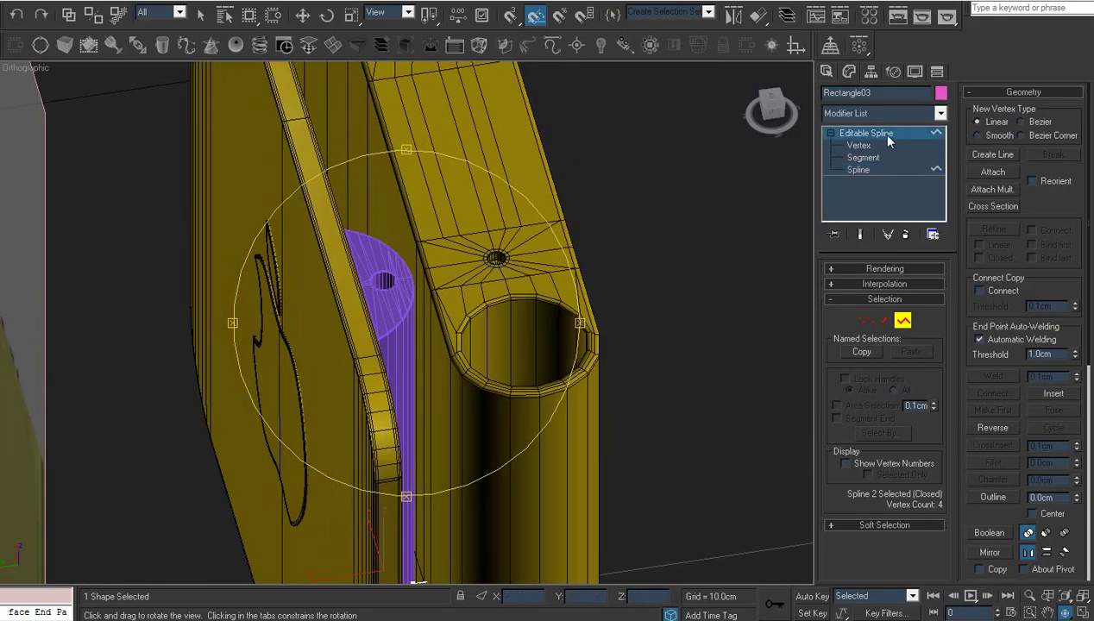
{"action": "right_click", "coordinate": [474, 346]}
{"action": "left_click", "coordinate": [477, 355]}
{"action": "middle_click_drag", "start_coordinate": [479, 373], "coordinate": [461, 290]}
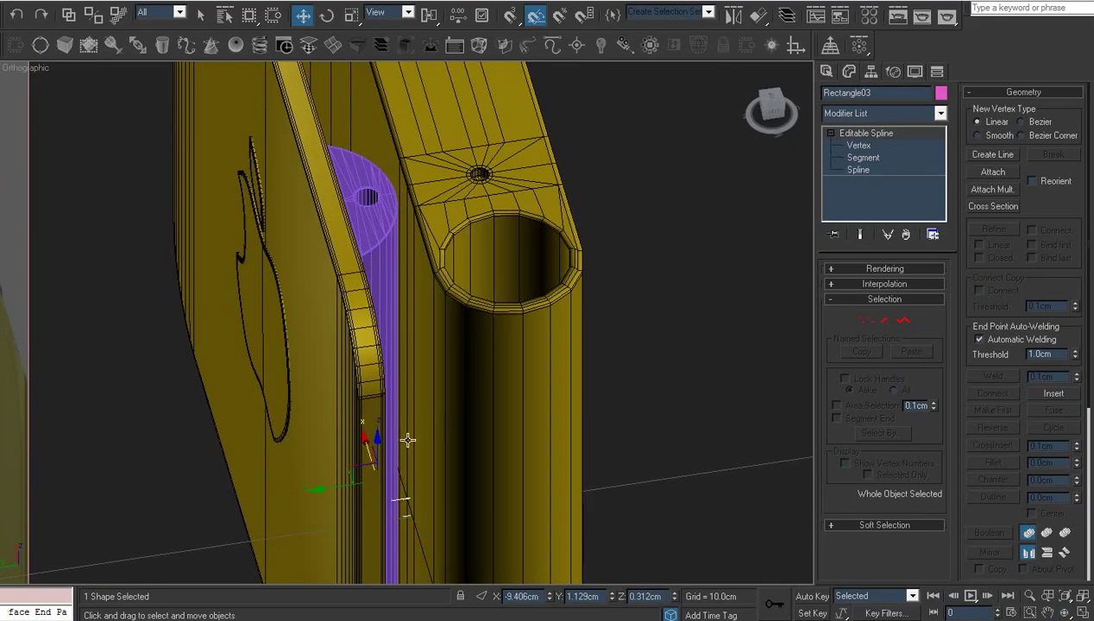
- Raise the arch profile to the top face of the bracket, at about Z 5.086 cm, and isolate it
{"action": "left_click_drag", "start_coordinate": [378, 441], "coordinate": [415, 178]}
{"action": "scroll", "coordinate": [414, 183], "scroll_direction": "up", "scroll_amount": 5}
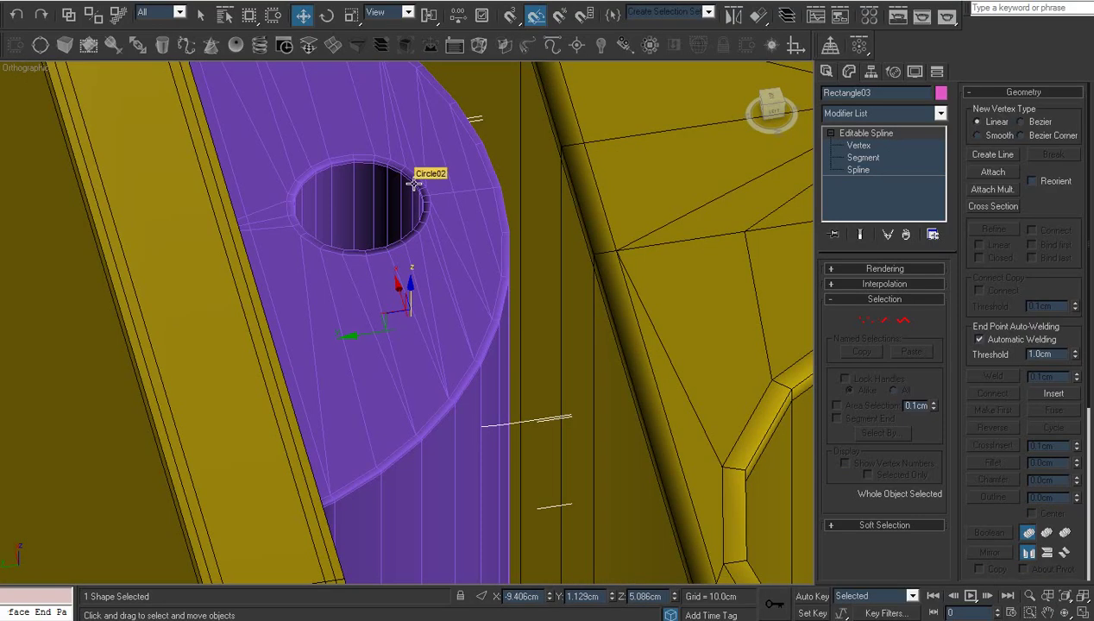
{"action": "key", "text": "alt+q"}
{"action": "middle_click_drag", "start_coordinate": [415, 265], "coordinate": [415, 309]}
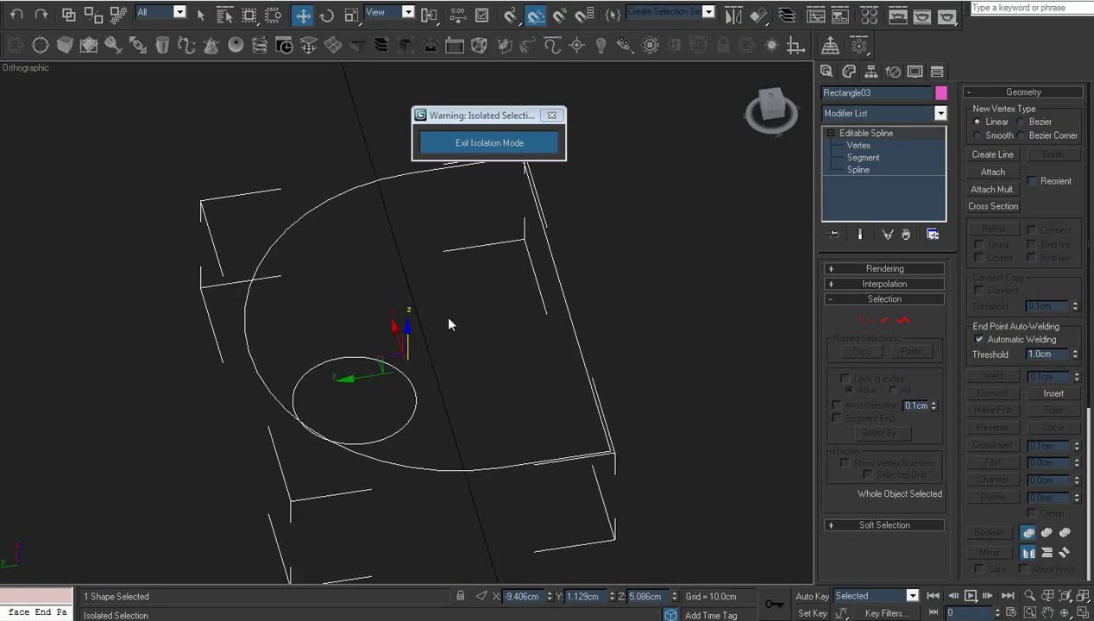
- Raise the profile's circle spline in the Left view to the height of the arch outline, at about Z 5.088 cm
{"action": "key", "text": "l"}
{"action": "key", "text": "z"}
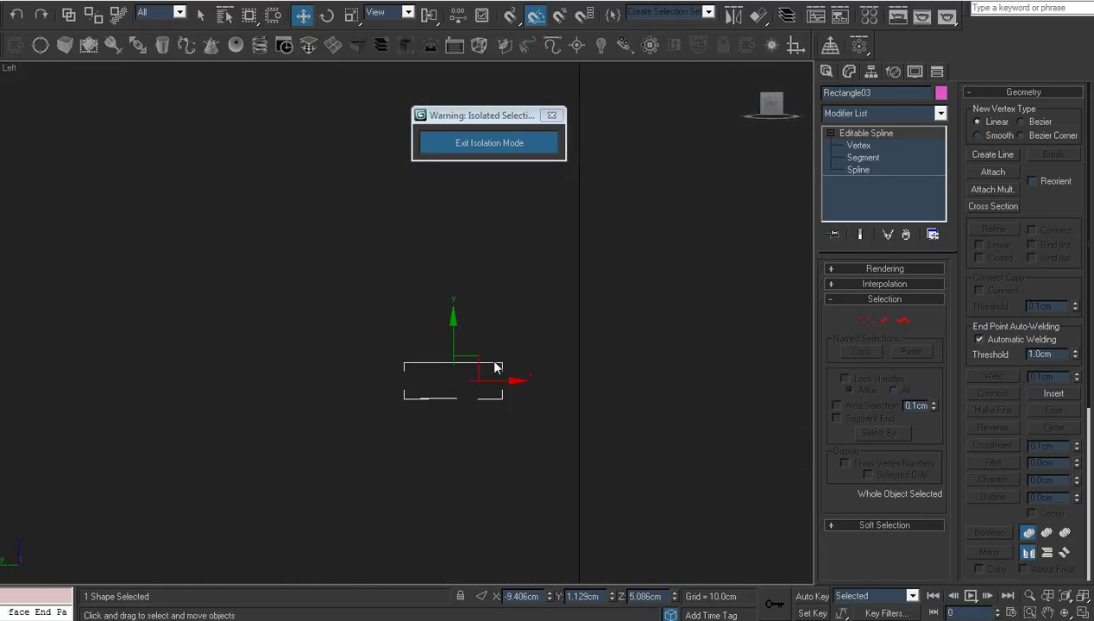
{"action": "key", "text": "3"}
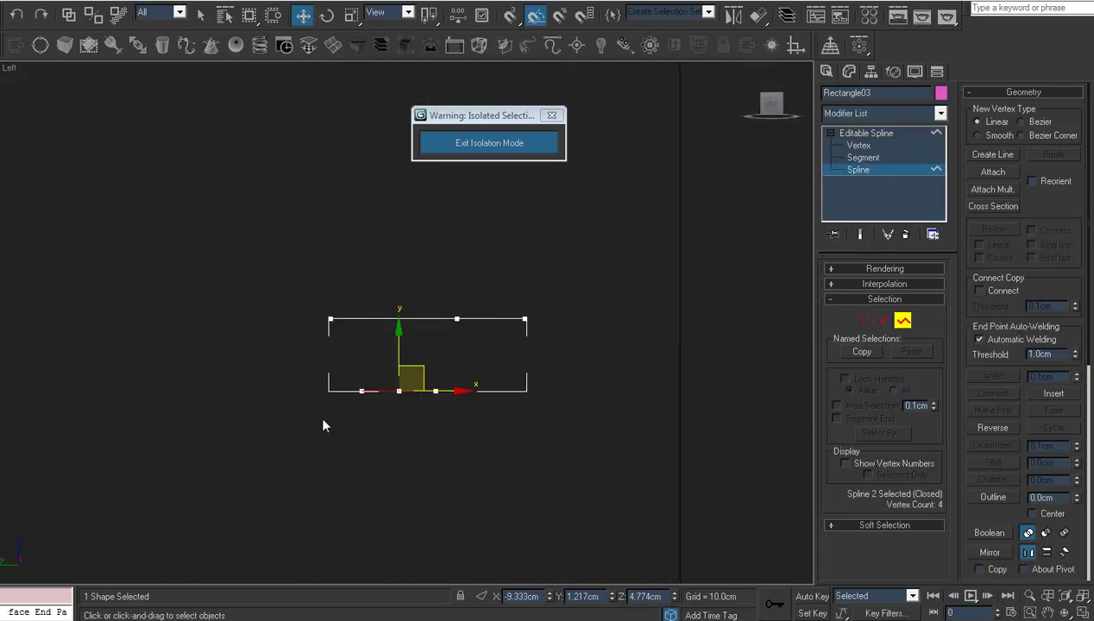
{"action": "left_click", "coordinate": [324, 425]}
{"action": "left_click_drag", "start_coordinate": [491, 368], "coordinate": [492, 366]}
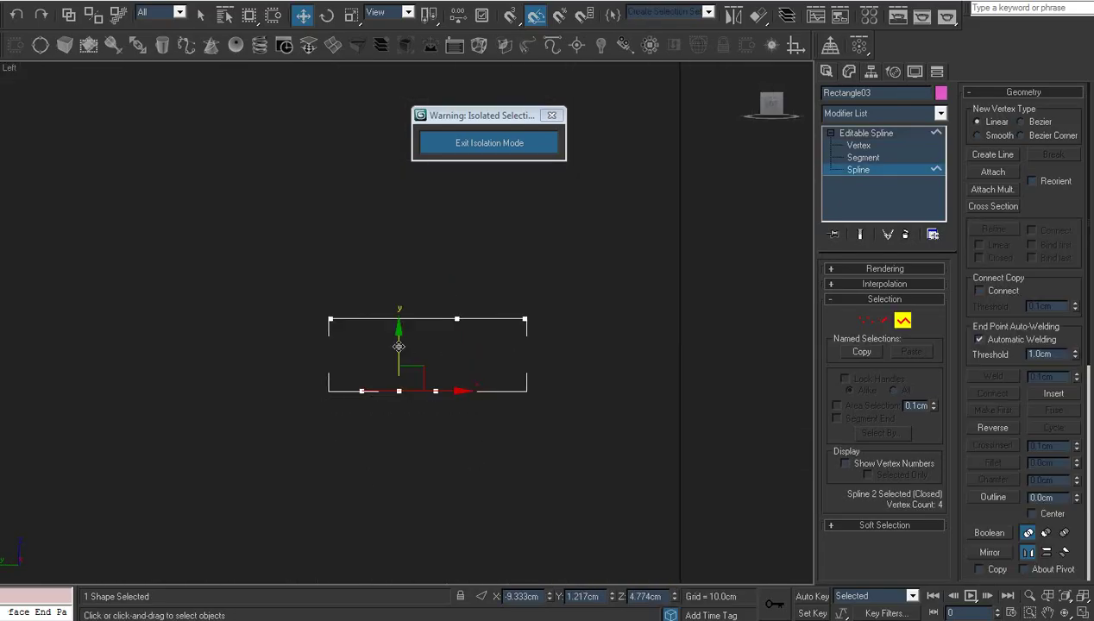
{"action": "left_click_drag", "start_coordinate": [399, 345], "coordinate": [415, 273]}
{"action": "key", "text": "z"}
{"action": "scroll", "coordinate": [376, 327], "scroll_direction": "down", "scroll_amount": 4}
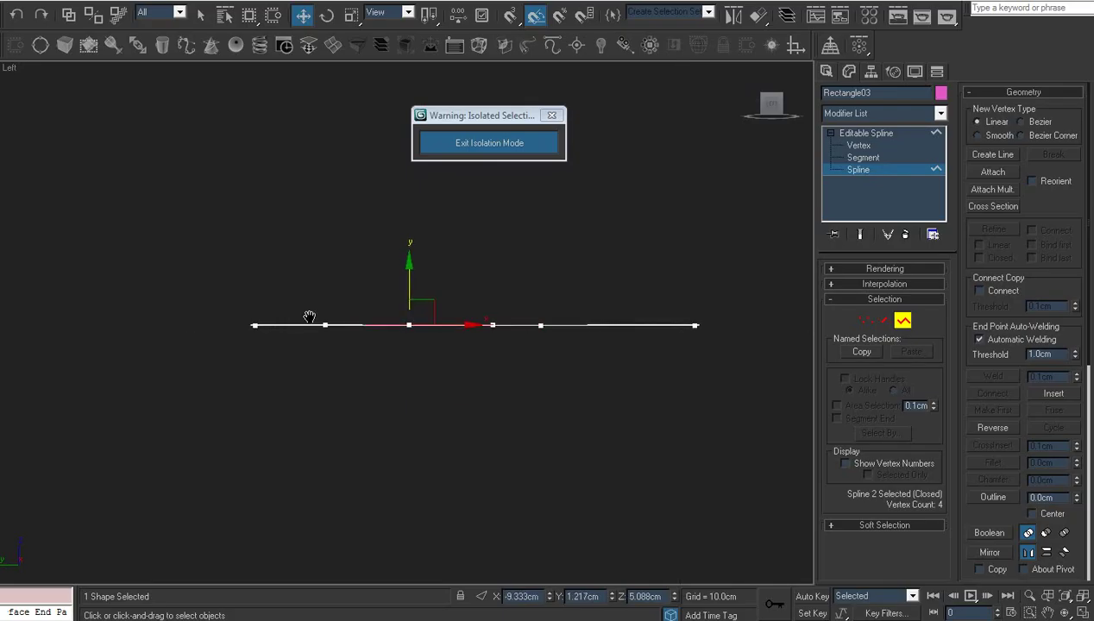
- Select both splines of the profile and scale them vertically to flatten them into one plane
{"action": "left_click_drag", "start_coordinate": [252, 371], "coordinate": [560, 321]}
{"action": "right_click", "coordinate": [617, 253]}
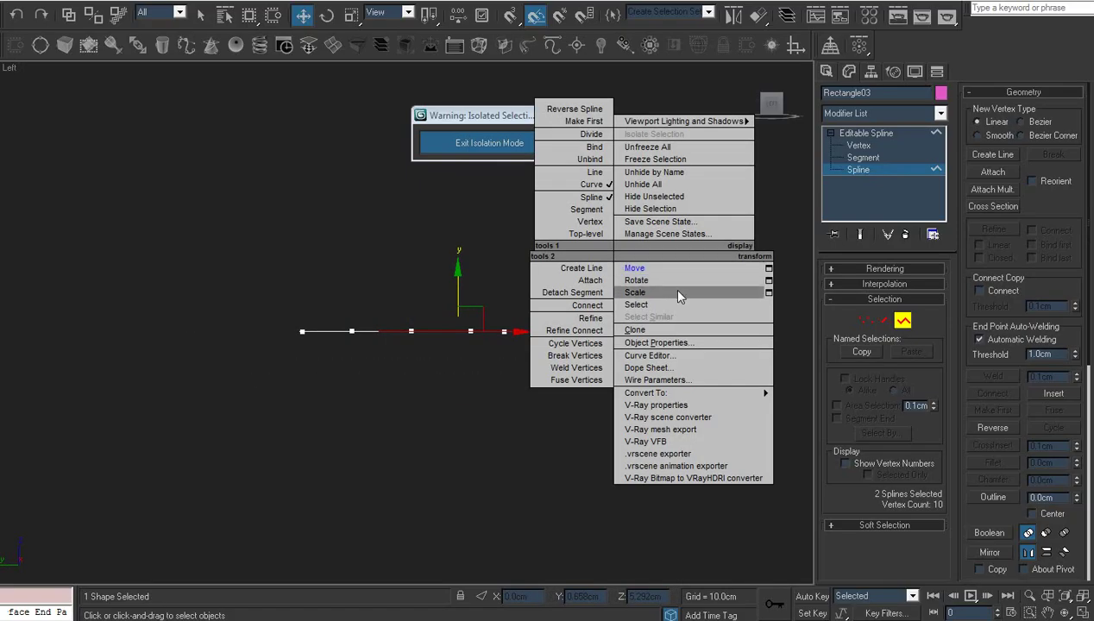
{"action": "left_click", "coordinate": [666, 292]}
{"action": "left_click_drag", "start_coordinate": [515, 451], "coordinate": [447, 560]}
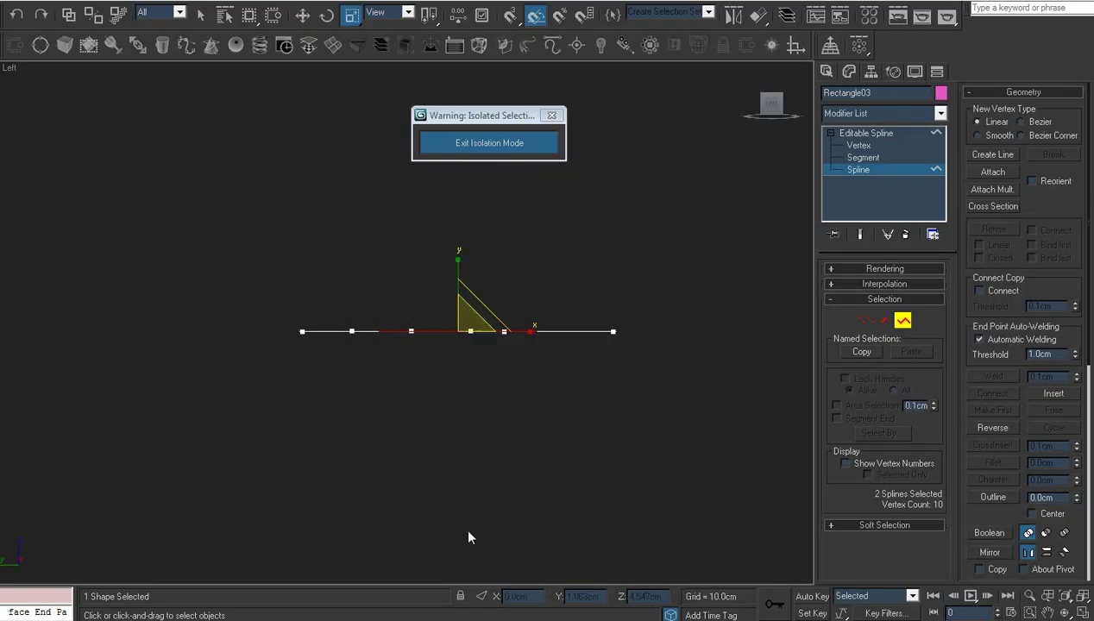
{"action": "left_click", "coordinate": [472, 474]}
- Convert the arch profile with its circular hole to an Editable Poly
{"action": "left_click", "coordinate": [1066, 613]}
{"action": "left_click_drag", "start_coordinate": [429, 328], "coordinate": [395, 378]}
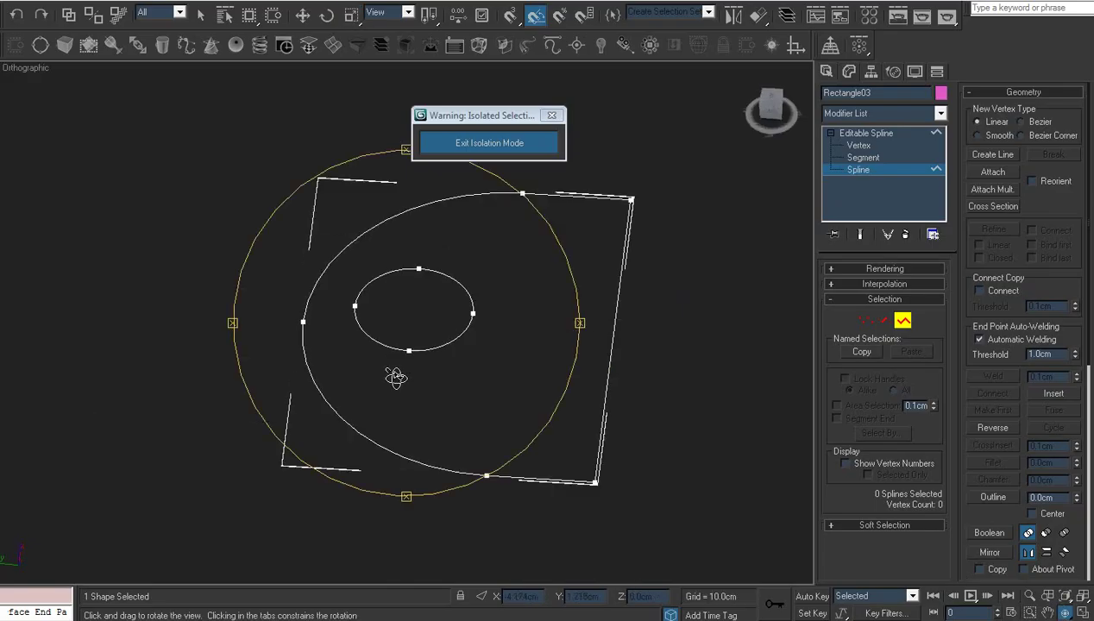
{"action": "right_click", "coordinate": [394, 380]}
{"action": "scroll", "coordinate": [521, 357], "scroll_direction": "up", "scroll_amount": 2}
{"action": "middle_click_drag", "start_coordinate": [493, 337], "coordinate": [457, 357]}
{"action": "right_click", "coordinate": [456, 356]}
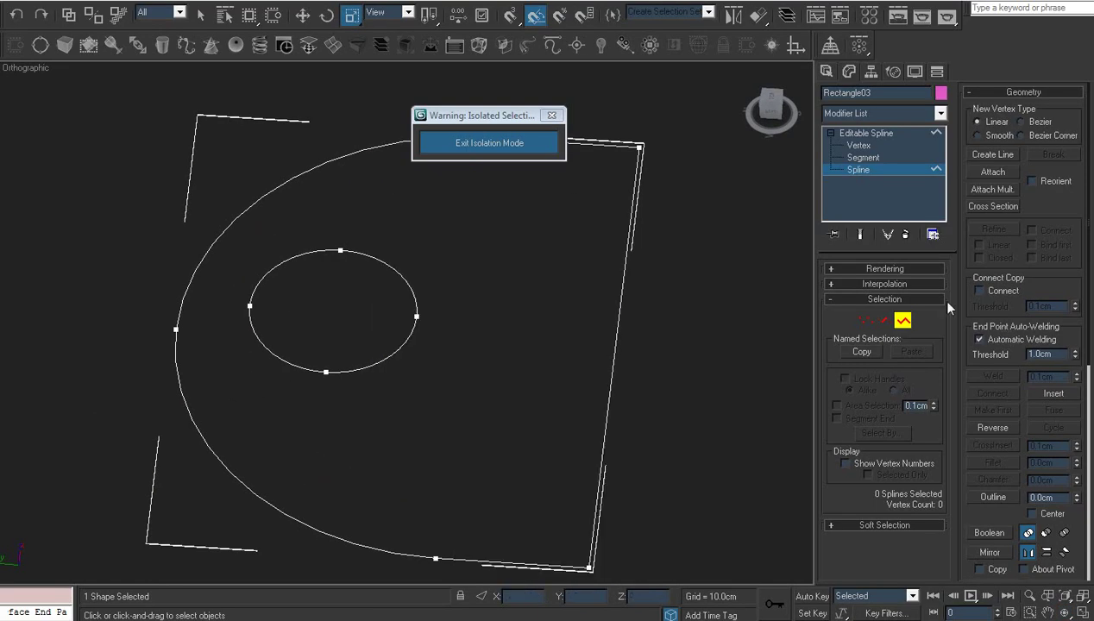
{"action": "left_click", "coordinate": [896, 284]}
{"action": "left_click", "coordinate": [896, 284]}
{"action": "right_click", "coordinate": [394, 310]}
{"action": "mouse_move", "coordinate": [525, 447]}
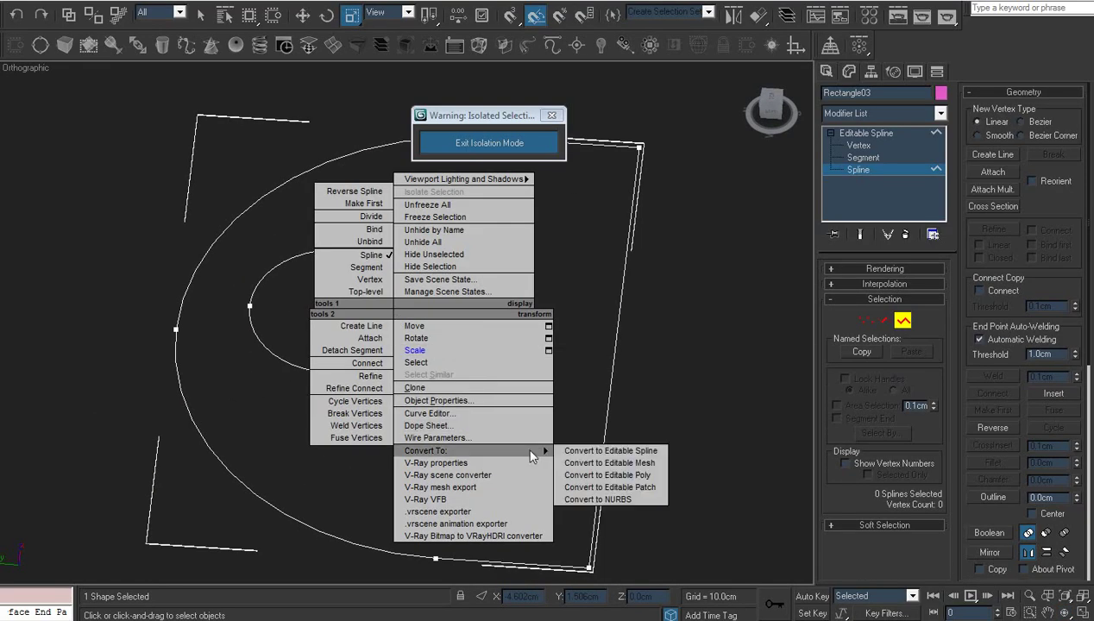
{"action": "left_click", "coordinate": [636, 477]}
{"action": "middle_click_drag", "start_coordinate": [513, 410], "coordinate": [506, 383]}
- Connect each of the two corners on the plate's straight side to a nearby vertex on the hole's rim
{"action": "key", "text": "1"}
{"action": "scroll", "coordinate": [525, 418], "scroll_direction": "down", "scroll_amount": 2}
{"action": "scroll", "coordinate": [542, 436], "scroll_direction": "up", "scroll_amount": 2}
{"action": "middle_click_drag", "start_coordinate": [463, 318], "coordinate": [445, 457]}
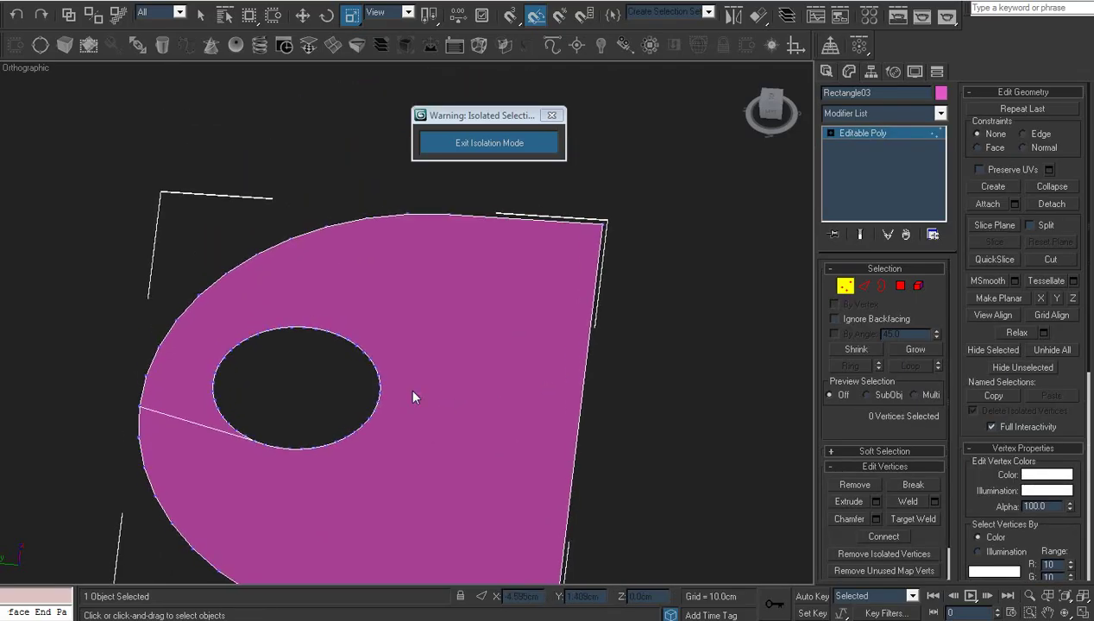
{"action": "middle_click_drag", "start_coordinate": [412, 390], "coordinate": [416, 402]}
{"action": "left_click_drag", "start_coordinate": [597, 251], "coordinate": [594, 253]}
{"action": "left_click", "coordinate": [373, 369], "text": "ctrl"}
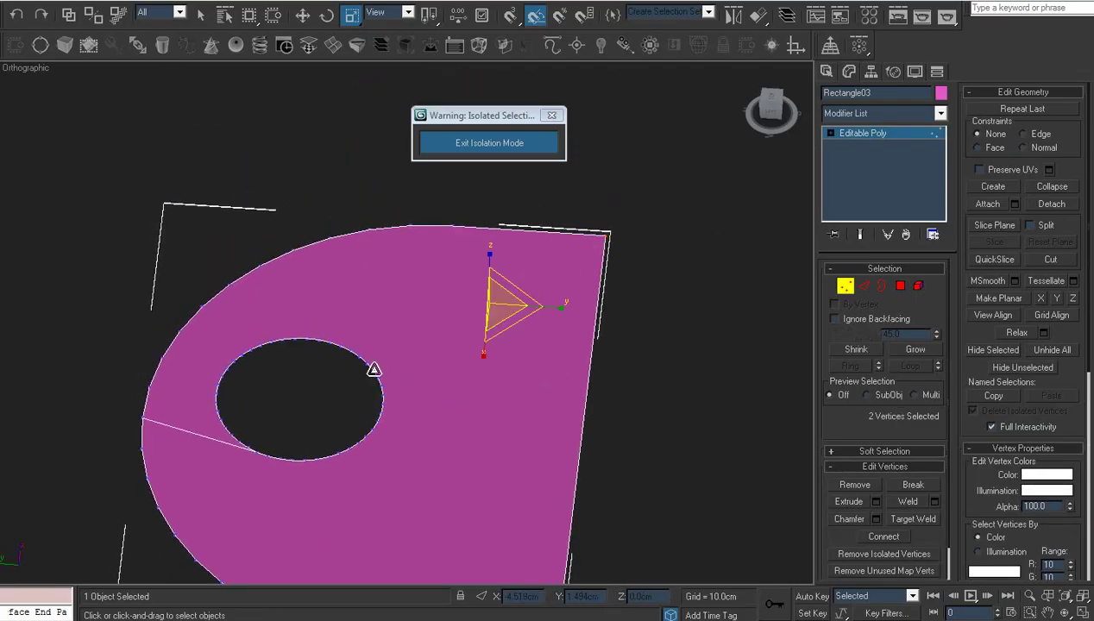
{"action": "middle_click_drag", "start_coordinate": [489, 406], "coordinate": [469, 286]}
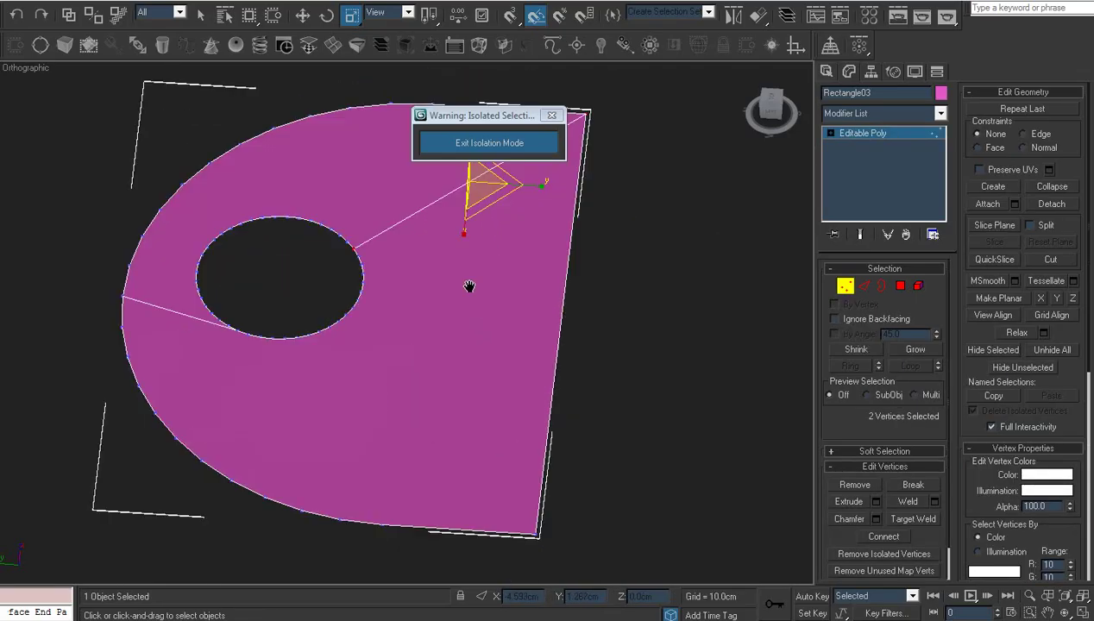
{"action": "left_click", "coordinate": [331, 327]}
{"action": "left_click_drag", "start_coordinate": [509, 520], "coordinate": [553, 552], "text": "ctrl"}
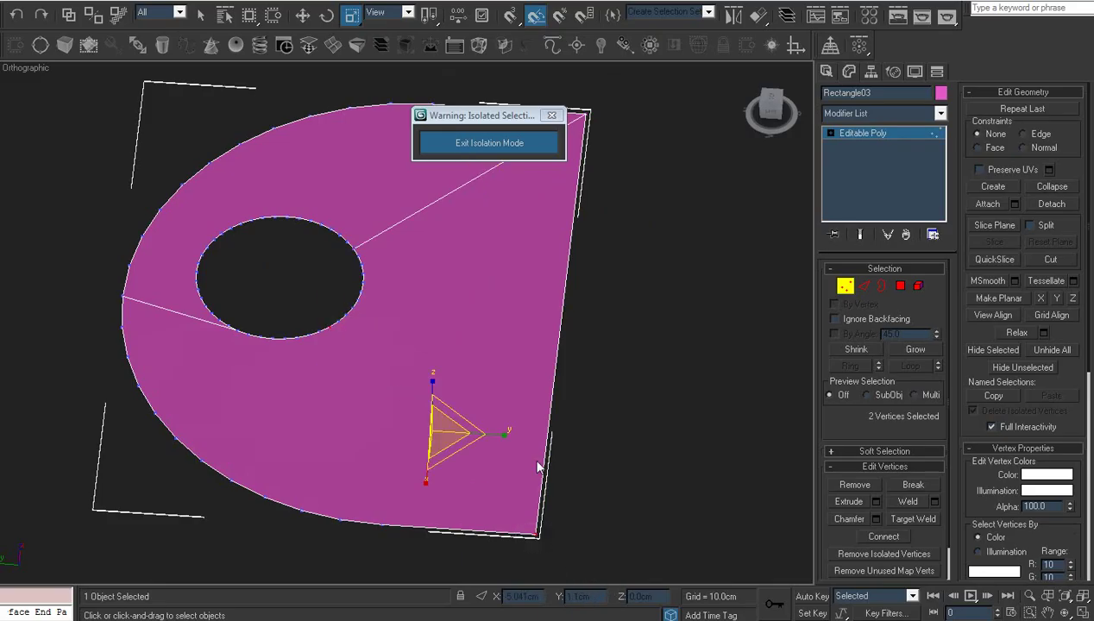
{"action": "key", "text": "ctrl+shift+e"}
{"action": "middle_click_drag", "start_coordinate": [474, 377], "coordinate": [564, 415]}
{"action": "scroll", "coordinate": [564, 415], "scroll_direction": "down", "scroll_amount": 2}
- Select all three polygons of the plate and inset them as a group by 0.01 cm
{"action": "key", "text": "4"}
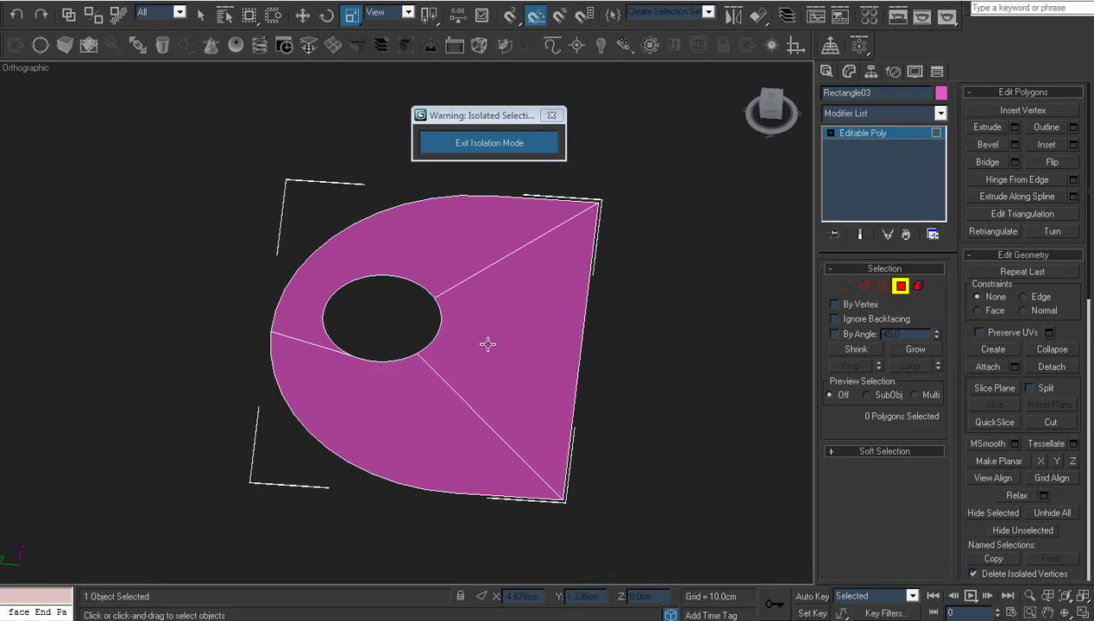
{"action": "left_click", "coordinate": [488, 345]}
{"action": "left_click", "coordinate": [417, 390], "text": "ctrl"}
{"action": "left_click", "coordinate": [303, 324], "text": "ctrl"}
{"action": "scroll", "coordinate": [477, 379], "scroll_direction": "up", "scroll_amount": 2}
{"action": "right_click", "coordinate": [509, 287]}
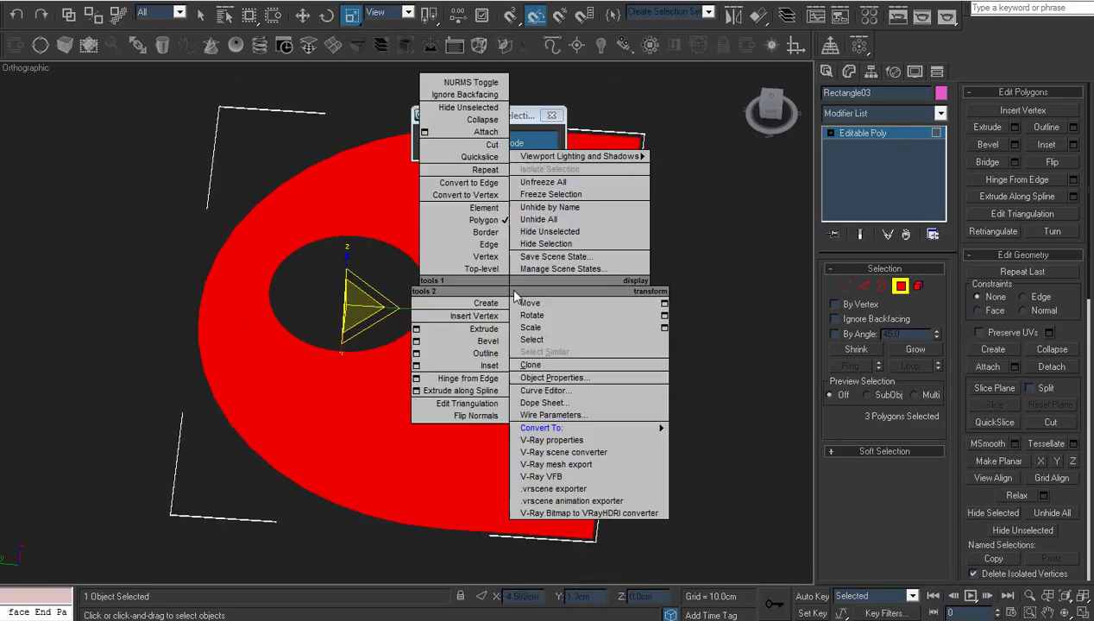
{"action": "left_click", "coordinate": [416, 365]}
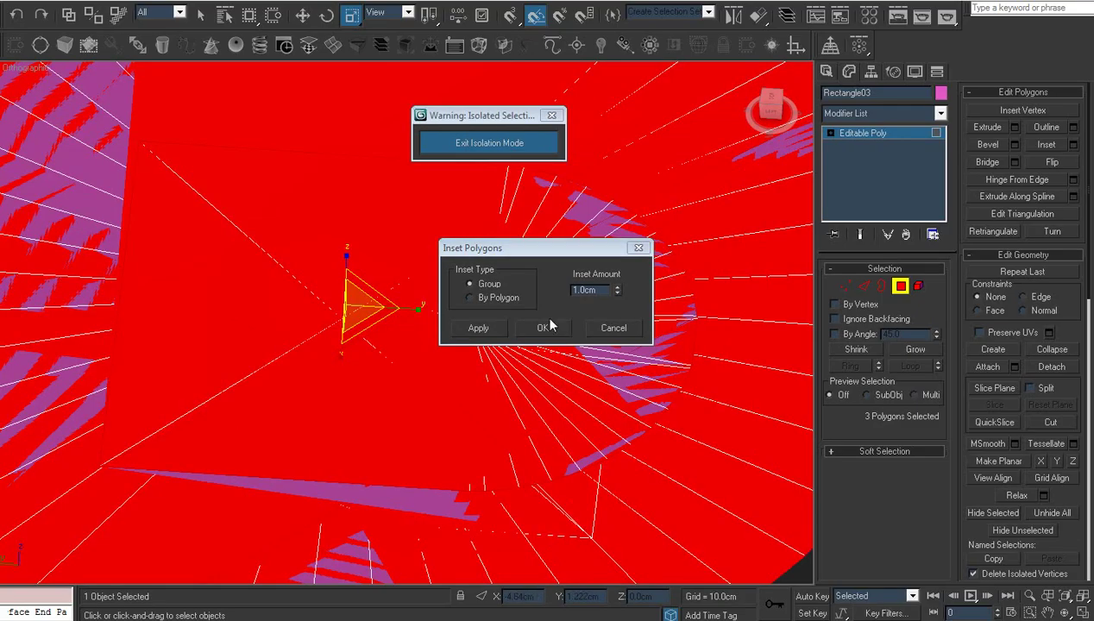
{"action": "right_click", "coordinate": [616, 288]}
{"action": "left_click", "coordinate": [616, 289]}
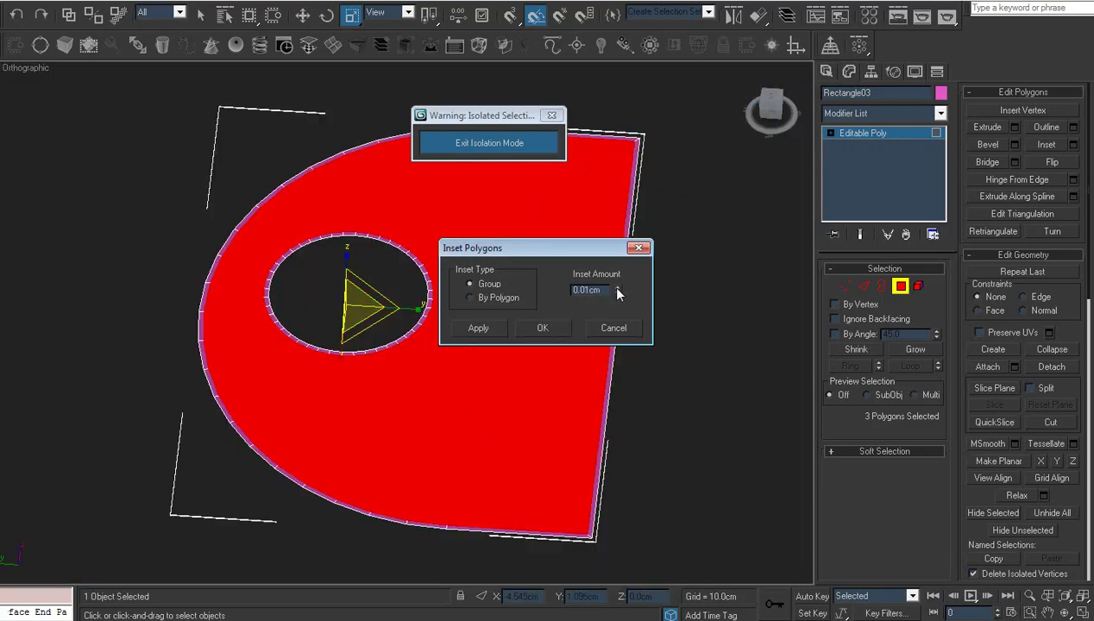
{"action": "left_click", "coordinate": [555, 331]}
- Connect a vertex on the upper part of the hole's rim to the arch's inset border above it
{"action": "scroll", "coordinate": [489, 371], "scroll_direction": "up", "scroll_amount": 3}
{"action": "key", "text": "1"}
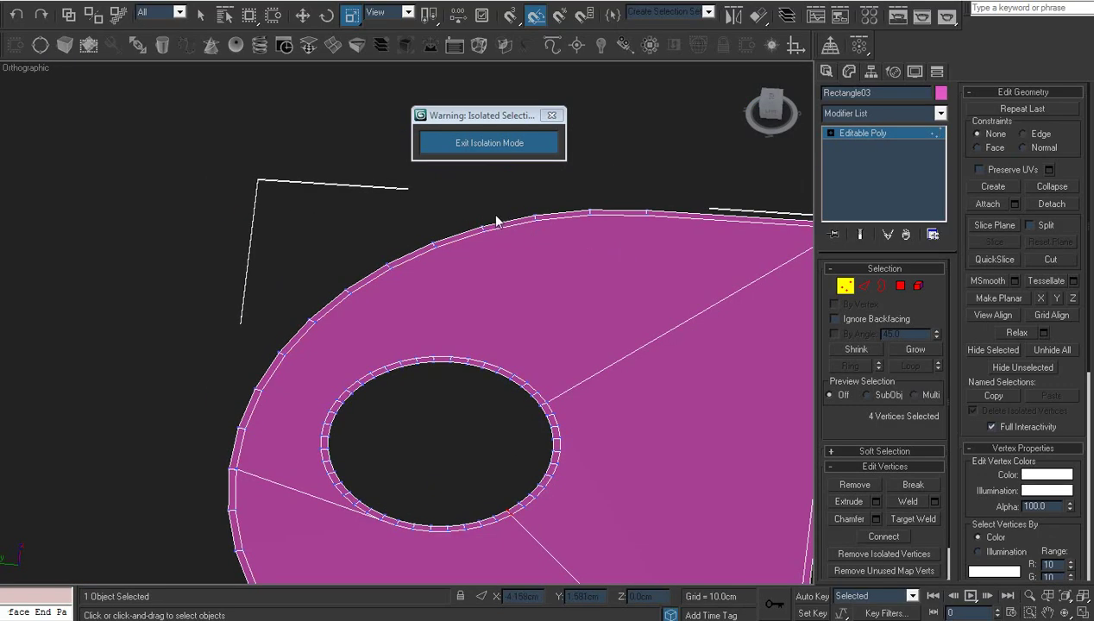
{"action": "left_click_drag", "start_coordinate": [496, 215], "coordinate": [472, 244]}
{"action": "left_click_drag", "start_coordinate": [447, 352], "coordinate": [453, 375], "text": "ctrl"}
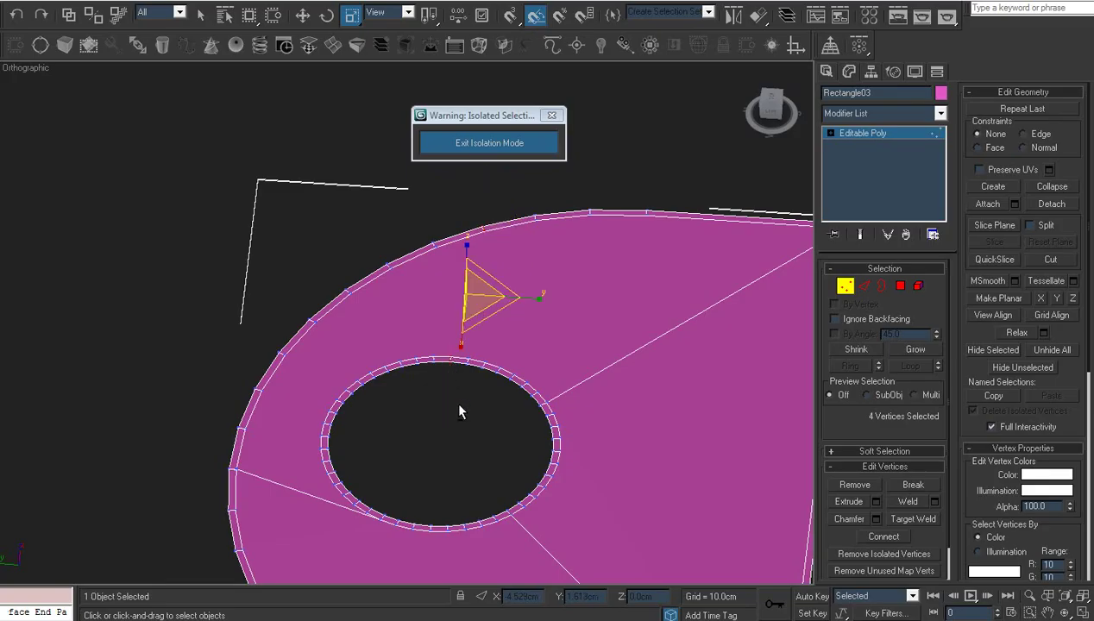
{"action": "key", "text": "ctrl+shift+e"}
{"action": "left_click", "coordinate": [459, 405]}
- Connect a vertex on the lower part of the hole's rim to the arch's inset border below it
{"action": "scroll", "coordinate": [460, 406], "scroll_direction": "down", "scroll_amount": 4}
{"action": "middle_click_drag", "start_coordinate": [461, 397], "coordinate": [463, 376]}
{"action": "scroll", "coordinate": [463, 377], "scroll_direction": "up", "scroll_amount": 2}
{"action": "middle_click_drag", "start_coordinate": [463, 376], "coordinate": [477, 353]}
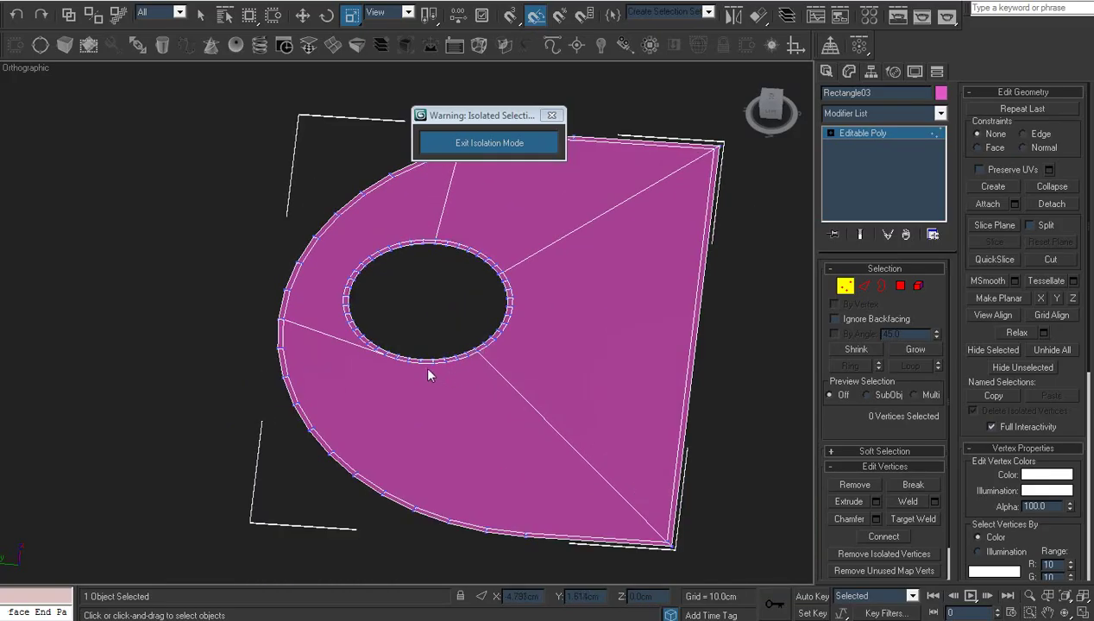
{"action": "left_click", "coordinate": [434, 361]}
{"action": "left_click_drag", "start_coordinate": [478, 519], "coordinate": [496, 539], "text": "ctrl"}
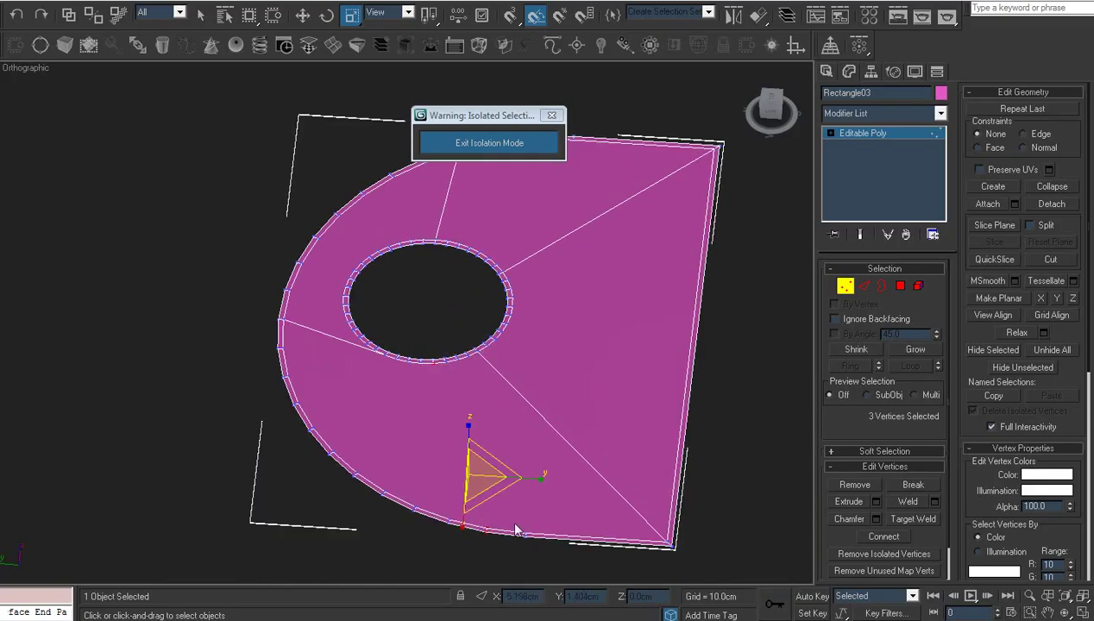
{"action": "key", "text": "ctrl+shift+e"}
{"action": "left_click", "coordinate": [782, 264]}
- Try a Shell modifier on the plate to give it thickness, and delete the modifier
{"action": "left_click", "coordinate": [831, 133]}
{"action": "left_click", "coordinate": [848, 134]}
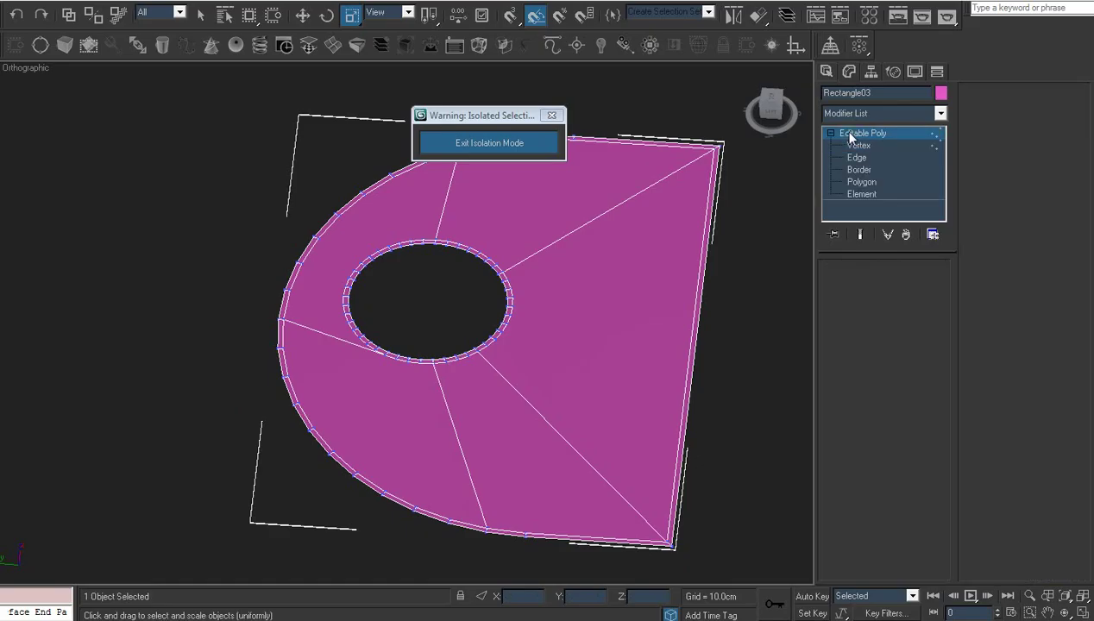
{"action": "key", "text": "z"}
{"action": "left_click", "coordinate": [911, 115]}
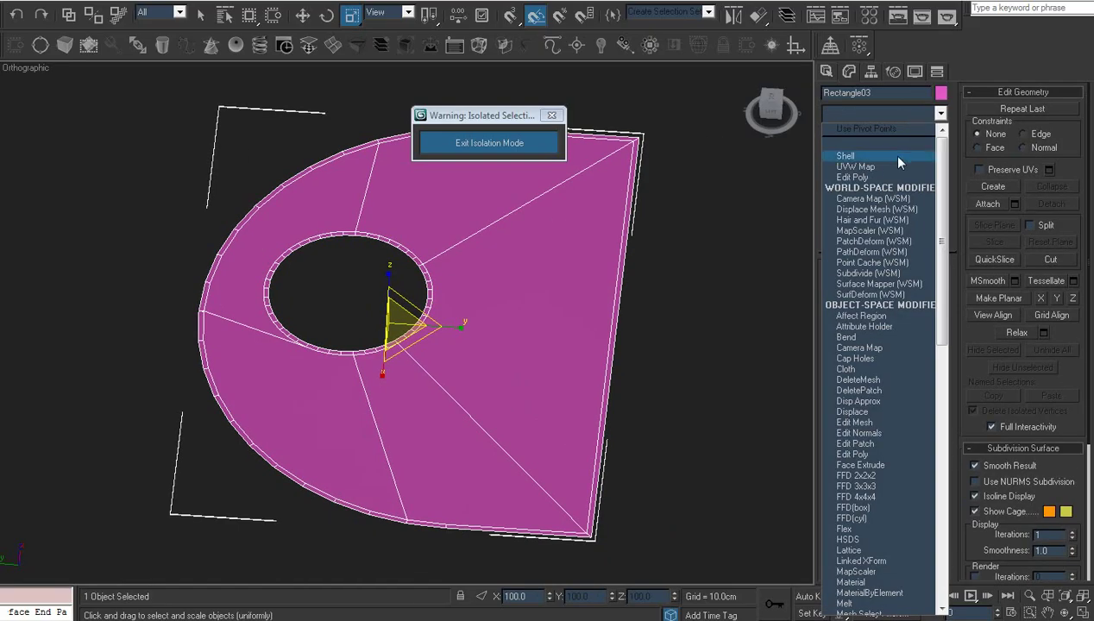
{"action": "left_click", "coordinate": [898, 157]}
{"action": "right_click", "coordinate": [897, 133]}
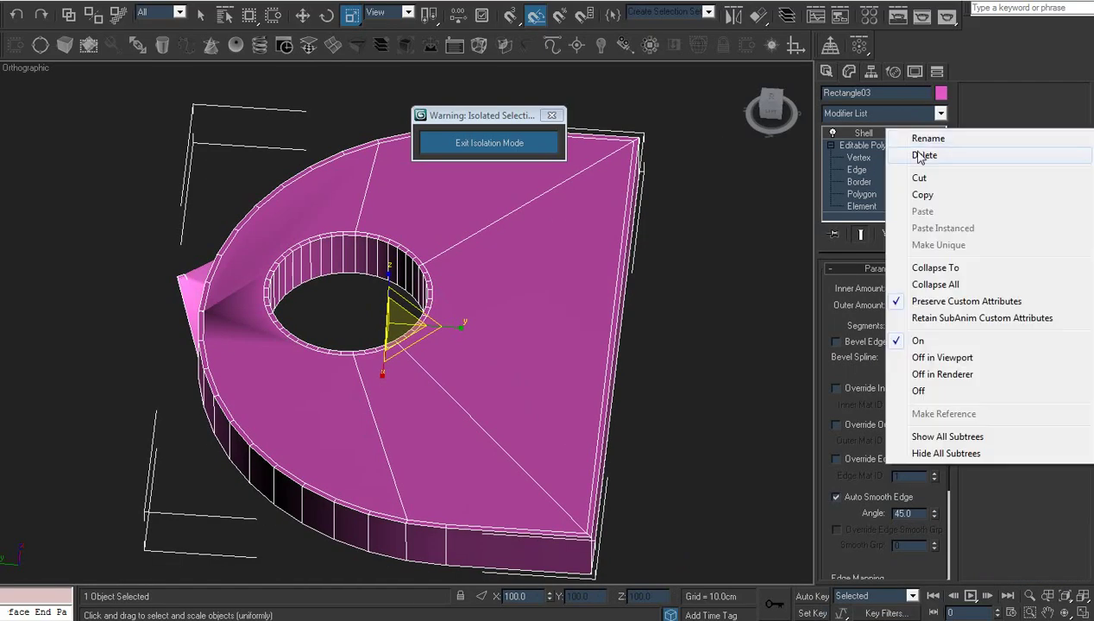
{"action": "left_click", "coordinate": [919, 155]}
- Select the whole plate at Element level and examine the surface around the arch's outermost point
{"action": "middle_click_drag", "start_coordinate": [503, 317], "coordinate": [628, 396]}
{"action": "scroll", "coordinate": [628, 396], "scroll_direction": "up", "scroll_amount": 3}
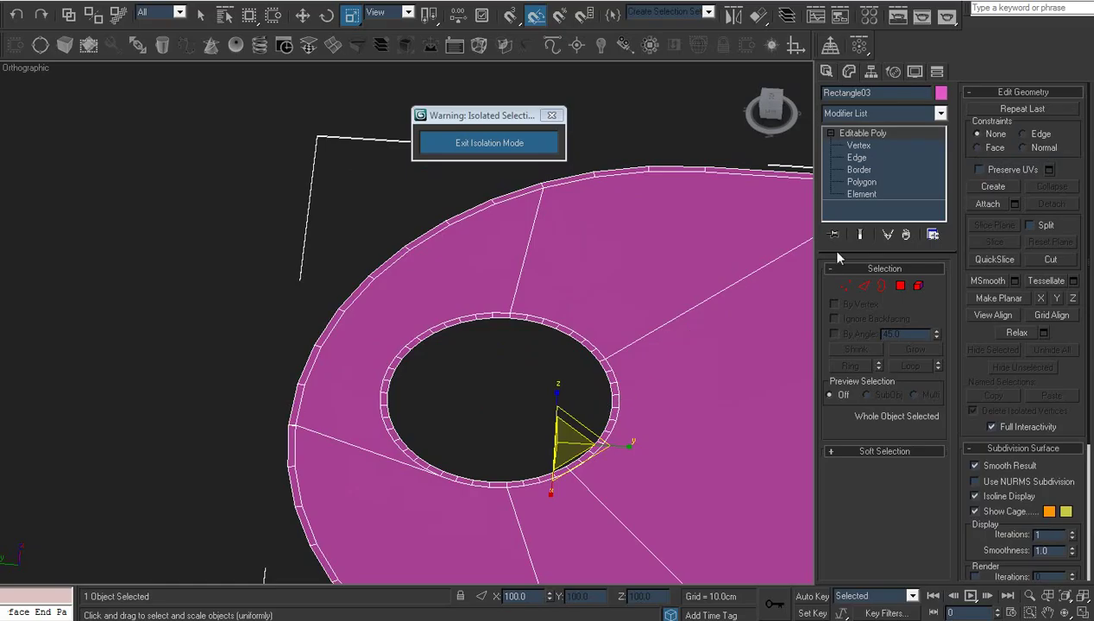
{"action": "left_click", "coordinate": [861, 194]}
{"action": "left_click", "coordinate": [637, 289]}
{"action": "key", "text": "ctrl+a"}
{"action": "middle_click_drag", "start_coordinate": [270, 421], "coordinate": [415, 330]}
{"action": "scroll", "coordinate": [415, 329], "scroll_direction": "up", "scroll_amount": 5}
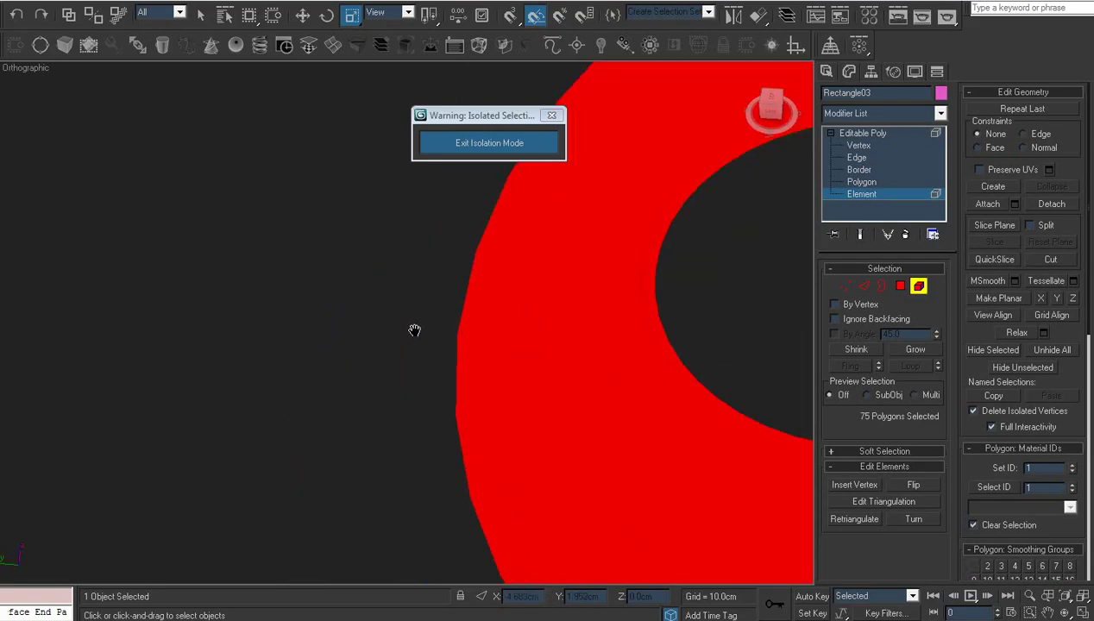
- Select the two close vertices on the inset border at the arch's outermost point and collapse them
{"action": "key", "text": "1"}
{"action": "left_click_drag", "start_coordinate": [473, 316], "coordinate": [430, 360]}
{"action": "key", "text": "z"}
{"action": "left_click_drag", "start_coordinate": [596, 313], "coordinate": [677, 434]}
{"action": "scroll", "coordinate": [677, 433], "scroll_direction": "down", "scroll_amount": 2}
{"action": "middle_click_drag", "start_coordinate": [677, 433], "coordinate": [537, 415]}
{"action": "right_click", "coordinate": [463, 391]}
{"action": "left_click", "coordinate": [422, 225]}
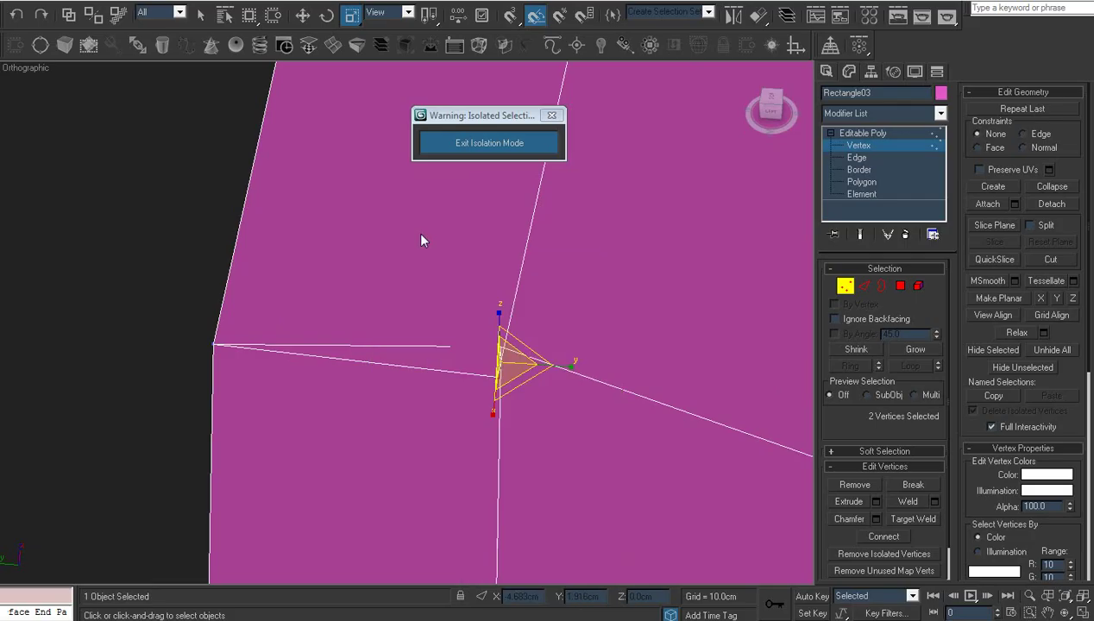
{"action": "left_click", "coordinate": [567, 292]}
- Connect another hole rim vertex to the arch border, between the upper connecting edge and the arch's outermost point
{"action": "scroll", "coordinate": [599, 380], "scroll_direction": "down", "scroll_amount": 10}
{"action": "middle_click_drag", "start_coordinate": [615, 400], "coordinate": [540, 405]}
{"action": "scroll", "coordinate": [497, 437], "scroll_direction": "up", "scroll_amount": 6}
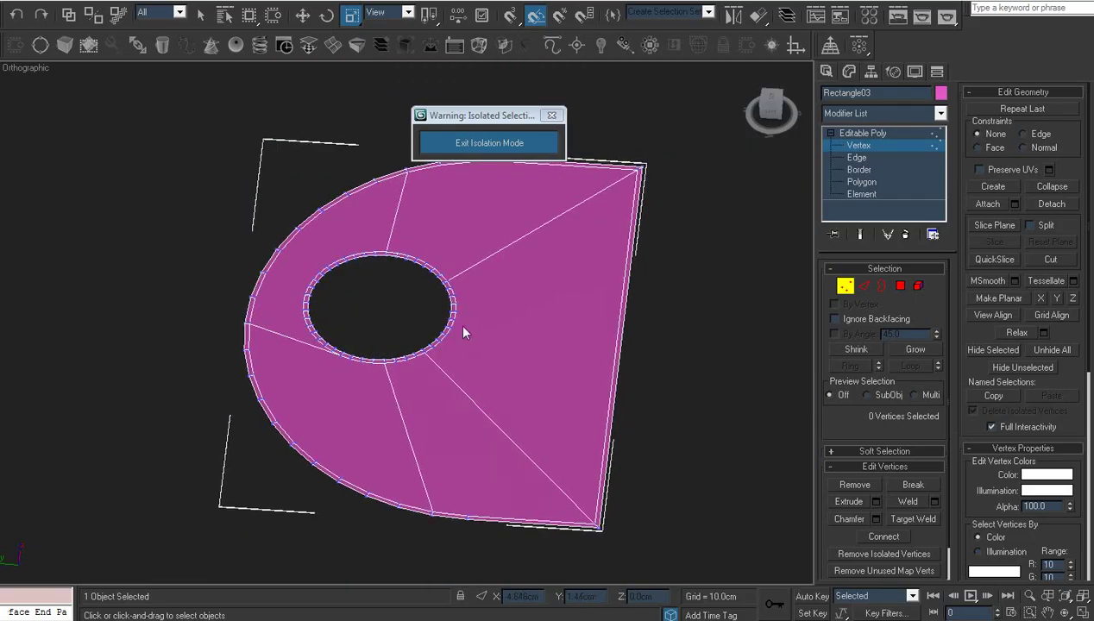
{"action": "left_click_drag", "start_coordinate": [297, 288], "coordinate": [364, 408]}
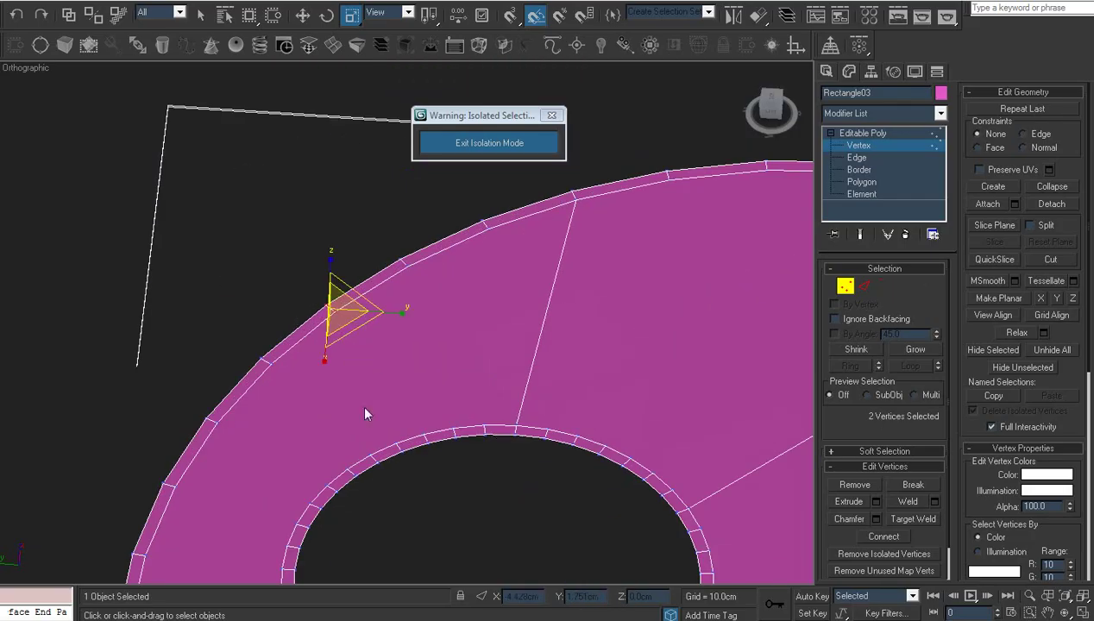
{"action": "left_click_drag", "start_coordinate": [385, 474], "coordinate": [386, 474], "text": "ctrl"}
{"action": "key", "text": "ctrl+shift+e"}
{"action": "left_click", "coordinate": [386, 474]}
- Add one more connecting edge from the hole's rim to the arch border, just above the arch's outermost point
{"action": "scroll", "coordinate": [386, 474], "scroll_direction": "down", "scroll_amount": 6}
{"action": "middle_click_drag", "start_coordinate": [386, 473], "coordinate": [377, 390]}
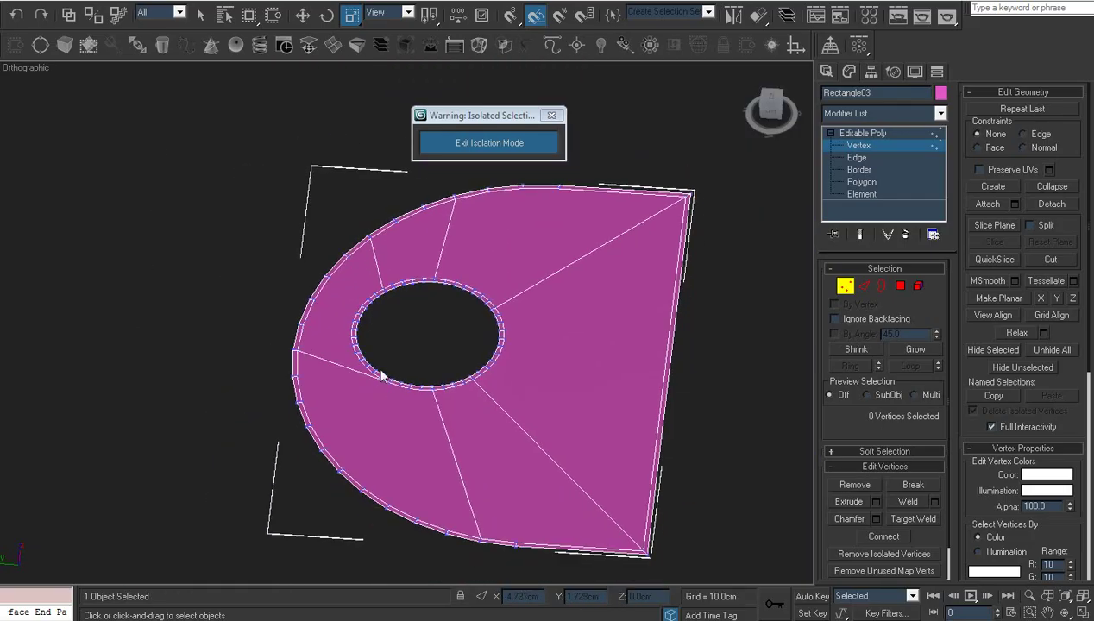
{"action": "scroll", "coordinate": [380, 374], "scroll_direction": "up", "scroll_amount": 5}
{"action": "left_click_drag", "start_coordinate": [261, 466], "coordinate": [261, 469]}
{"action": "left_click_drag", "start_coordinate": [402, 505], "coordinate": [456, 524], "text": "ctrl"}
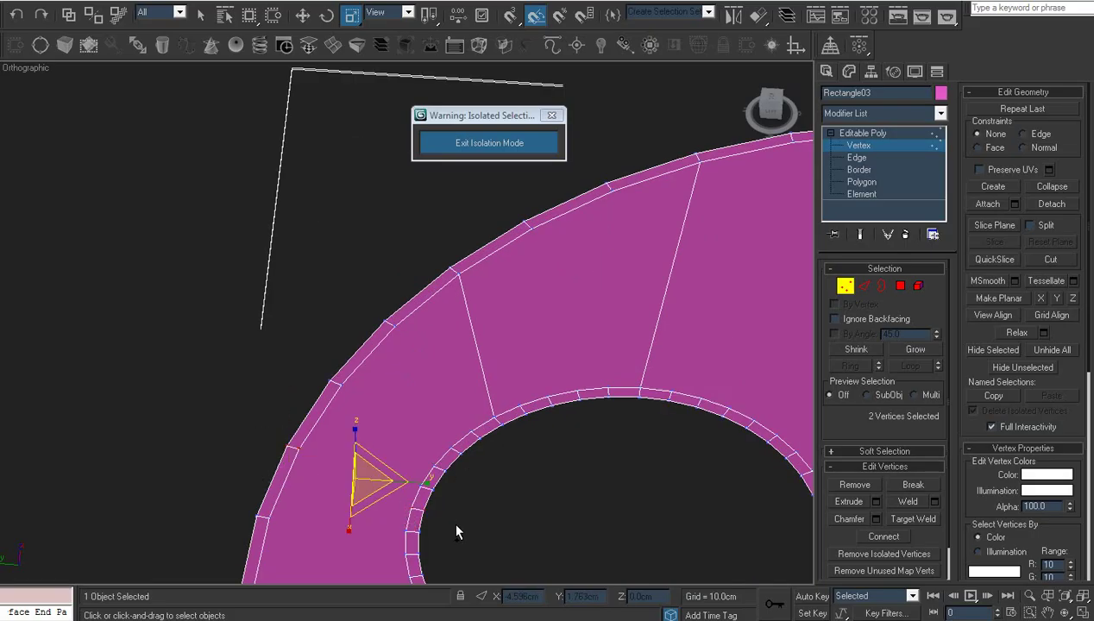
{"action": "key", "text": "ctrl+shift+e"}
{"action": "left_click", "coordinate": [456, 525]}
- Give the hinge plate thickness with a Shell modifier at 0.11 cm inner amount and convert it back to an Editable Poly
{"action": "scroll", "coordinate": [459, 527], "scroll_direction": "down", "scroll_amount": 3}
{"action": "scroll", "coordinate": [460, 529], "scroll_direction": "down", "scroll_amount": 4}
{"action": "middle_click_drag", "start_coordinate": [498, 509], "coordinate": [379, 446]}
{"action": "scroll", "coordinate": [707, 333], "scroll_direction": "up", "scroll_amount": 1}
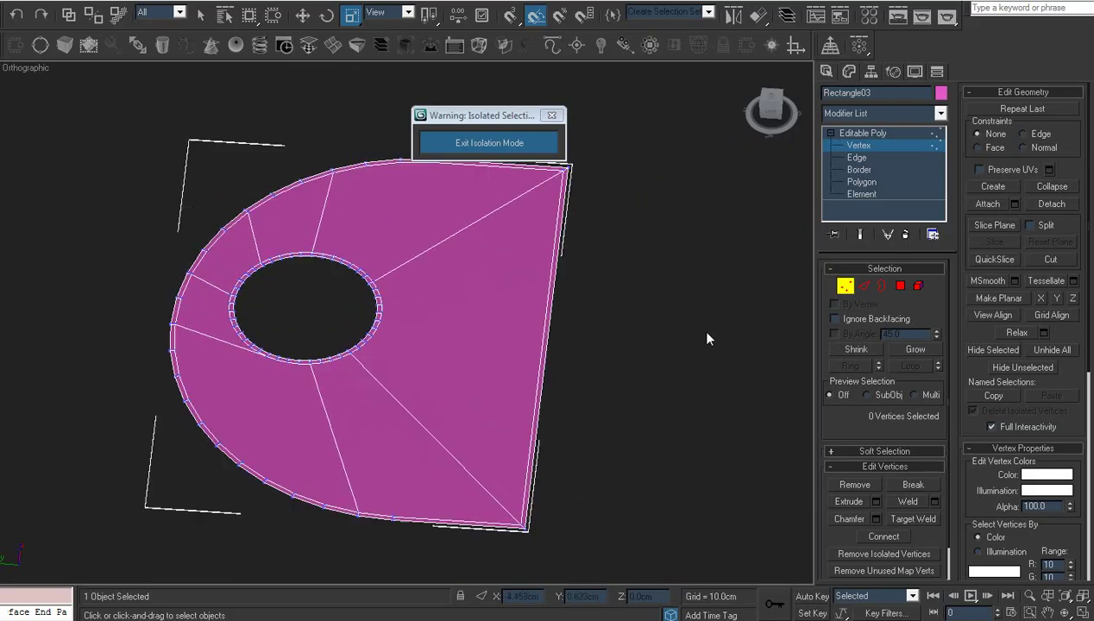
{"action": "left_click", "coordinate": [857, 135]}
{"action": "left_click", "coordinate": [863, 113]}
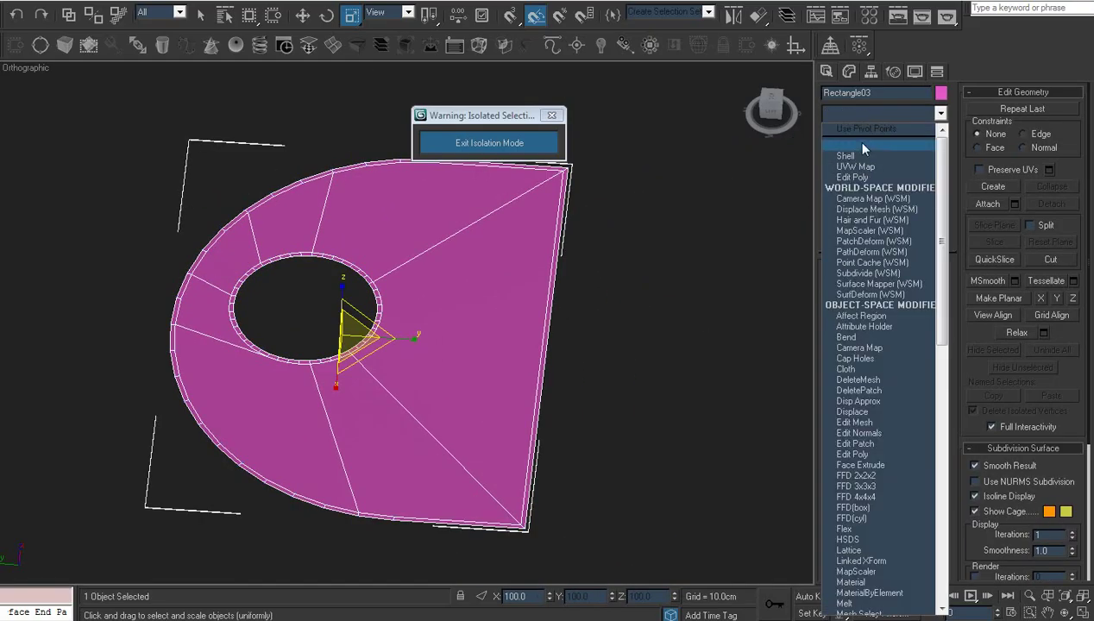
{"action": "left_click", "coordinate": [863, 156]}
{"action": "scroll", "coordinate": [423, 451], "scroll_direction": "down", "scroll_amount": 2}
{"action": "middle_click_drag", "start_coordinate": [424, 451], "coordinate": [446, 463]}
{"action": "right_click", "coordinate": [446, 463]}
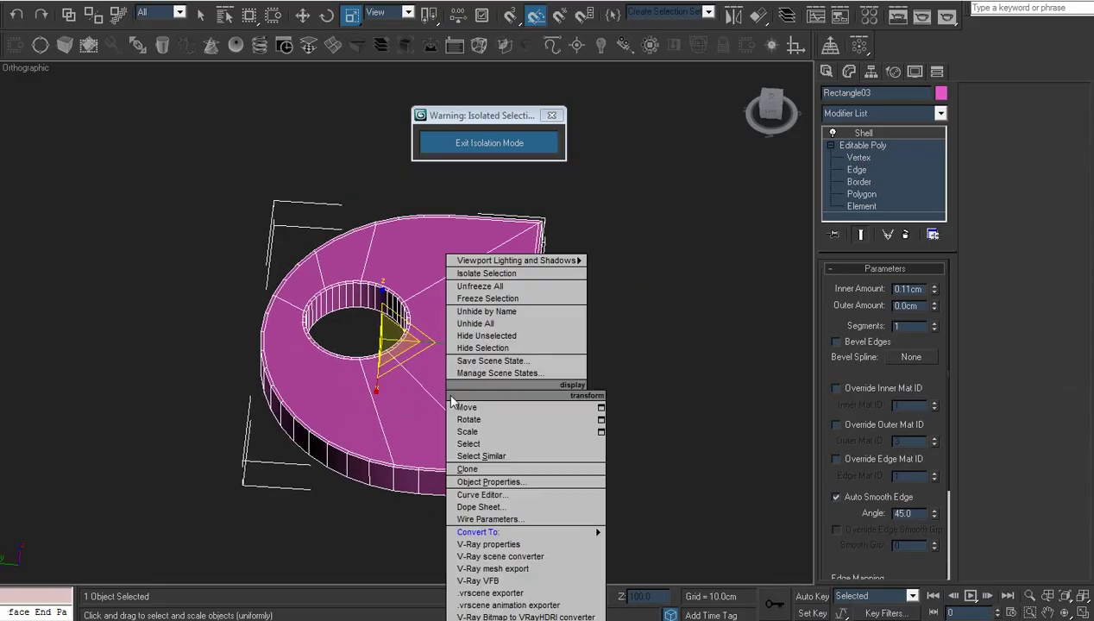
{"action": "mouse_move", "coordinate": [586, 531]}
{"action": "left_click", "coordinate": [657, 545]}
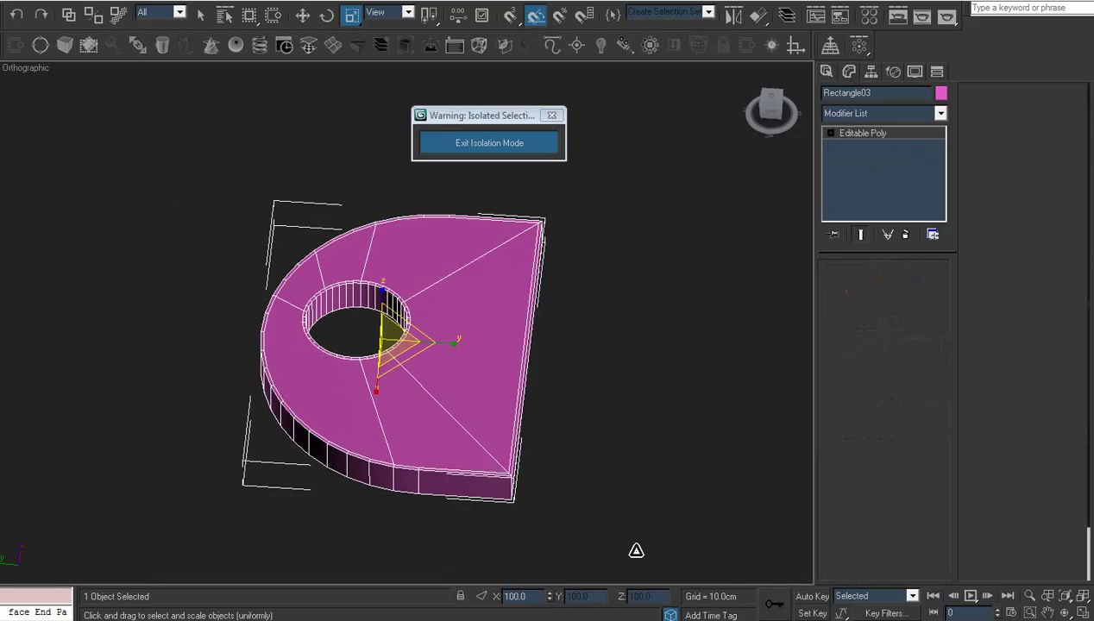
- Exit isolation and frame the thickened plate beside the purple bracket in the Left view
{"action": "scroll", "coordinate": [511, 427], "scroll_direction": "down", "scroll_amount": 2}
{"action": "left_click", "coordinate": [514, 143]}
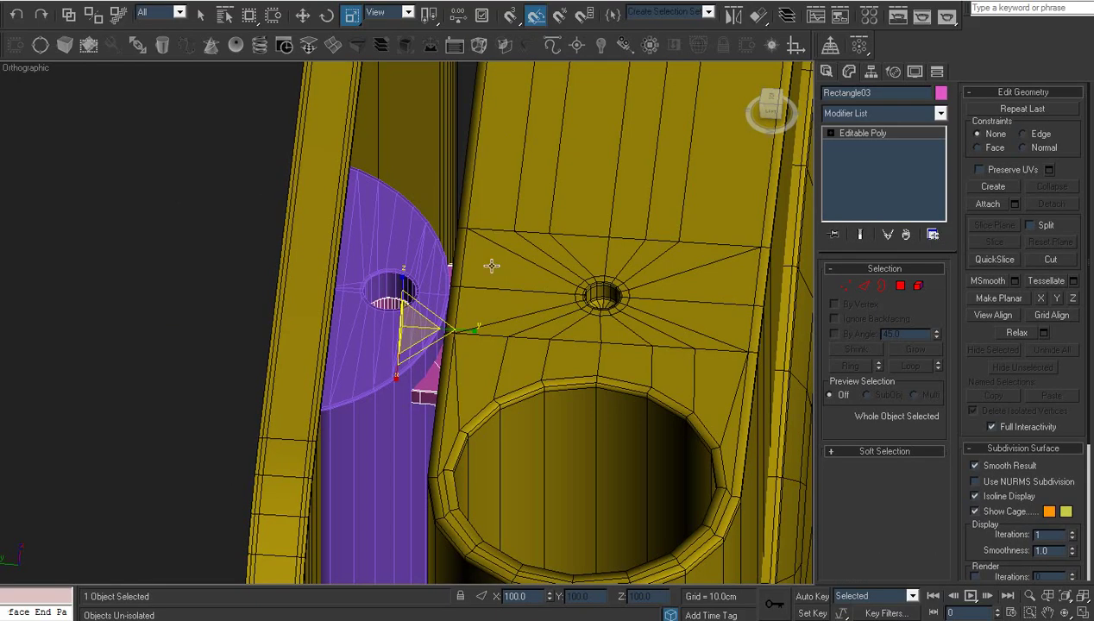
{"action": "key", "text": "l"}
{"action": "key", "text": "g"}
{"action": "key", "text": "z"}
{"action": "scroll", "coordinate": [496, 287], "scroll_direction": "down", "scroll_amount": 8}
{"action": "middle_click_drag", "start_coordinate": [496, 290], "coordinate": [476, 331]}
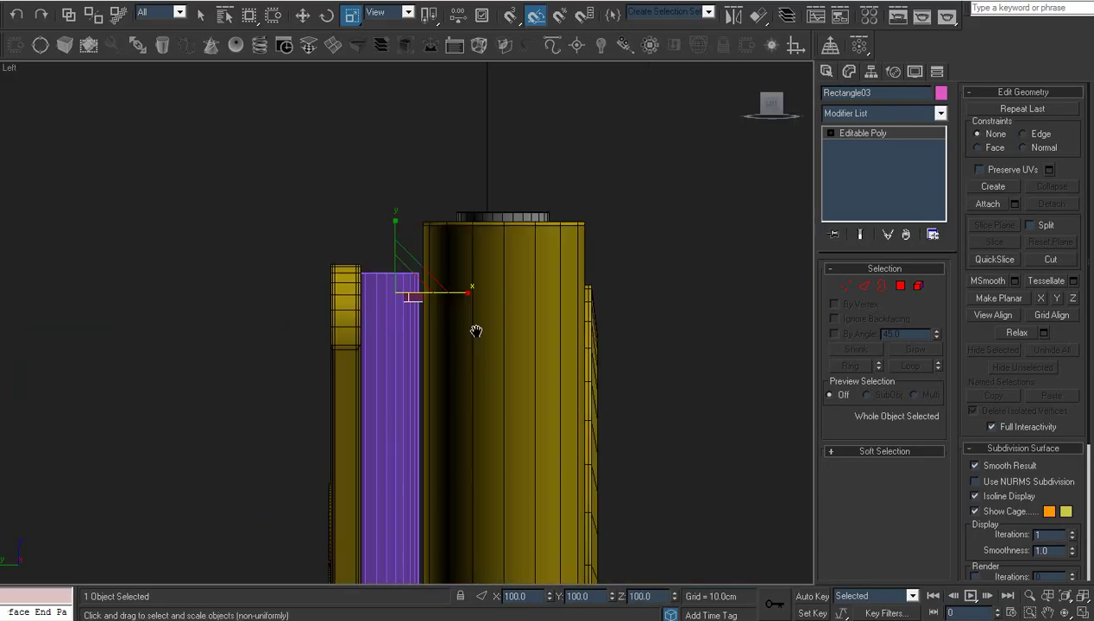
- At Vertex level with wireframe display, select all the vertices on the plate's lower face
{"action": "key", "text": "1"}
{"action": "scroll", "coordinate": [478, 375], "scroll_direction": "up", "scroll_amount": 4}
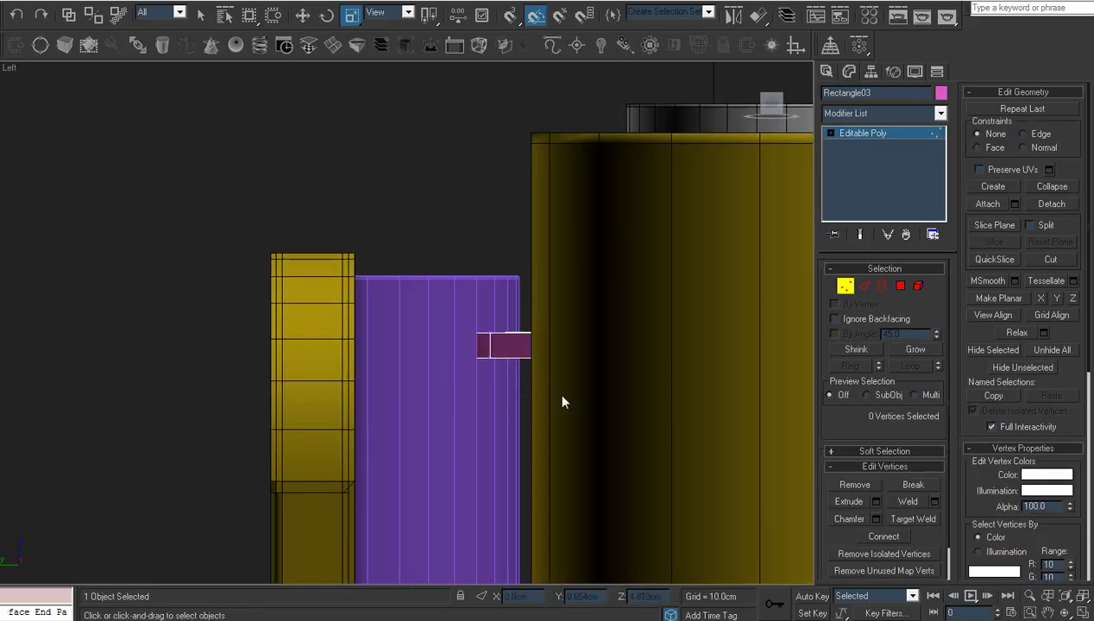
{"action": "scroll", "coordinate": [553, 371], "scroll_direction": "down", "scroll_amount": 4}
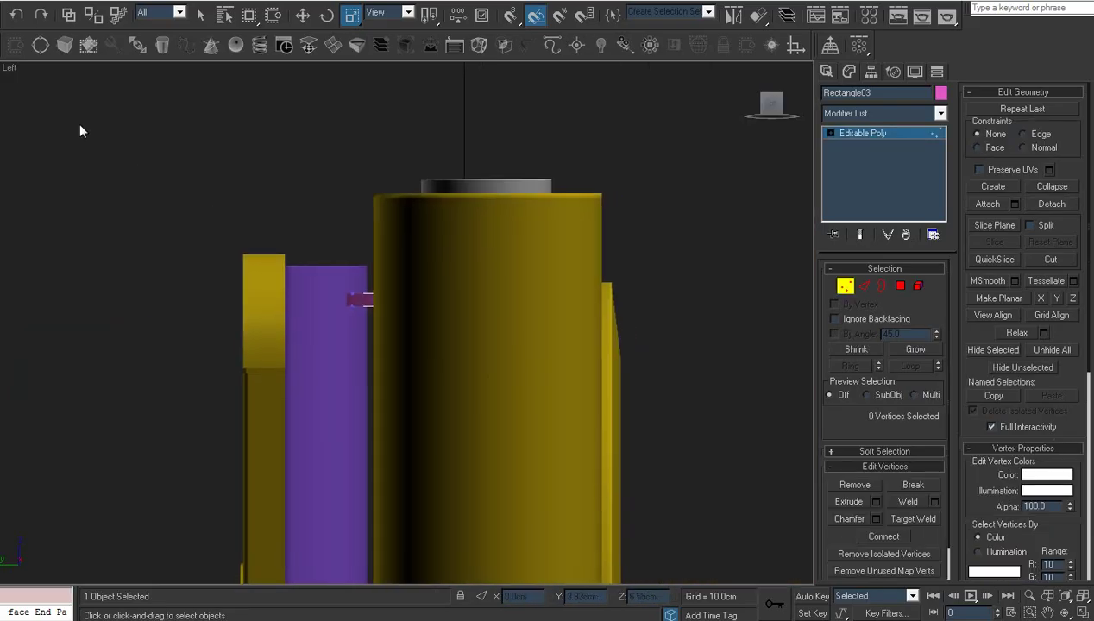
{"action": "right_click", "coordinate": [8, 68]}
{"action": "left_click", "coordinate": [50, 114]}
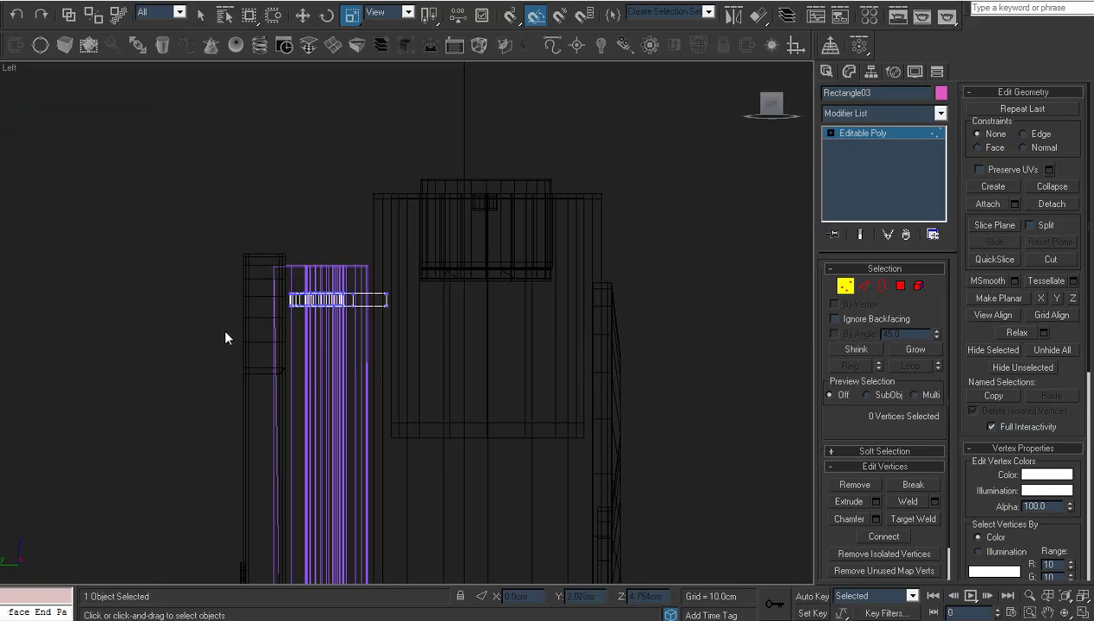
{"action": "left_click_drag", "start_coordinate": [277, 305], "coordinate": [421, 332]}
- Move the selected lower vertices straight down to about Z -4.53 cm, near the bracket's lower end
{"action": "scroll", "coordinate": [440, 438], "scroll_direction": "down", "scroll_amount": 4}
{"action": "middle_click_drag", "start_coordinate": [441, 438], "coordinate": [450, 300]}
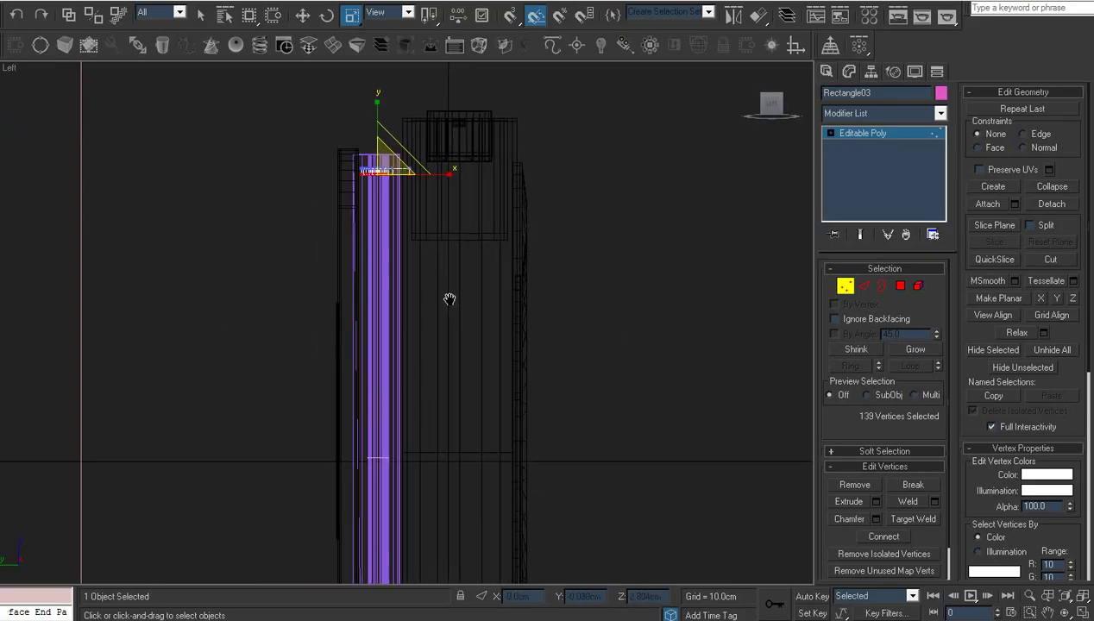
{"action": "right_click", "coordinate": [451, 300]}
{"action": "left_click", "coordinate": [467, 314]}
{"action": "scroll", "coordinate": [466, 320], "scroll_direction": "down", "scroll_amount": 3}
{"action": "left_click_drag", "start_coordinate": [391, 208], "coordinate": [425, 480]}
{"action": "key", "text": "z"}
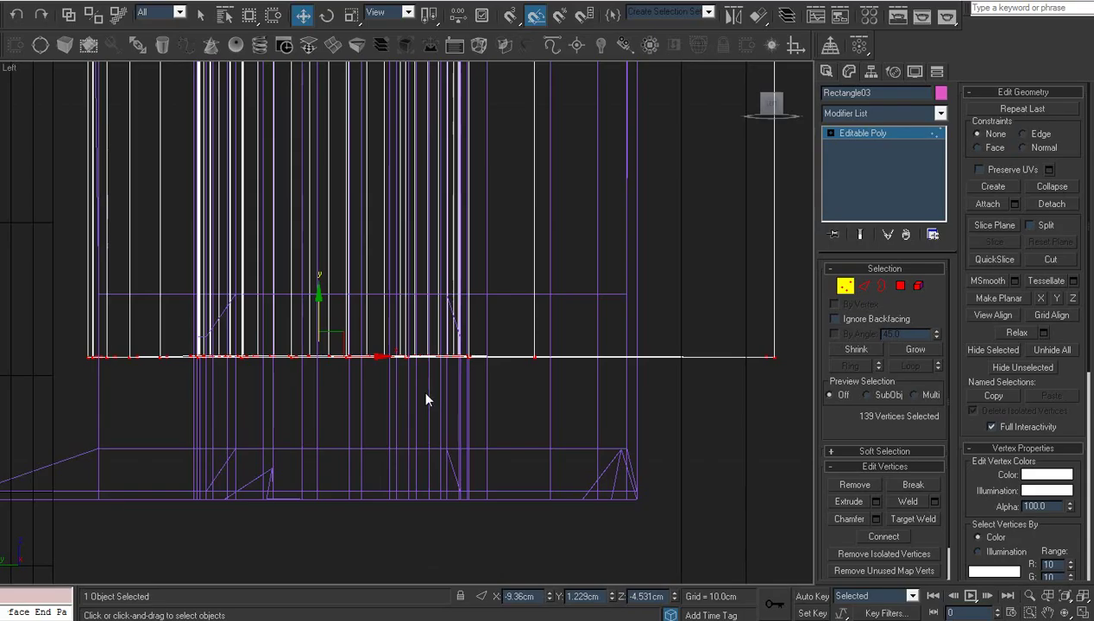
{"action": "middle_click_drag", "start_coordinate": [425, 392], "coordinate": [434, 457]}
{"action": "left_click_drag", "start_coordinate": [330, 370], "coordinate": [330, 363]}
{"action": "scroll", "coordinate": [480, 345], "scroll_direction": "down", "scroll_amount": 5}
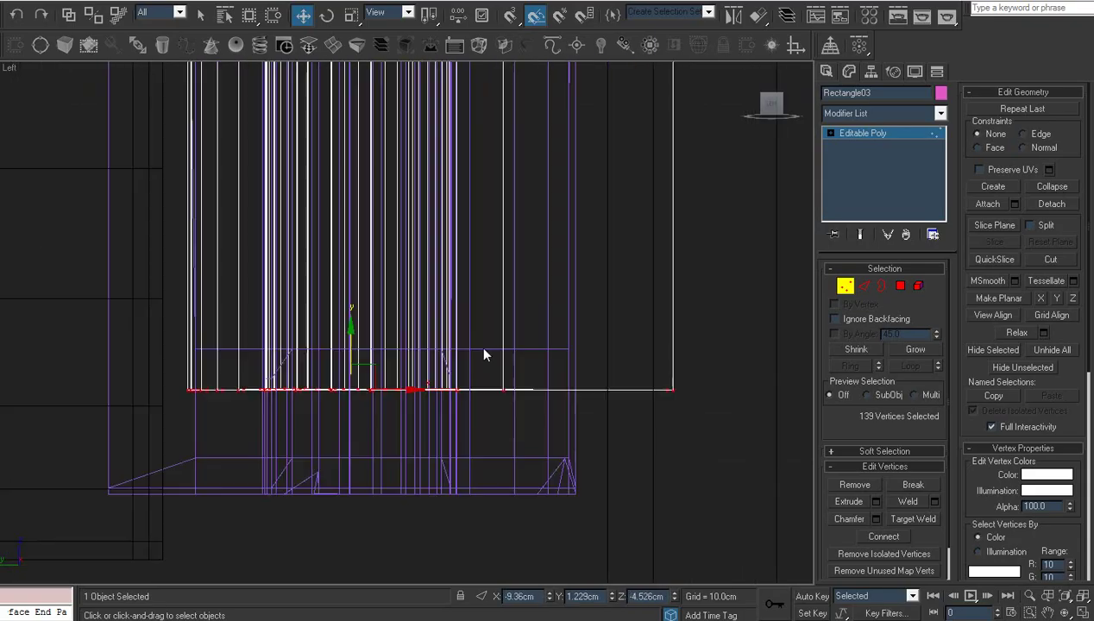
{"action": "middle_click_drag", "start_coordinate": [478, 294], "coordinate": [478, 432]}
{"action": "scroll", "coordinate": [478, 432], "scroll_direction": "down", "scroll_amount": 1}
- Switch to Smooth + Highlights shading and examine the stretched hinge block's upper end beside the bracket from an angle
{"action": "left_click", "coordinate": [12, 68]}
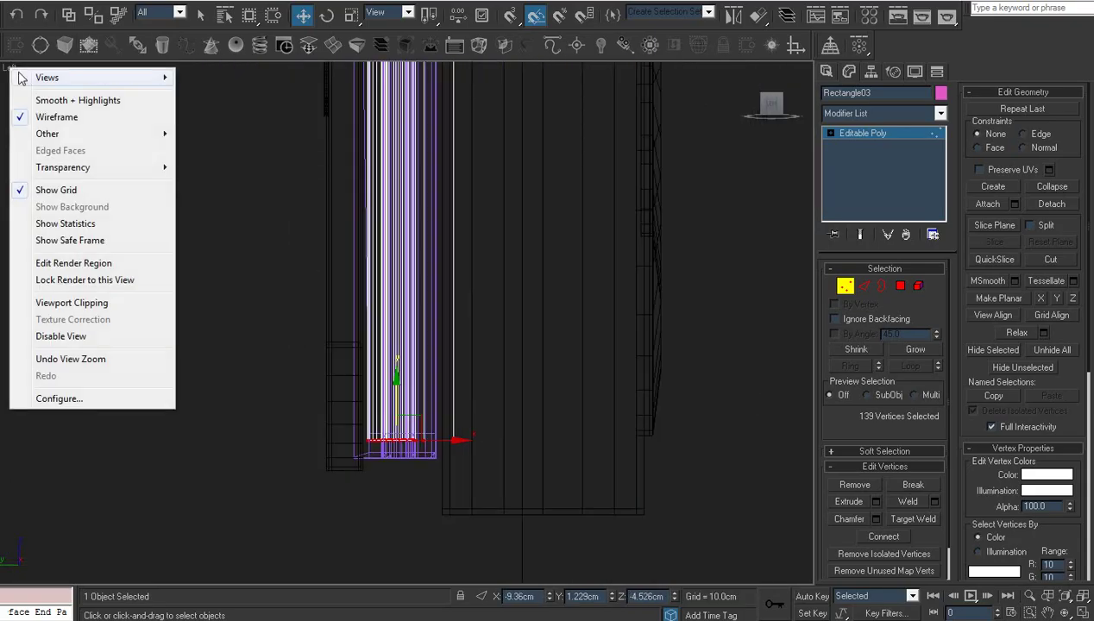
{"action": "left_click", "coordinate": [99, 101]}
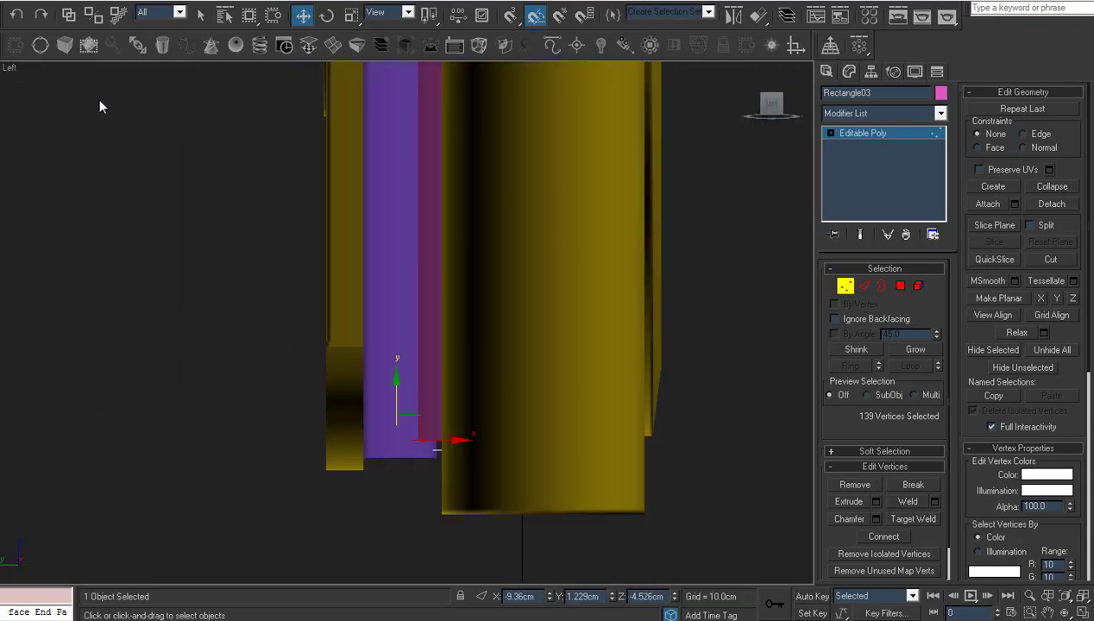
{"action": "left_click", "coordinate": [1067, 615]}
{"action": "left_click_drag", "start_coordinate": [371, 233], "coordinate": [454, 403]}
{"action": "scroll", "coordinate": [392, 267], "scroll_direction": "up", "scroll_amount": 4}
{"action": "middle_click_drag", "start_coordinate": [392, 268], "coordinate": [440, 331]}
{"action": "scroll", "coordinate": [451, 408], "scroll_direction": "up", "scroll_amount": 3}
{"action": "left_click_drag", "start_coordinate": [440, 330], "coordinate": [451, 361]}
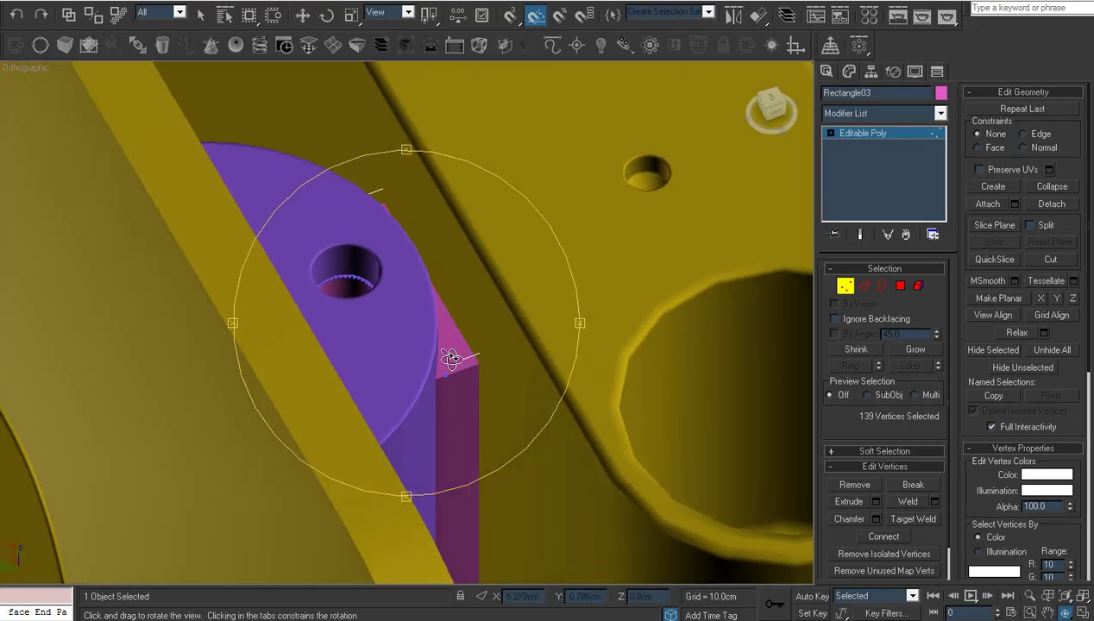
{"action": "right_click", "coordinate": [450, 361]}
{"action": "middle_click_drag", "start_coordinate": [477, 363], "coordinate": [469, 384]}
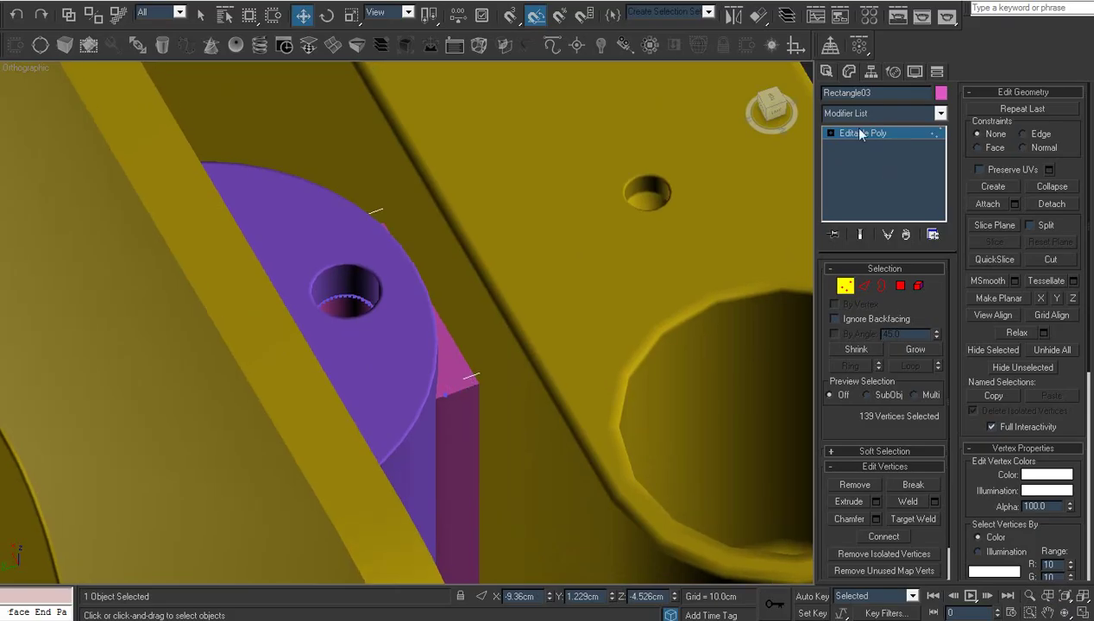
- Isolate the hinge block at Edge level and show its upper end in wireframe
{"action": "left_click", "coordinate": [831, 133]}
{"action": "left_click", "coordinate": [857, 157]}
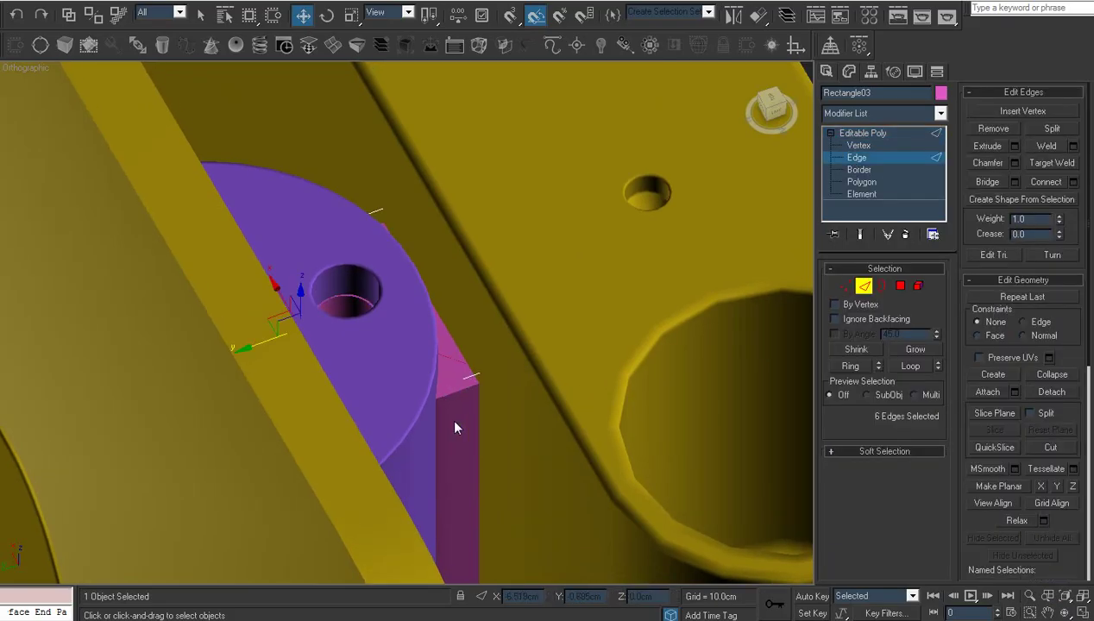
{"action": "key", "text": "alt+q"}
{"action": "scroll", "coordinate": [455, 422], "scroll_direction": "up", "scroll_amount": 1}
{"action": "middle_click_drag", "start_coordinate": [455, 422], "coordinate": [380, 426]}
{"action": "scroll", "coordinate": [380, 426], "scroll_direction": "up", "scroll_amount": 4}
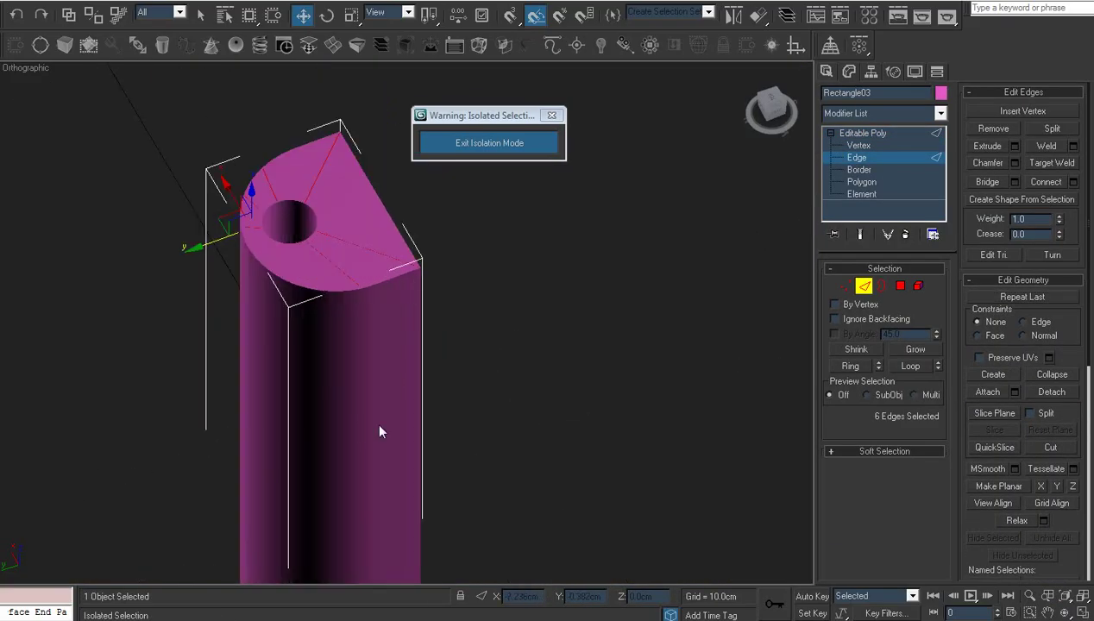
{"action": "middle_click_drag", "start_coordinate": [308, 223], "coordinate": [347, 317]}
{"action": "scroll", "coordinate": [347, 316], "scroll_direction": "up", "scroll_amount": 4}
{"action": "left_click", "coordinate": [28, 69]}
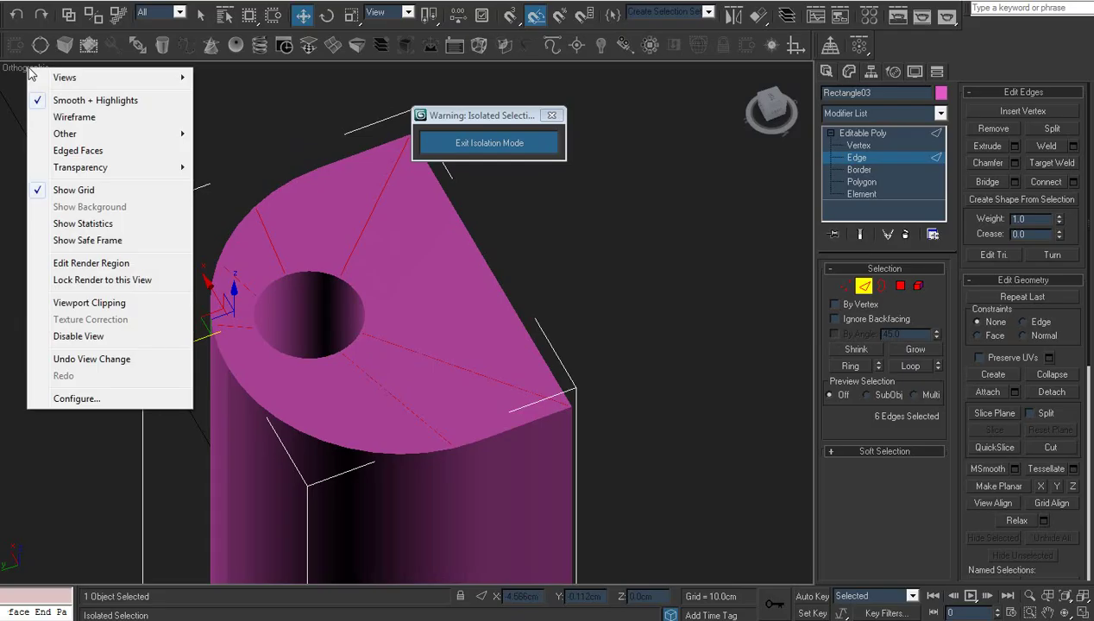
{"action": "left_click", "coordinate": [68, 119]}
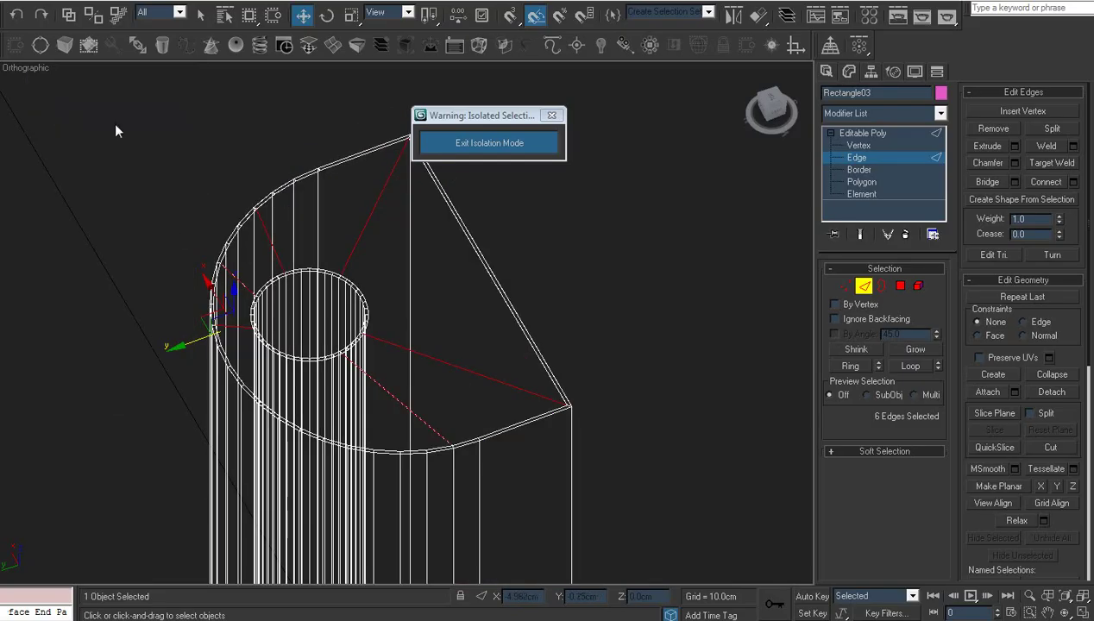
- Try the Lit Wireframes display on the isolated block, then go back to plain wireframe
{"action": "left_click", "coordinate": [34, 69]}
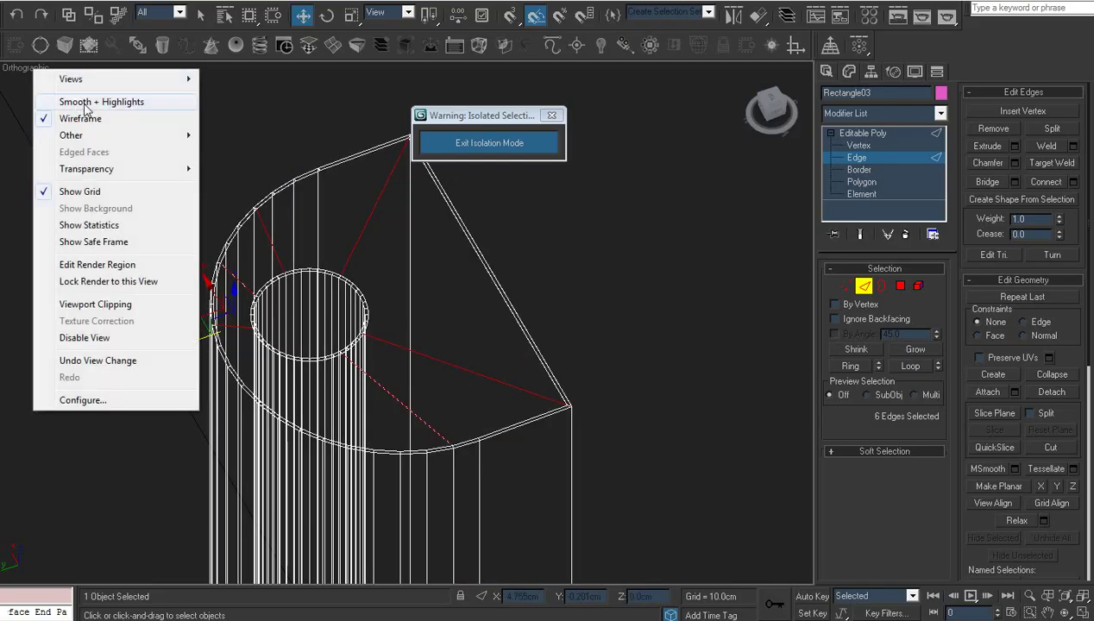
{"action": "mouse_move", "coordinate": [97, 141]}
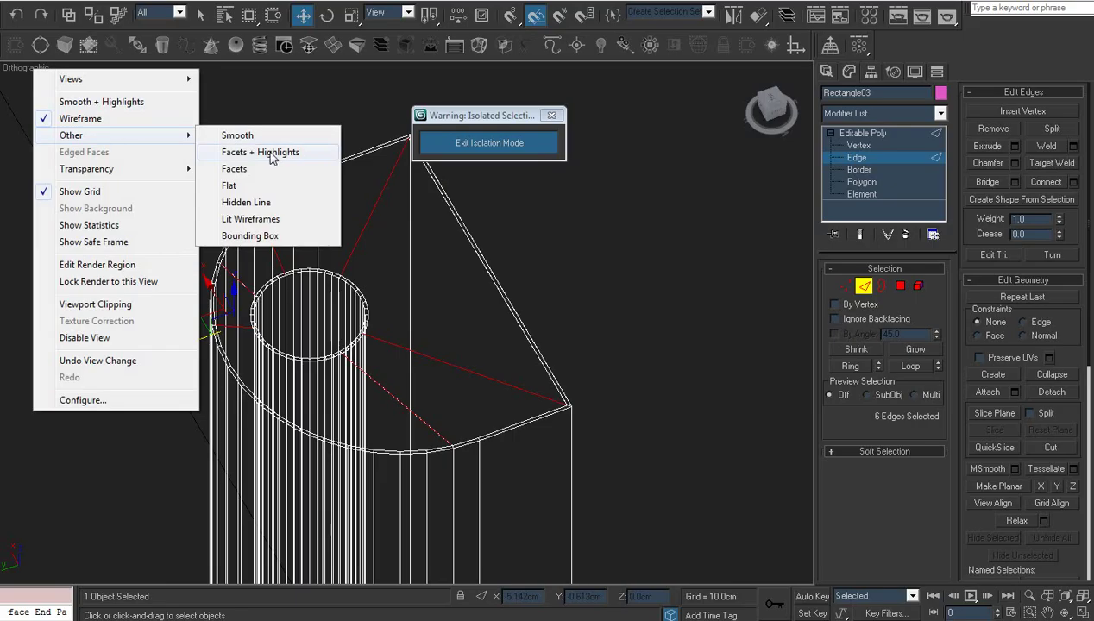
{"action": "left_click", "coordinate": [285, 224]}
{"action": "mouse_move", "coordinate": [334, 330]}
{"action": "middle_mouse_down"}
{"action": "mouse_move", "coordinate": [331, 286]}
{"action": "mouse_move", "coordinate": [330, 295]}
{"action": "middle_mouse_up"}
{"action": "scroll", "coordinate": [331, 285], "scroll_direction": "up", "scroll_amount": 2}
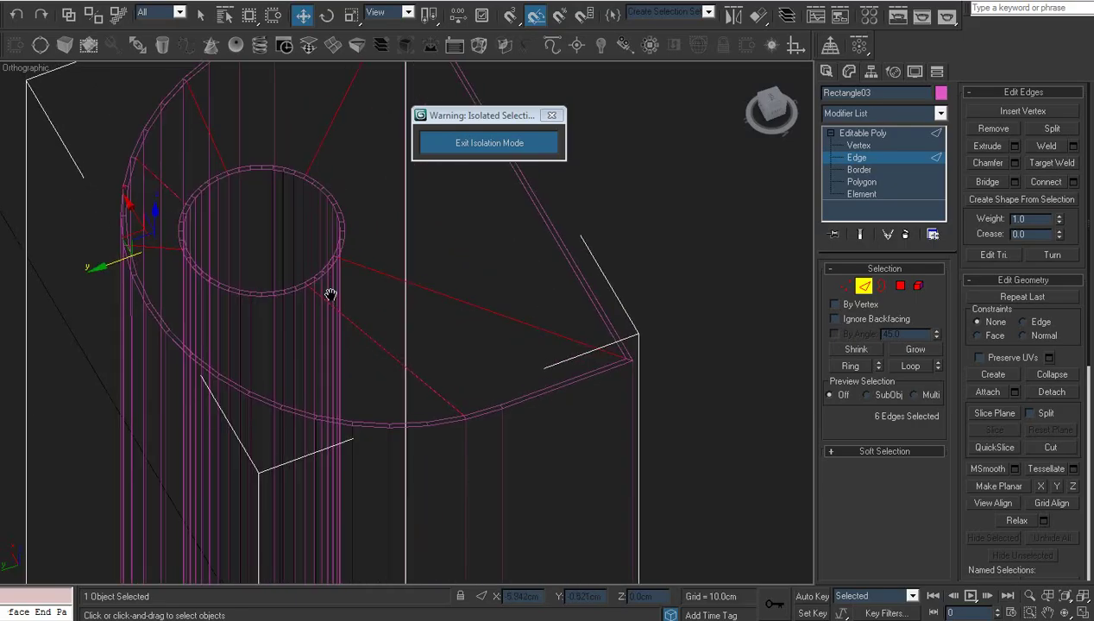
{"action": "left_click", "coordinate": [29, 76]}
{"action": "left_click", "coordinate": [65, 117]}
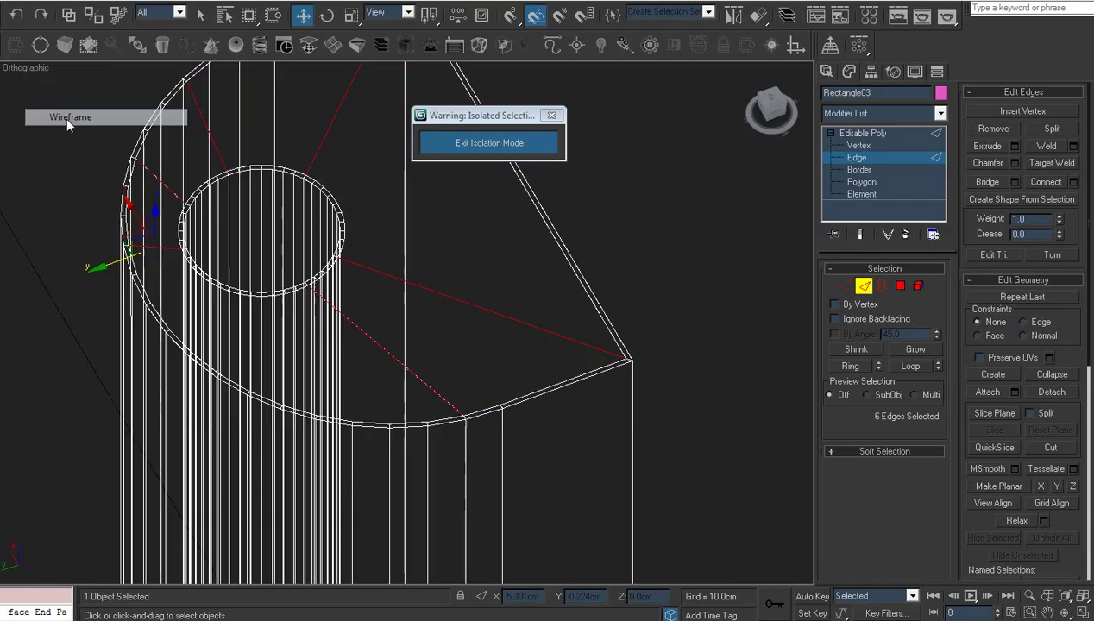
- Select one vertical edge on the hole wall and one on the outer wall, and extend both to full rings
{"action": "middle_click_drag", "start_coordinate": [315, 311], "coordinate": [343, 326]}
{"action": "left_click", "coordinate": [334, 341]}
{"action": "middle_click_drag", "start_coordinate": [414, 431], "coordinate": [383, 333]}
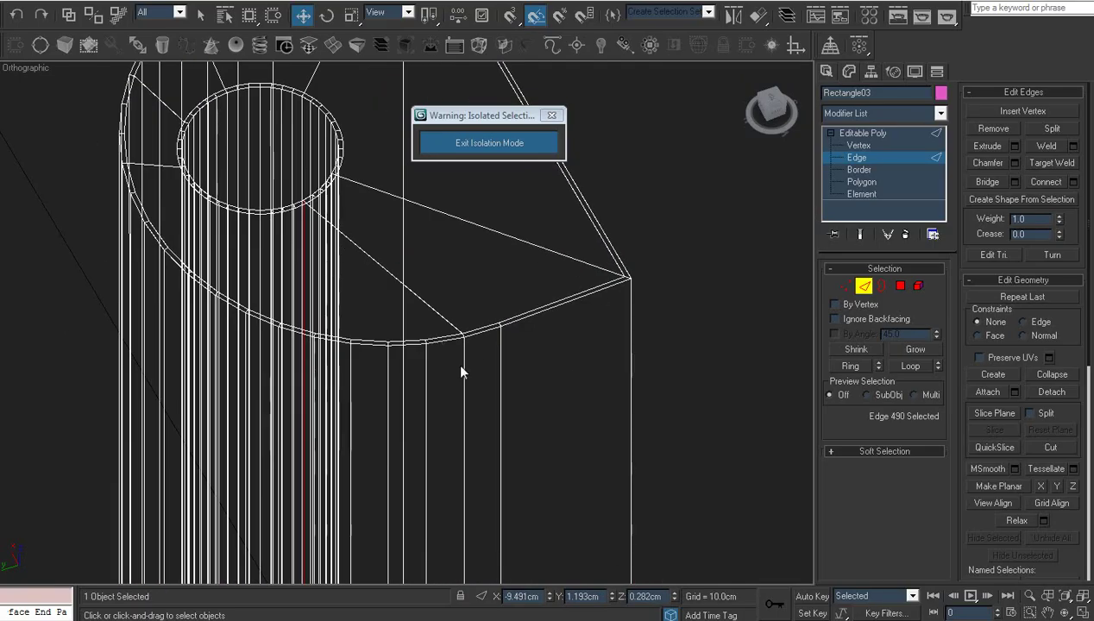
{"action": "left_click", "coordinate": [463, 368], "text": "ctrl"}
{"action": "key", "text": "alt+r"}
- Connect the selected vertical edges with 2 segments, pinched towards the block's two ends with a pinch just above 95
{"action": "right_click", "coordinate": [490, 372]}
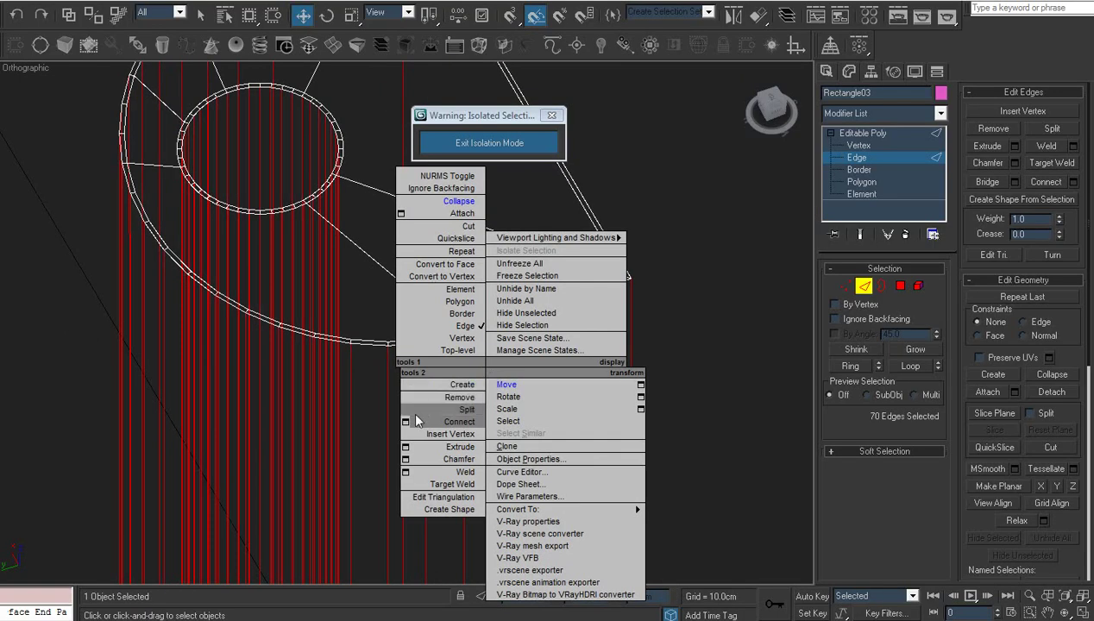
{"action": "left_click", "coordinate": [410, 420]}
{"action": "left_click", "coordinate": [536, 282]}
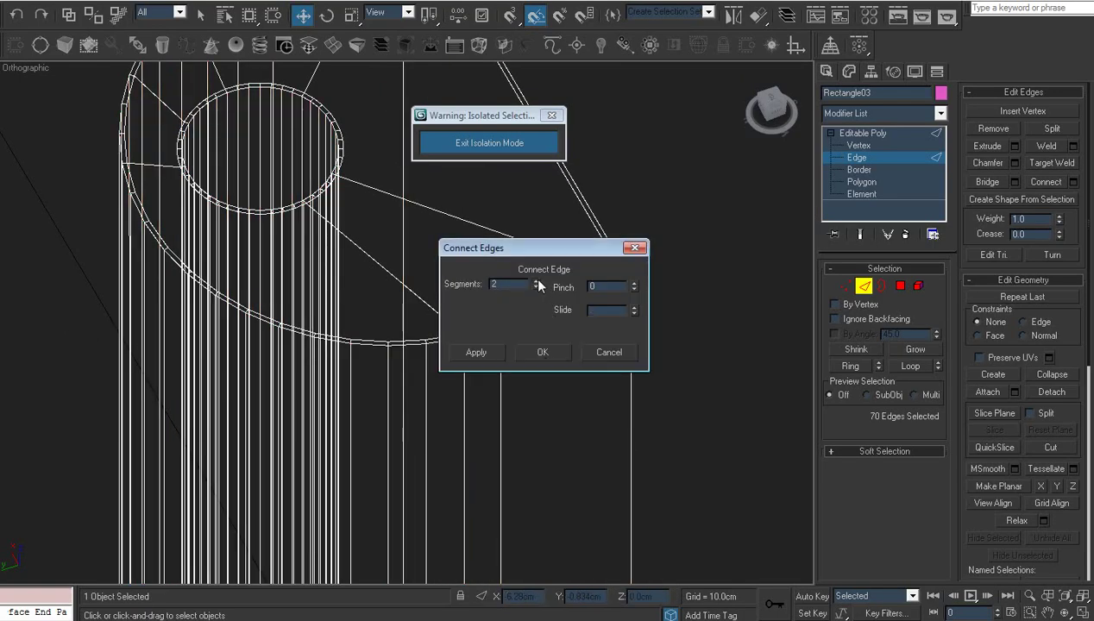
{"action": "double_click", "coordinate": [606, 308]}
{"action": "type", "text": "95"}
{"action": "key", "text": "Return"}
{"action": "left_click", "coordinate": [634, 283]}
{"action": "left_click", "coordinate": [634, 283]}
{"action": "left_click", "coordinate": [551, 352]}
- Select the whole block at Element level, assign it smoothing group 30, and return to object level
{"action": "left_click", "coordinate": [873, 194]}
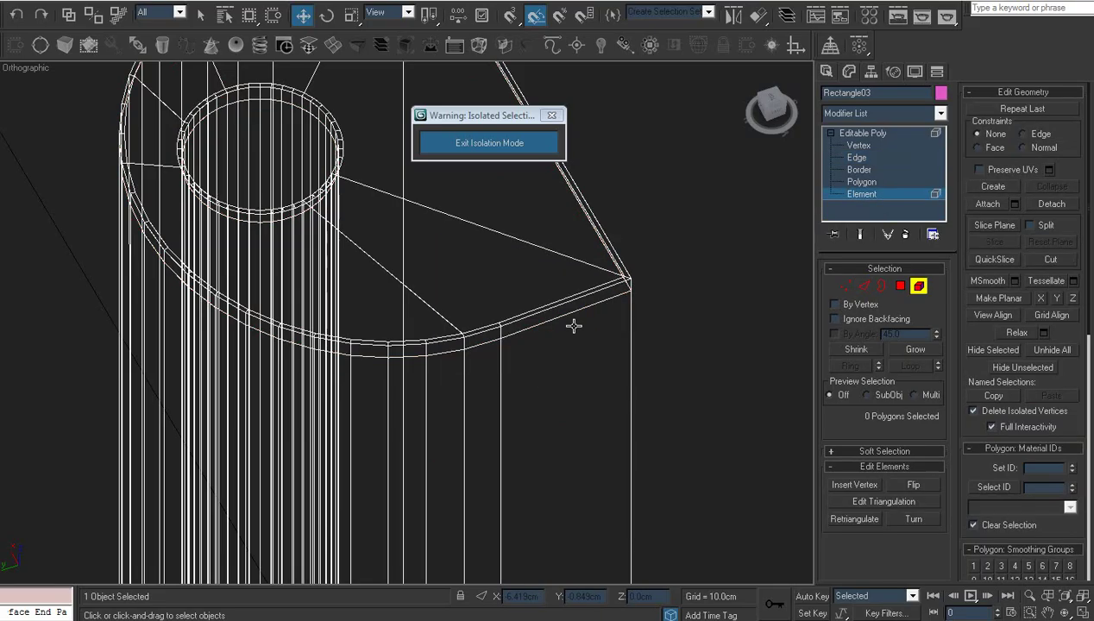
{"action": "left_click", "coordinate": [574, 321]}
{"action": "scroll", "coordinate": [1042, 371], "scroll_direction": "down", "scroll_amount": 5}
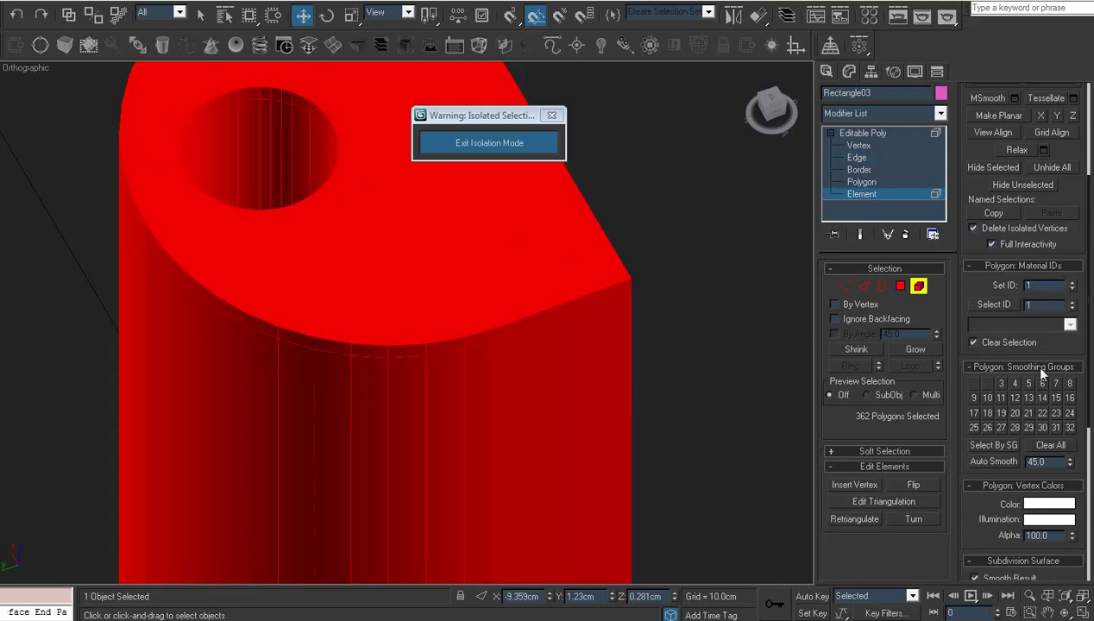
{"action": "left_click", "coordinate": [1042, 427]}
{"action": "left_click", "coordinate": [880, 134]}
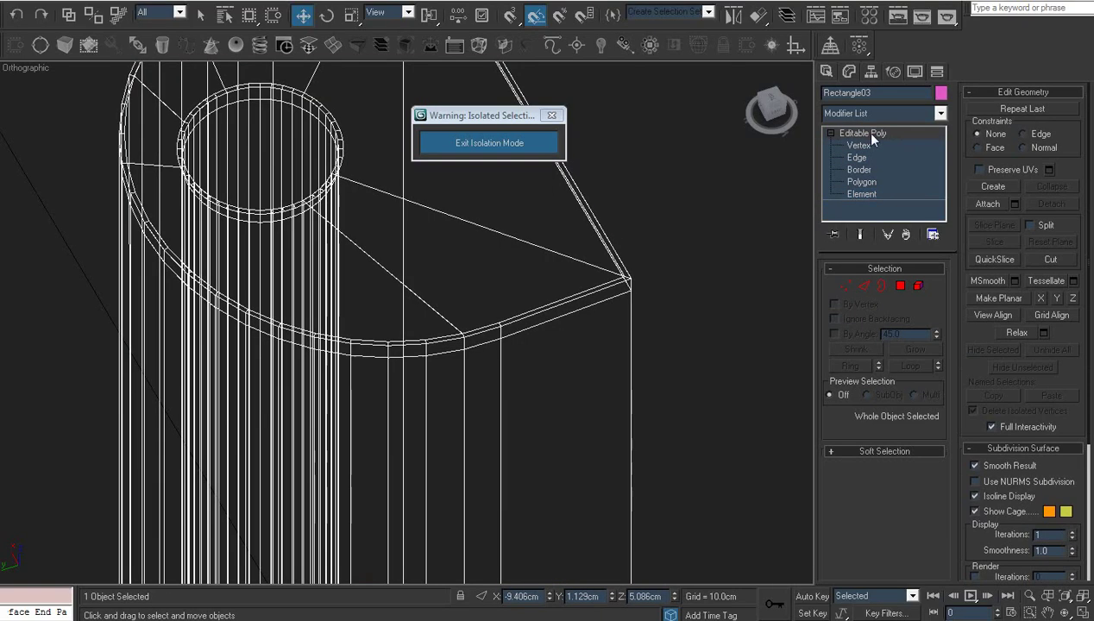
- Exit isolation and restore Smooth + Highlights shading around the hinge block
{"action": "left_click", "coordinate": [497, 144]}
{"action": "right_click", "coordinate": [21, 69]}
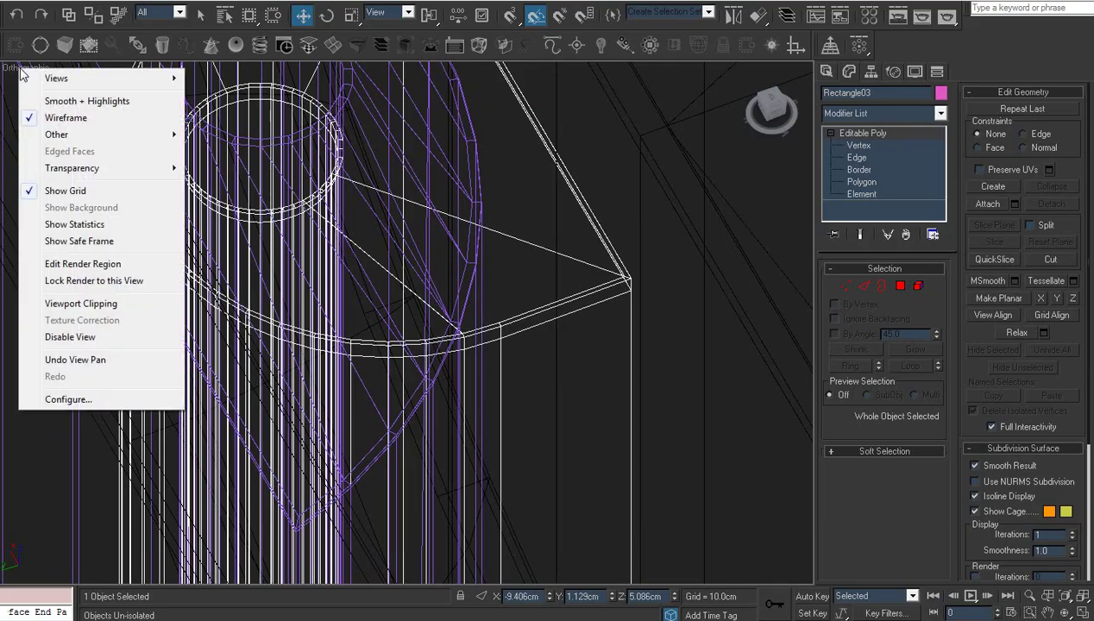
{"action": "left_click", "coordinate": [67, 102]}
{"action": "scroll", "coordinate": [279, 206], "scroll_direction": "down", "scroll_amount": 4}
{"action": "middle_click_drag", "start_coordinate": [281, 209], "coordinate": [291, 221]}
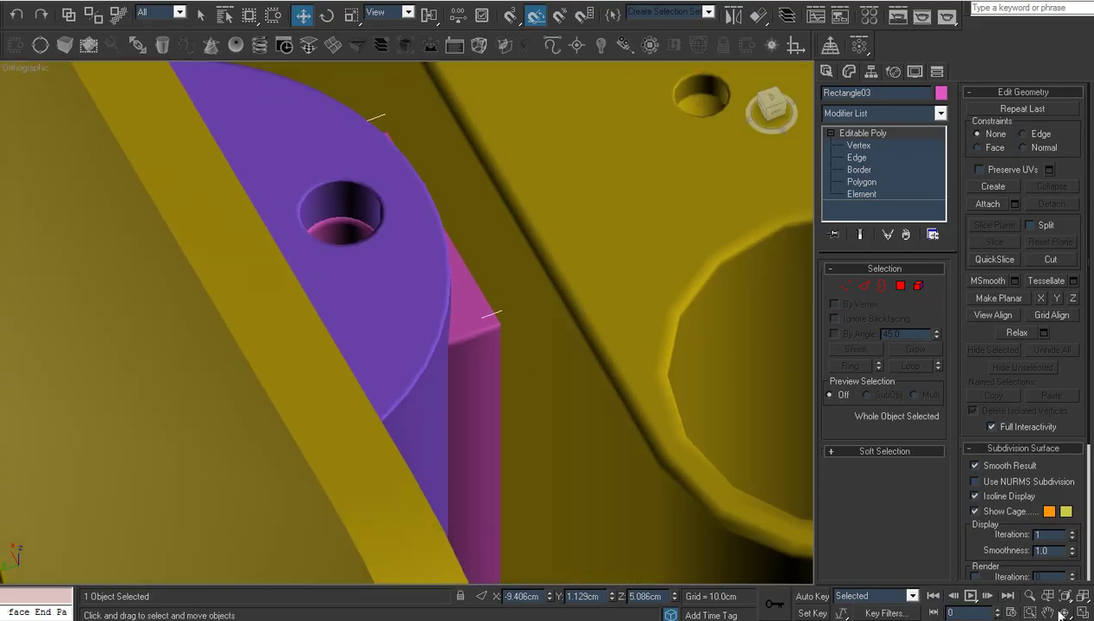
- Examine the whole device with the hinge block in place from several angles and save the scene
{"action": "left_click", "coordinate": [1066, 613]}
{"action": "left_click_drag", "start_coordinate": [391, 350], "coordinate": [335, 308]}
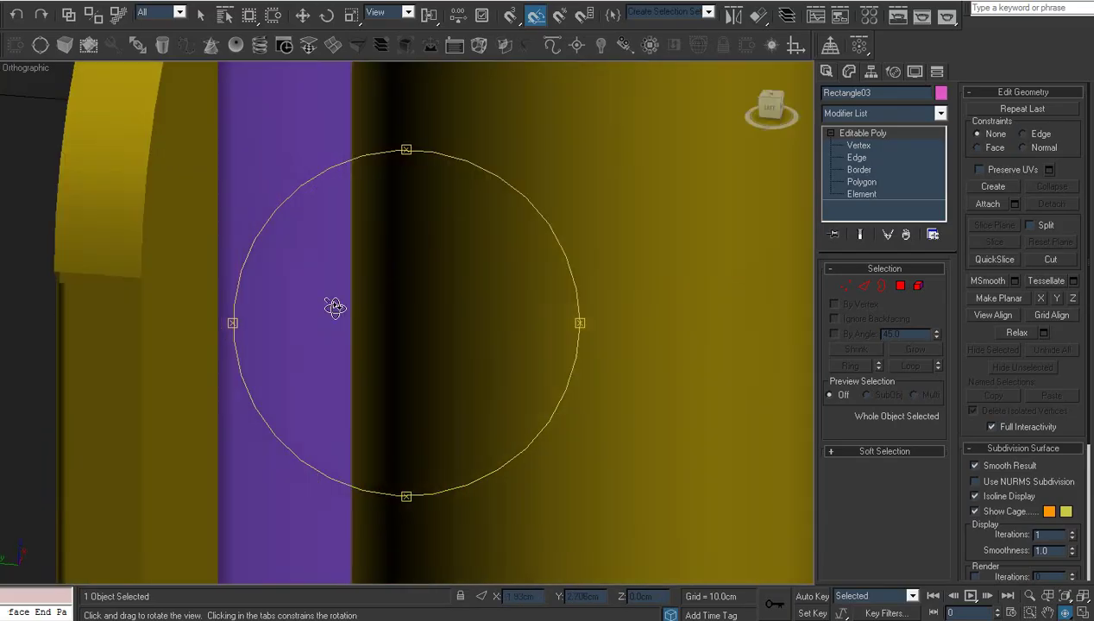
{"action": "scroll", "coordinate": [418, 345], "scroll_direction": "down", "scroll_amount": 6}
{"action": "left_click_drag", "start_coordinate": [419, 346], "coordinate": [708, 356]}
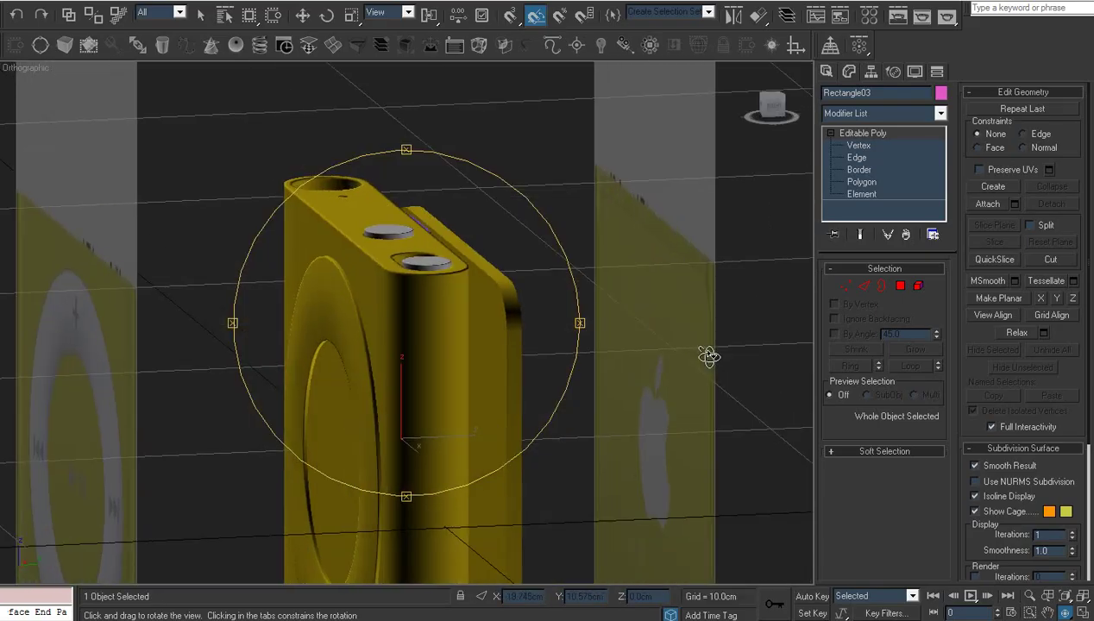
{"action": "left_click_drag", "start_coordinate": [497, 374], "coordinate": [468, 298]}
{"action": "key", "text": "ctrl+s"}
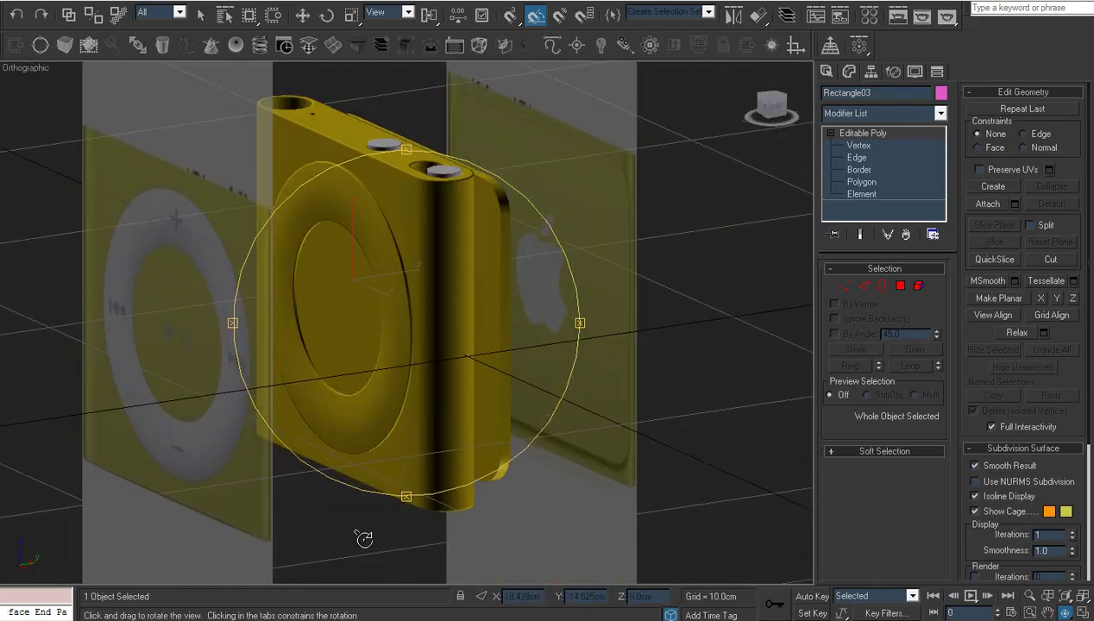